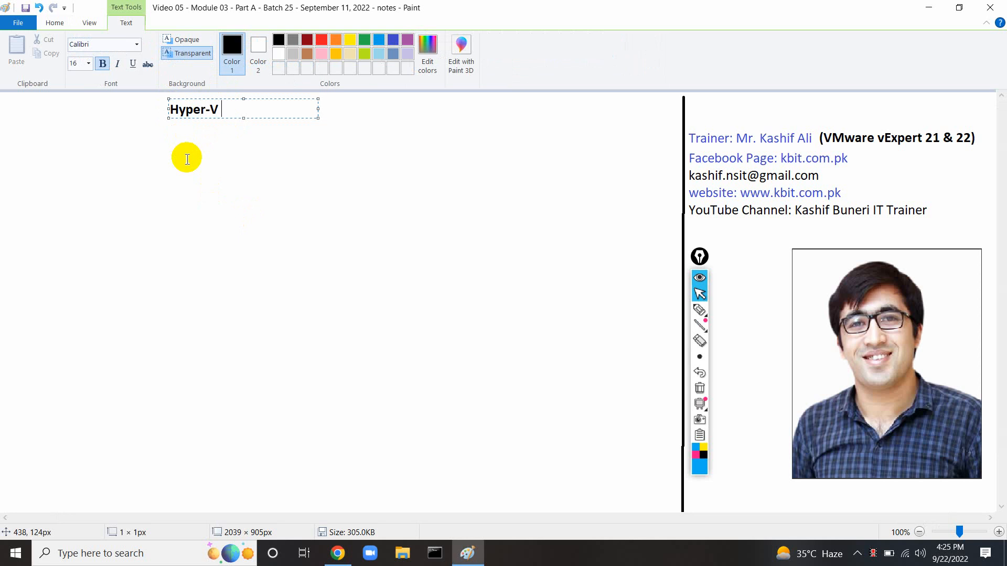
# Extend the title to 'Hyper-V Server' and widen its text box.
pyautogui.write('Server')
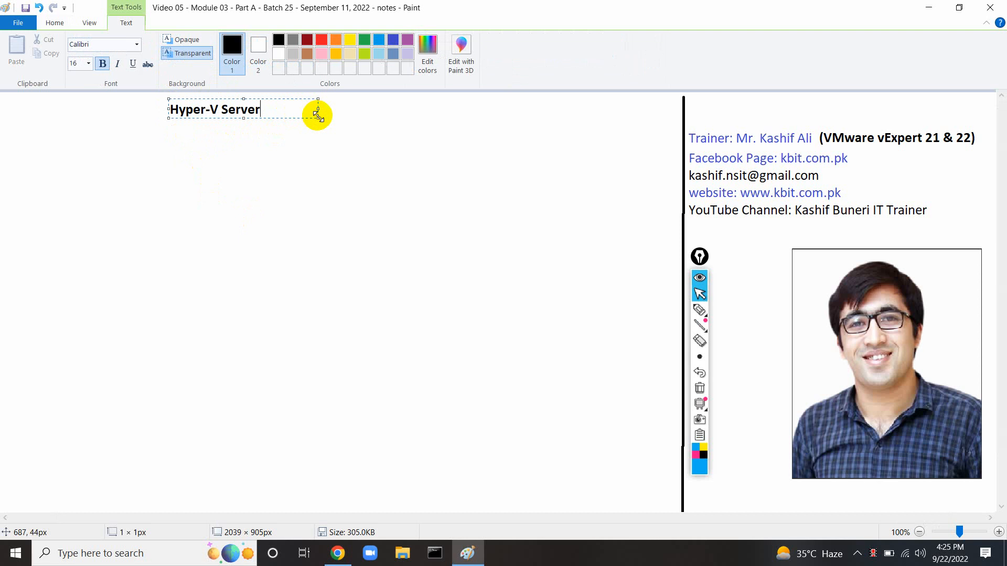
pyautogui.moveTo(318, 117); pyautogui.dragTo(393, 127)
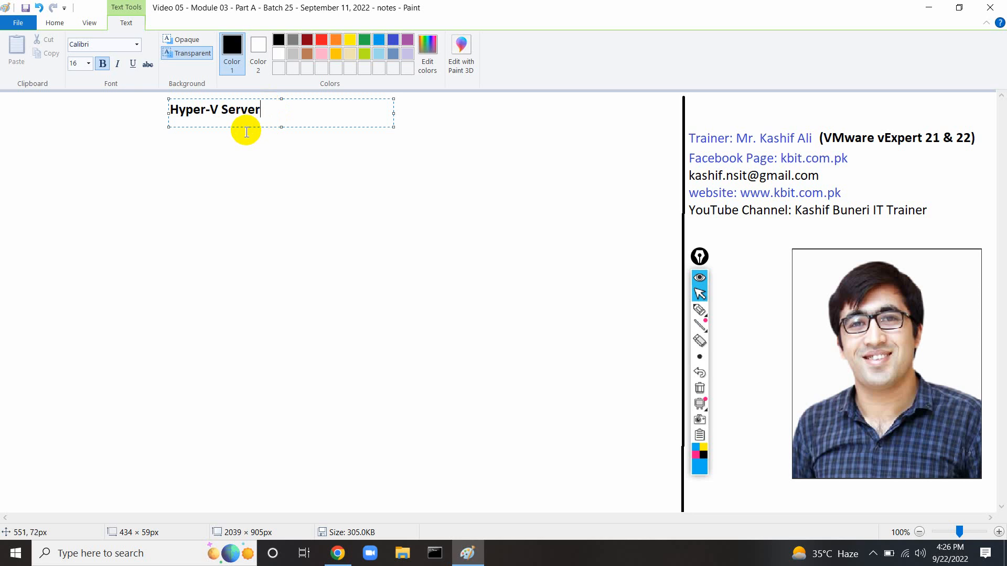
pyautogui.click(254, 191)
# Draw a rectangle below the title and label it 'switch'.
pyautogui.click(271, 39)
pyautogui.moveTo(246, 313); pyautogui.dragTo(382, 342)
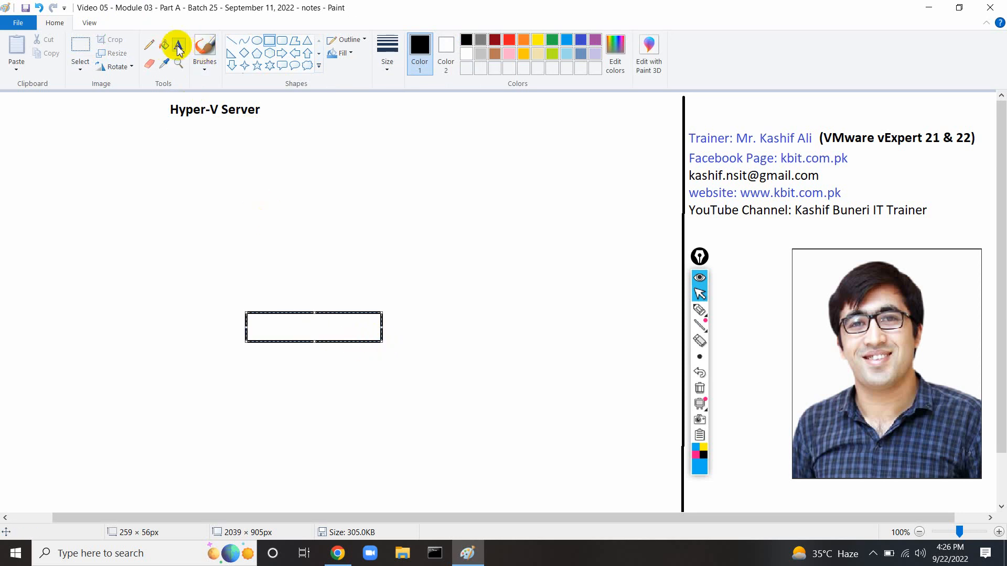
pyautogui.click(177, 44)
pyautogui.click(258, 328)
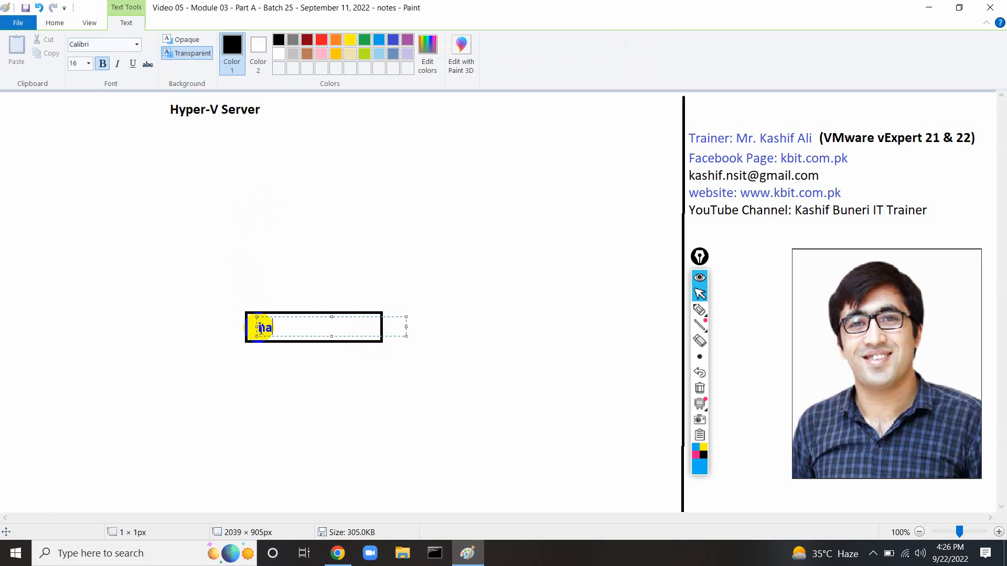
pyautogui.write('hardw')
pyautogui.press('BackSpace')
pyautogui.press('BackSpace')
pyautogui.press('BackSpace')
pyautogui.press('BackSpace')
pyautogui.press('BackSpace')
pyautogui.write('swit')
pyautogui.click(224, 273)
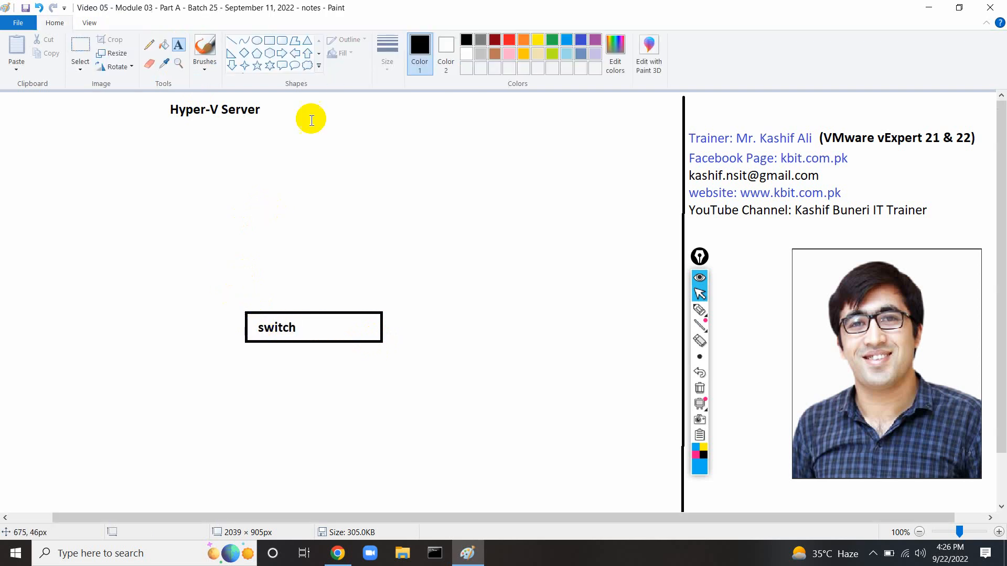
# Draw a box above the switch, join them with a line, and label it 'hardware'.
pyautogui.click(269, 45)
pyautogui.moveTo(298, 236); pyautogui.dragTo(389, 262)
pyautogui.click(179, 45)
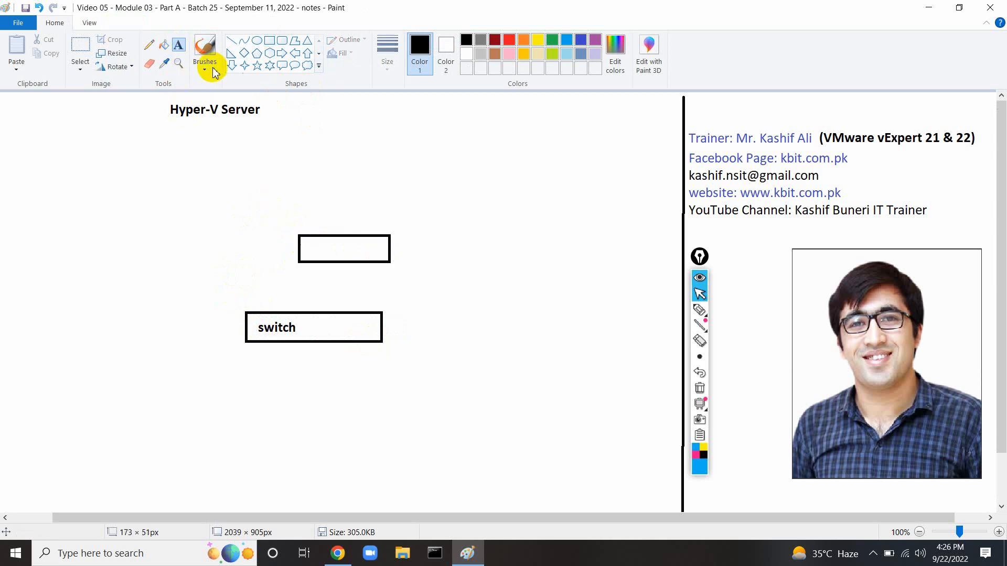
pyautogui.click(230, 41)
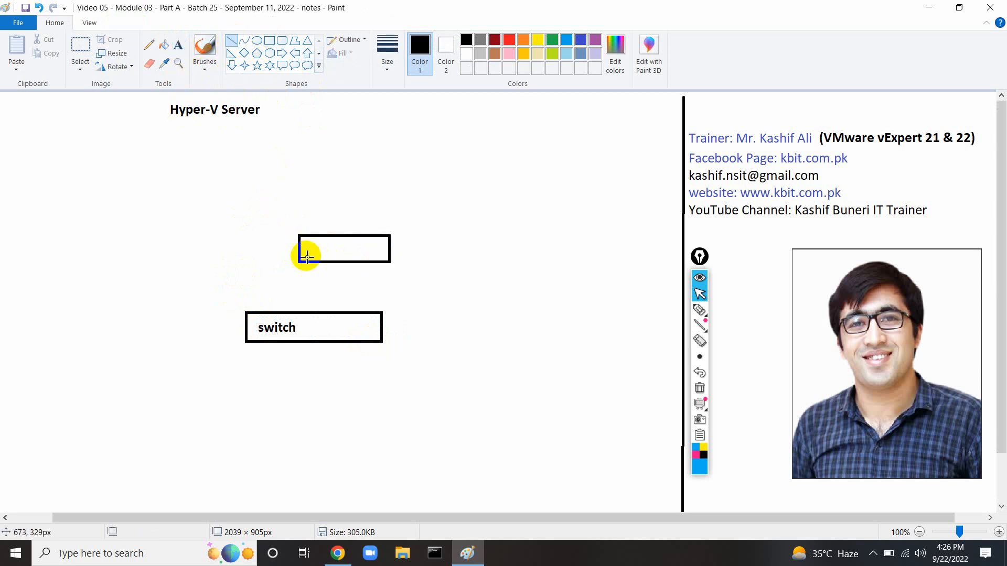
pyautogui.moveTo(329, 265); pyautogui.dragTo(320, 313)
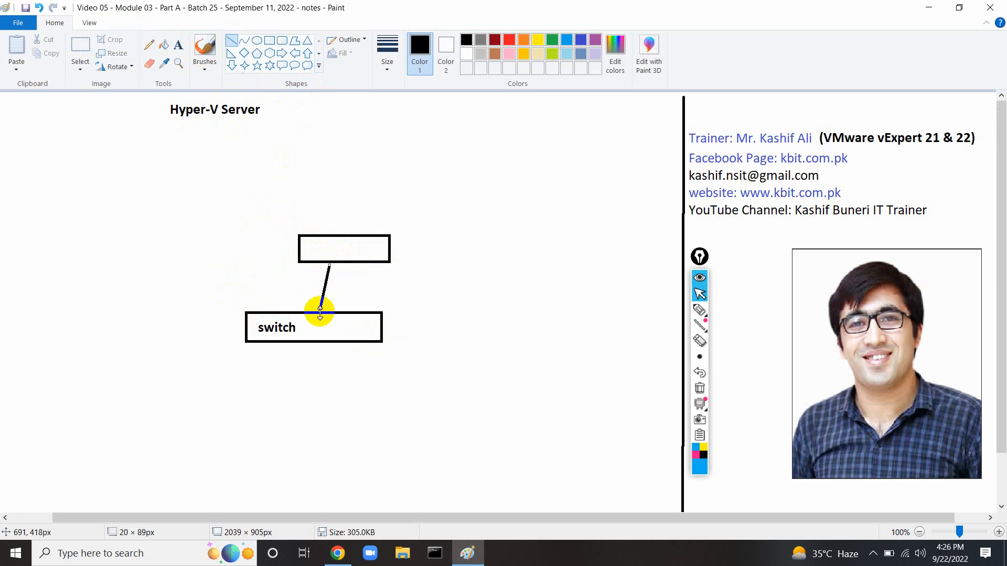
pyautogui.moveTo(329, 265); pyautogui.dragTo(326, 265)
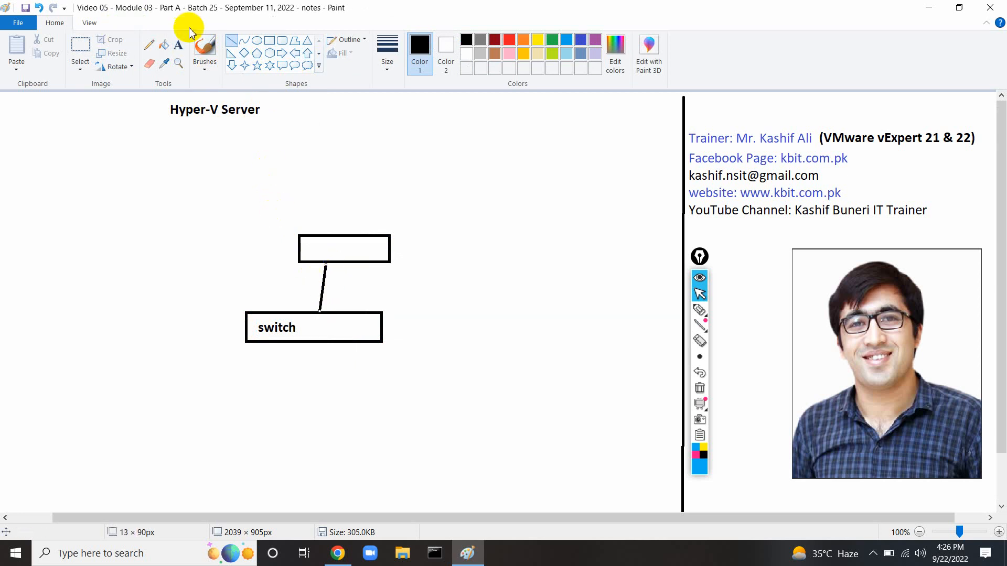
pyautogui.click(178, 45)
pyautogui.click(304, 247)
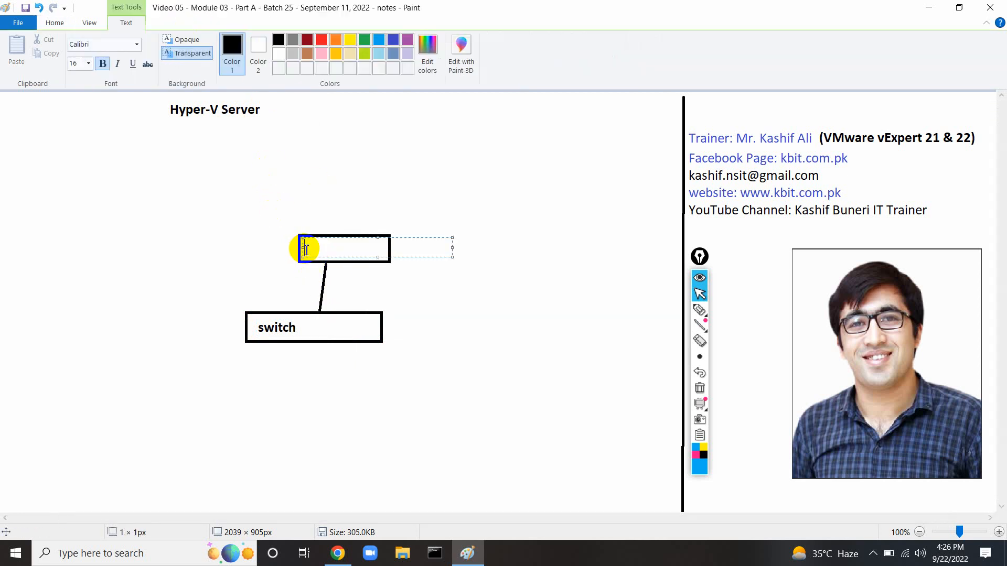
pyautogui.write('hardware')
pyautogui.click(214, 214)
# Stack a 'server 2022' box on top of hardware, then return to the ESXi console in Chrome.
pyautogui.click(269, 40)
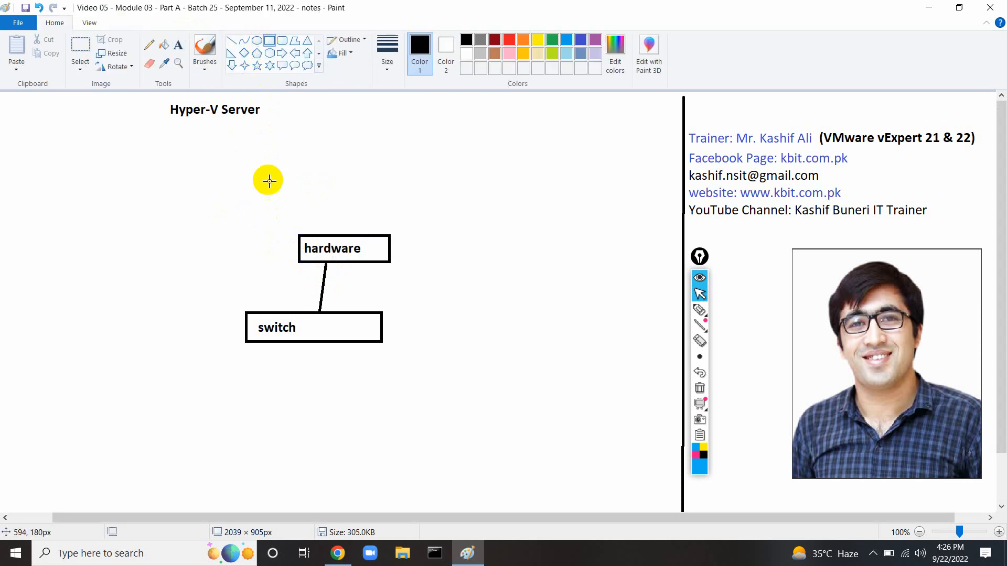
pyautogui.moveTo(303, 240); pyautogui.dragTo(389, 181)
pyautogui.click(178, 45)
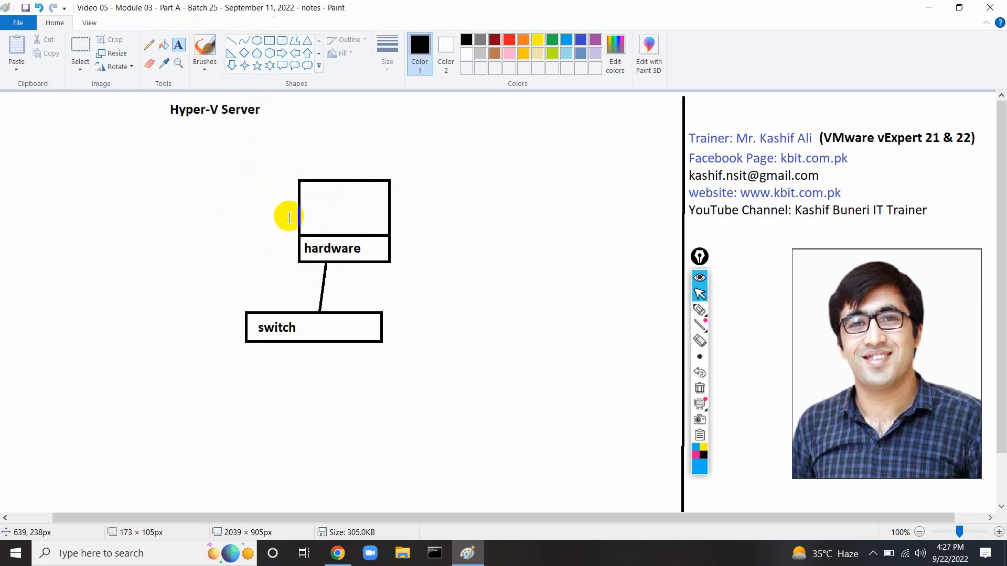
pyautogui.click(306, 223)
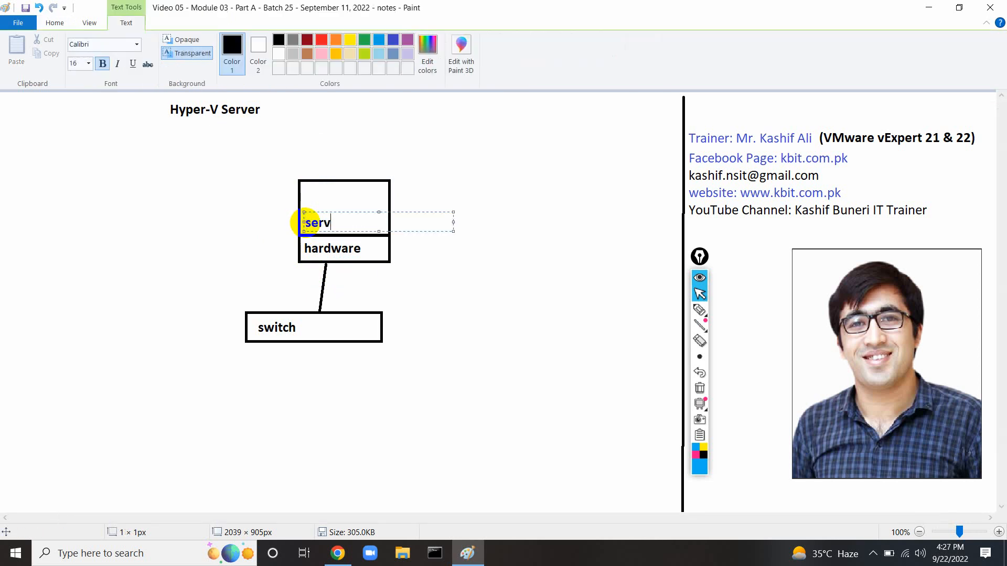
pyautogui.write('server 2022')
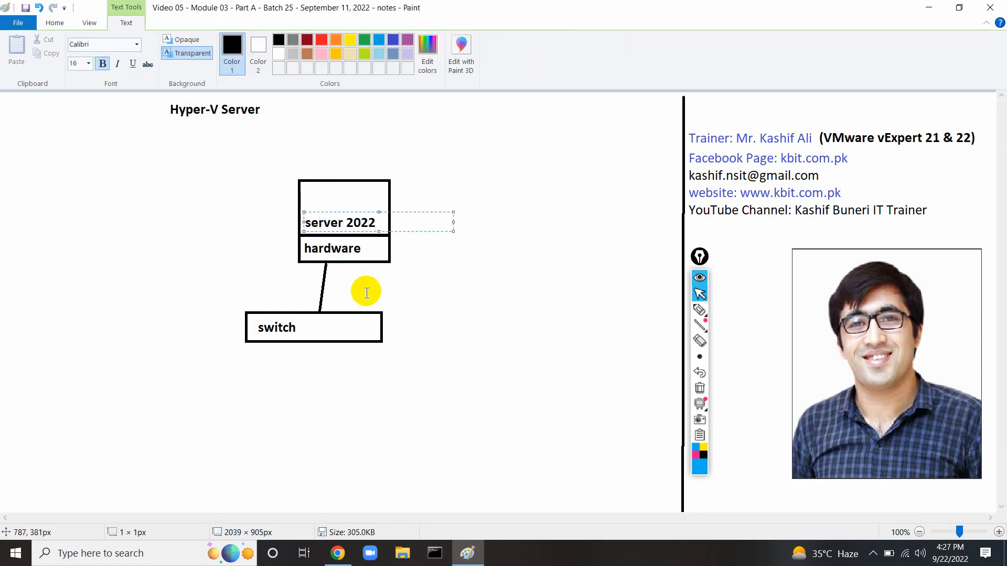
pyautogui.click(356, 396)
pyautogui.click(338, 553)
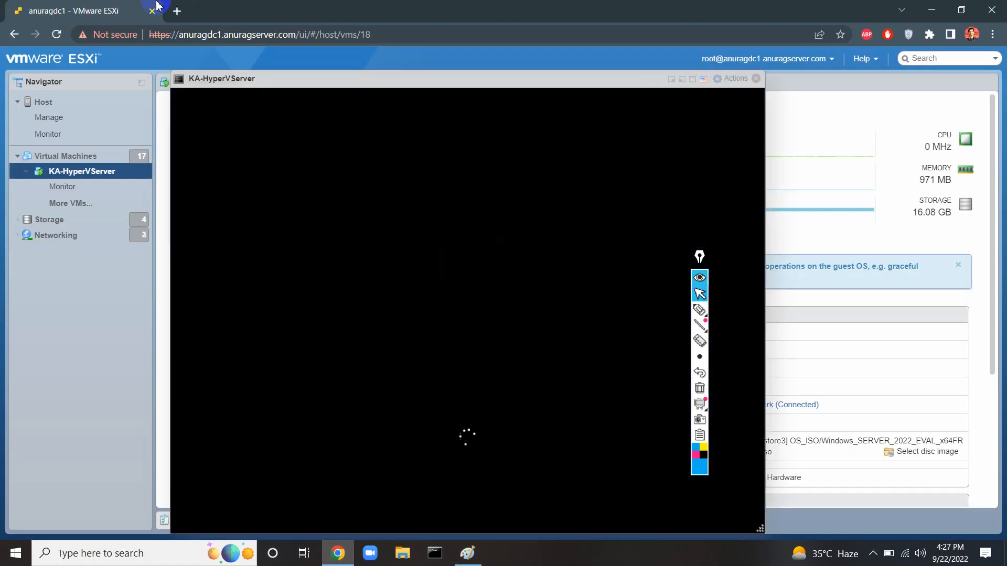
# Search Google in a new tab for 'windows hyper-v server 2022', then bring Paint back.
pyautogui.click(177, 10)
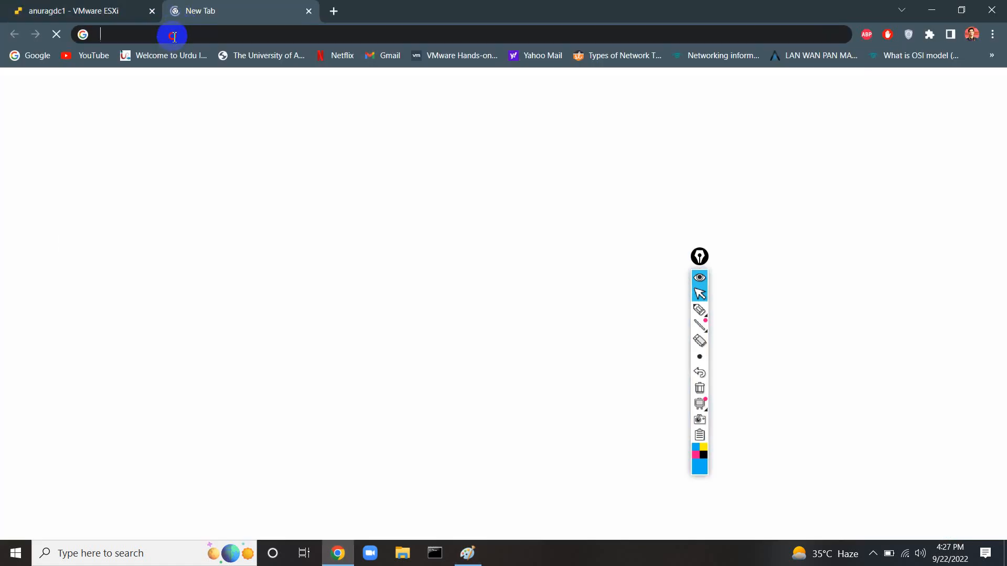
pyautogui.click(173, 34)
pyautogui.write('micr')
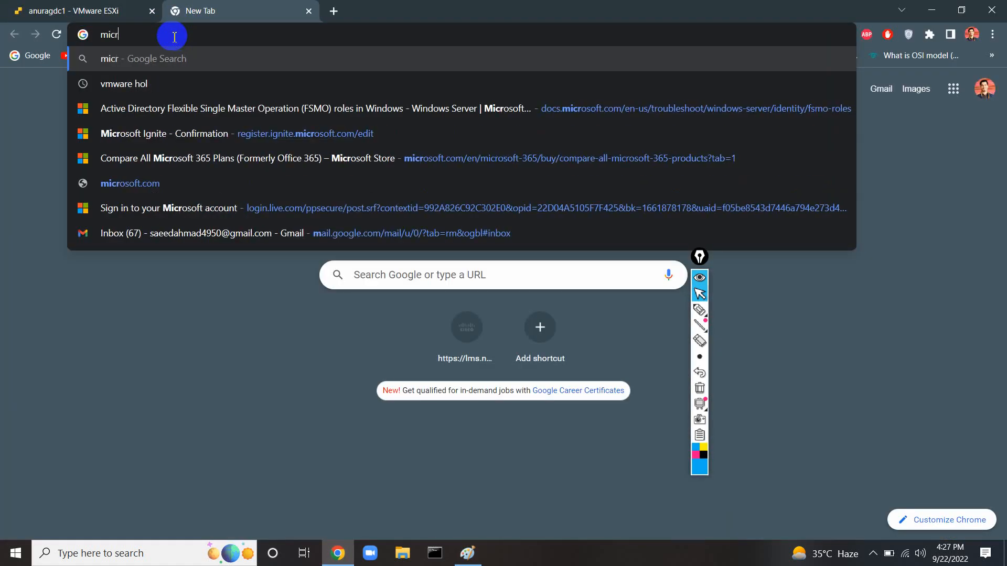
pyautogui.write('osoft hyper')
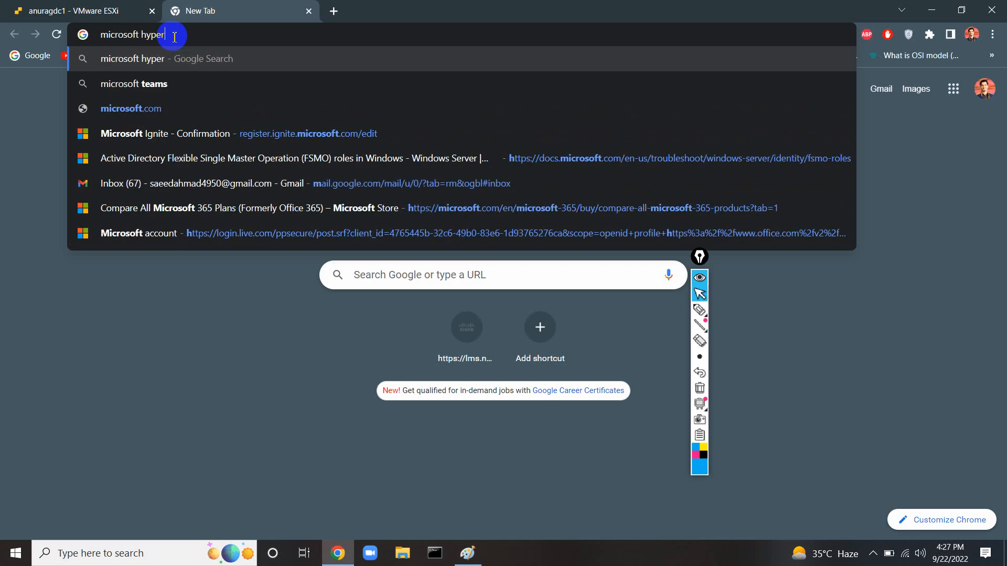
pyautogui.write('-v server 2022')
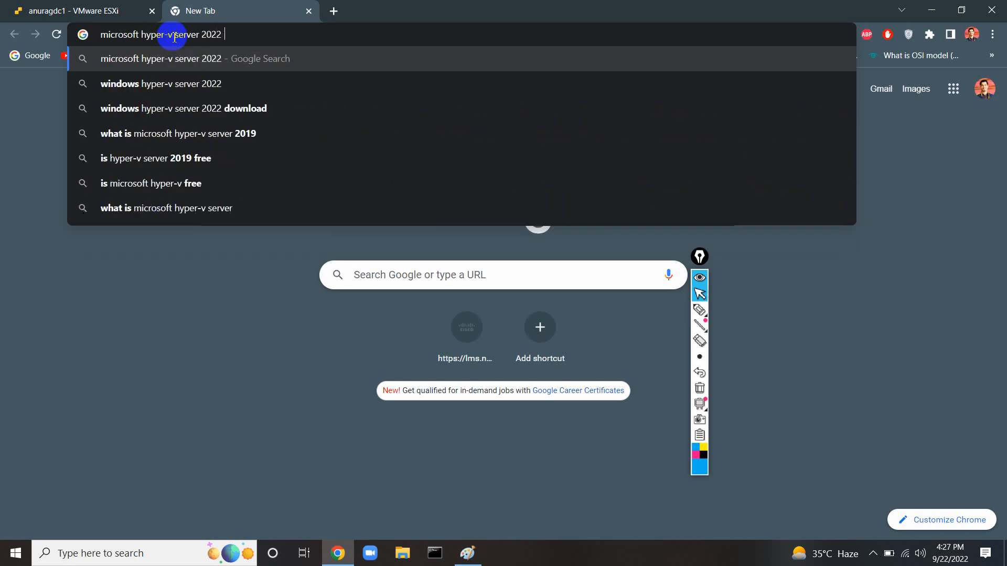
pyautogui.press('Down')
pyautogui.press('Return')
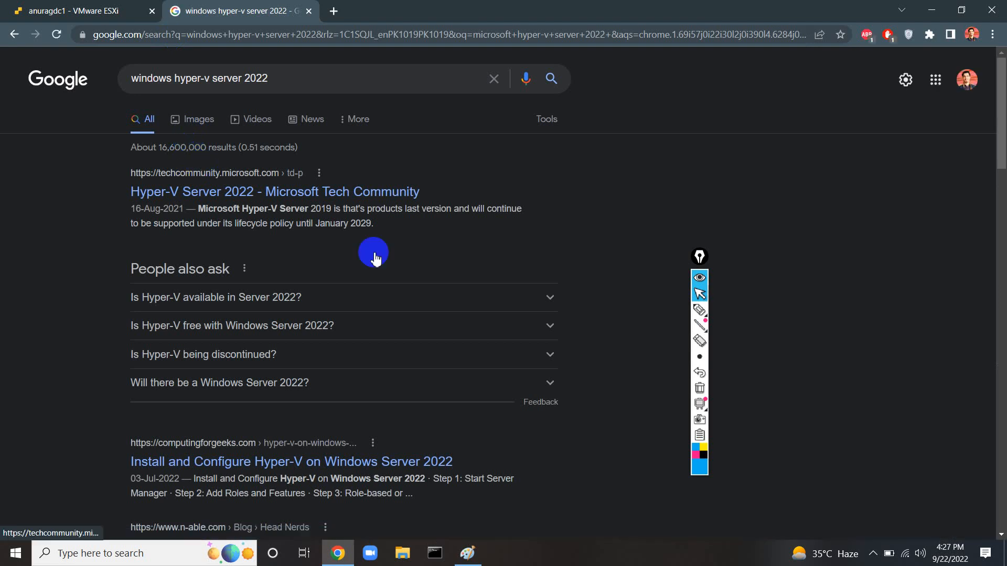
pyautogui.click(468, 553)
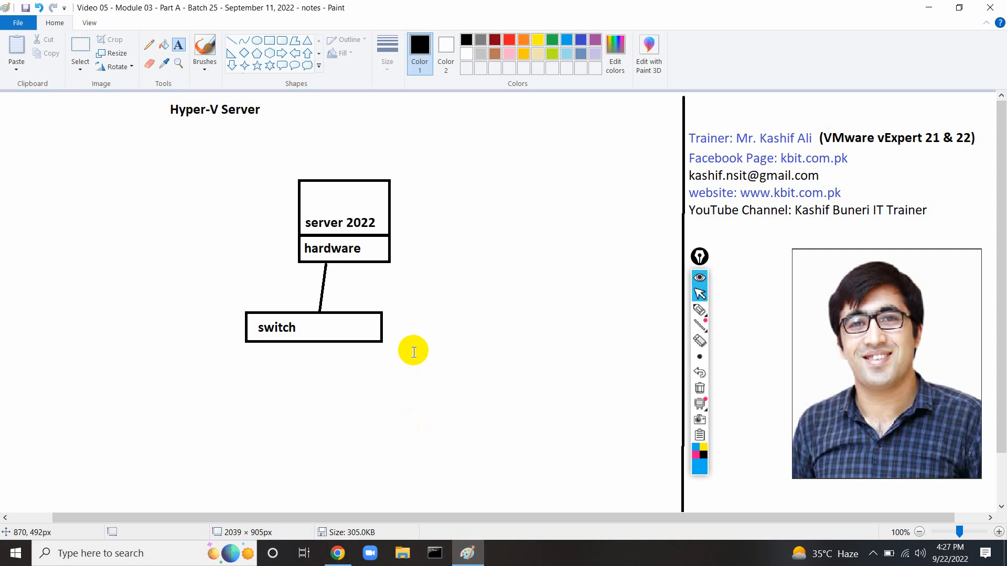
# Add an indigo 'Hyper-V' label at the top of the server 2022 box, then return to Chrome.
pyautogui.click(700, 309)
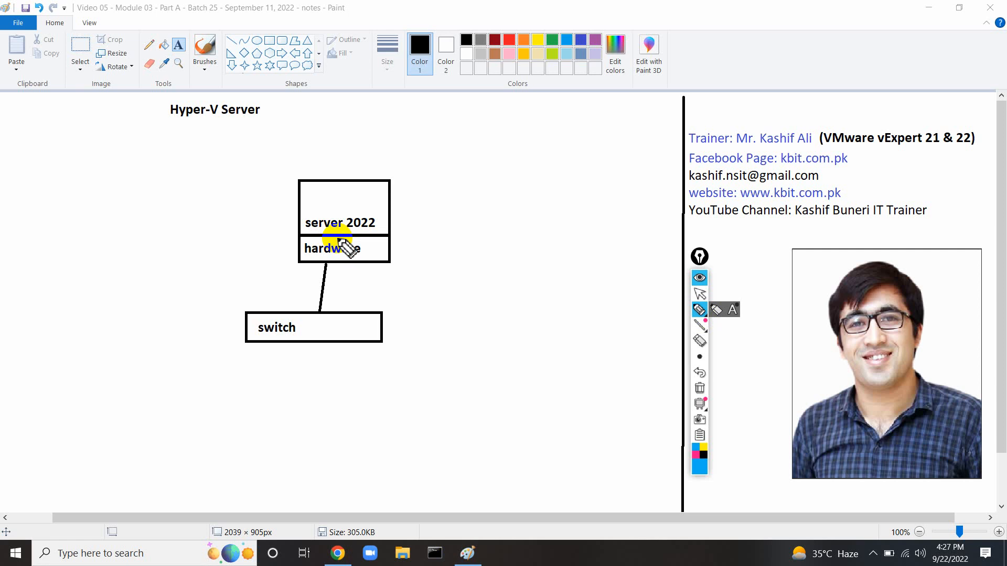
pyautogui.click(699, 293)
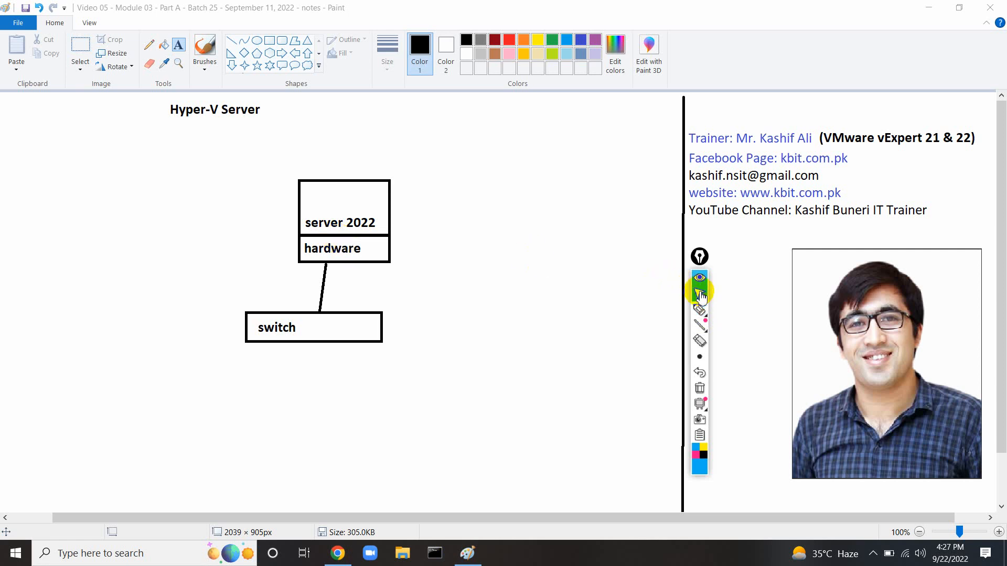
pyautogui.click(309, 198)
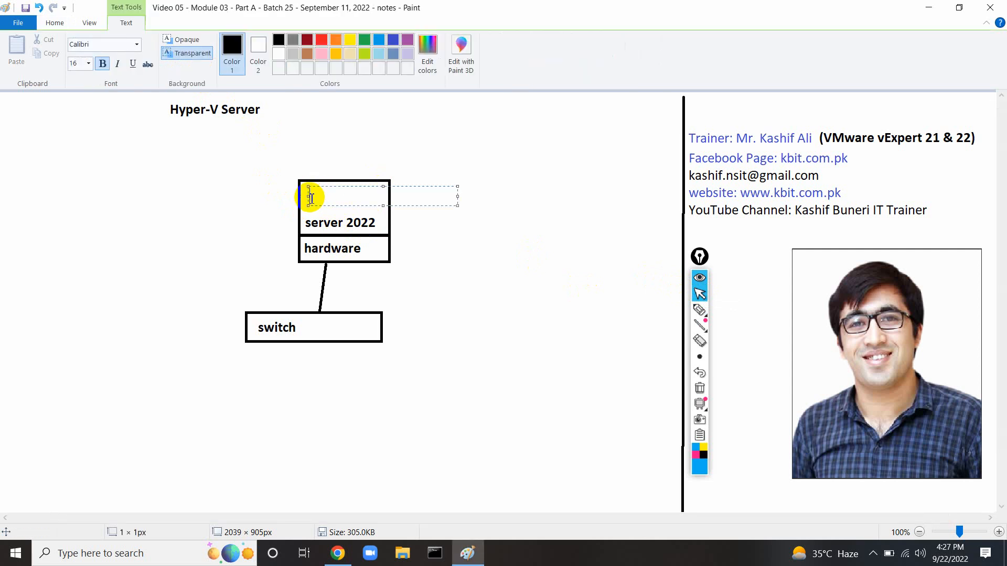
pyautogui.click(393, 40)
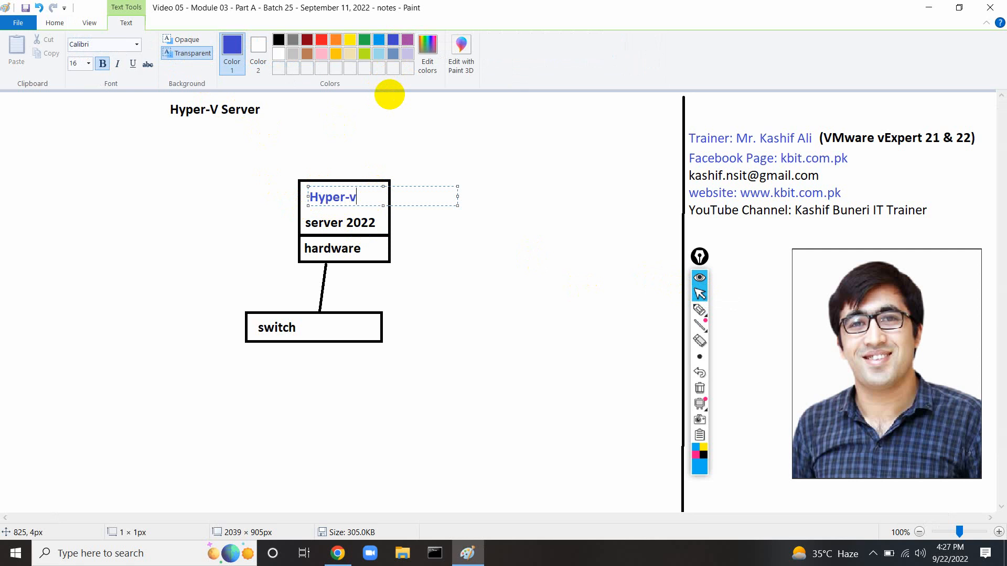
pyautogui.write('Hyper-V')
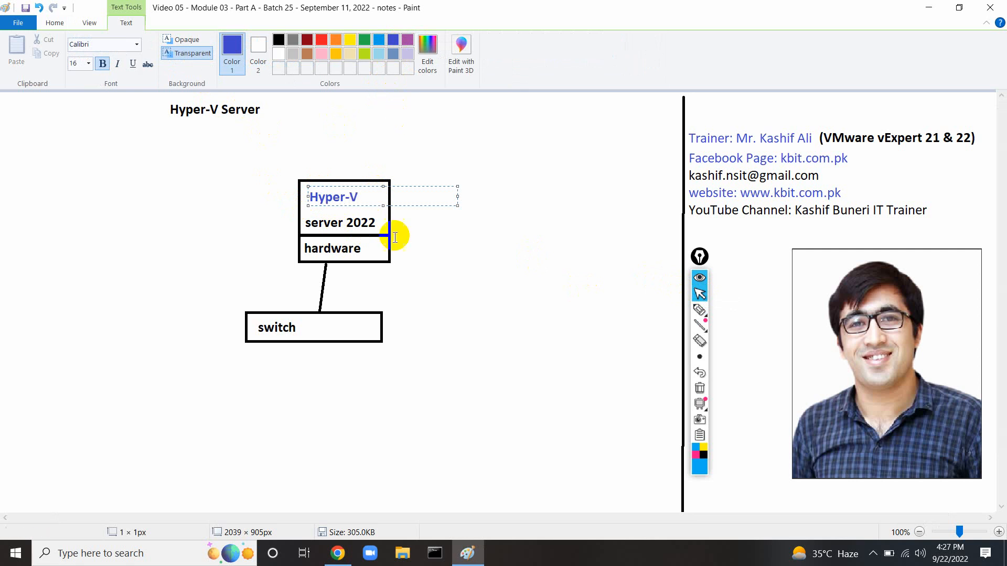
pyautogui.click(347, 557)
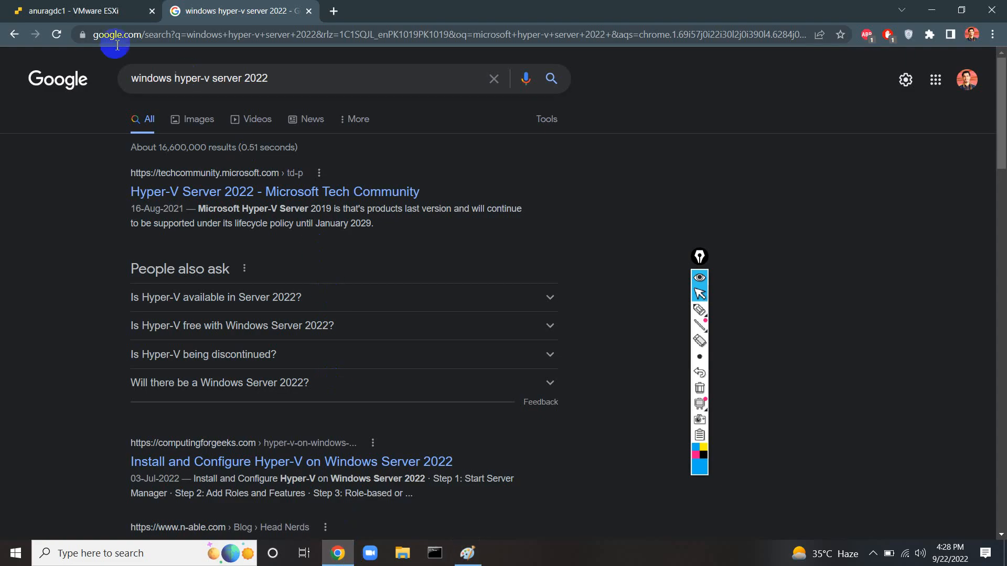
# Check the KA-HyperVServer console in ESXi, then minimize Chrome and Paint to show the desktop.
pyautogui.click(89, 12)
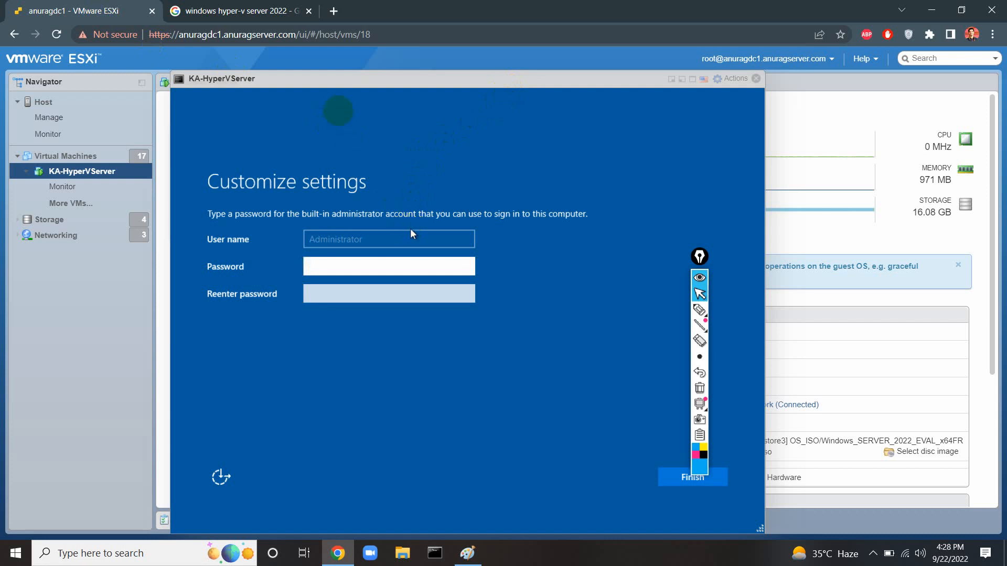
pyautogui.click(349, 88)
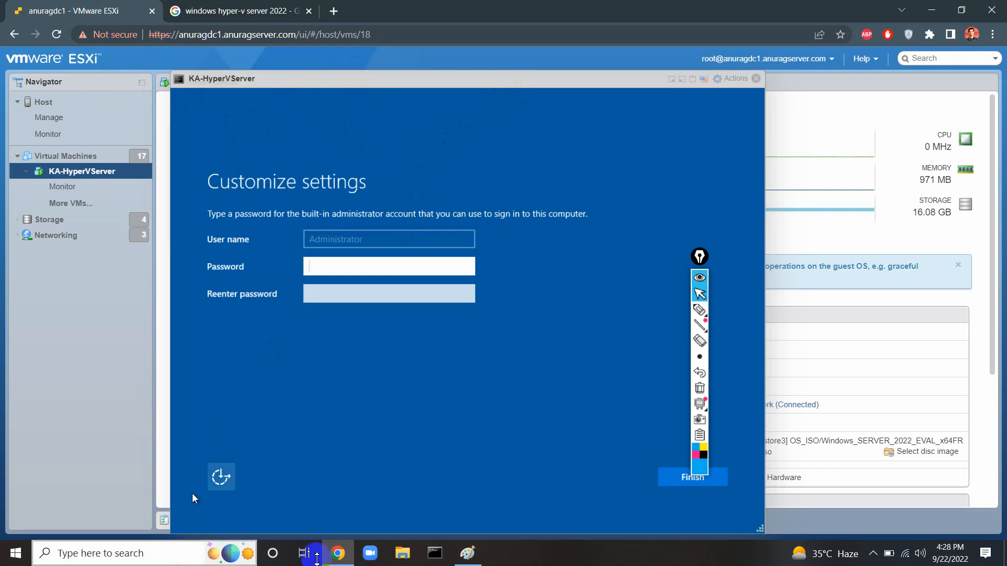
pyautogui.click(932, 10)
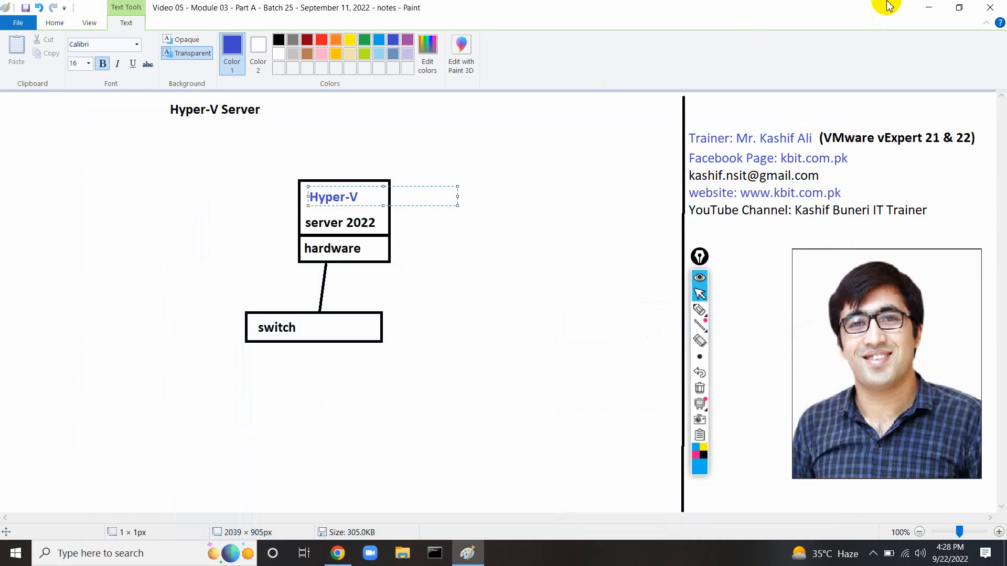
pyautogui.click(929, 7)
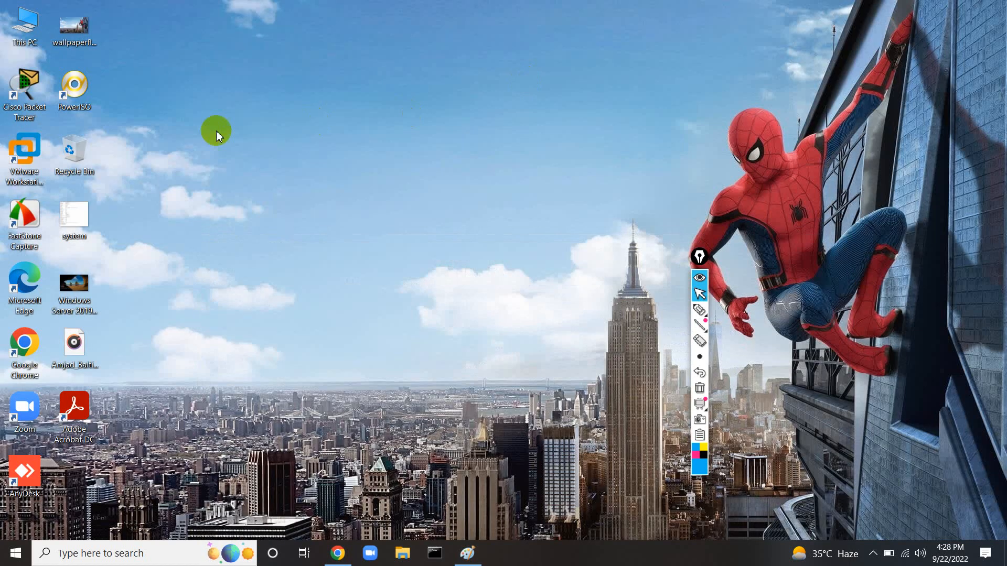
# Launch VMware Workstation and start a custom Windows Server 2019 VM, installing the OS later.
pyautogui.doubleClick(20, 148)
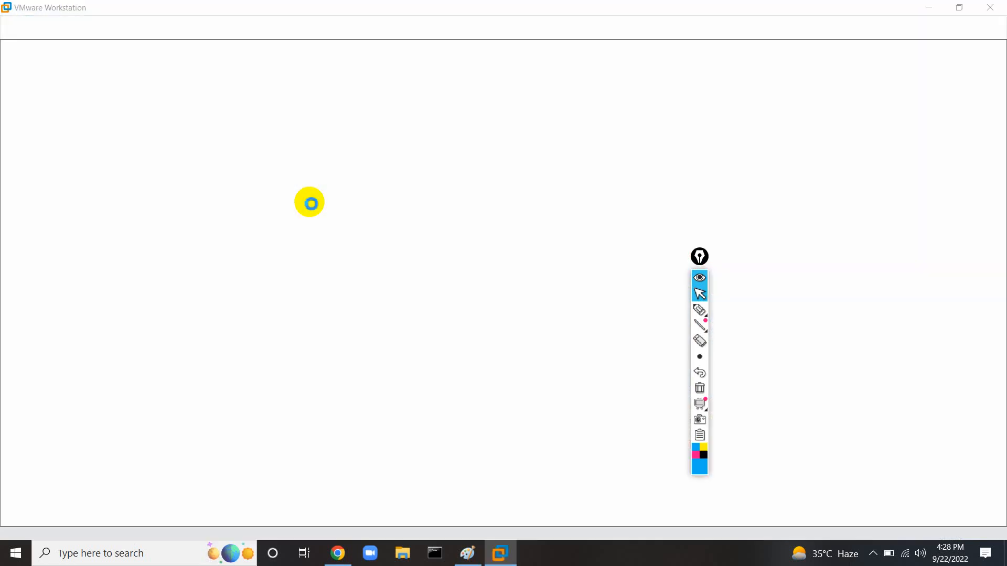
pyautogui.click(477, 192)
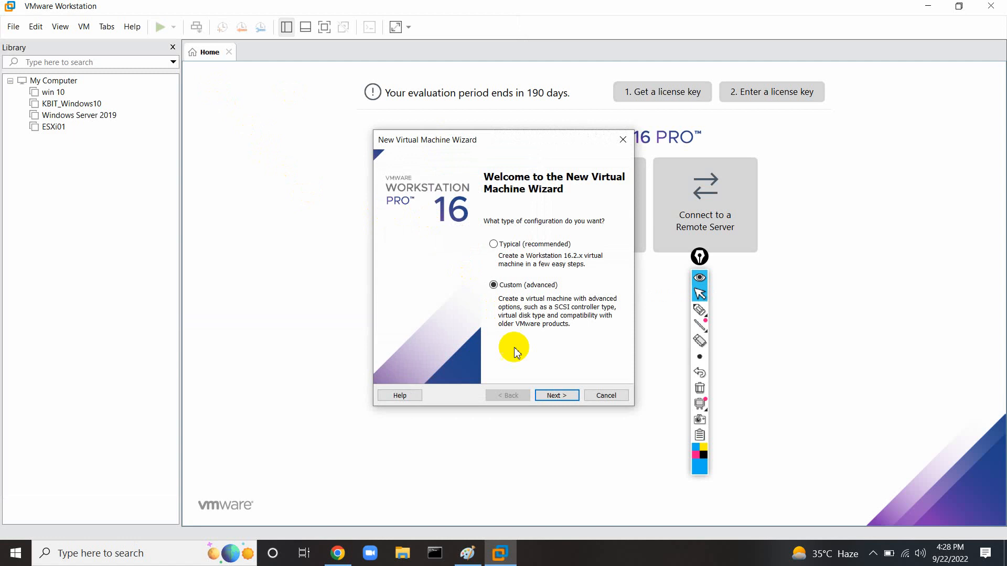
pyautogui.click(545, 397)
pyautogui.click(544, 399)
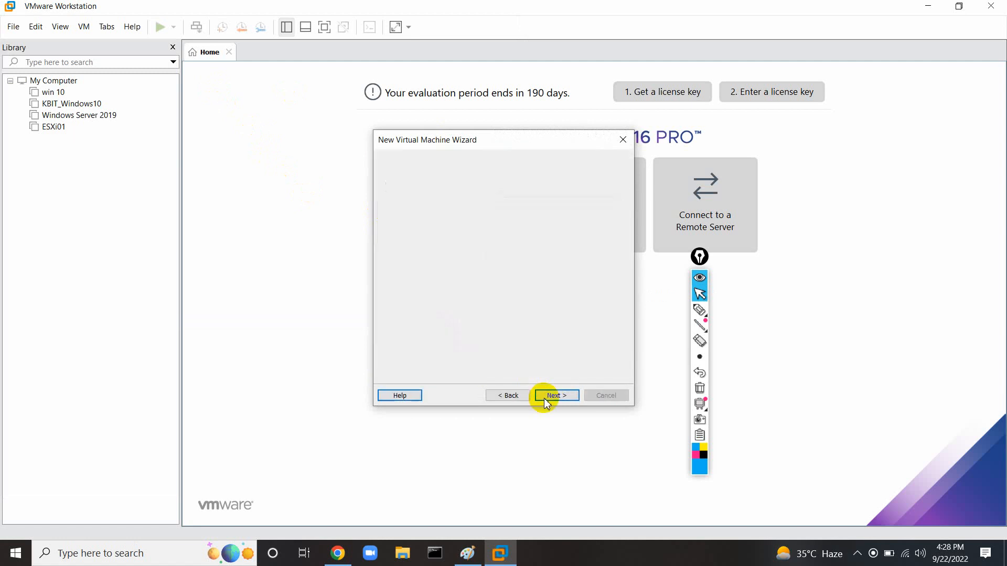
pyautogui.click(396, 328)
pyautogui.click(553, 395)
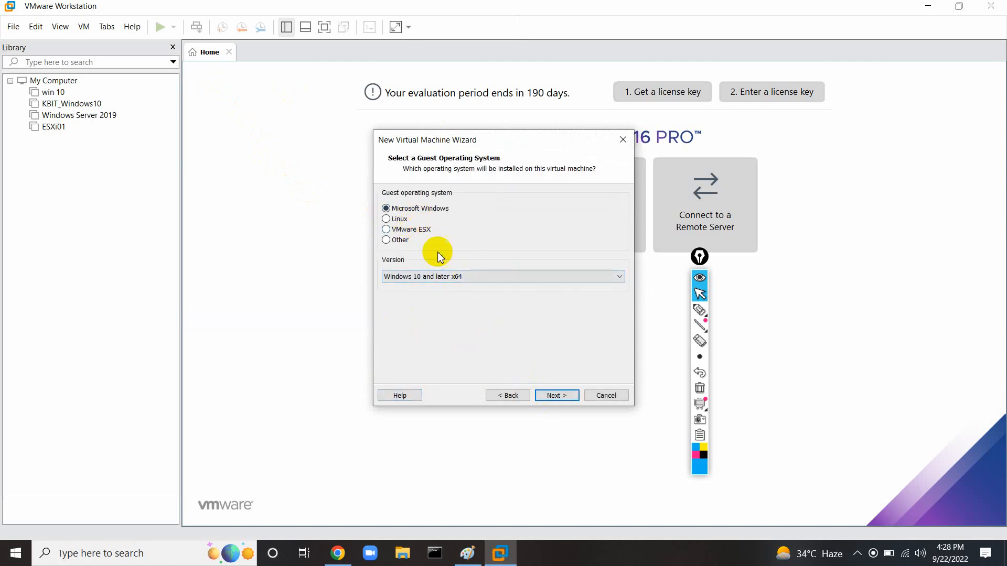
pyautogui.click(445, 276)
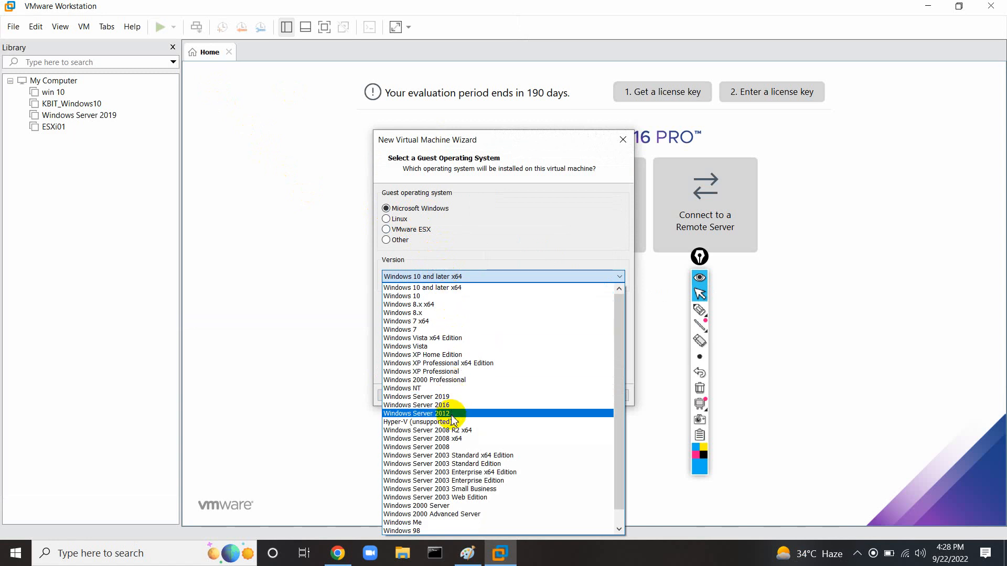
pyautogui.click(450, 397)
pyautogui.click(546, 398)
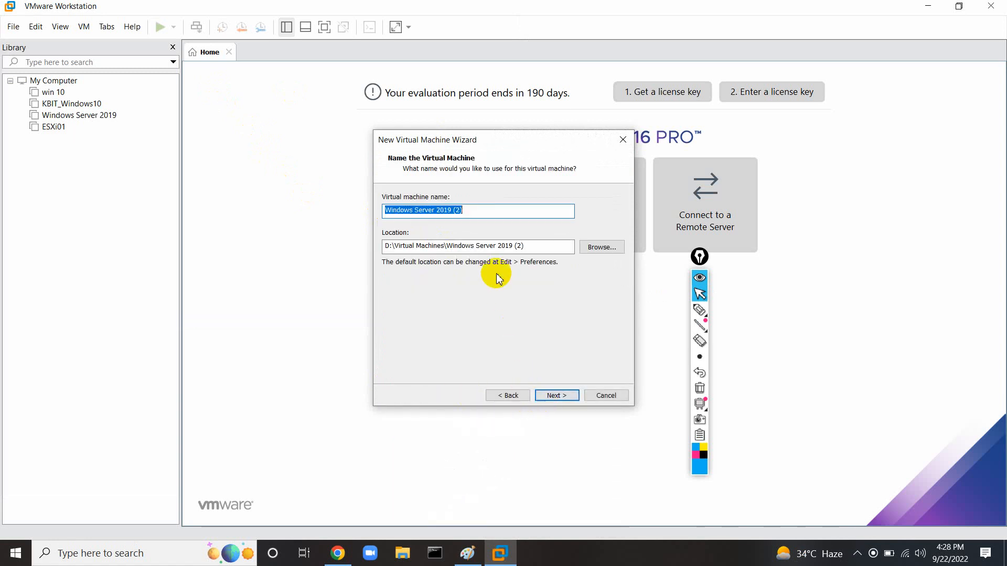
pyautogui.click(547, 395)
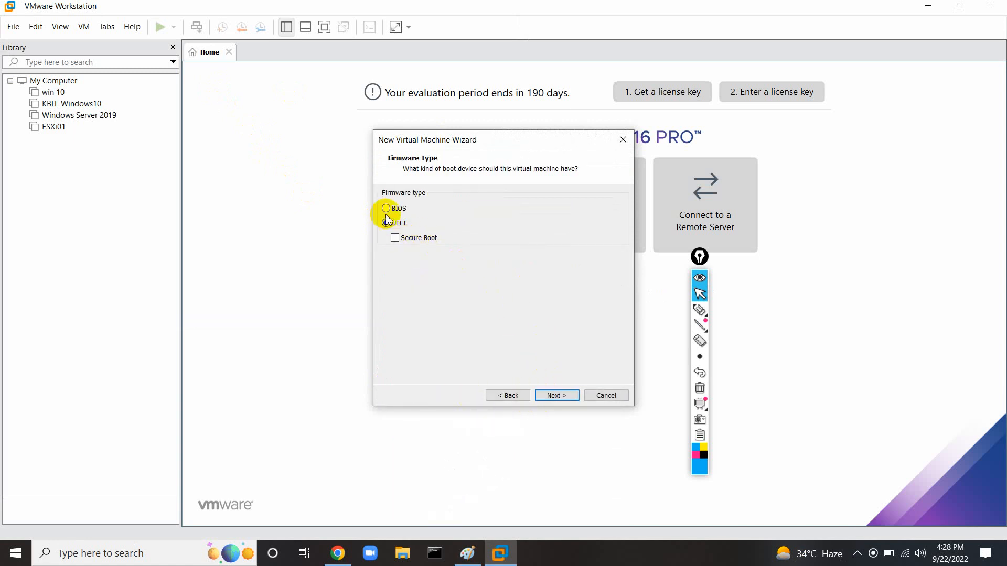
# Choose BIOS firmware, 2 processors, 4096 MB memory, NAT and a new 60 GB disk, then finish.
pyautogui.click(386, 208)
pyautogui.click(545, 399)
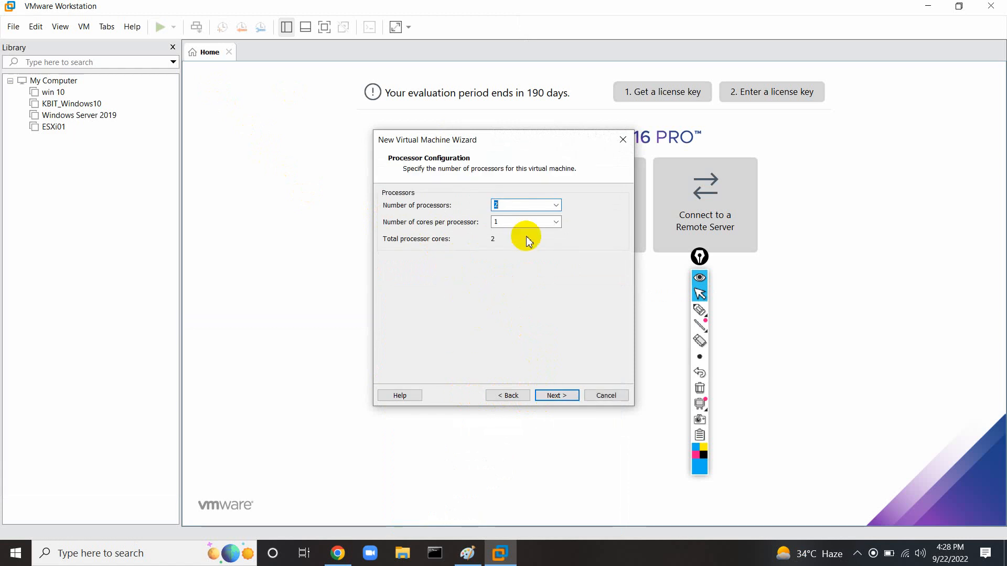
pyautogui.click(555, 396)
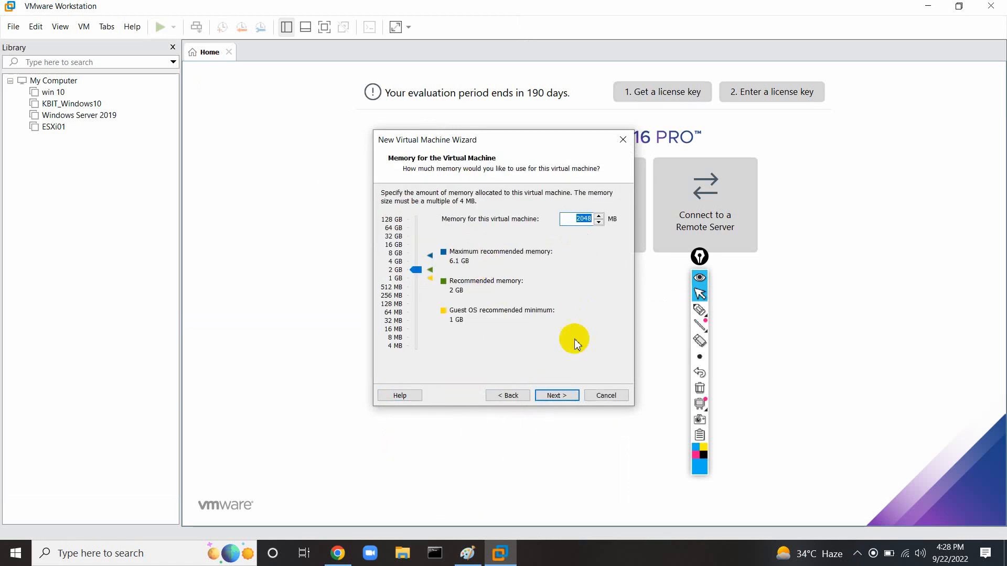
pyautogui.click(565, 399)
pyautogui.click(497, 395)
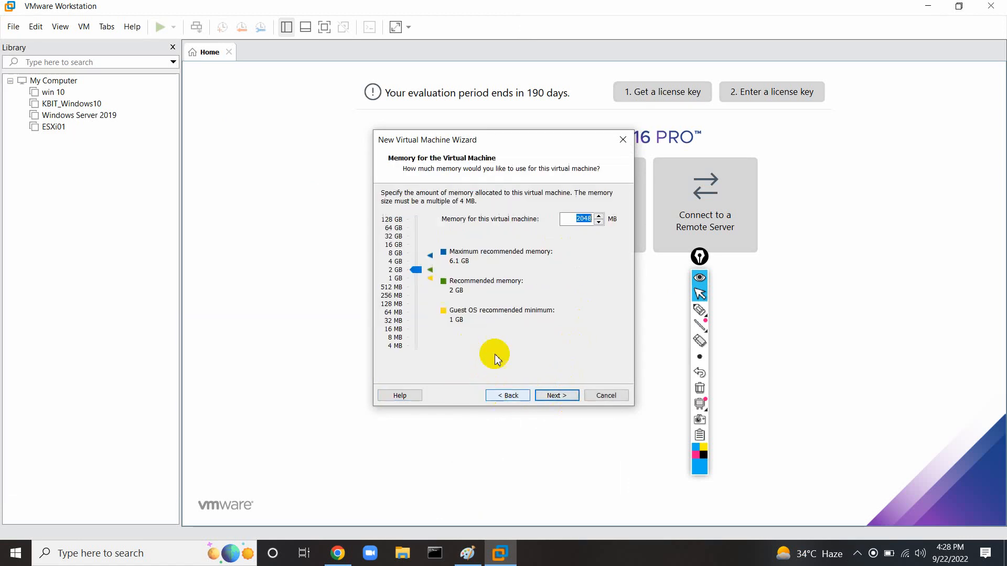
pyautogui.write('4')
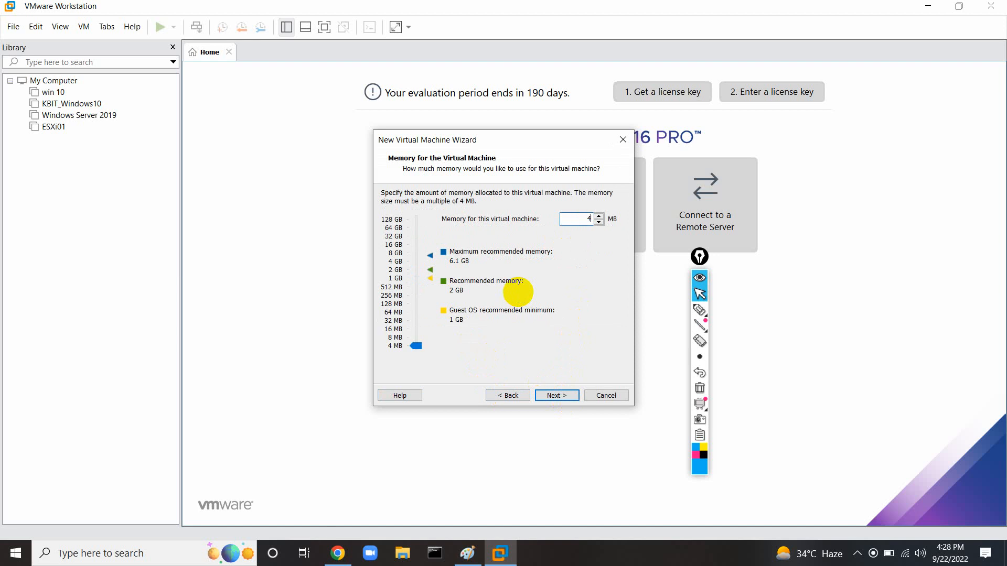
pyautogui.write('096')
pyautogui.click(552, 395)
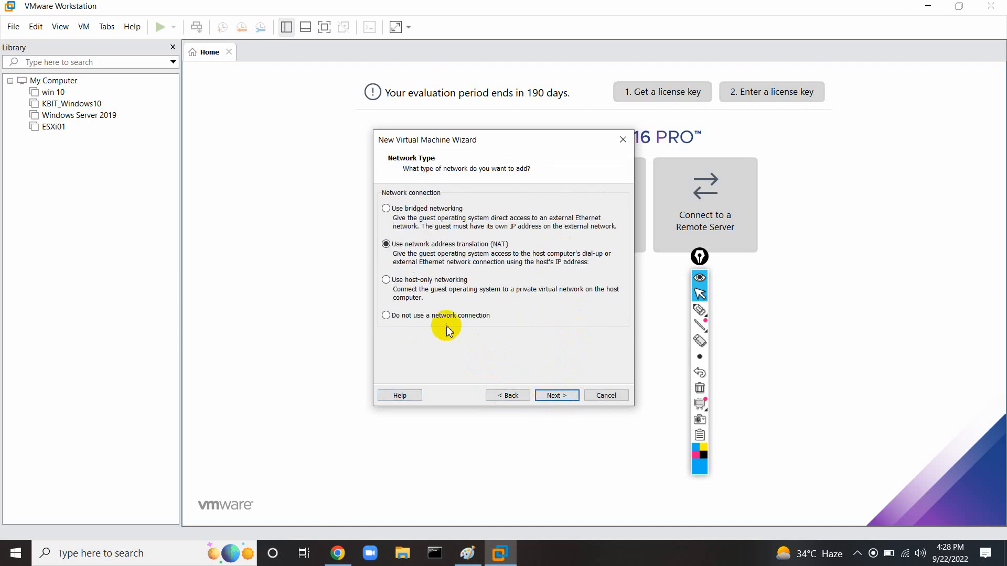
pyautogui.click(550, 399)
pyautogui.click(549, 399)
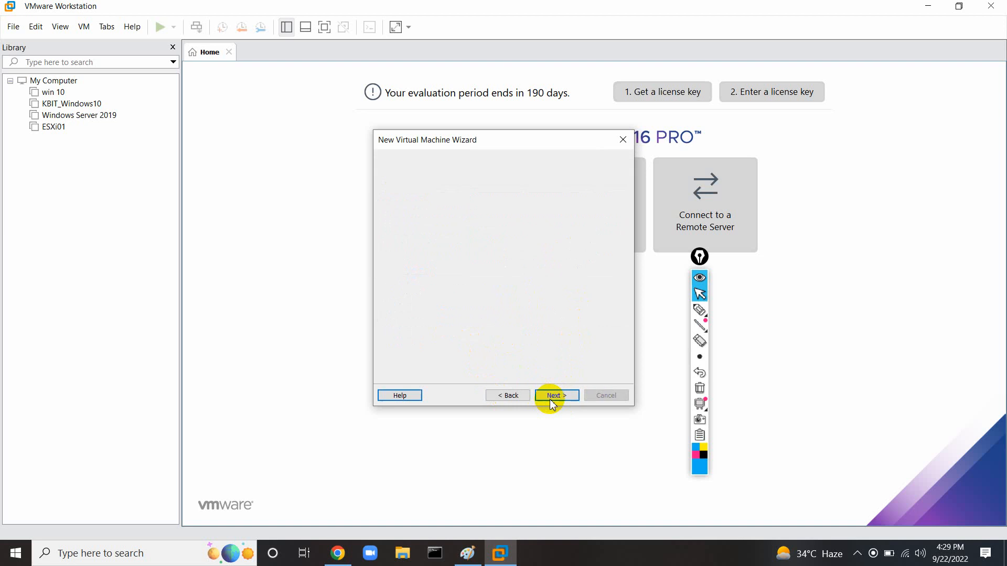
pyautogui.click(550, 399)
pyautogui.click(550, 400)
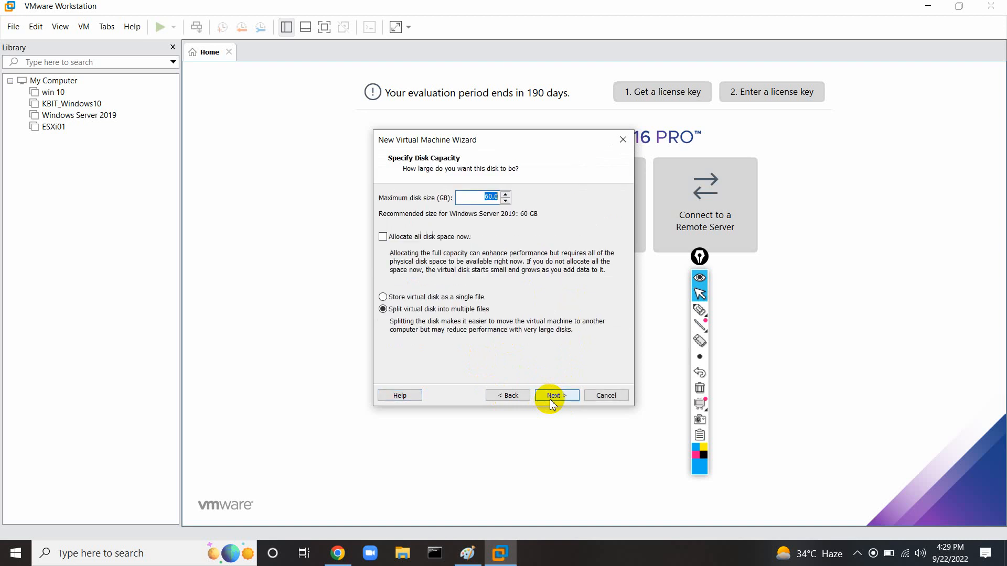
pyautogui.click(550, 400)
pyautogui.click(551, 400)
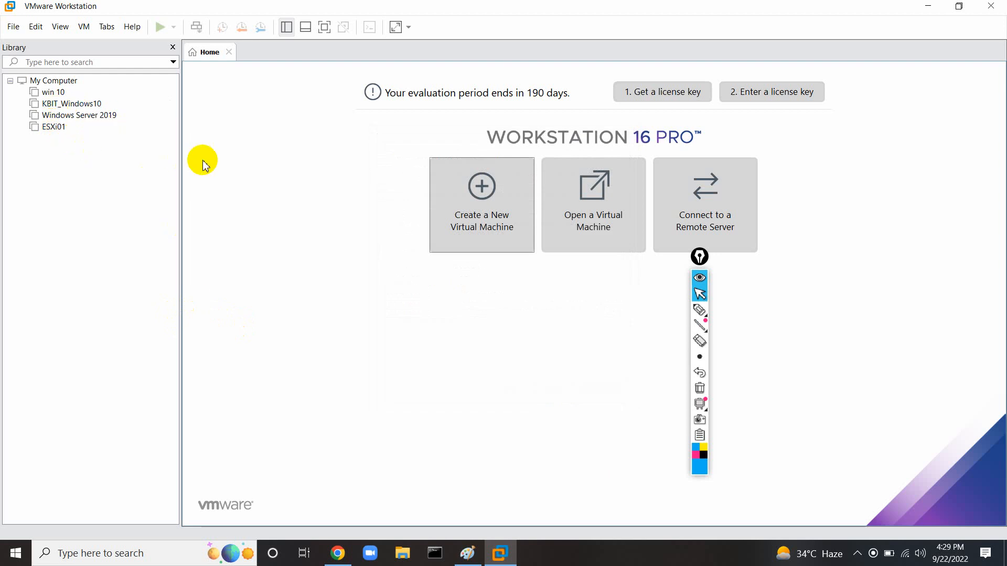
# In the new VM's settings, remove the printer, sound card and USB controller.
pyautogui.click(265, 111)
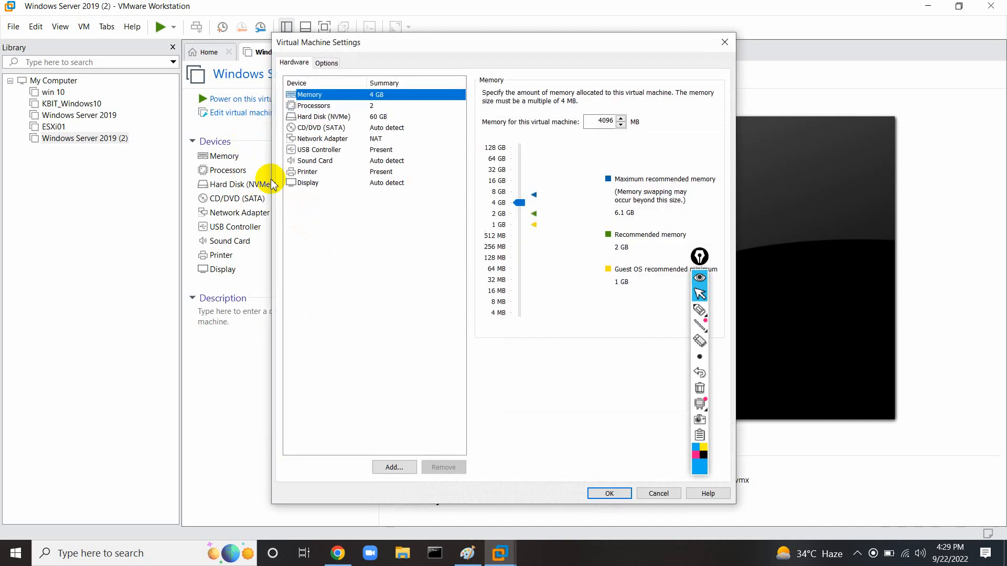
pyautogui.click(317, 172)
pyautogui.click(431, 467)
pyautogui.click(378, 174)
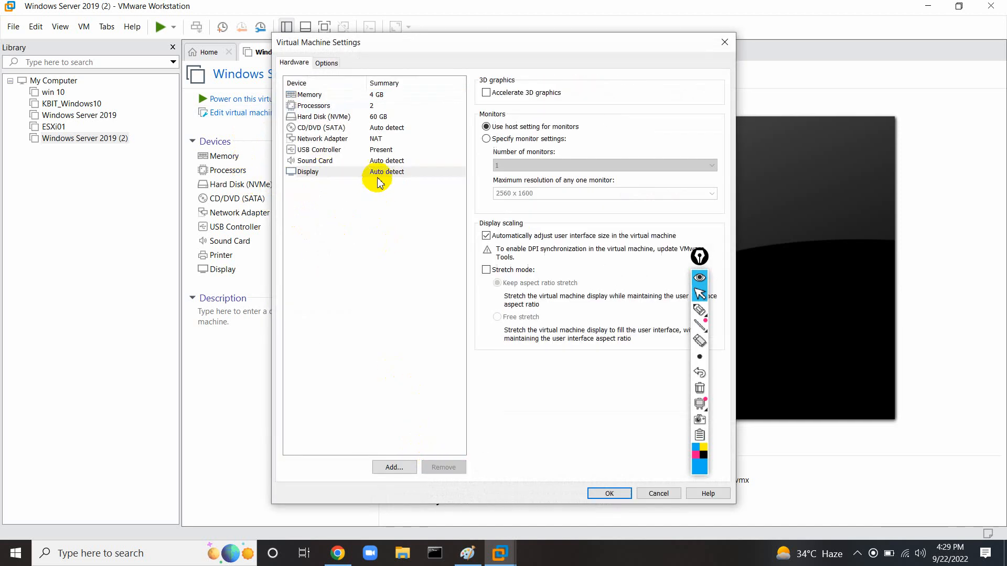
pyautogui.click(376, 164)
pyautogui.click(443, 467)
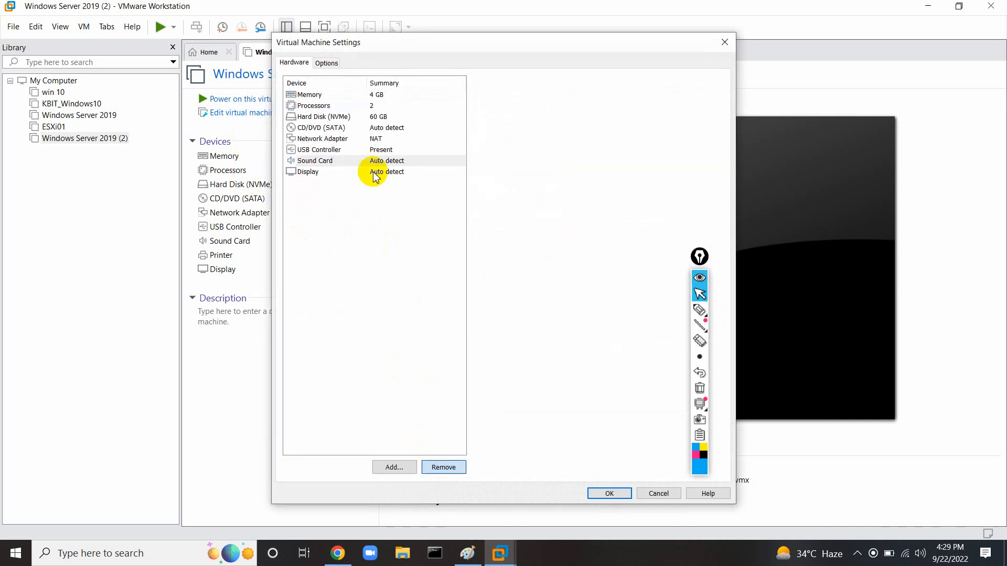
pyautogui.click(367, 150)
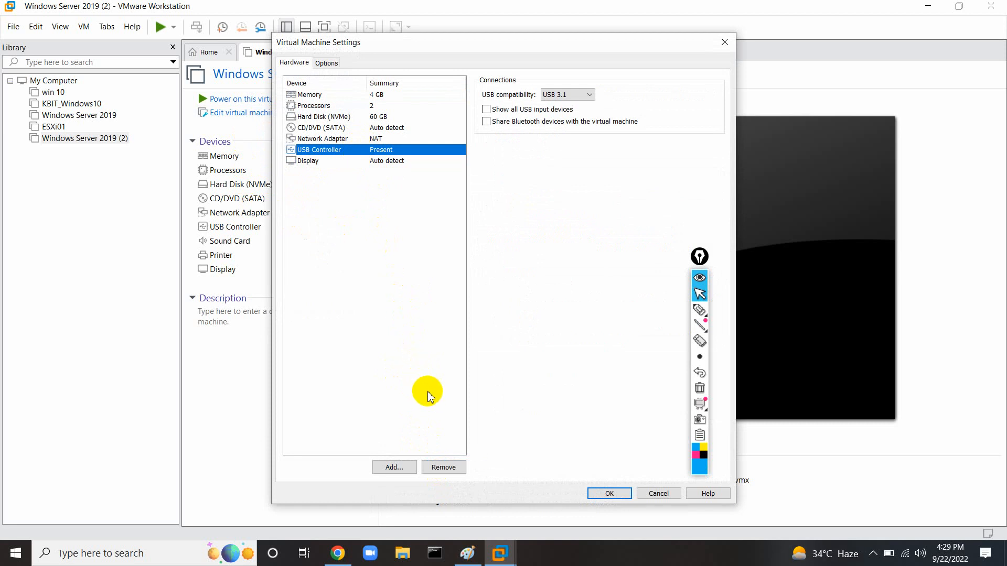
pyautogui.click(443, 467)
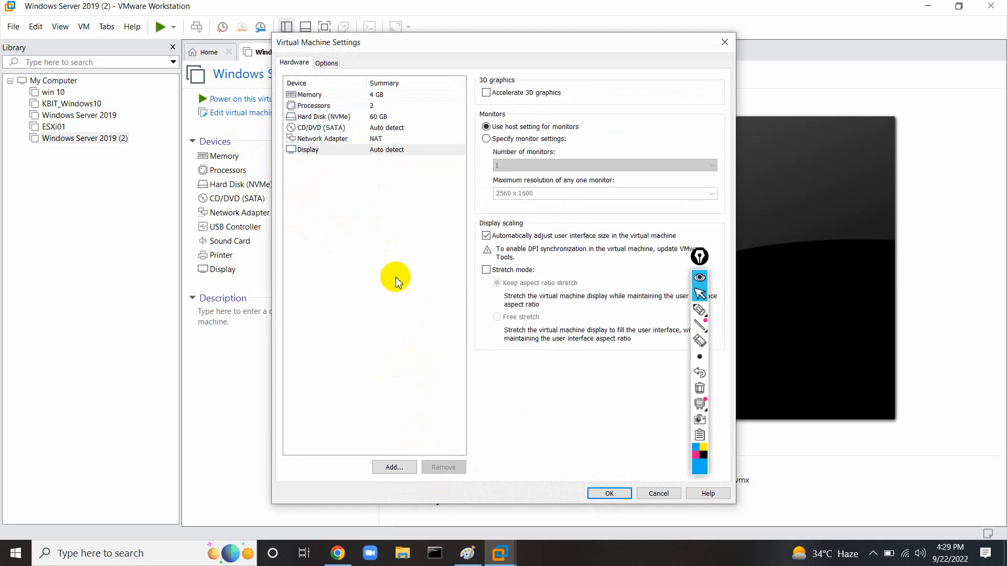
# Enable Intel VT-x/EPT virtualization for the processors, annotate it, then cancel the settings.
pyautogui.click(329, 96)
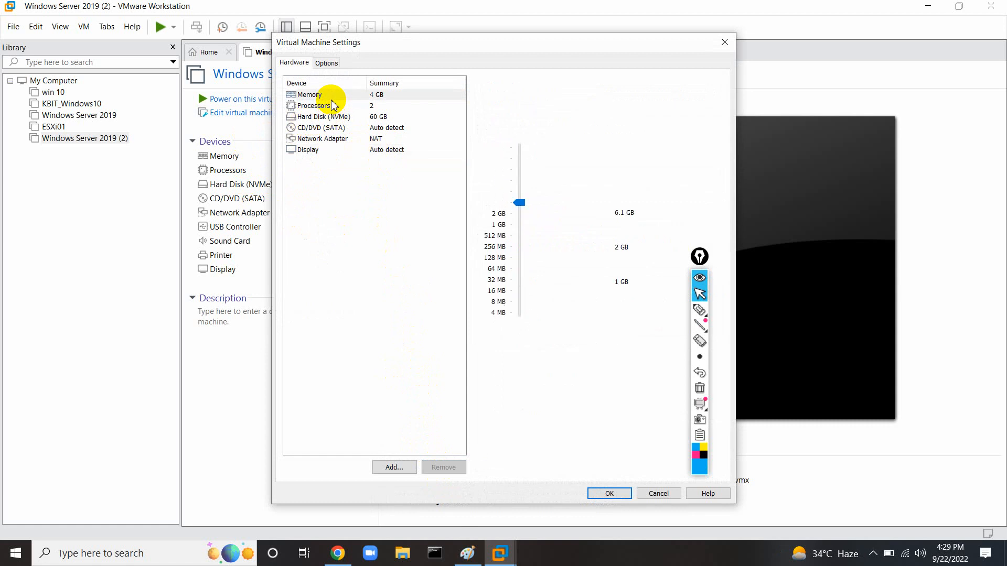
pyautogui.click(332, 105)
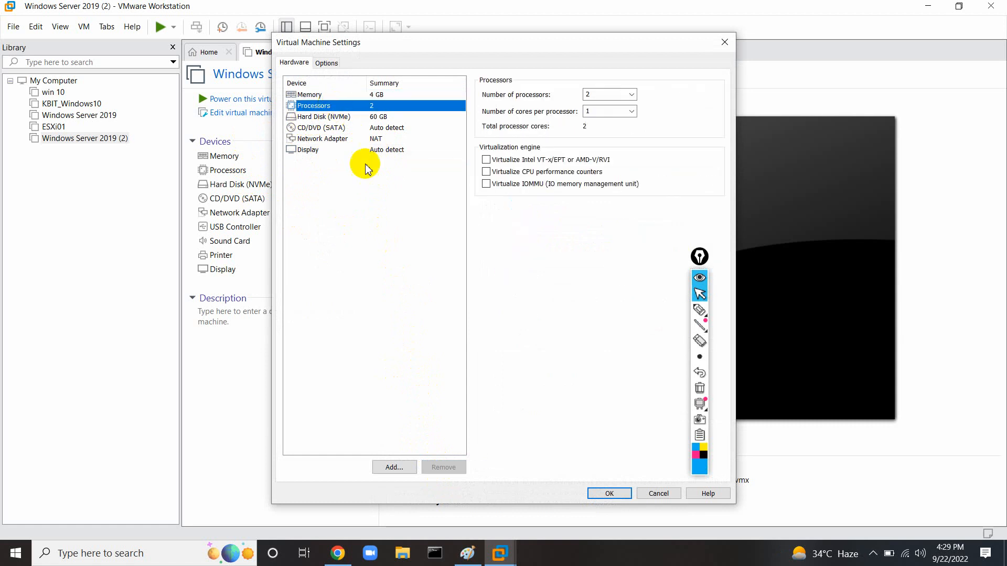
pyautogui.click(486, 160)
pyautogui.click(698, 313)
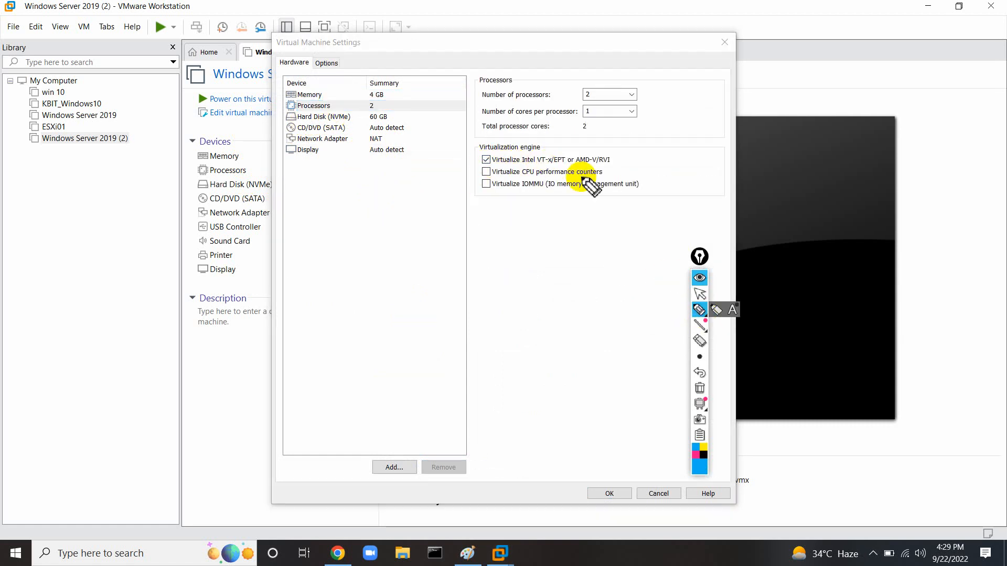
pyautogui.moveTo(548, 146)
pyautogui.mouseDown()
pyautogui.moveTo(474, 157)
pyautogui.moveTo(618, 160)
pyautogui.moveTo(547, 151)
pyautogui.mouseUp()
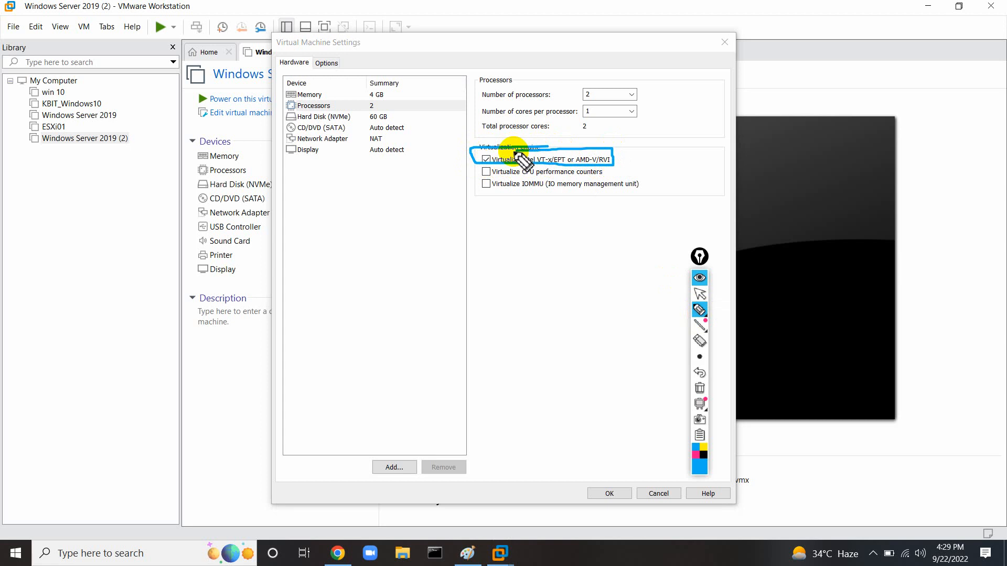
pyautogui.moveTo(459, 161); pyautogui.dragTo(422, 196)
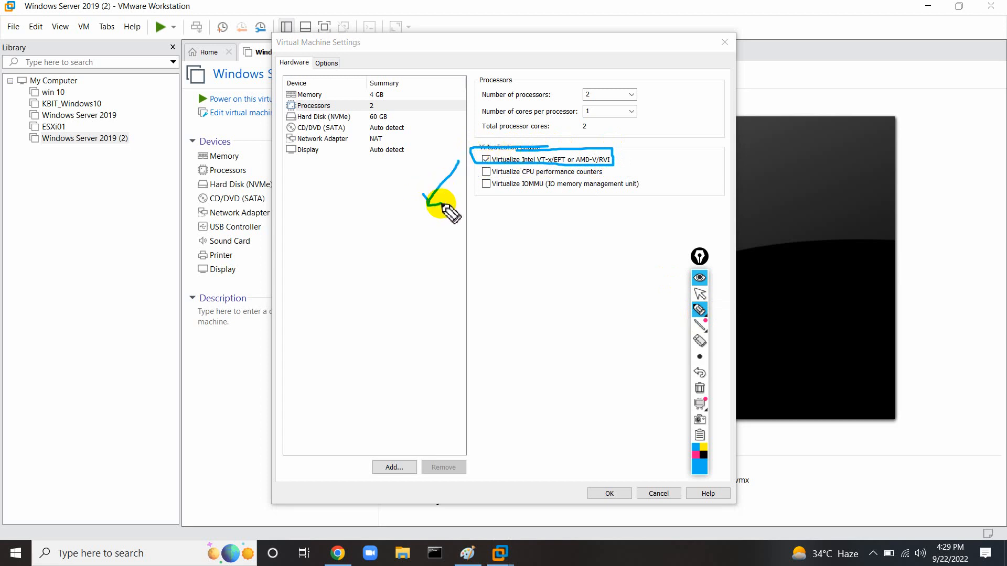
pyautogui.click(700, 388)
pyautogui.click(700, 293)
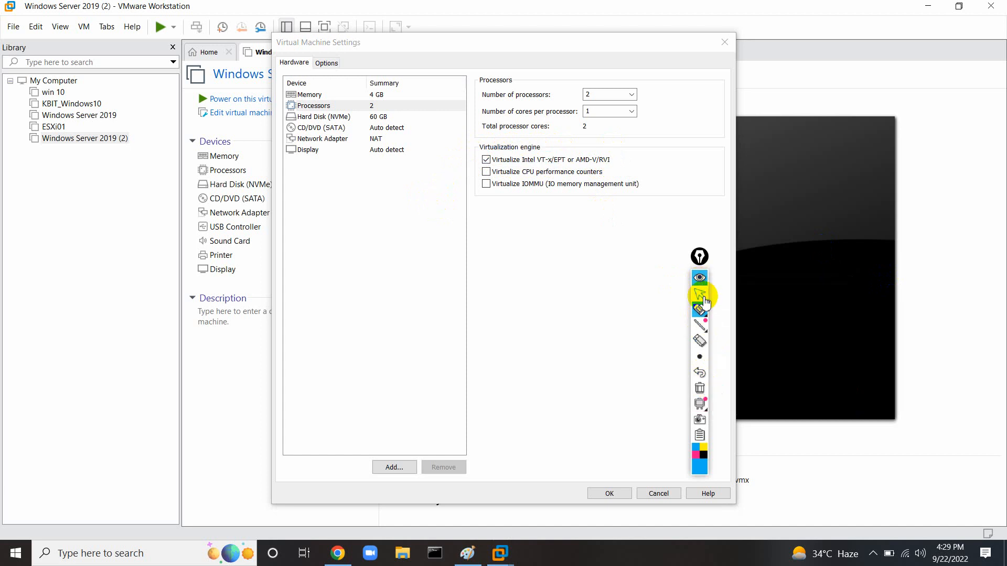
pyautogui.click(325, 128)
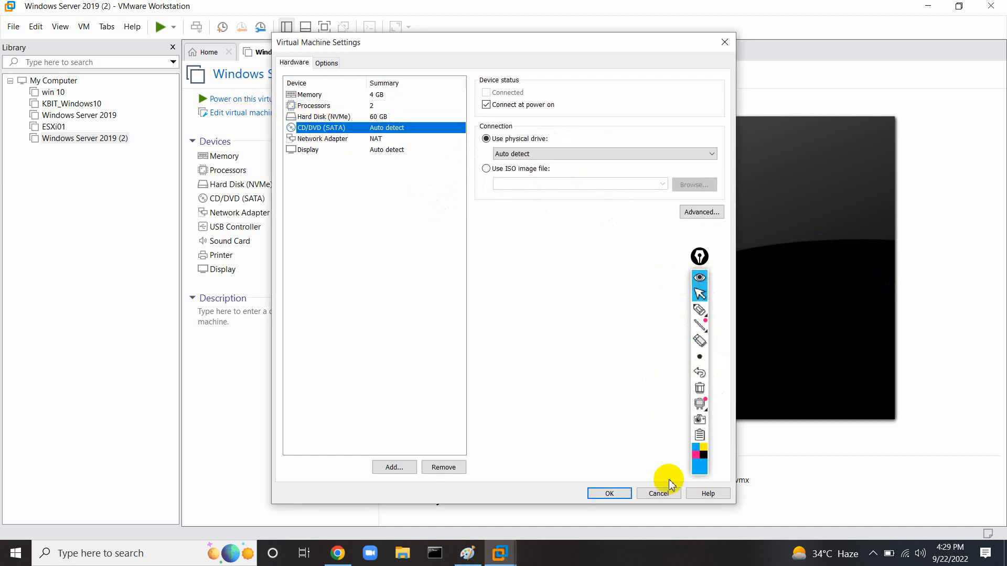
pyautogui.click(665, 496)
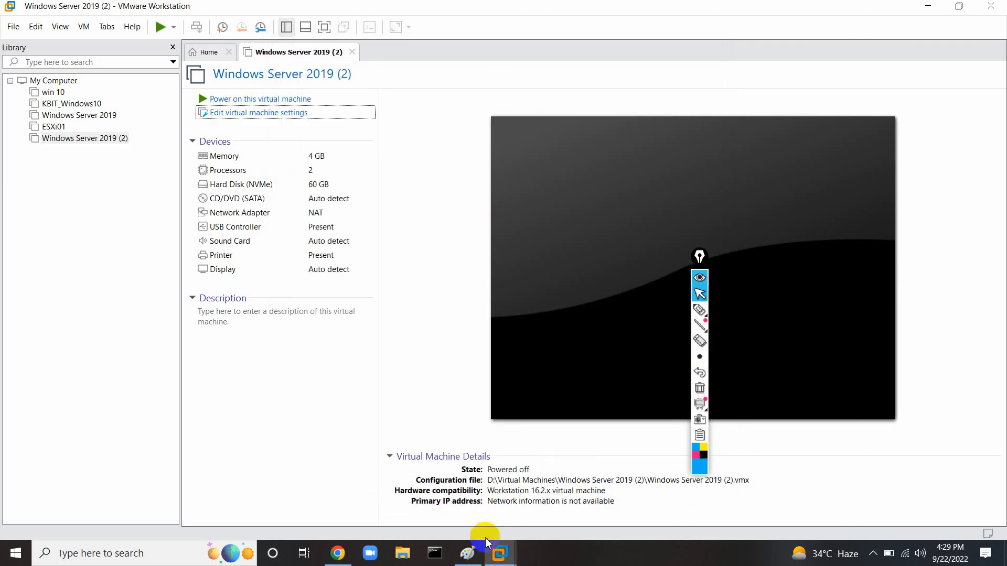
# Enter the Administrator password on the KA-HyperVServer Customize screen, then open Windows search.
pyautogui.click(339, 553)
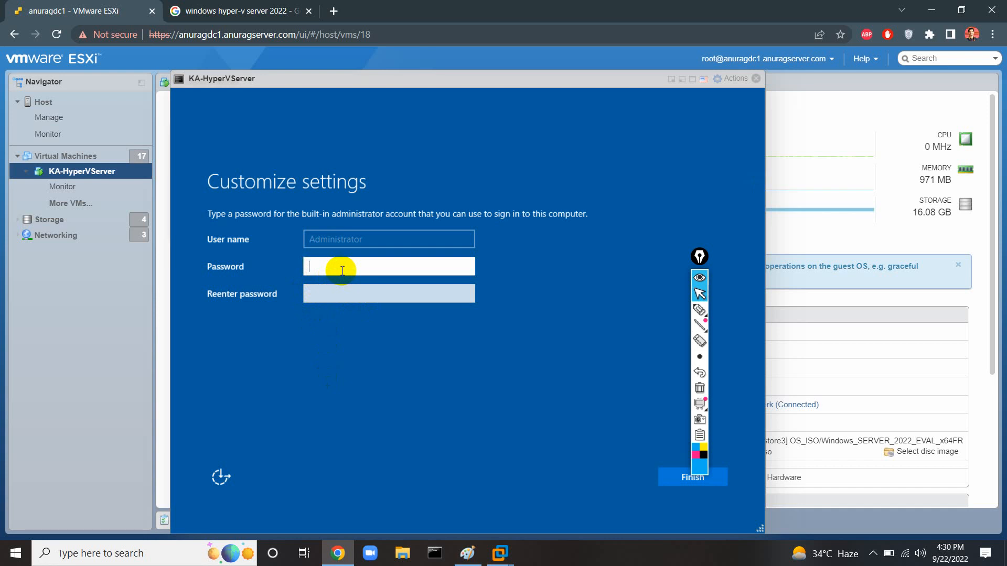
pyautogui.write('•••••••••')
pyautogui.press('Tab')
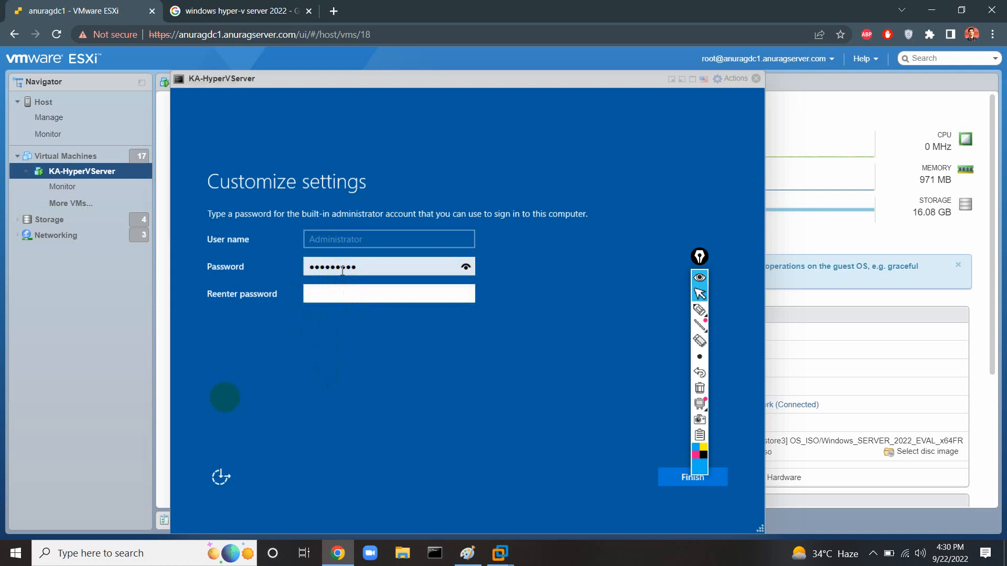
pyautogui.click(123, 545)
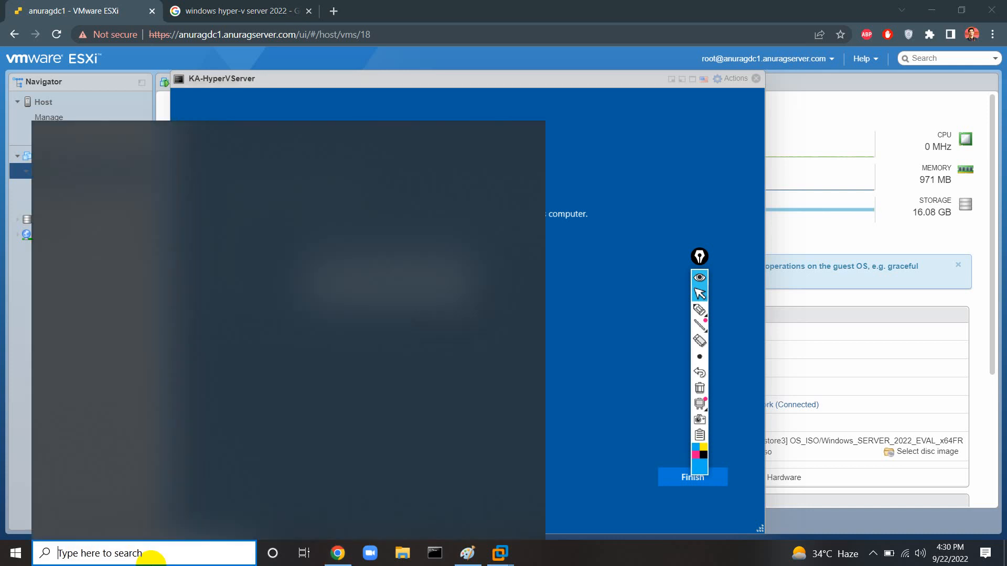
# Launch Remote Desktop Connection via mstsc, connect to the remote server with its password, then return to Paint.
pyautogui.write('mstsc')
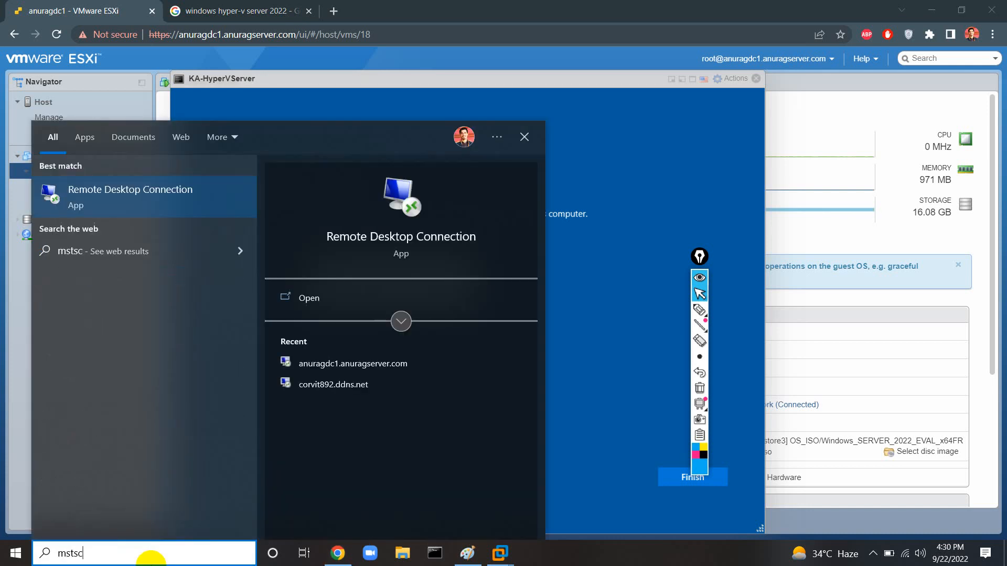
pyautogui.press('Return')
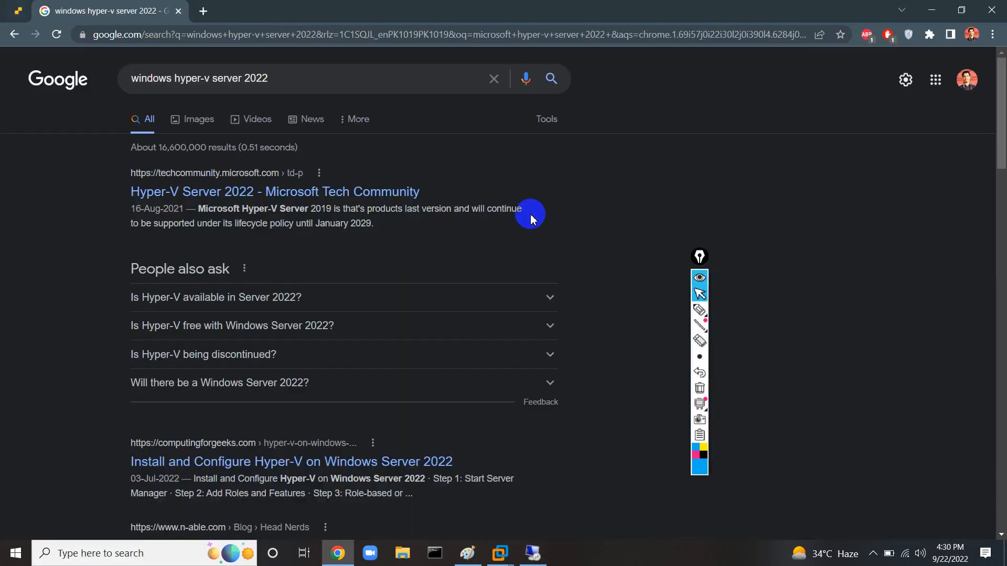
pyautogui.click(532, 552)
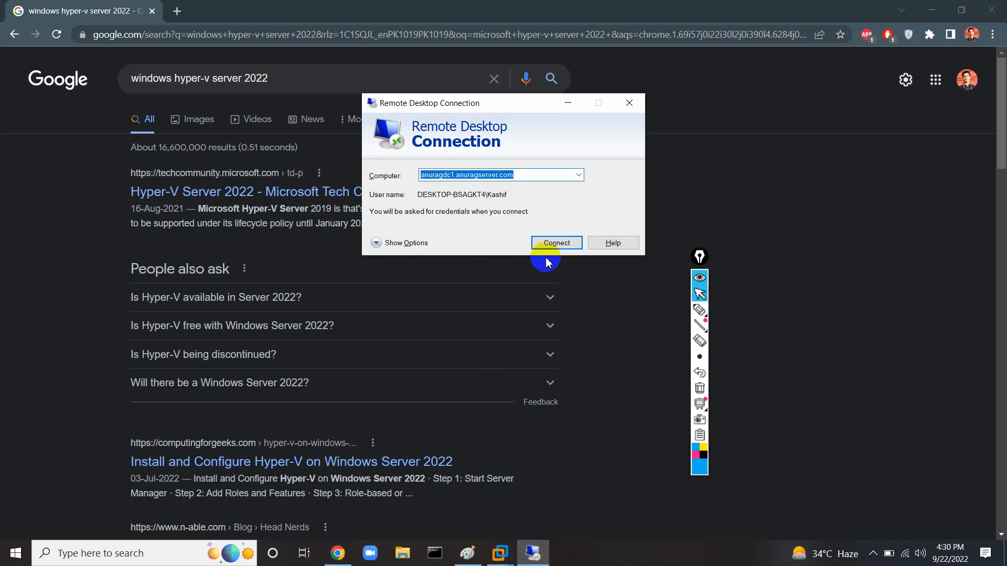
pyautogui.click(561, 243)
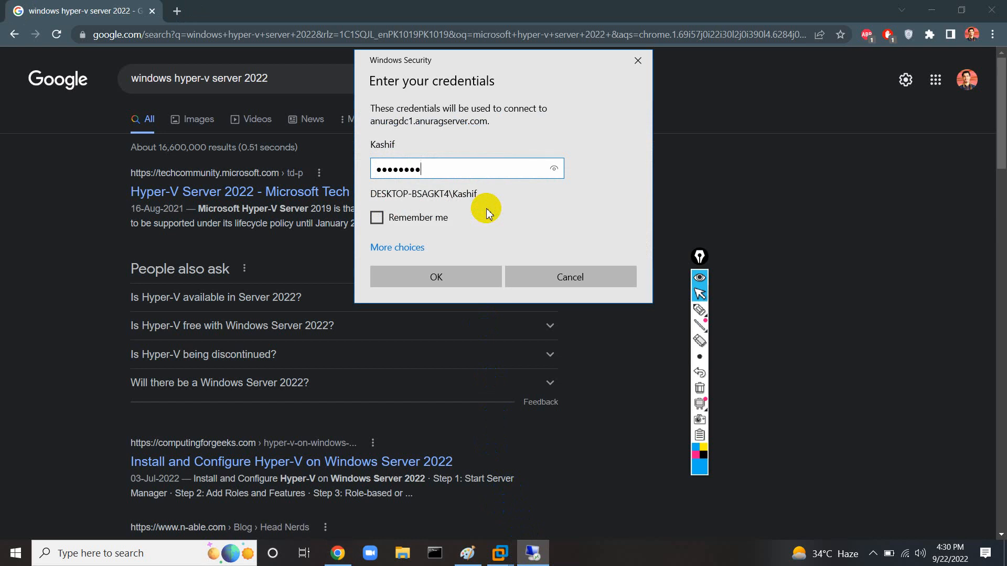
pyautogui.press('Return')
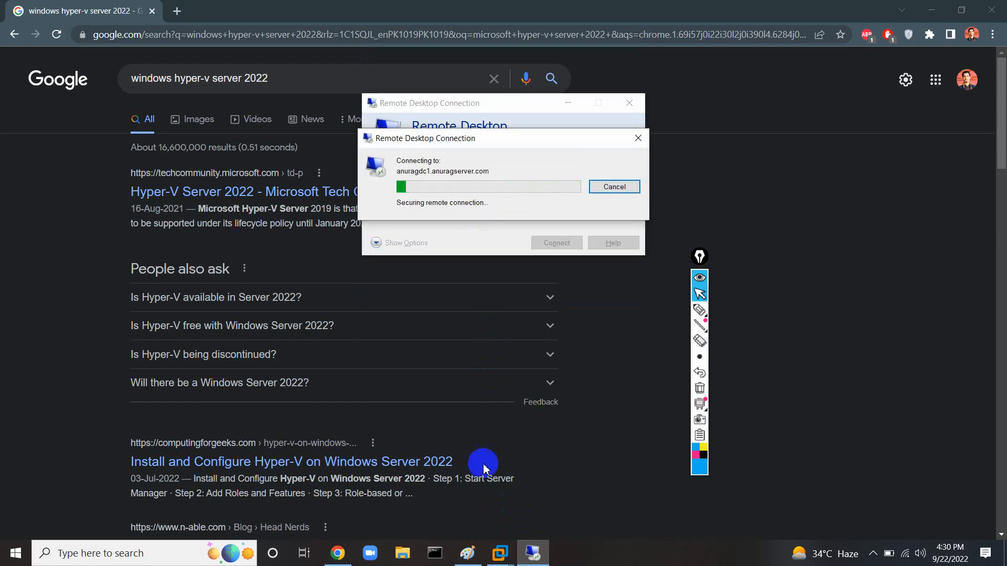
pyautogui.click(468, 553)
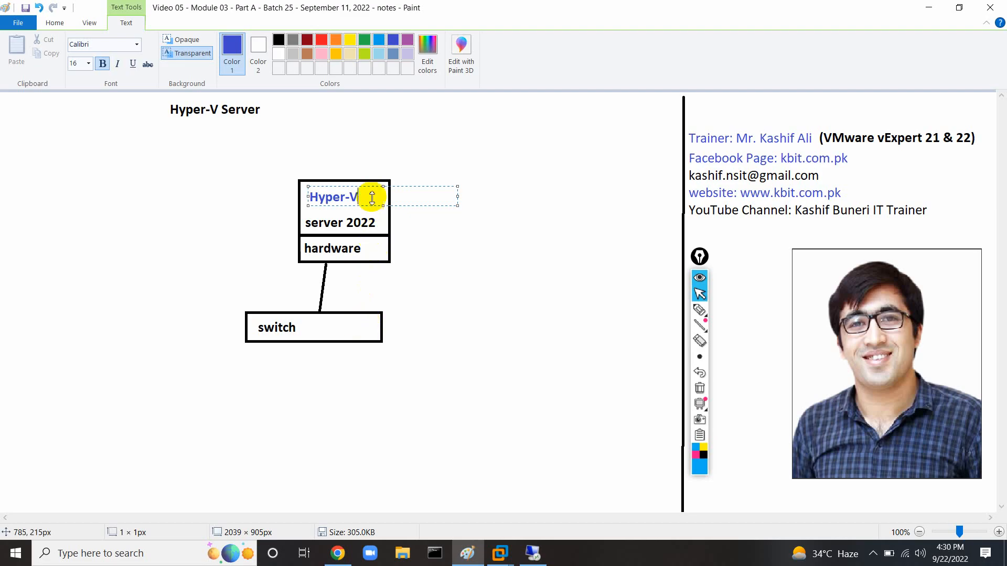
# Write the four-step list, Install Hyper-V through Creation of Virtual Machine, and place it below the diagram.
pyautogui.moveTo(407, 187); pyautogui.dragTo(410, 188)
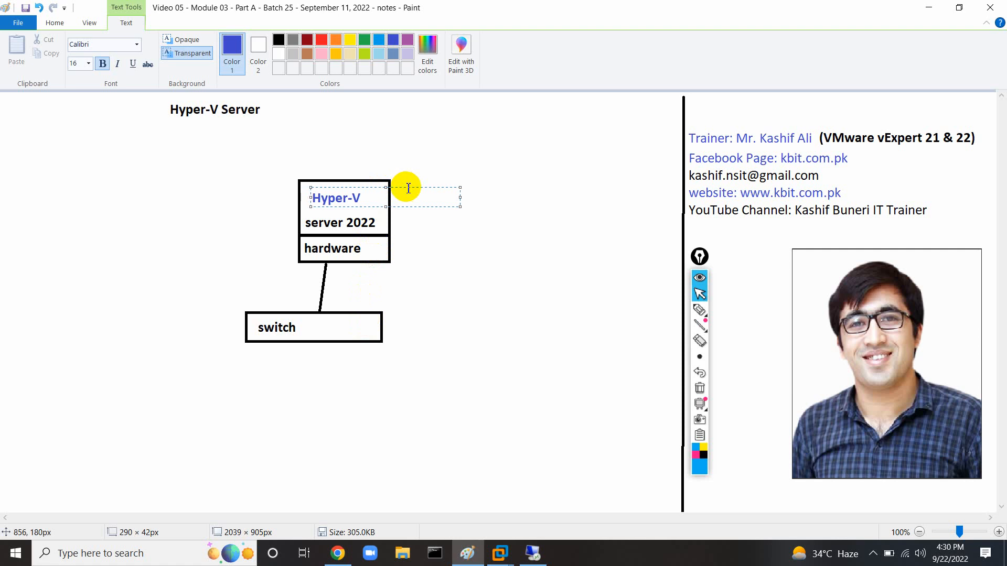
pyautogui.click(32, 168)
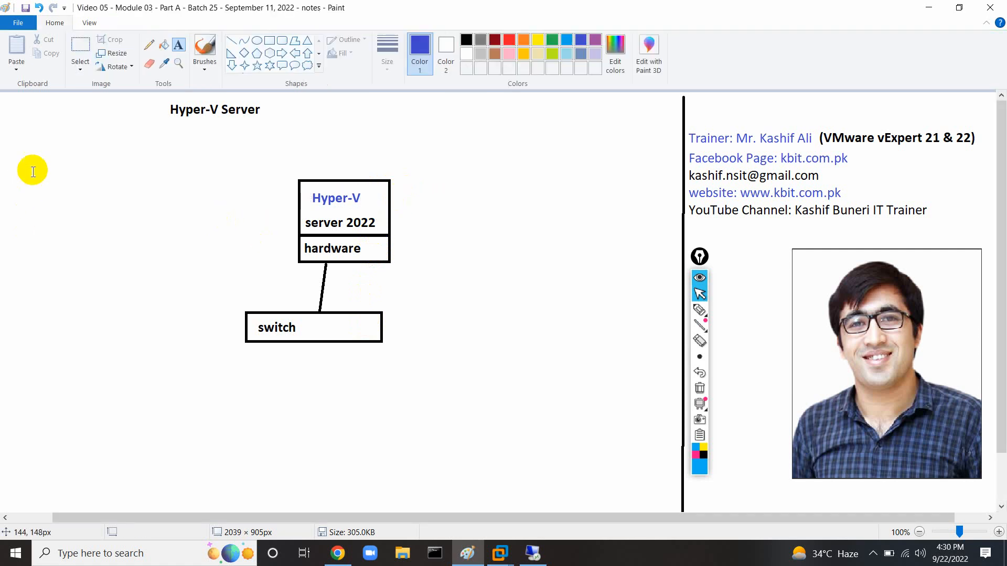
pyautogui.click(33, 169)
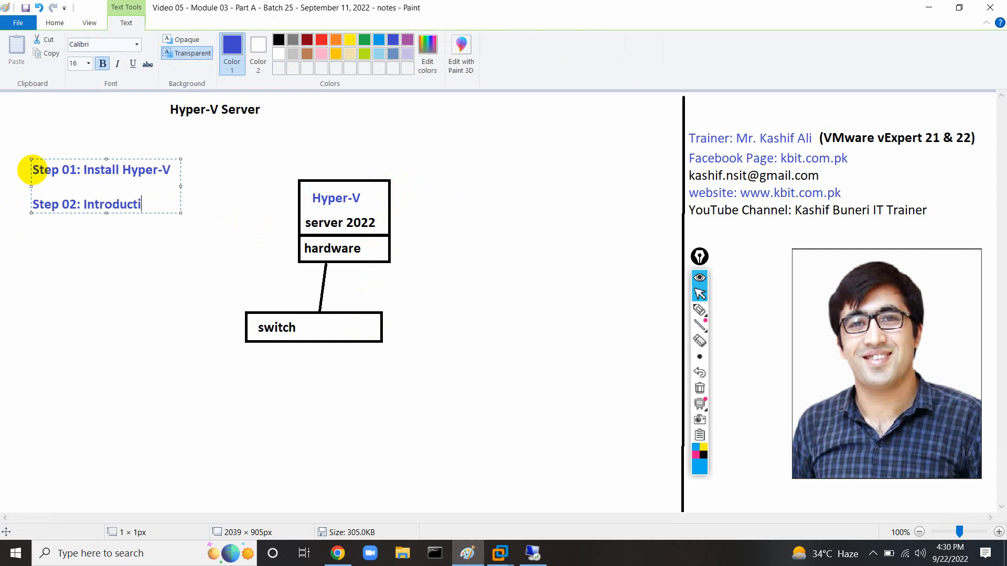
pyautogui.write('to Hyper-V Manager')
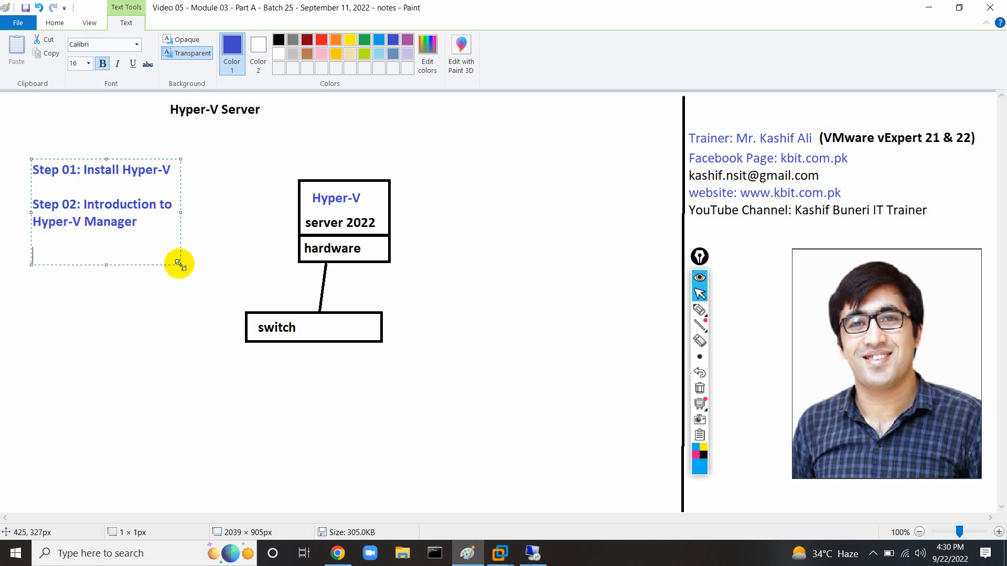
pyautogui.moveTo(181, 265); pyautogui.dragTo(301, 289)
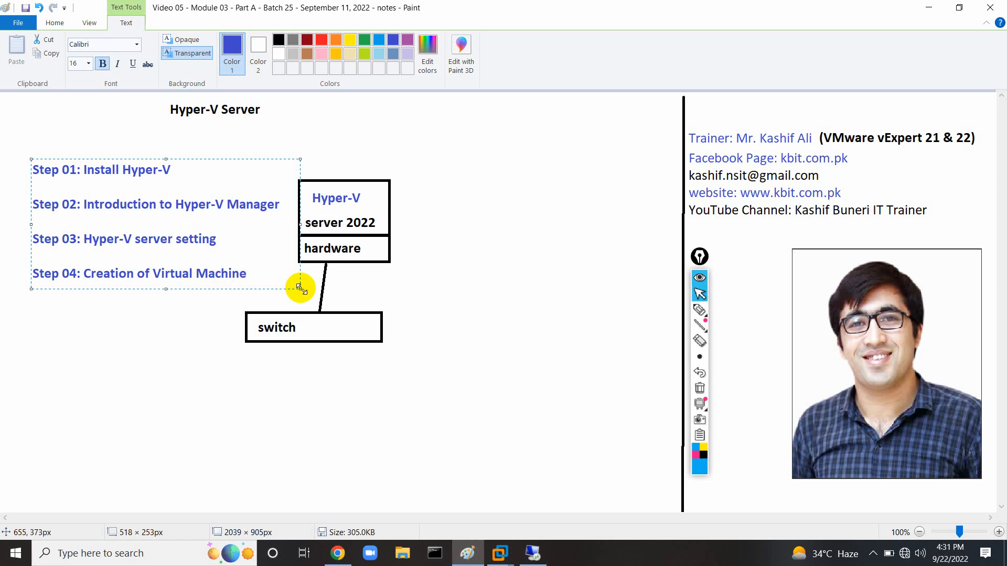
pyautogui.moveTo(258, 160); pyautogui.dragTo(240, 349)
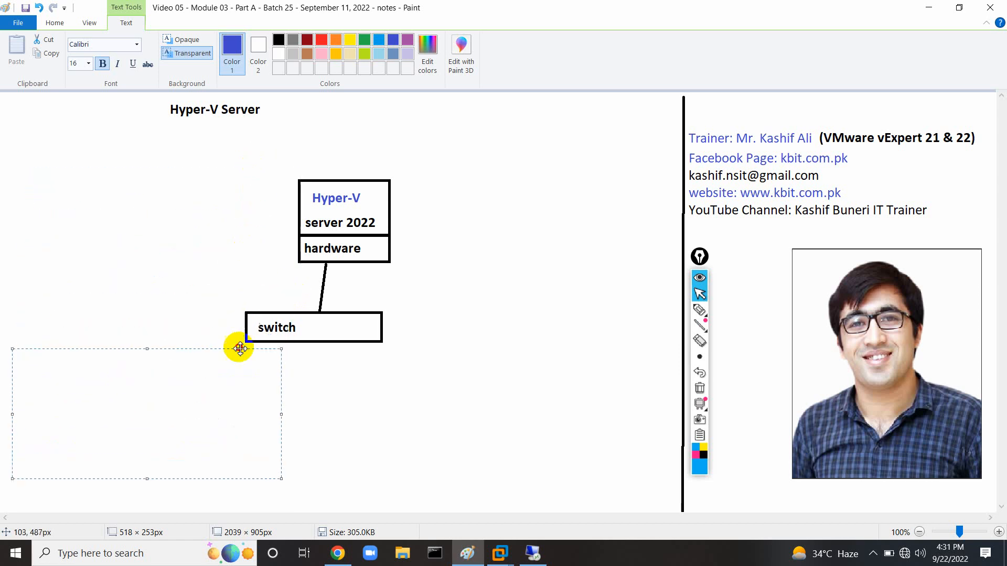
pyautogui.click(436, 429)
pyautogui.click(512, 557)
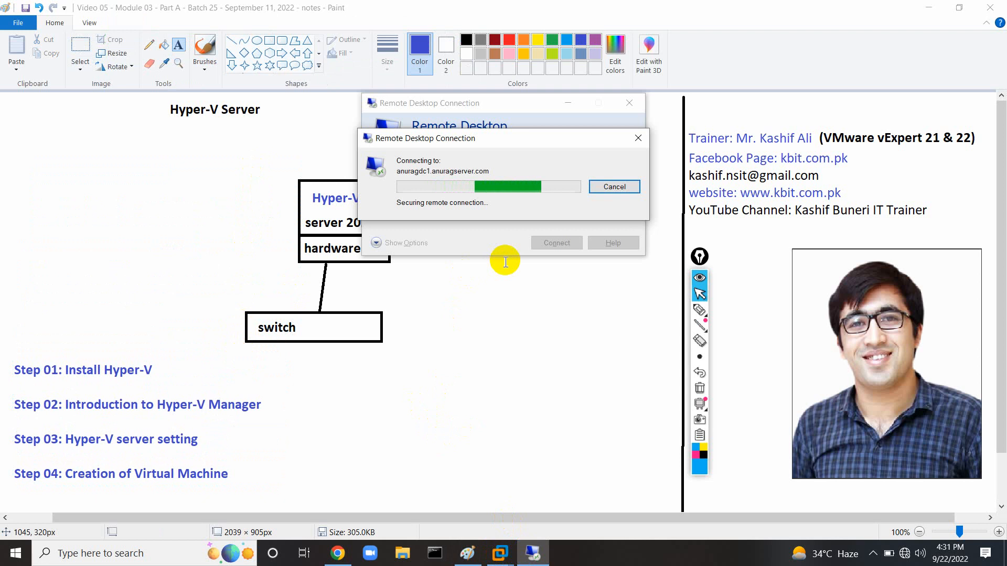
# Try joining the iPhone Wi-Fi network and dismiss the can't-connect message.
pyautogui.click(905, 554)
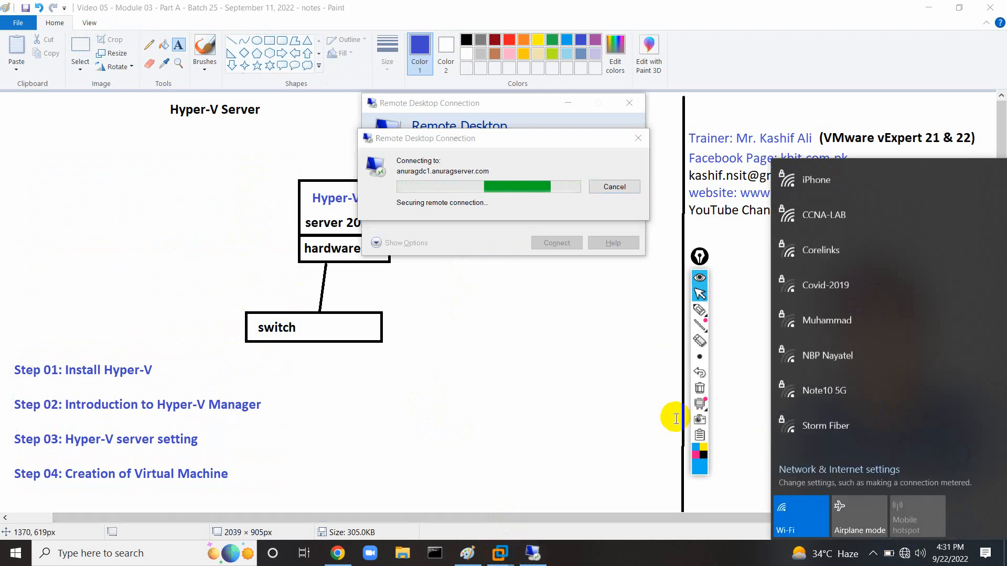
pyautogui.click(850, 210)
pyautogui.click(944, 241)
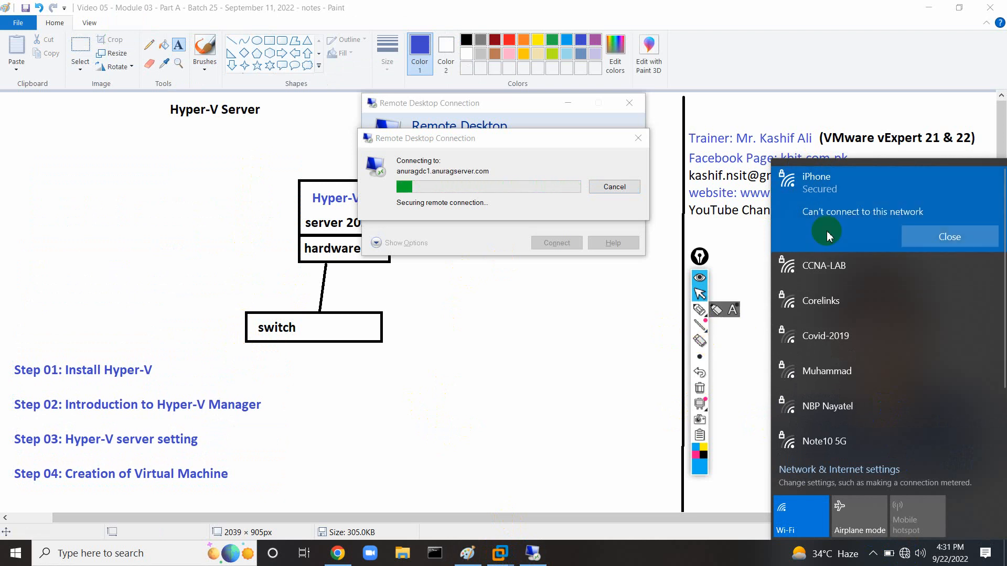
pyautogui.click(947, 237)
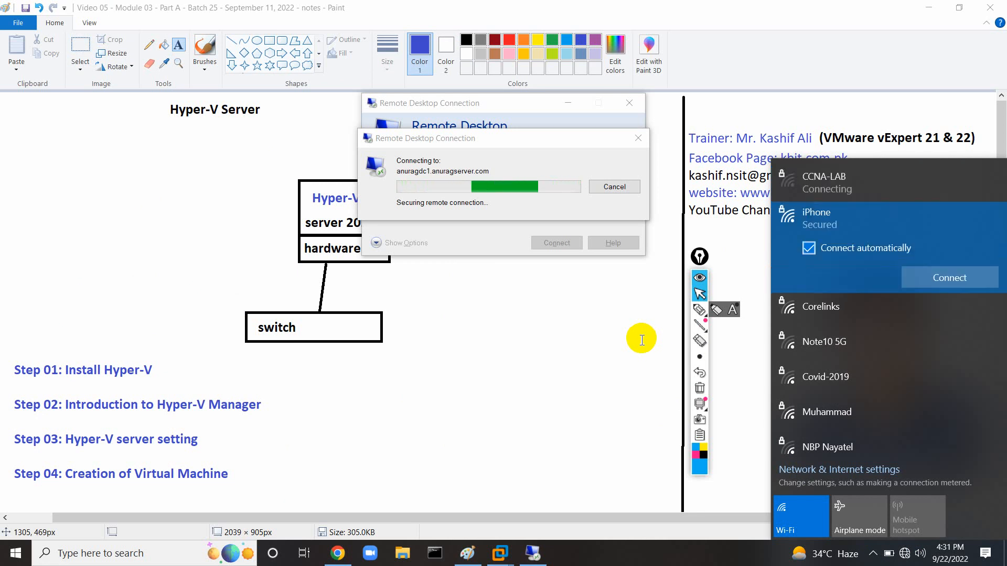
pyautogui.moveTo(692, 329)
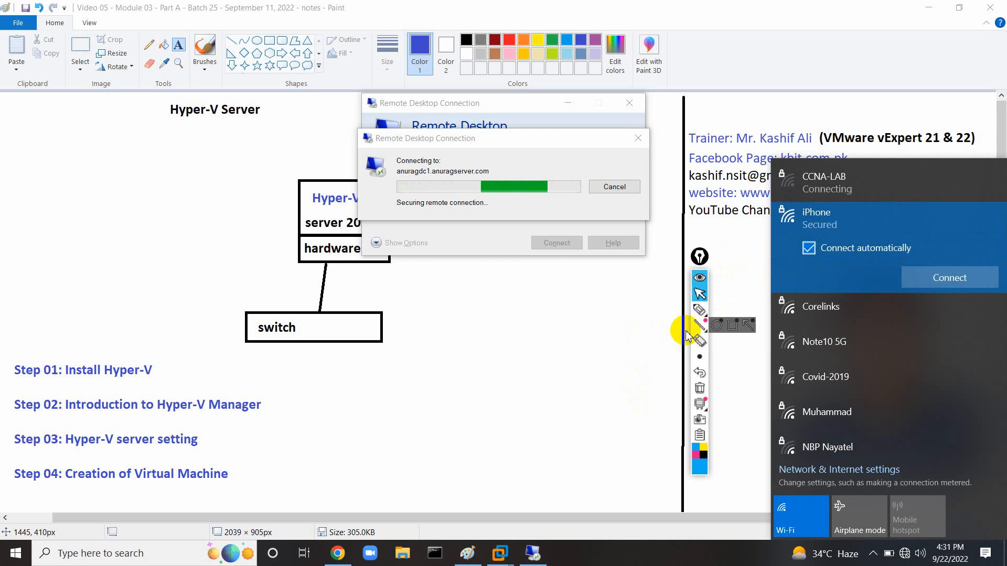
pyautogui.click(683, 551)
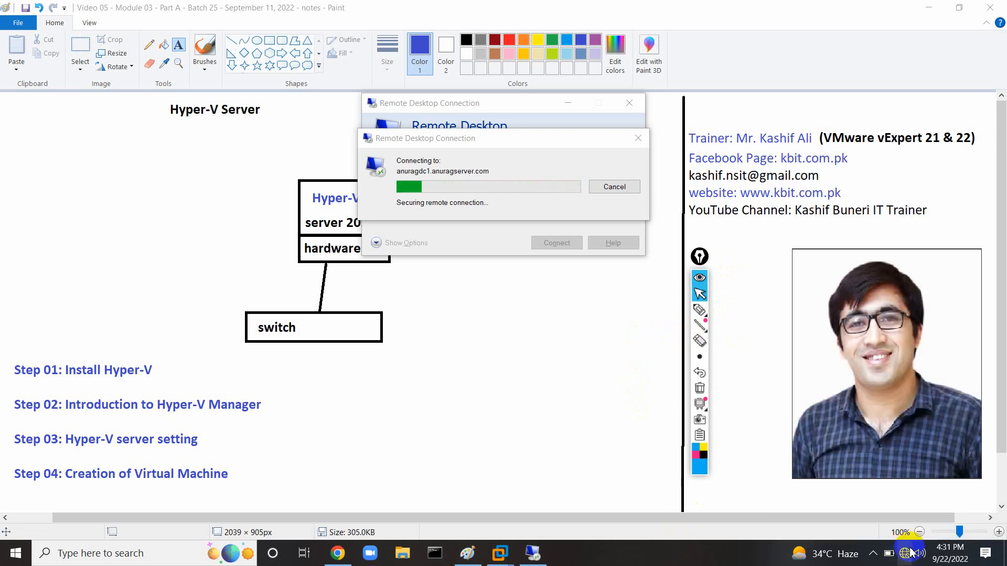
# Connect to the phone's personal hotspot and cancel the stalled Remote Desktop connection.
pyautogui.click(904, 552)
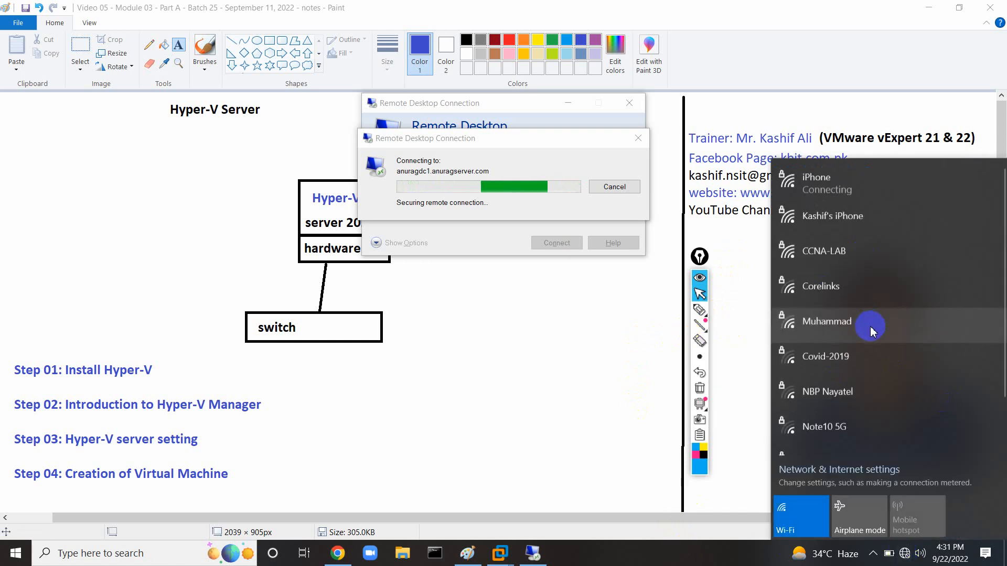
pyautogui.click(846, 236)
pyautogui.click(939, 274)
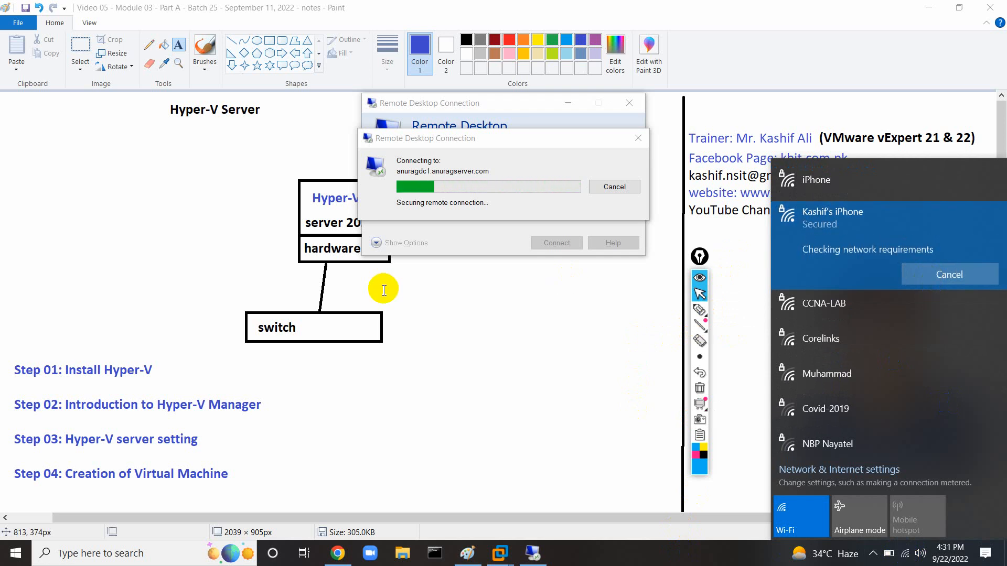
pyautogui.click(606, 188)
pyautogui.click(630, 103)
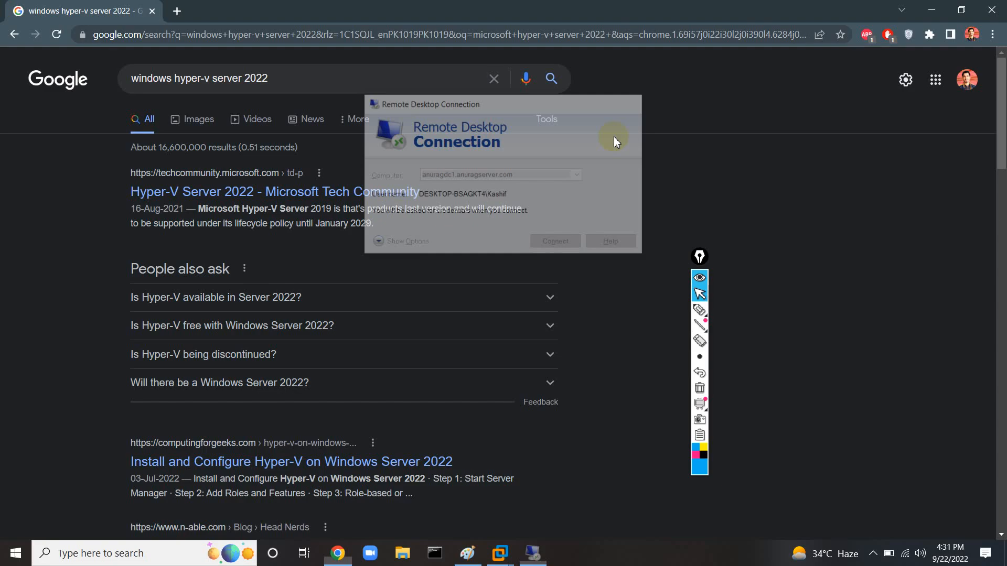
# Launch mstsc, connect to anuragdc1.anuragserver.com, then minimize the session and return to Paint.
pyautogui.click(197, 552)
pyautogui.write('mst')
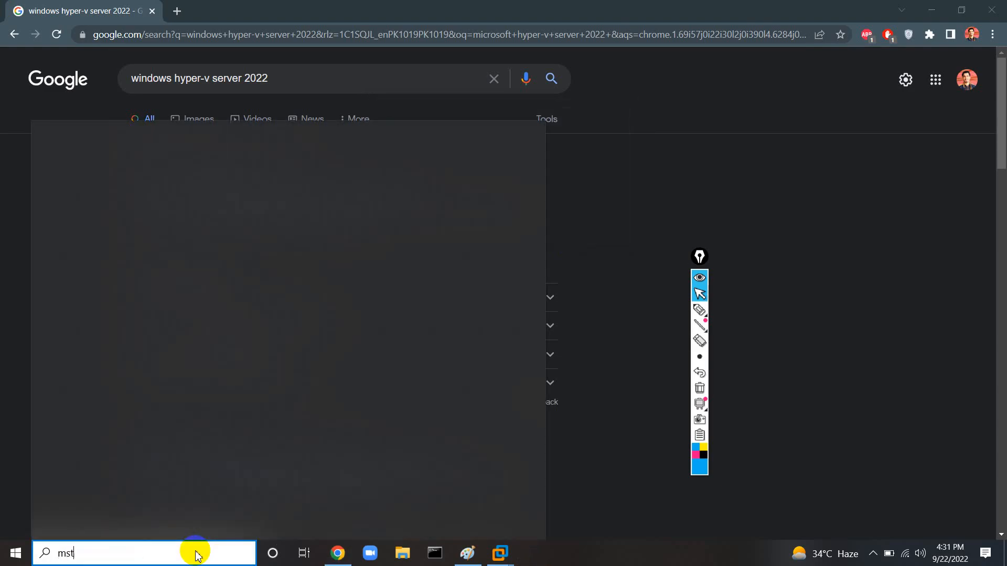
pyautogui.write('sc')
pyautogui.press('Return')
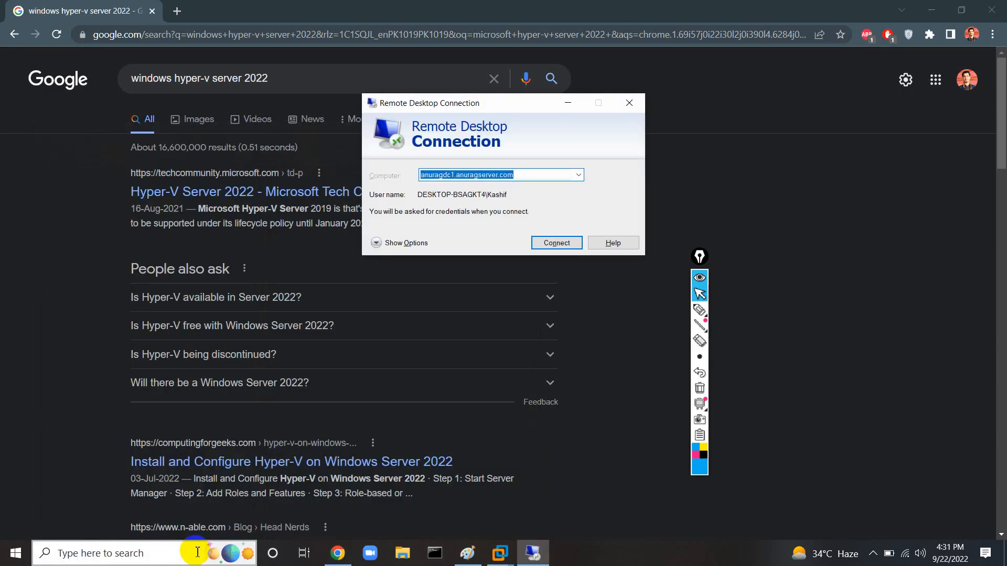
pyautogui.press('Return')
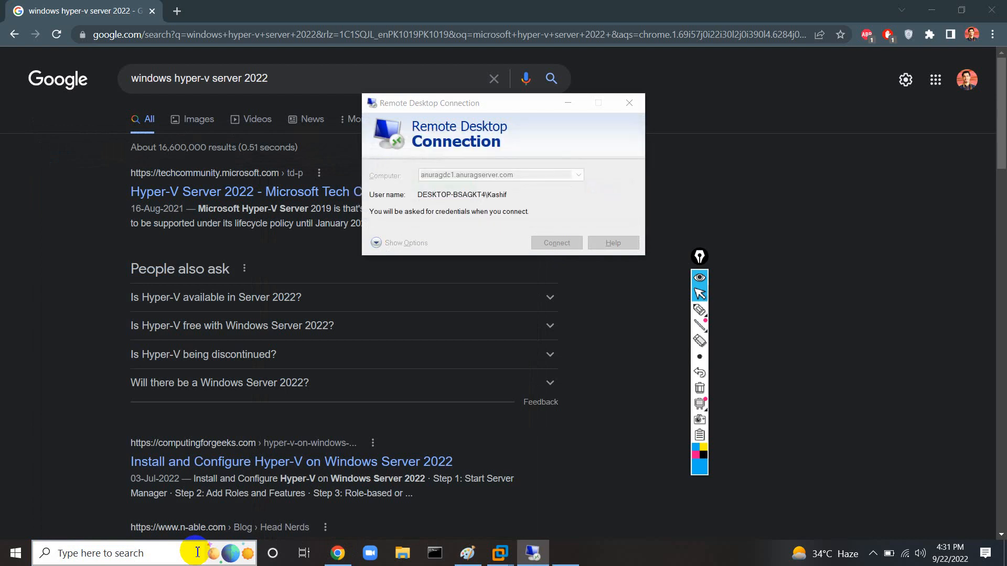
pyautogui.press('Return')
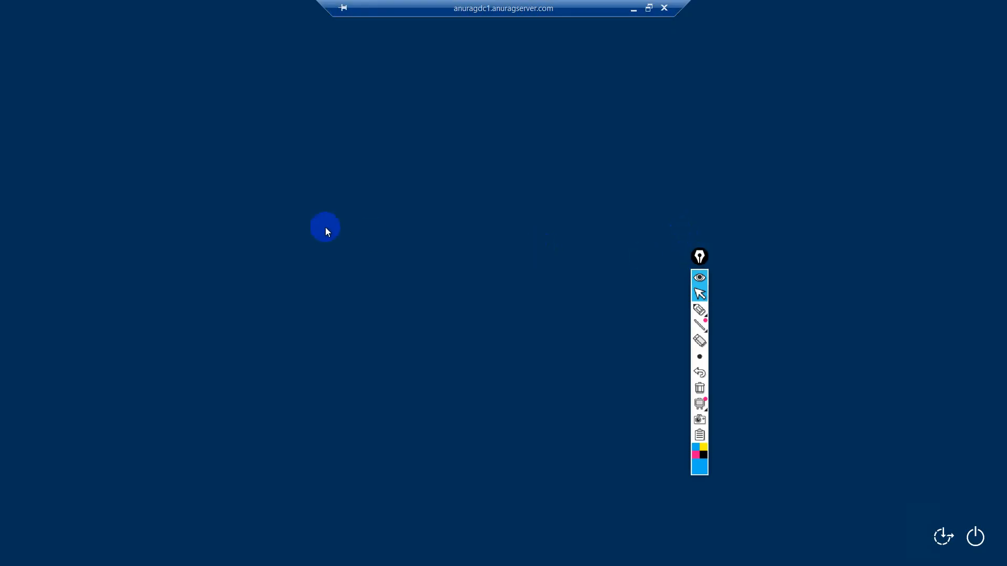
pyautogui.click(634, 8)
pyautogui.click(467, 553)
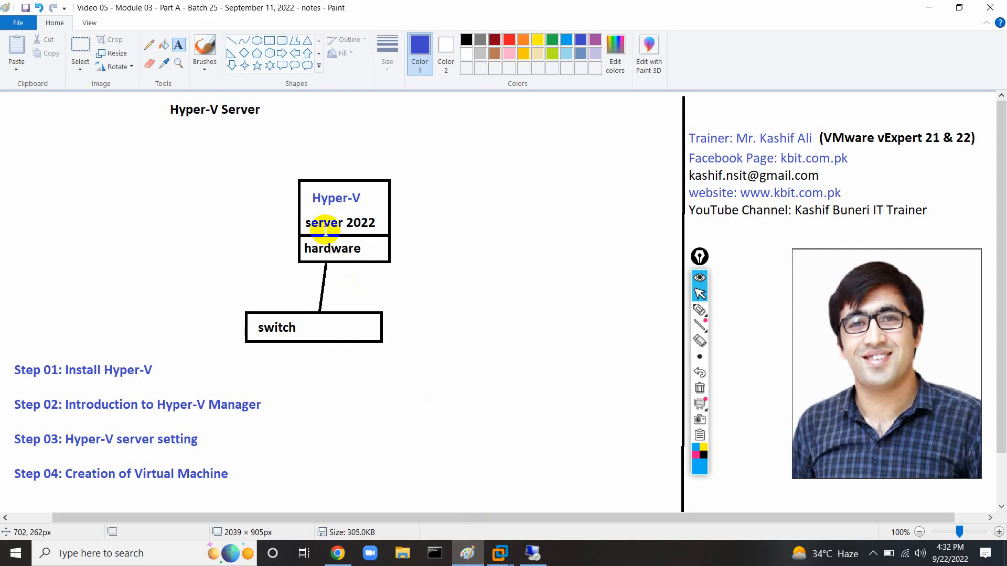
# Draw a black-outlined rectangle below the diagram and label it Win10.
pyautogui.click(270, 40)
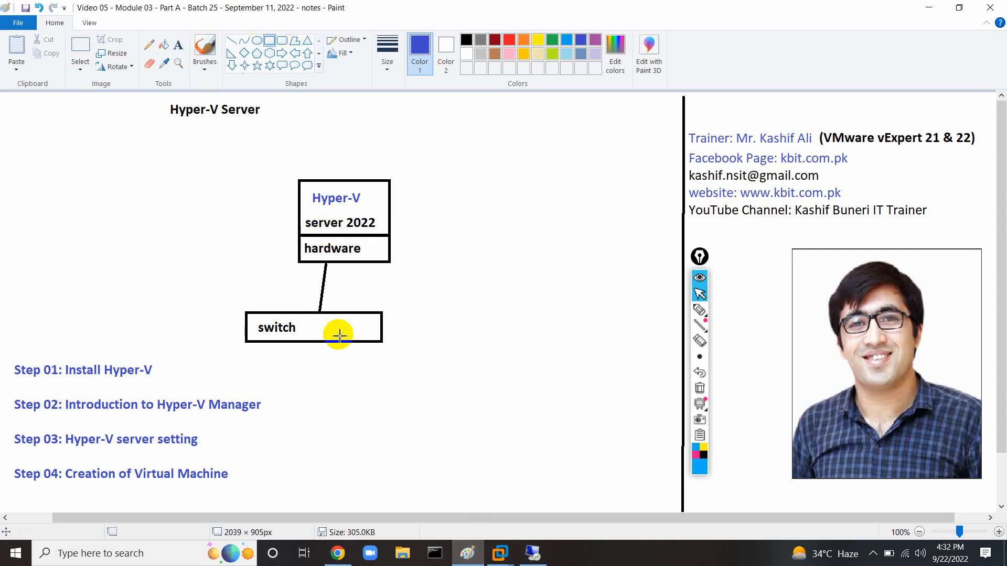
pyautogui.moveTo(378, 424); pyautogui.dragTo(431, 456)
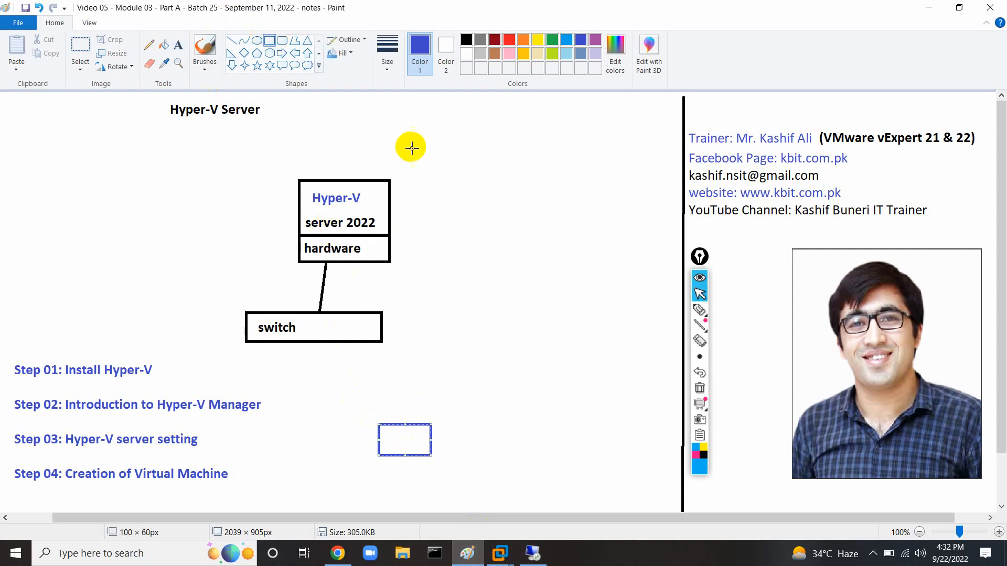
pyautogui.click(466, 39)
pyautogui.click(178, 45)
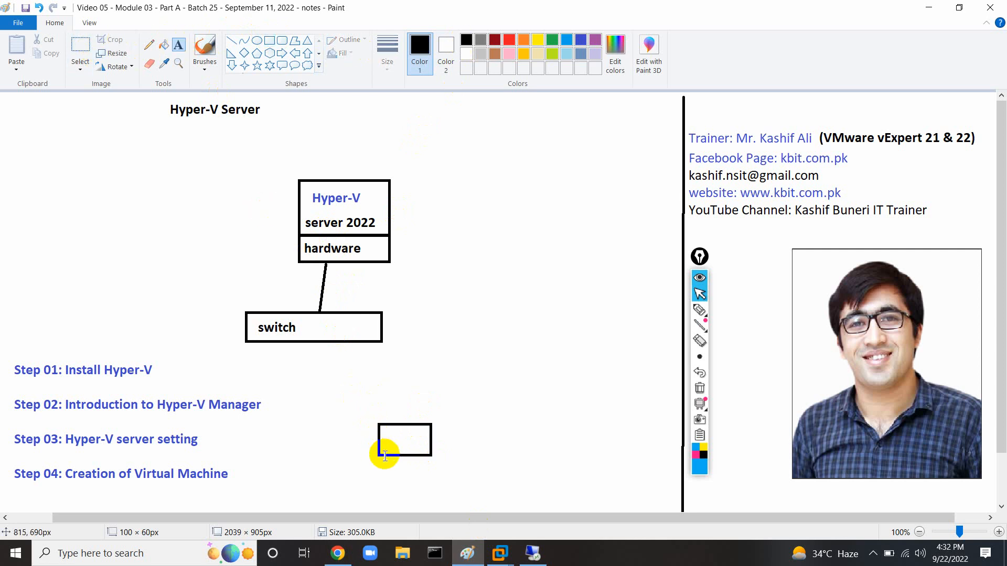
pyautogui.click(389, 439)
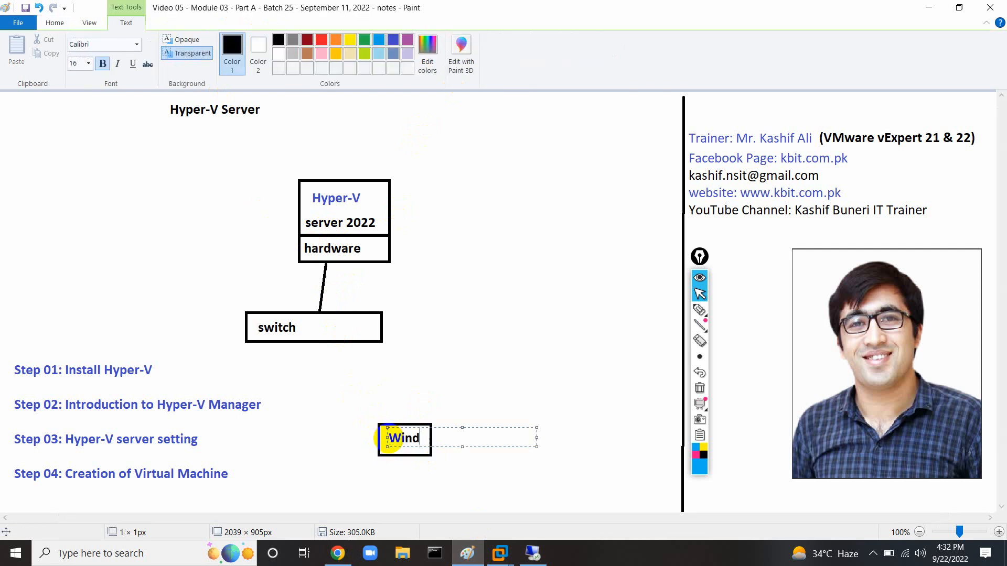
pyautogui.click(401, 400)
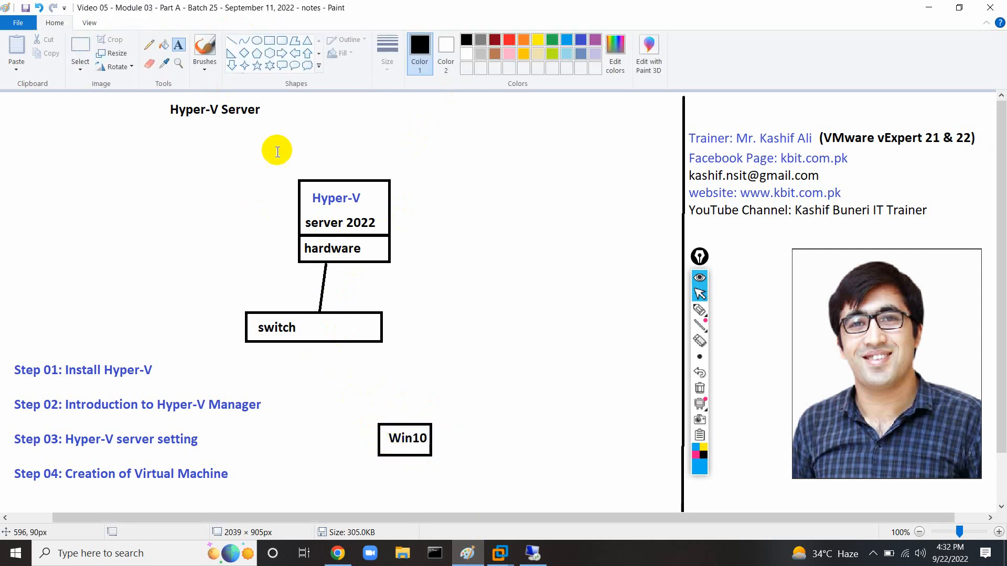
# Draw a line connecting the switch box down to the Win10 box.
pyautogui.click(231, 41)
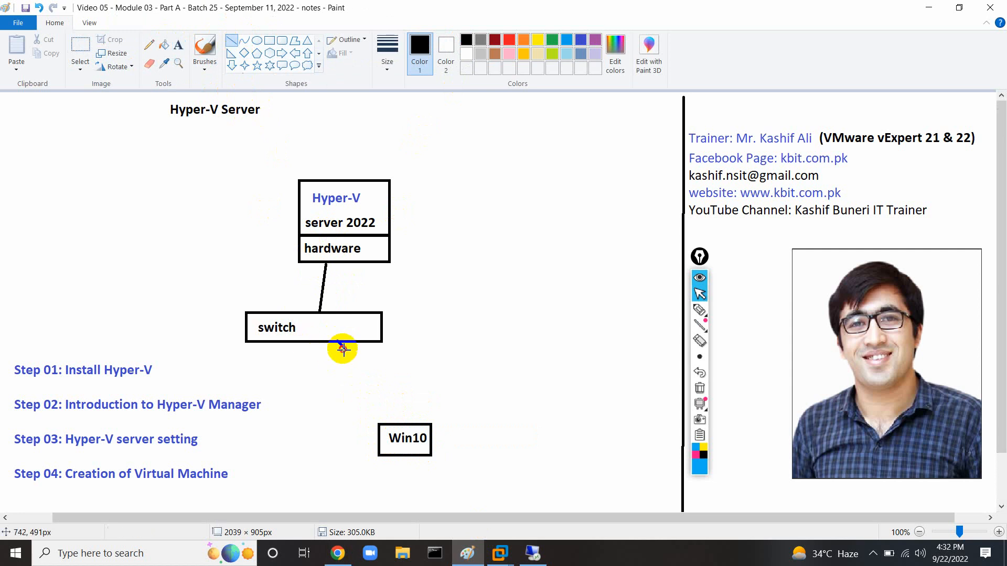
pyautogui.moveTo(336, 341); pyautogui.dragTo(399, 423)
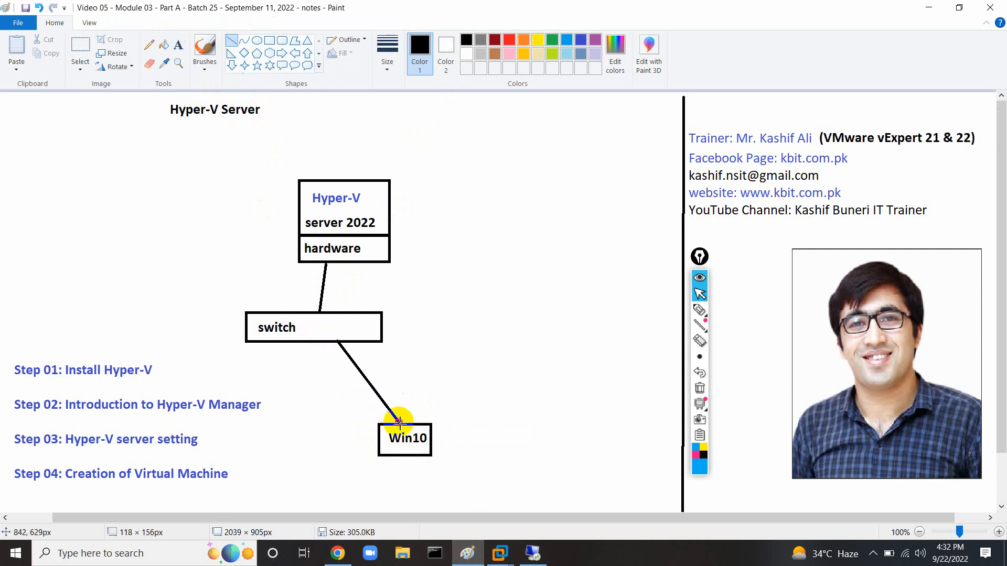
pyautogui.click(178, 45)
# Type the spec list 16GB RAM, 90GB Disk, 6 cores CPU, 1Gbps NIC beside the hardware box.
pyautogui.click(400, 236)
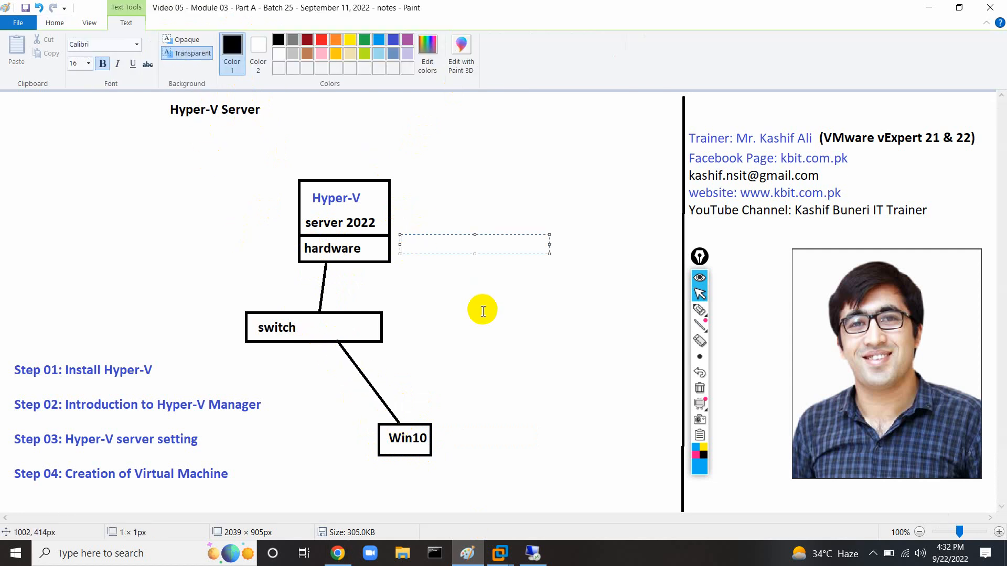
pyautogui.write('16GB RAM')
pyautogui.press('Return')
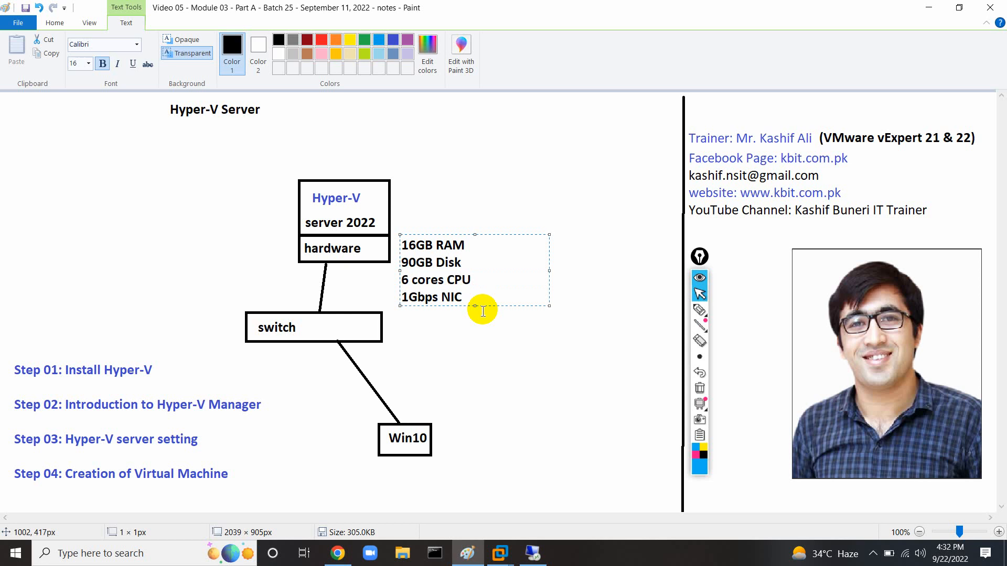
pyautogui.click(342, 256)
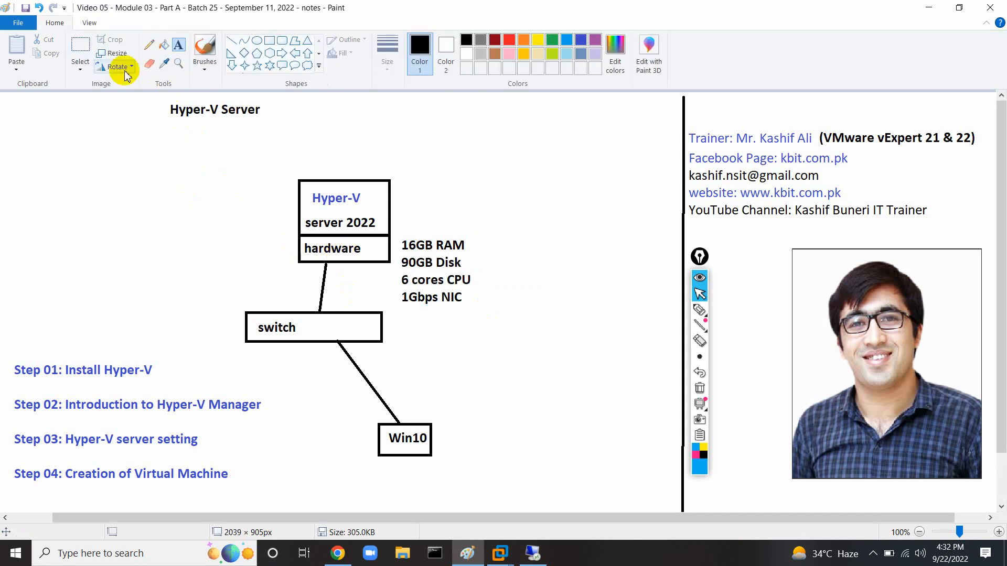
pyautogui.click(80, 46)
# Deselect the diagram in Paint and restore the remote desktop session from the taskbar.
pyautogui.moveTo(221, 175); pyautogui.dragTo(490, 348)
pyautogui.click(590, 368)
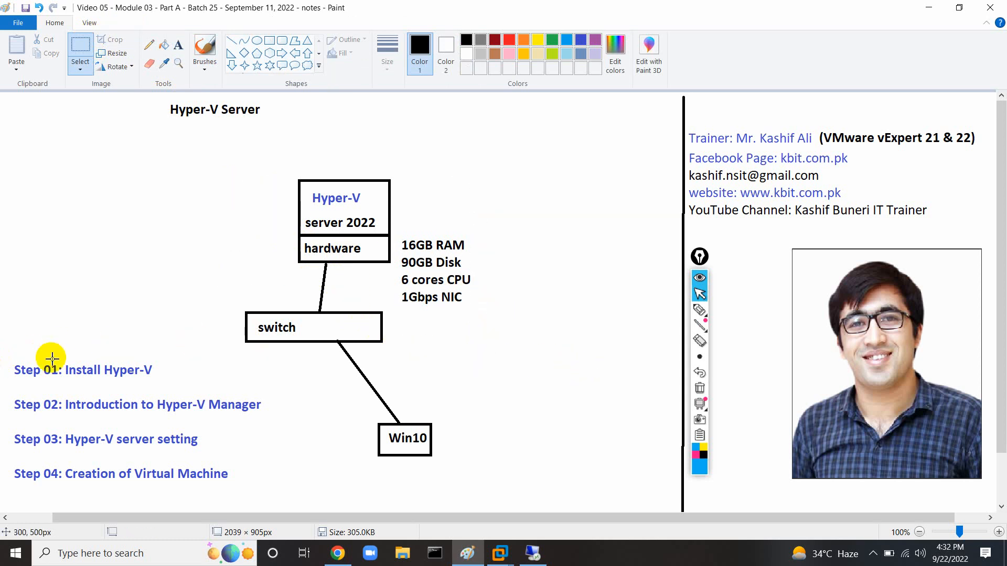
pyautogui.click(533, 554)
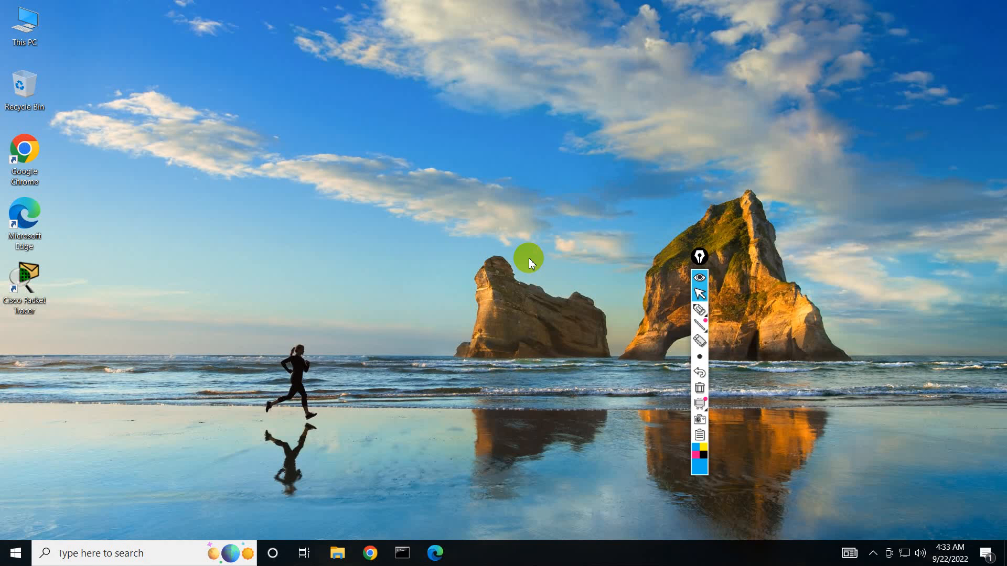
# In Chrome, open the ESXi122 bookmark and log in to the host as root.
pyautogui.doubleClick(26, 154)
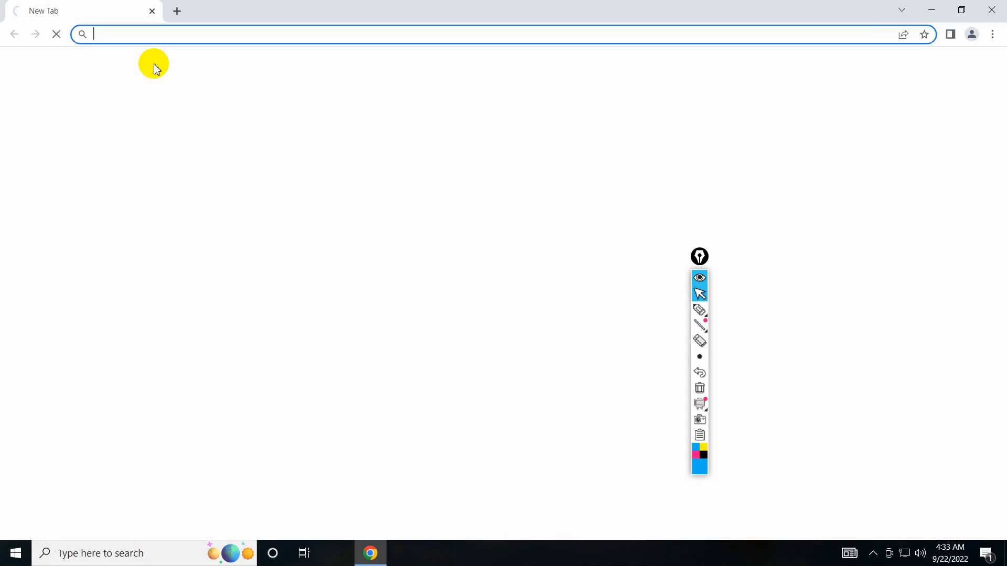
pyautogui.click(54, 59)
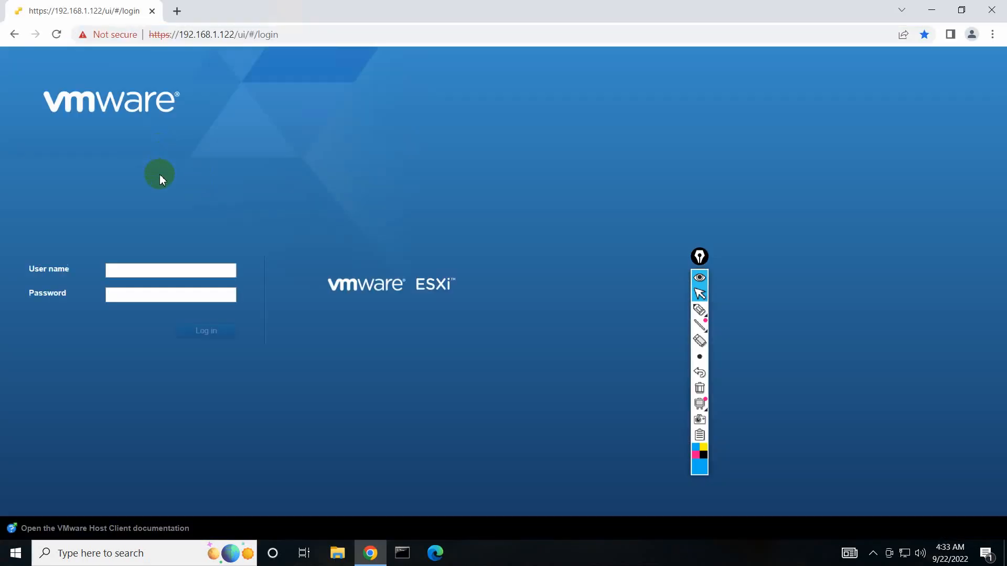
pyautogui.click(152, 269)
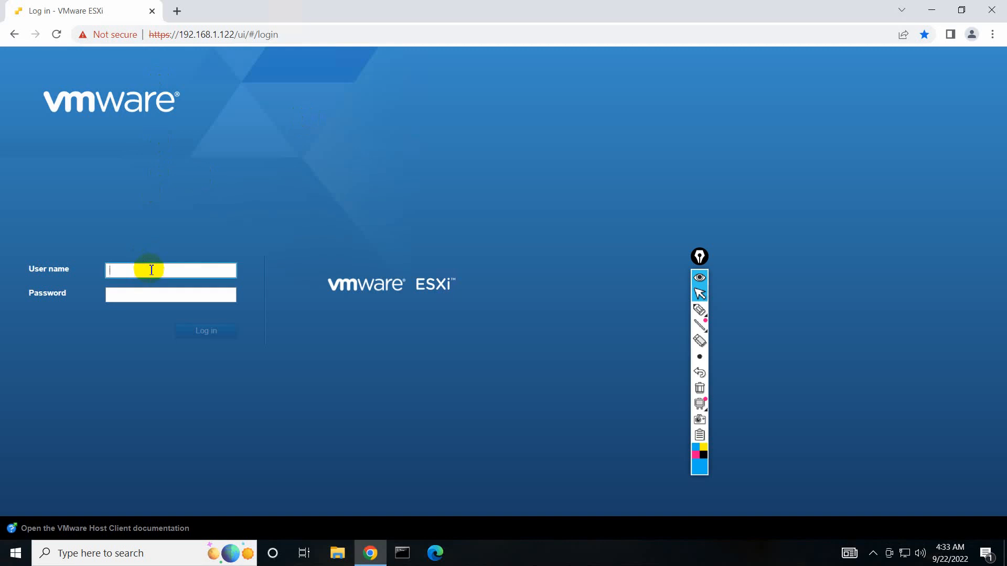
pyautogui.write('root')
pyautogui.press('Tab')
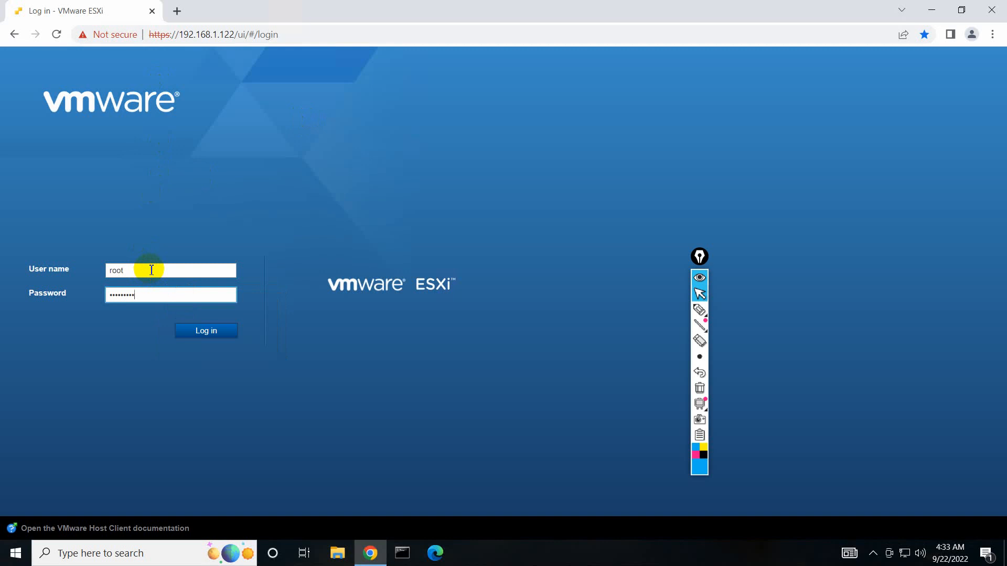
pyautogui.press('Return')
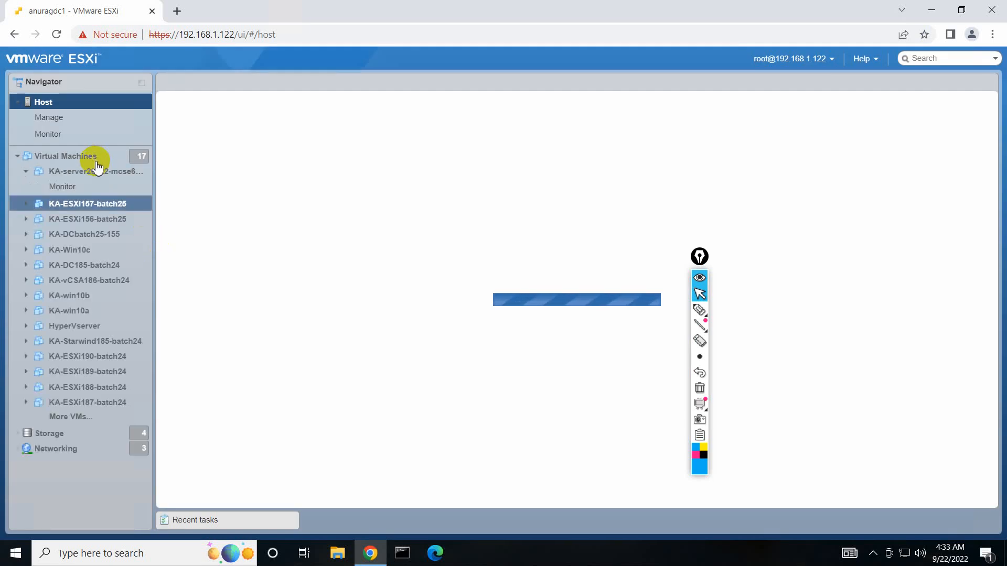
# Open the KA-HyperVServer VM page from Virtual Machines, then minimise the remote session.
pyautogui.click(93, 157)
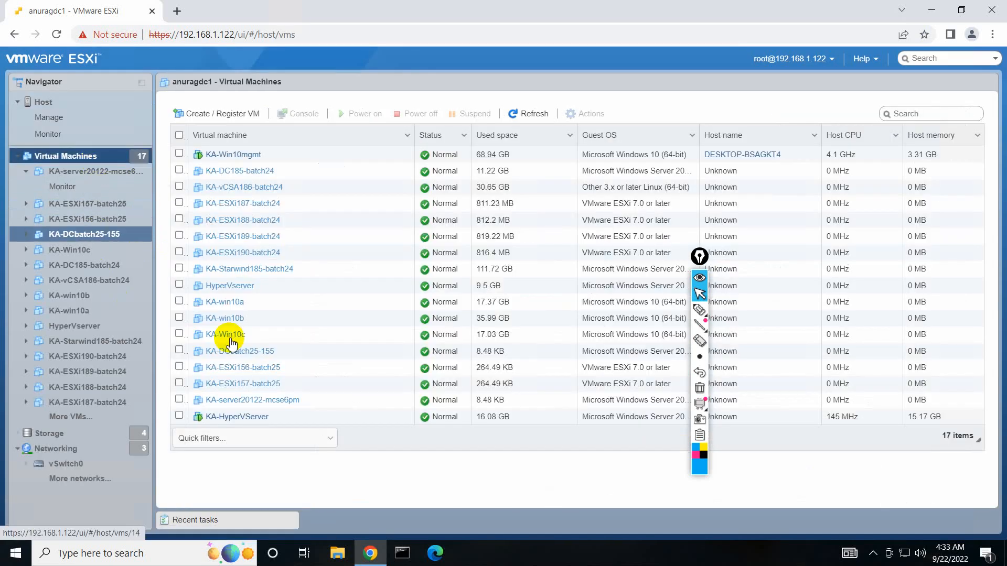
pyautogui.click(246, 417)
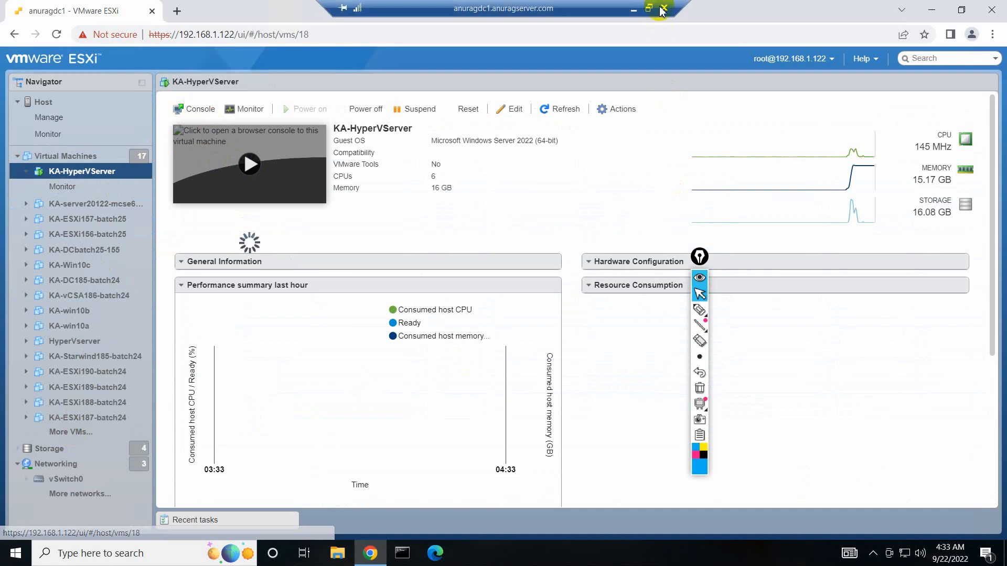
pyautogui.click(633, 10)
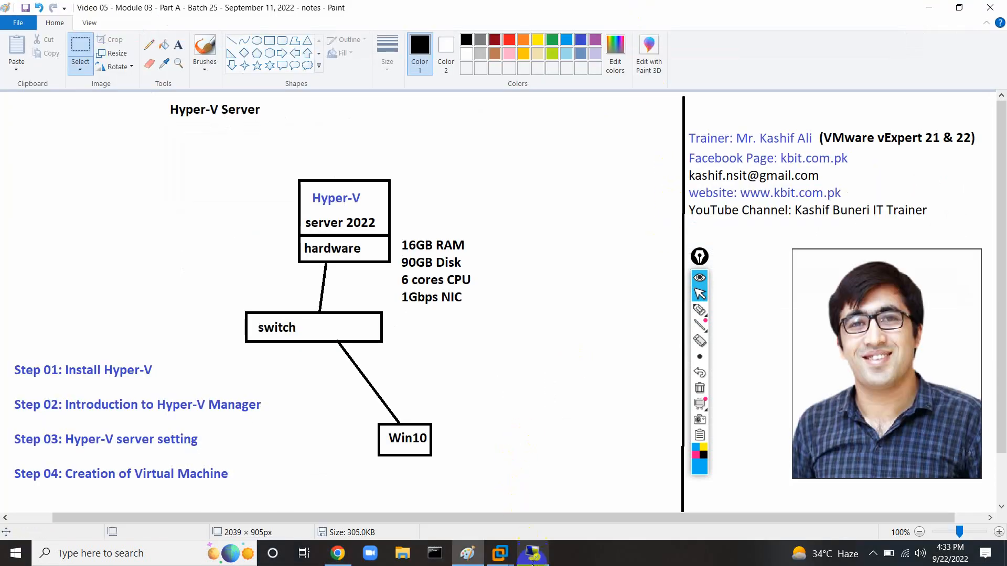
# Minimise the disconnected remote session and join the iPhone Wi-Fi network.
pyautogui.click(532, 553)
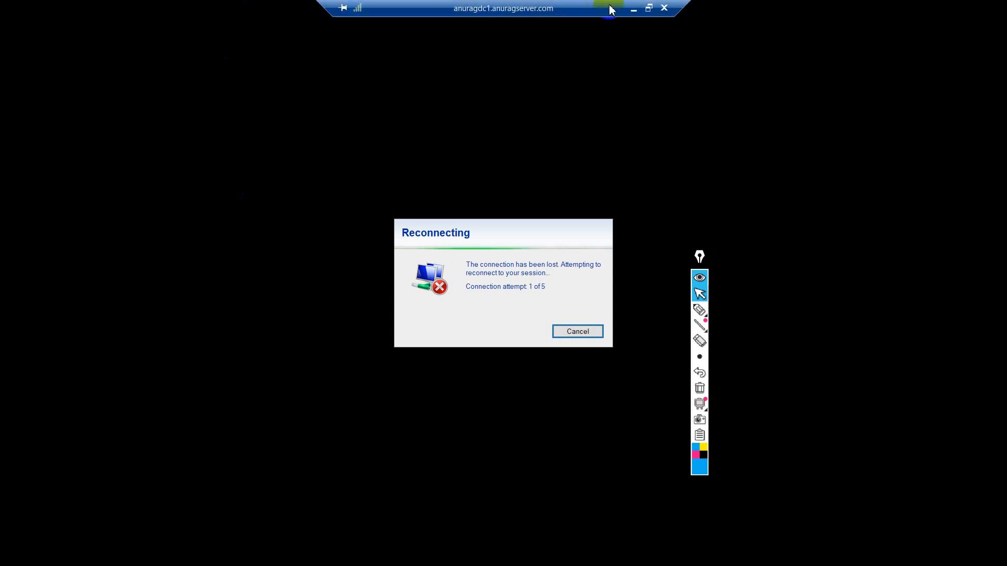
pyautogui.click(633, 10)
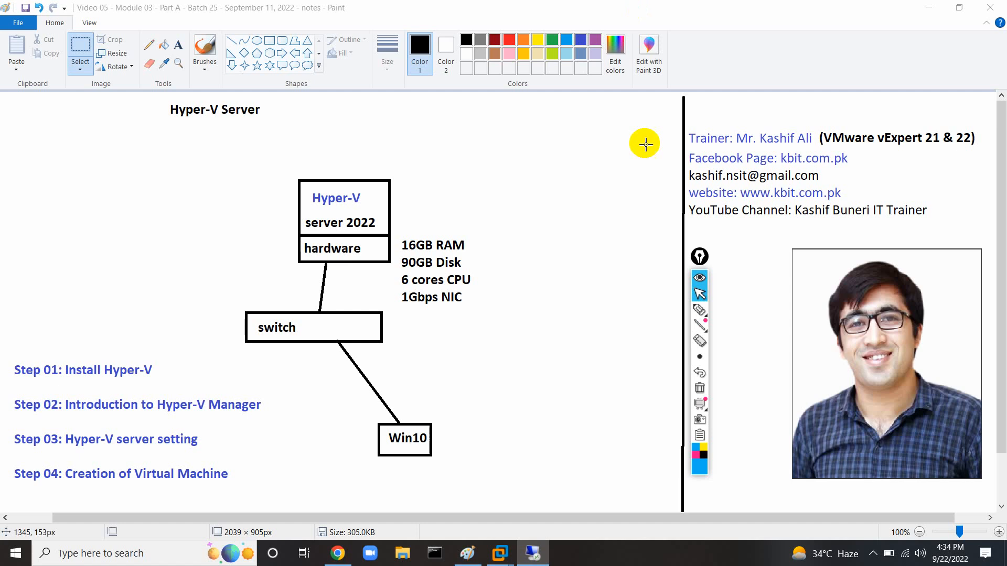
pyautogui.click(907, 557)
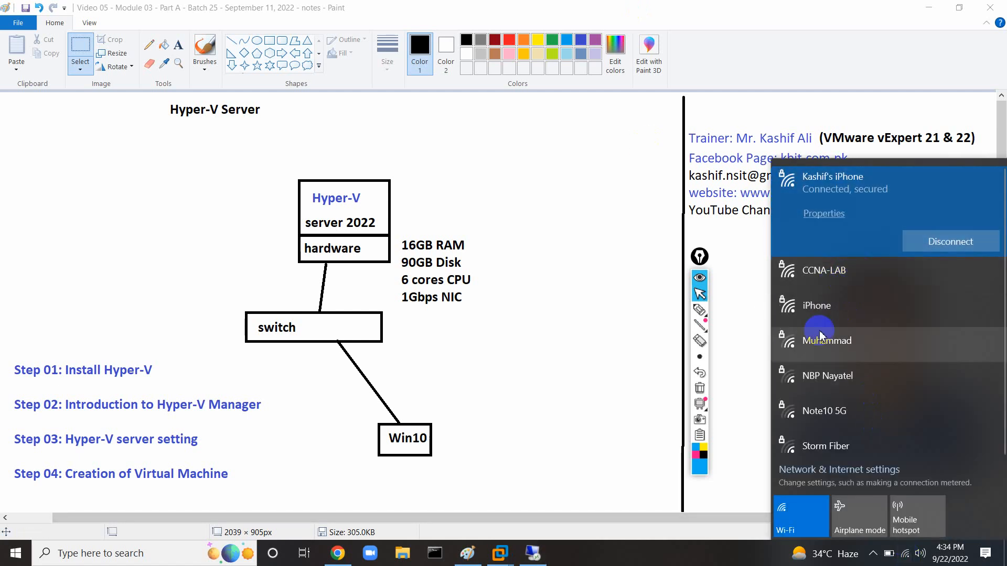
pyautogui.click(828, 306)
pyautogui.click(913, 310)
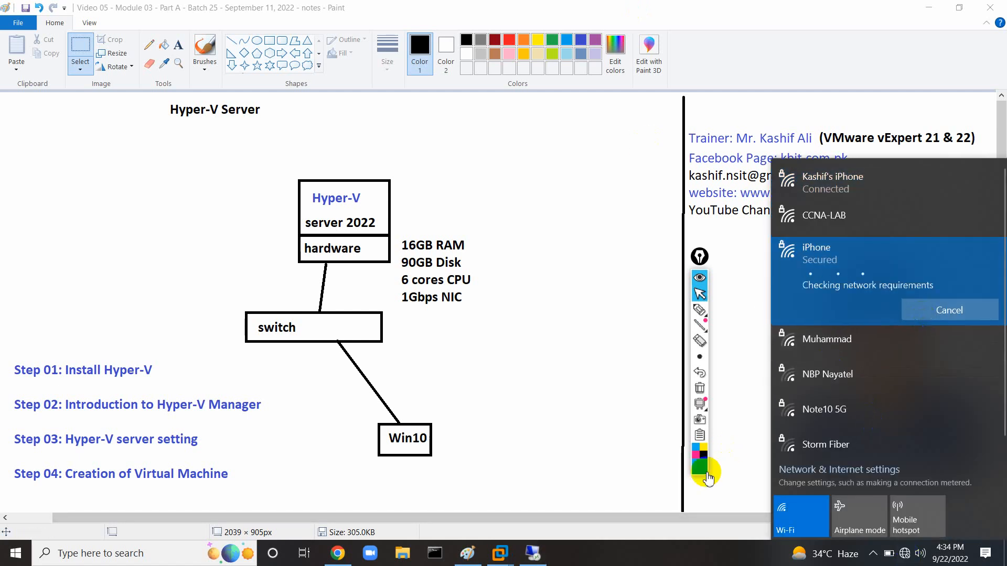
# Reconnect Remote Desktop to anuragdc1.anuragserver.com by entering the account password.
pyautogui.click(534, 557)
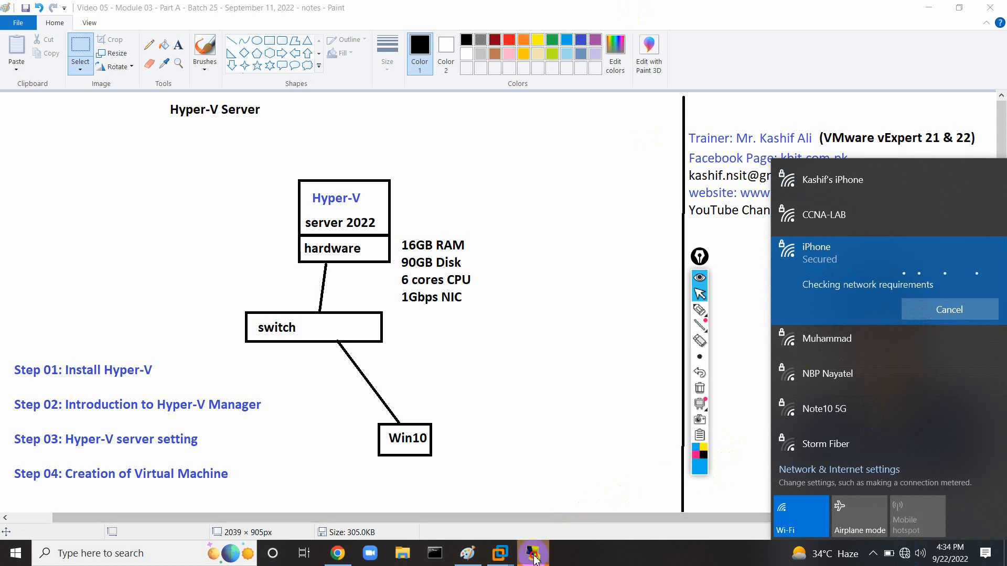
pyautogui.click(600, 288)
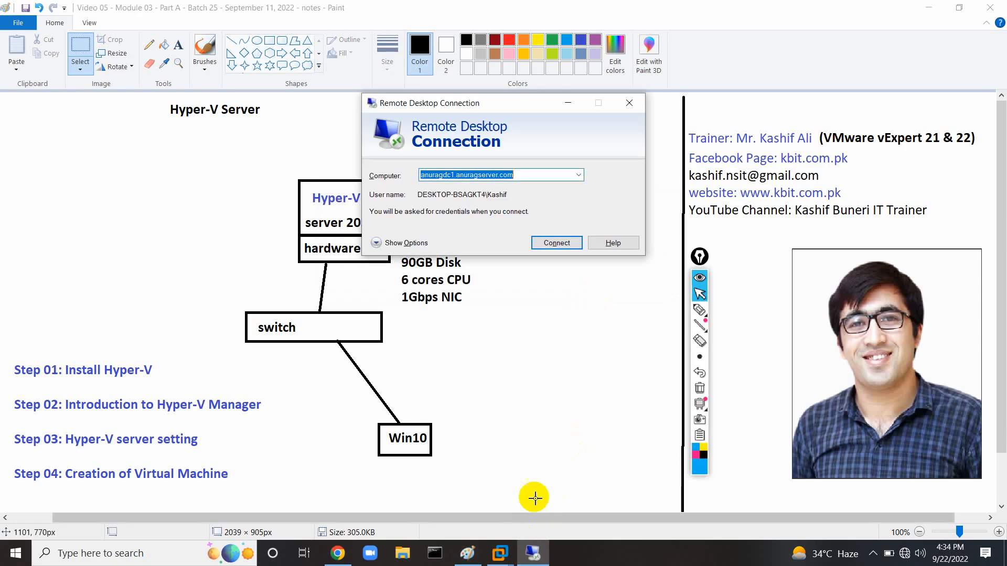
pyautogui.click(546, 242)
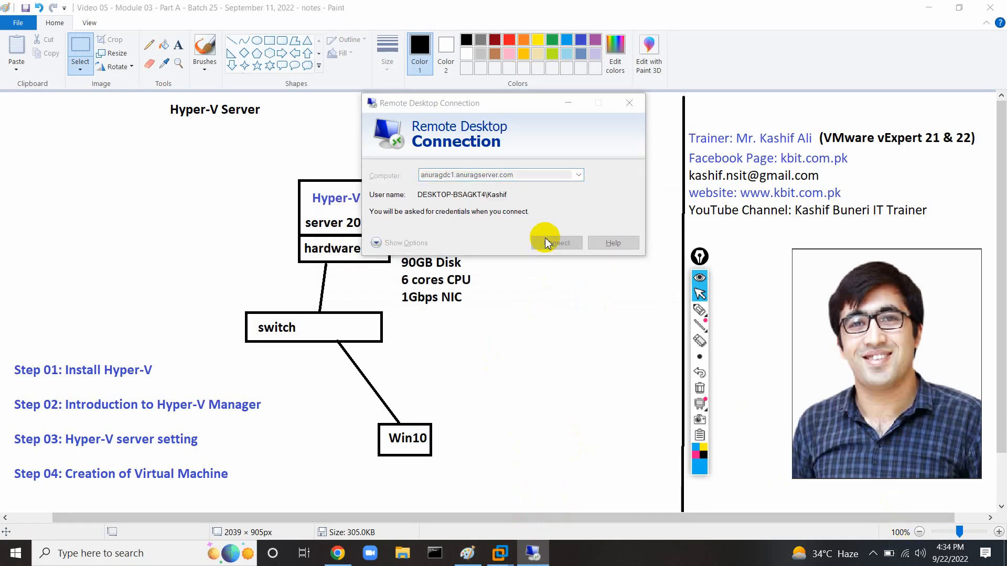
pyautogui.write('••')
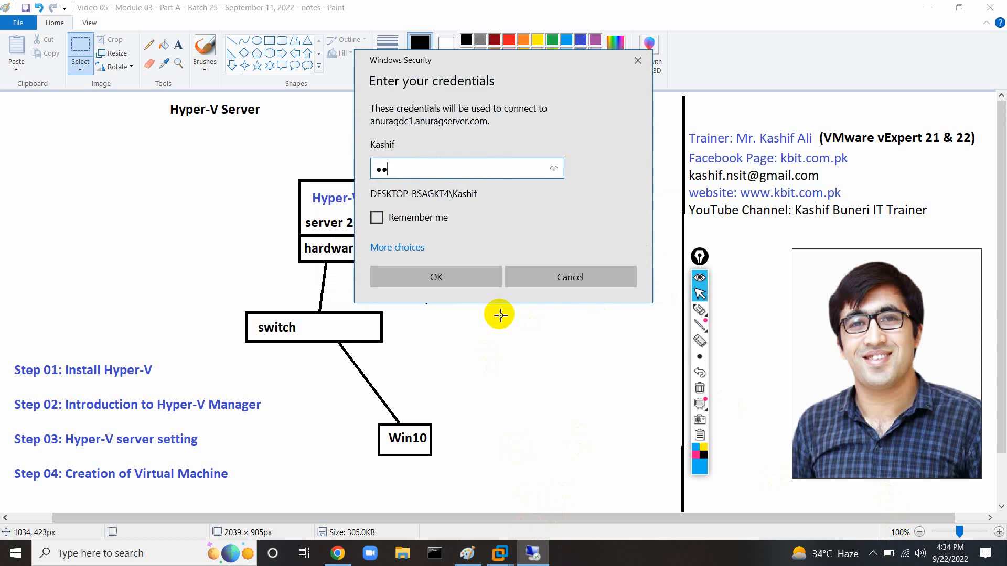
pyautogui.write('••••••••')
pyautogui.press('Return')
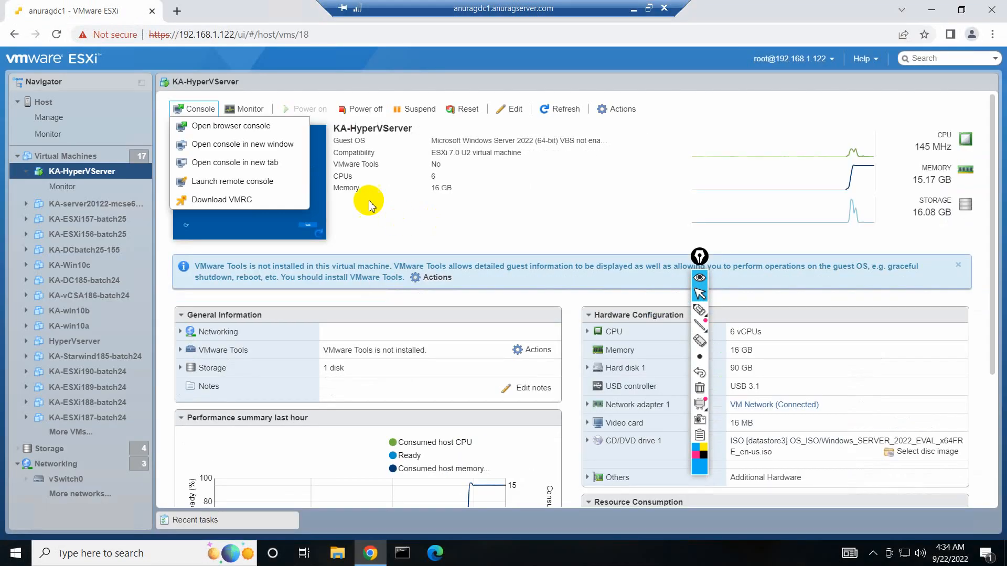
# Open the KA-HyperVServer console and send Ctrl-Alt-Delete via Actions > Guest OS > Send keys.
pyautogui.click(234, 130)
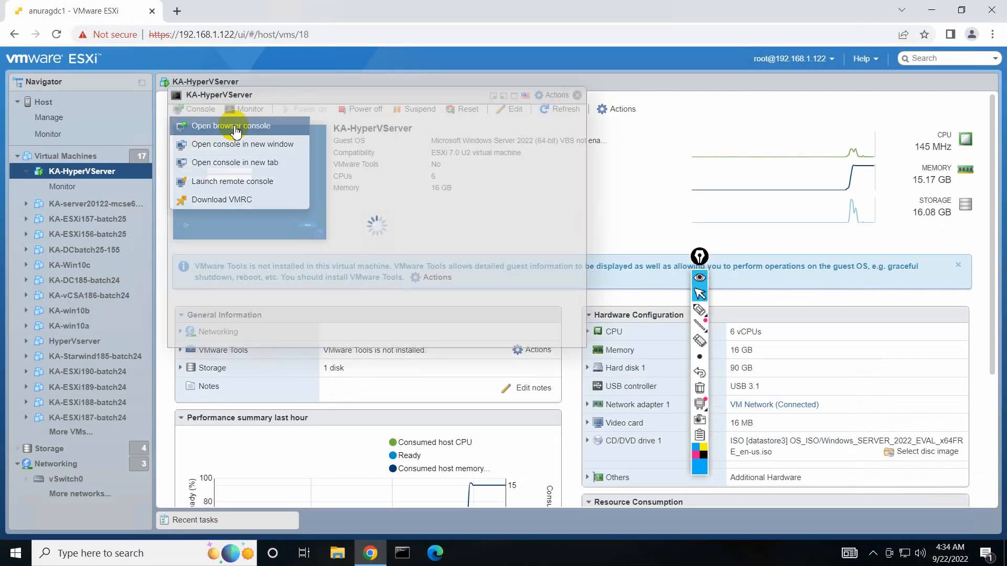
pyautogui.click(326, 303)
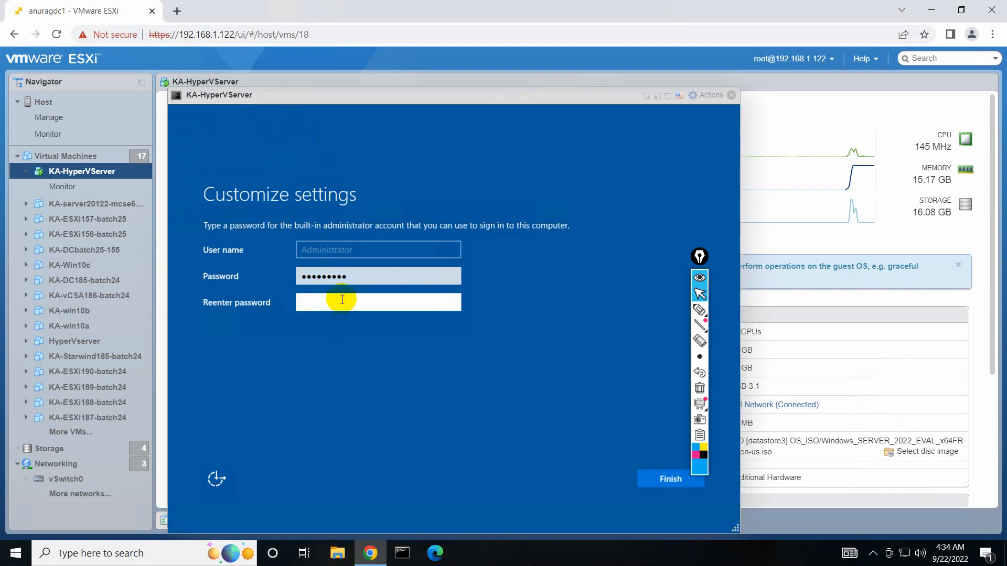
pyautogui.press('Return')
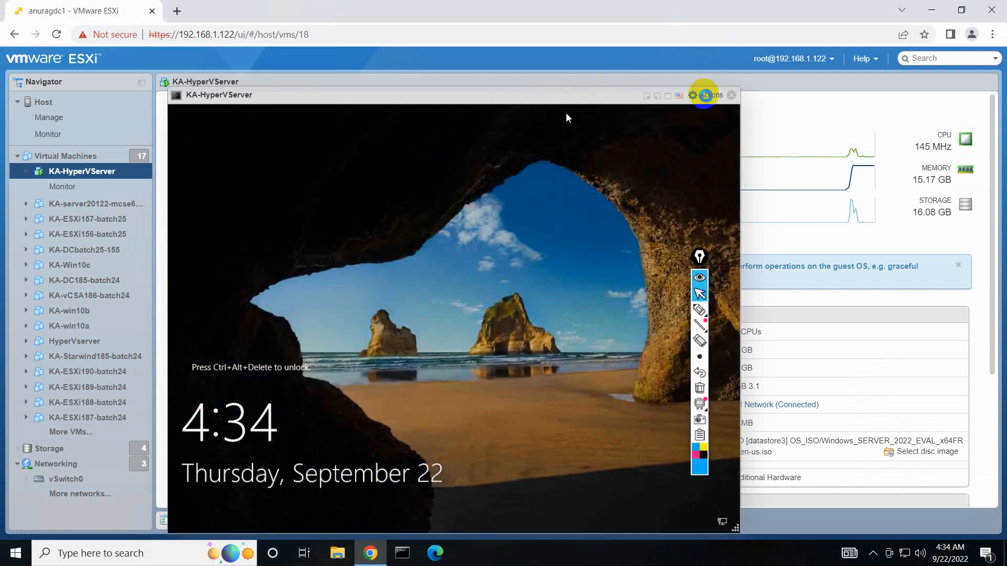
pyautogui.click(706, 95)
pyautogui.moveTo(723, 209)
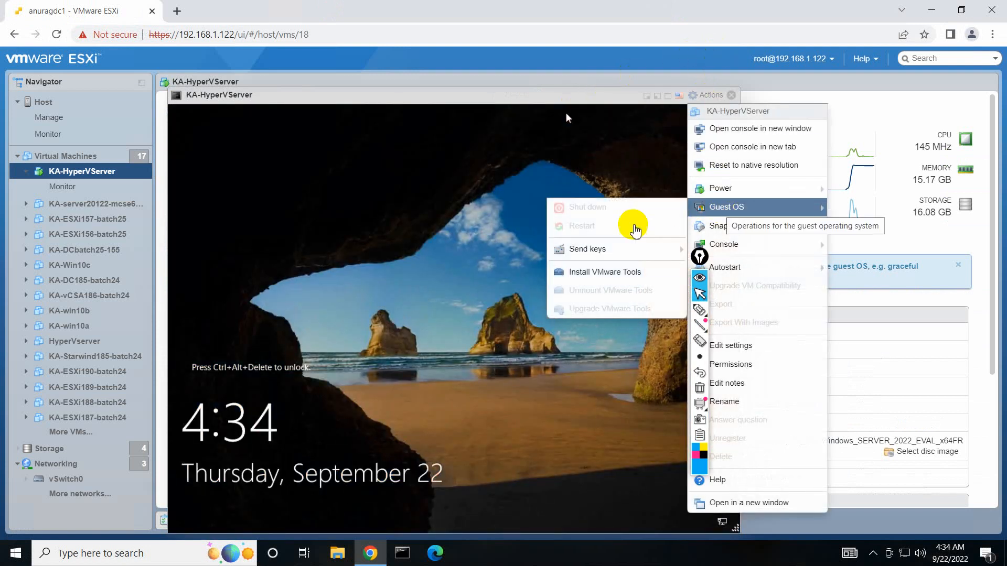
pyautogui.moveTo(596, 251)
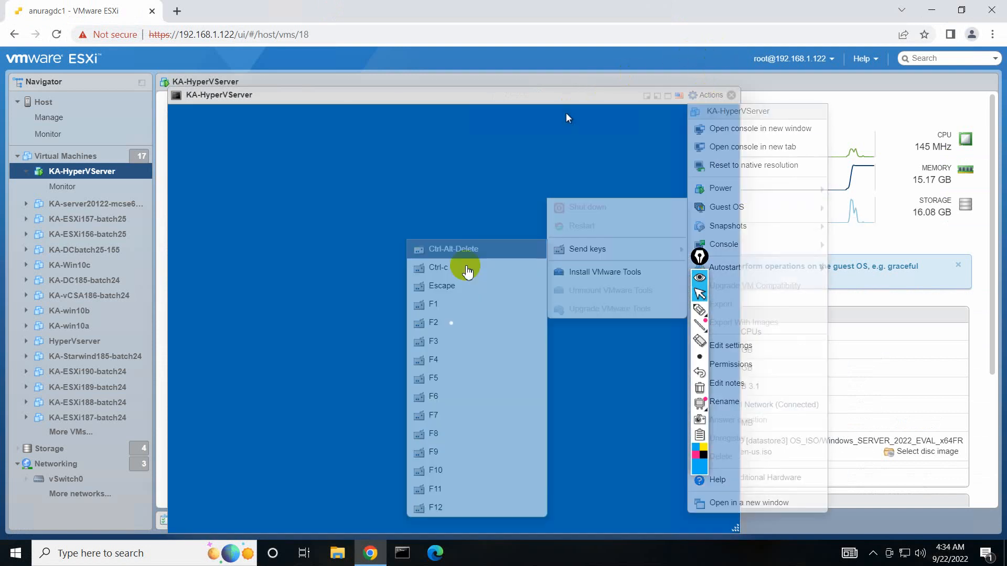
pyautogui.click(462, 249)
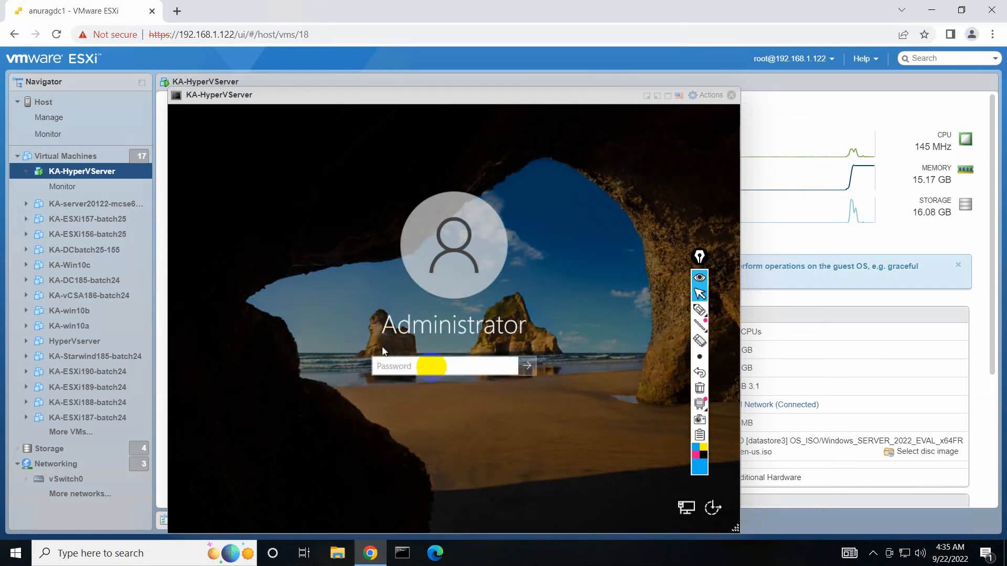
# Sign in as Administrator, re-entering the password after the incorrect-password message.
pyautogui.click(434, 371)
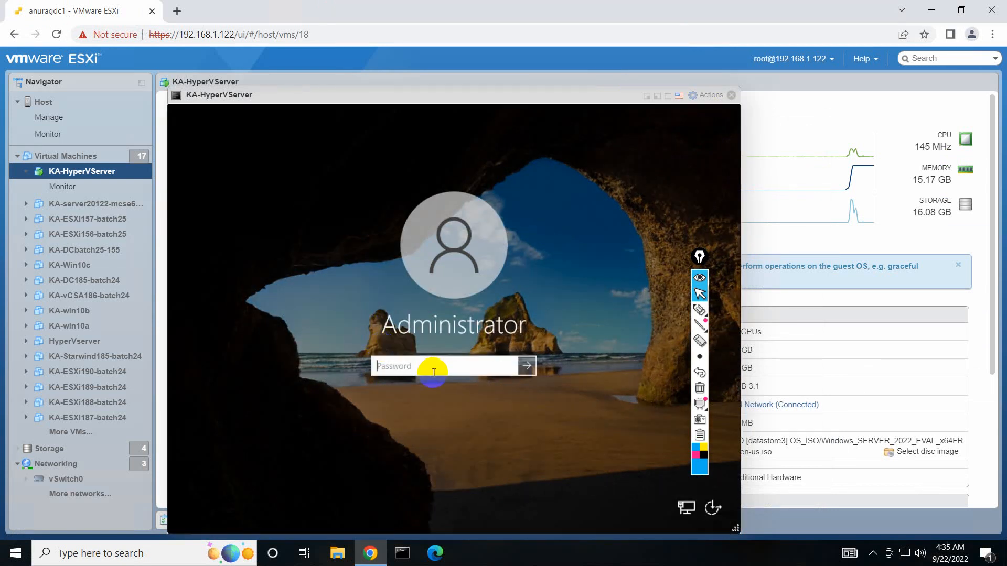
pyautogui.write('••••••')
pyautogui.press('Return')
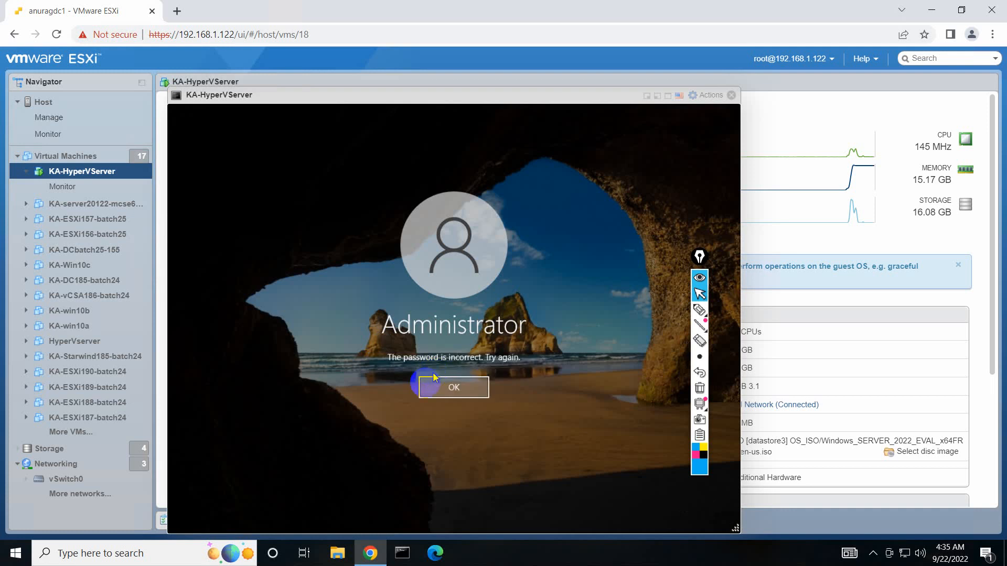
pyautogui.click(431, 391)
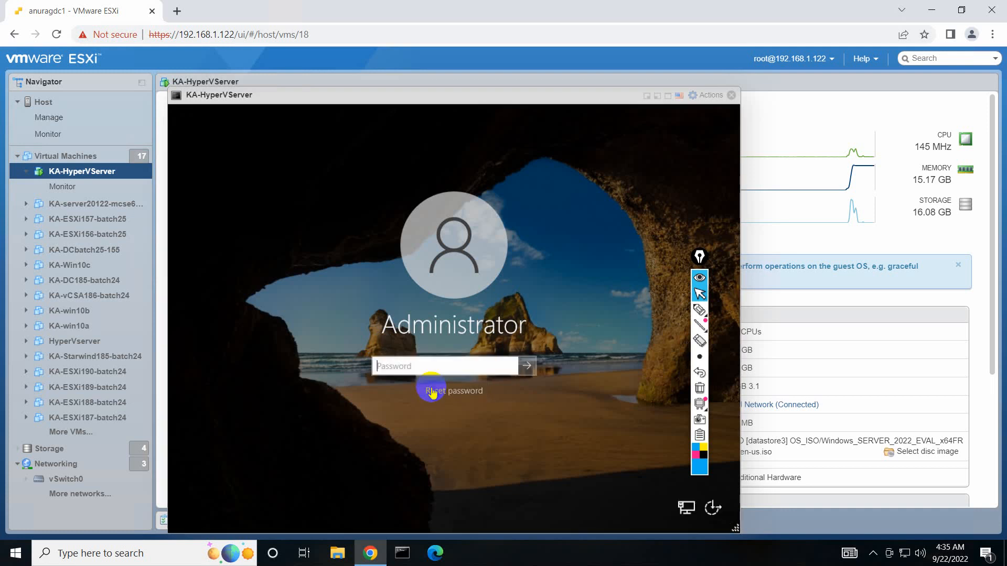
pyautogui.write('••••••••')
pyautogui.press('Return')
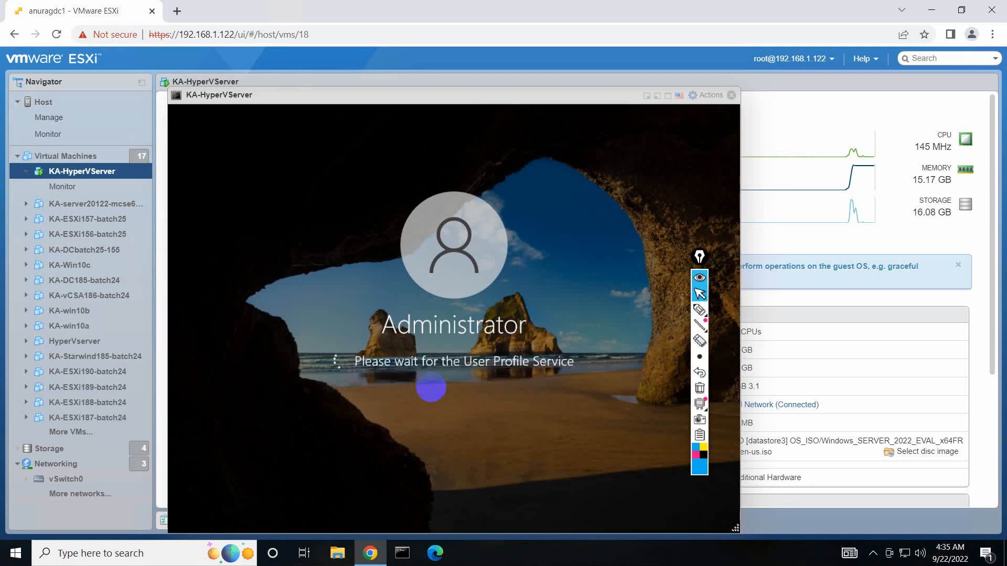
pyautogui.click(705, 95)
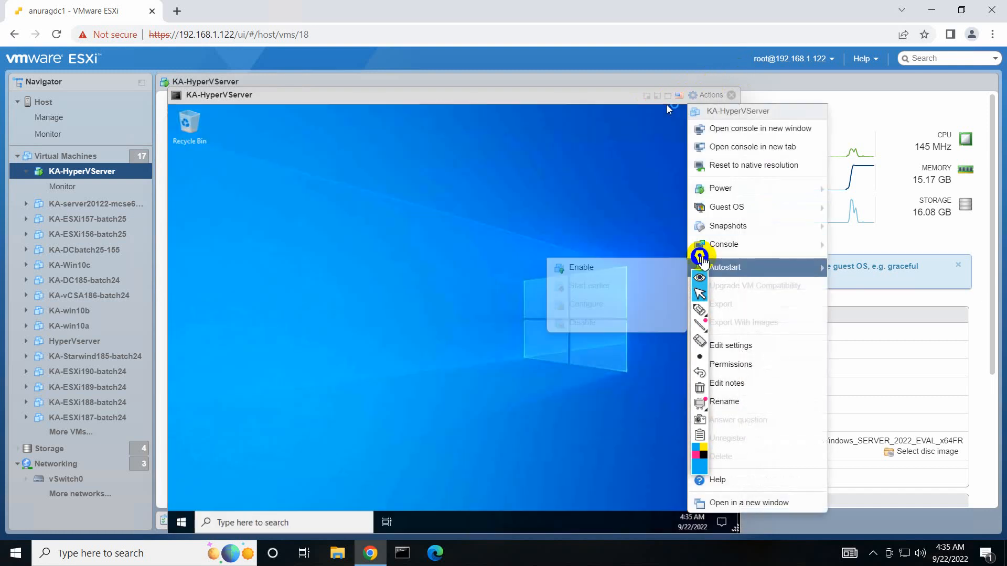
pyautogui.moveTo(703, 259); pyautogui.dragTo(918, 250)
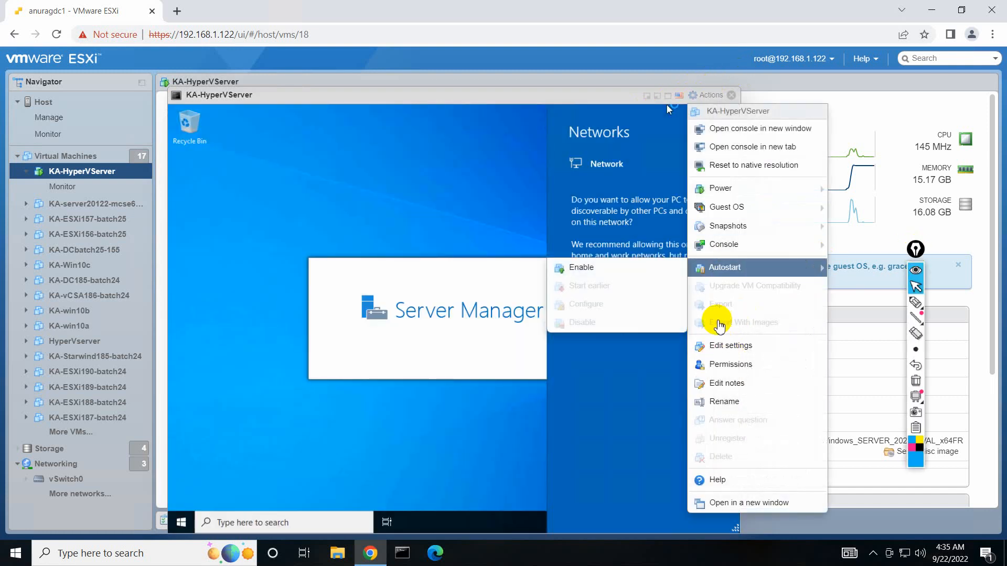
# Disconnect CD/DVD Drive 1, set it to Host device, save, and allow network discovery.
pyautogui.click(731, 346)
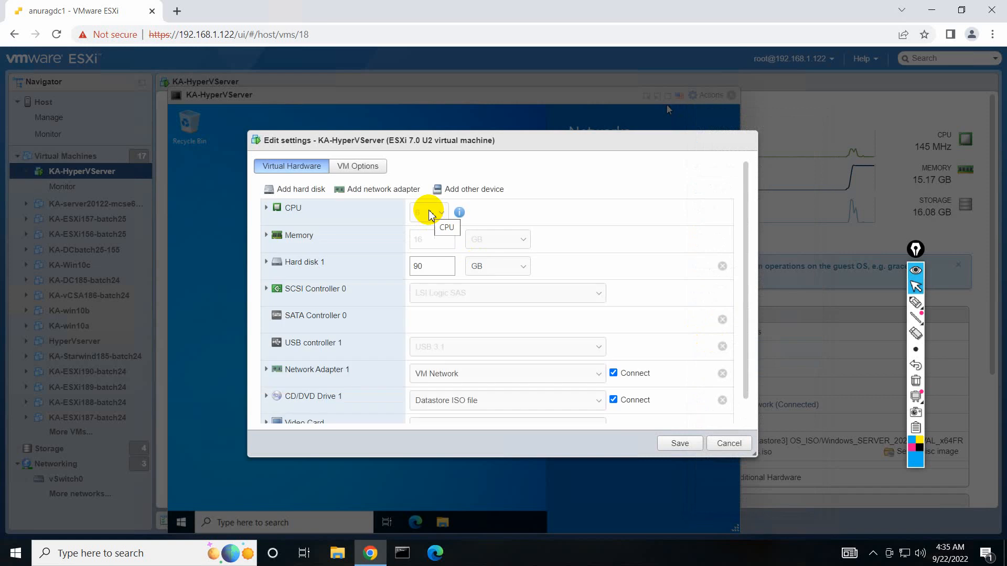
pyautogui.click(613, 397)
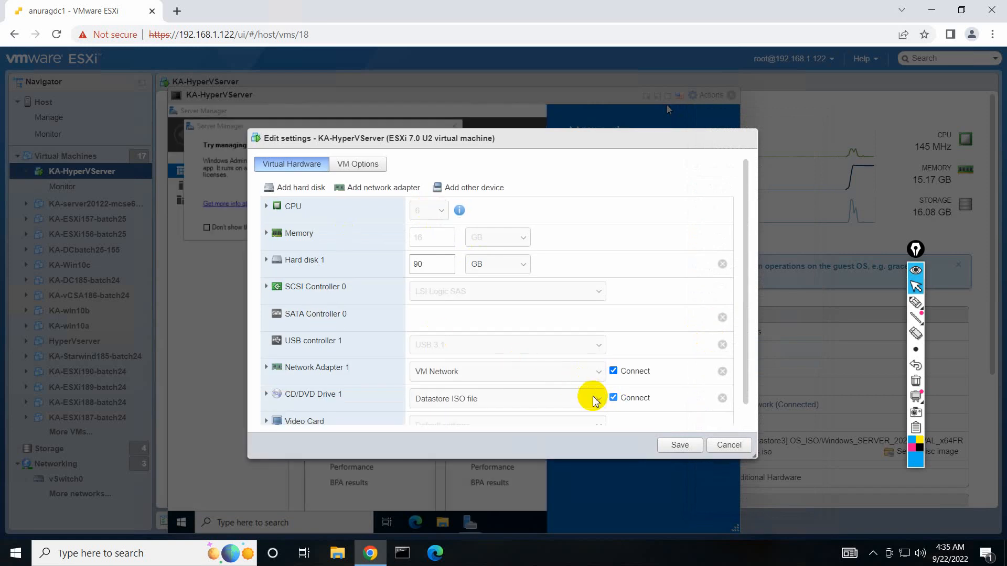
pyautogui.click(582, 399)
pyautogui.click(501, 413)
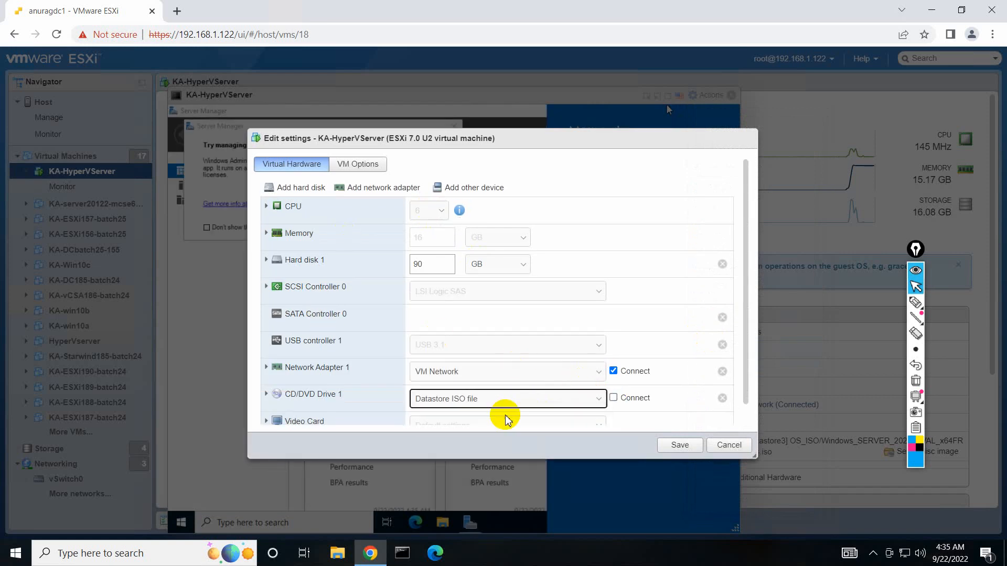
pyautogui.click(678, 447)
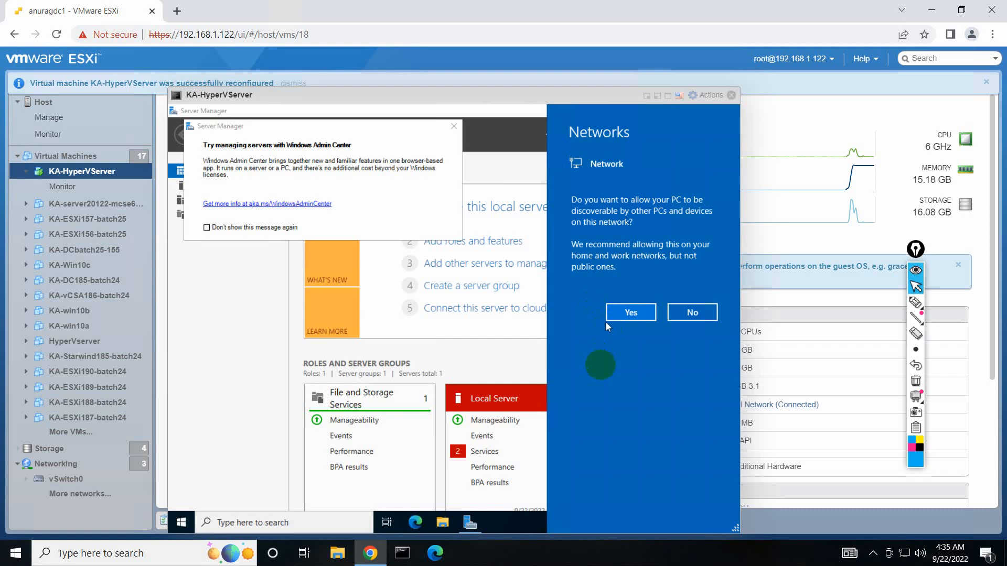
pyautogui.click(631, 313)
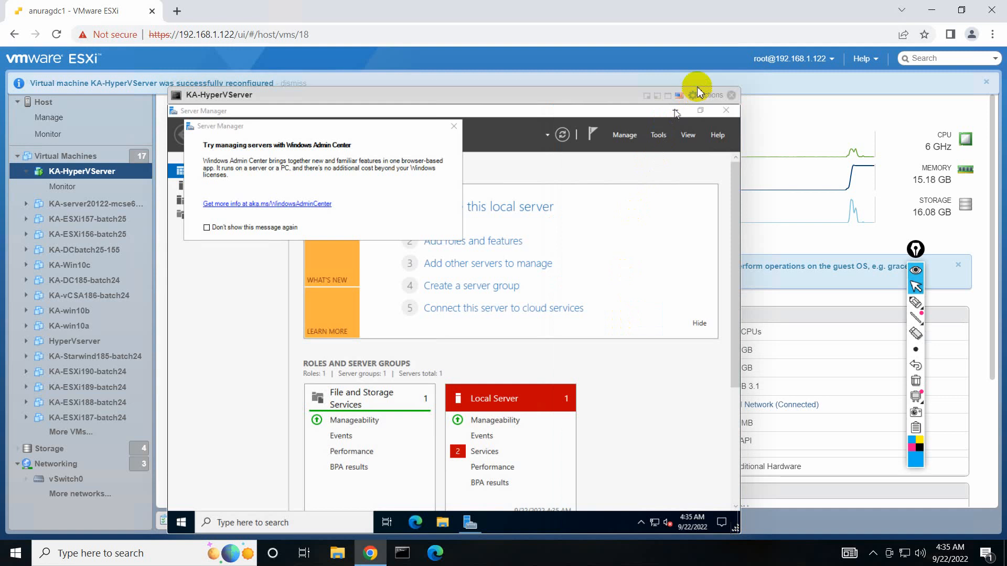
pyautogui.click(708, 97)
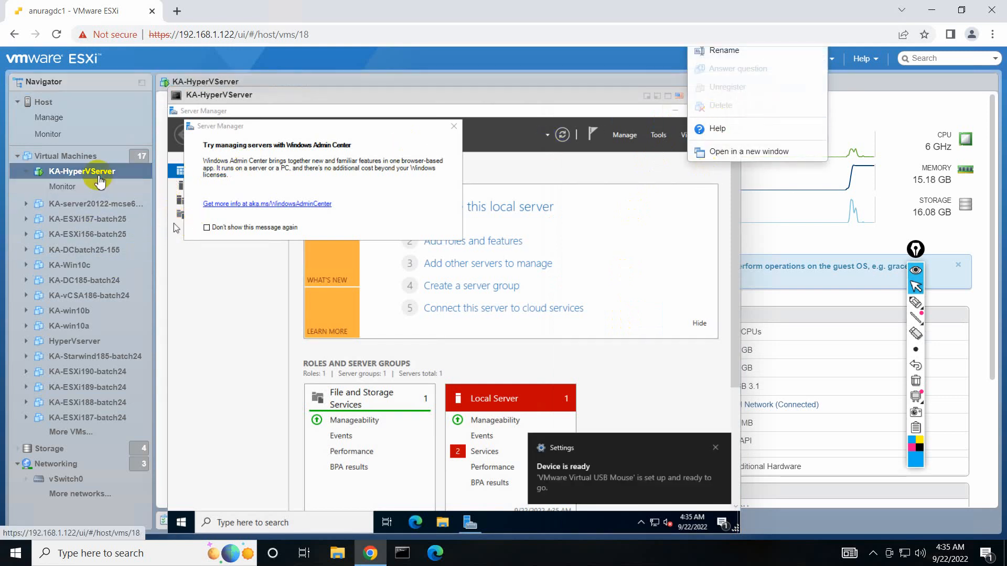
# Start Install VMware Tools from the VM's Guest OS menu and dismiss the Windows Admin Center tip.
pyautogui.rightClick(99, 179)
pyautogui.moveTo(157, 222)
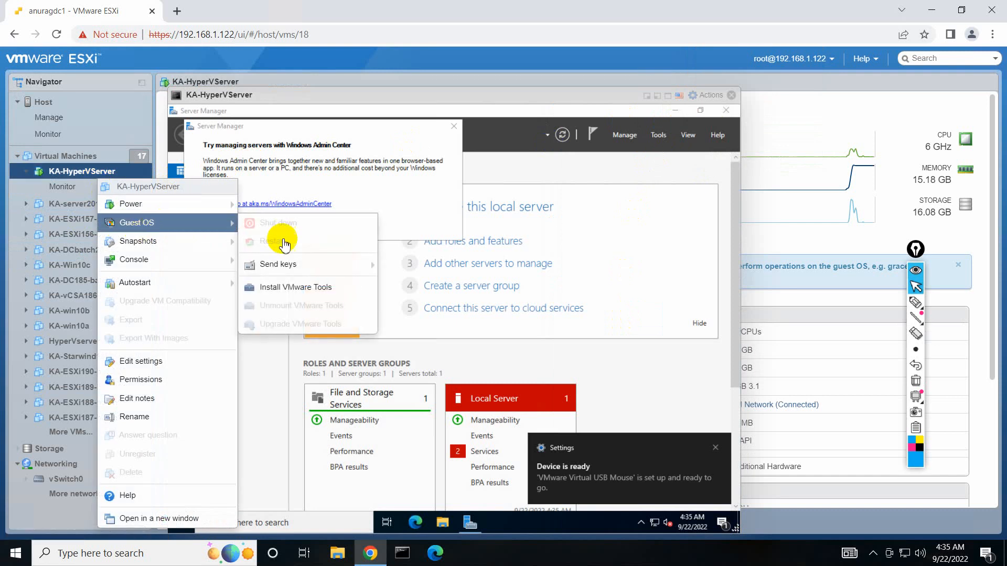
pyautogui.click(294, 290)
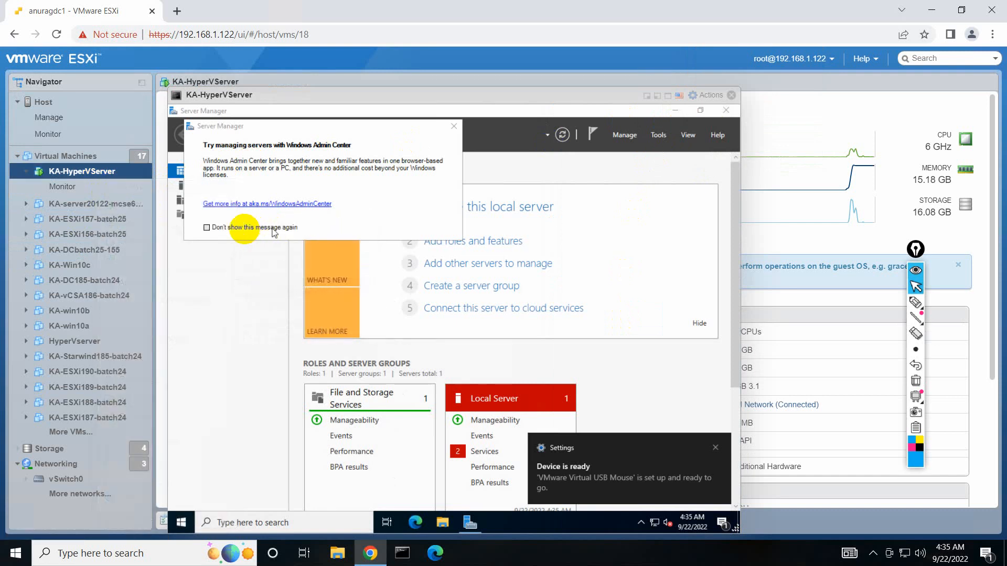
pyautogui.click(244, 231)
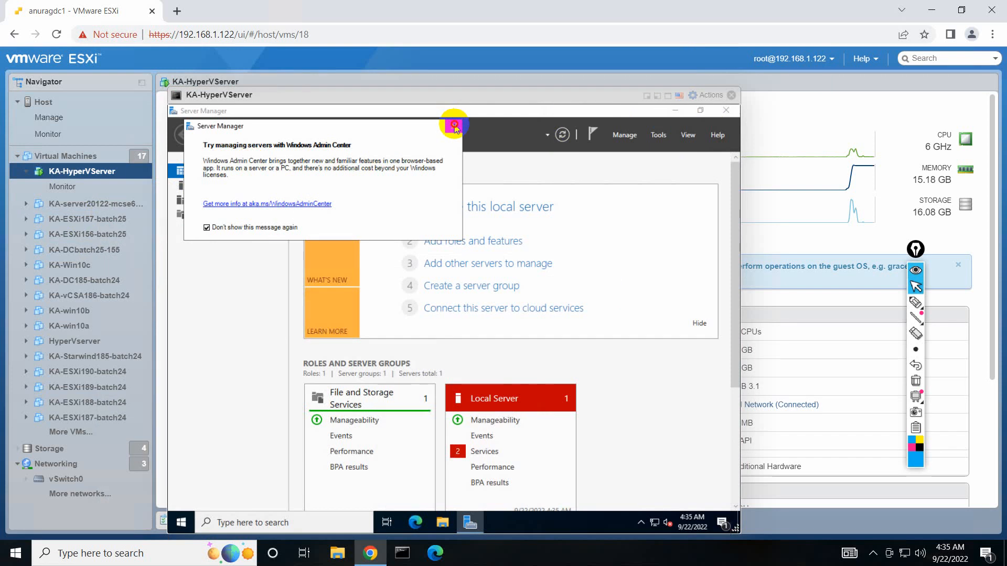
pyautogui.click(454, 128)
pyautogui.moveTo(457, 93); pyautogui.dragTo(444, 80)
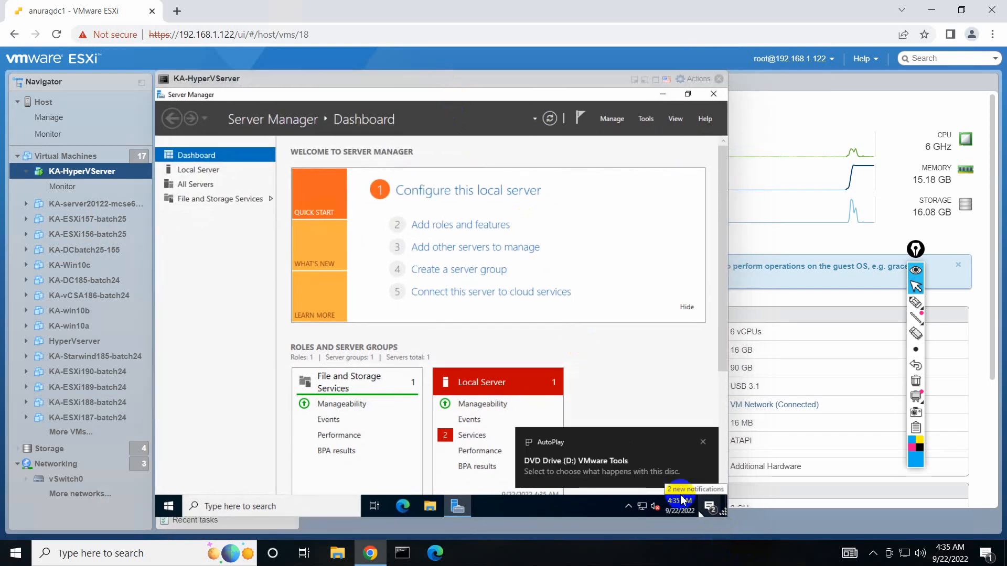
# Run setup64.exe from the VMware Tools disc and complete a Typical install through Finish.
pyautogui.click(659, 471)
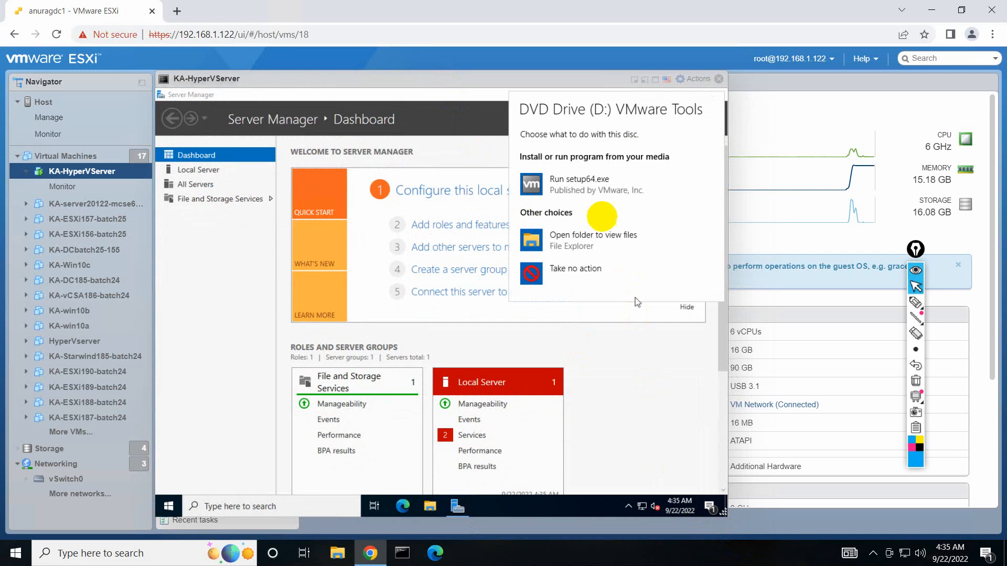
pyautogui.click(602, 195)
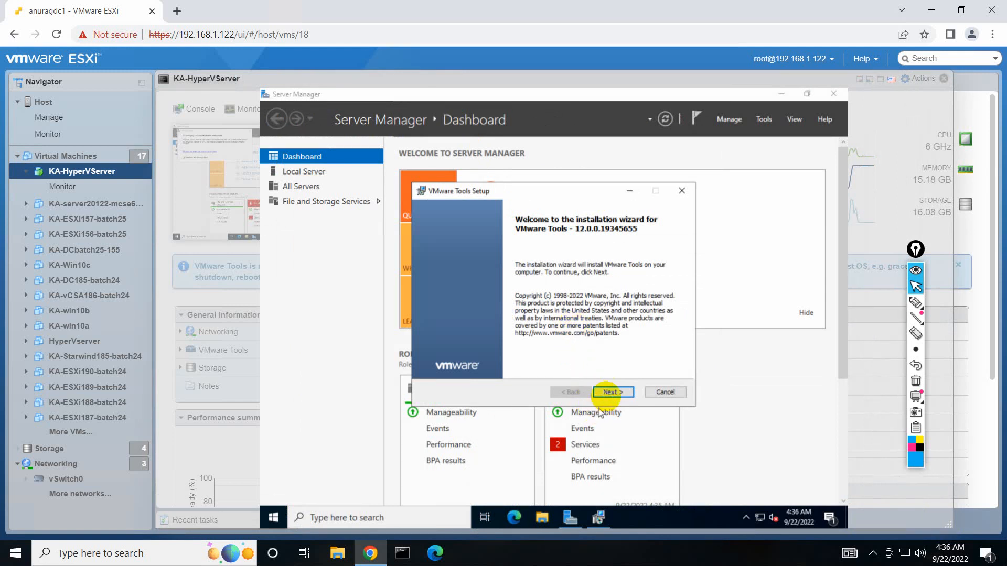
pyautogui.click(610, 395)
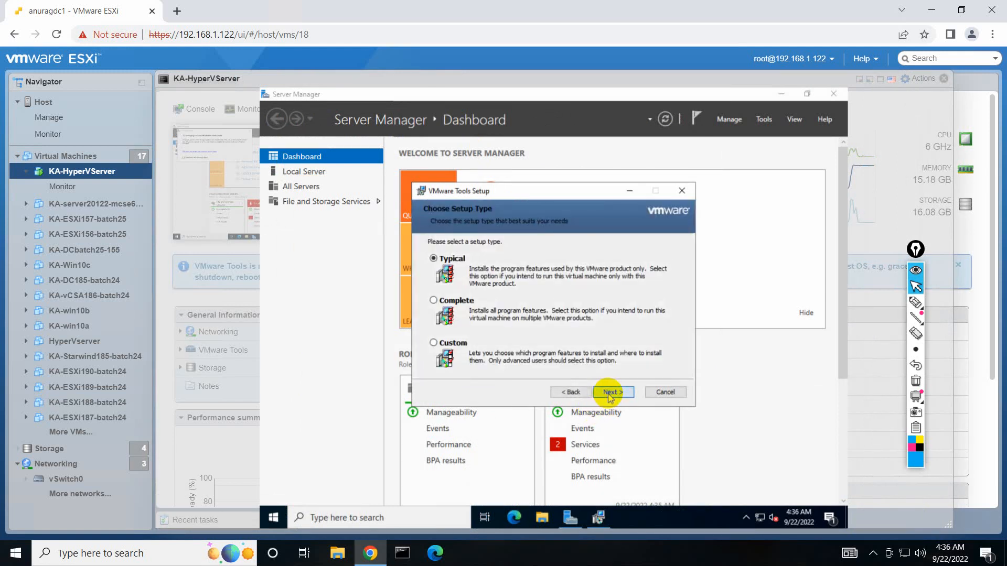
pyautogui.click(610, 393)
pyautogui.click(610, 394)
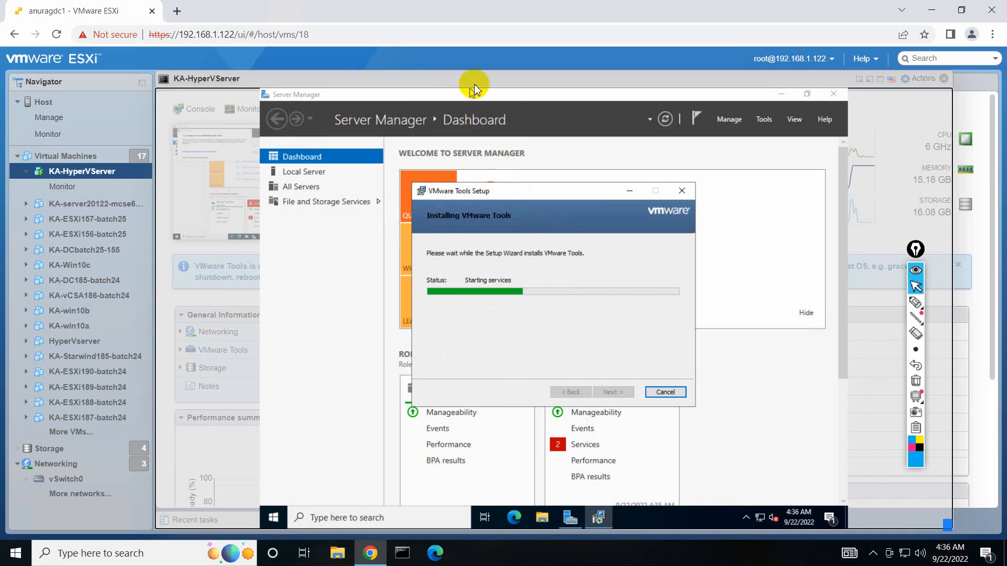
pyautogui.moveTo(462, 80); pyautogui.dragTo(440, 81)
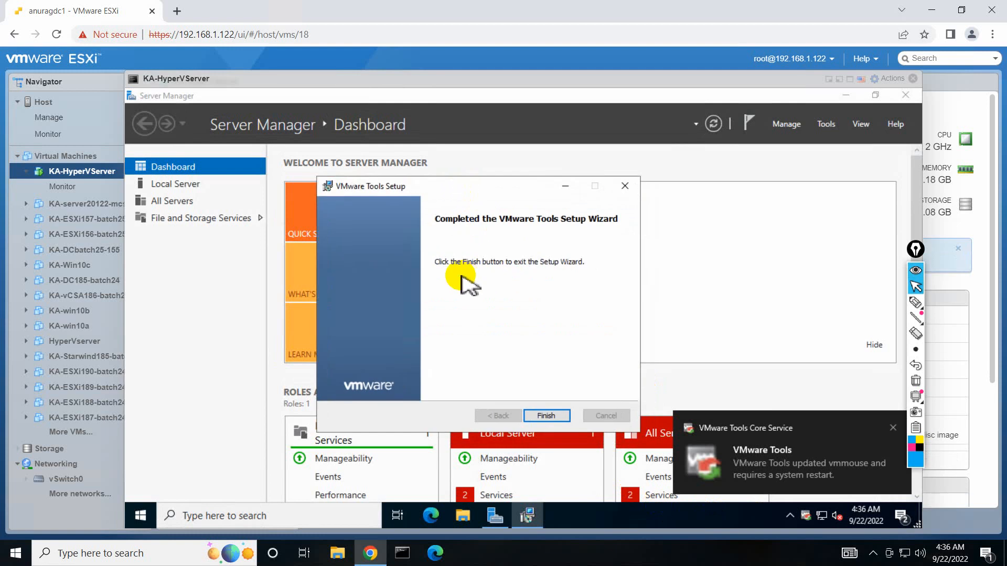
pyautogui.click(546, 416)
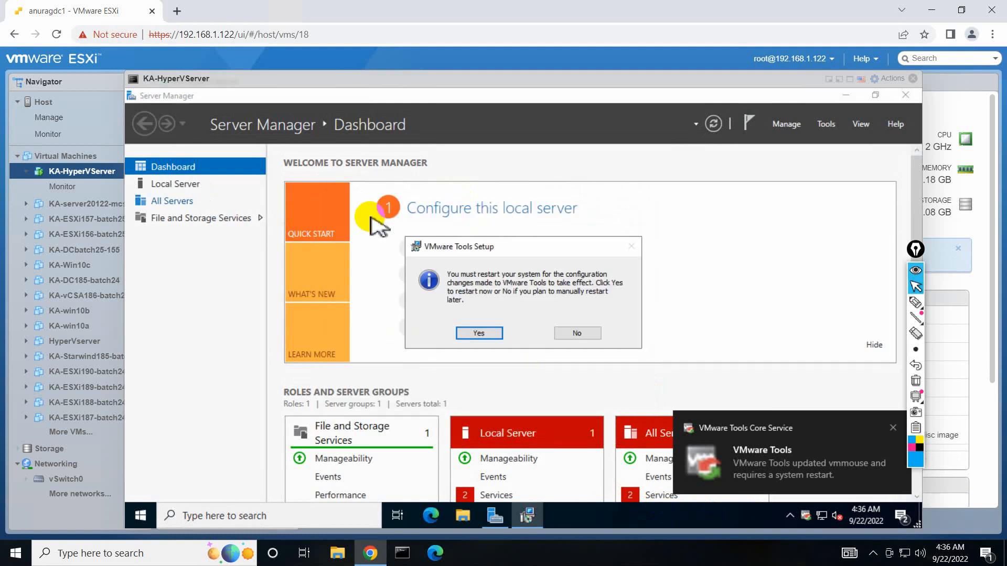
# Postpone the Tools restart and rename the computer to Hyperv01 in Local Server properties.
pyautogui.click(576, 334)
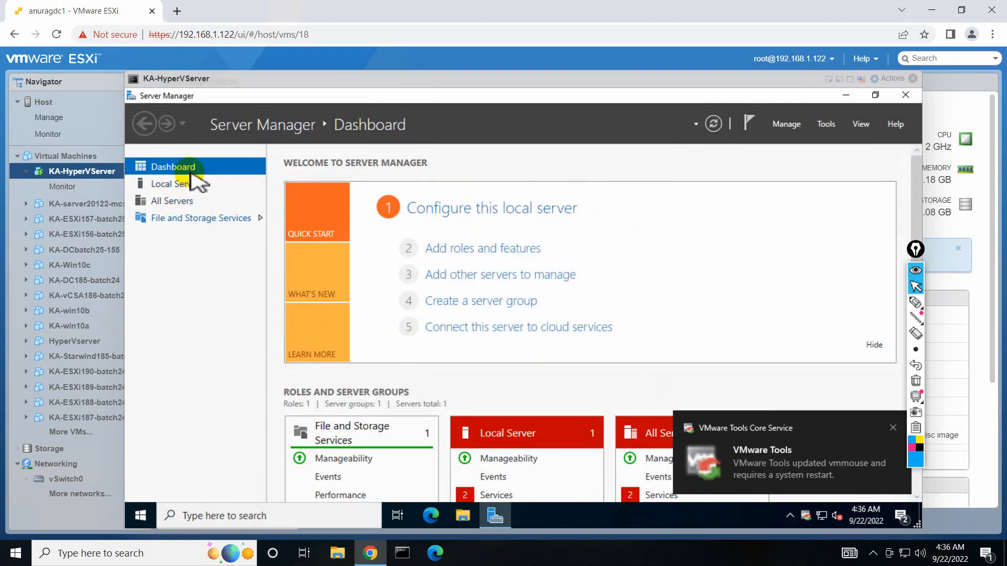
pyautogui.click(190, 187)
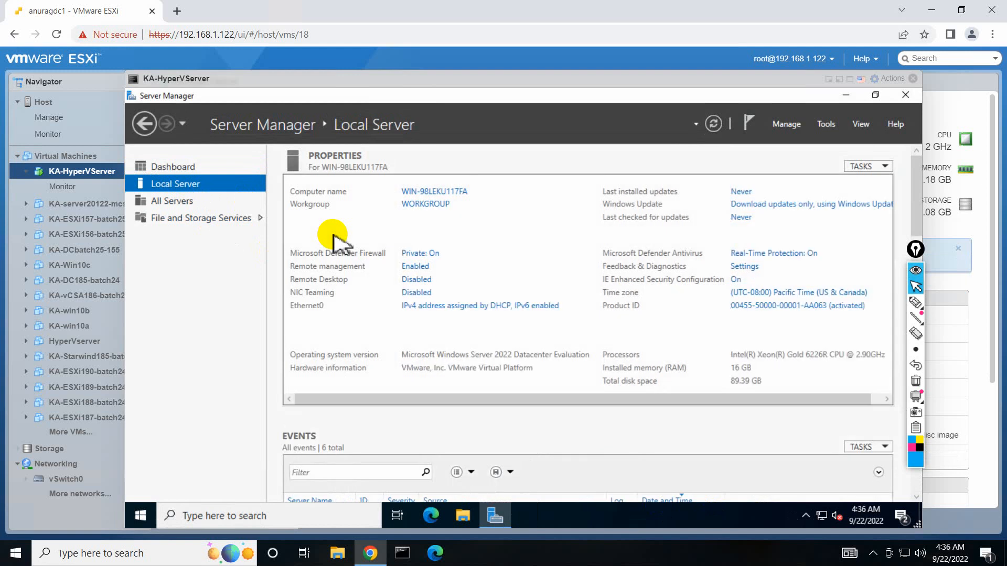
pyautogui.click(439, 191)
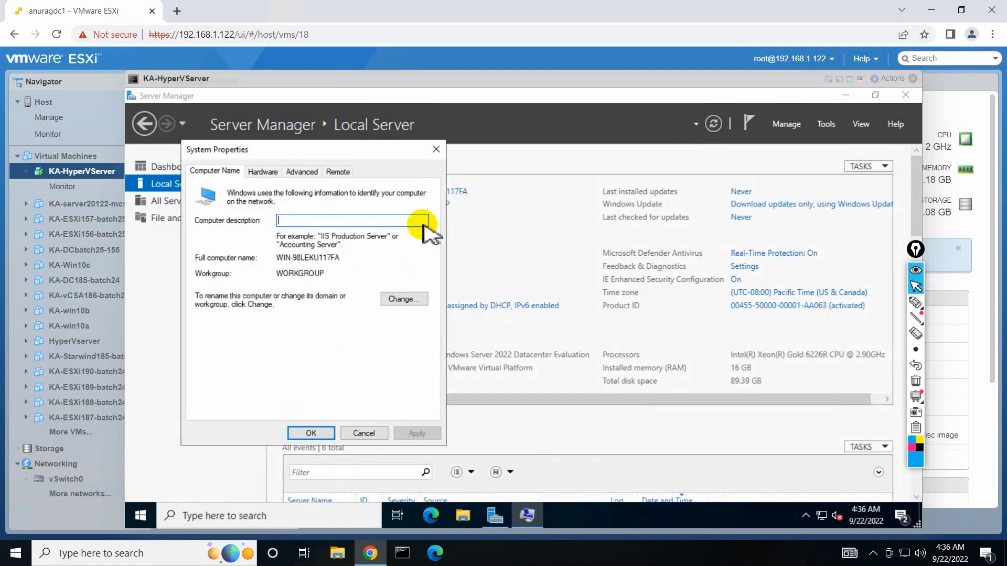
pyautogui.click(404, 298)
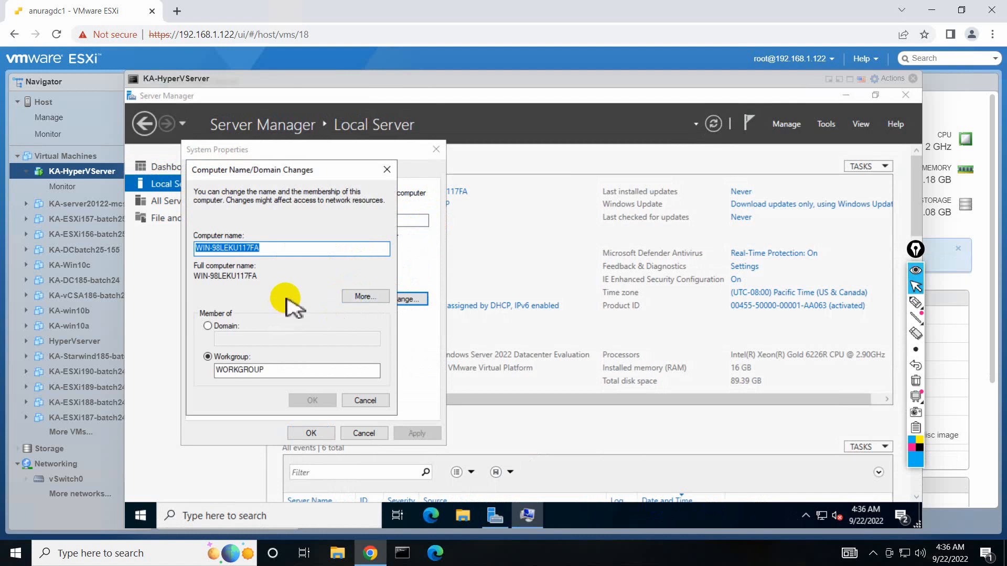
pyautogui.write('Hyperv01')
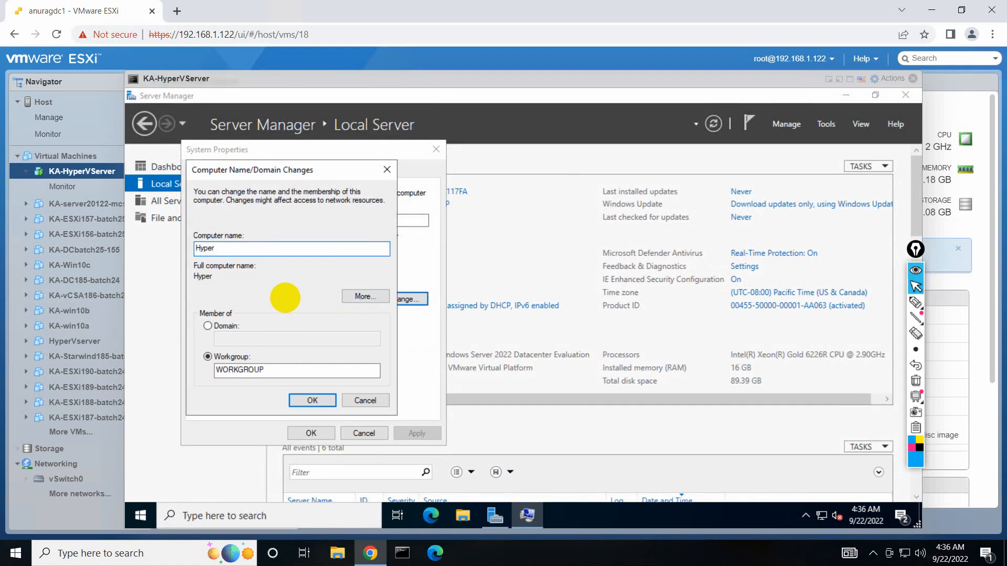
pyautogui.click(309, 402)
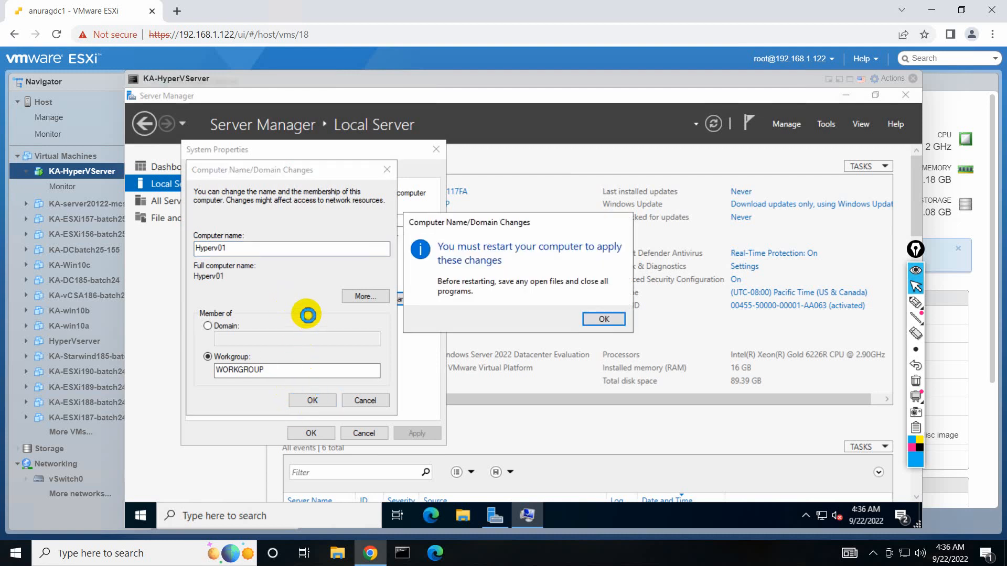
# Close System Properties and restart the server now to apply the new name.
pyautogui.press('Return')
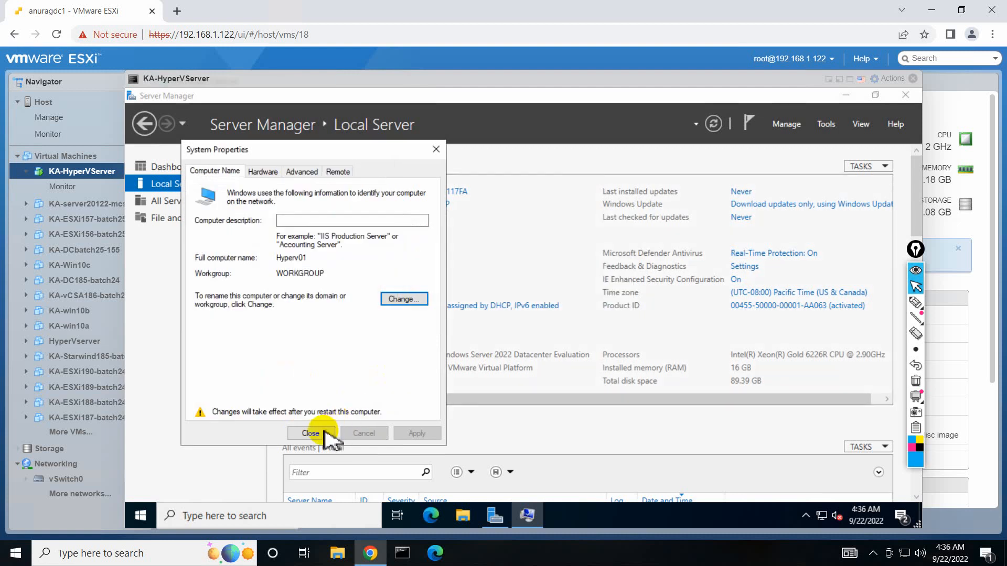
pyautogui.click(327, 433)
pyautogui.click(533, 315)
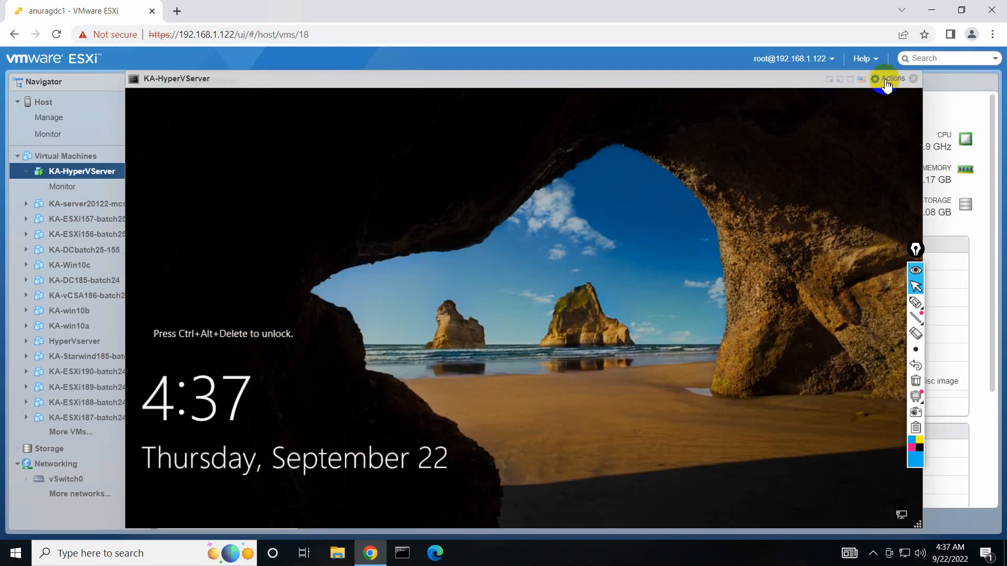
# Send Ctrl-Alt-Delete to KA-HyperVServer and sign in as Administrator with the account password.
pyautogui.click(886, 79)
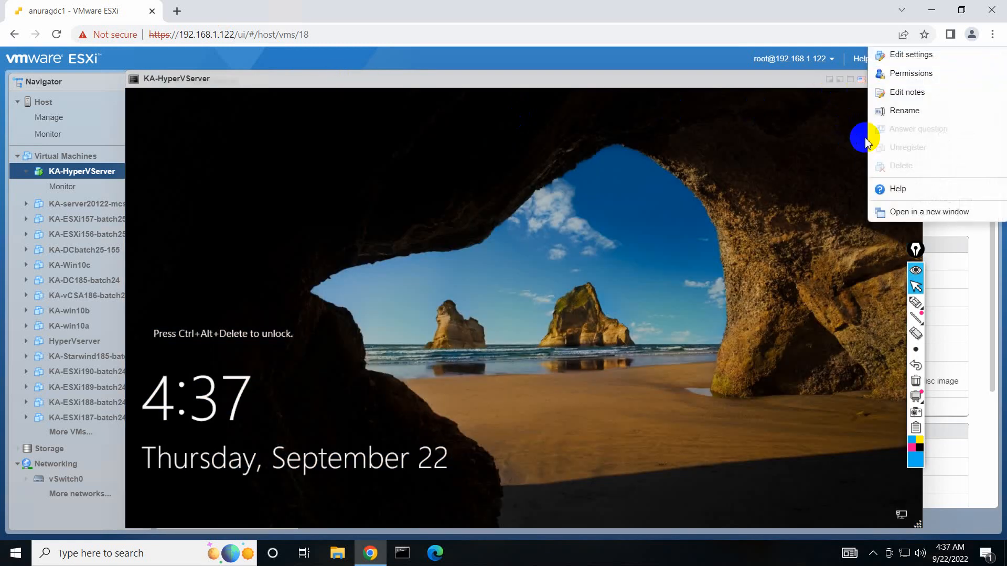
pyautogui.rightClick(71, 174)
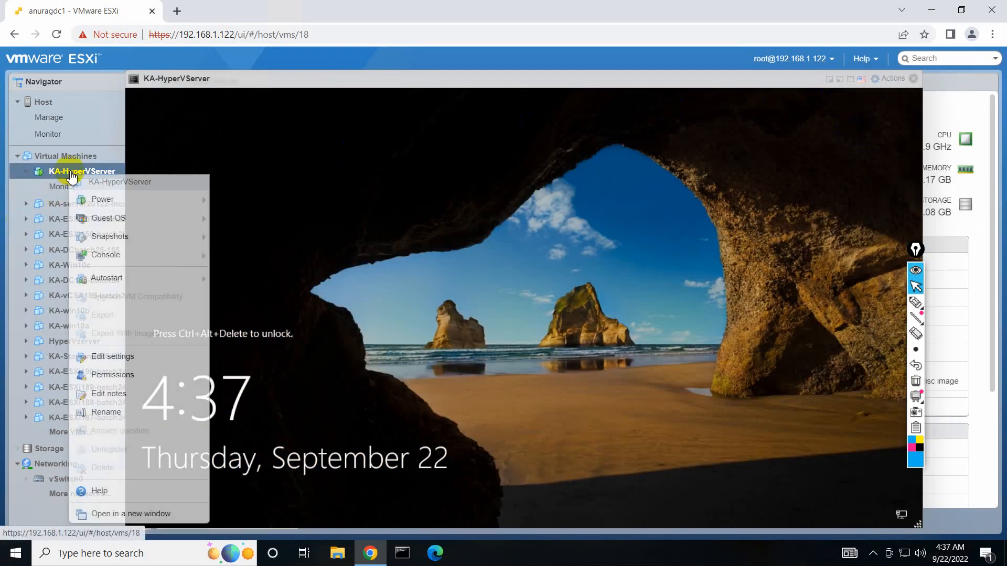
pyautogui.moveTo(135, 218)
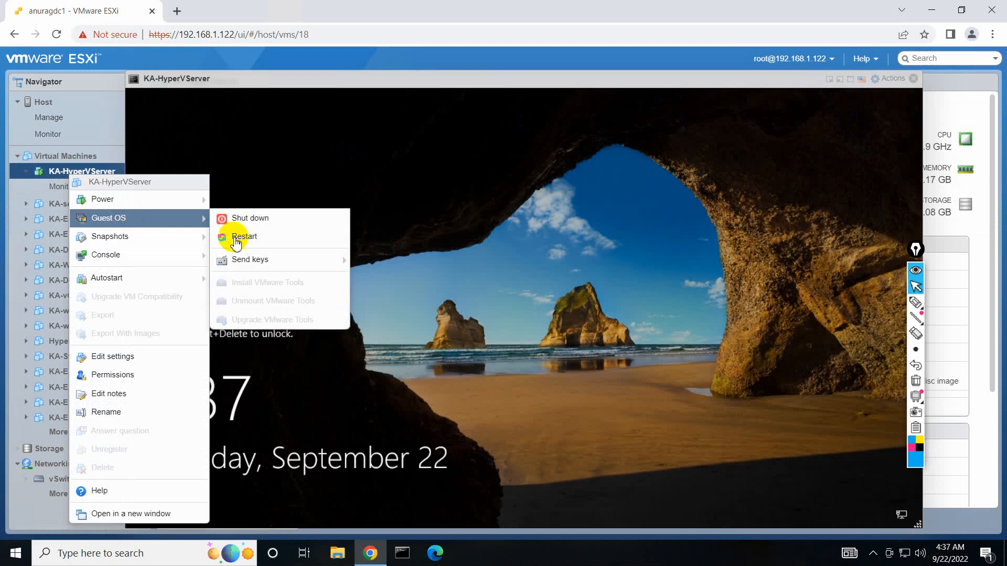
pyautogui.moveTo(330, 265)
pyautogui.click(396, 258)
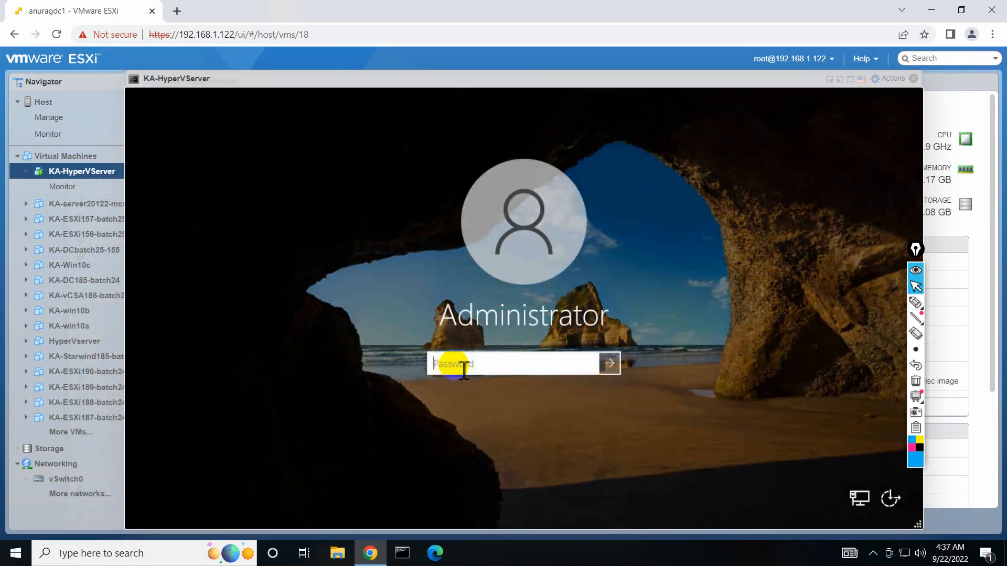
pyautogui.press('Return')
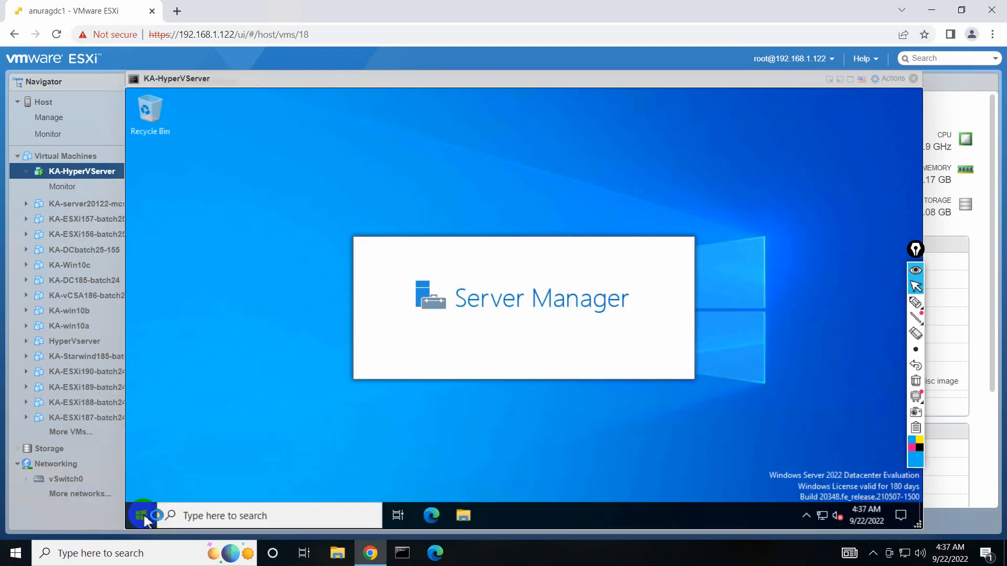
# Launch Local Security Policy from Windows Administrative Tools and browse to Local Policies > Security Options.
pyautogui.click(143, 517)
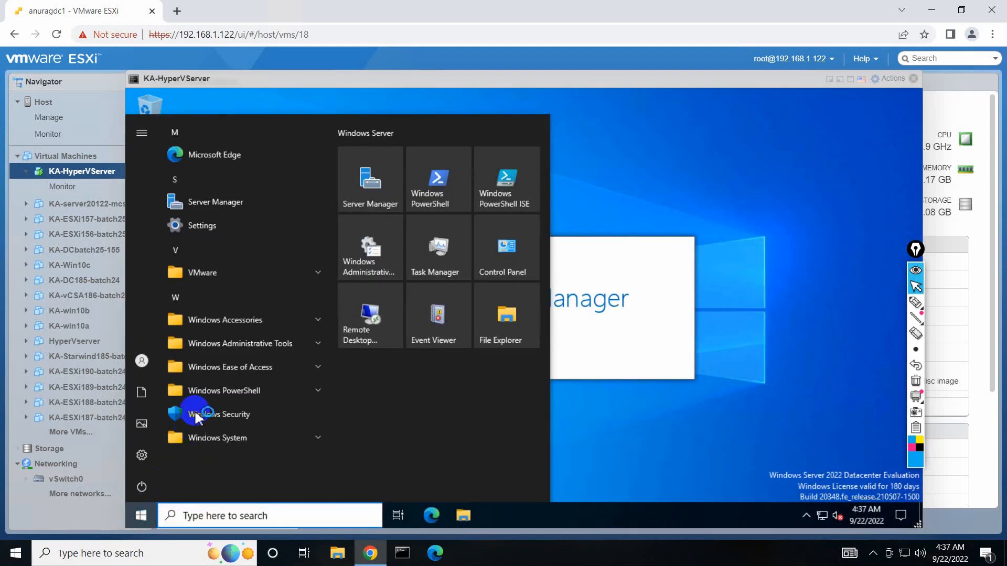
pyautogui.click(266, 347)
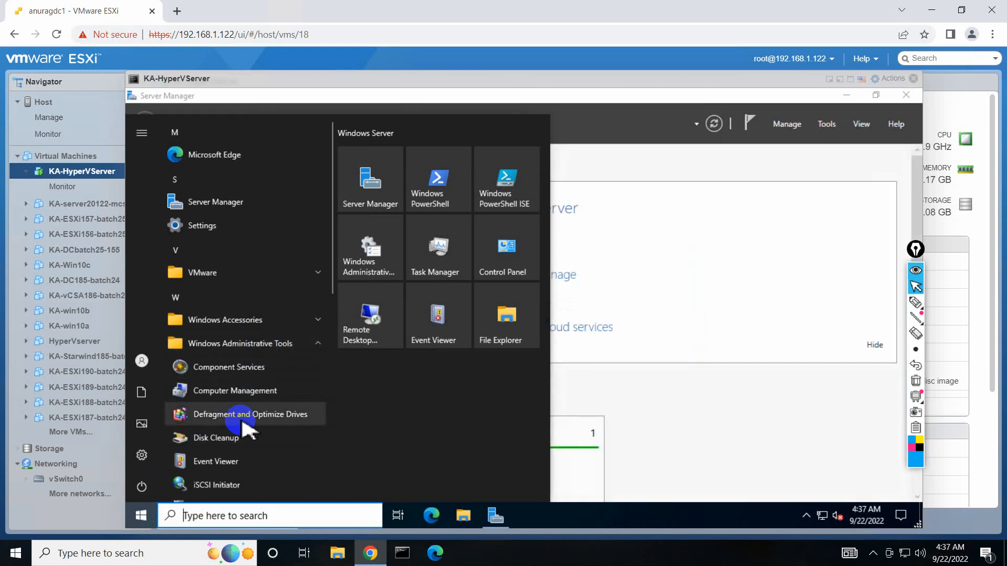
pyautogui.scroll(-2, 246, 430)
pyautogui.scroll(-1, 242, 405)
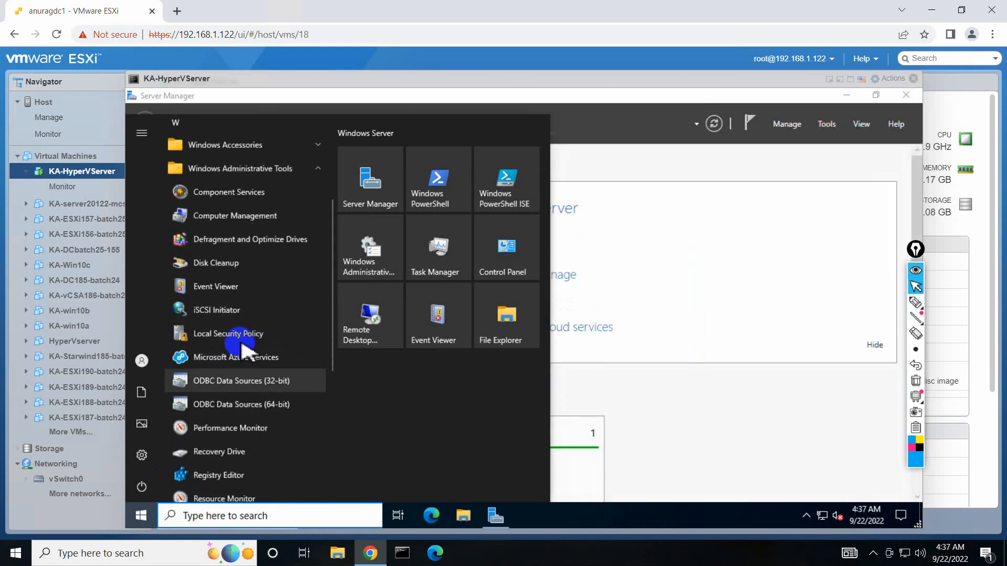
pyautogui.click(243, 346)
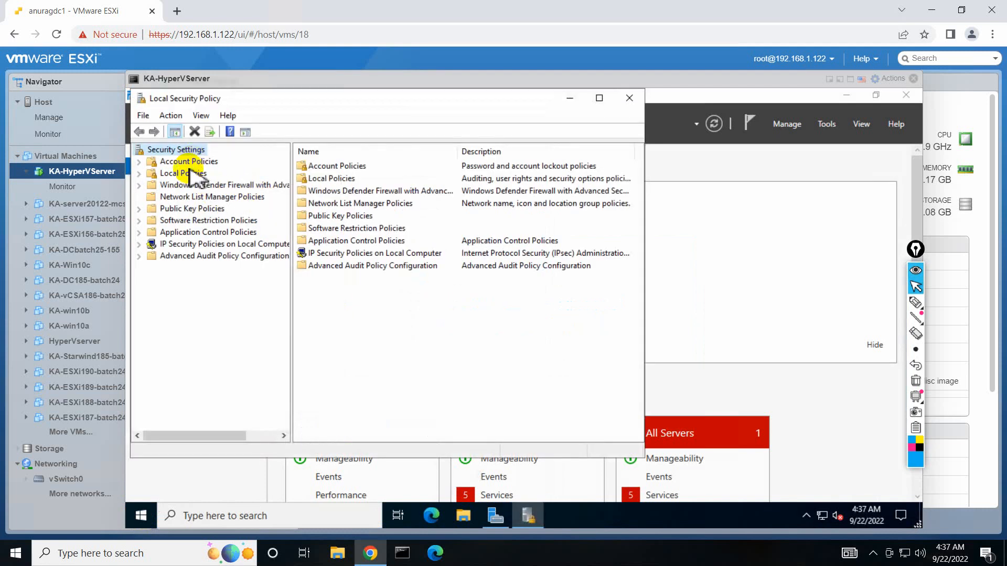
pyautogui.click(190, 162)
pyautogui.doubleClick(189, 174)
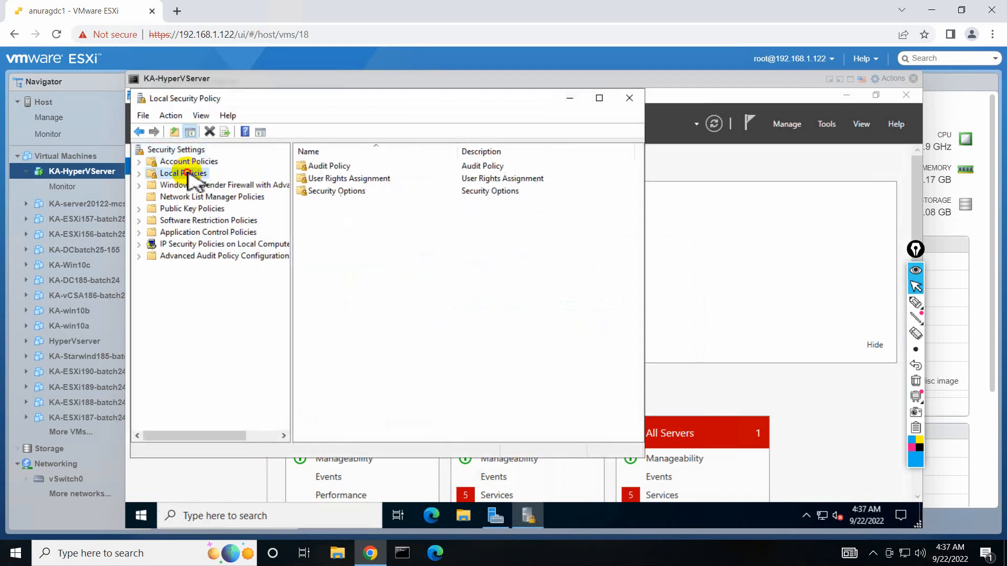
pyautogui.doubleClick(330, 192)
# Enable 'Interactive logon: Do not require CTRL+ALT+DEL' and close the policy editor.
pyautogui.click(599, 98)
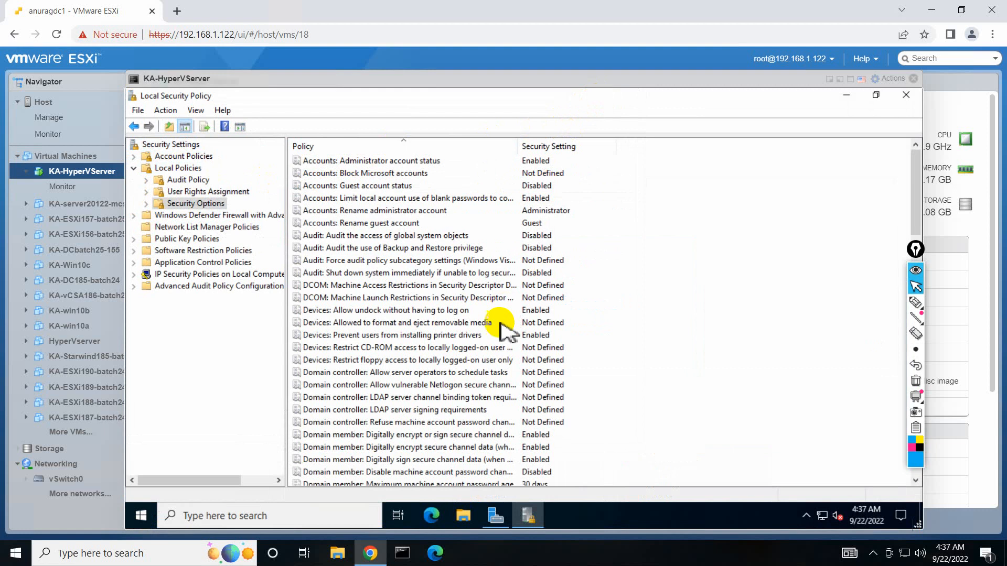
pyautogui.scroll(-2, 493, 341)
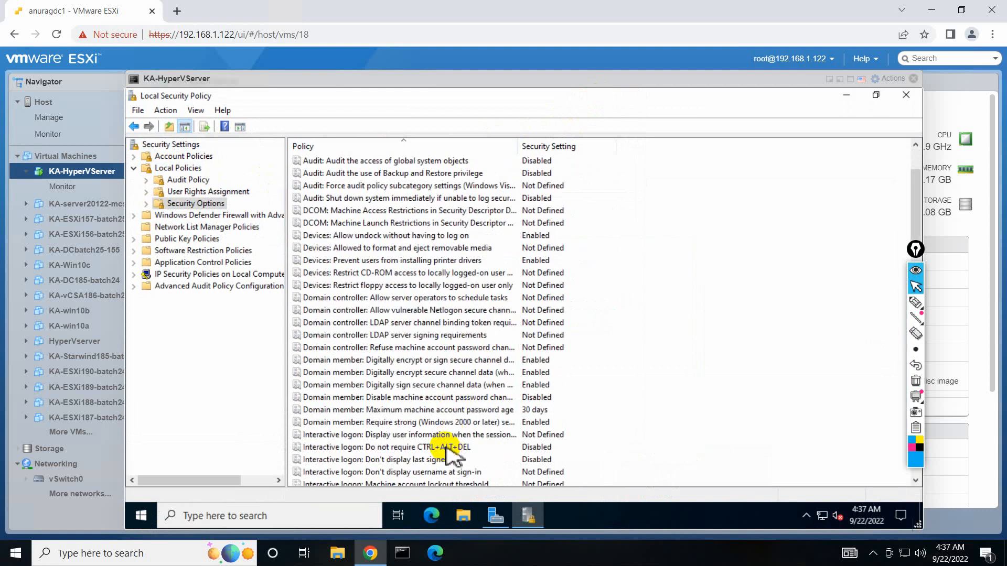
pyautogui.doubleClick(445, 449)
pyautogui.click(431, 225)
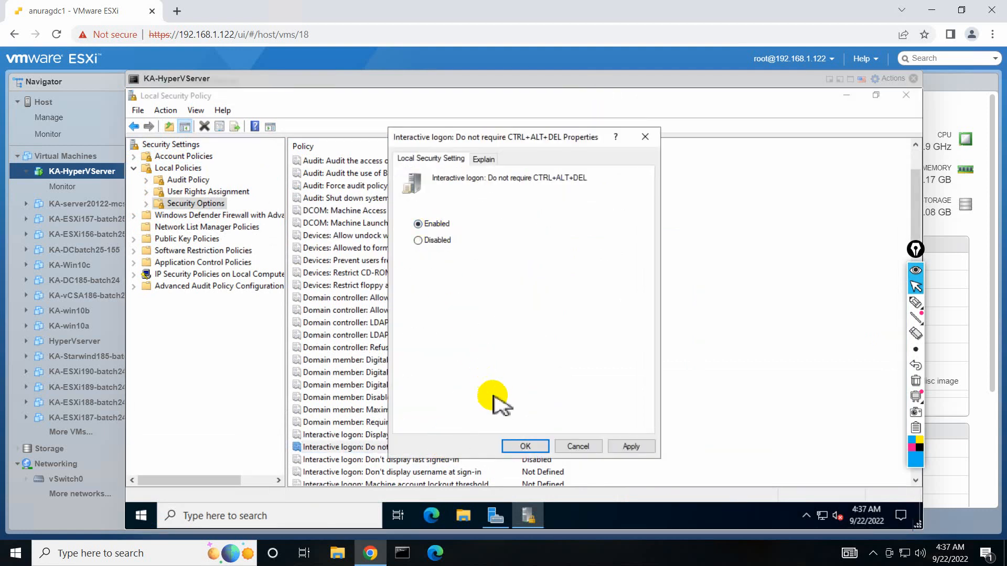
pyautogui.click(525, 446)
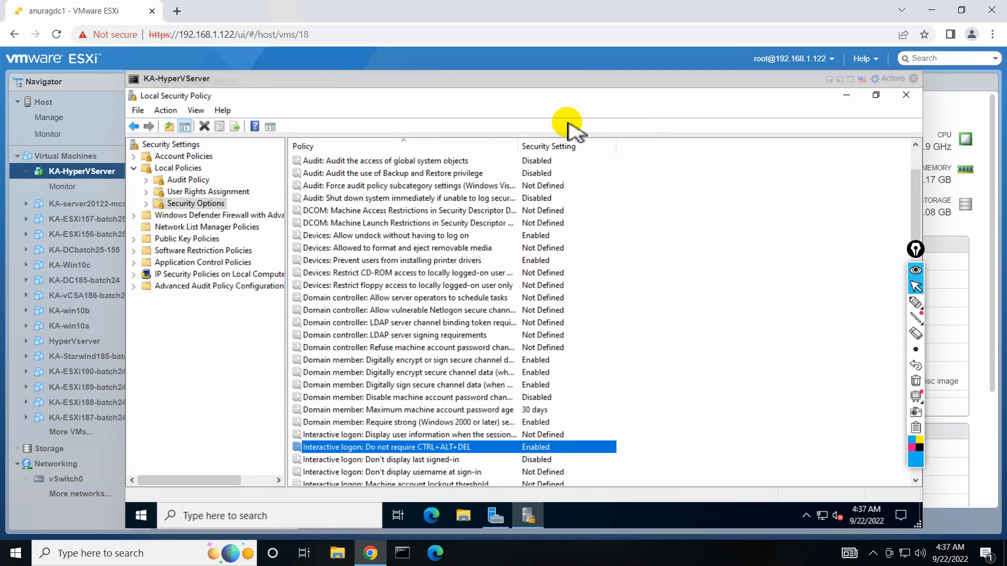
pyautogui.click(907, 95)
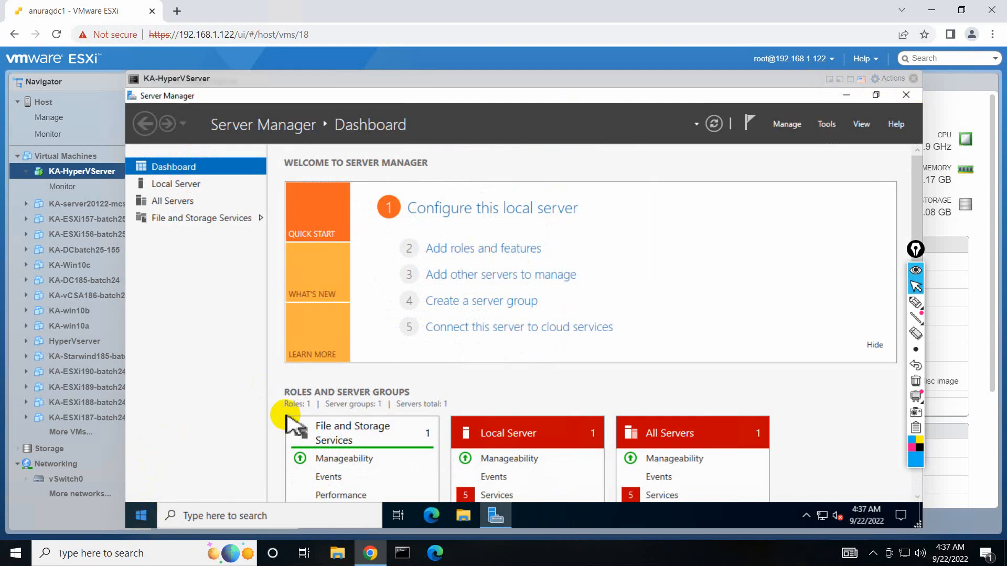
# Open the firewall settings from Local Server and turn off the Domain network firewall.
pyautogui.click(189, 185)
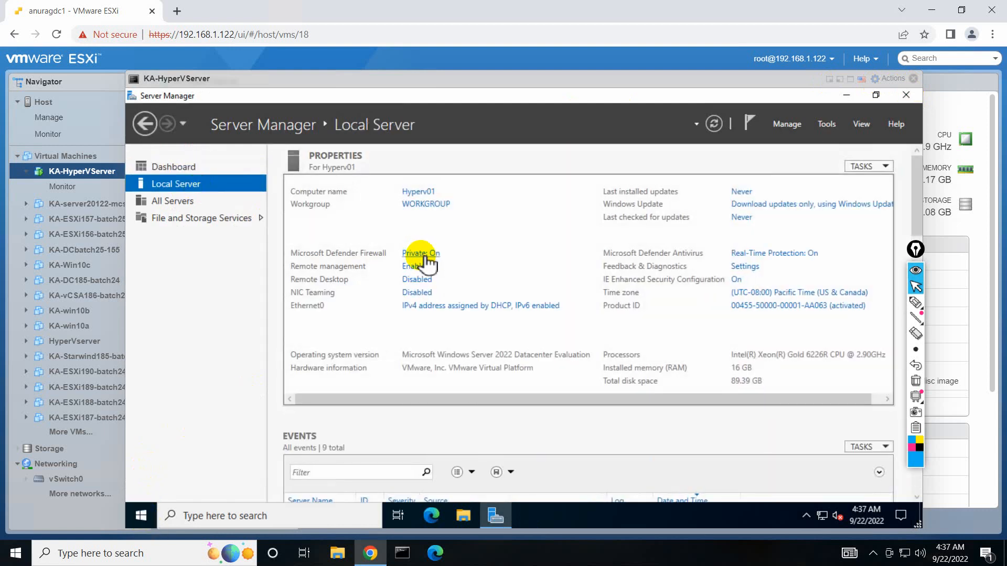
pyautogui.click(424, 254)
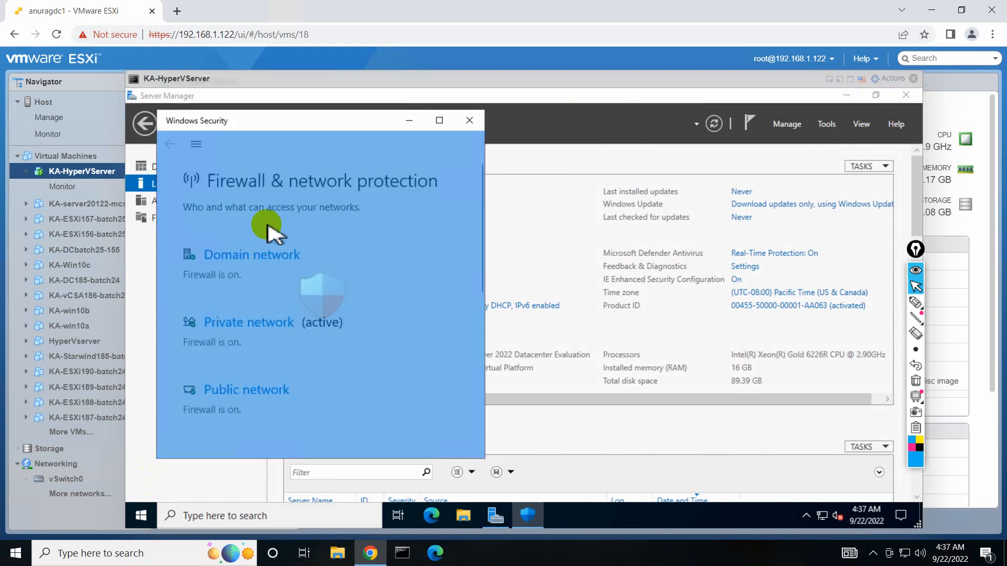
pyautogui.click(440, 121)
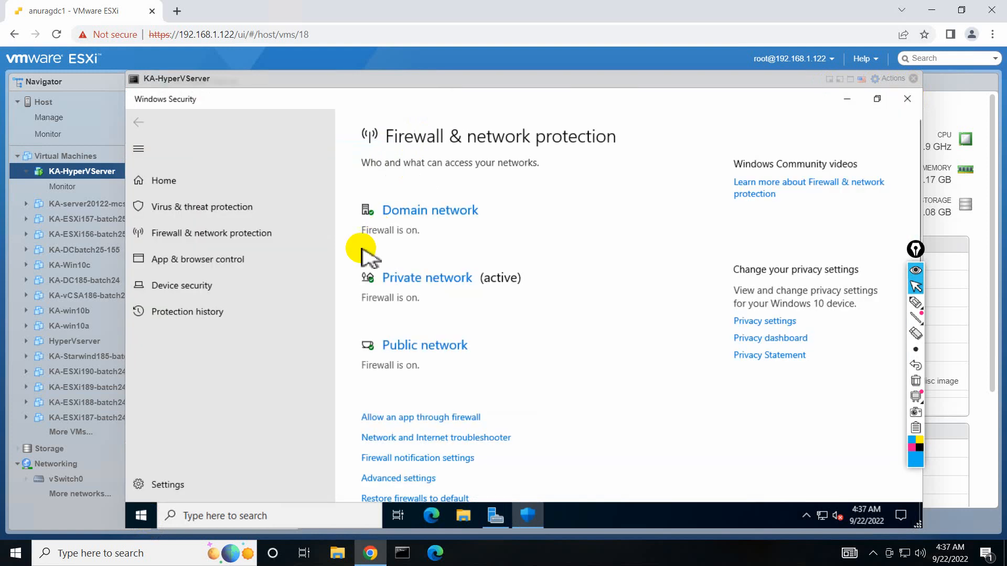
pyautogui.click(412, 212)
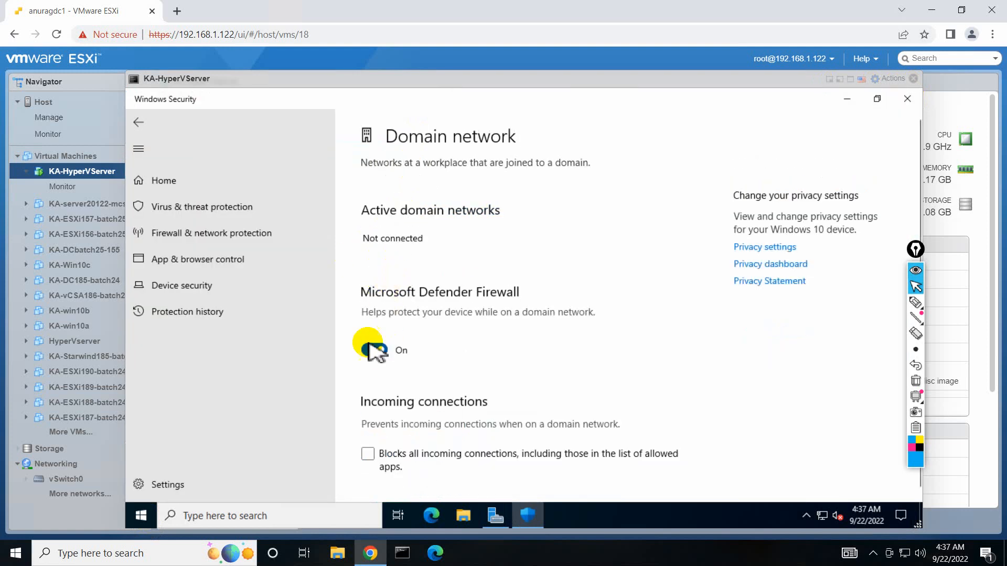
pyautogui.click(373, 351)
# Turn off the Private and Public network firewalls and close Windows Security.
pyautogui.click(139, 122)
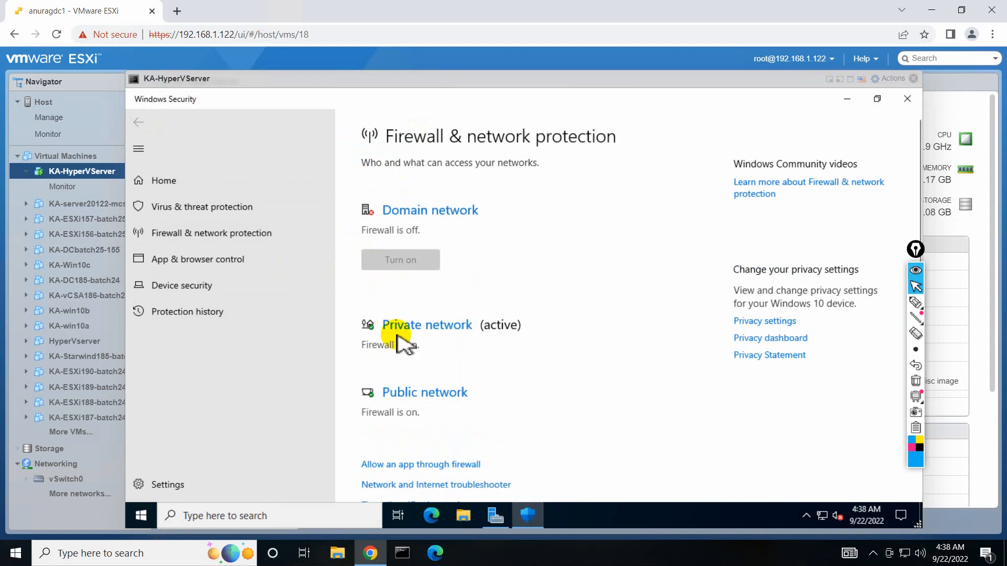
pyautogui.click(388, 326)
pyautogui.click(373, 362)
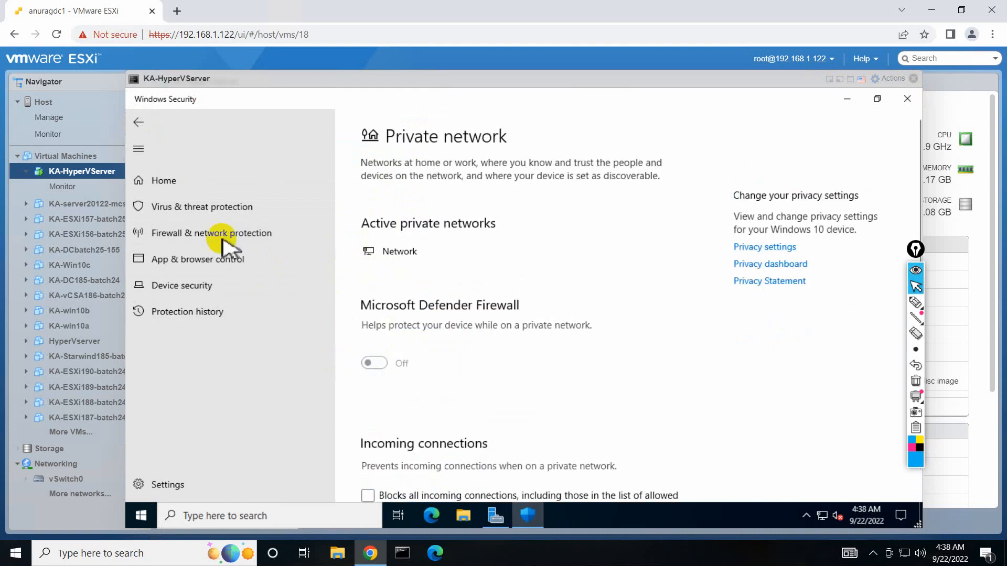
pyautogui.click(283, 234)
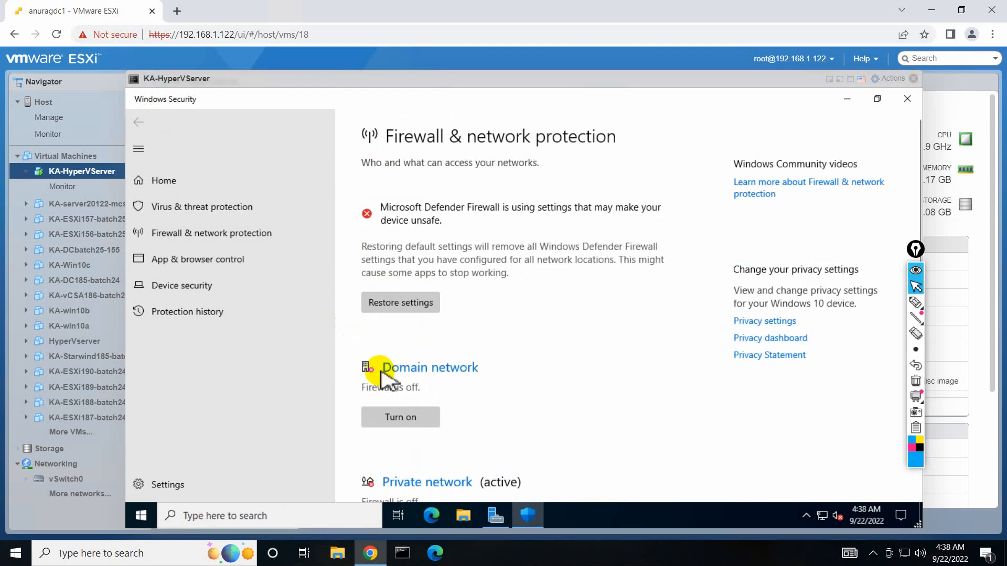
pyautogui.scroll(-4, 381, 371)
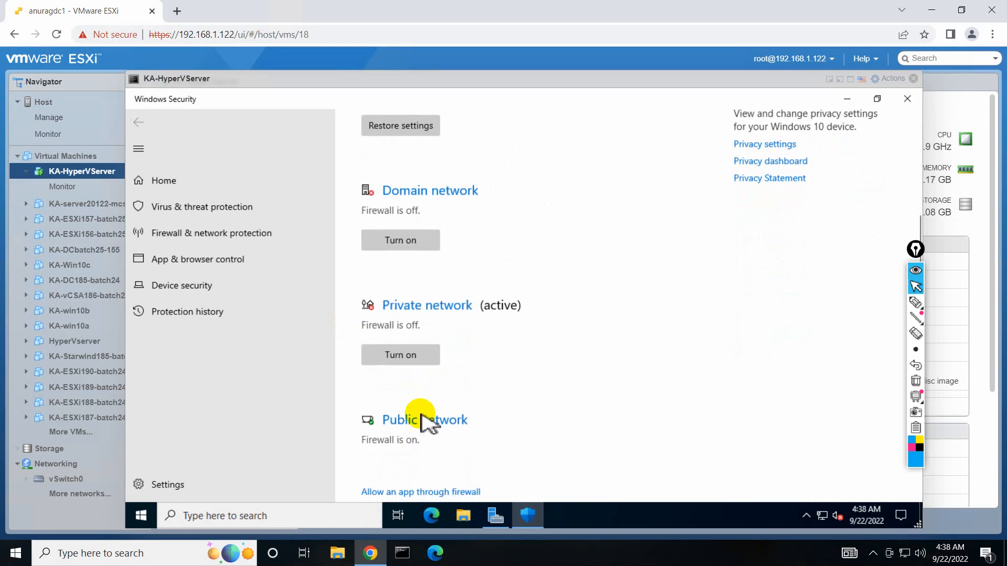
pyautogui.click(428, 421)
pyautogui.click(371, 363)
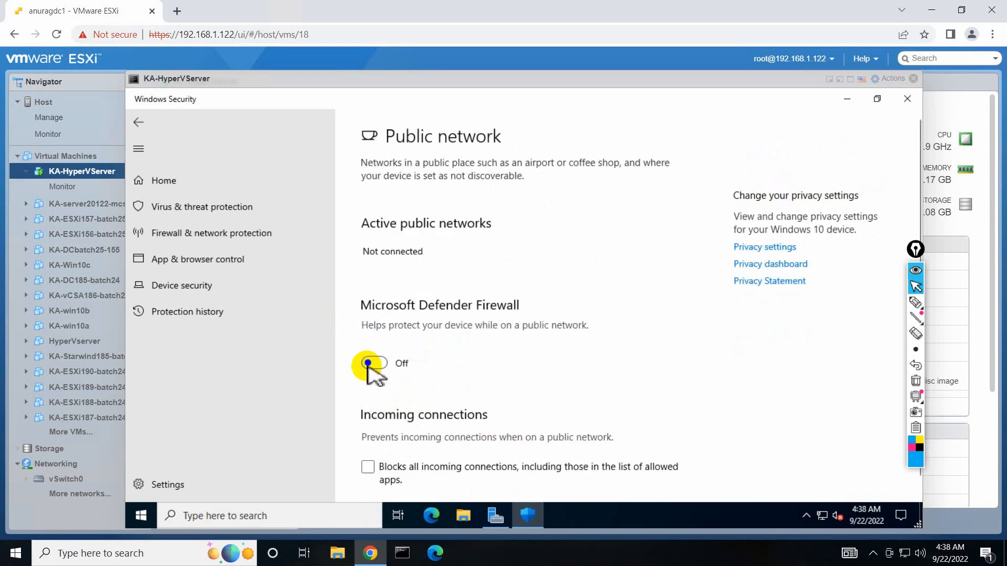
pyautogui.click(907, 99)
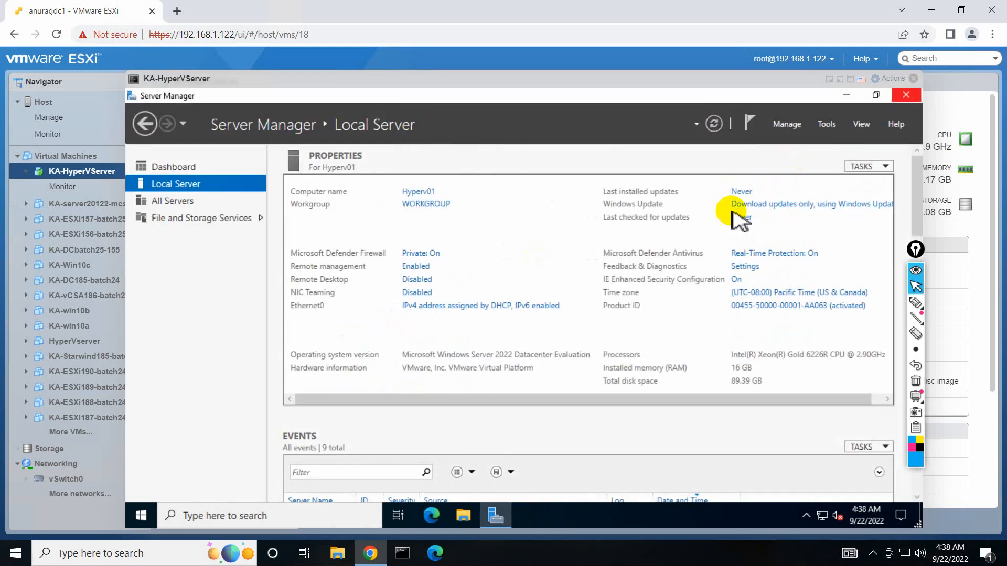
# Turn off IE Enhanced Security Configuration for both administrators and users.
pyautogui.click(737, 280)
pyautogui.click(439, 284)
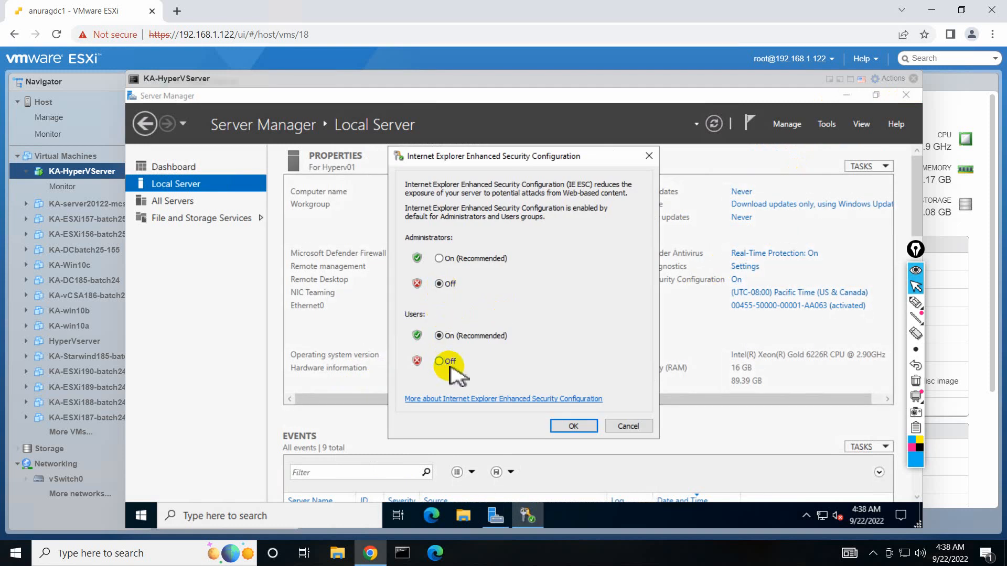
pyautogui.click(440, 362)
pyautogui.click(574, 426)
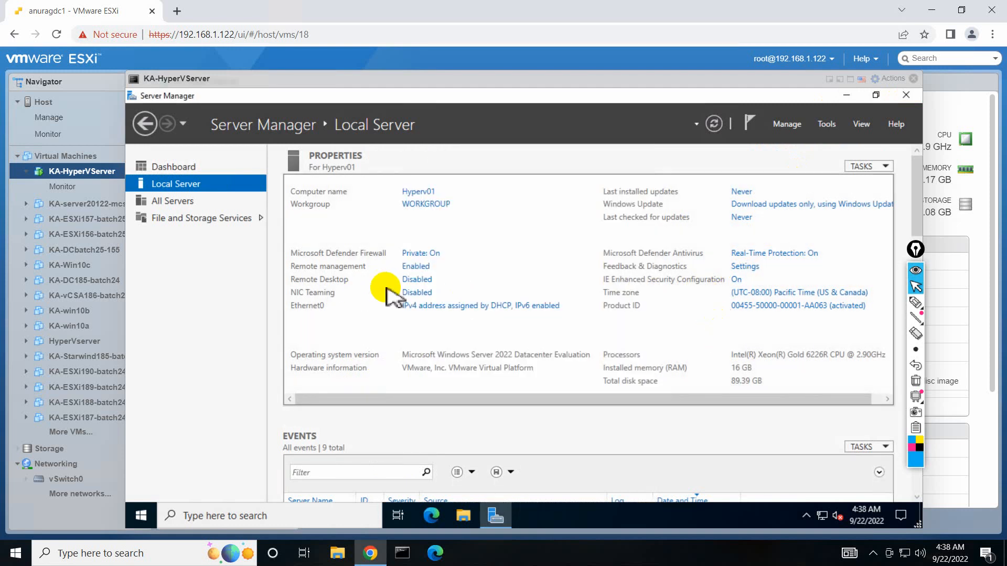
# Allow remote desktop connections to the server, then bring up the Ethernet0 network connections.
pyautogui.click(417, 280)
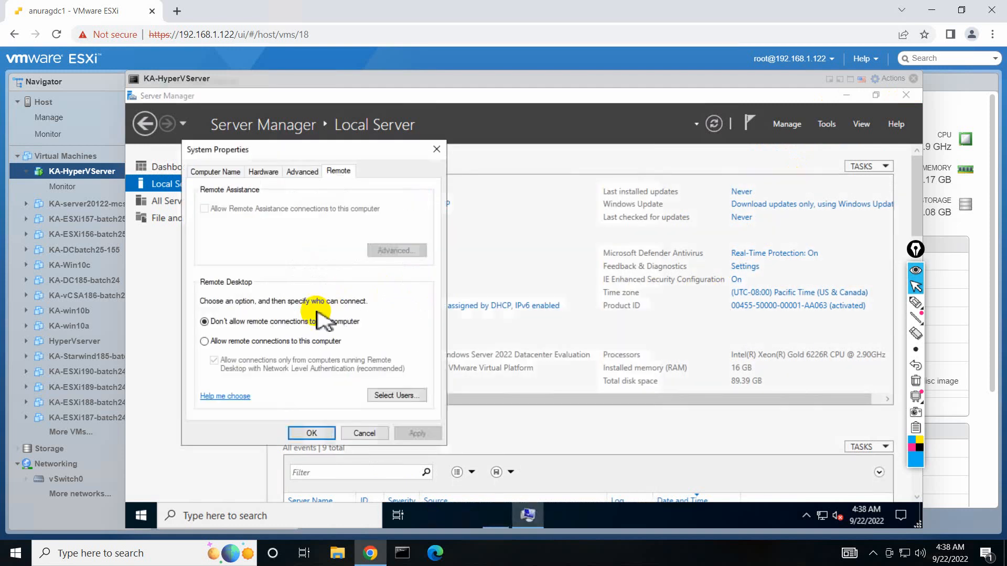
pyautogui.click(269, 341)
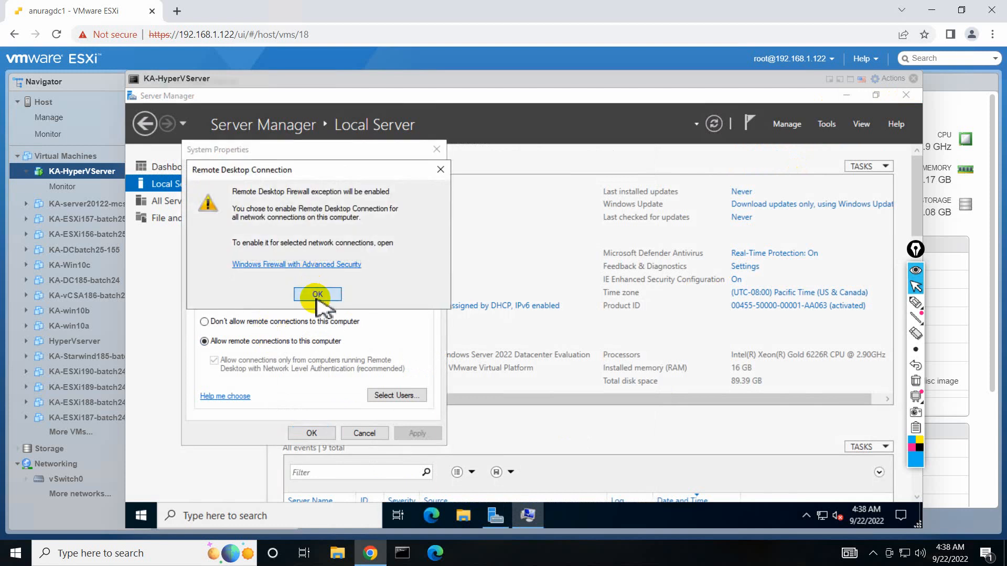
pyautogui.click(318, 294)
pyautogui.click(312, 433)
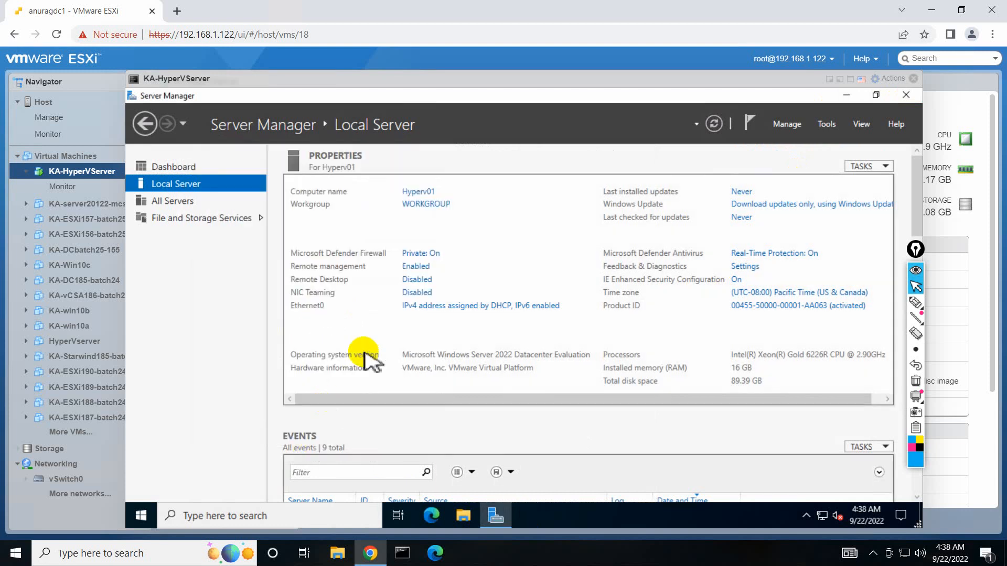
pyautogui.click(439, 308)
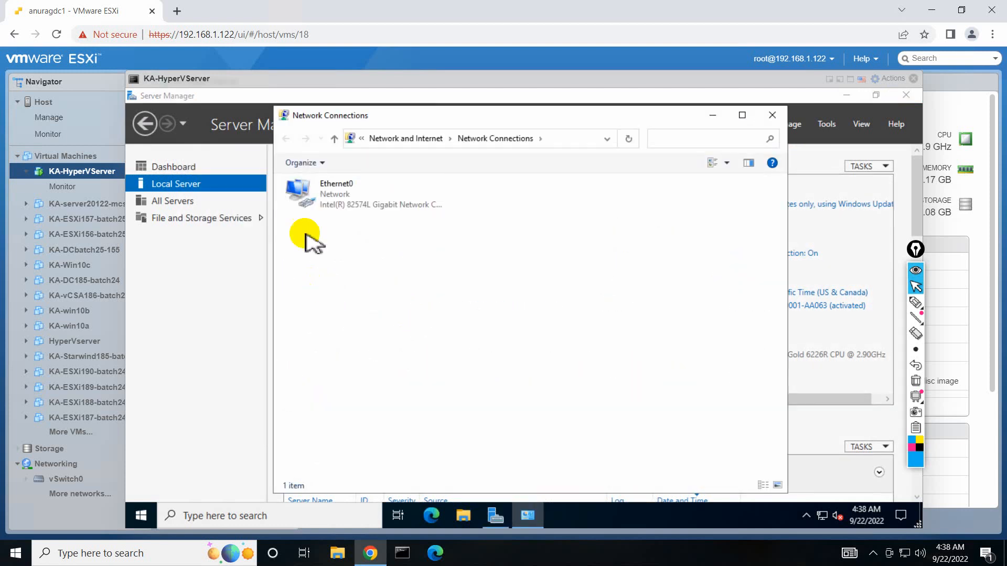
# Disable IPv6 on Ethernet0 and set static IP 192.168.1.111/24, gateway 192.168.1.1, DNS 8.8.8.8/8.8.4.4.
pyautogui.rightClick(334, 202)
pyautogui.click(350, 325)
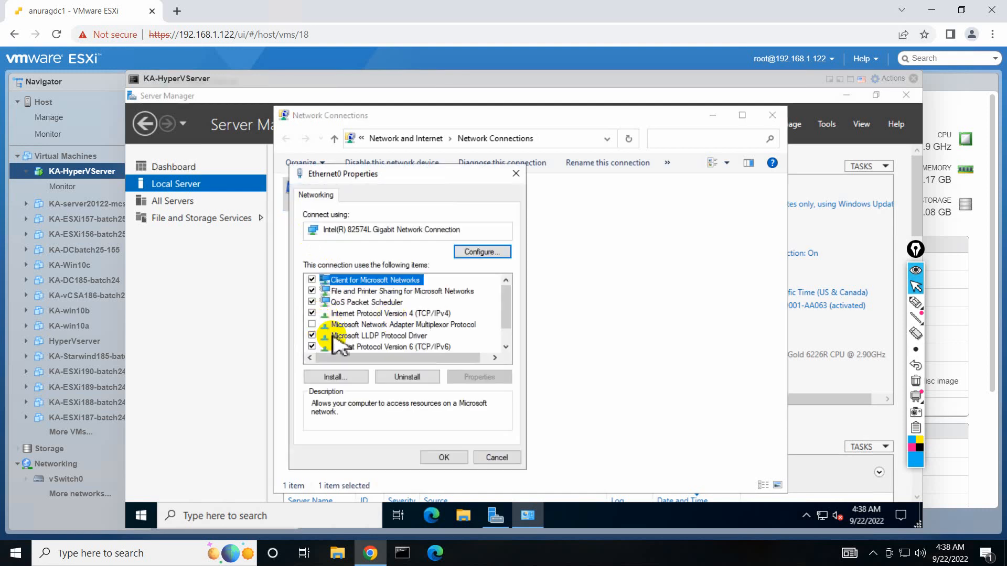
pyautogui.click(312, 346)
pyautogui.doubleClick(415, 314)
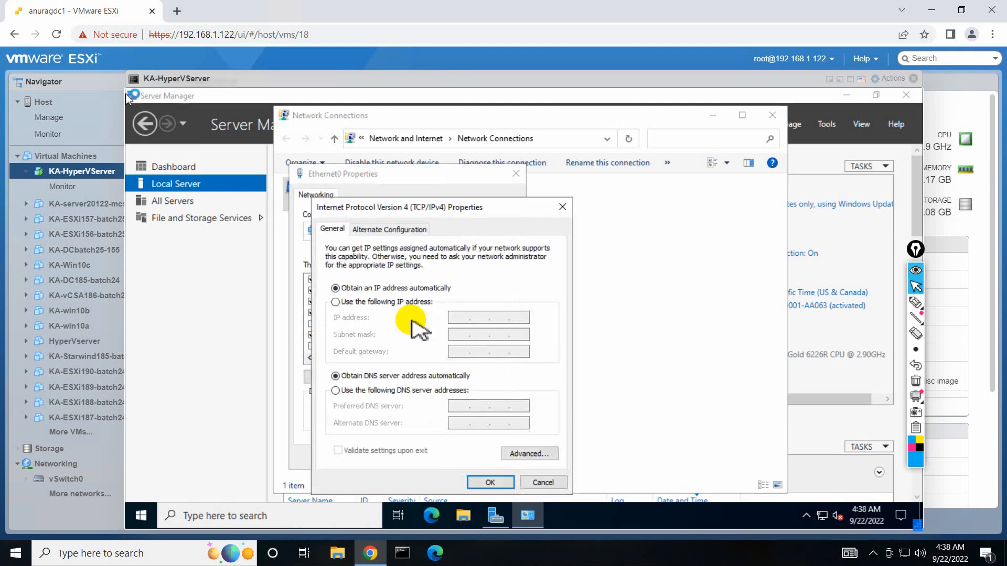
pyautogui.click(375, 302)
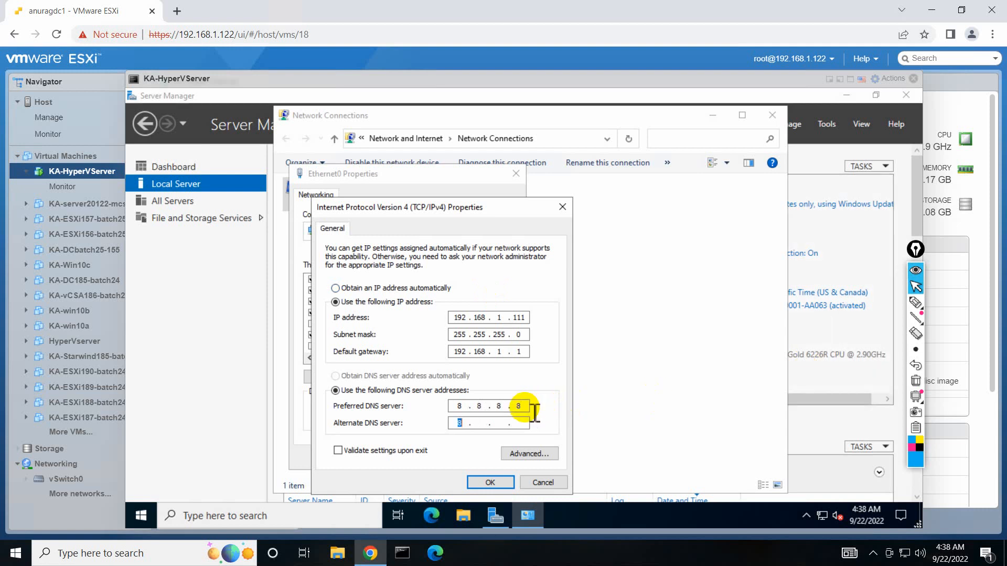
pyautogui.write('4 . ')
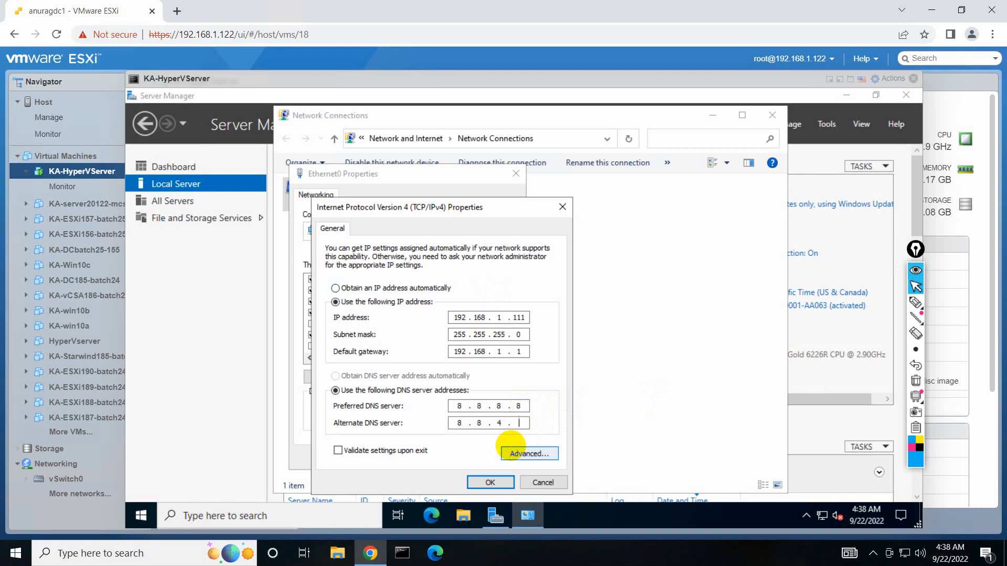
pyautogui.write('4')
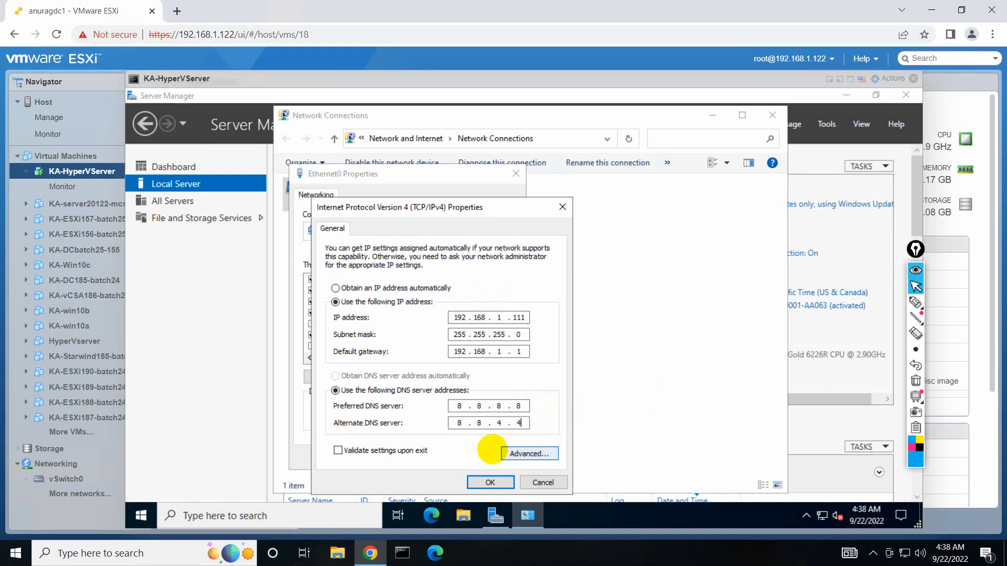
pyautogui.click(488, 481)
pyautogui.click(464, 457)
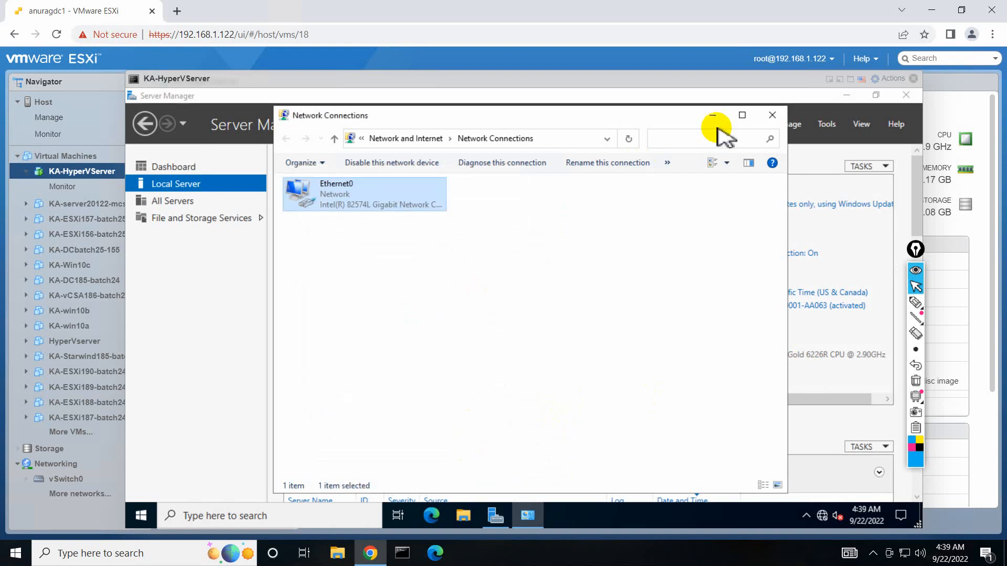
# Close Network Connections, refresh Server Manager's Local Server properties, and open File Explorer.
pyautogui.click(772, 115)
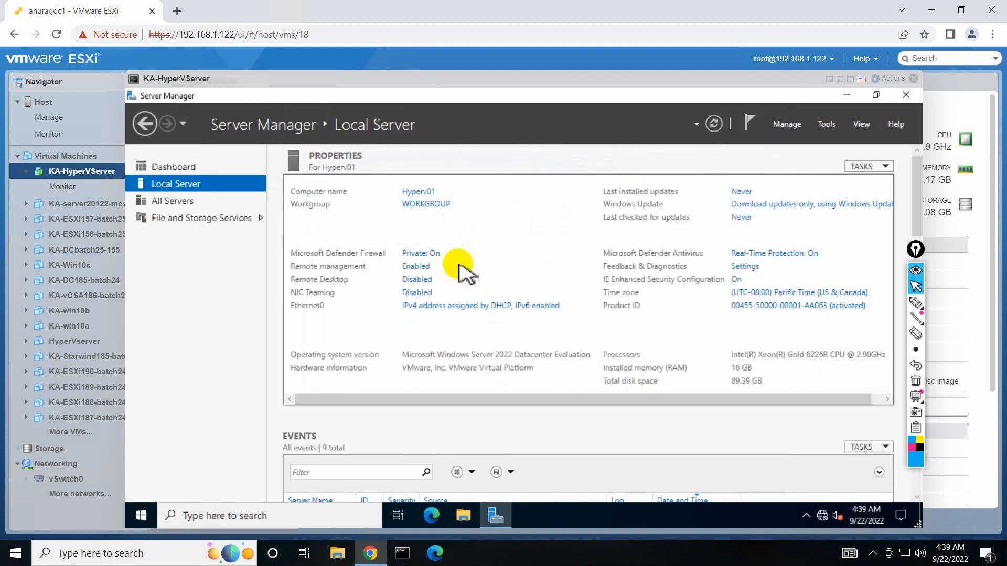
pyautogui.click(713, 126)
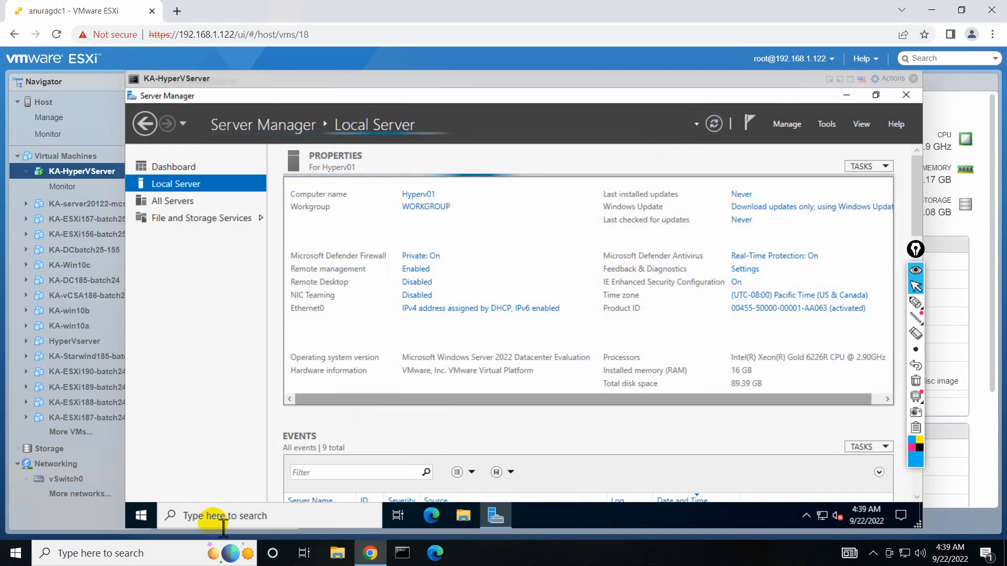
pyautogui.press('super+e')
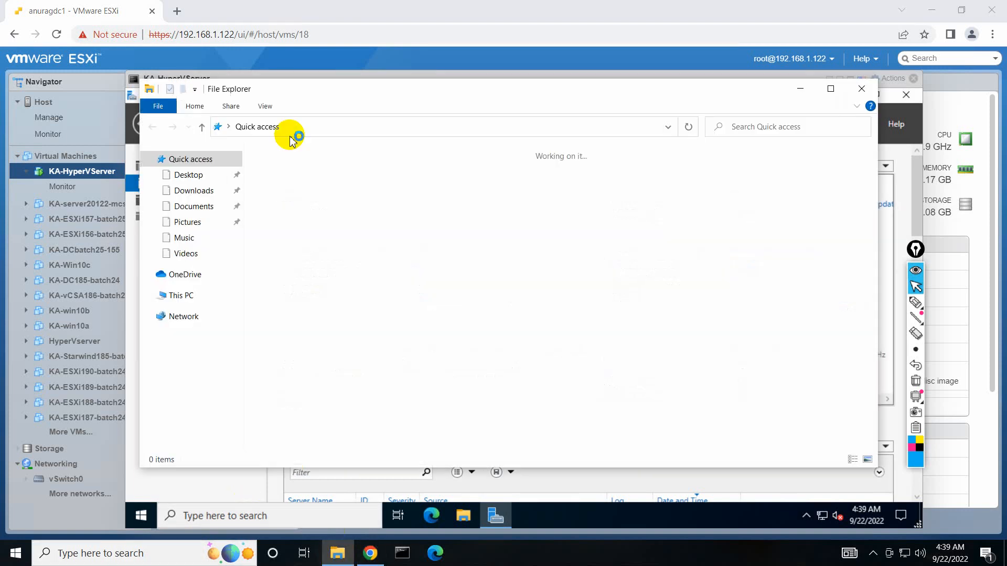
# Copy the W10.X64.8in1.ENU.NOV2016 disc image.
pyautogui.click(312, 322)
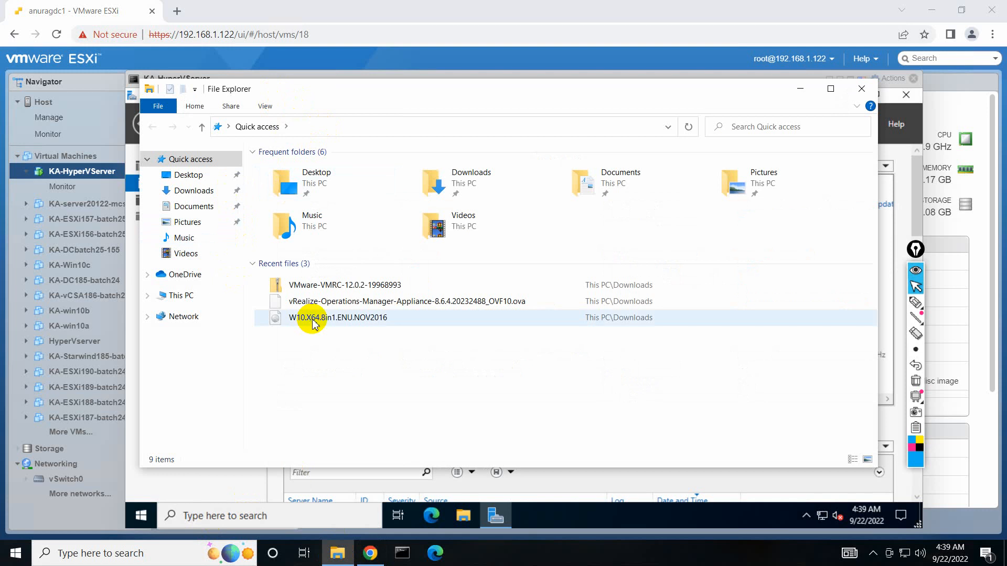
pyautogui.rightClick(312, 322)
pyautogui.click(341, 252)
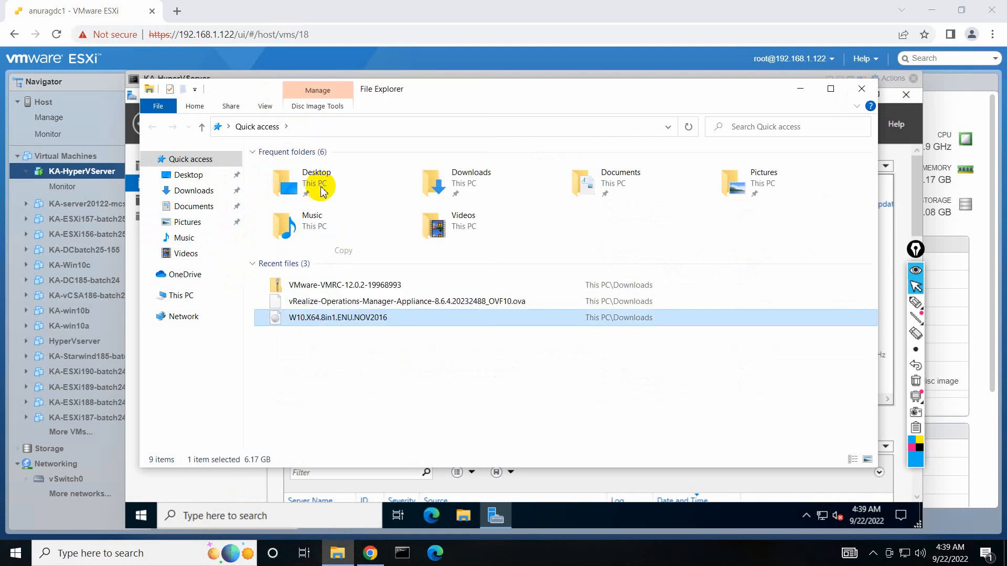
# Browse to \\192.168.1.111 and sign in with the administrator user name and password.
pyautogui.click(350, 134)
pyautogui.write('\\\\192.168.1')
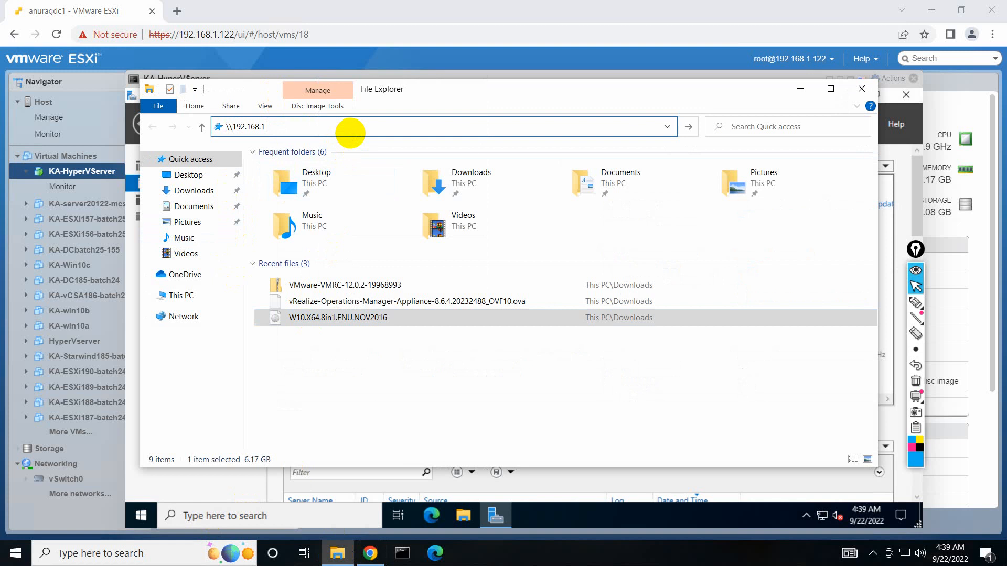
pyautogui.write('.111')
pyautogui.press('Return')
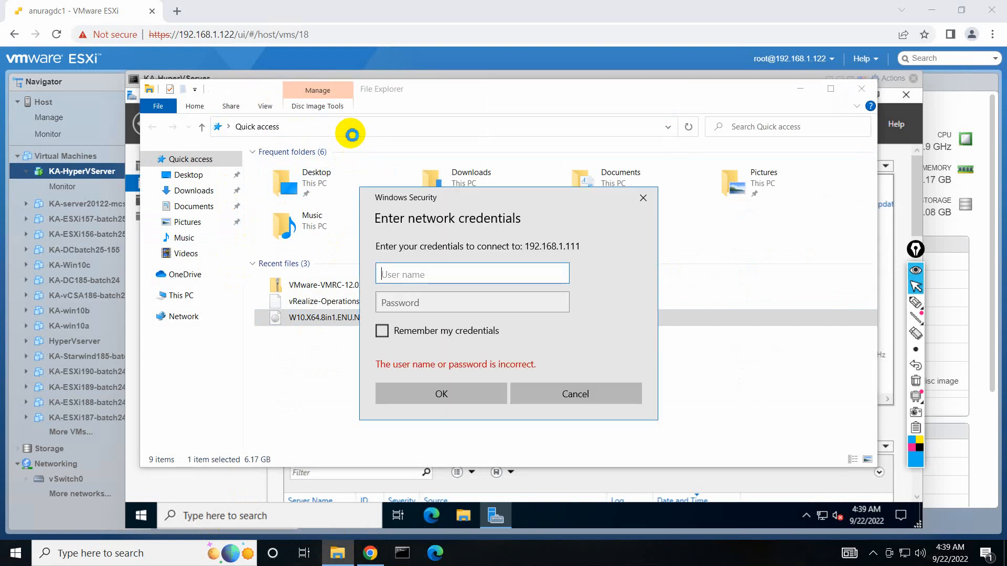
pyautogui.write('administraotr')
pyautogui.press('Tab')
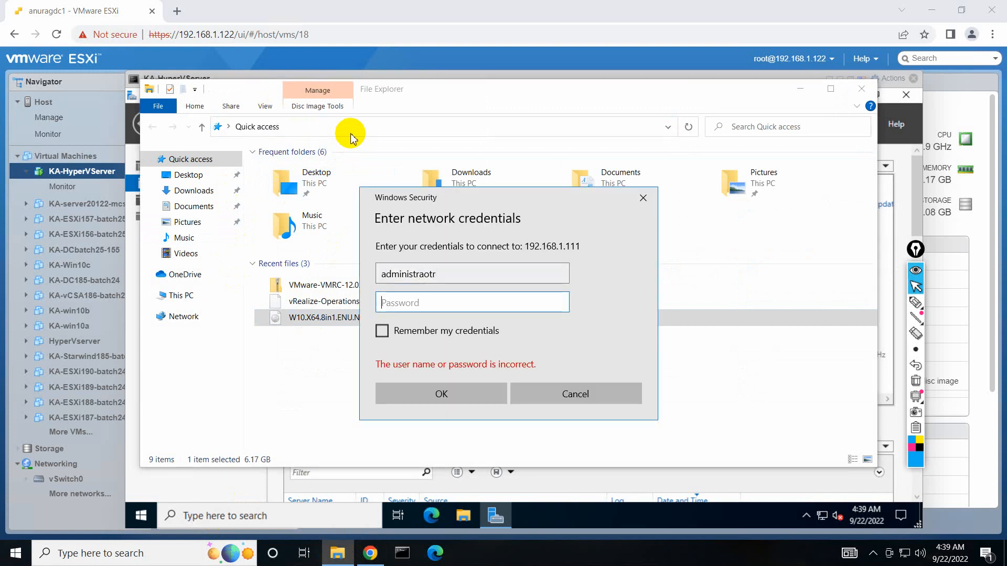
pyautogui.write('•')
pyautogui.hotkey('shift', 'Tab')
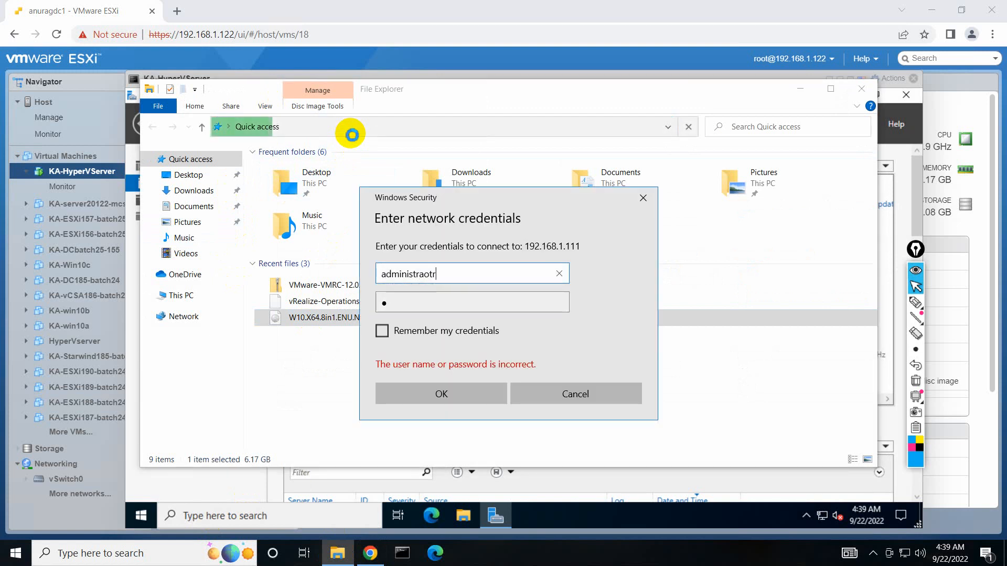
pyautogui.press('BackSpace')
pyautogui.write('or')
pyautogui.press('Tab')
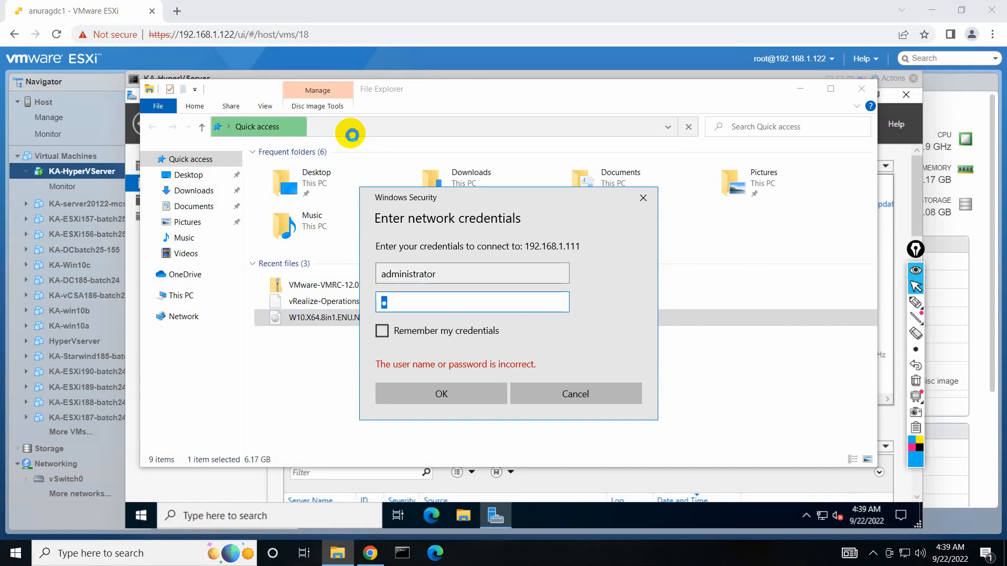
pyautogui.write('••••••••')
pyautogui.press('Return')
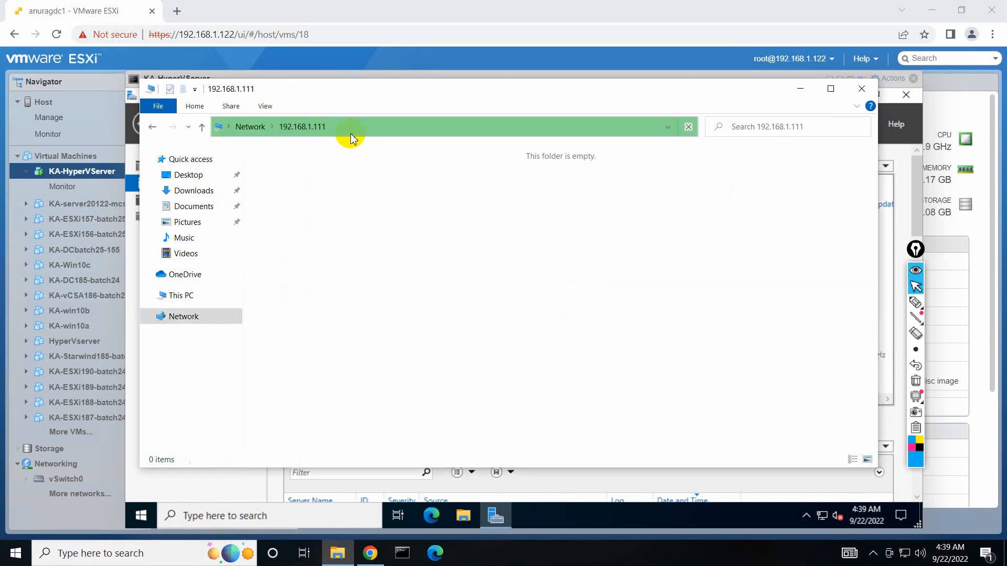
# Open the \\192.168.1.111\c$ share, correcting the mistyped path.
pyautogui.click(420, 129)
pyautogui.click(430, 130)
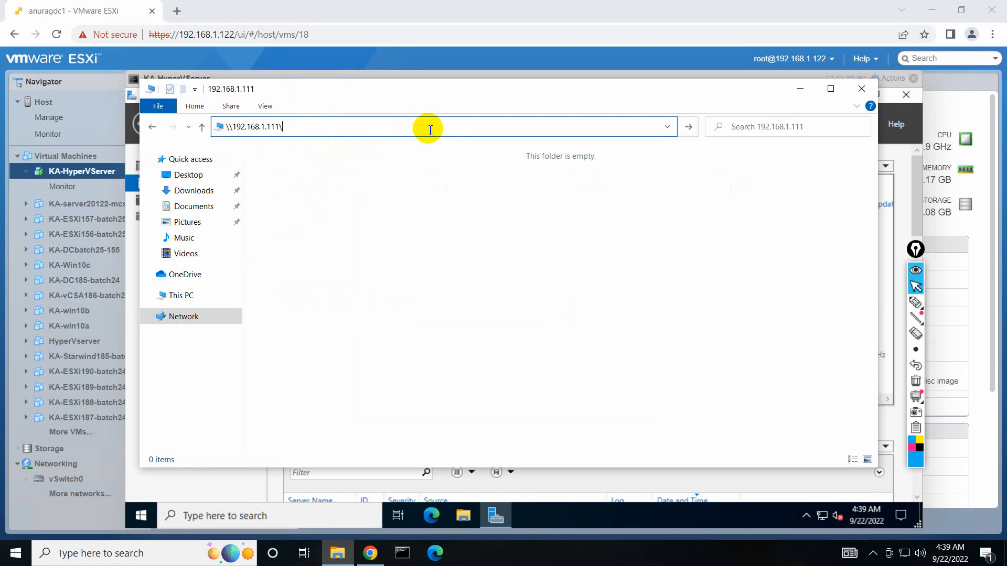
pyautogui.write('\\cR')
pyautogui.press('Return')
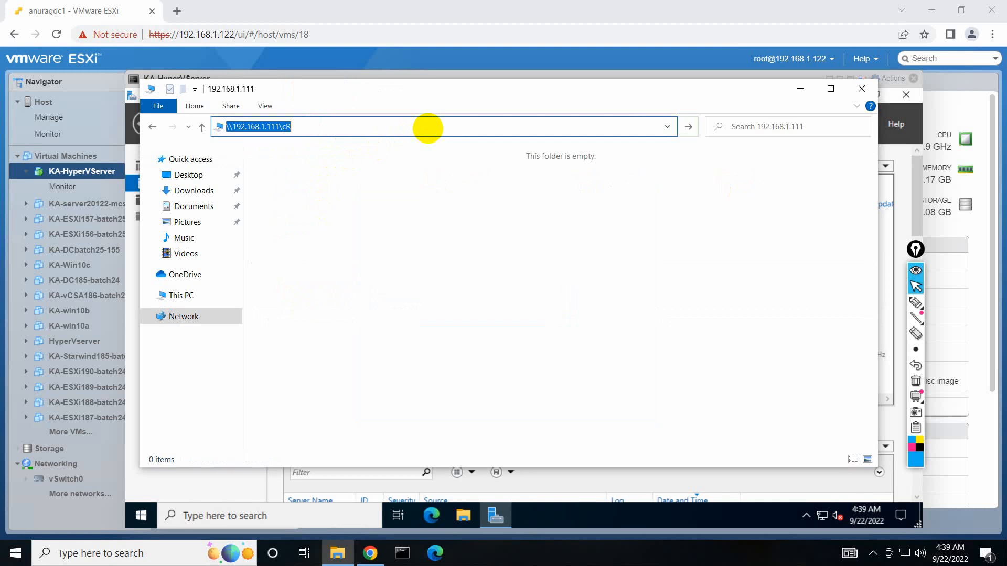
pyautogui.click(430, 130)
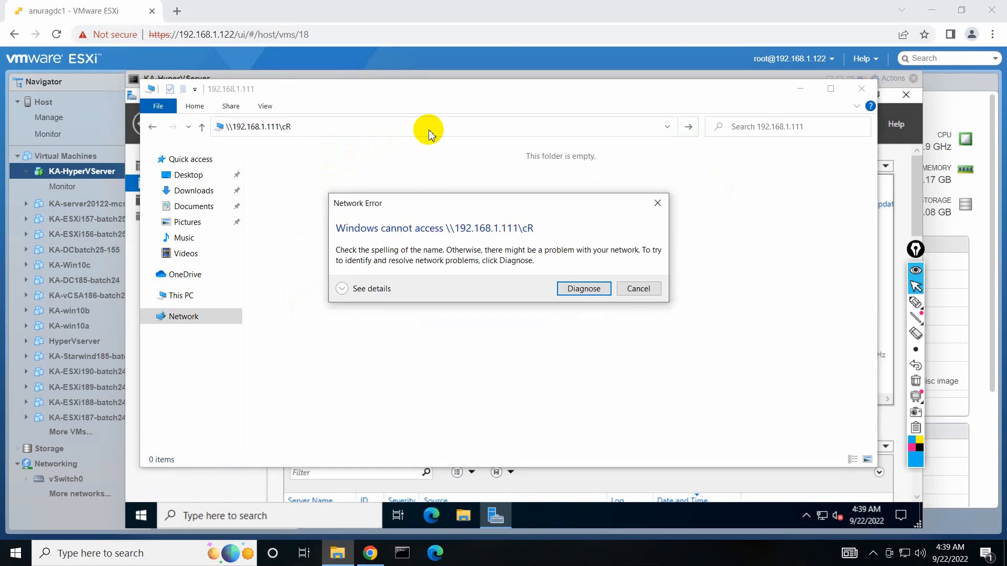
pyautogui.click(621, 289)
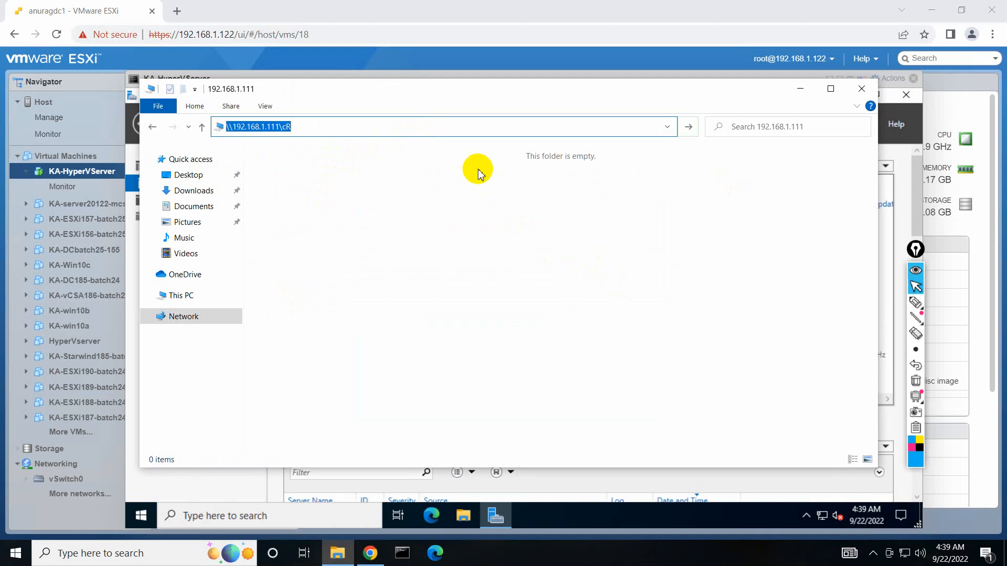
pyautogui.click(513, 124)
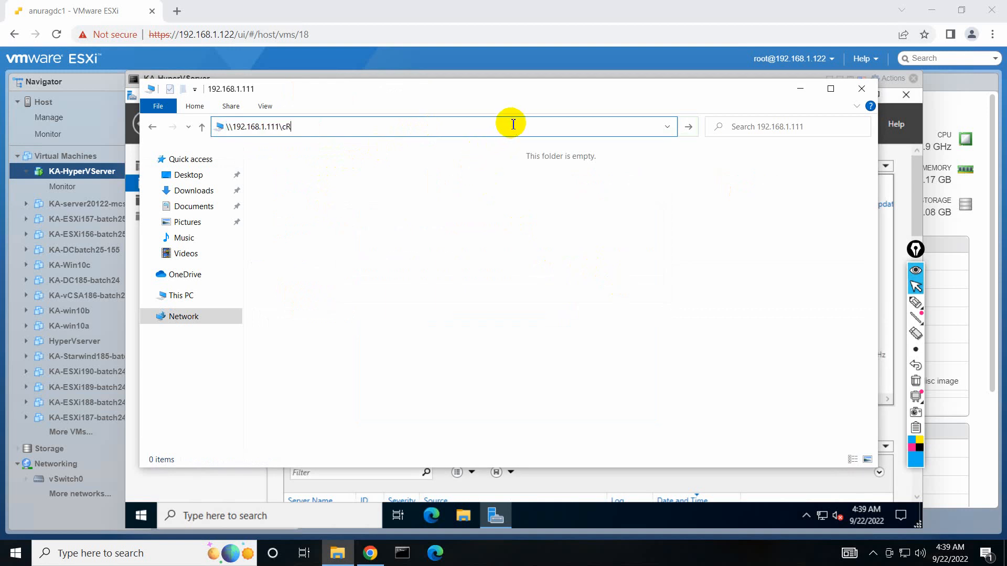
pyautogui.write('$')
pyautogui.press('Return')
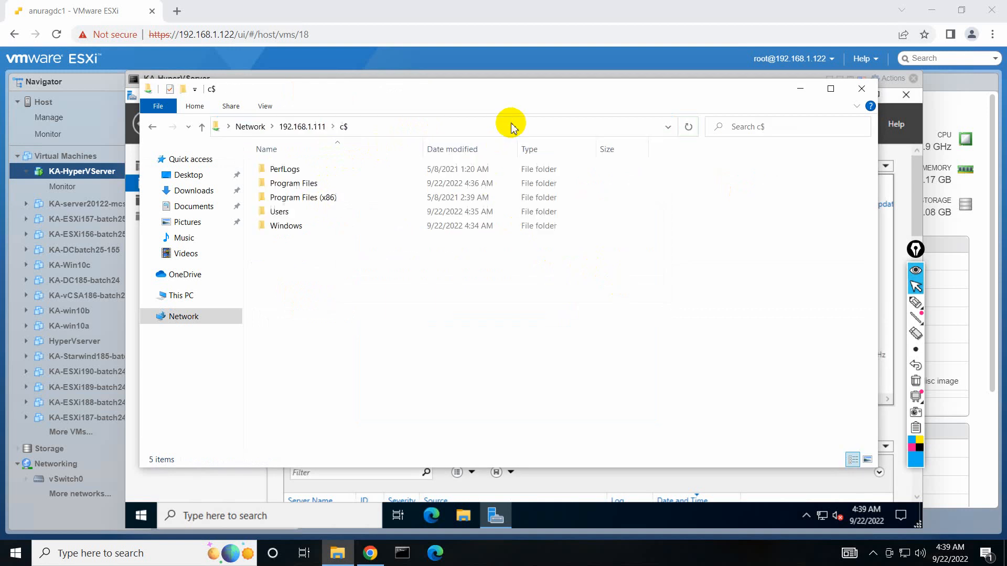
# Create a new folder named isoimages in the c$ share and open it.
pyautogui.rightClick(309, 331)
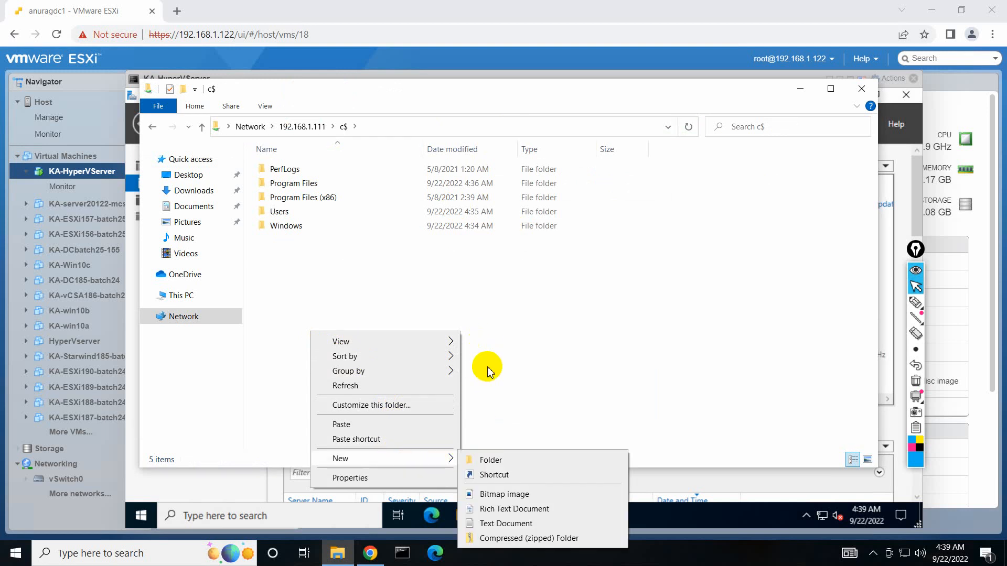
pyautogui.click(493, 460)
pyautogui.write('isoimages')
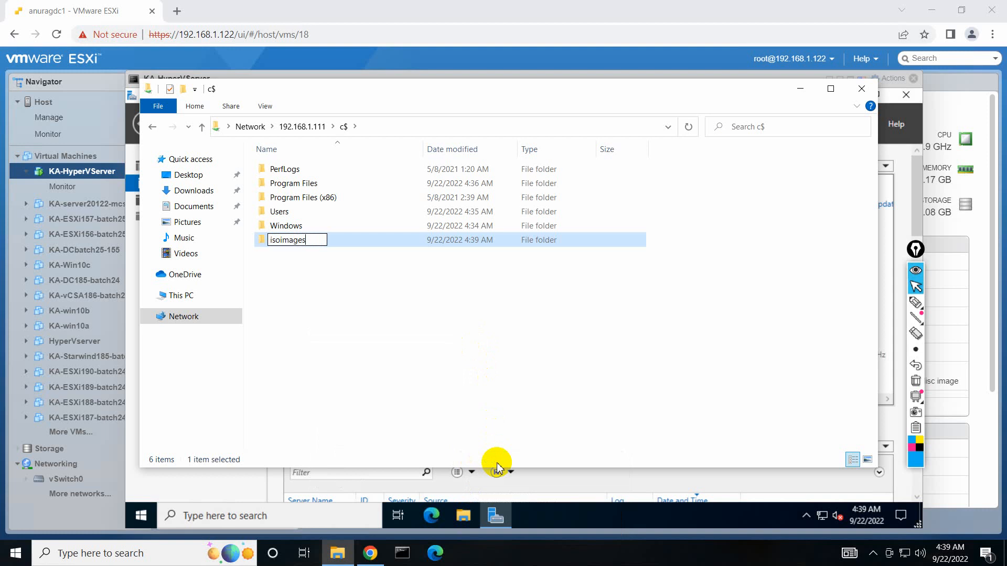
pyautogui.press('Return')
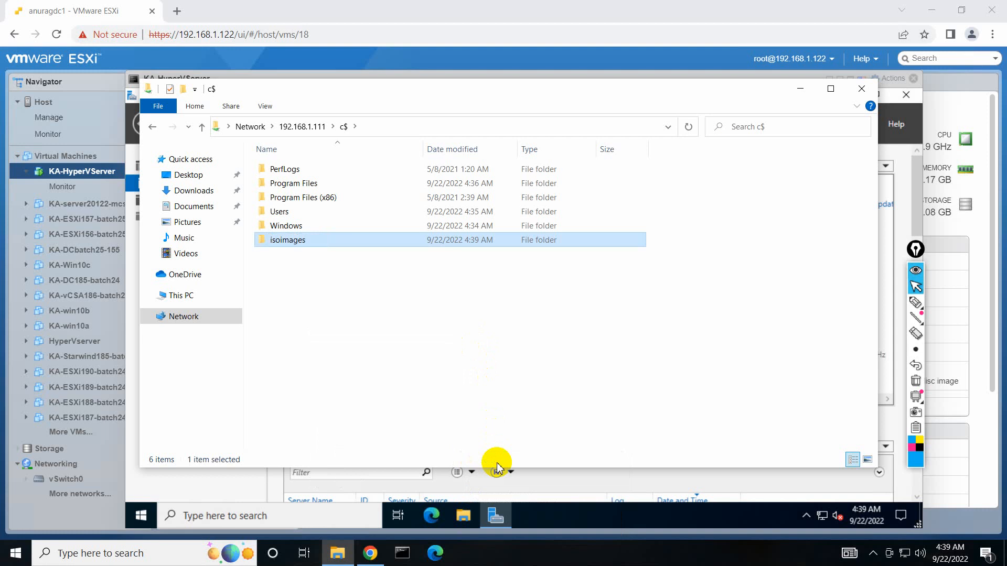
pyautogui.click(292, 249)
pyautogui.doubleClick(292, 249)
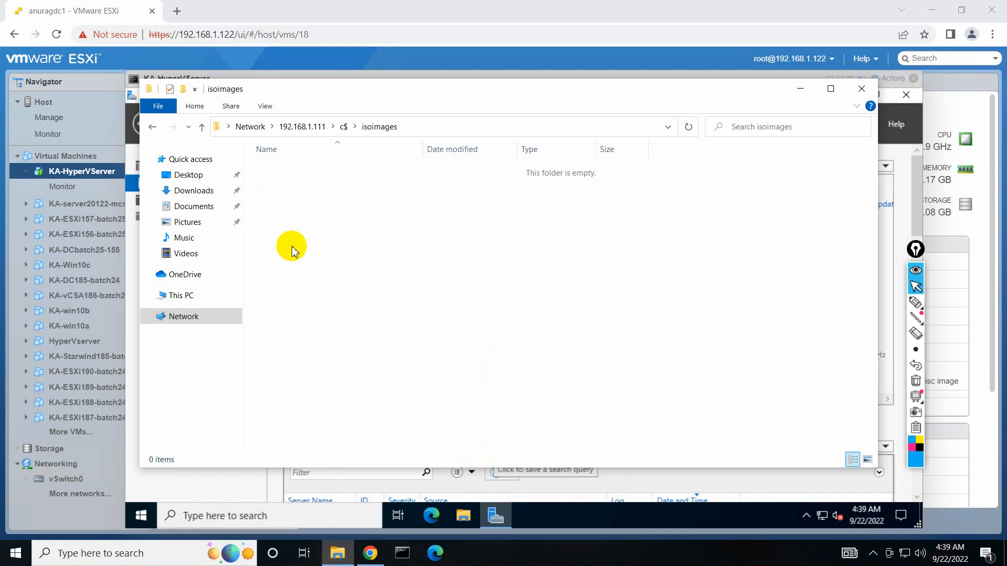
# Paste the W10 disc image into isoimages and close the folder window.
pyautogui.rightClick(333, 305)
pyautogui.click(356, 350)
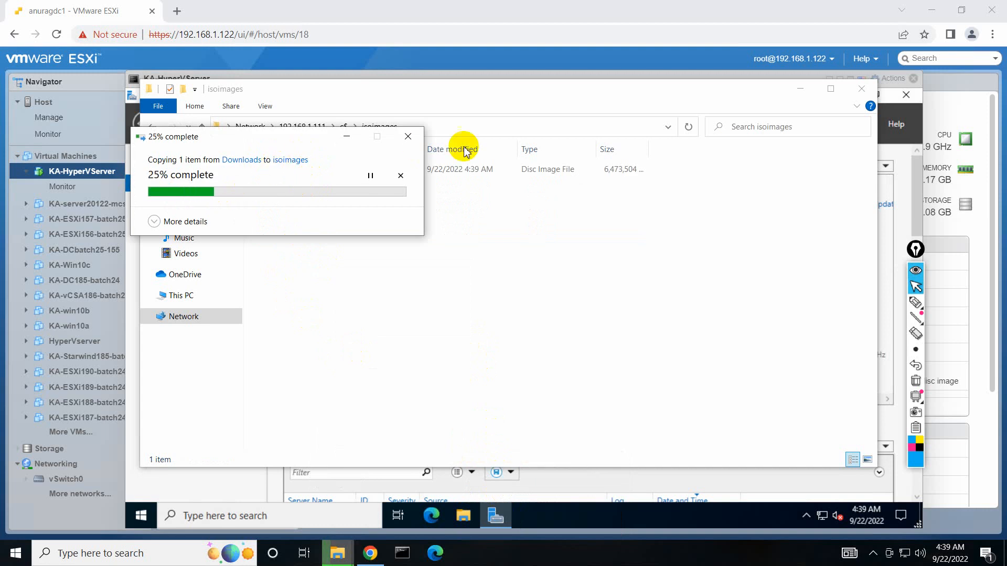
pyautogui.click(341, 168)
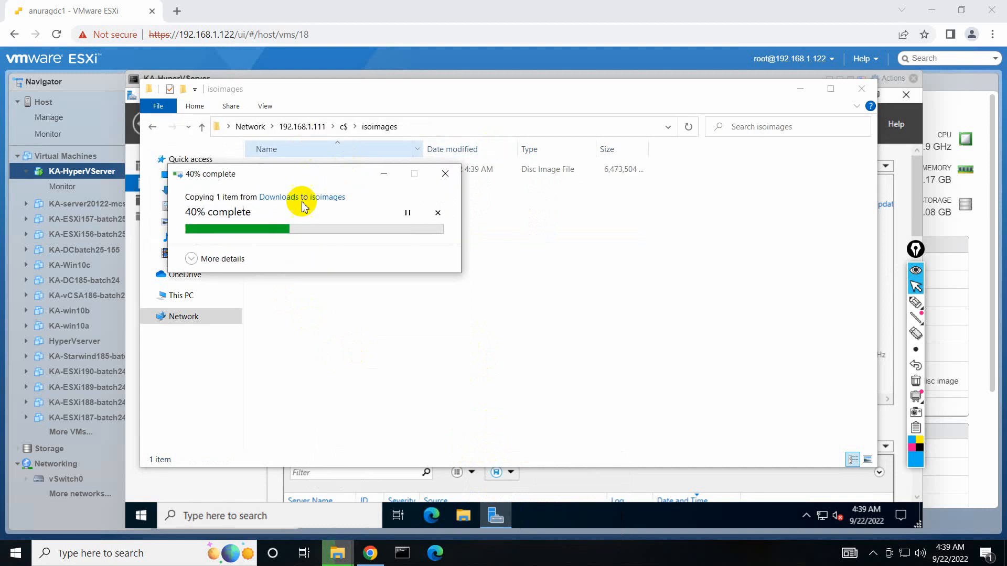
pyautogui.click(863, 90)
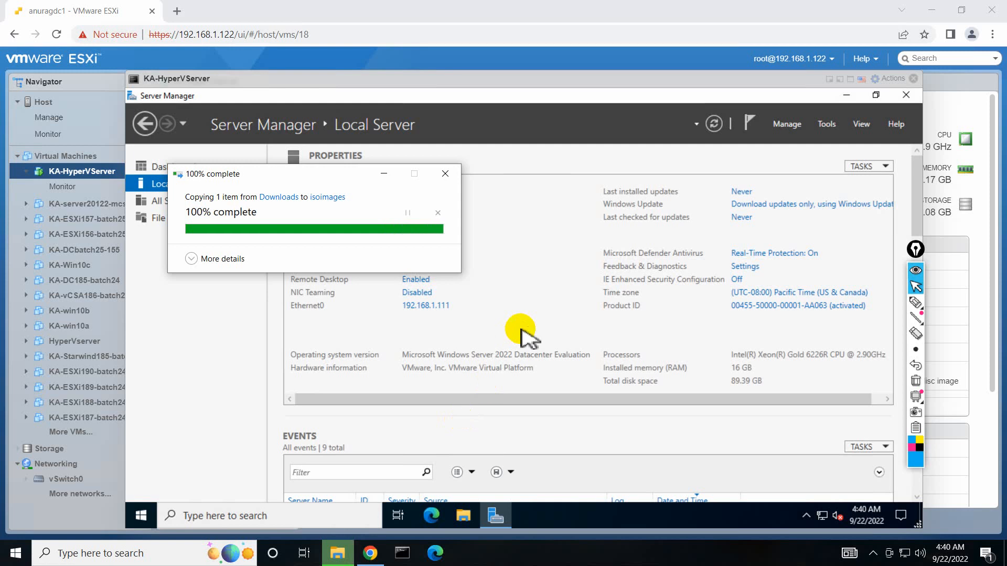
pyautogui.click(915, 303)
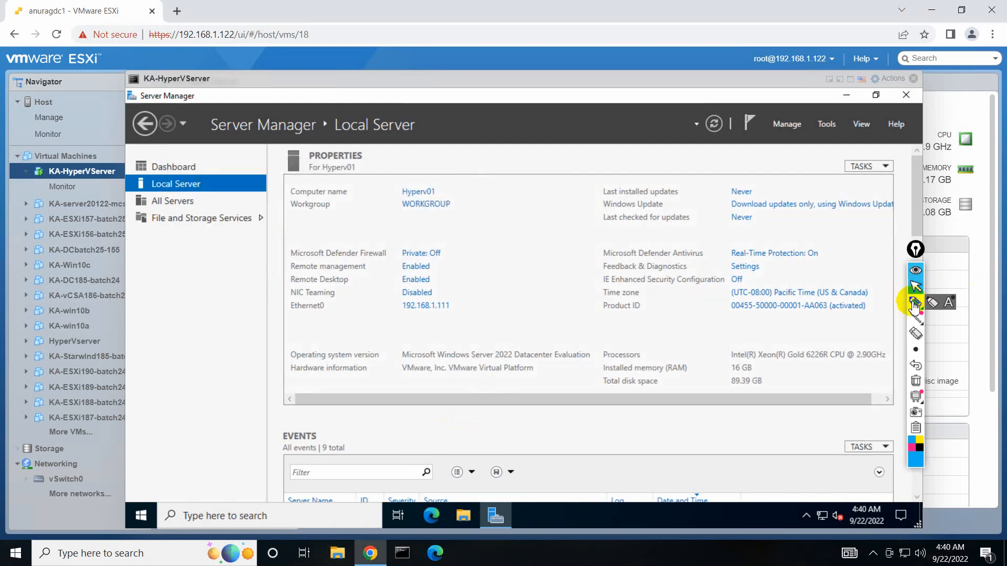
pyautogui.moveTo(437, 232)
pyautogui.mouseDown()
pyautogui.moveTo(307, 239)
pyautogui.moveTo(286, 293)
pyautogui.moveTo(292, 332)
pyautogui.moveTo(476, 331)
pyautogui.moveTo(425, 228)
pyautogui.moveTo(385, 234)
pyautogui.mouseUp()
pyautogui.moveTo(273, 284)
pyautogui.mouseDown()
pyautogui.moveTo(228, 309)
pyautogui.moveTo(247, 310)
pyautogui.mouseUp()
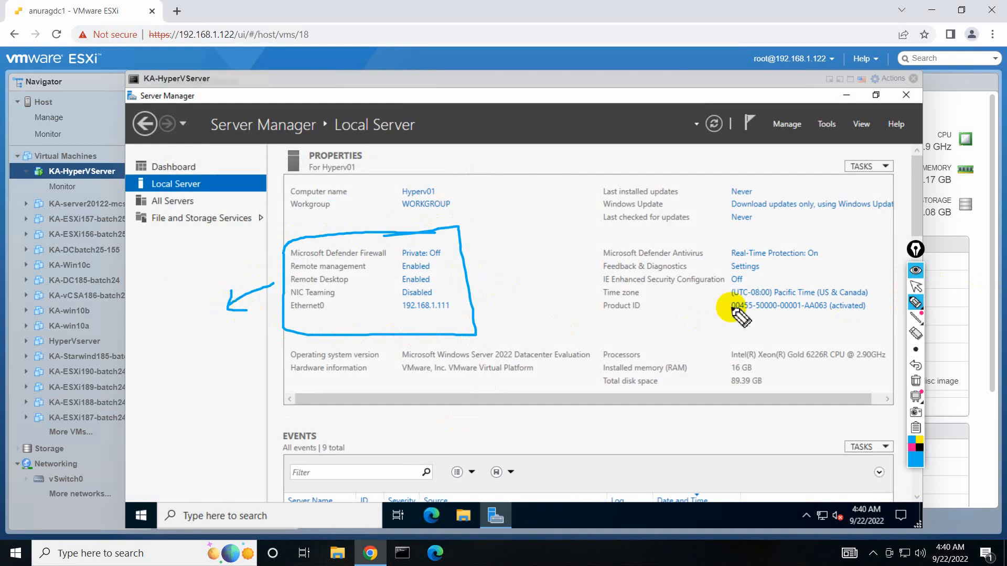
pyautogui.click(915, 451)
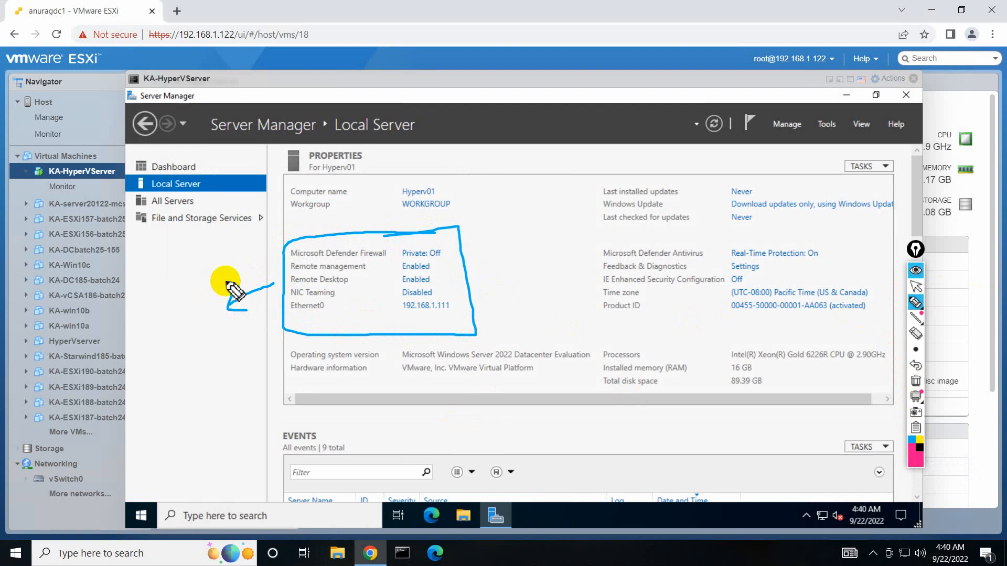
pyautogui.moveTo(232, 269)
pyautogui.mouseDown()
pyautogui.moveTo(236, 333)
pyautogui.moveTo(268, 270)
pyautogui.moveTo(242, 265)
pyautogui.mouseUp()
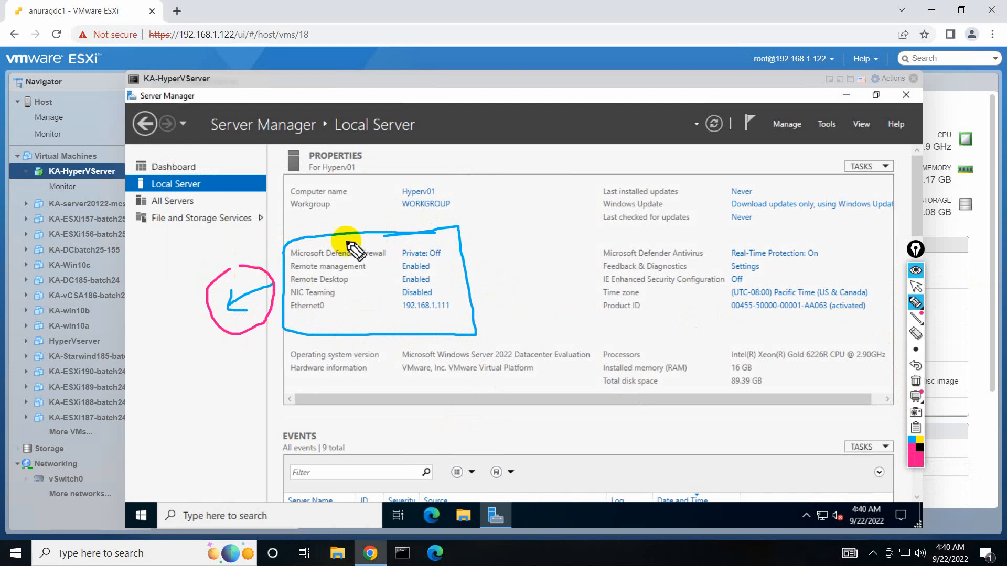
pyautogui.click(917, 381)
pyautogui.click(916, 287)
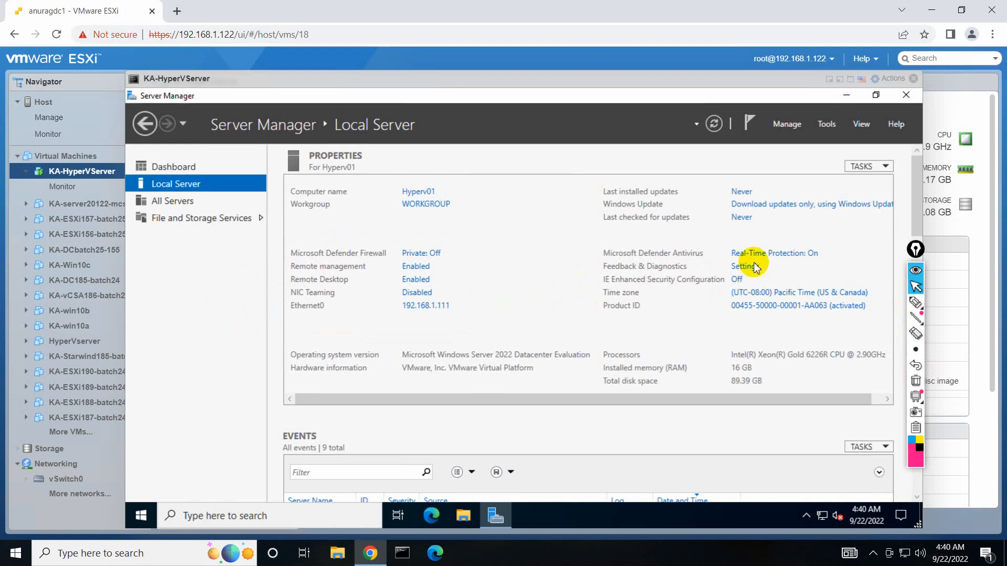
pyautogui.click(915, 251)
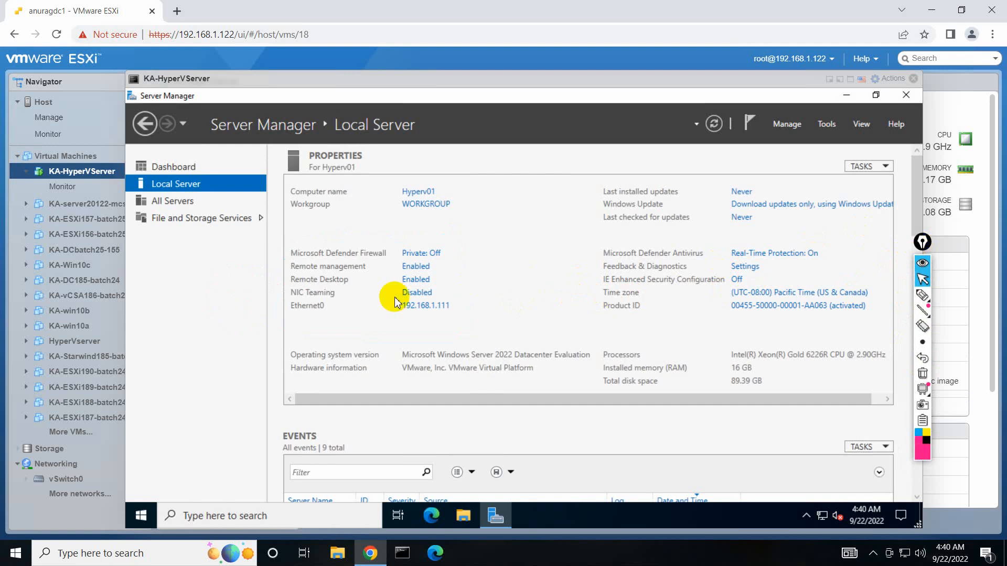
# Launch Add Roles and Features and select the Hyper-V role with its management tools.
pyautogui.click(788, 125)
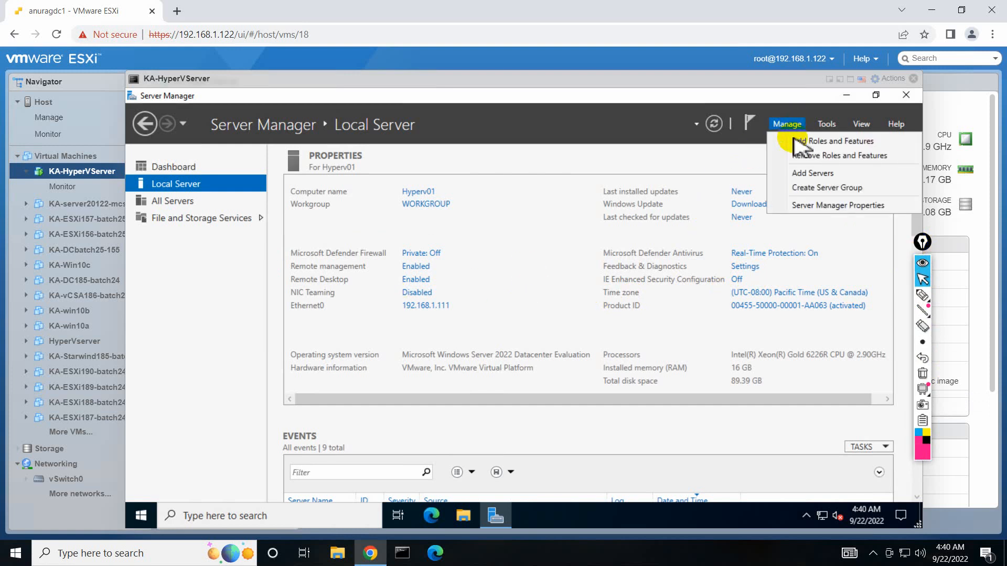
pyautogui.click(800, 140)
pyautogui.click(276, 253)
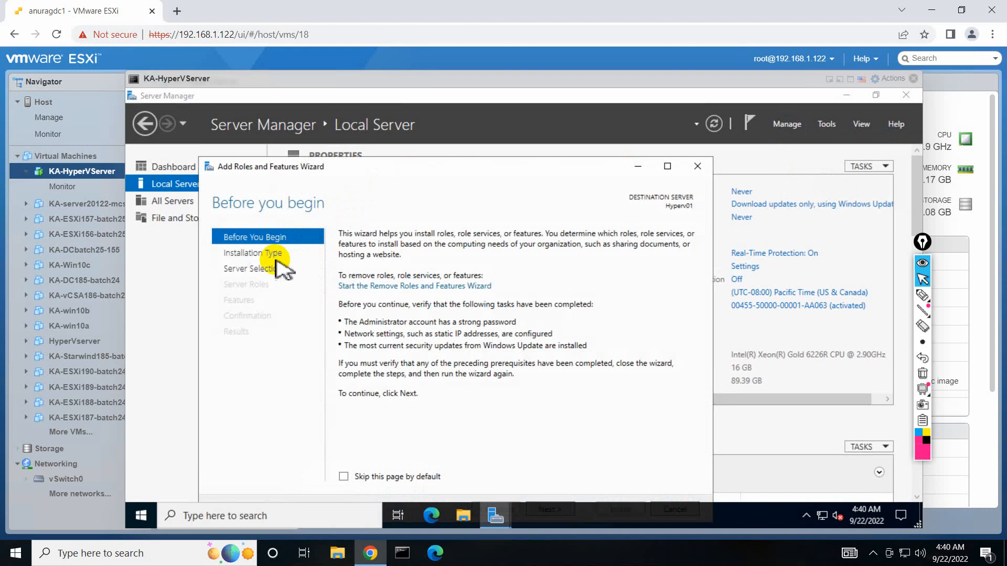
pyautogui.click(276, 268)
pyautogui.doubleClick(378, 168)
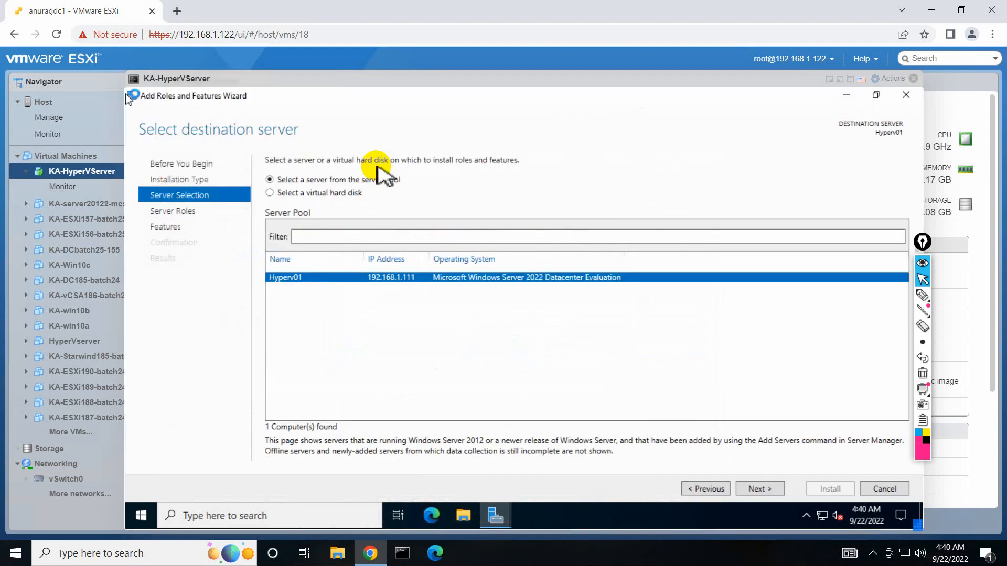
pyautogui.click(210, 211)
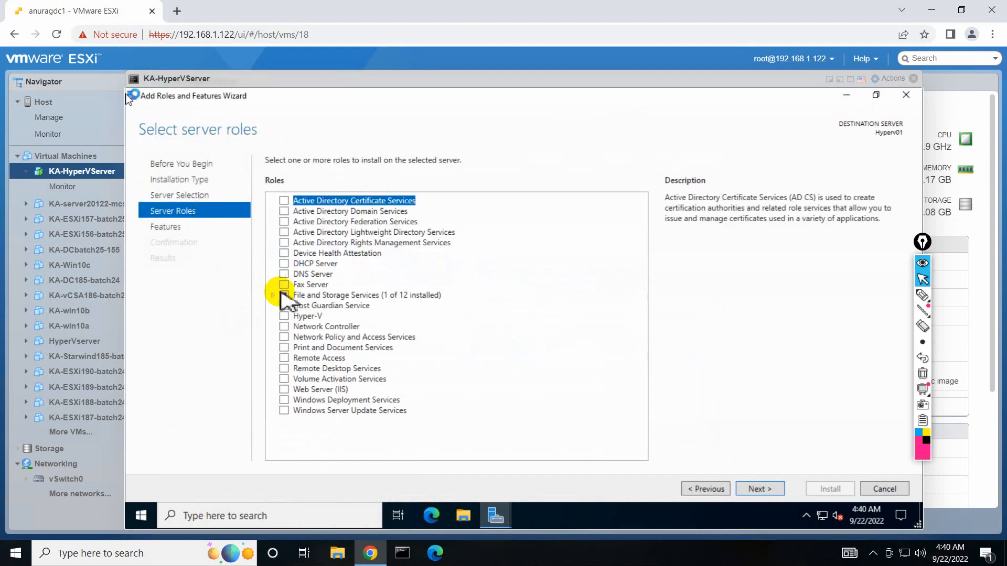
pyautogui.click(286, 316)
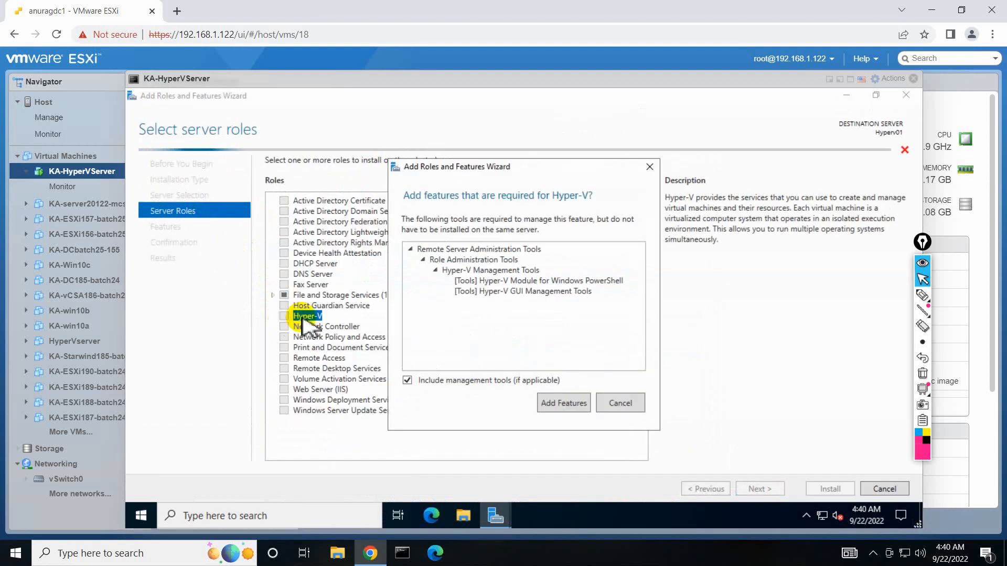
pyautogui.click(556, 404)
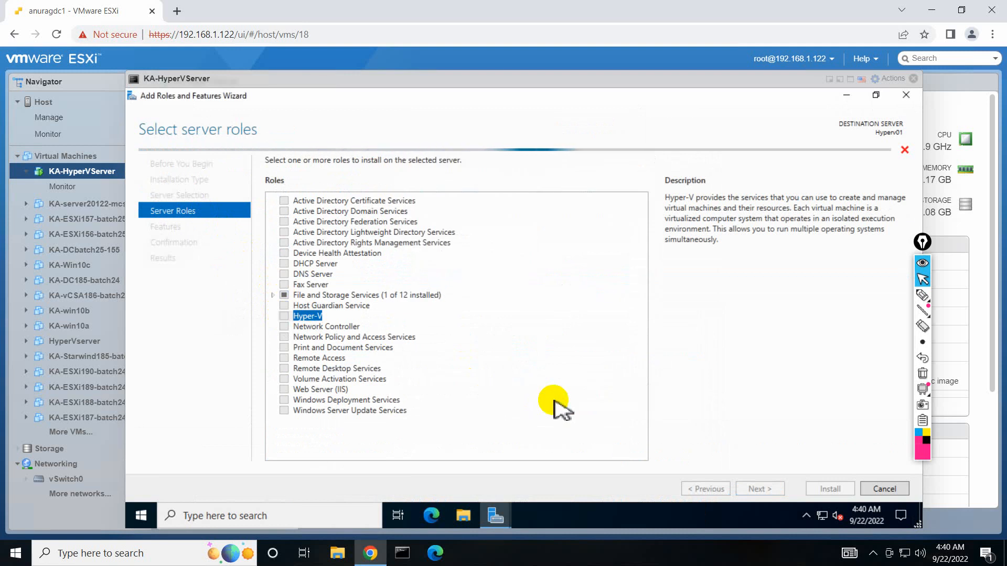
# Keep the default Hyper-V wizard settings, allow automatic restarts, and start the installation.
pyautogui.click(750, 490)
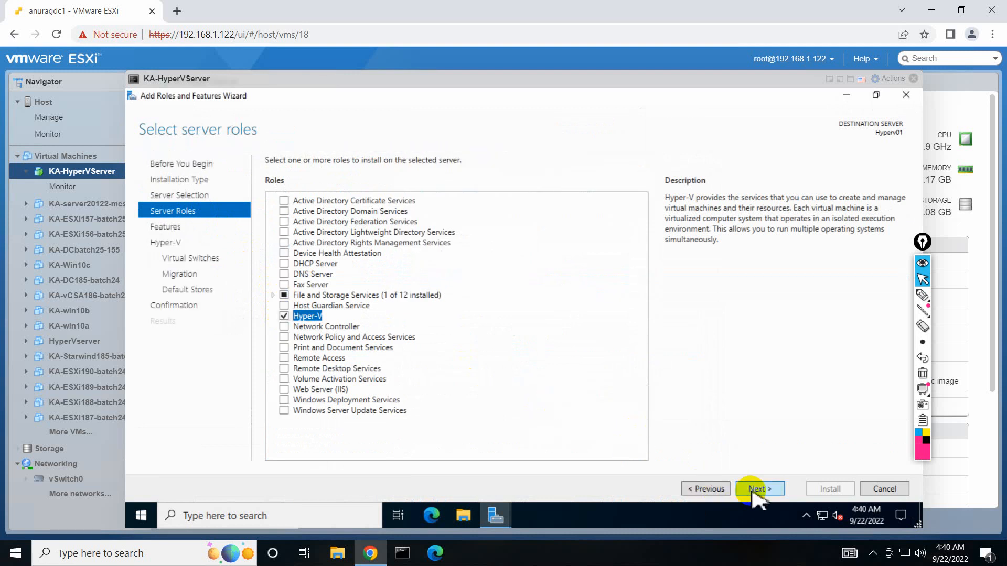
pyautogui.click(754, 490)
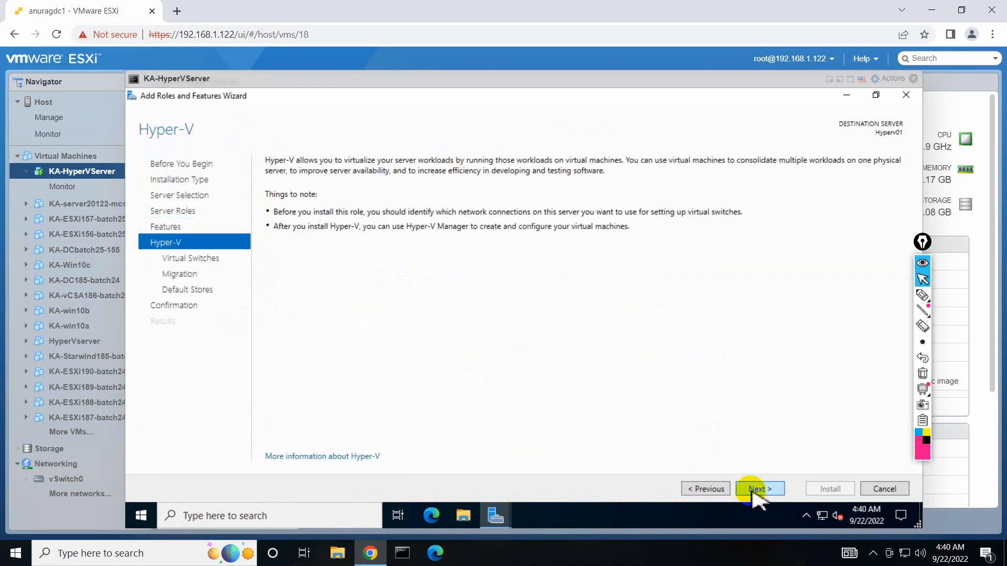
pyautogui.click(754, 490)
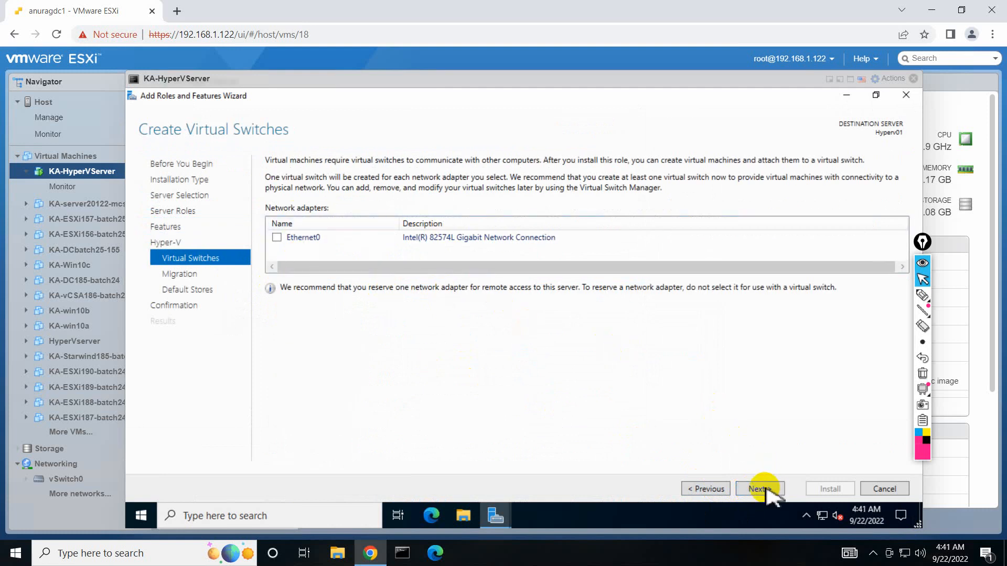
pyautogui.click(765, 489)
pyautogui.click(759, 489)
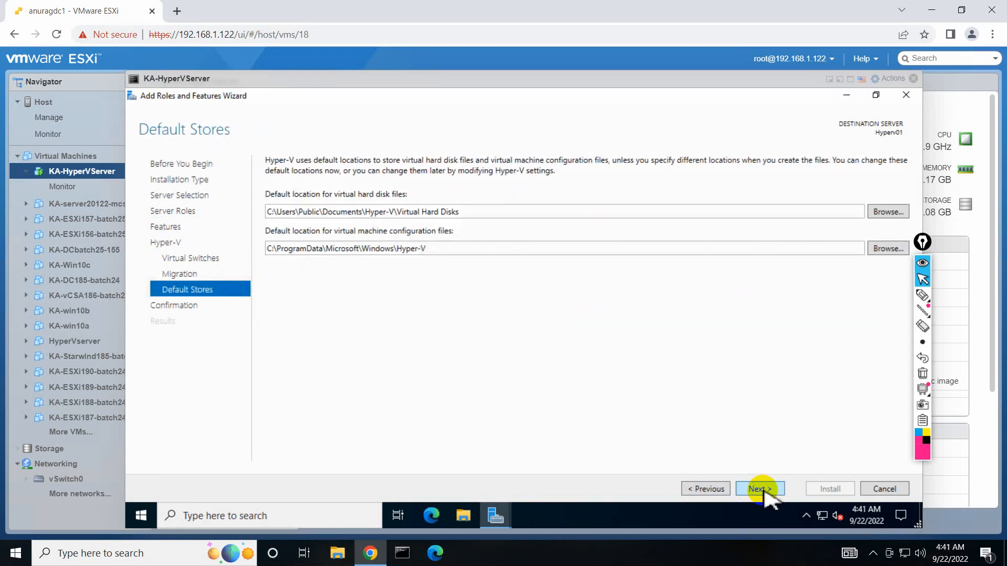
pyautogui.click(759, 489)
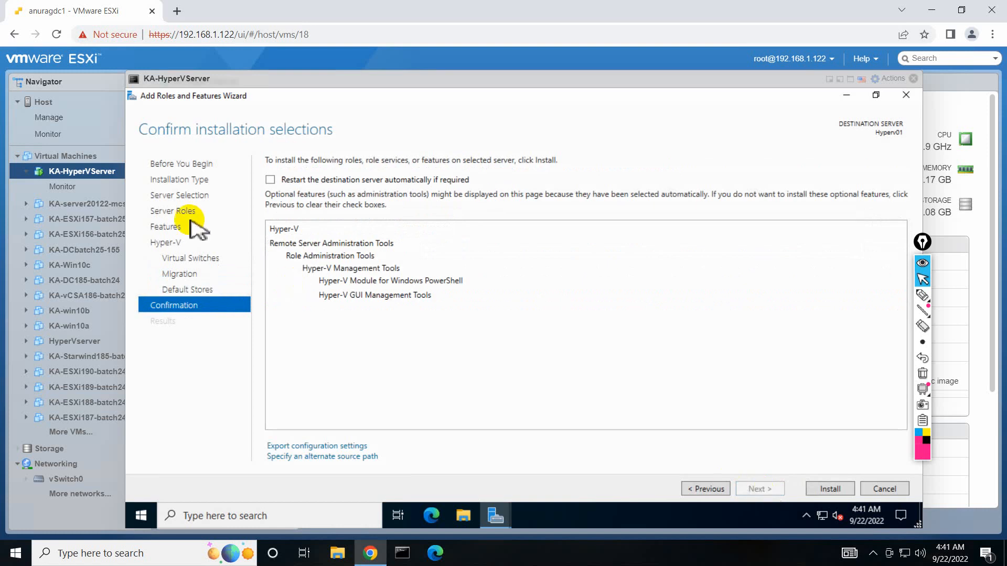
pyautogui.click(270, 179)
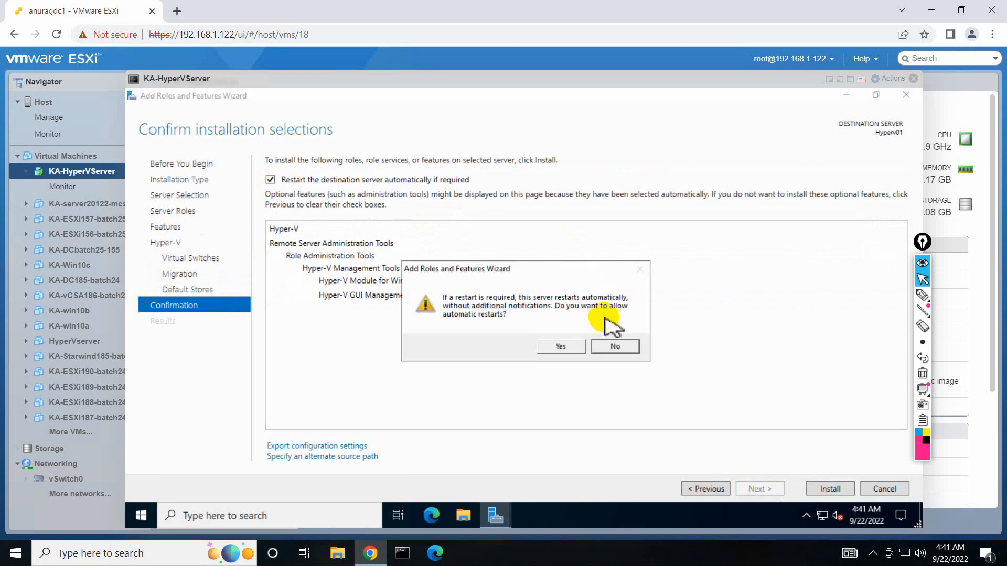
pyautogui.click(577, 345)
pyautogui.click(829, 489)
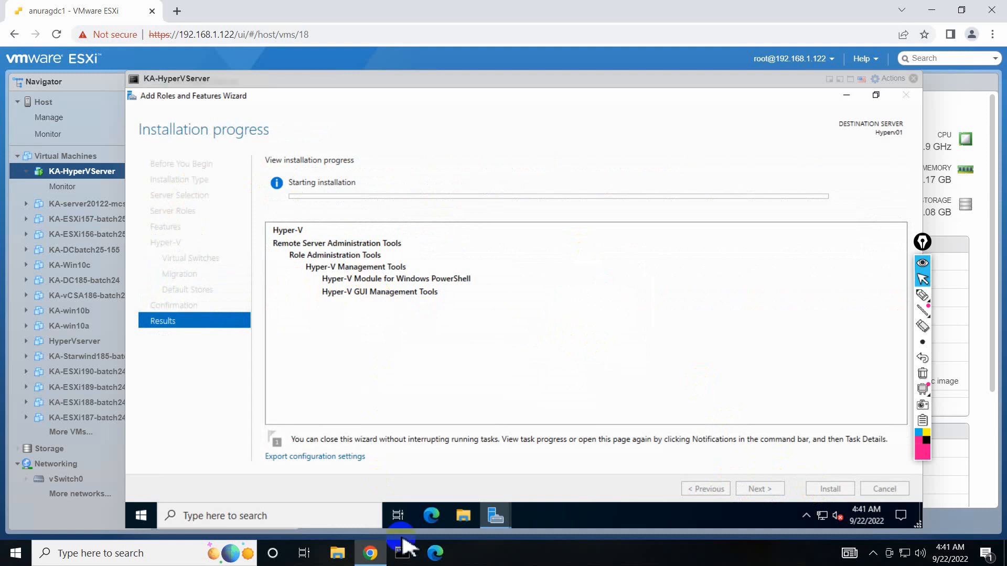
pyautogui.moveTo(529, 7)
pyautogui.click(632, 10)
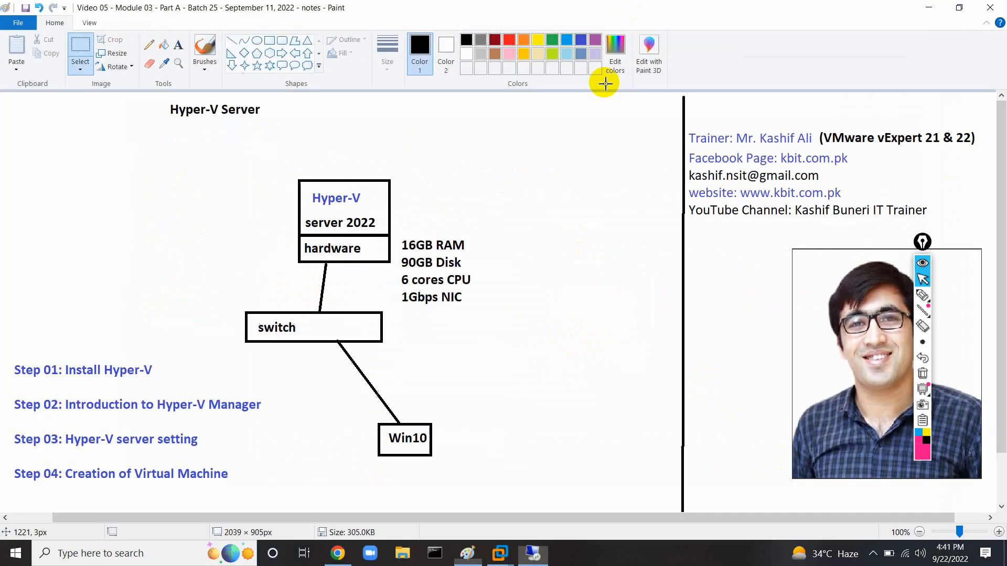
pyautogui.click(922, 295)
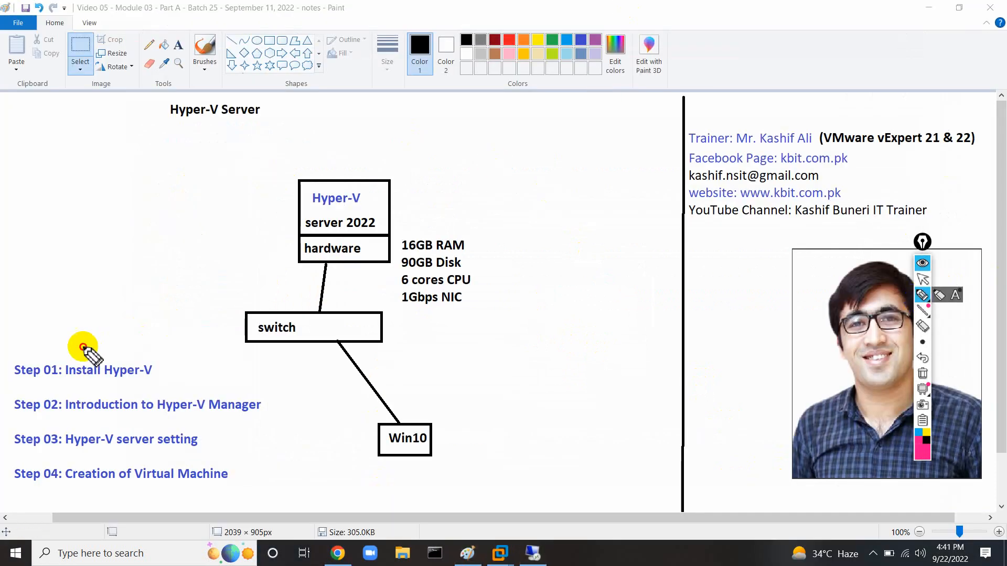
pyautogui.moveTo(83, 348)
pyautogui.mouseDown()
pyautogui.moveTo(16, 371)
pyautogui.moveTo(131, 386)
pyautogui.moveTo(96, 340)
pyautogui.moveTo(61, 349)
pyautogui.mouseUp()
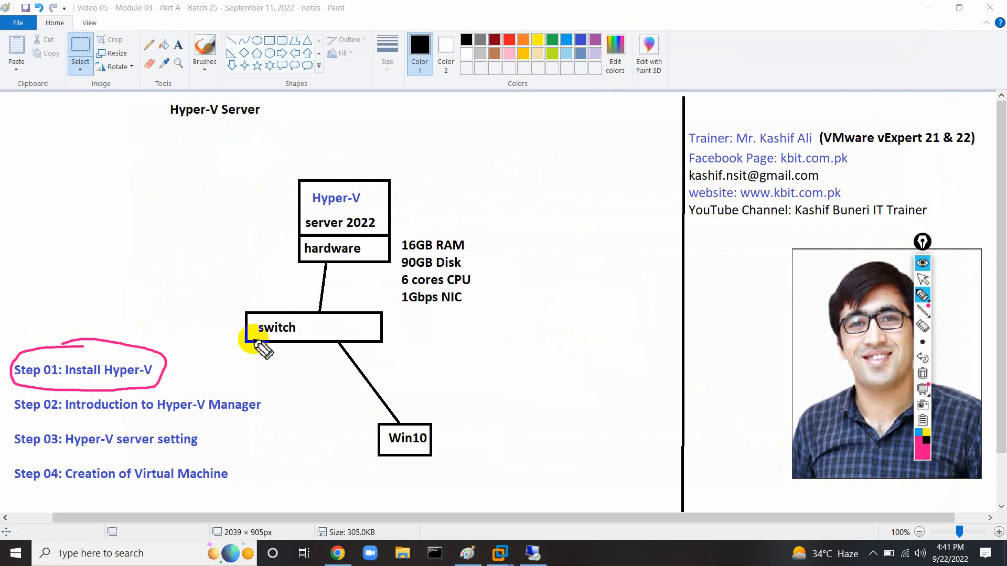
pyautogui.moveTo(329, 156)
pyautogui.mouseDown()
pyautogui.moveTo(251, 212)
pyautogui.moveTo(299, 288)
pyautogui.moveTo(466, 328)
pyautogui.moveTo(411, 155)
pyautogui.moveTo(314, 157)
pyautogui.mouseUp()
pyautogui.moveTo(279, 228)
pyautogui.mouseDown()
pyautogui.moveTo(240, 246)
pyautogui.moveTo(269, 266)
pyautogui.mouseUp()
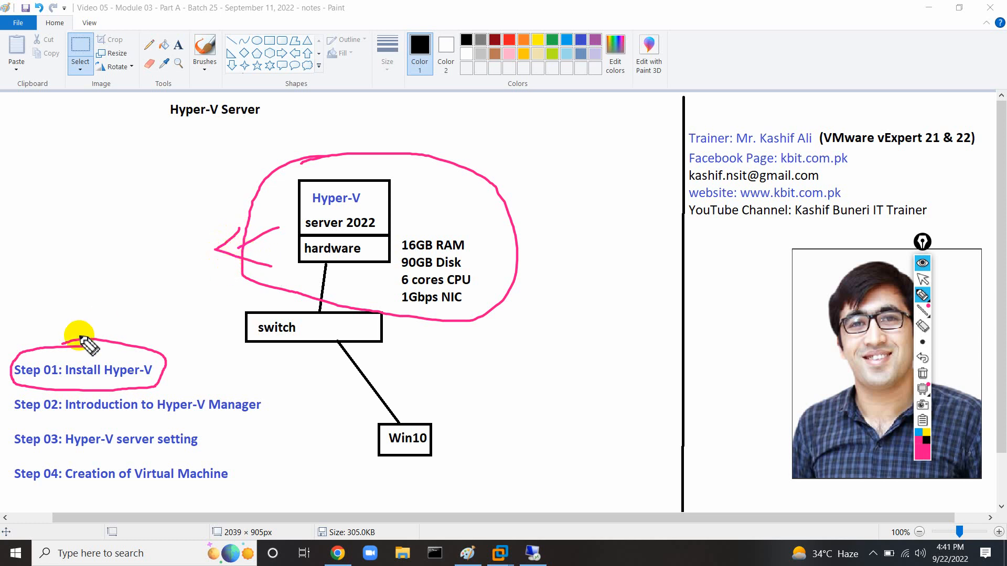
pyautogui.click(922, 374)
pyautogui.click(922, 279)
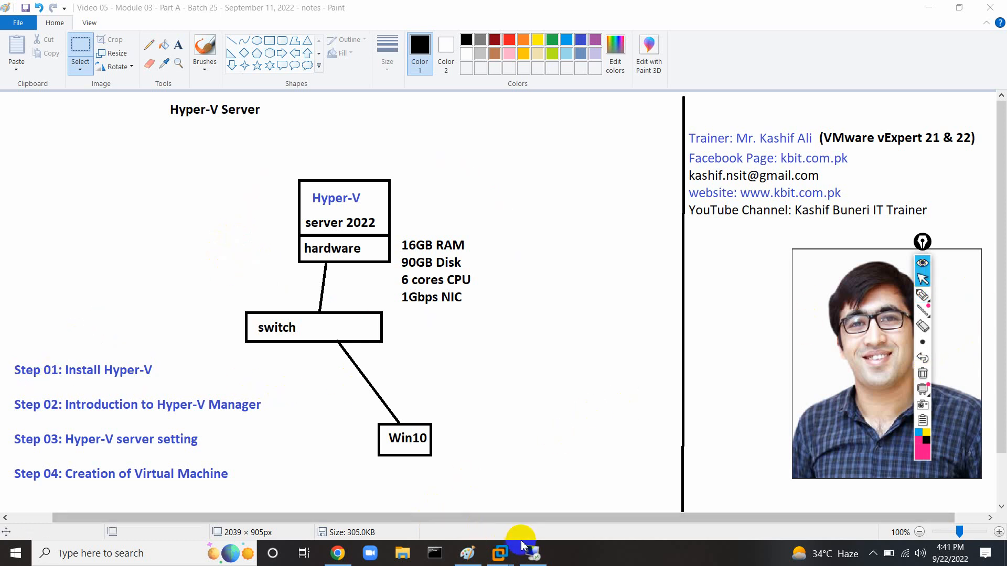
pyautogui.click(532, 552)
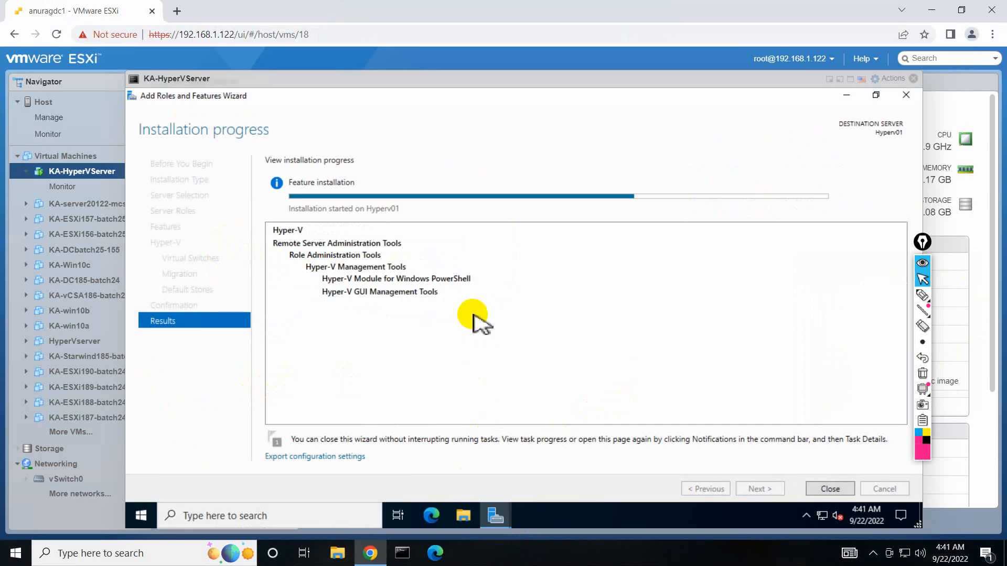
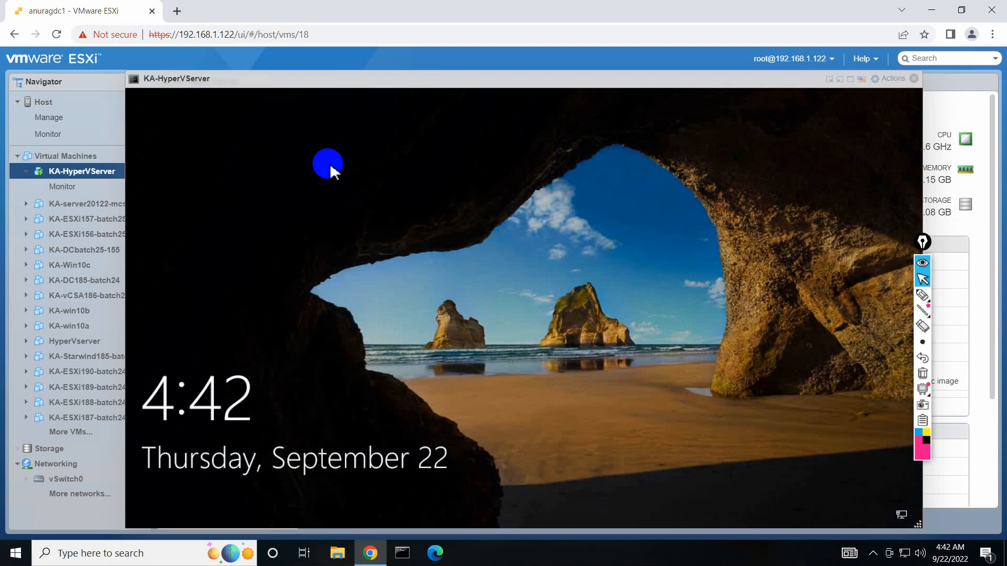
# Dismiss the lock screen and sign in as Administrator, retrying after an incorrect password.
pyautogui.click(385, 255)
pyautogui.click(458, 370)
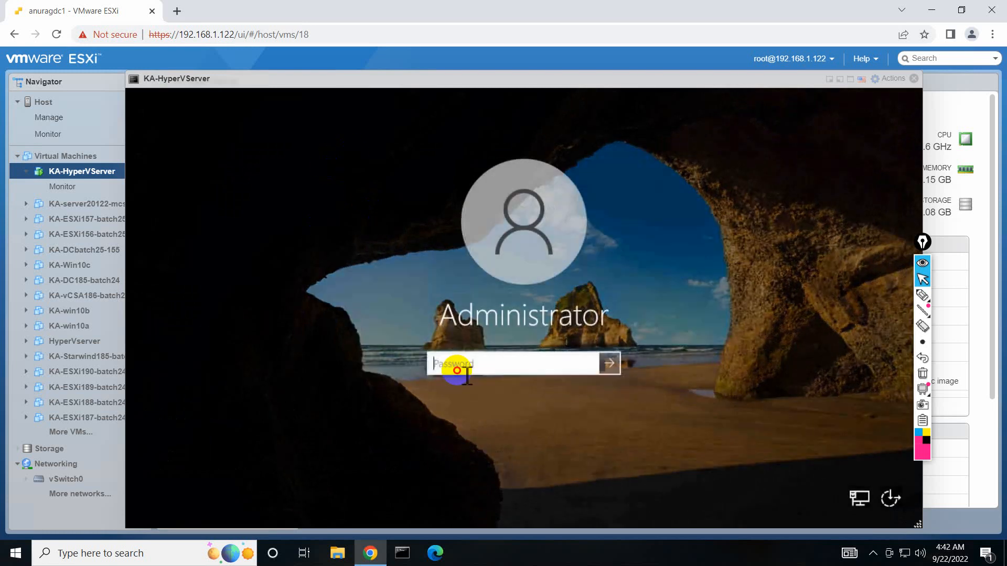
pyautogui.write('•')
pyautogui.press('Return')
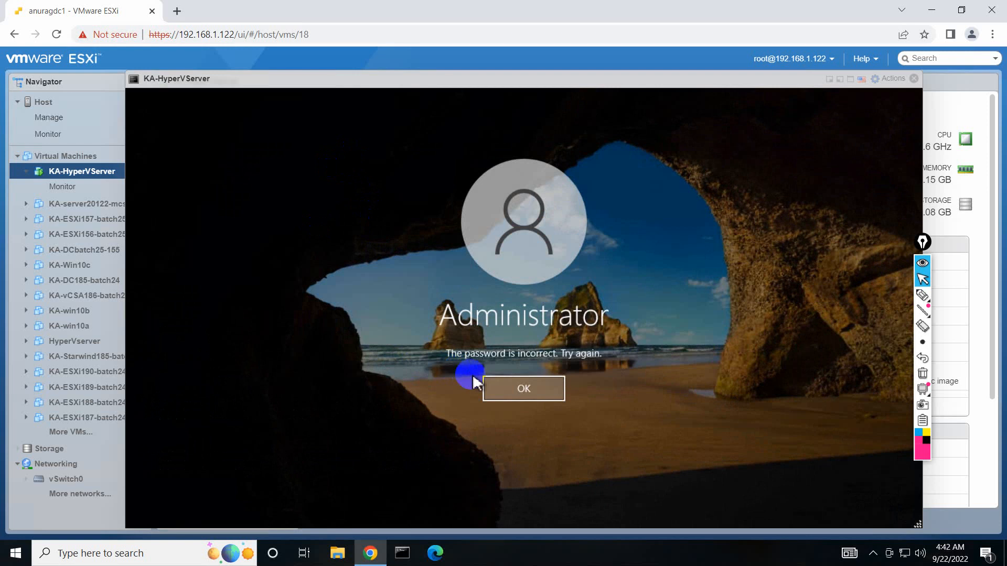
pyautogui.click(496, 389)
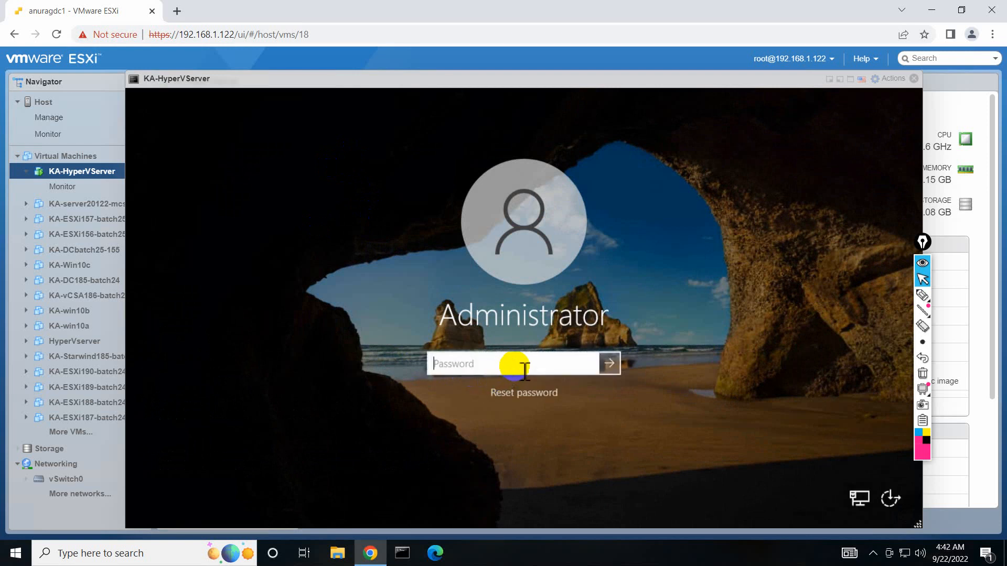
pyautogui.write('•')
pyautogui.press('Return')
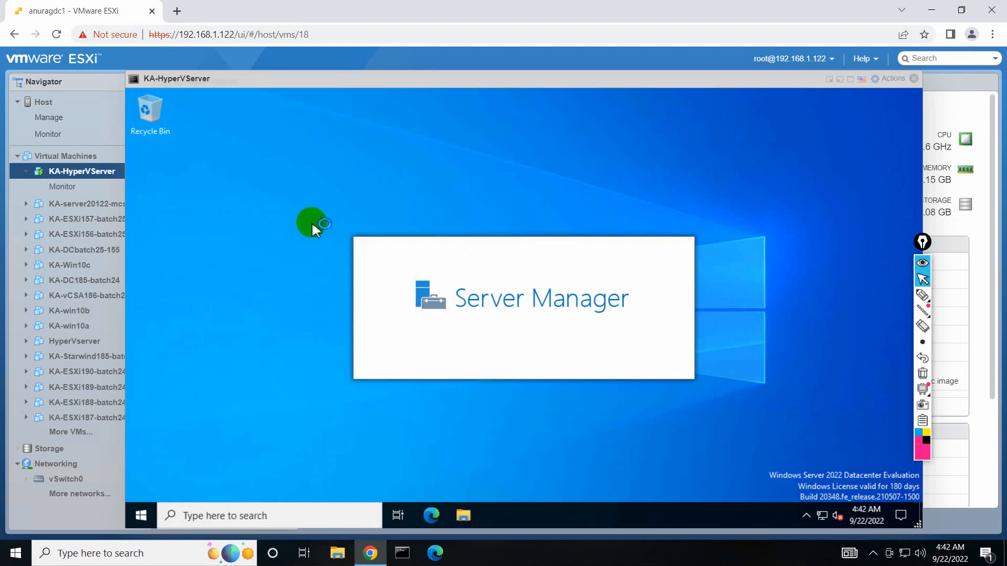
# Refresh the desktop and show Server Manager's Local Server page.
pyautogui.rightClick(265, 234)
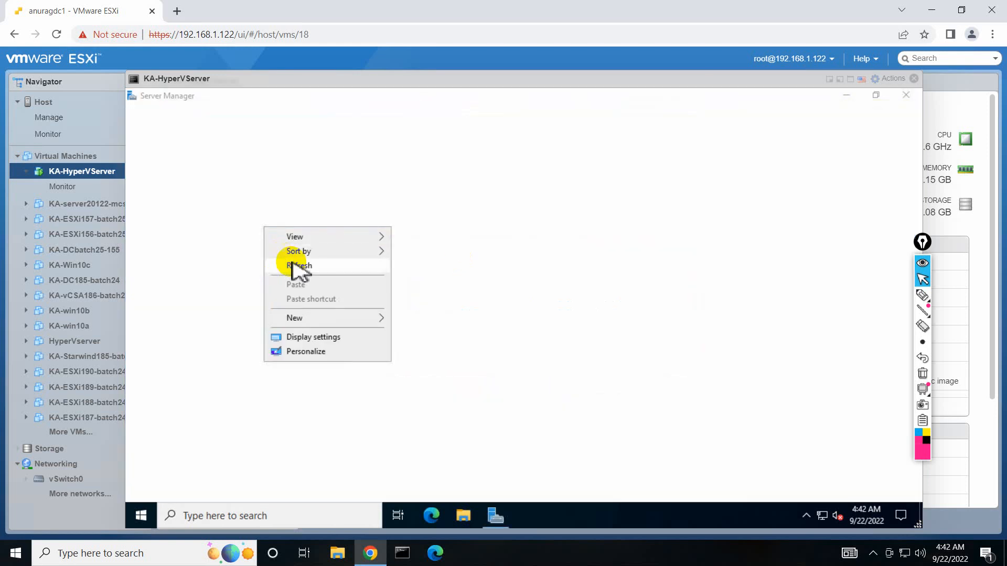
pyautogui.click(297, 269)
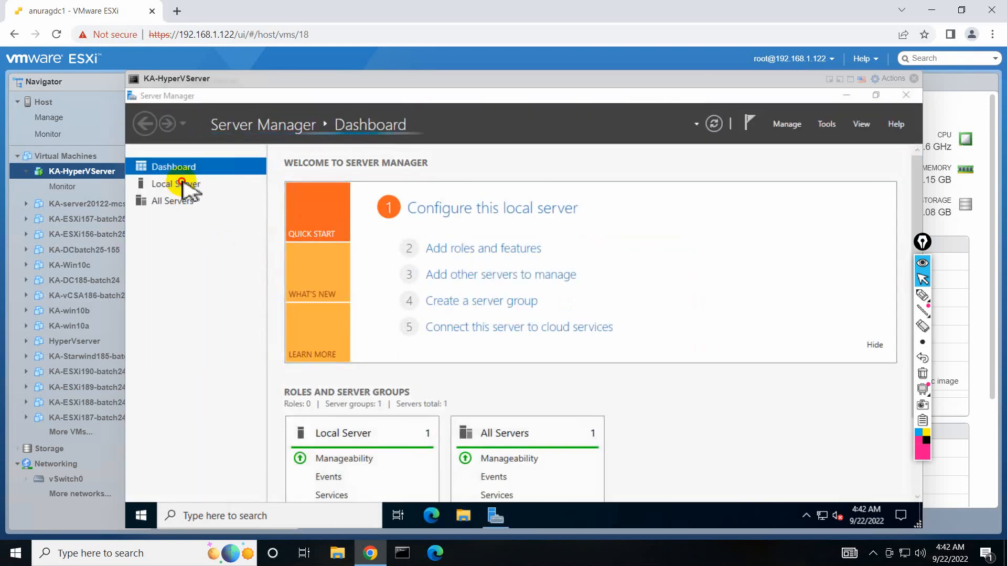
pyautogui.click(163, 185)
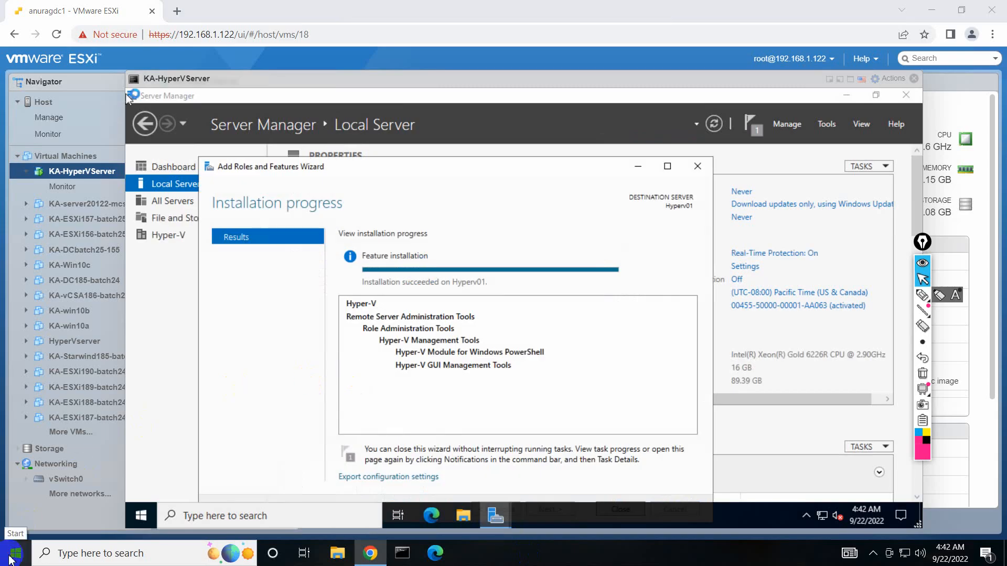
# Open the Windows Features list from appwiz.cpl Programs and Features.
pyautogui.click(13, 555)
pyautogui.click(104, 556)
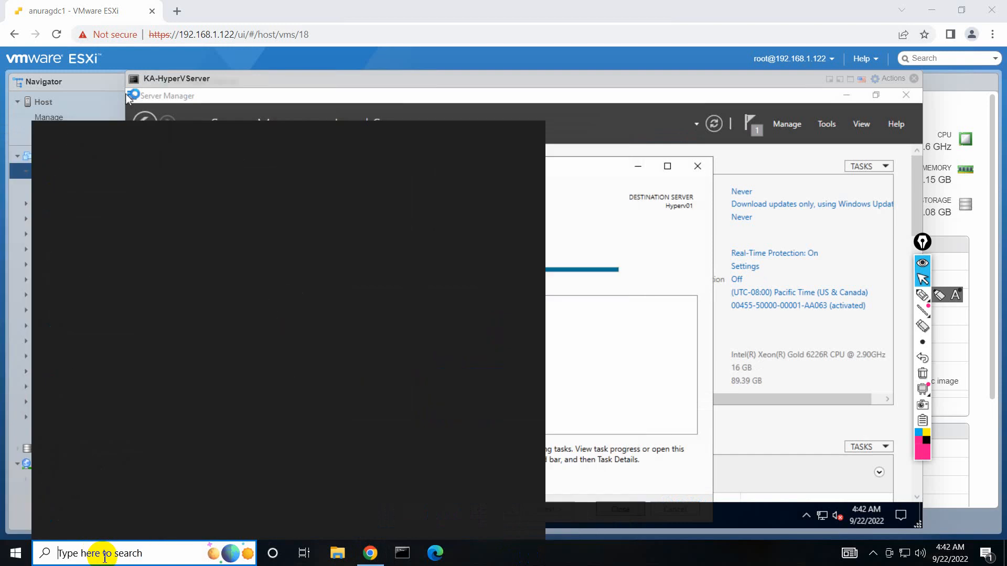
pyautogui.write('appwiz.cpl')
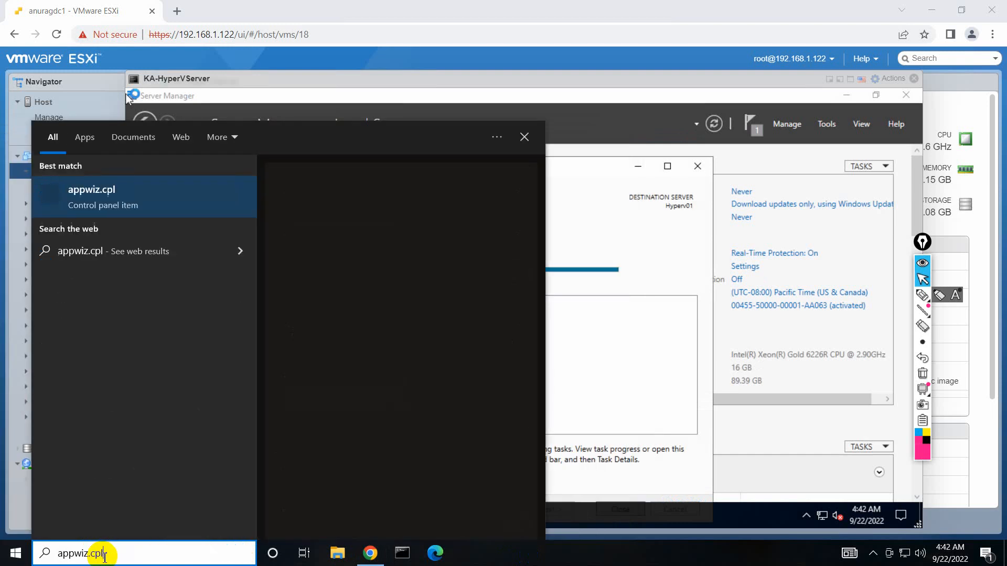
pyautogui.click(130, 211)
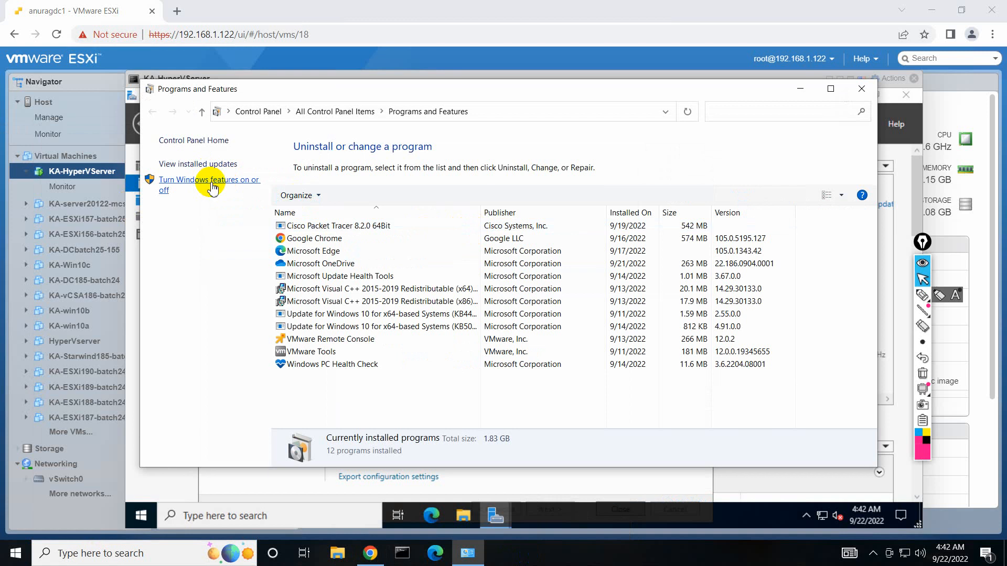
pyautogui.click(212, 187)
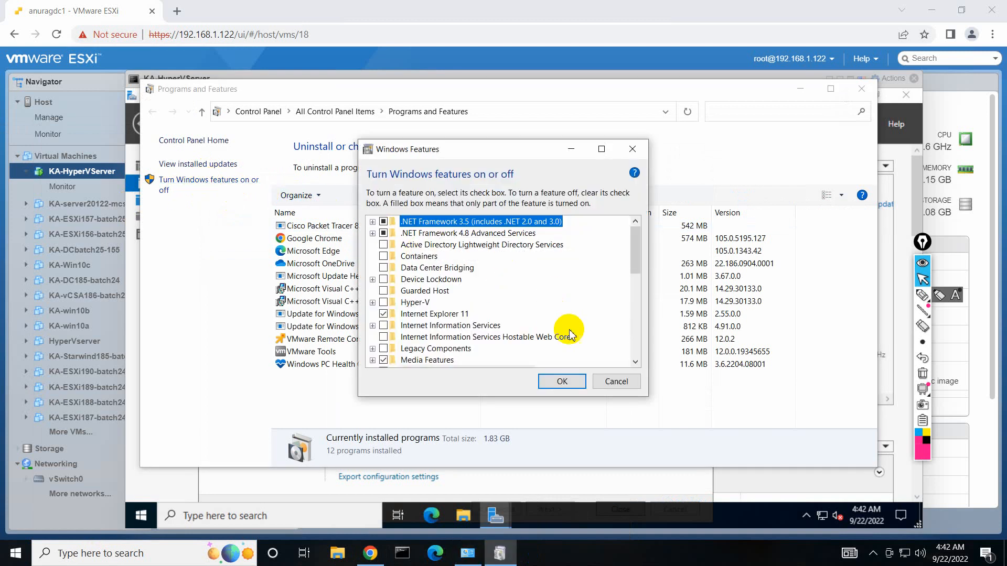
# Enable Hyper-V Management Tools with GUI tools and the PowerShell module, then apply and close.
pyautogui.click(372, 303)
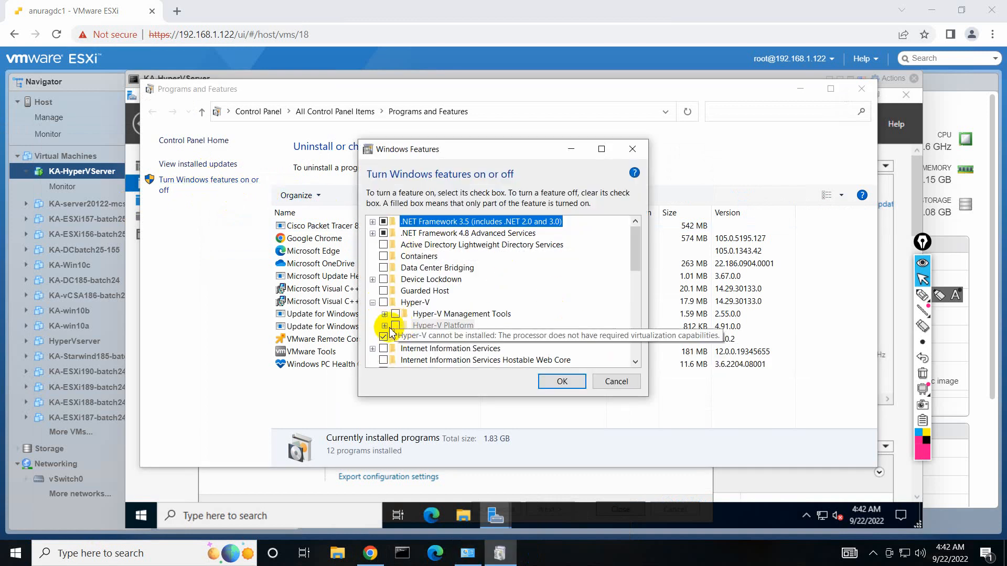
pyautogui.click(385, 314)
pyautogui.click(414, 327)
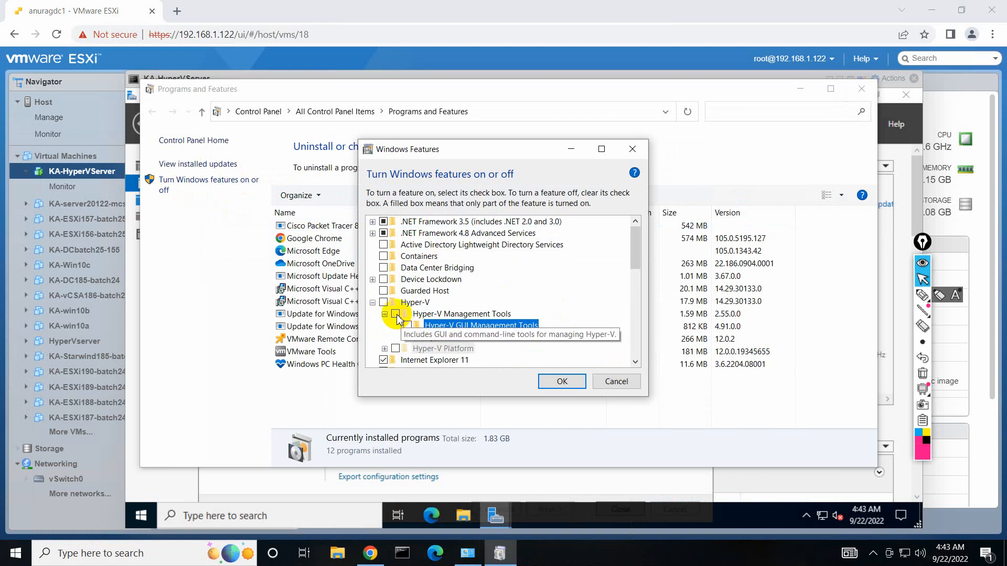
pyautogui.click(407, 327)
pyautogui.click(408, 337)
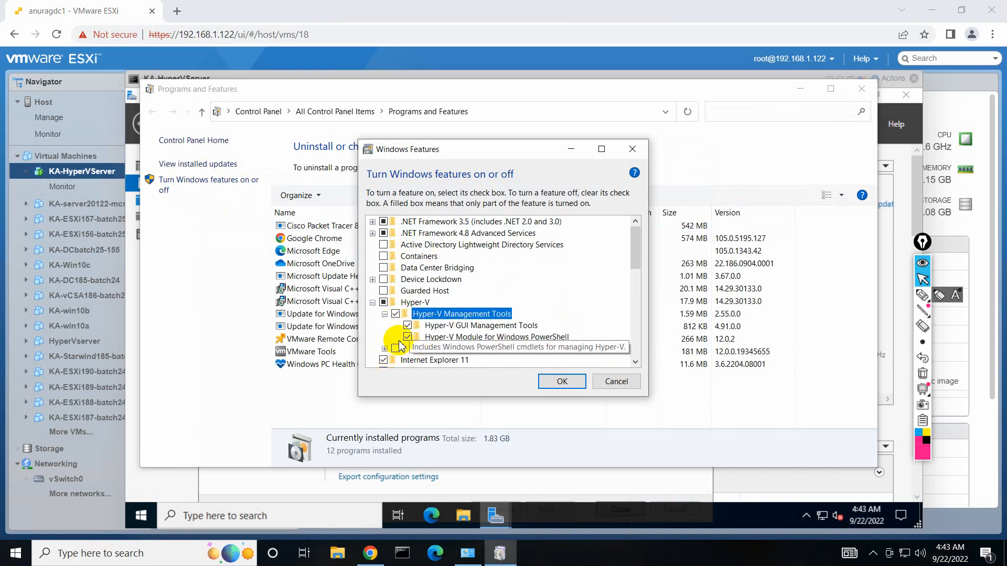
pyautogui.click(555, 388)
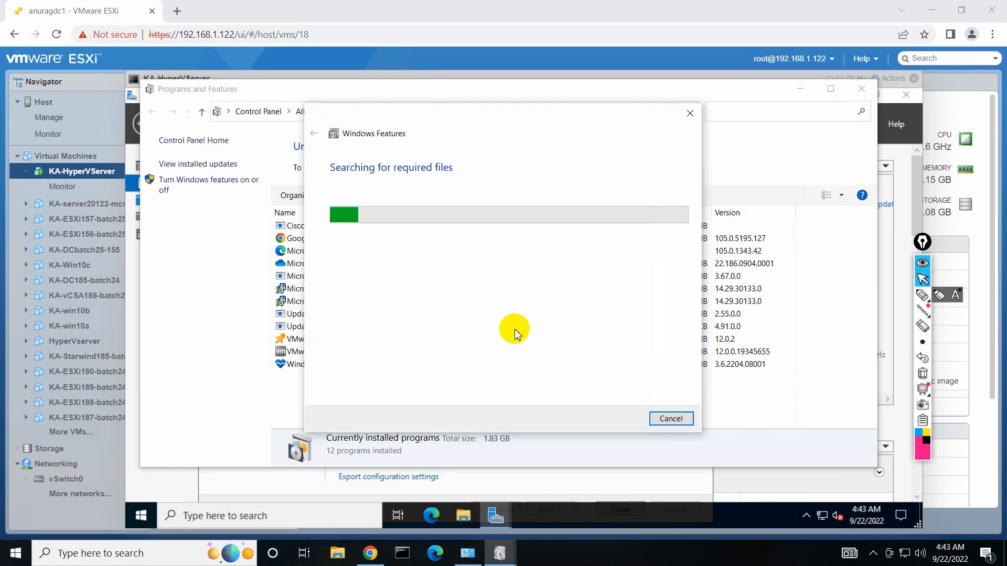
pyautogui.click(932, 10)
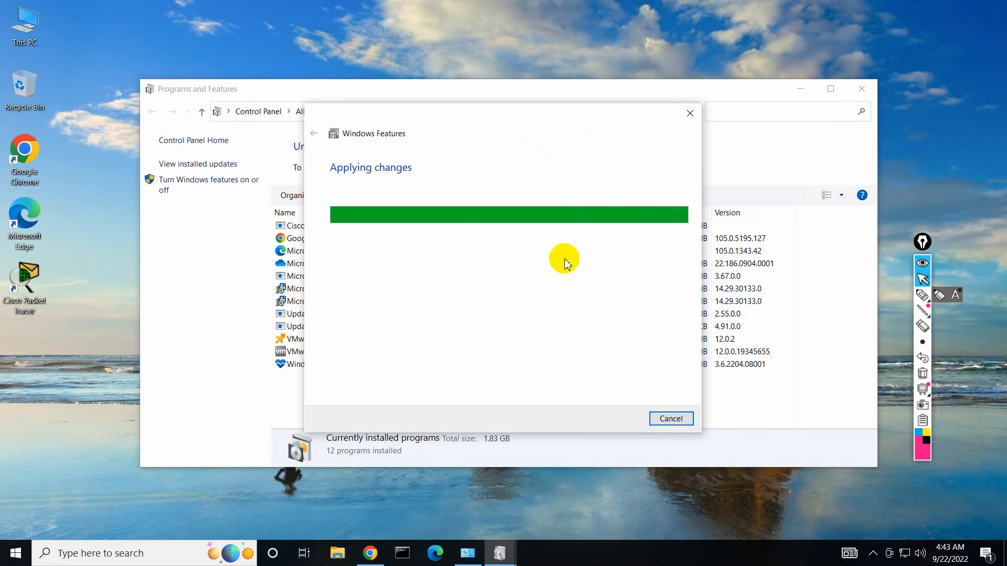
pyautogui.click(682, 421)
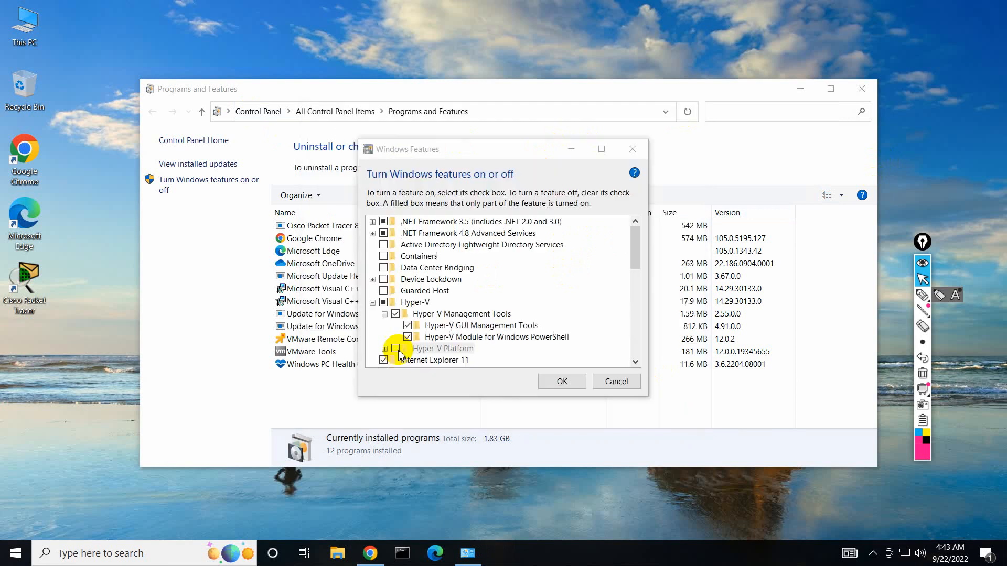
# Run Hyper-V Manager as administrator from Control Panel's Administrative Tools.
pyautogui.click(264, 112)
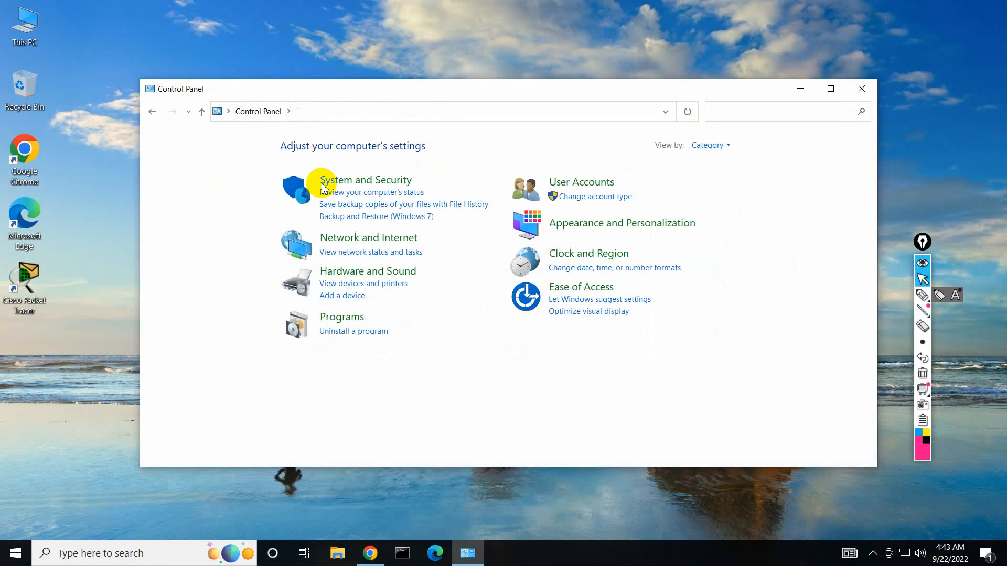
pyautogui.click(719, 146)
pyautogui.click(718, 177)
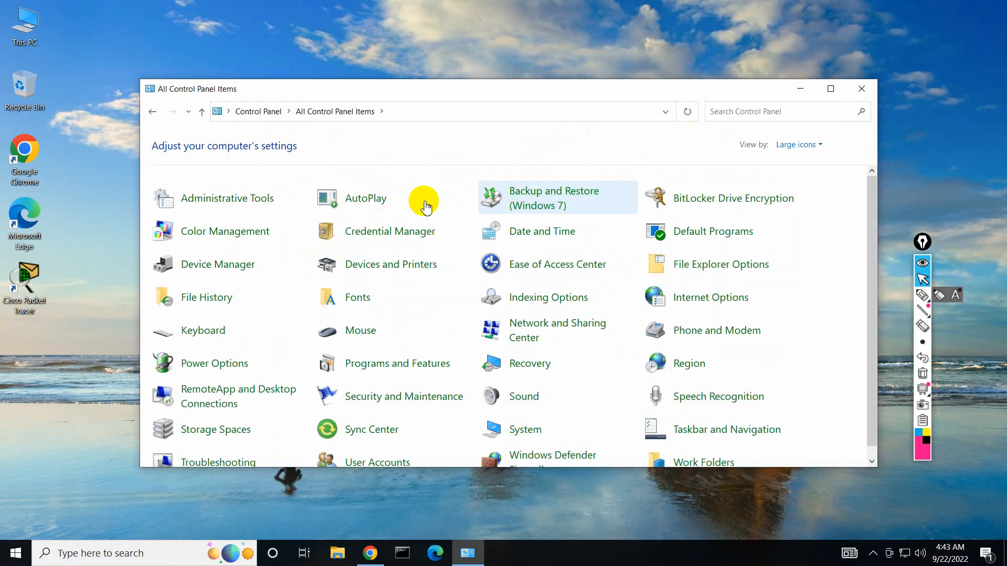
pyautogui.click(230, 199)
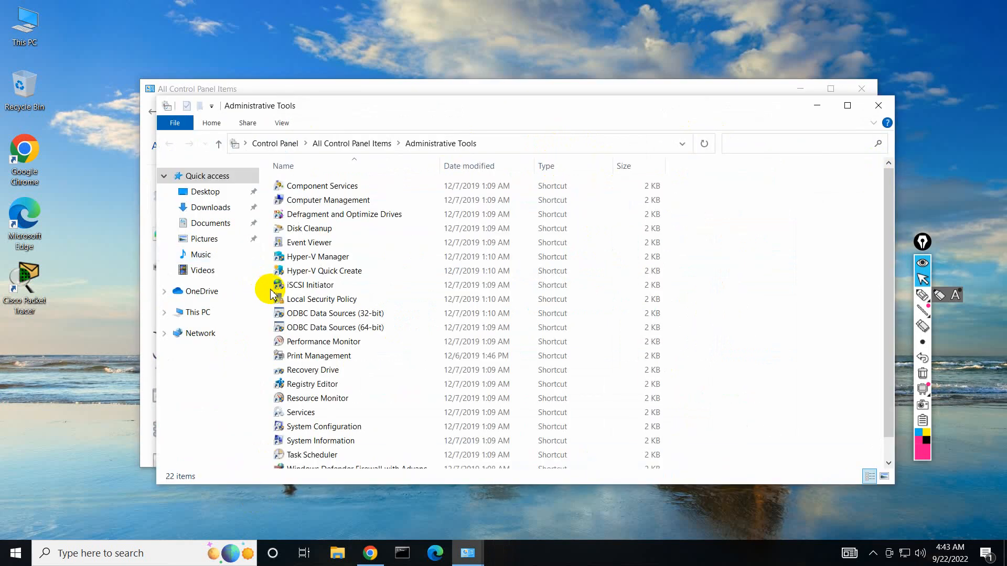
pyautogui.click(331, 259)
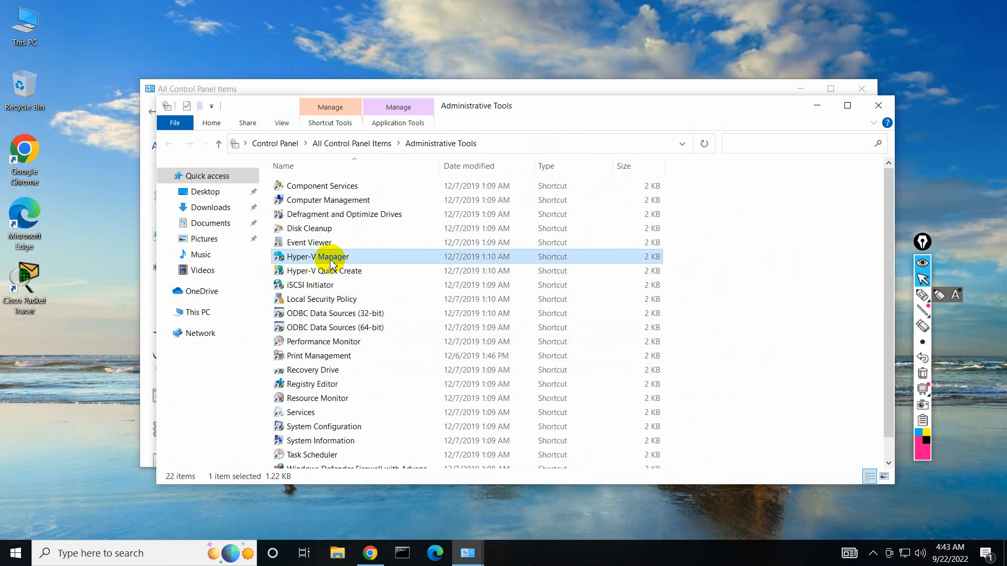
pyautogui.doubleClick(330, 261)
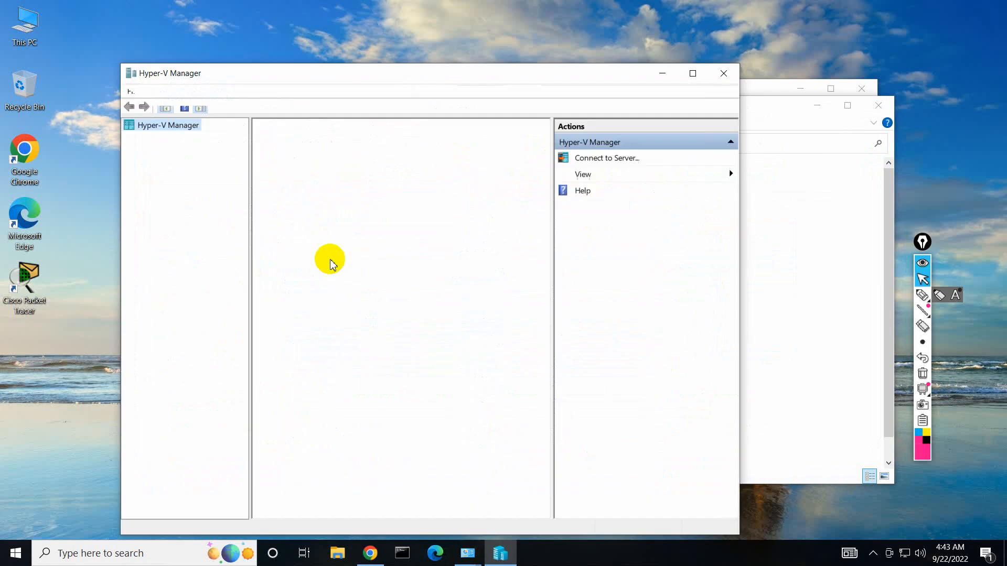
pyautogui.click(724, 74)
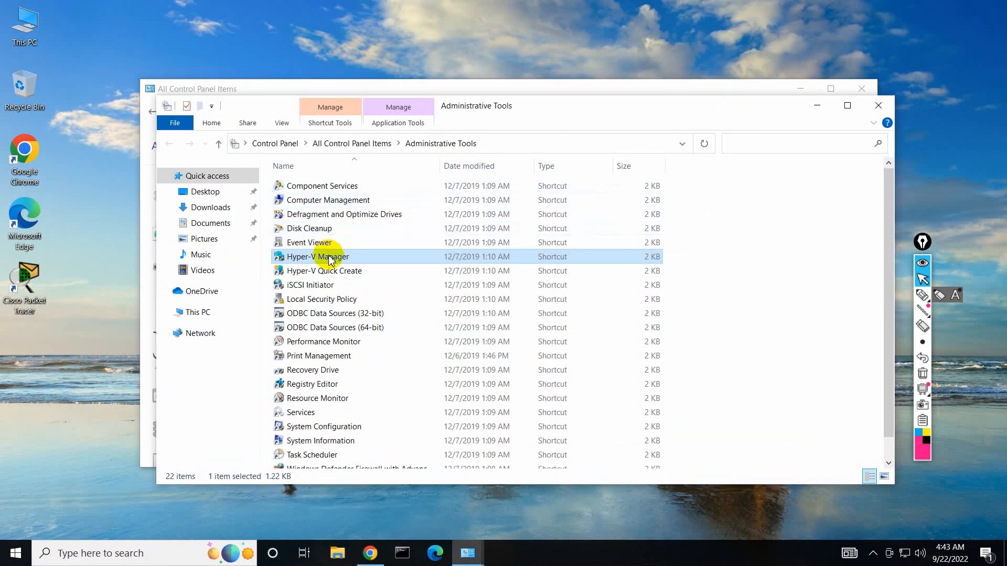
pyautogui.rightClick(330, 260)
pyautogui.click(370, 296)
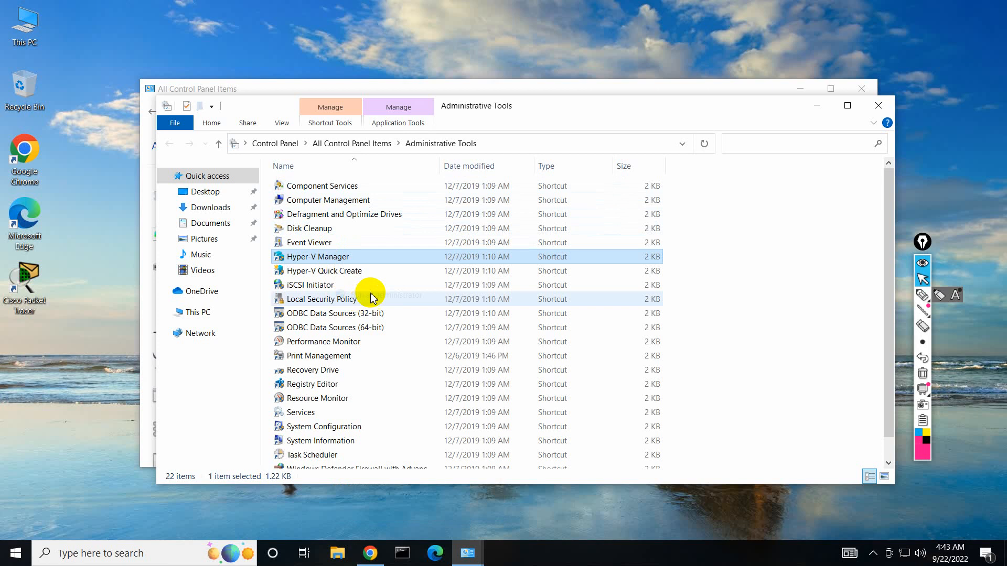
# Set the connection to 192.168.1.111 using the server's administrator credentials.
pyautogui.rightClick(192, 131)
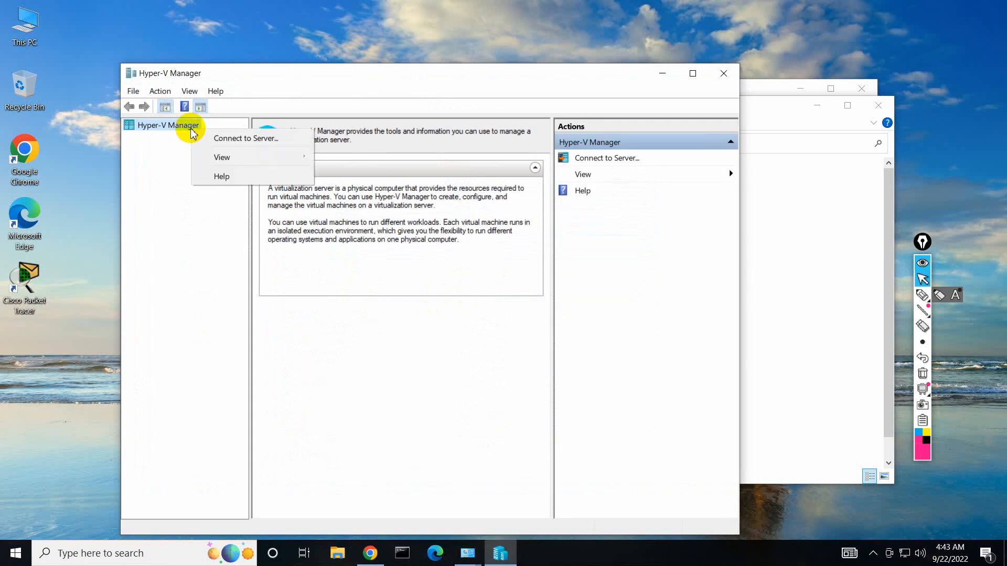
pyautogui.click(226, 138)
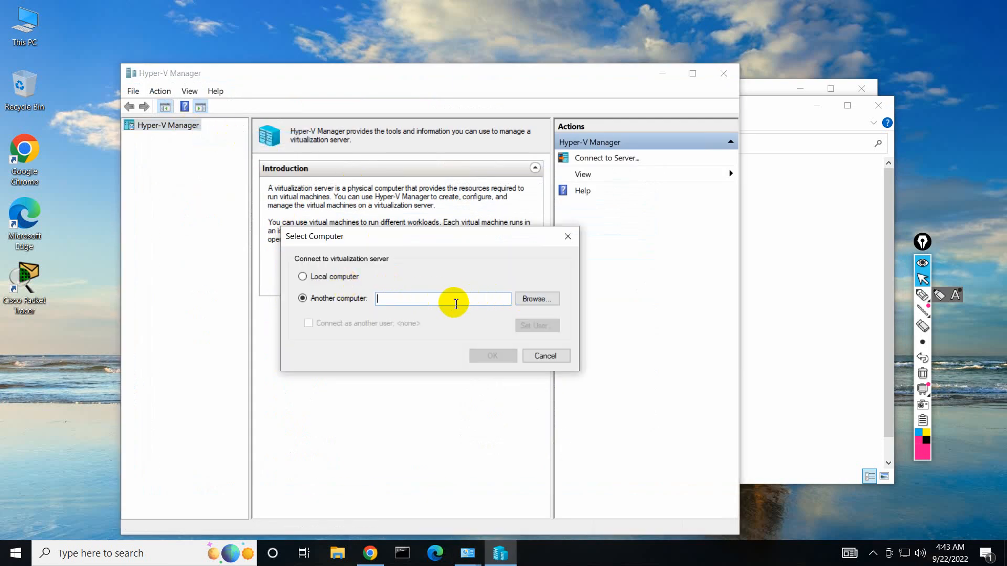
pyautogui.write('192.168.1.11')
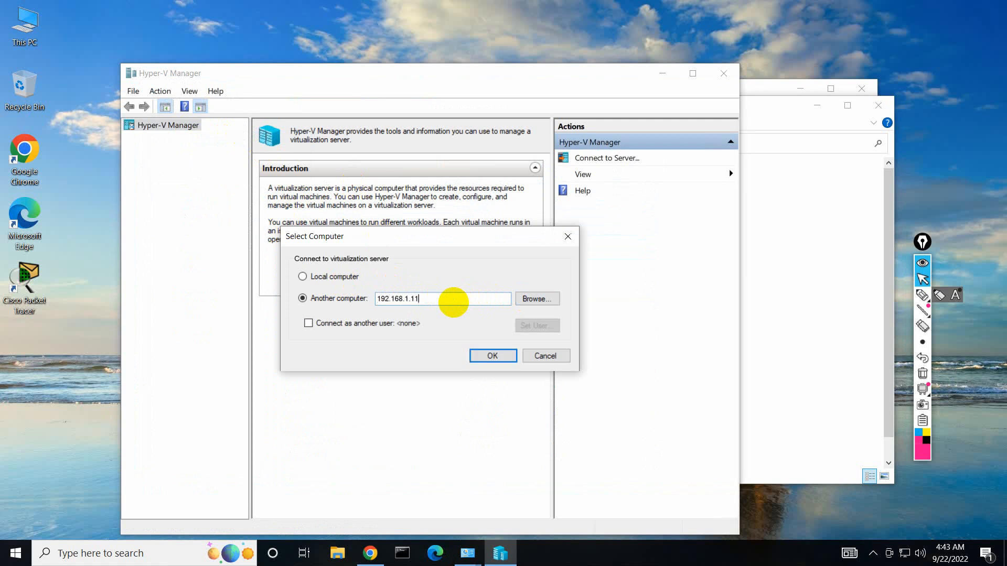
pyautogui.write('1')
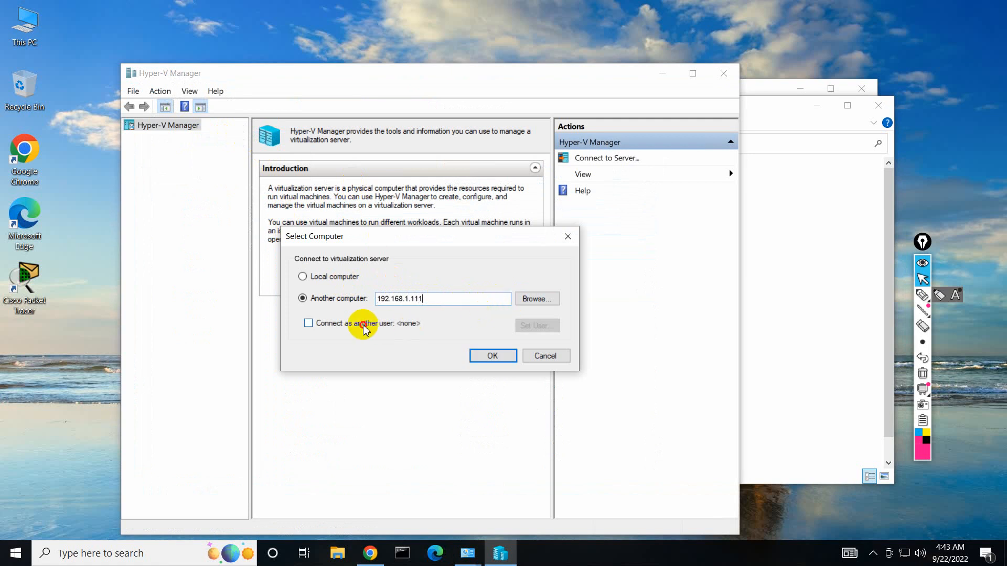
pyautogui.click(325, 322)
pyautogui.click(526, 327)
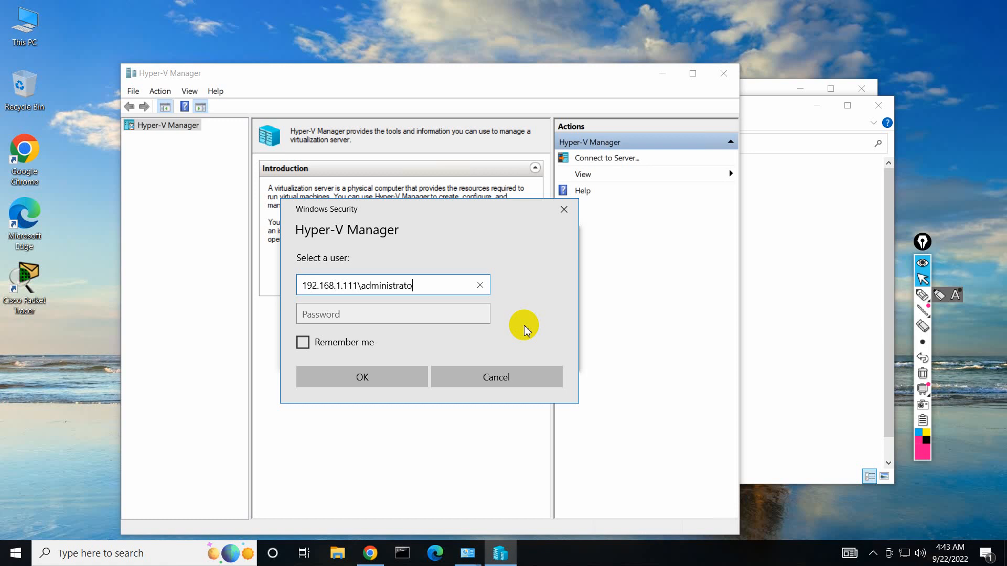
pyautogui.write('r')
pyautogui.press('Tab')
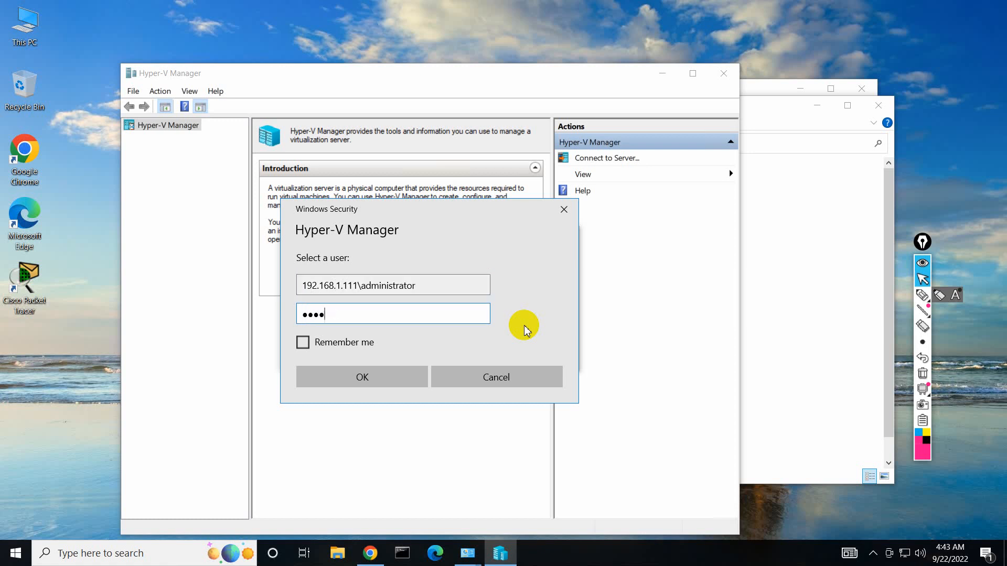
pyautogui.write('•••••••••')
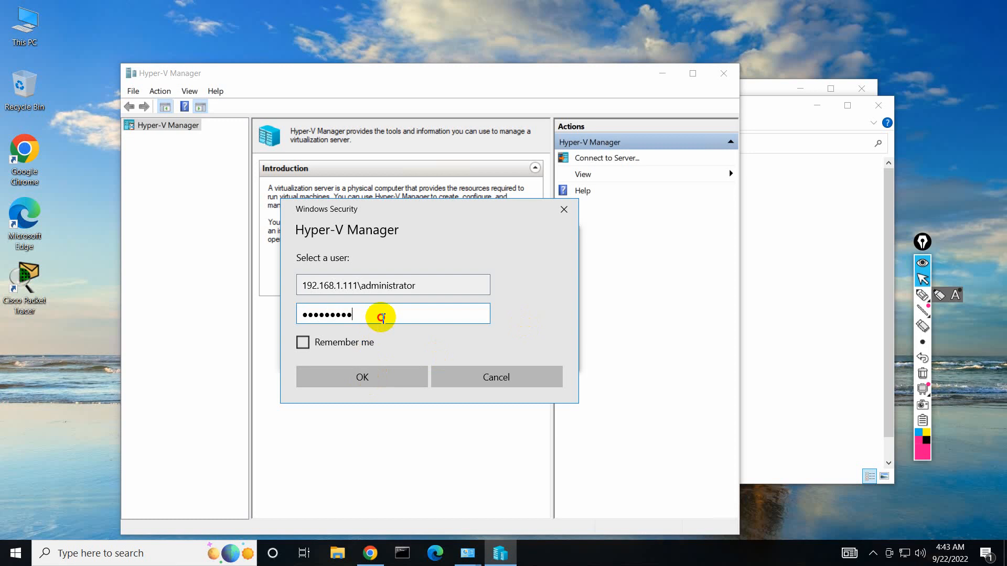
pyautogui.moveTo(382, 315); pyautogui.dragTo(295, 320)
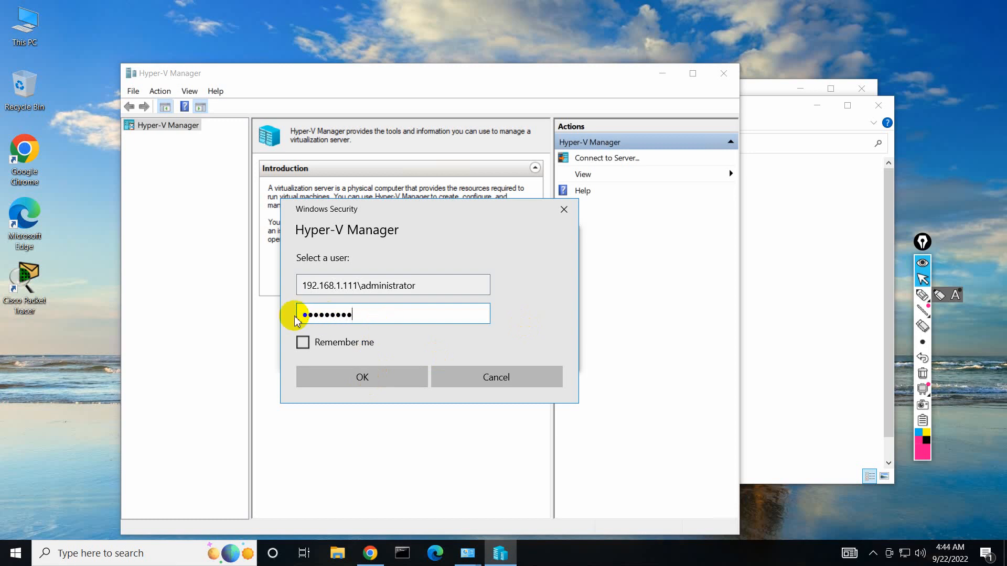
pyautogui.click(354, 382)
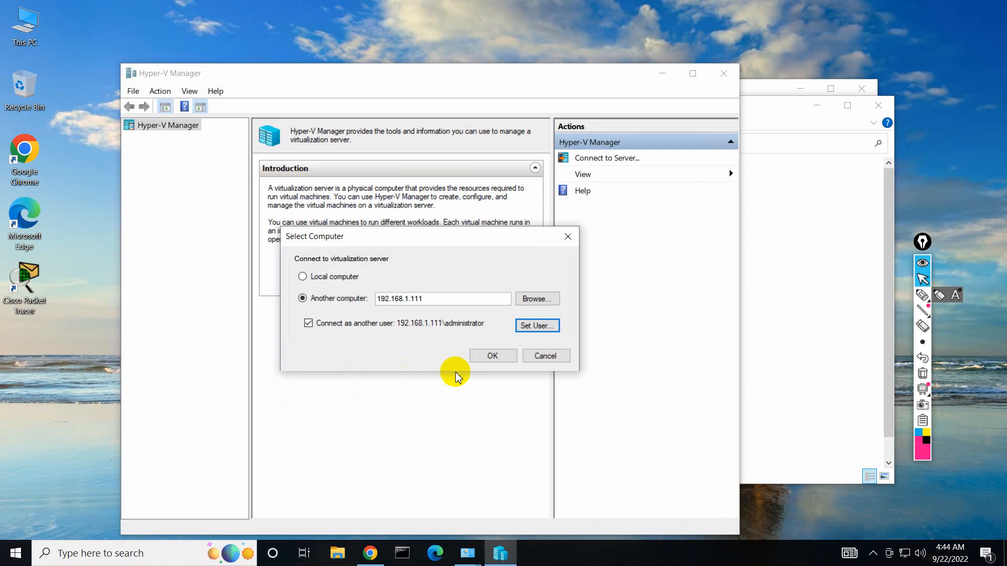
# Connect to 192.168.1.111, allow credential delegation, and dismiss the resulting CredSSP error.
pyautogui.click(491, 357)
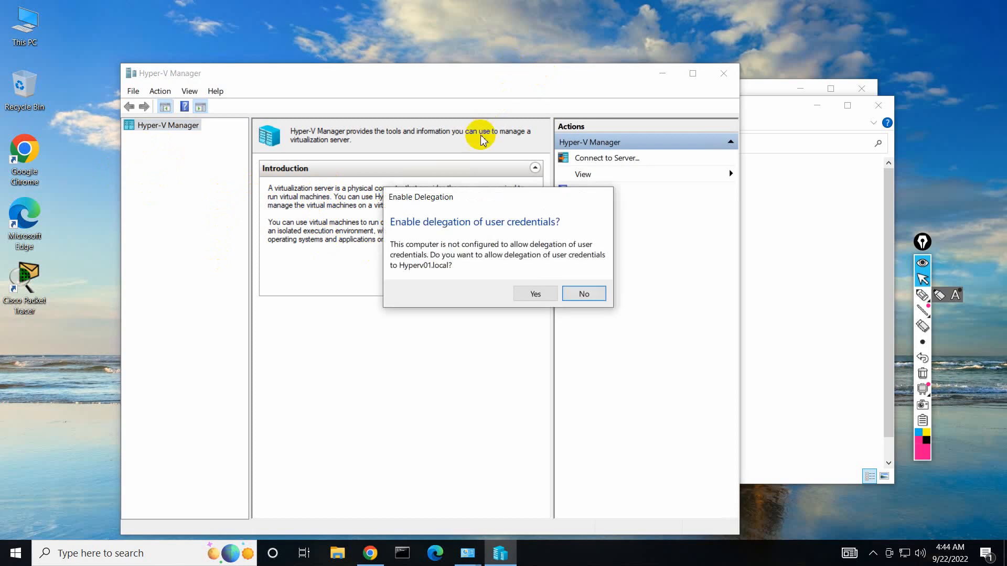
pyautogui.click(534, 294)
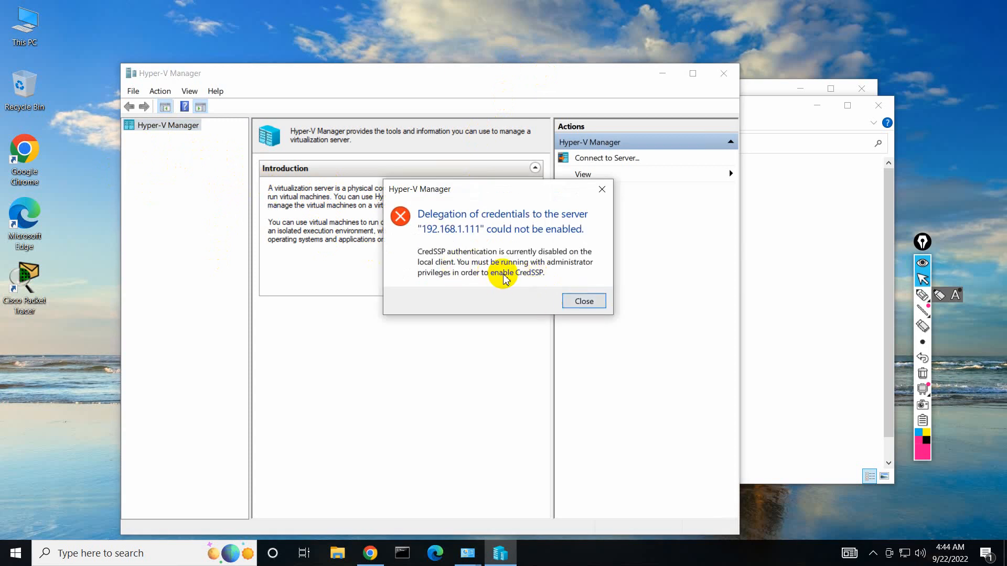
pyautogui.click(922, 295)
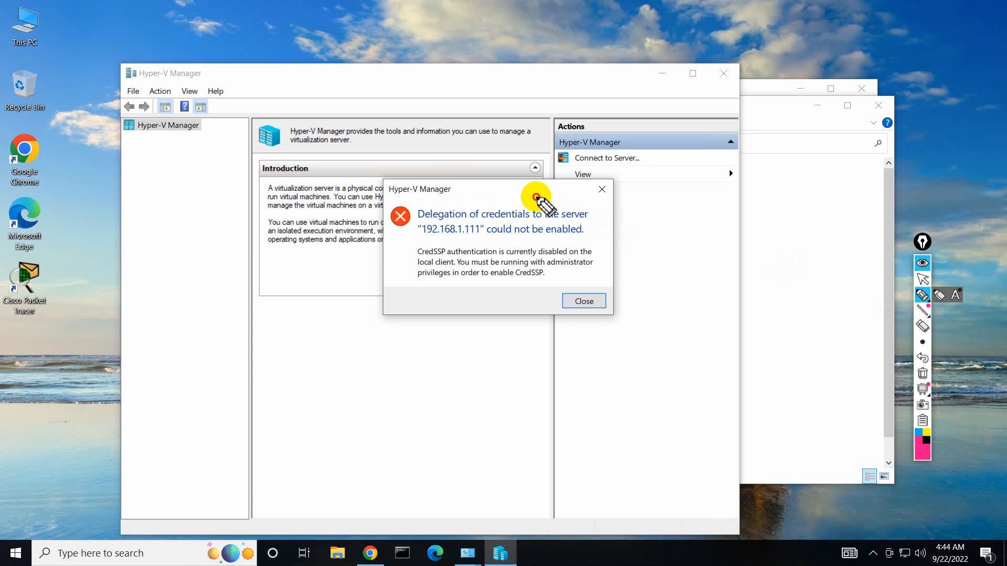
pyautogui.moveTo(536, 197)
pyautogui.mouseDown()
pyautogui.moveTo(411, 198)
pyautogui.moveTo(414, 287)
pyautogui.moveTo(571, 289)
pyautogui.moveTo(603, 212)
pyautogui.moveTo(500, 198)
pyautogui.mouseUp()
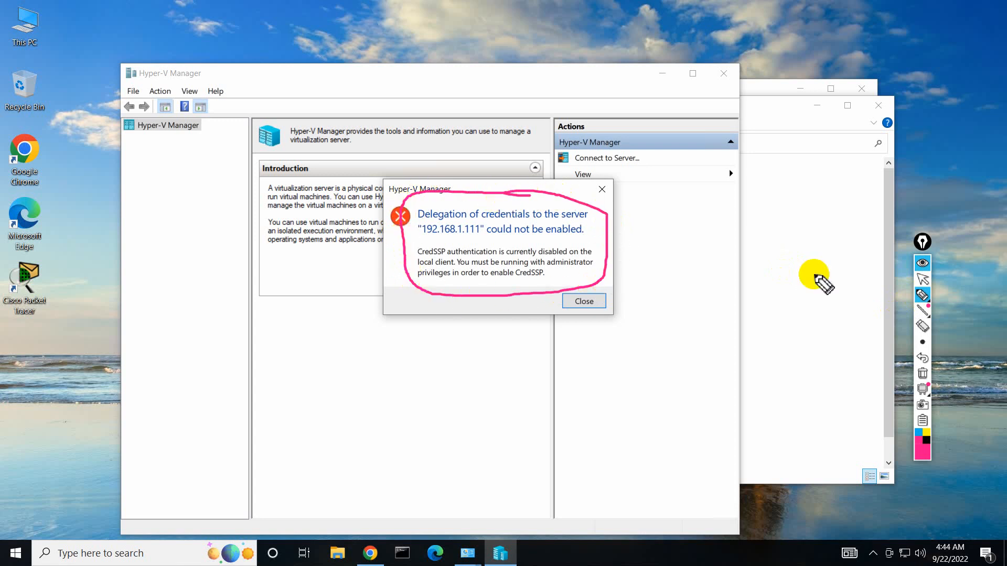
pyautogui.click(922, 373)
pyautogui.click(924, 284)
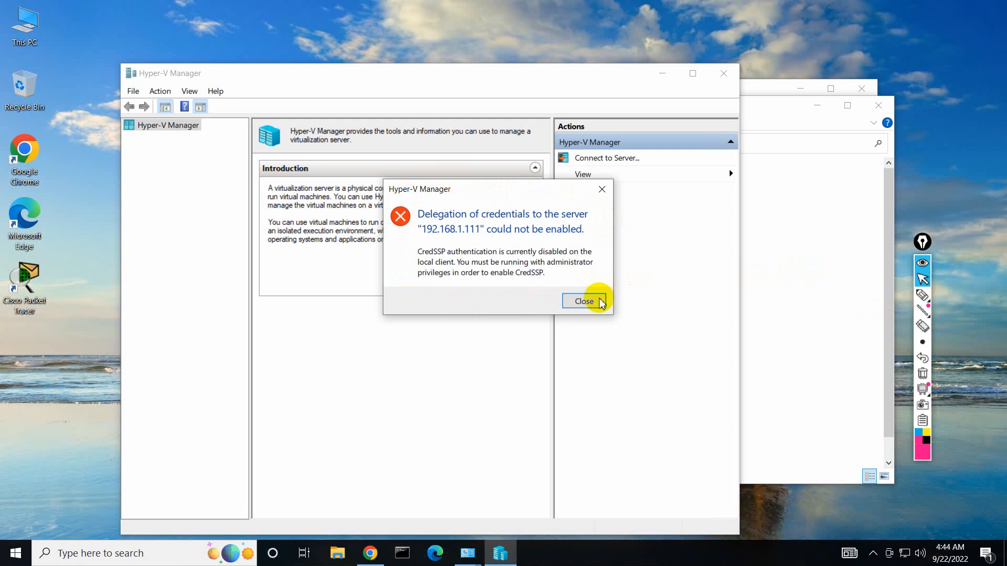
pyautogui.click(587, 301)
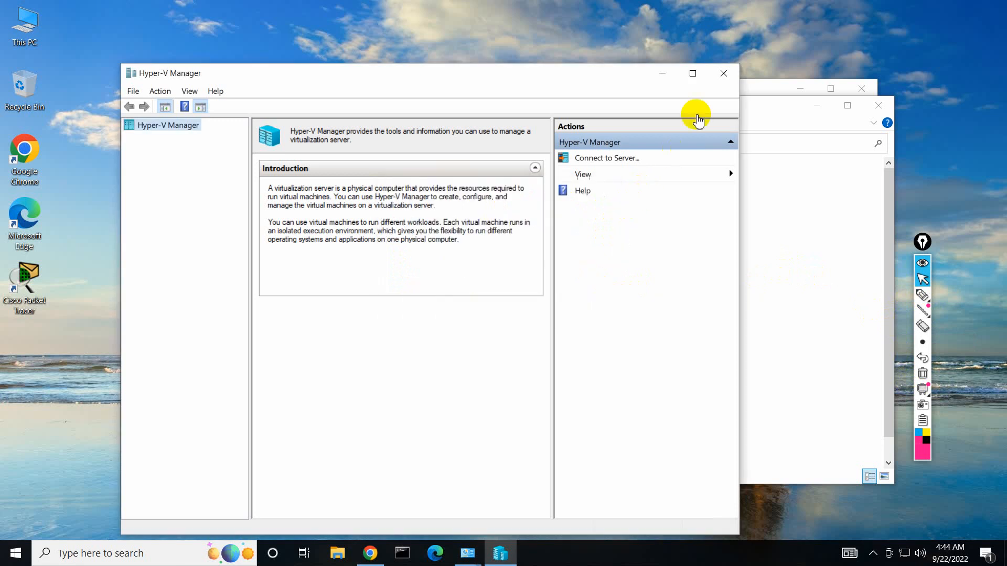
# Close Hyper-V Manager, Administrative Tools and Control Panel, returning to the ESXi console.
pyautogui.click(724, 82)
pyautogui.click(875, 102)
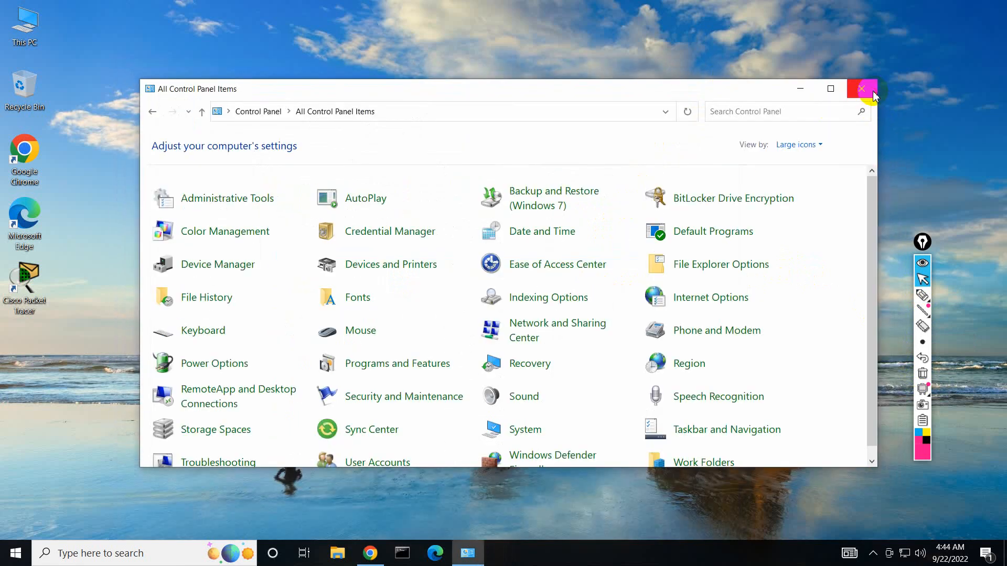
pyautogui.click(862, 89)
pyautogui.click(379, 552)
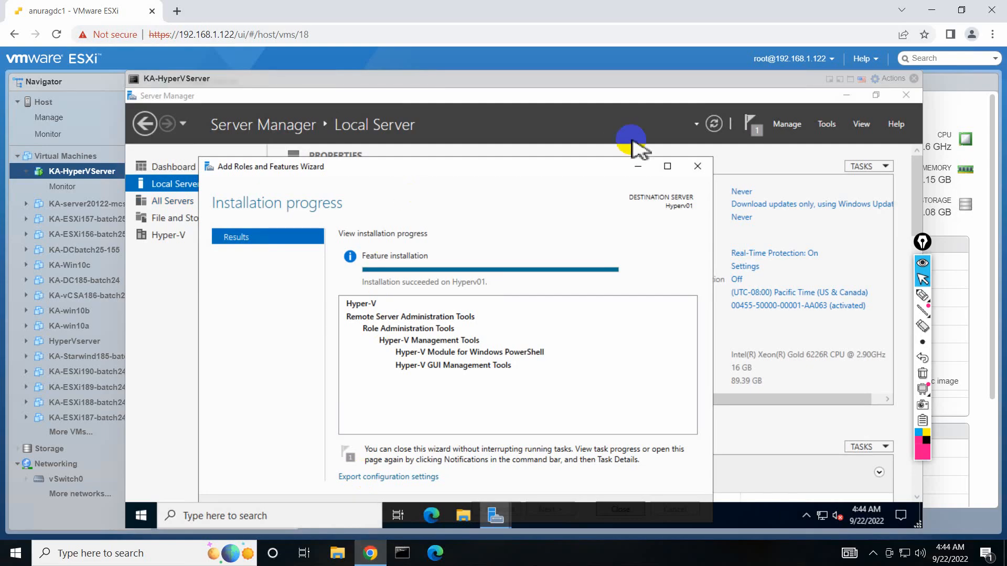
# Close the role wizard and Server Manager, then find Hyper-V Manager under Windows Administrative Tools.
pyautogui.click(697, 167)
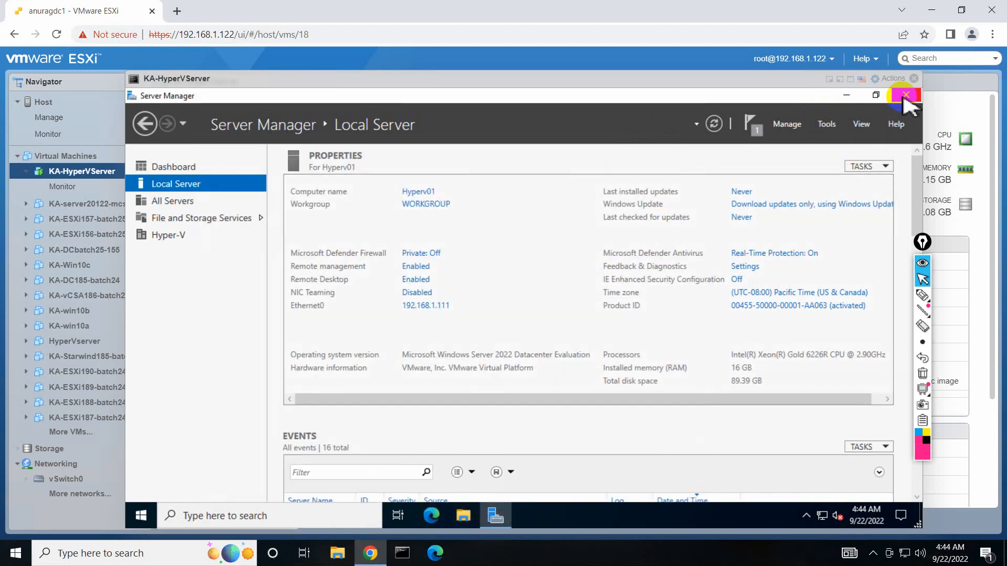
pyautogui.click(905, 95)
pyautogui.click(141, 515)
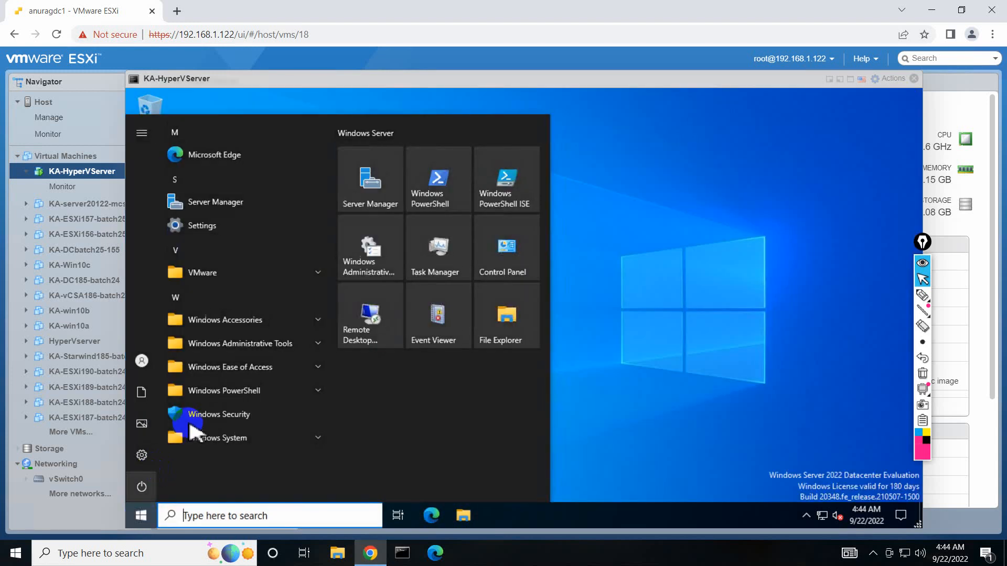
pyautogui.click(280, 343)
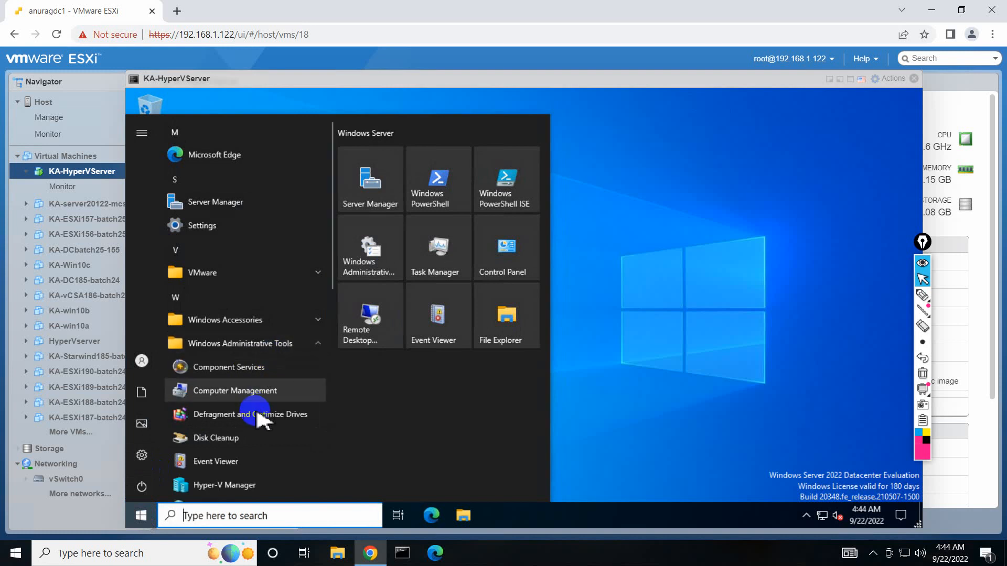
pyautogui.scroll(-2, 257, 419)
# Pin Hyper-V Manager to Start, launch it, and switch back to the Paint notes.
pyautogui.rightClick(258, 427)
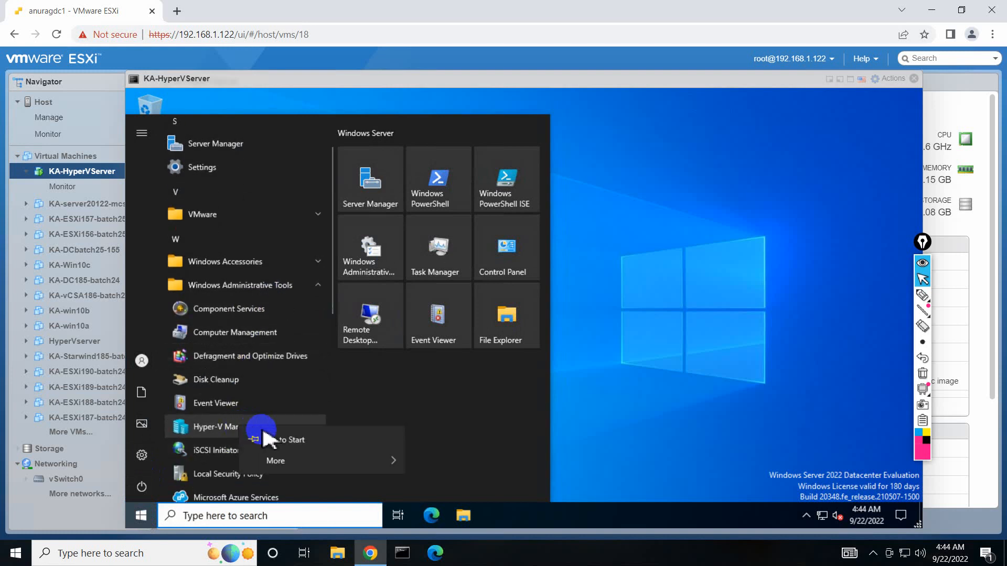
pyautogui.click(287, 440)
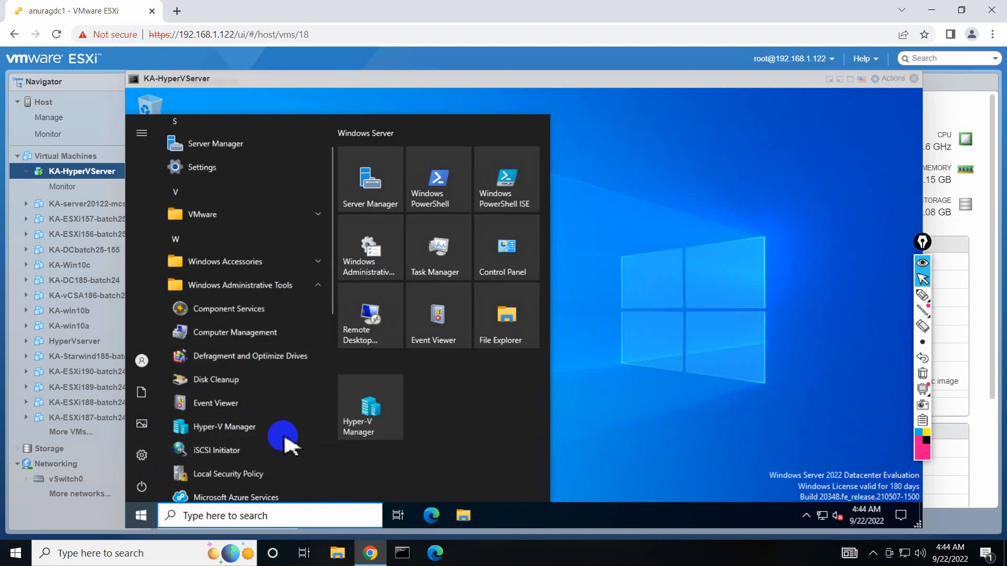
pyautogui.click(357, 397)
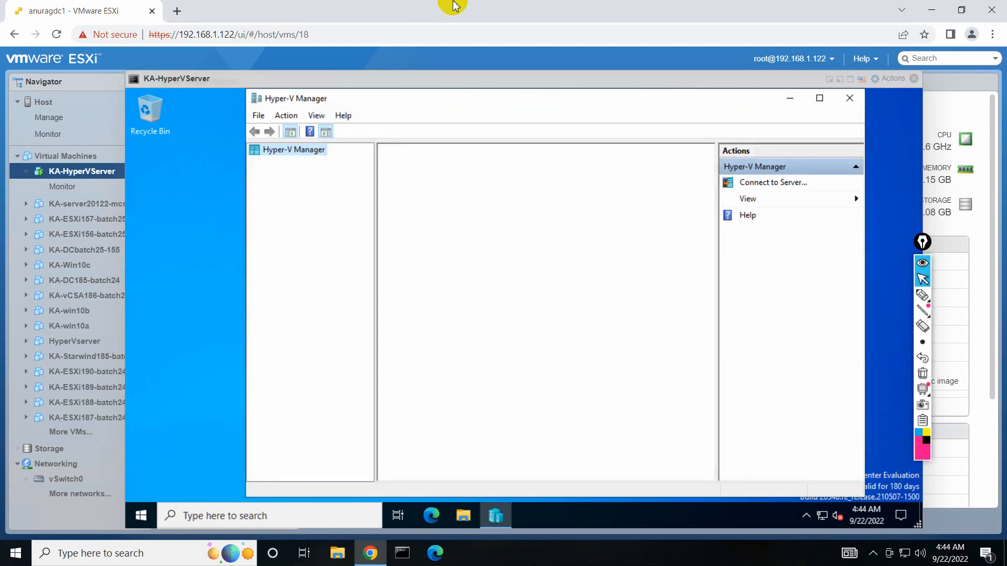
pyautogui.click(638, 8)
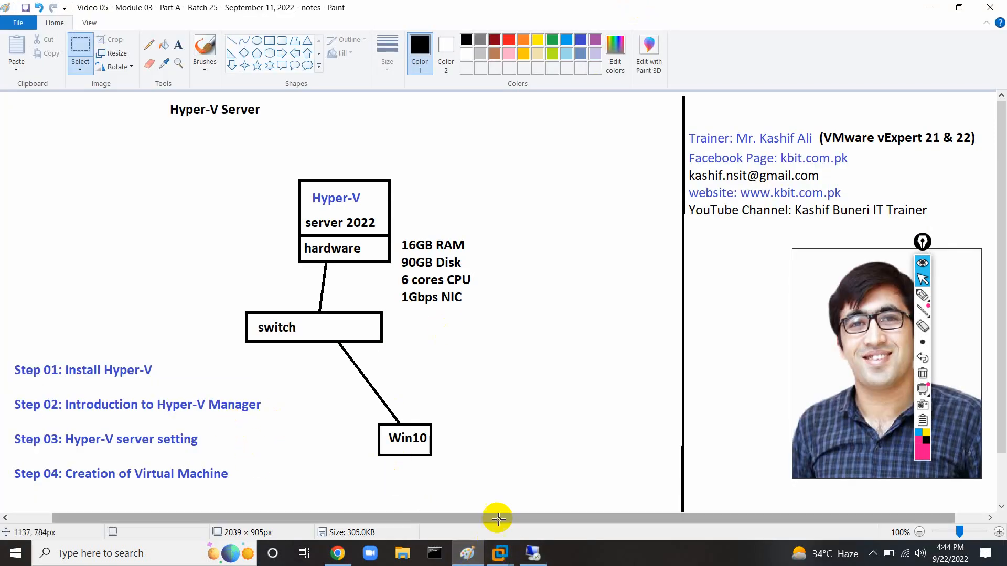
# Make a quick pen mark on the diagram and clear it.
pyautogui.click(922, 295)
pyautogui.moveTo(212, 386)
pyautogui.mouseDown()
pyautogui.moveTo(152, 412)
pyautogui.moveTo(281, 407)
pyautogui.moveTo(182, 389)
pyautogui.mouseUp()
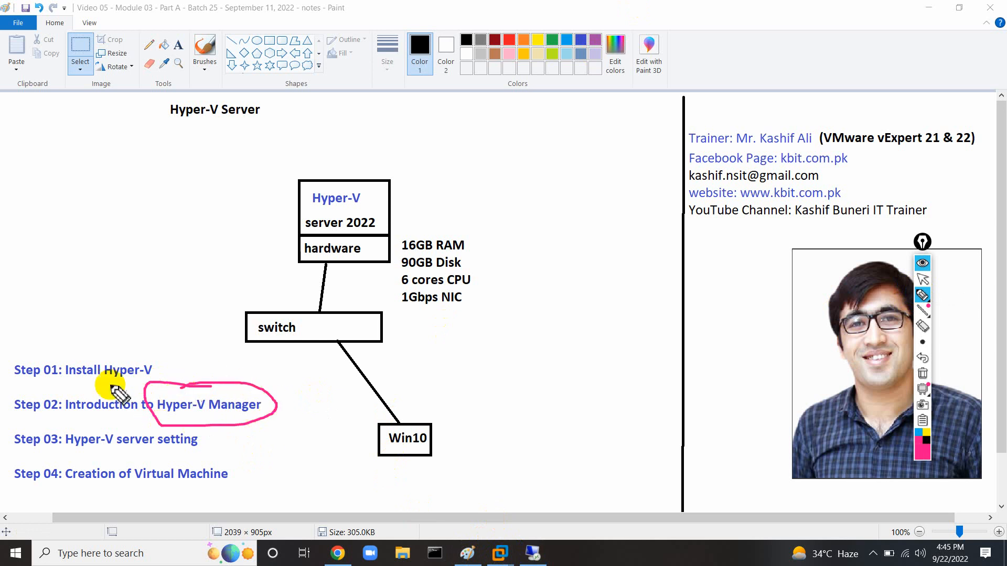
pyautogui.click(923, 373)
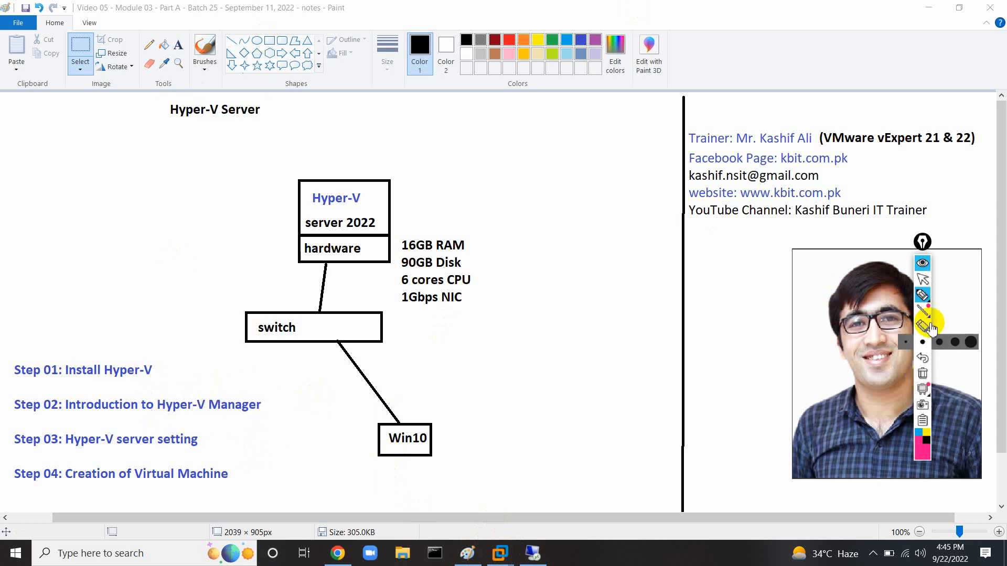
pyautogui.click(923, 279)
# Copy the Hyper-V server and hardware boxes and paste two copies to the left.
pyautogui.click(84, 58)
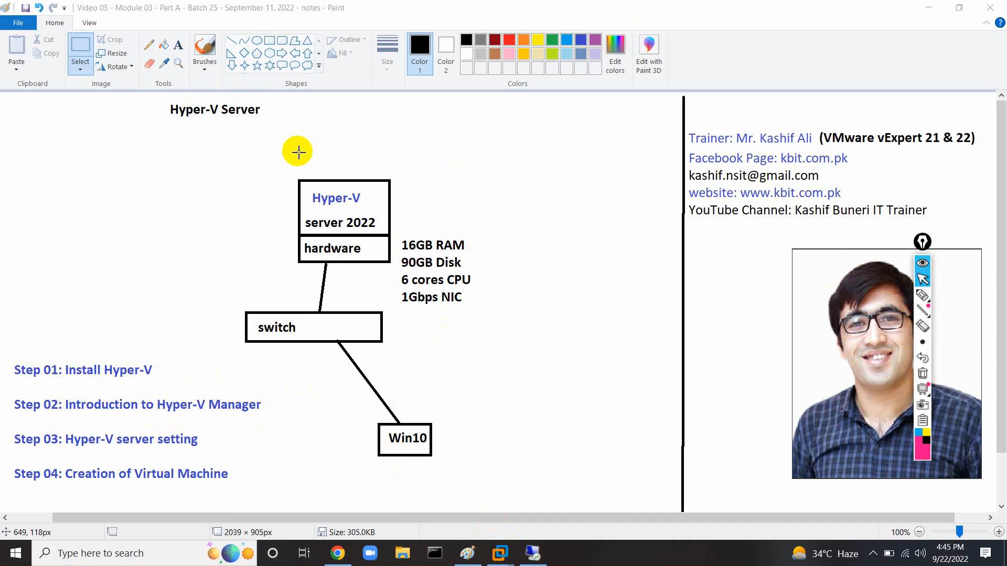
pyautogui.moveTo(294, 179); pyautogui.dragTo(372, 266)
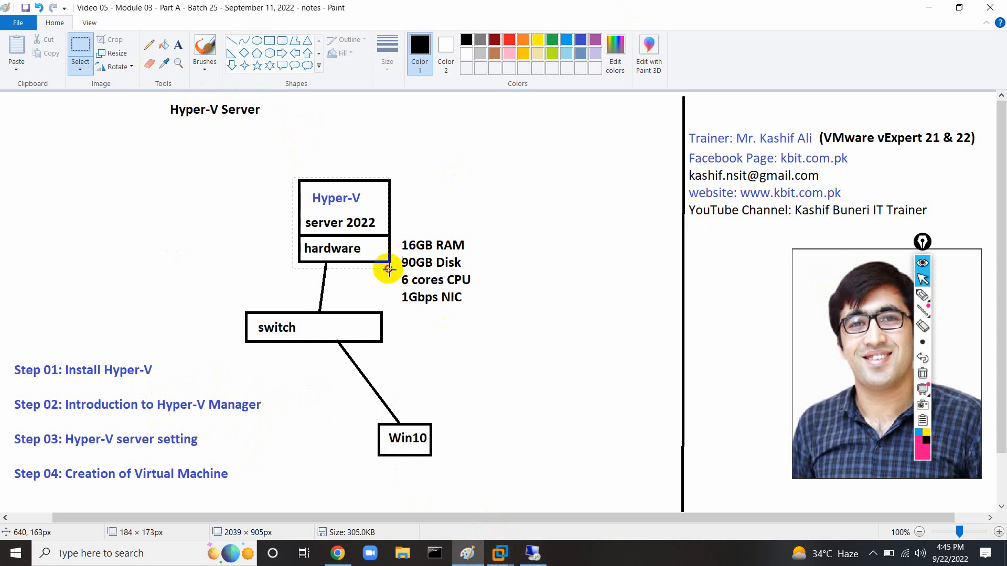
pyautogui.hotkey('ctrl', 'c')
pyautogui.hotkey('ctrl', 'v')
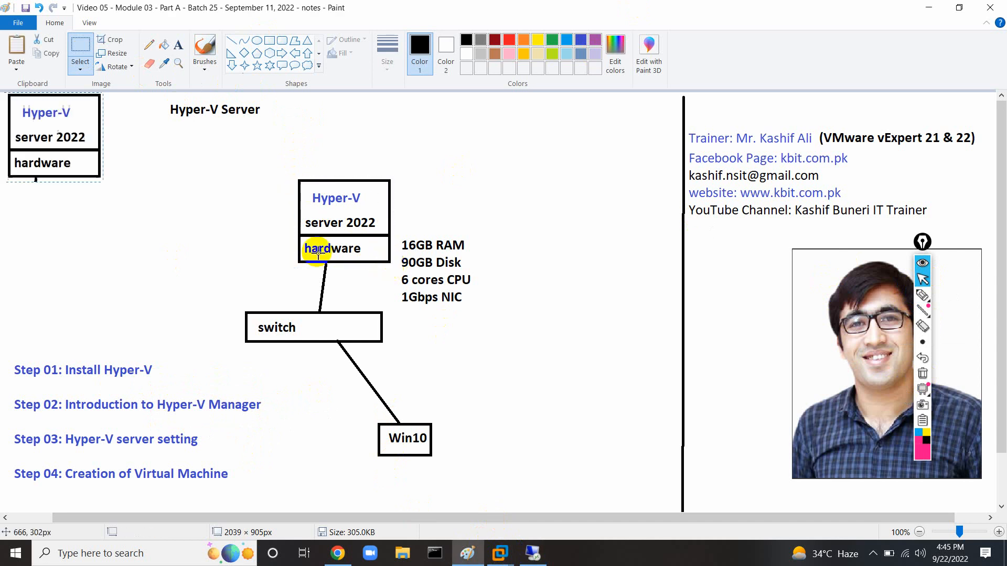
pyautogui.moveTo(32, 135); pyautogui.dragTo(217, 240)
pyautogui.hotkey('ctrl', 'v')
pyautogui.moveTo(38, 139); pyautogui.dragTo(82, 230)
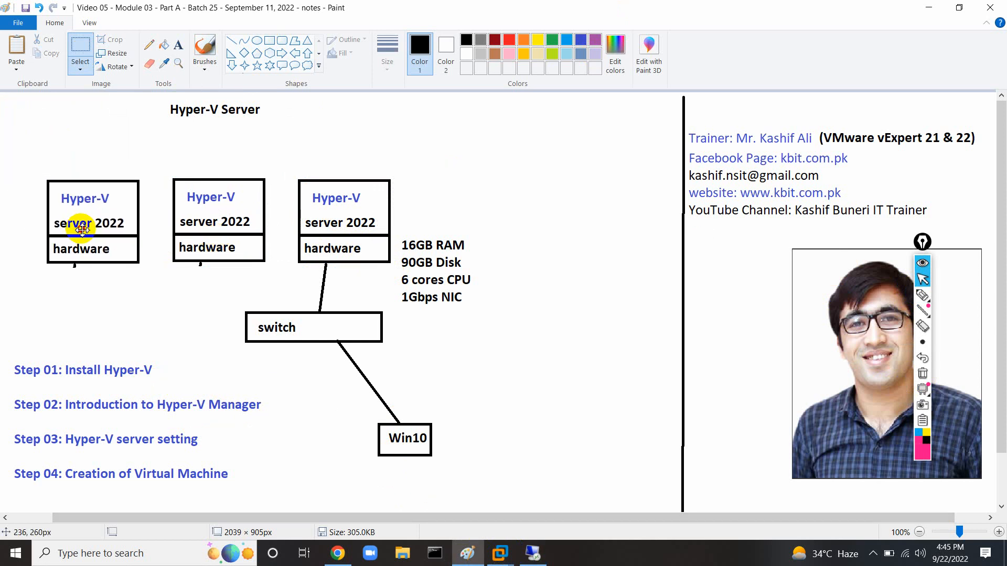
# Draw straight lines linking the middle and leftmost hardware boxes to the switch.
pyautogui.click(231, 40)
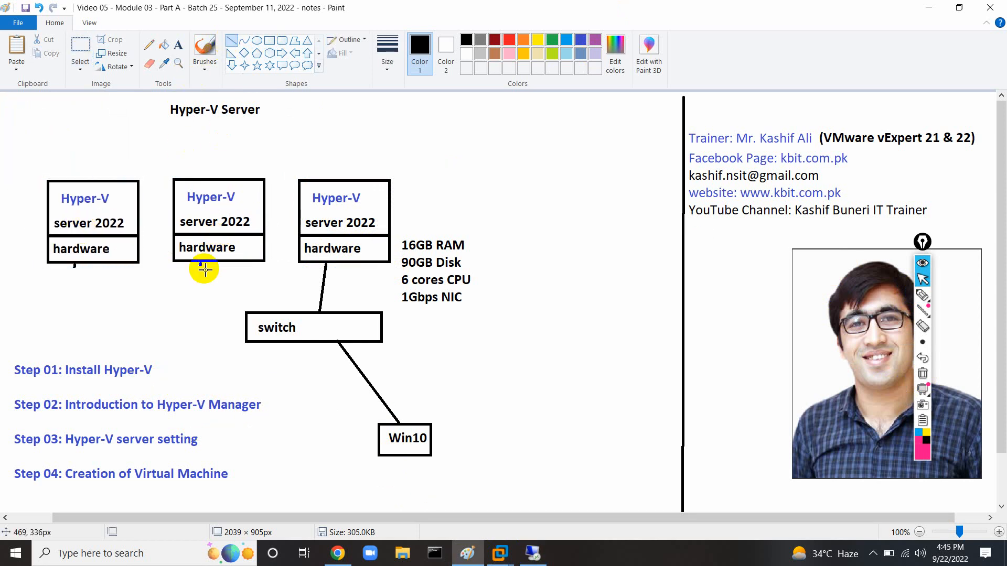
pyautogui.moveTo(199, 264); pyautogui.dragTo(262, 311)
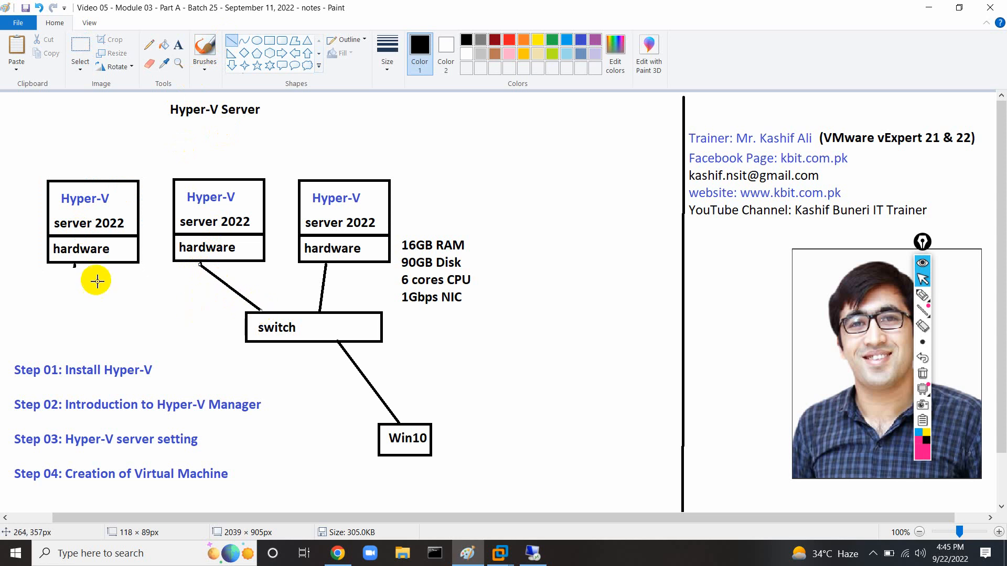
pyautogui.moveTo(74, 266); pyautogui.dragTo(246, 329)
pyautogui.click(557, 336)
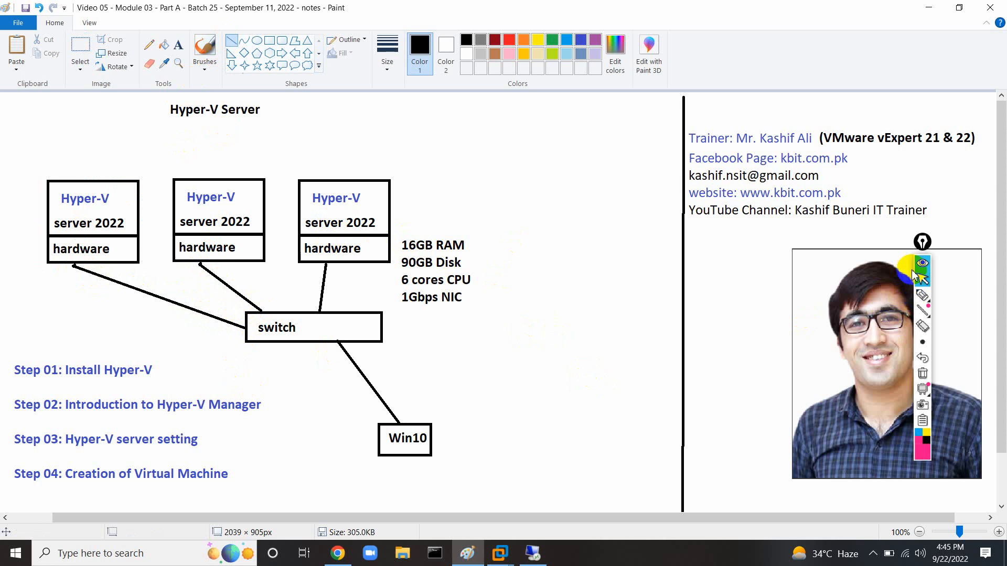
# Circle the third Hyper-V server with the pen, erase it, and return to the remote session.
pyautogui.moveTo(925, 282); pyautogui.dragTo(779, 289)
pyautogui.click(777, 302)
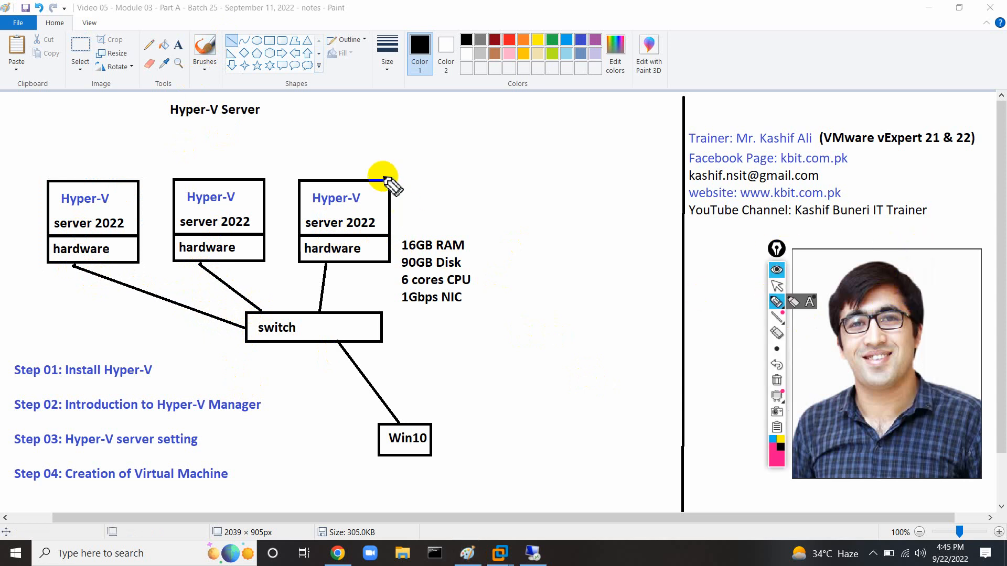
pyautogui.moveTo(370, 157)
pyautogui.mouseDown()
pyautogui.moveTo(281, 210)
pyautogui.moveTo(472, 308)
pyautogui.moveTo(373, 156)
pyautogui.moveTo(314, 187)
pyautogui.mouseUp()
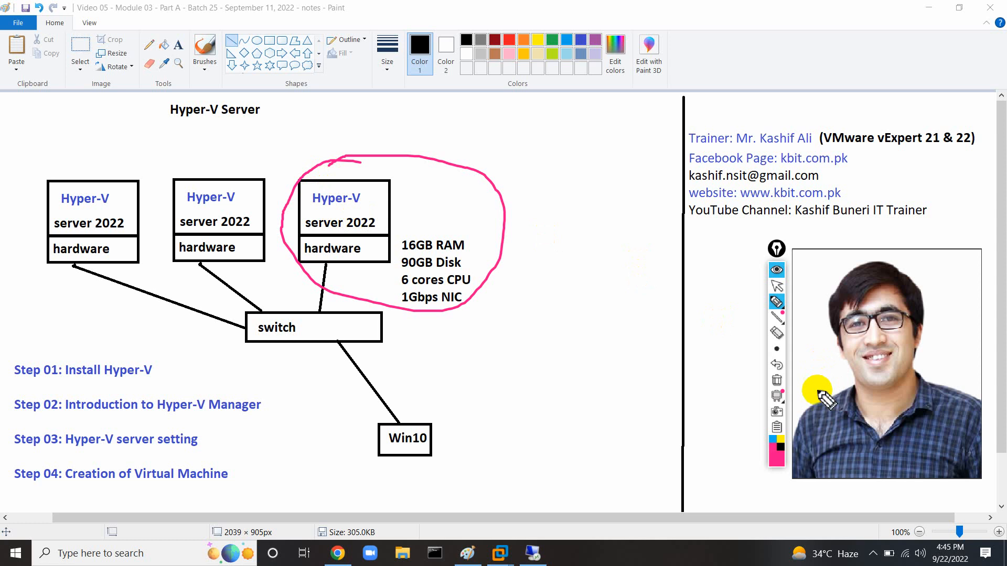
pyautogui.click(777, 380)
pyautogui.click(777, 286)
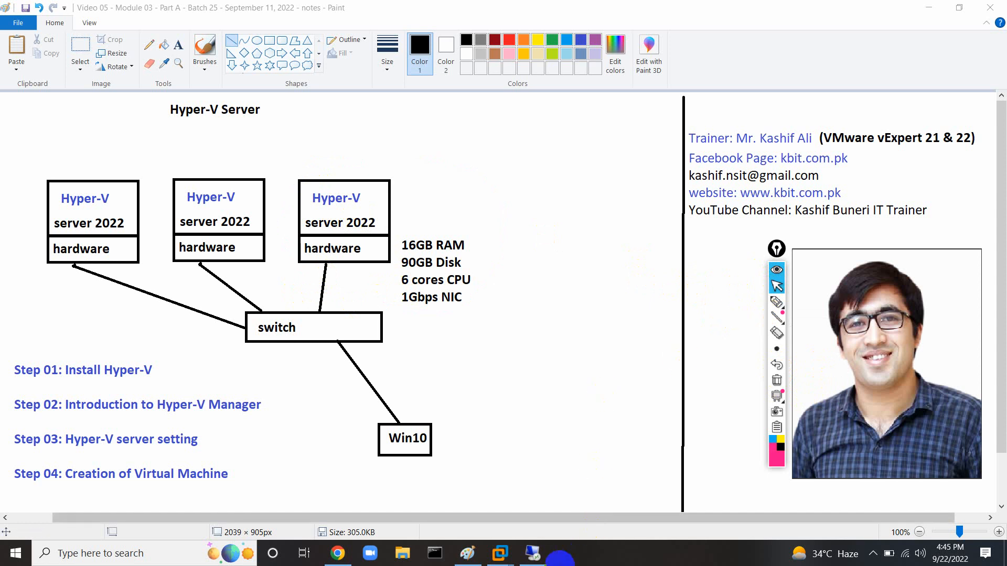
pyautogui.click(533, 554)
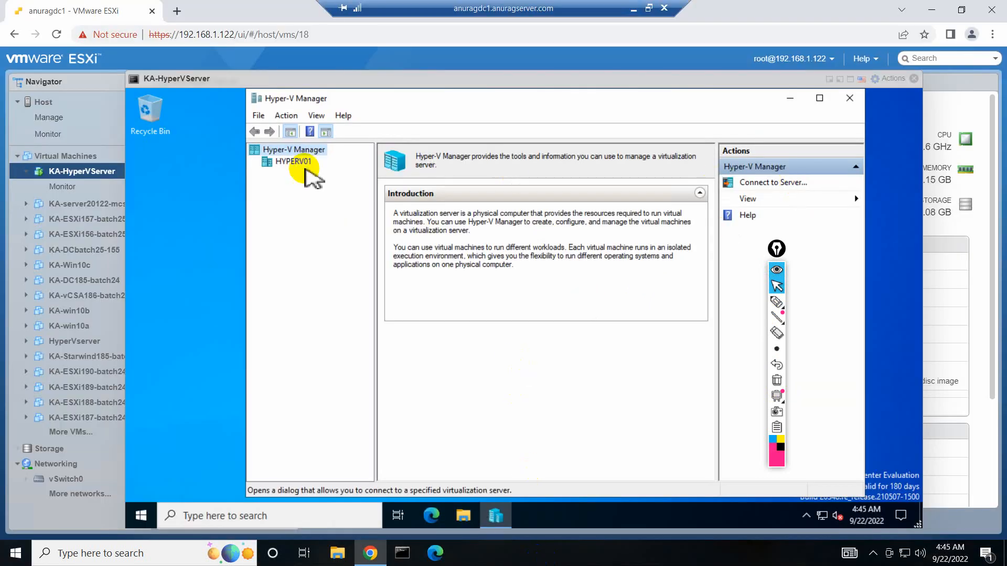
# Open Hyper-V Settings for the HYPERV01 server.
pyautogui.click(297, 163)
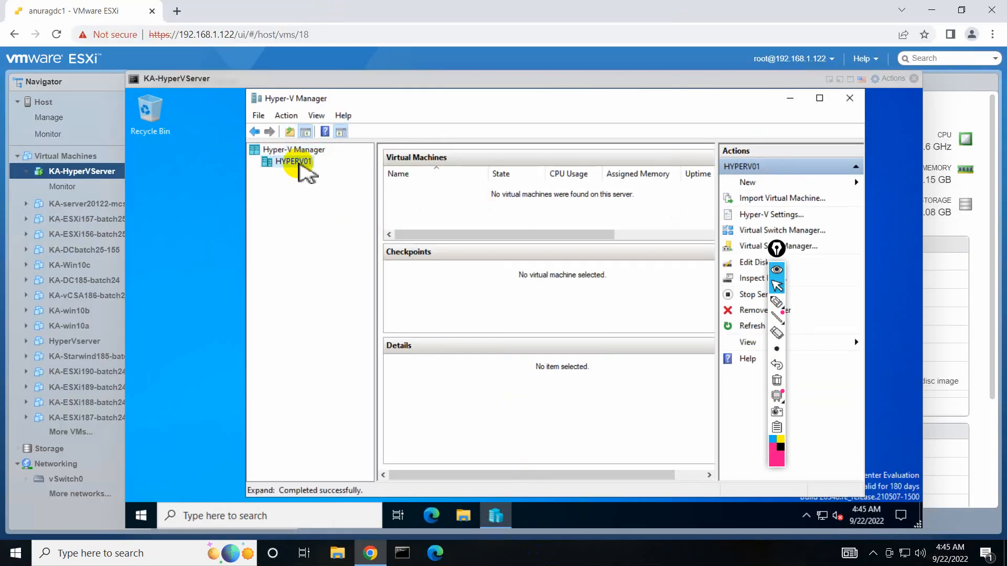
pyautogui.rightClick(298, 163)
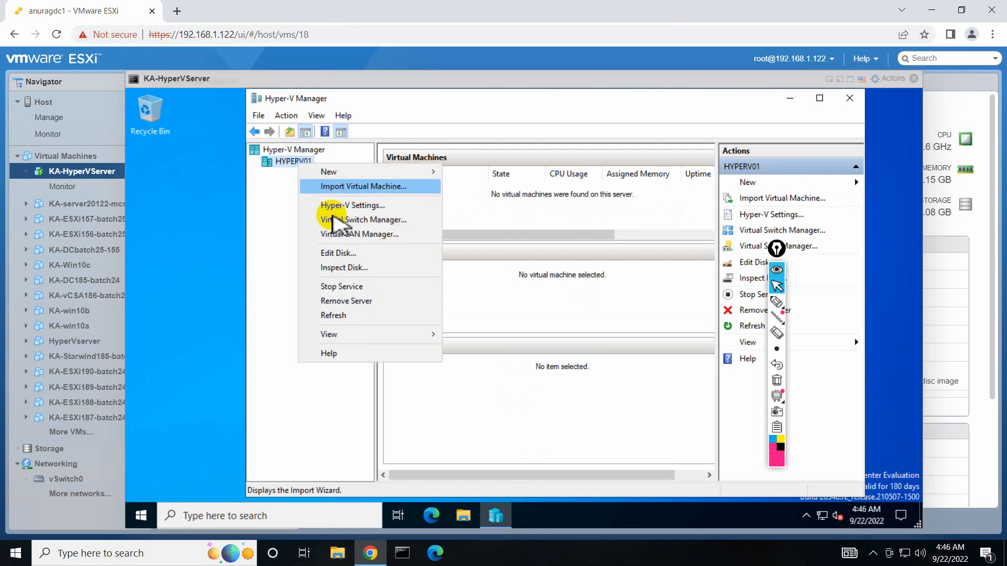
pyautogui.click(348, 204)
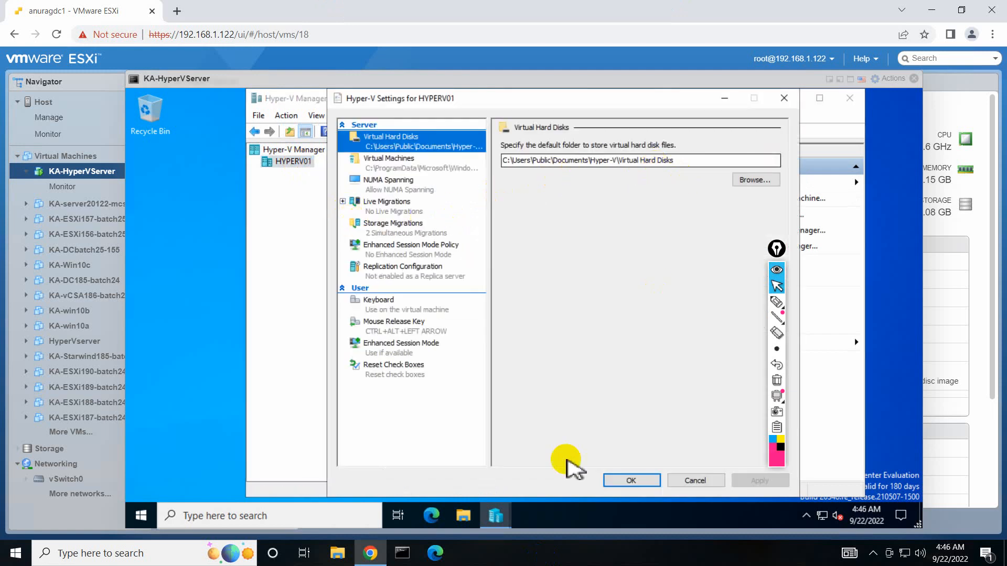
# Minimize the remote session and bring up the Windows Server 2019 (2) VMware machine.
pyautogui.moveTo(643, 10)
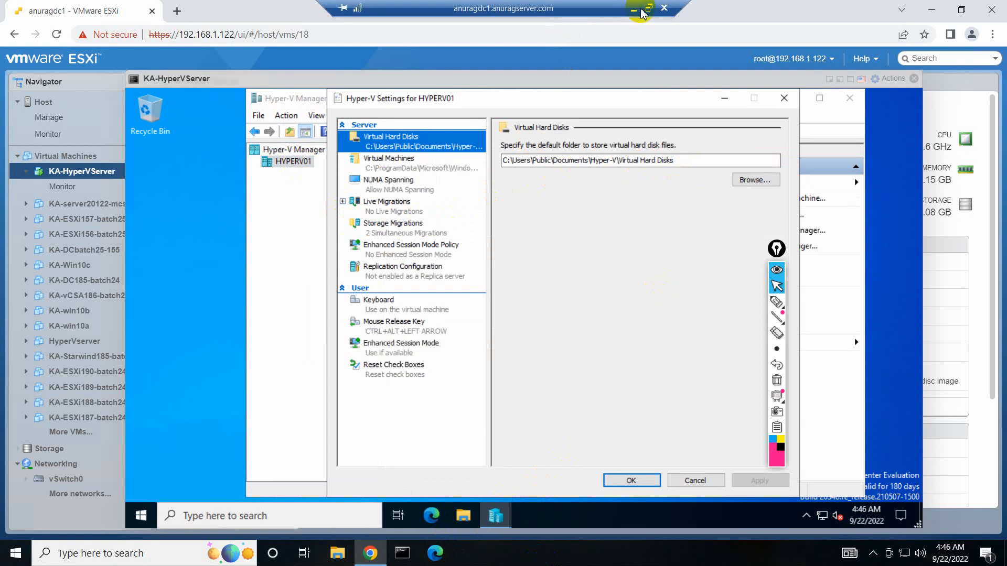
pyautogui.click(634, 10)
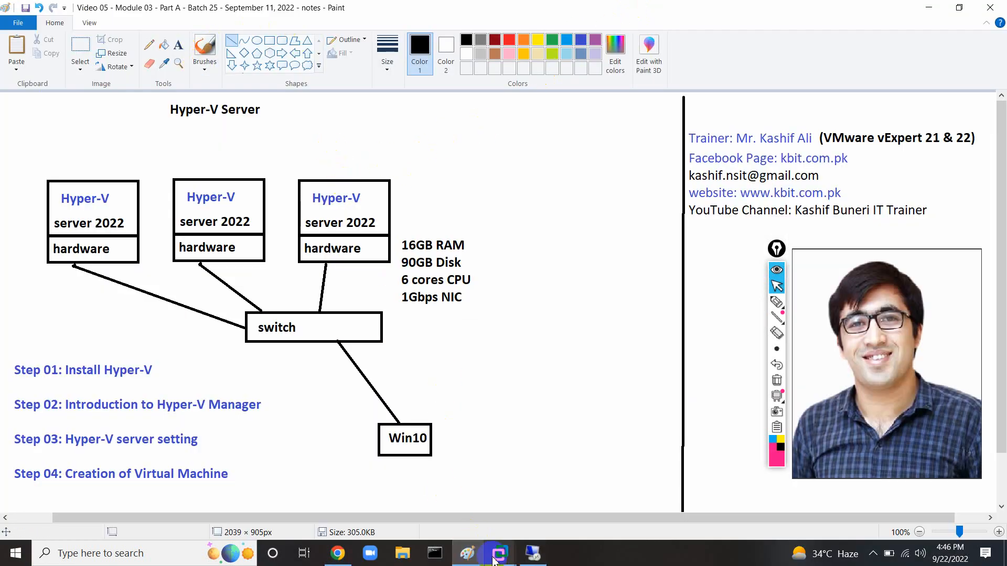
pyautogui.moveTo(498, 552)
pyautogui.click(513, 477)
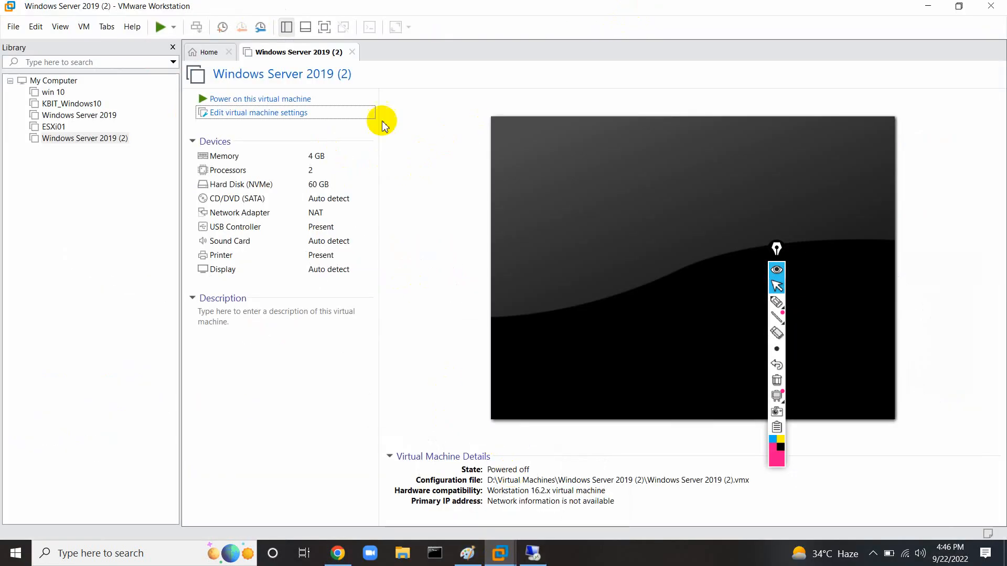
# Close the Windows Server 2019 (2) tab and browse the default VM folder in Preferences without changing it.
pyautogui.click(354, 54)
pyautogui.click(36, 27)
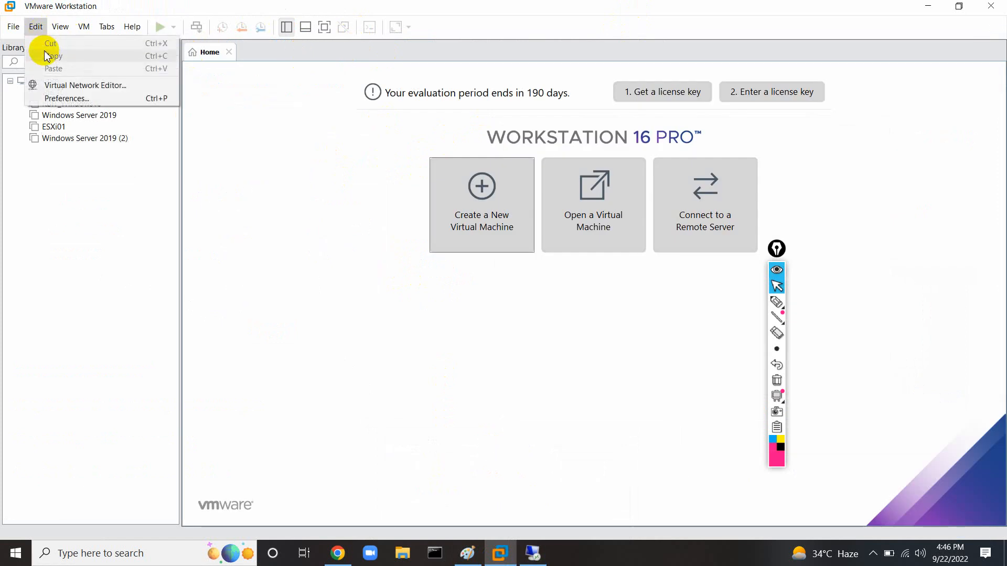
pyautogui.click(52, 99)
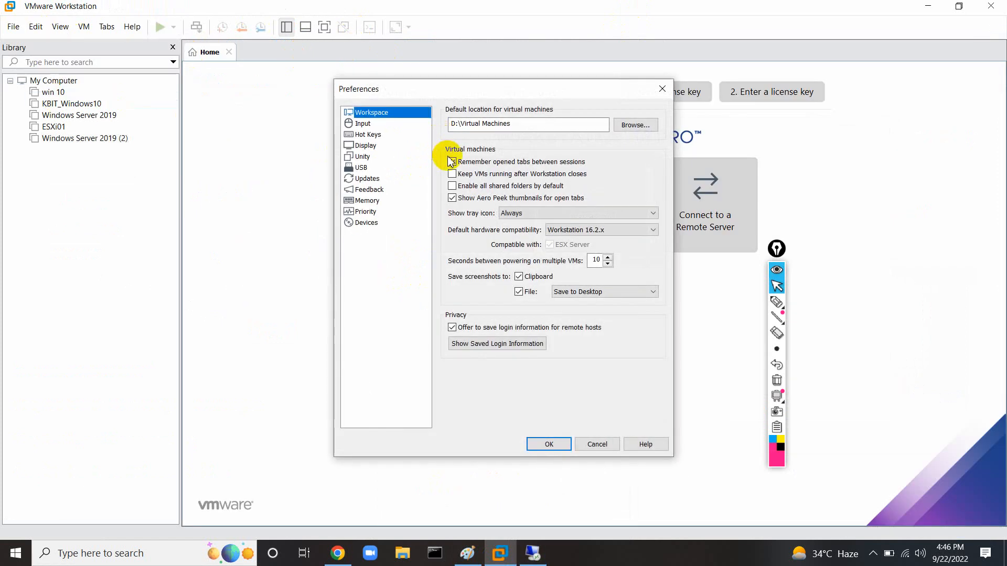
pyautogui.click(632, 126)
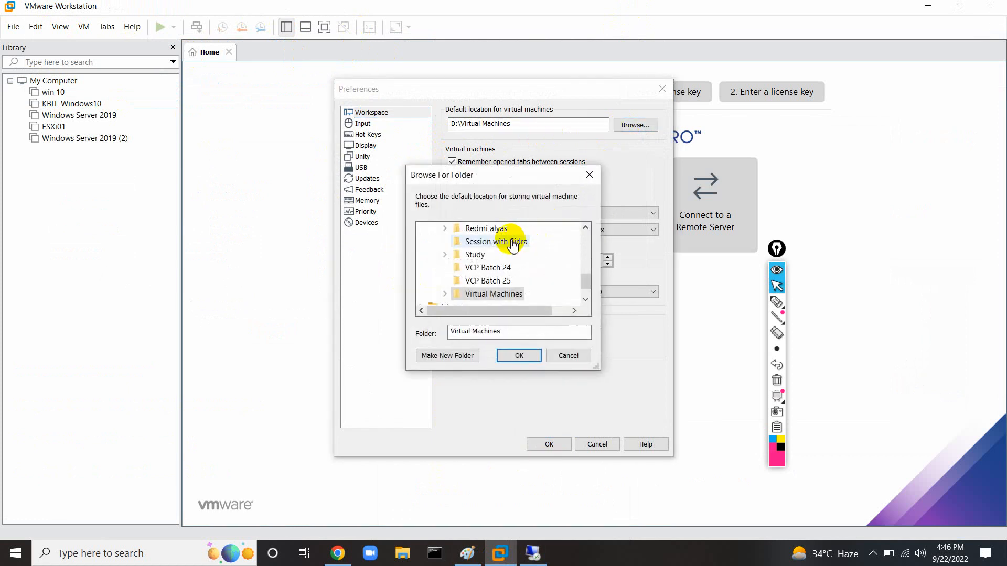
pyautogui.scroll(5, 513, 247)
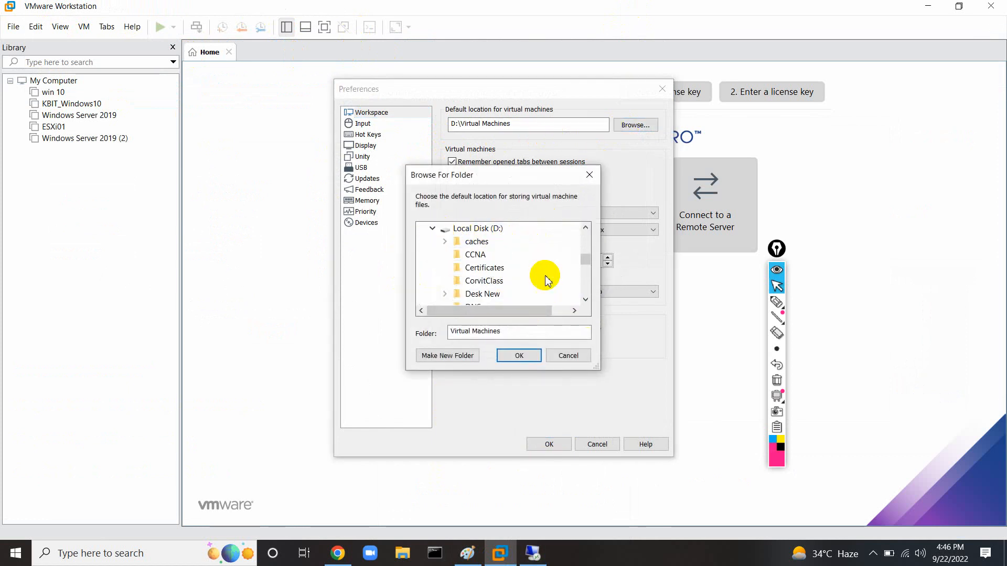
pyautogui.click(568, 356)
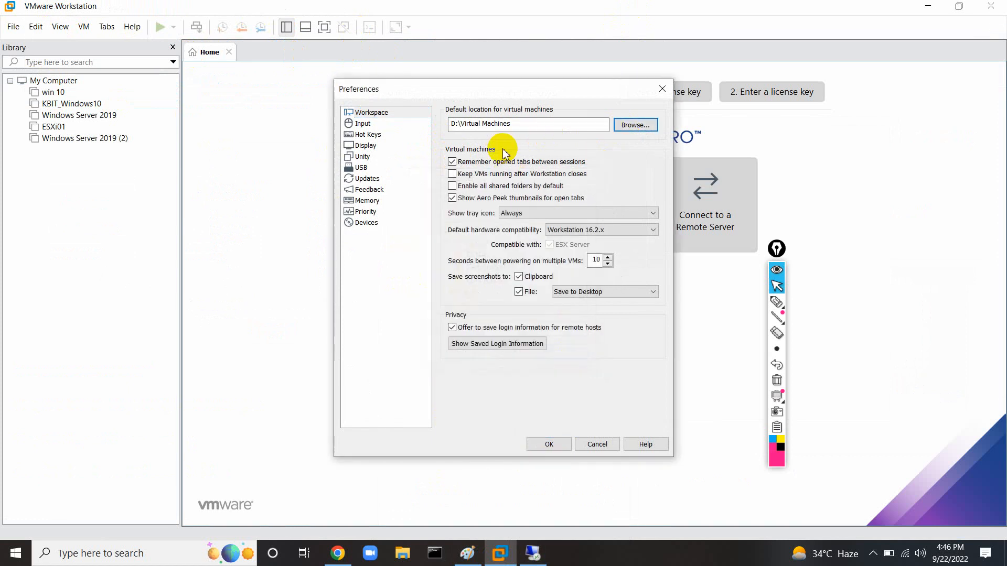
# Circle the D:\Virtual Machines default location, erase the marking, and cancel Preferences.
pyautogui.click(774, 303)
pyautogui.moveTo(504, 103)
pyautogui.mouseDown()
pyautogui.moveTo(427, 108)
pyautogui.moveTo(494, 140)
pyautogui.moveTo(552, 98)
pyautogui.moveTo(474, 104)
pyautogui.moveTo(517, 128)
pyautogui.moveTo(538, 126)
pyautogui.mouseUp()
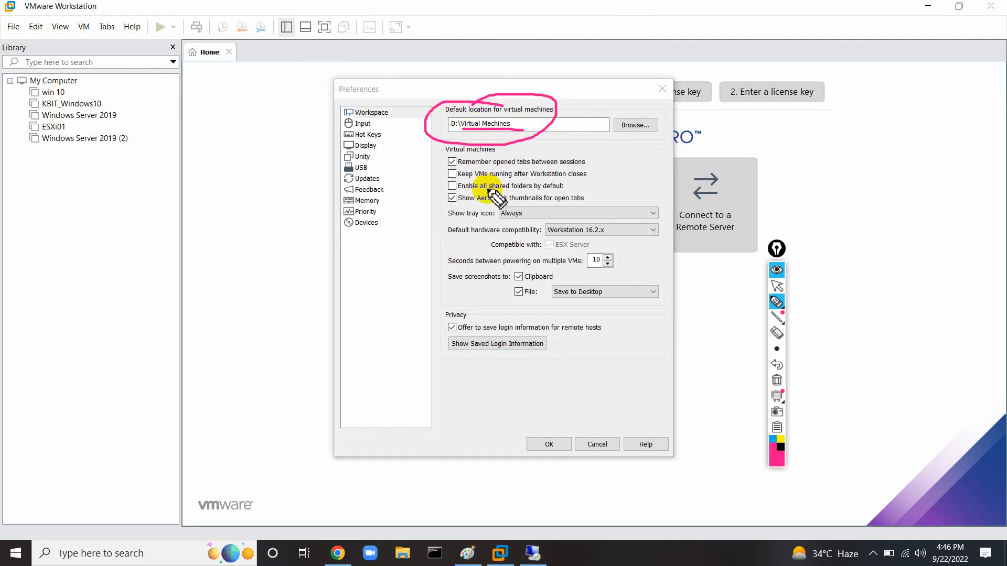
pyautogui.click(776, 380)
pyautogui.moveTo(775, 315)
pyautogui.click(777, 286)
pyautogui.click(597, 443)
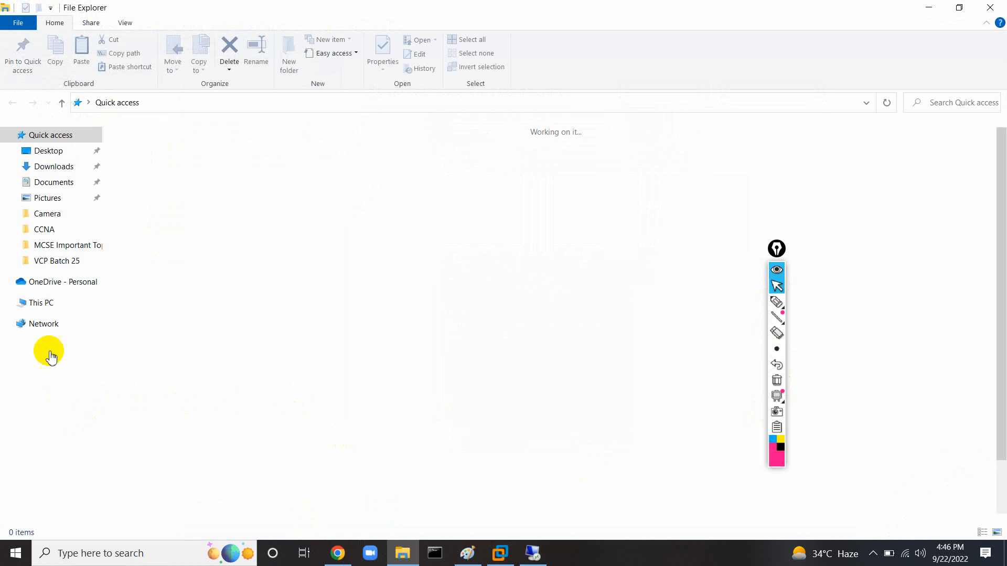
# Browse to D:\Virtual Machines\win 10 to review its disk files, then return to the ESXi console.
pyautogui.click(61, 445)
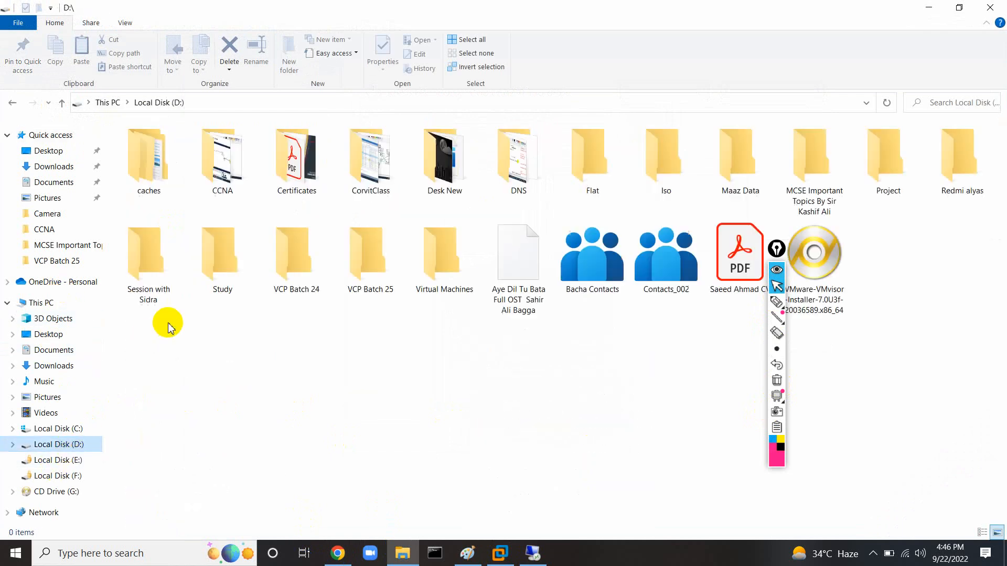
pyautogui.doubleClick(420, 255)
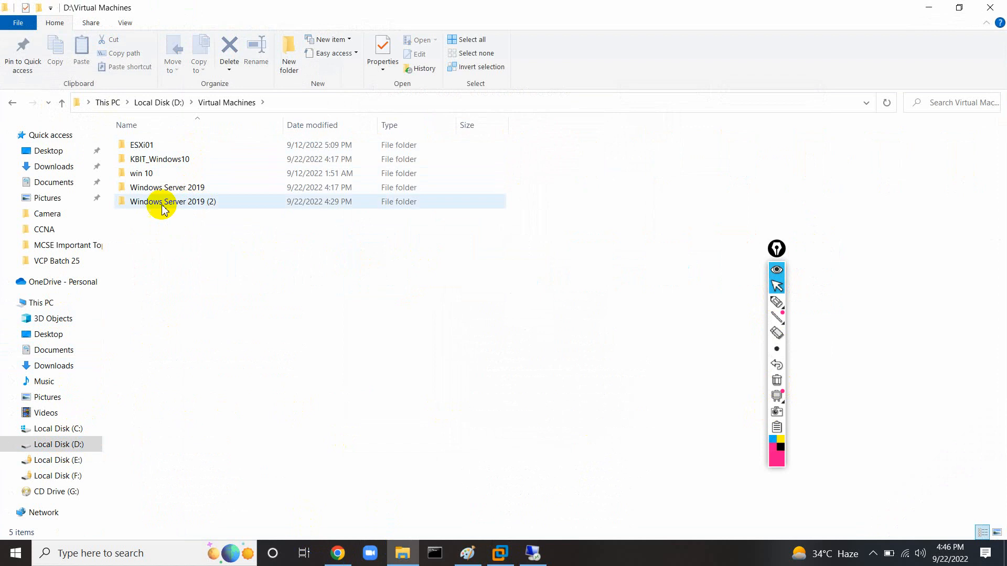
pyautogui.doubleClick(155, 177)
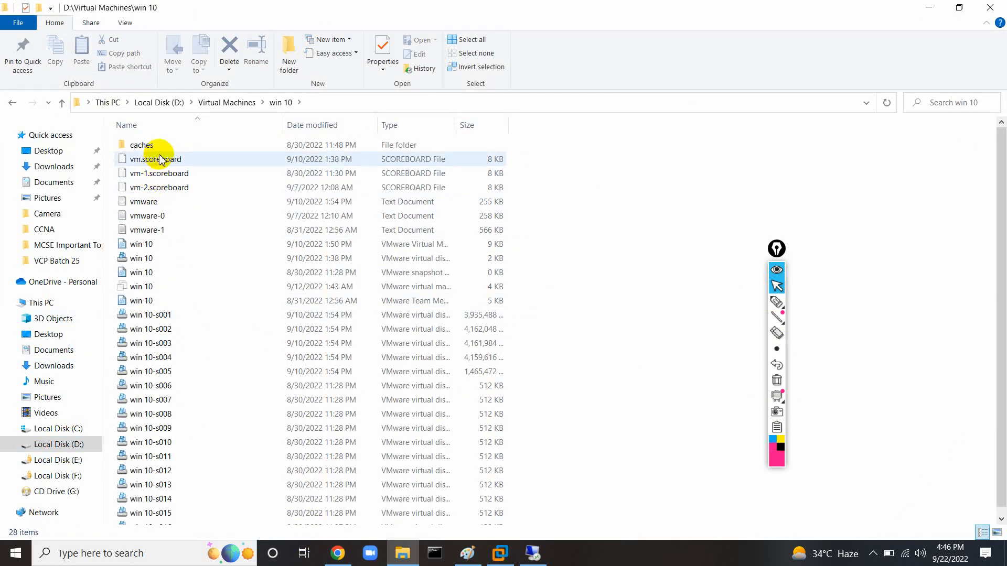
pyautogui.scroll(-1, 186, 321)
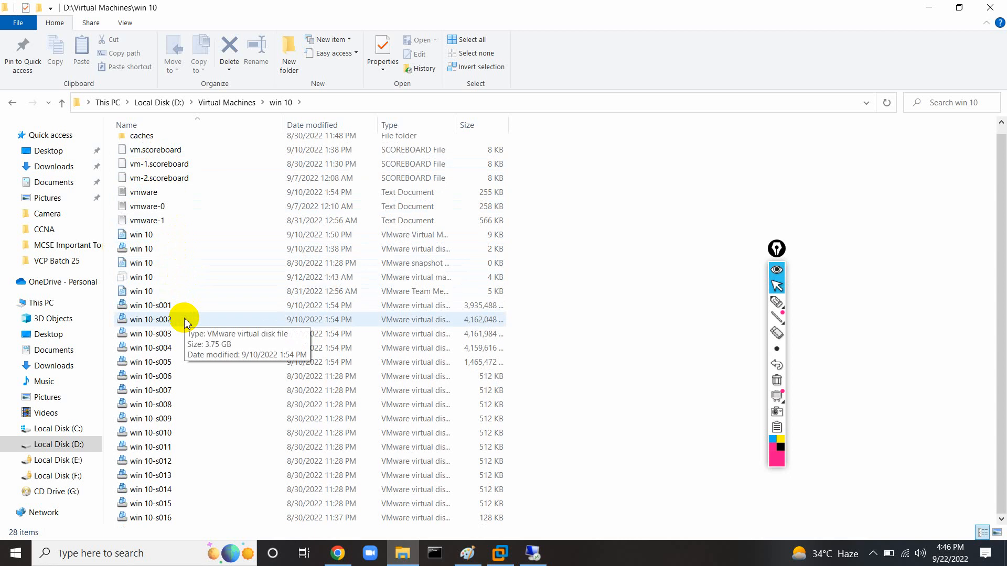
pyautogui.scroll(1, 184, 321)
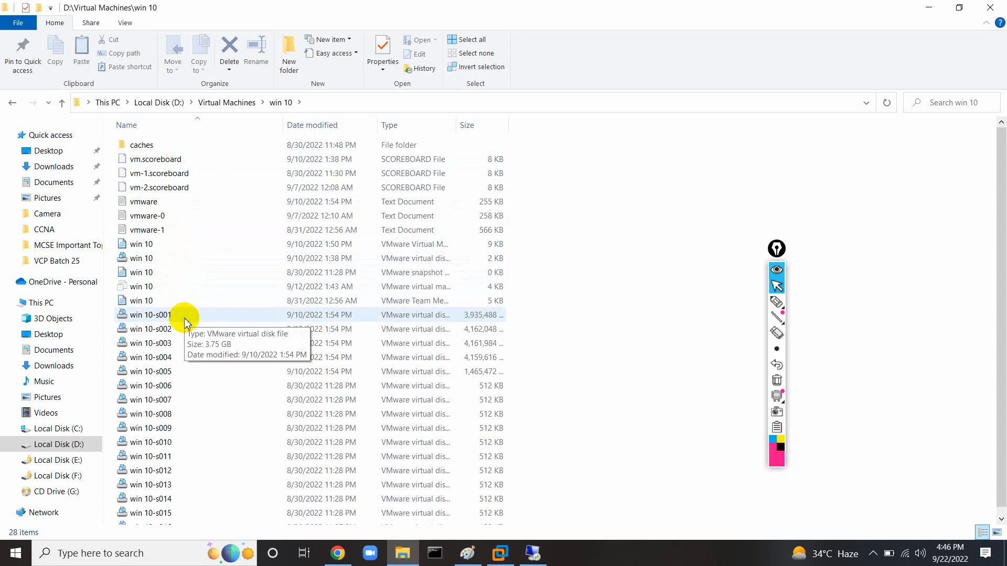
pyautogui.scroll(-1, 185, 321)
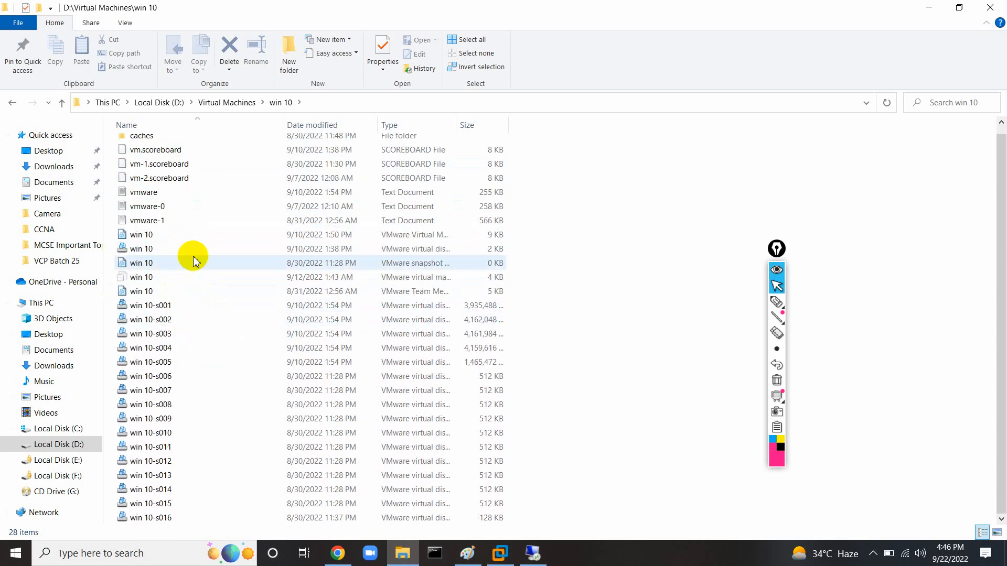
pyautogui.click(533, 555)
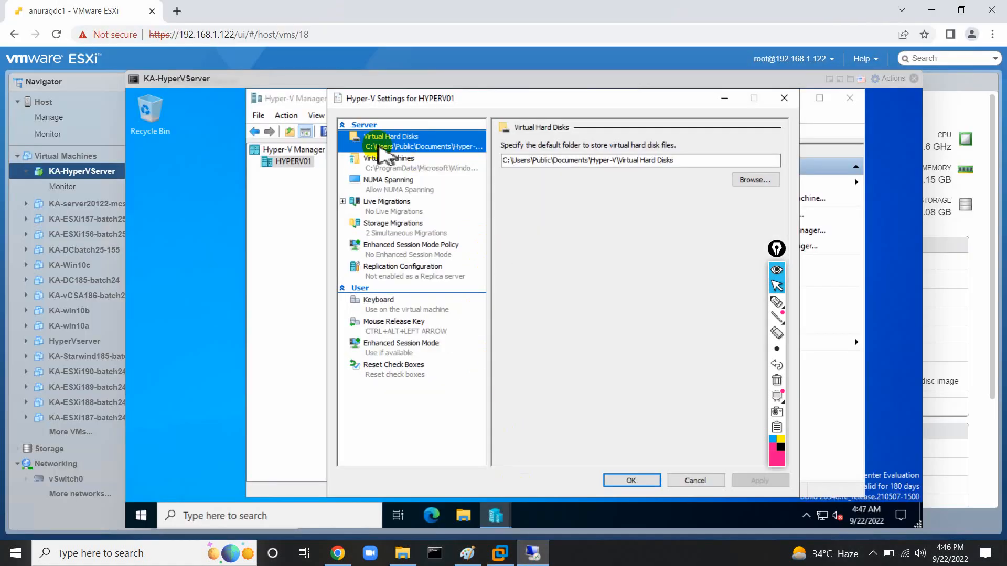
# Mark up the Virtual Hard Disks and Virtual Machines default folders and their C:\Users\Public\Documents paths.
pyautogui.click(777, 302)
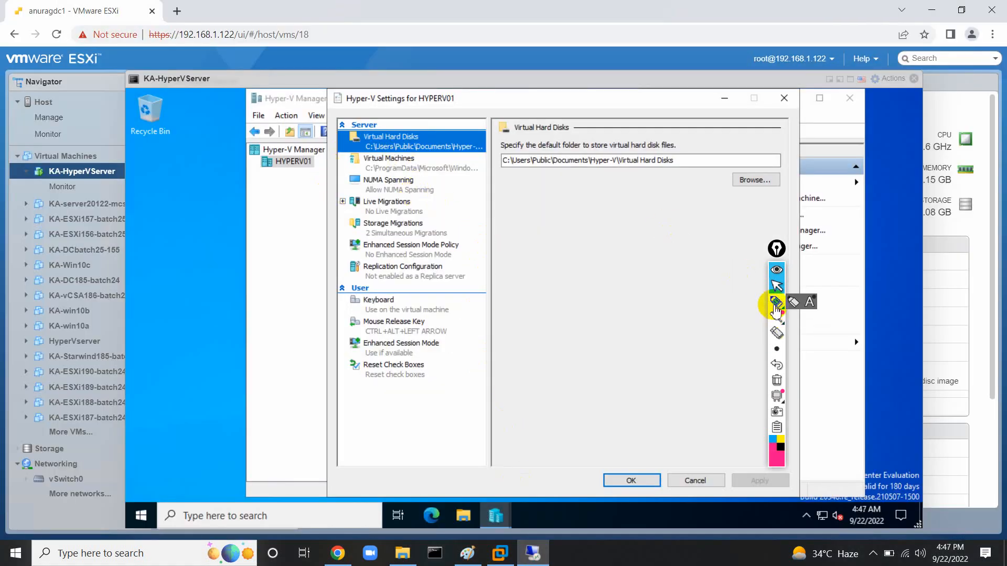
pyautogui.moveTo(613, 123)
pyautogui.mouseDown()
pyautogui.moveTo(540, 115)
pyautogui.moveTo(493, 153)
pyautogui.moveTo(601, 184)
pyautogui.moveTo(683, 138)
pyautogui.moveTo(577, 120)
pyautogui.mouseUp()
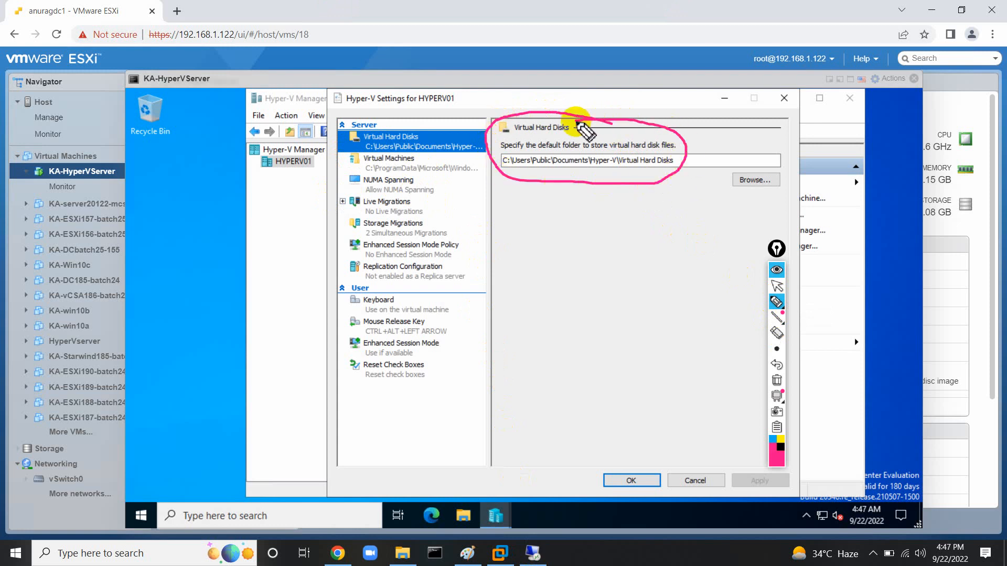
pyautogui.moveTo(593, 164); pyautogui.dragTo(669, 167)
pyautogui.click(421, 147)
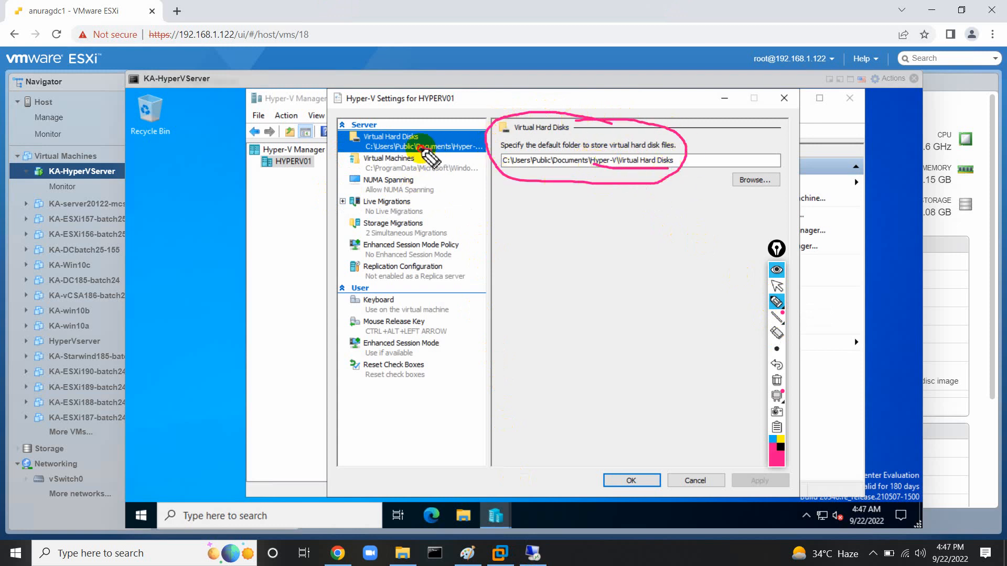
pyautogui.moveTo(421, 148)
pyautogui.mouseDown()
pyautogui.moveTo(355, 162)
pyautogui.moveTo(461, 173)
pyautogui.moveTo(449, 157)
pyautogui.moveTo(409, 155)
pyautogui.mouseUp()
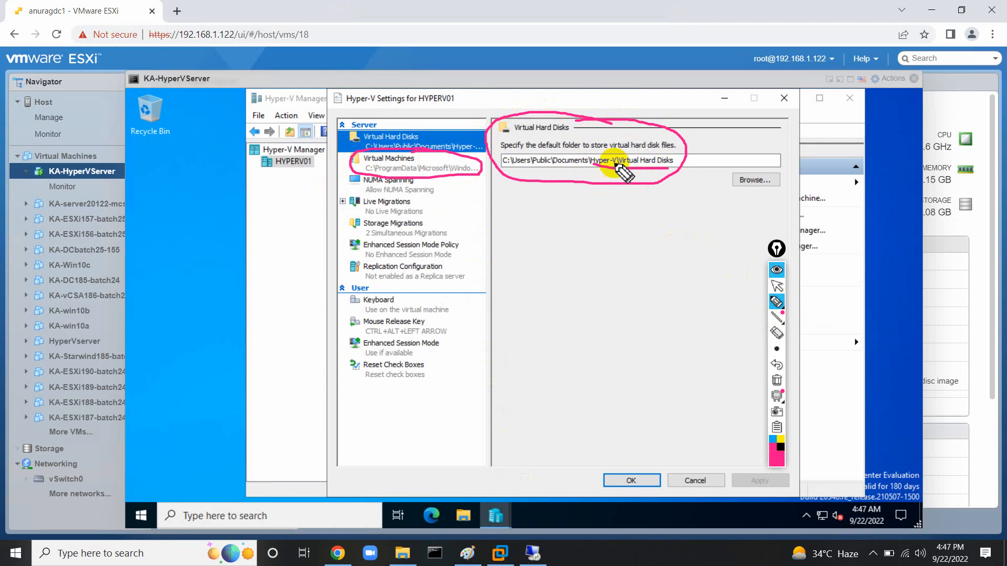
pyautogui.moveTo(496, 167); pyautogui.dragTo(564, 170)
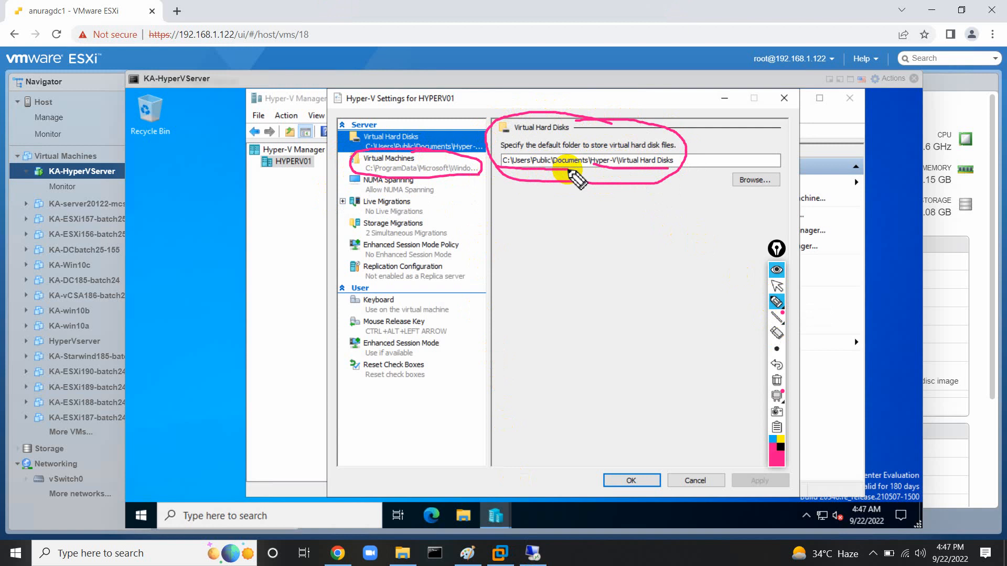
# Clear the pen markings and switch to the Paint diagram notes.
pyautogui.click(777, 380)
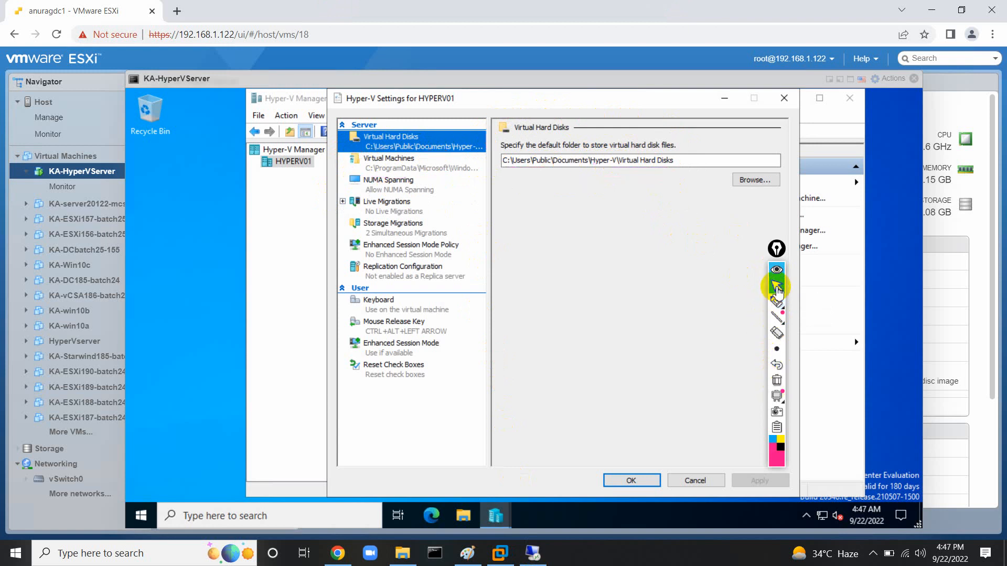
pyautogui.click(777, 288)
pyautogui.moveTo(521, 557)
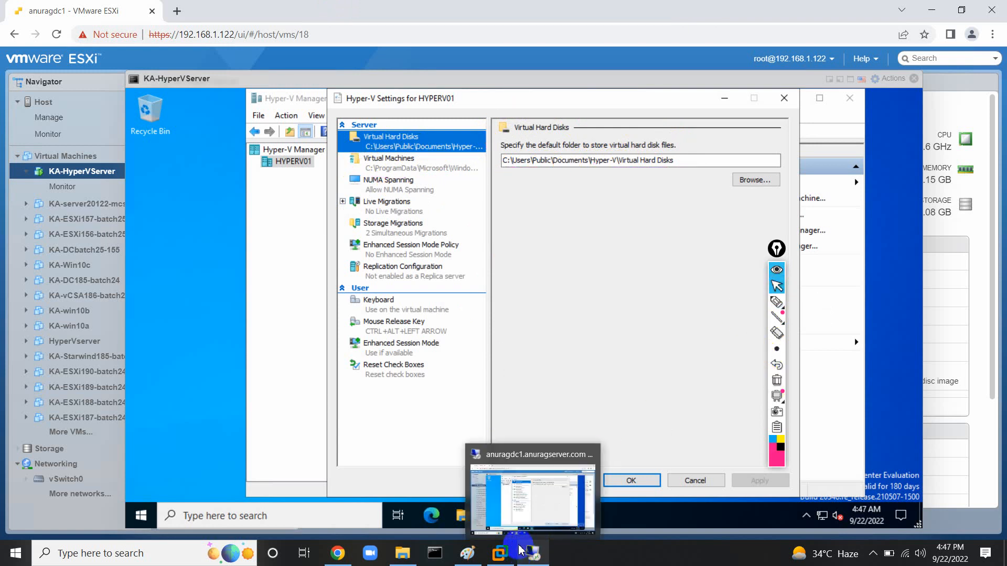
pyautogui.click(467, 553)
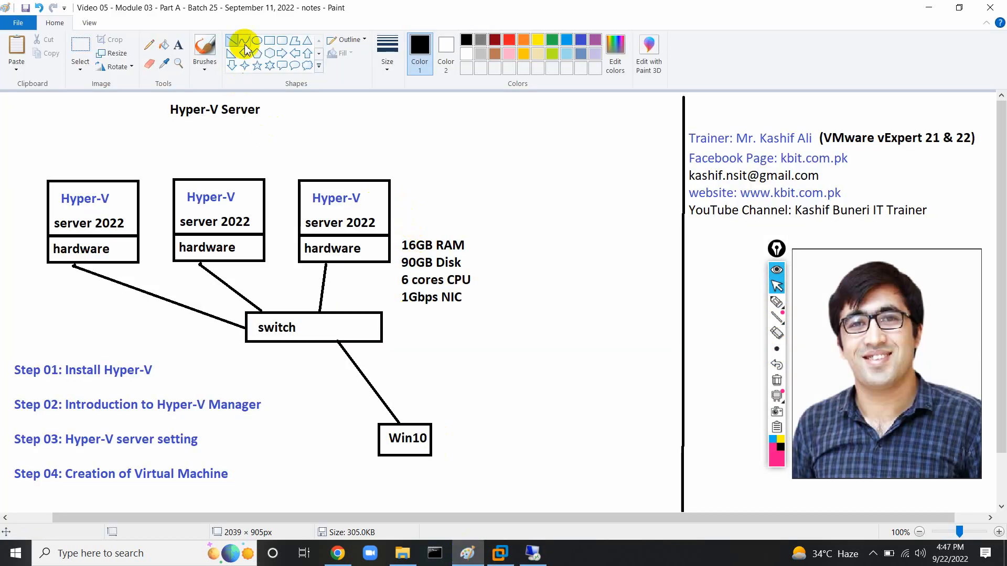
# Draw a red box above the third Hyper-V server and label it VM.
pyautogui.click(268, 40)
pyautogui.moveTo(337, 146); pyautogui.dragTo(396, 171)
pyautogui.click(508, 40)
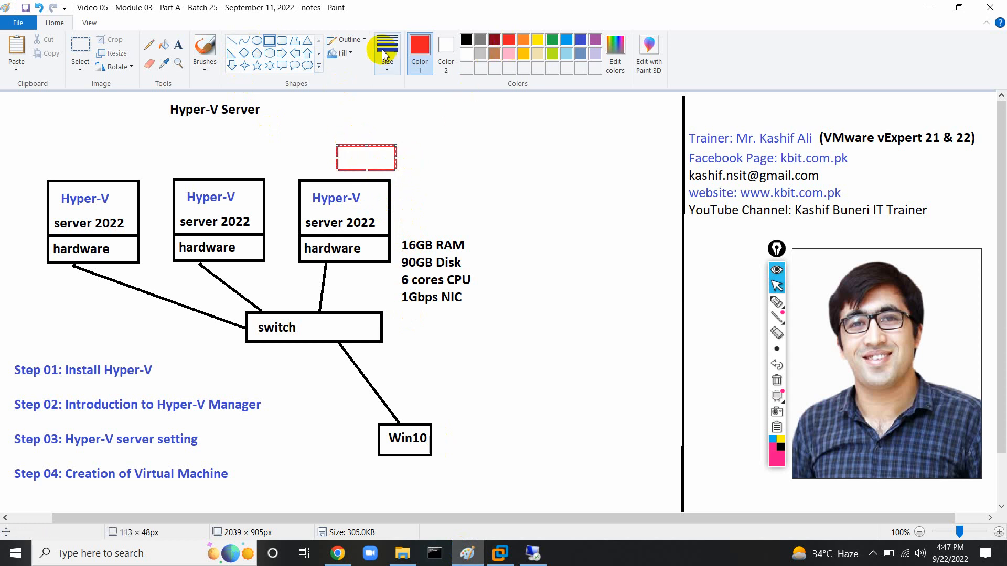
pyautogui.click(179, 46)
pyautogui.click(345, 157)
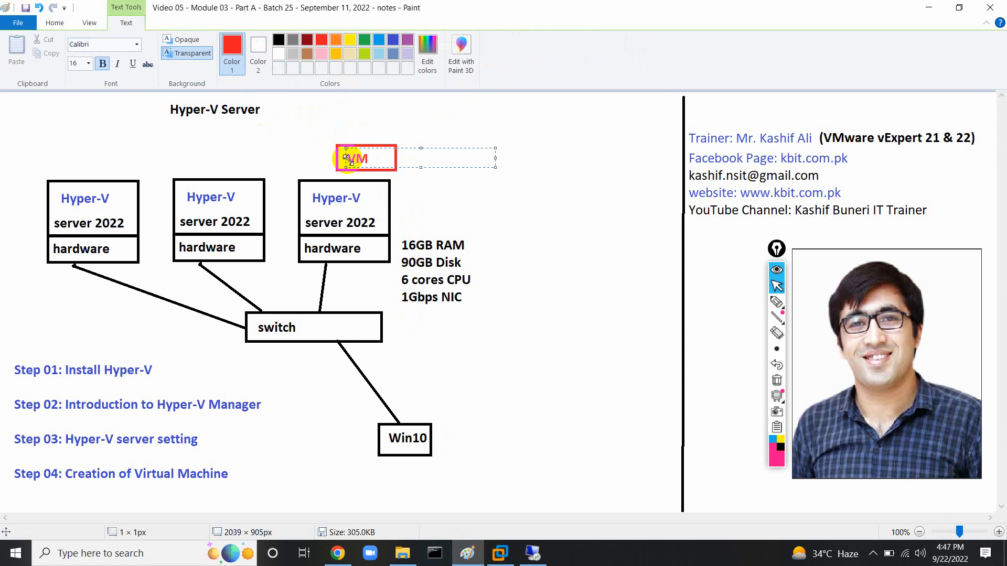
pyautogui.click(302, 148)
# Stack a red o/s box on top of the VM box and label it.
pyautogui.click(270, 41)
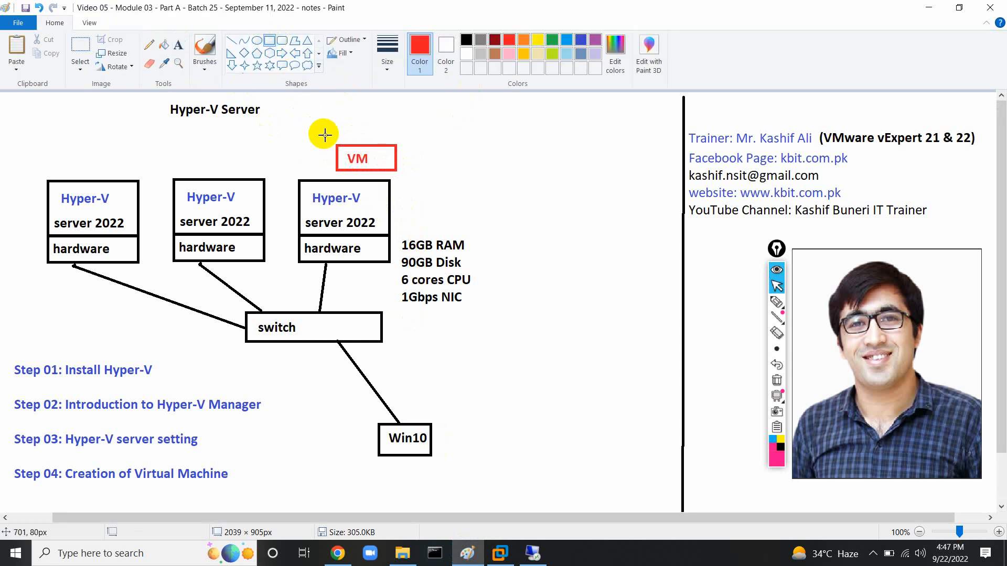
pyautogui.moveTo(337, 145); pyautogui.dragTo(396, 119)
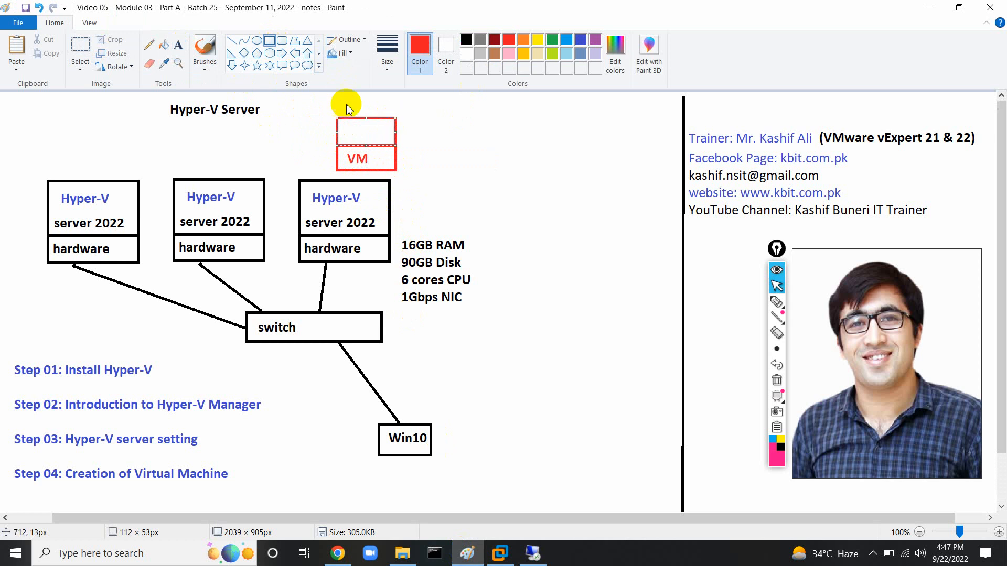
pyautogui.click(178, 45)
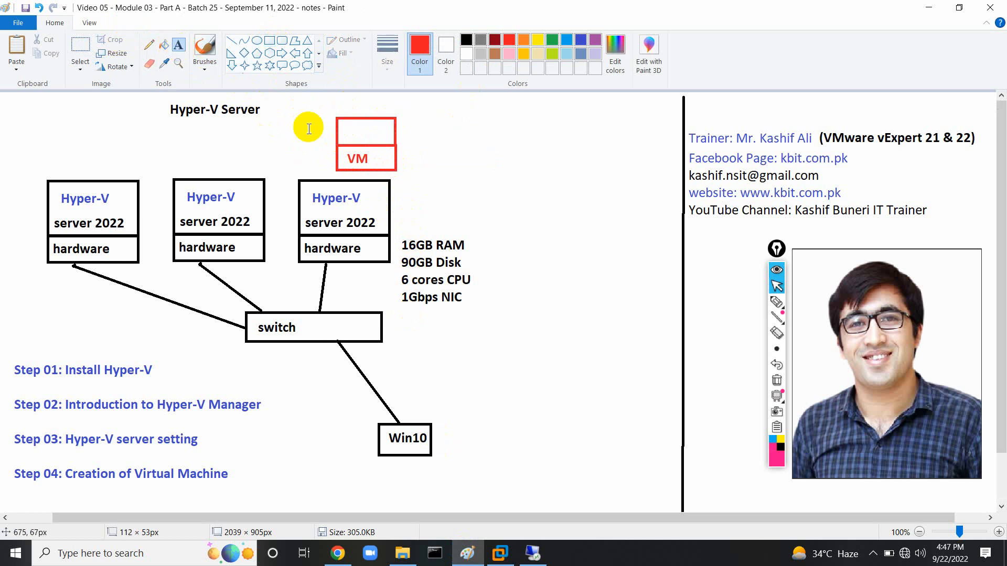
pyautogui.click(347, 125)
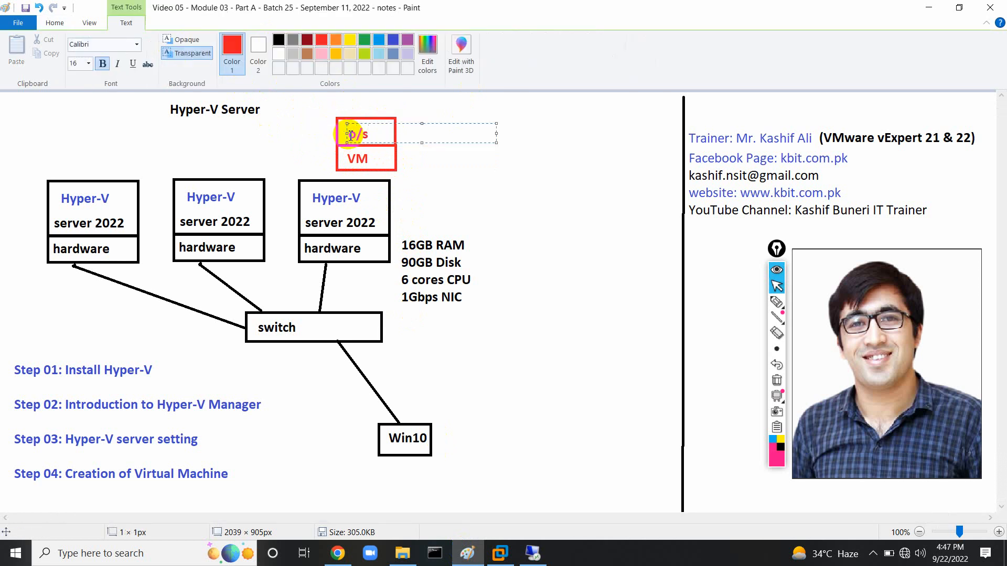
pyautogui.click(299, 128)
# Add a red APP box on top of the o/s box.
pyautogui.click(271, 41)
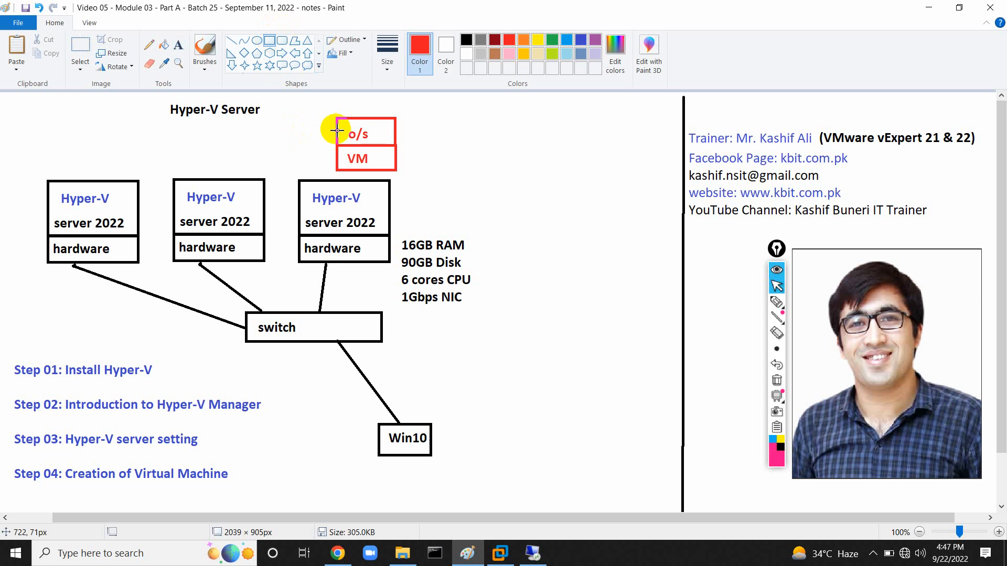
pyautogui.moveTo(337, 114); pyautogui.dragTo(396, 95)
pyautogui.click(179, 44)
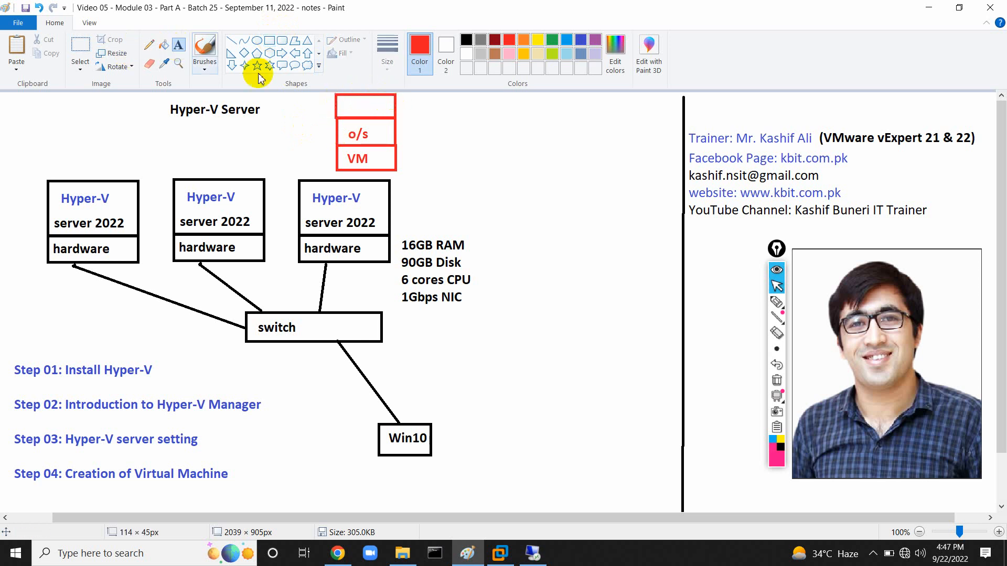
pyautogui.click(343, 108)
pyautogui.click(344, 107)
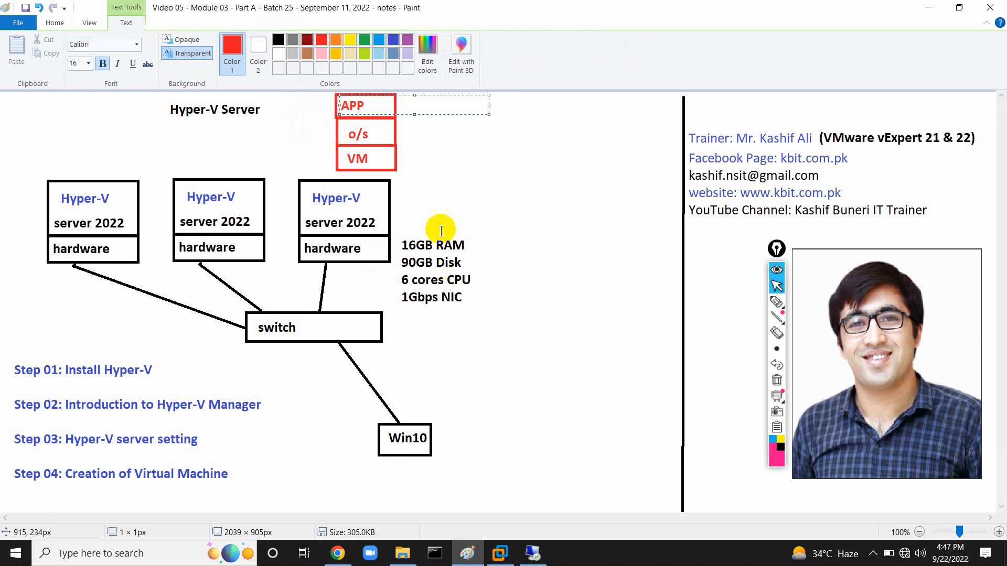
pyautogui.click(408, 169)
# List vRAM, vCPU, vDisk and vNIC beside the red box stack.
pyautogui.click(408, 169)
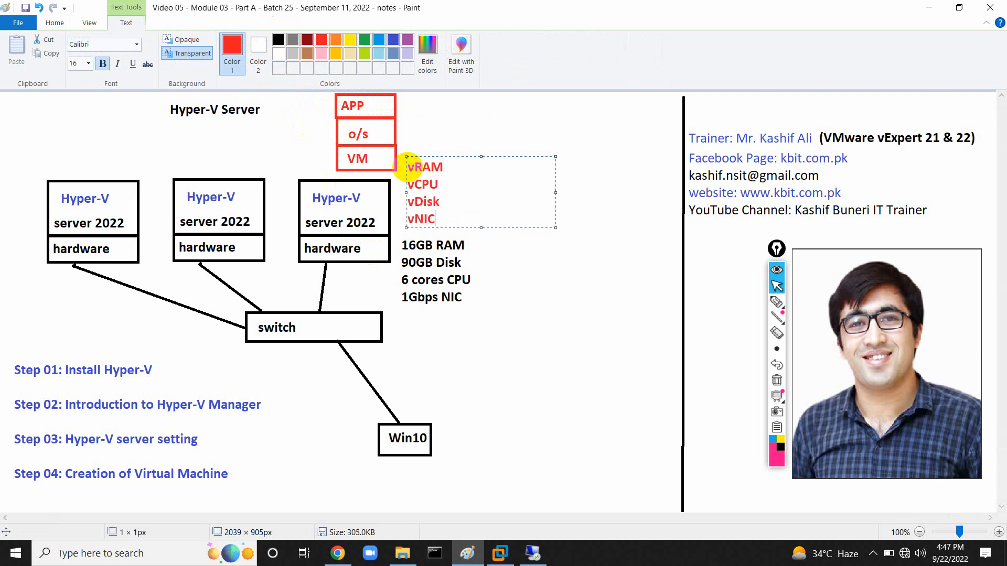
pyautogui.moveTo(434, 156); pyautogui.dragTo(437, 111)
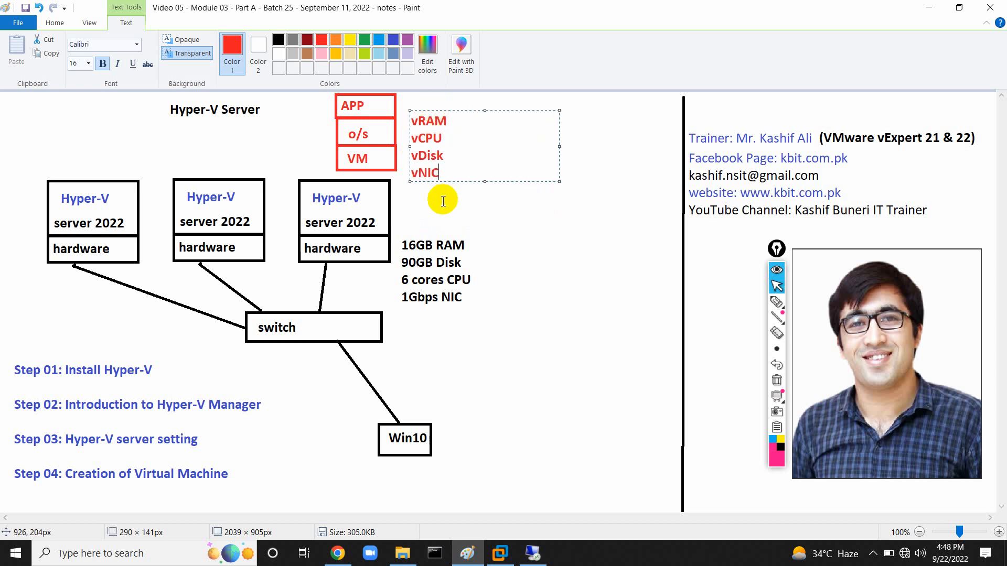
pyautogui.click(444, 201)
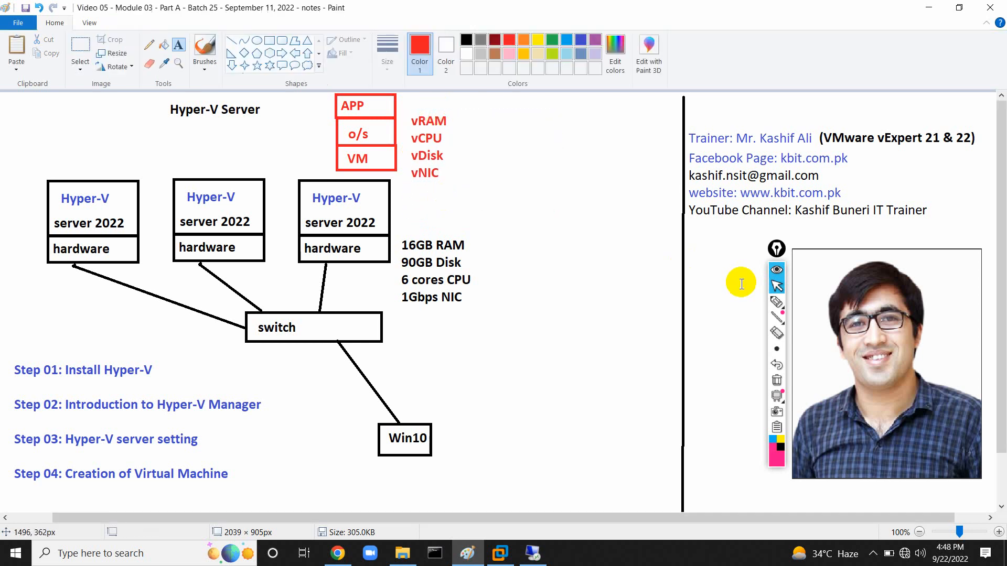
# In pink ink, circle 16GB RAM, underline vRAM, and write and circle a 12GB note.
pyautogui.click(777, 301)
pyautogui.moveTo(450, 230)
pyautogui.mouseDown()
pyautogui.moveTo(399, 246)
pyautogui.moveTo(415, 261)
pyautogui.moveTo(472, 248)
pyautogui.moveTo(451, 231)
pyautogui.mouseUp()
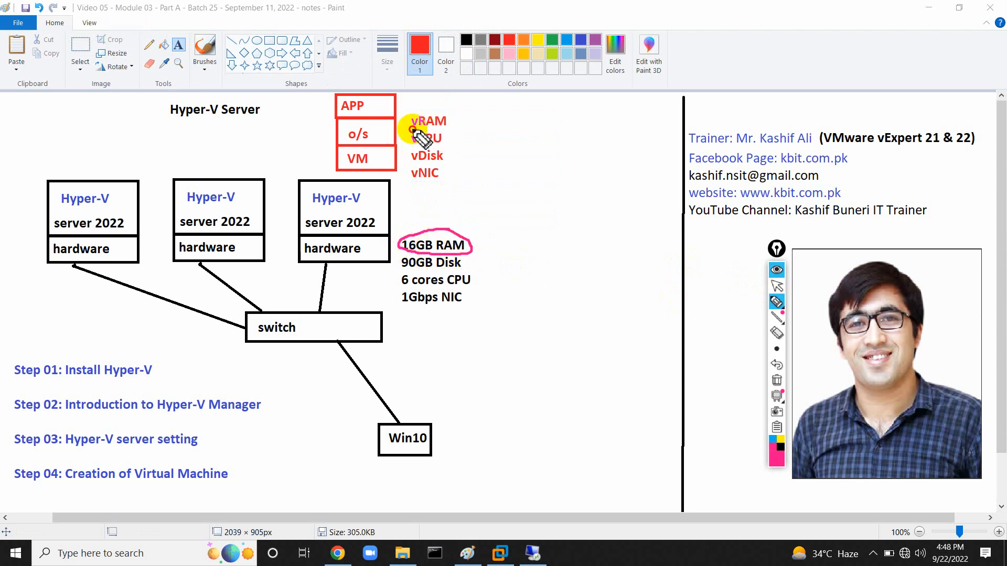
pyautogui.moveTo(412, 129); pyautogui.dragTo(454, 129)
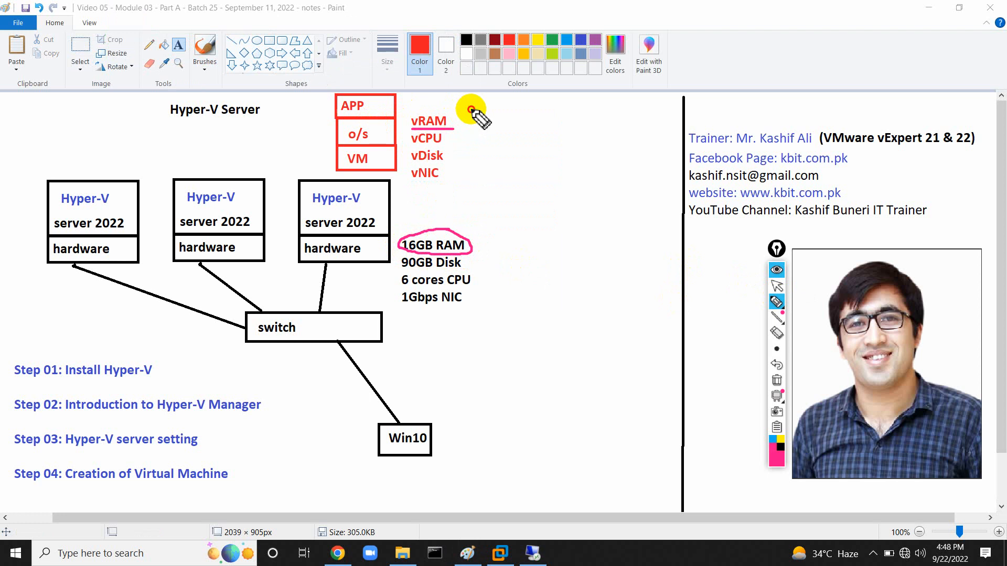
pyautogui.moveTo(470, 109)
pyautogui.mouseDown()
pyautogui.moveTo(475, 125)
pyautogui.moveTo(527, 112)
pyautogui.mouseUp()
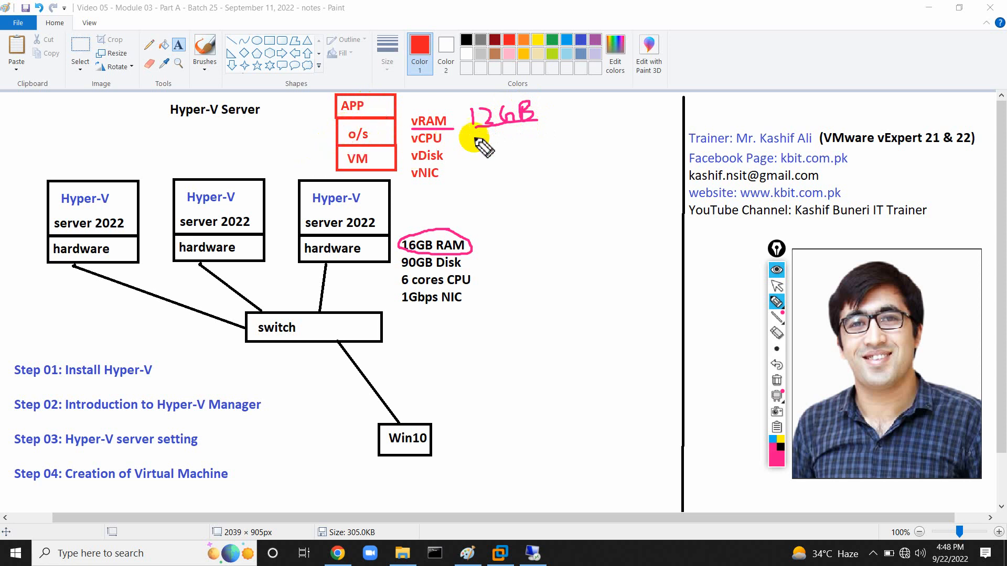
pyautogui.moveTo(488, 96)
pyautogui.mouseDown()
pyautogui.moveTo(461, 107)
pyautogui.moveTo(556, 128)
pyautogui.moveTo(477, 102)
pyautogui.moveTo(459, 112)
pyautogui.mouseUp()
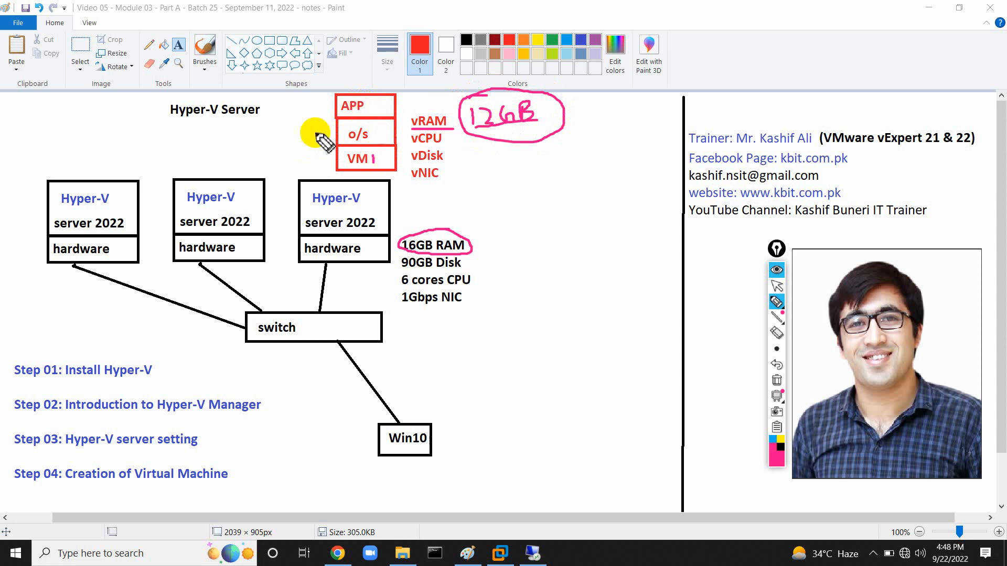
# Write 12G beside the VM box, underline both 12GB notes, and mark the APP box.
pyautogui.moveTo(285, 167)
pyautogui.mouseDown()
pyautogui.moveTo(294, 151)
pyautogui.moveTo(329, 172)
pyautogui.moveTo(287, 168)
pyautogui.mouseUp()
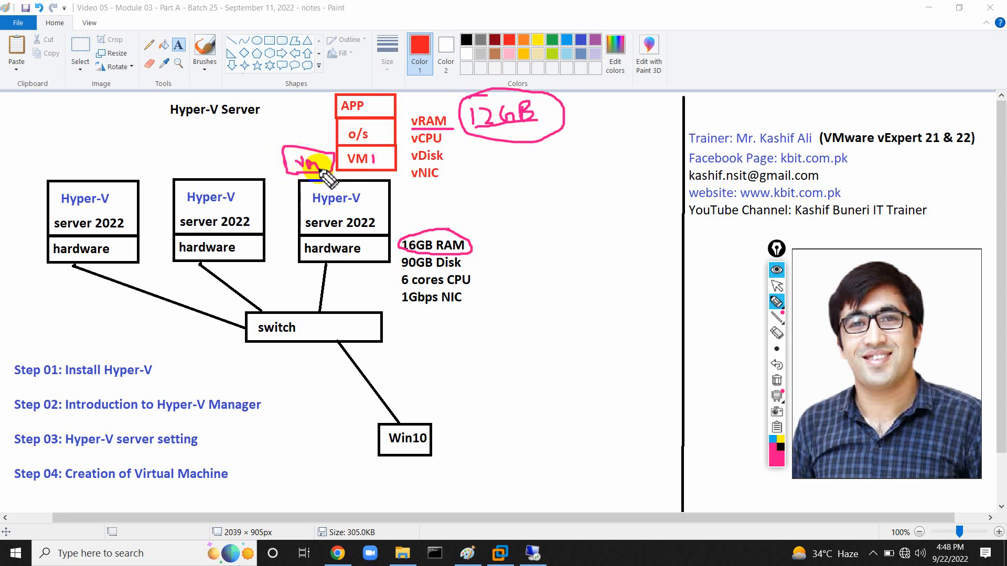
pyautogui.moveTo(251, 150)
pyautogui.mouseDown()
pyautogui.moveTo(254, 162)
pyautogui.moveTo(286, 167)
pyautogui.mouseUp()
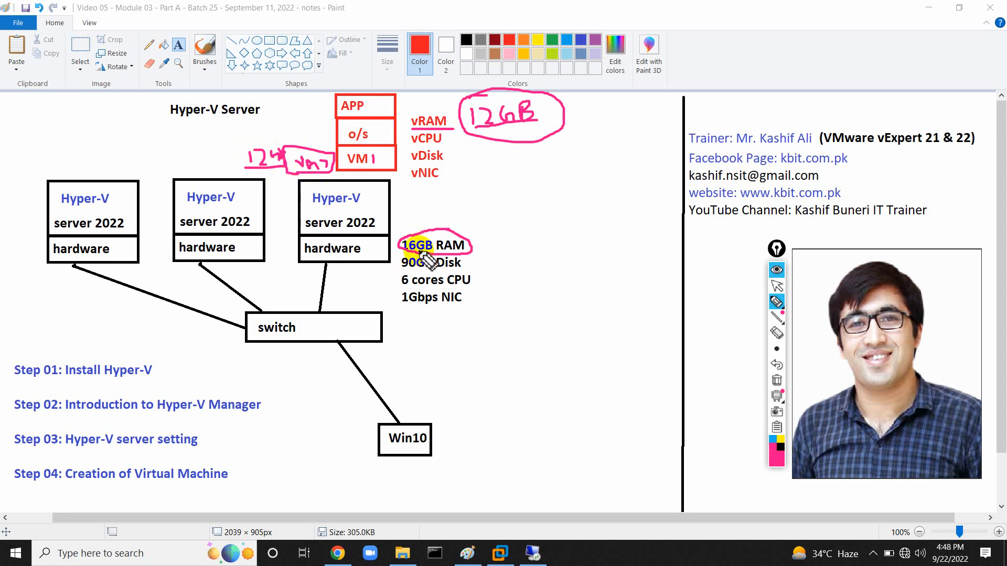
pyautogui.moveTo(468, 128); pyautogui.dragTo(548, 127)
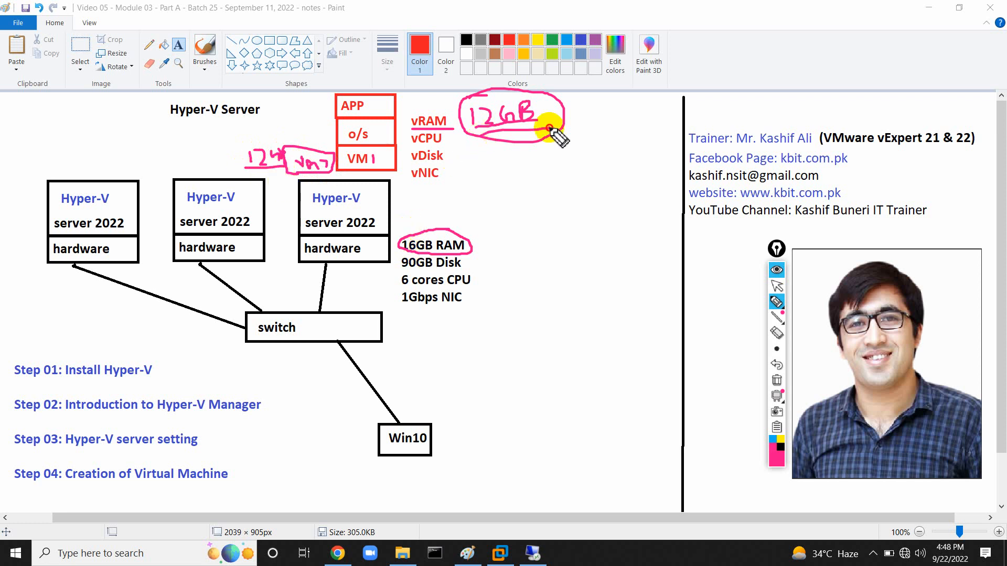
pyautogui.moveTo(237, 171); pyautogui.dragTo(303, 169)
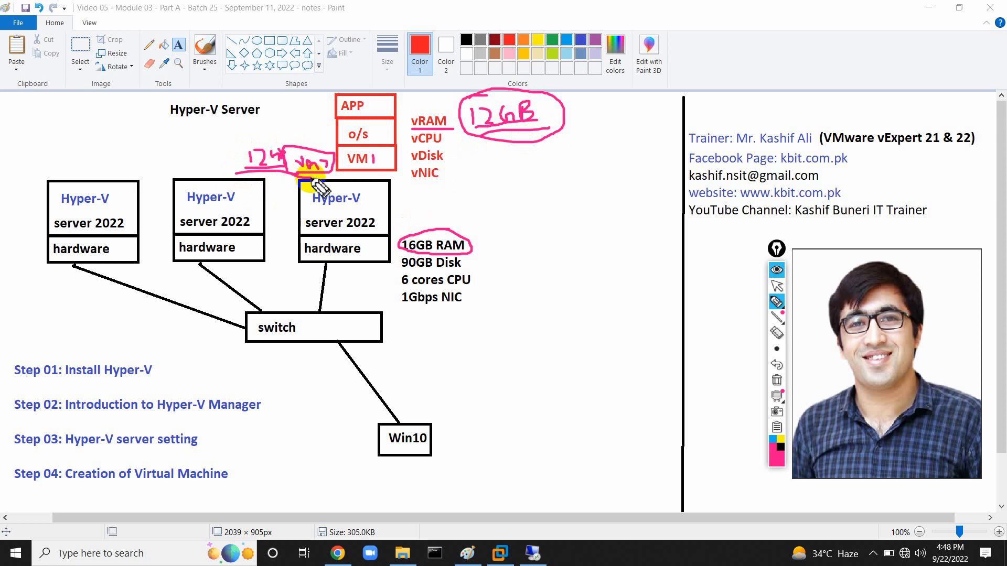
pyautogui.moveTo(359, 84)
pyautogui.mouseDown()
pyautogui.moveTo(329, 107)
pyautogui.moveTo(335, 156)
pyautogui.mouseUp()
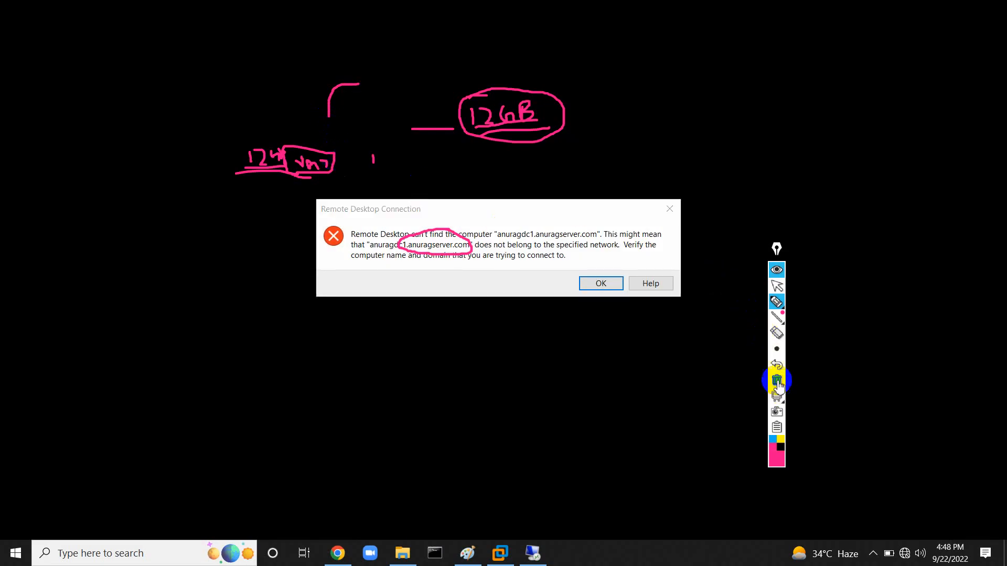
# Clear the pink markings, dismiss the Remote Desktop error, and close its window.
pyautogui.click(780, 316)
pyautogui.click(776, 286)
pyautogui.click(601, 283)
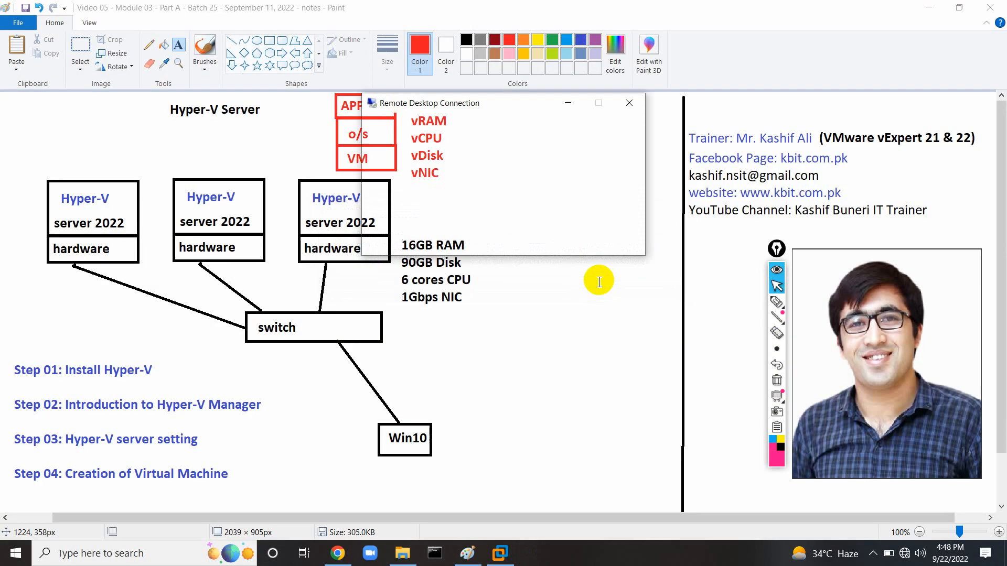
pyautogui.click(627, 104)
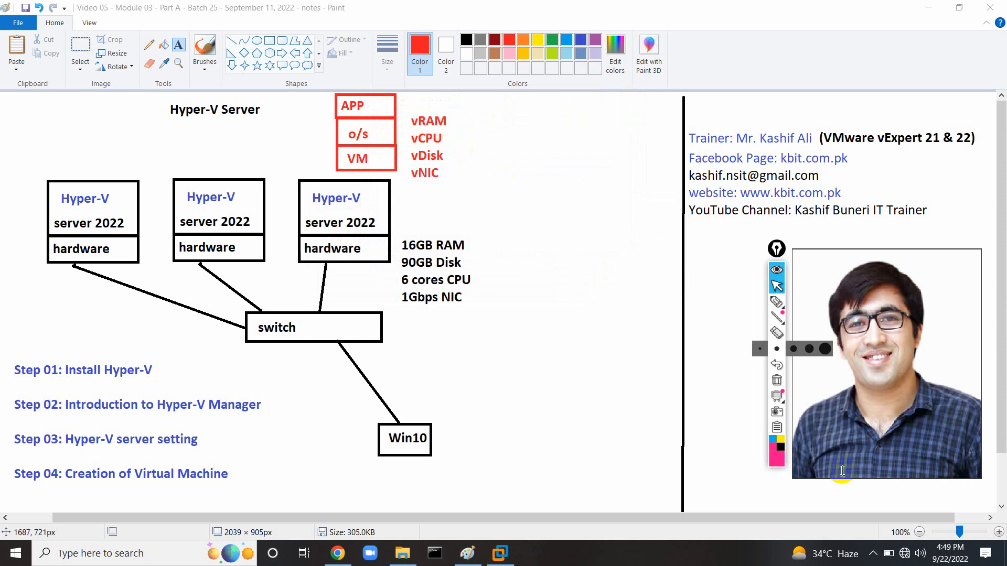
# Connect the PC's Wi-Fi to the iPhone network.
pyautogui.click(903, 551)
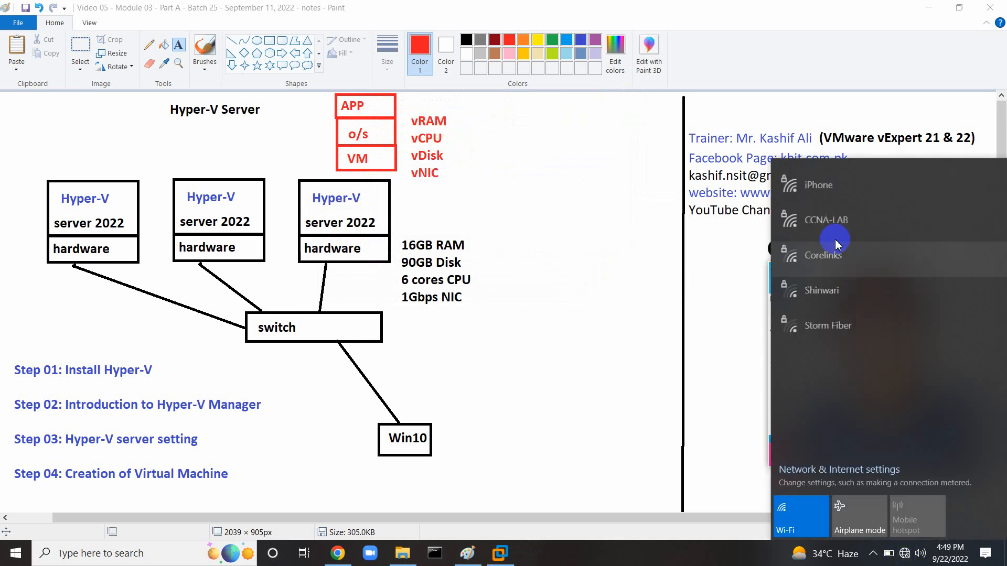
pyautogui.click(839, 183)
pyautogui.click(949, 240)
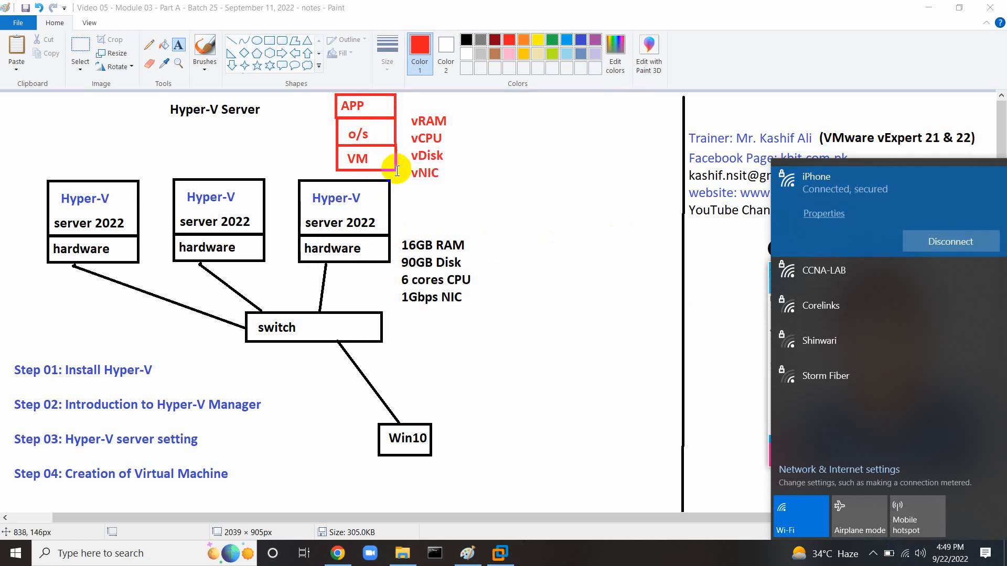
pyautogui.click(532, 332)
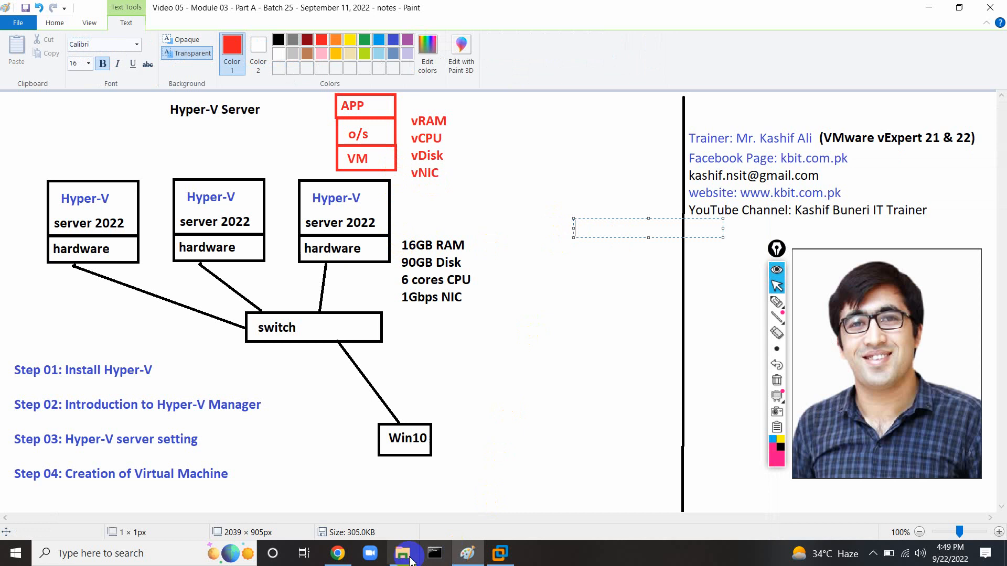
# Launch mstsc and connect to the remote server, entering the account password.
pyautogui.click(142, 555)
pyautogui.write('mstsc')
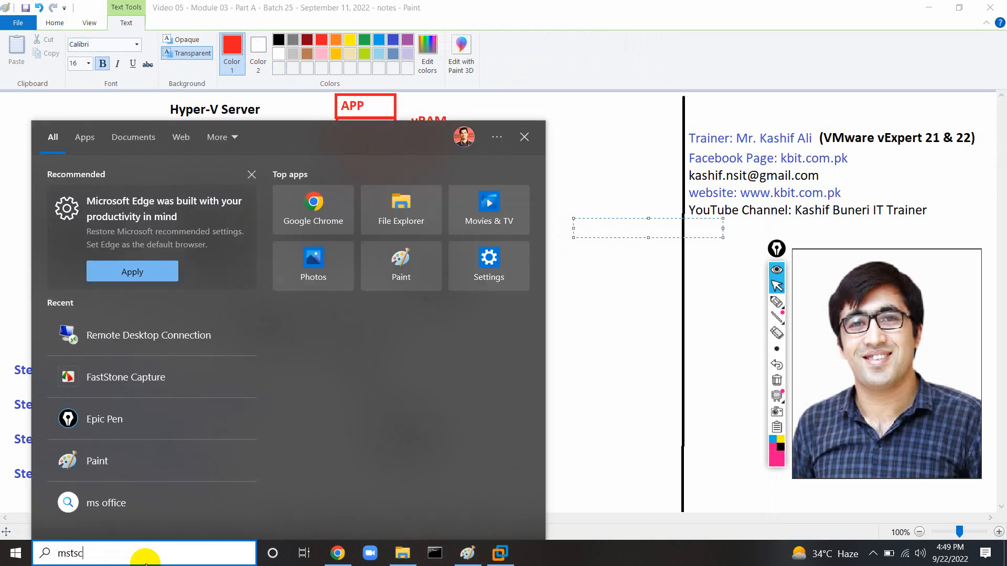
pyautogui.press('Return')
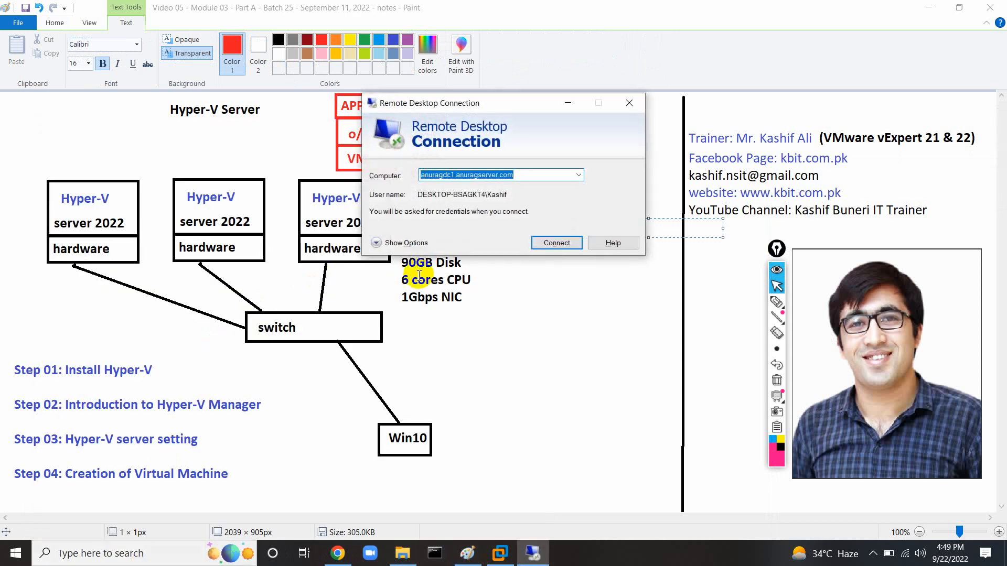
pyautogui.click(552, 245)
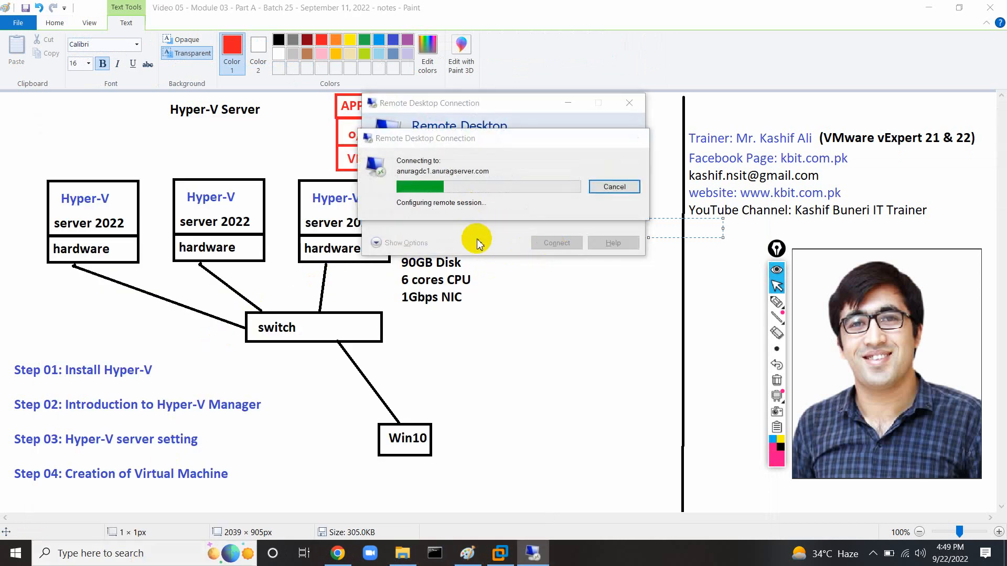
pyautogui.write('•')
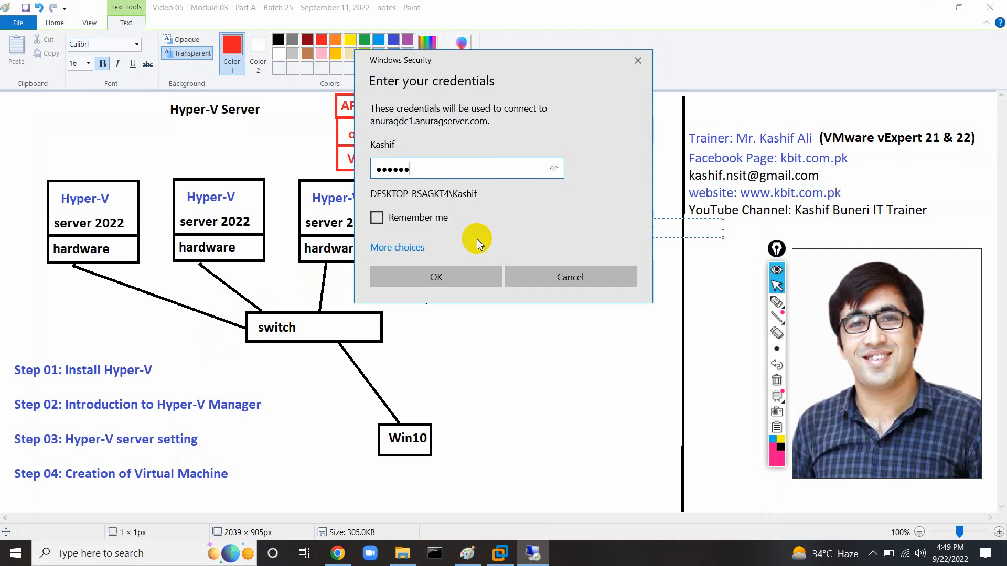
pyautogui.press('Return')
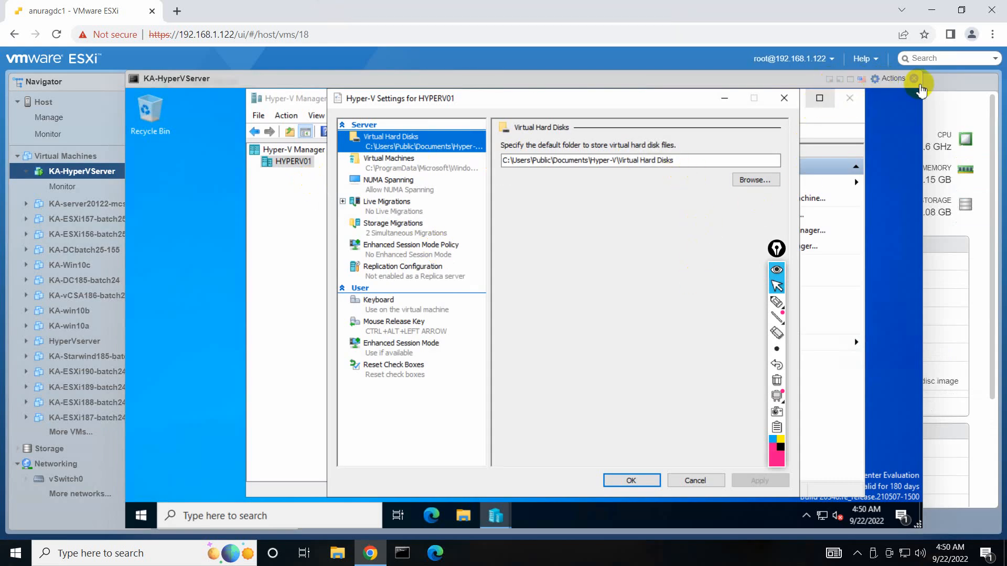
# Close the VM console and briefly mark the 16 GB memory figure, then clear the marks.
pyautogui.click(914, 78)
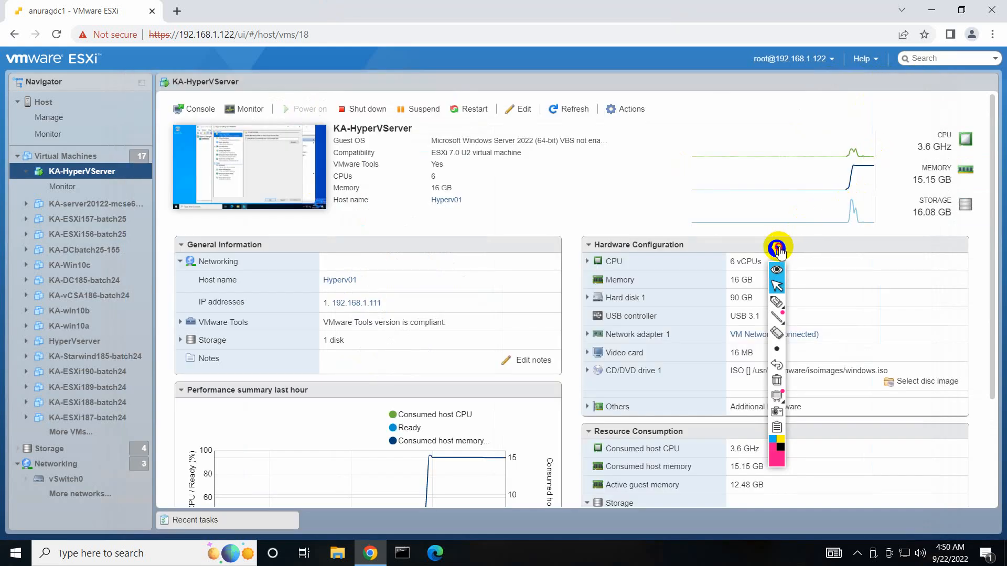
pyautogui.moveTo(777, 247); pyautogui.dragTo(512, 223)
pyautogui.click(511, 276)
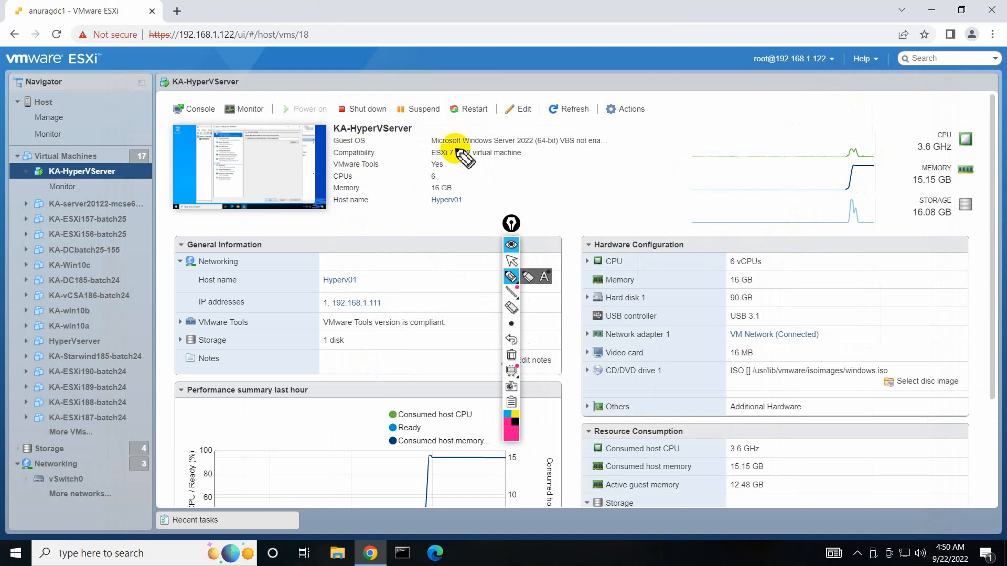
pyautogui.moveTo(761, 279); pyautogui.dragTo(790, 266)
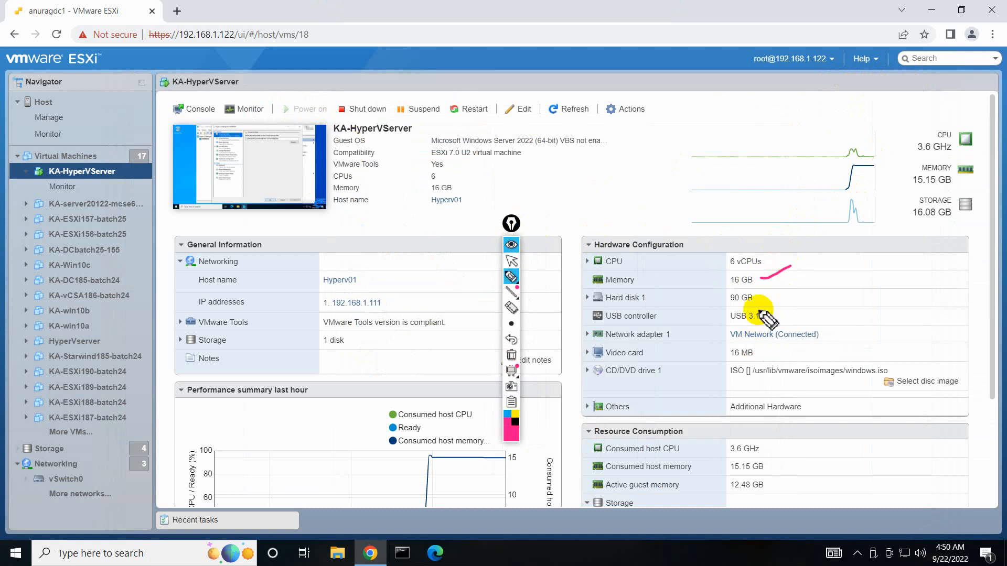
pyautogui.click(511, 355)
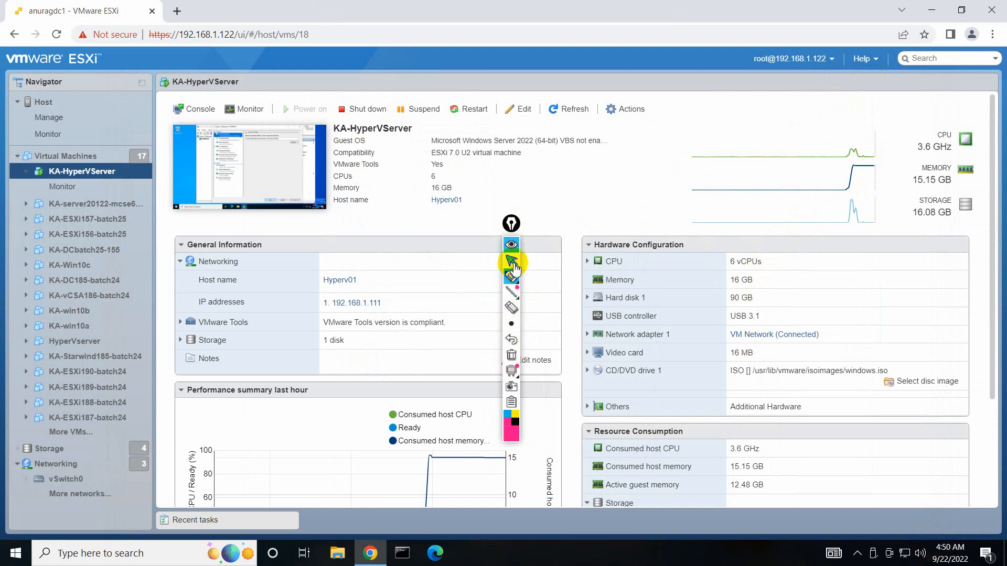
pyautogui.click(512, 260)
# Reopen KA-HyperVServer's console inside the browser, enlarge it, and close HYPERV01's Hyper-V Settings.
pyautogui.click(193, 110)
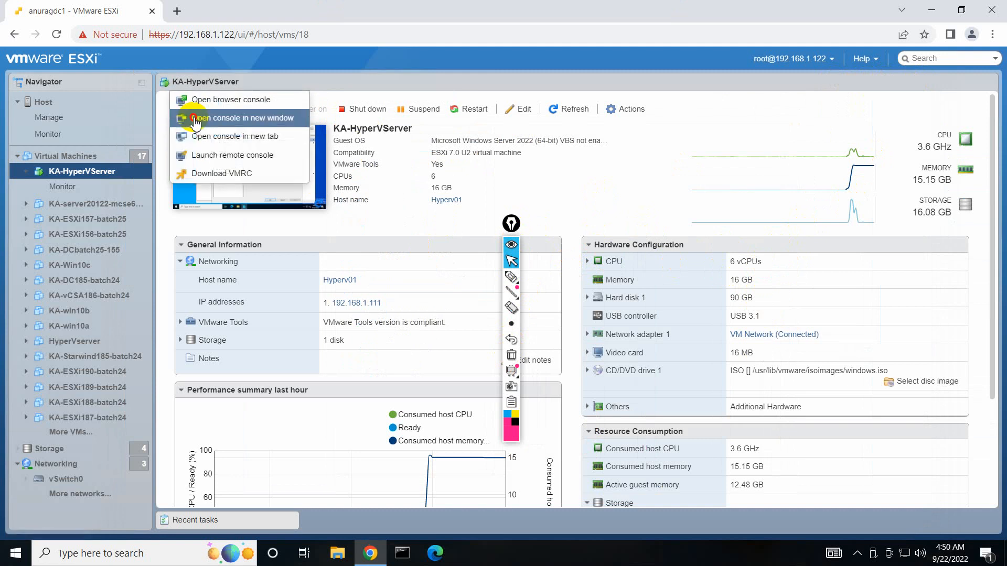
pyautogui.click(195, 119)
pyautogui.click(718, 17)
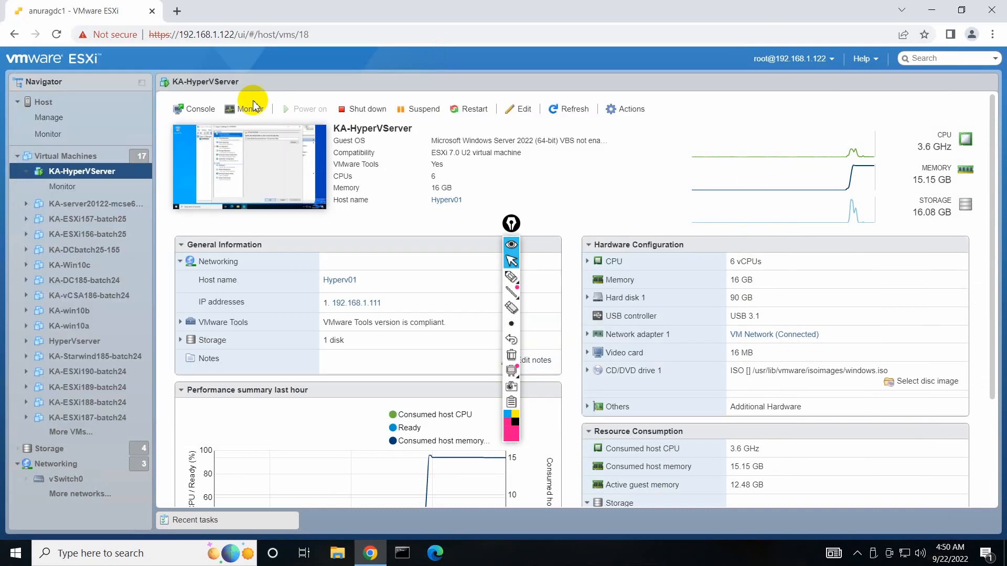
pyautogui.click(201, 110)
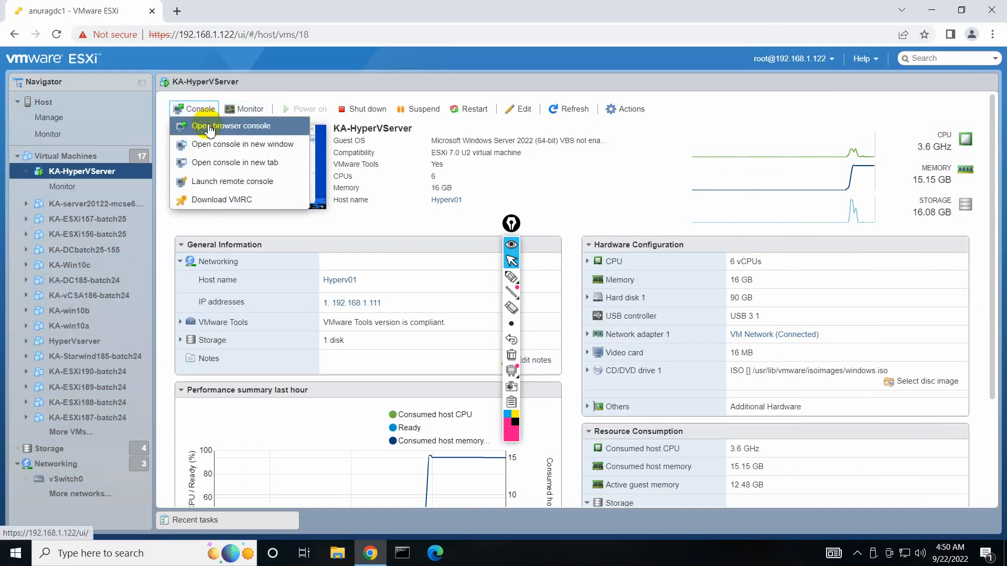
pyautogui.click(207, 126)
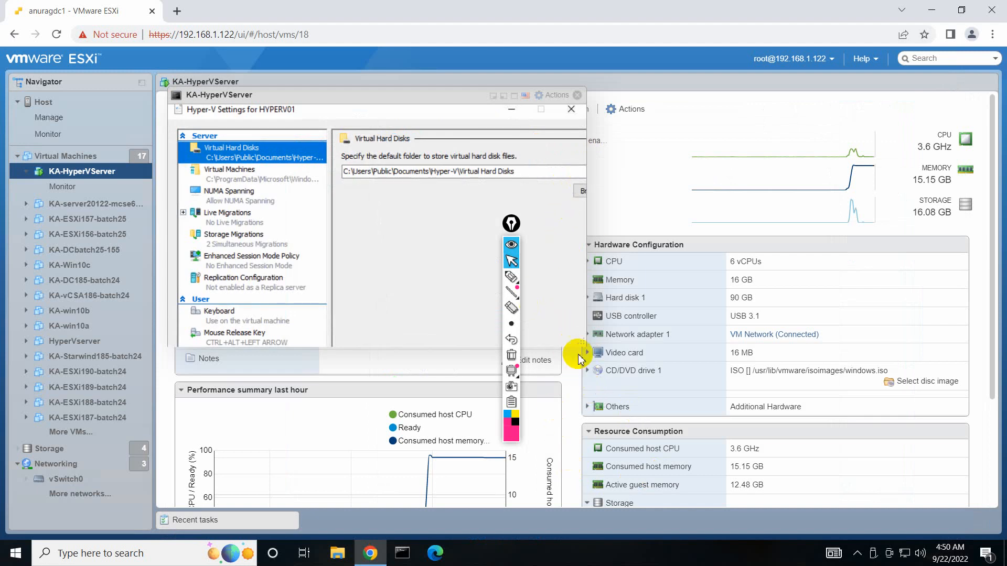
pyautogui.moveTo(660, 362); pyautogui.dragTo(917, 522)
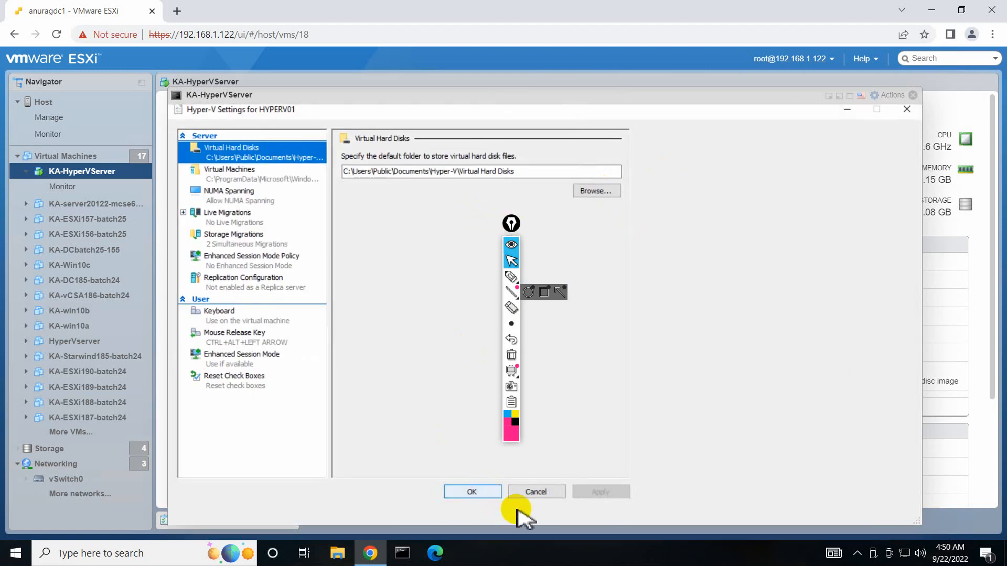
pyautogui.click(907, 110)
pyautogui.rightClick(588, 517)
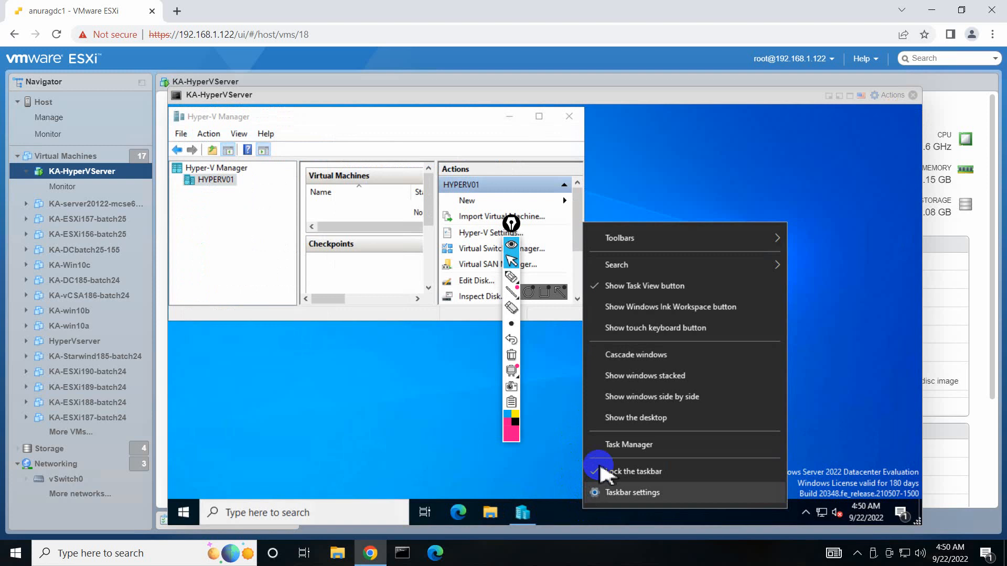
pyautogui.click(605, 446)
pyautogui.moveTo(511, 225); pyautogui.dragTo(103, 215)
pyautogui.click(207, 345)
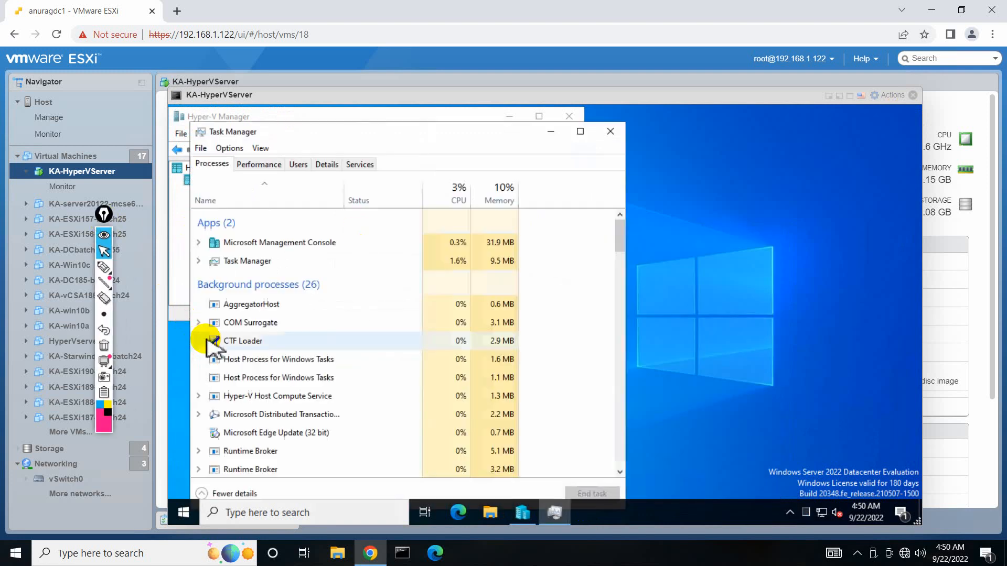
pyautogui.click(259, 165)
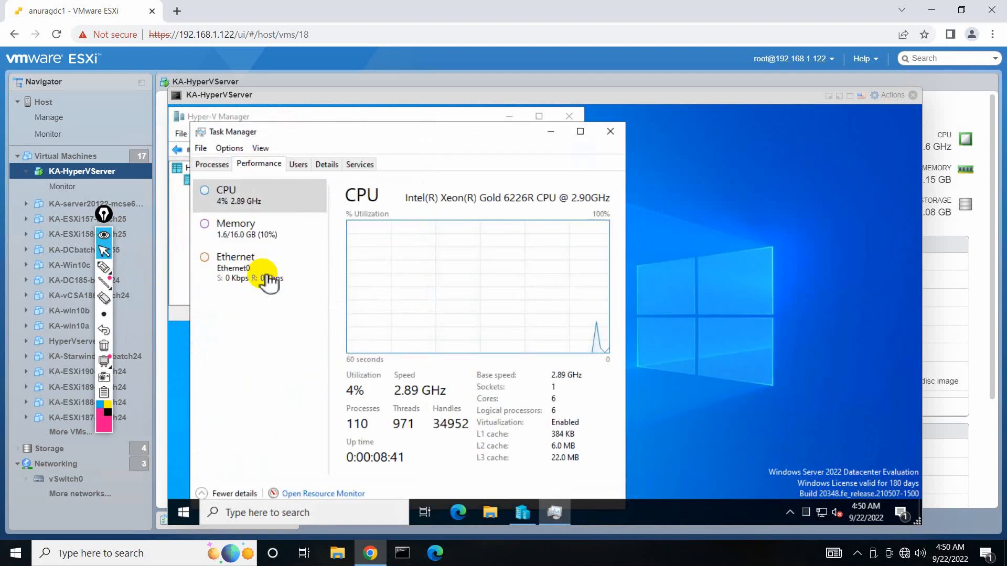
pyautogui.click(257, 229)
pyautogui.click(103, 267)
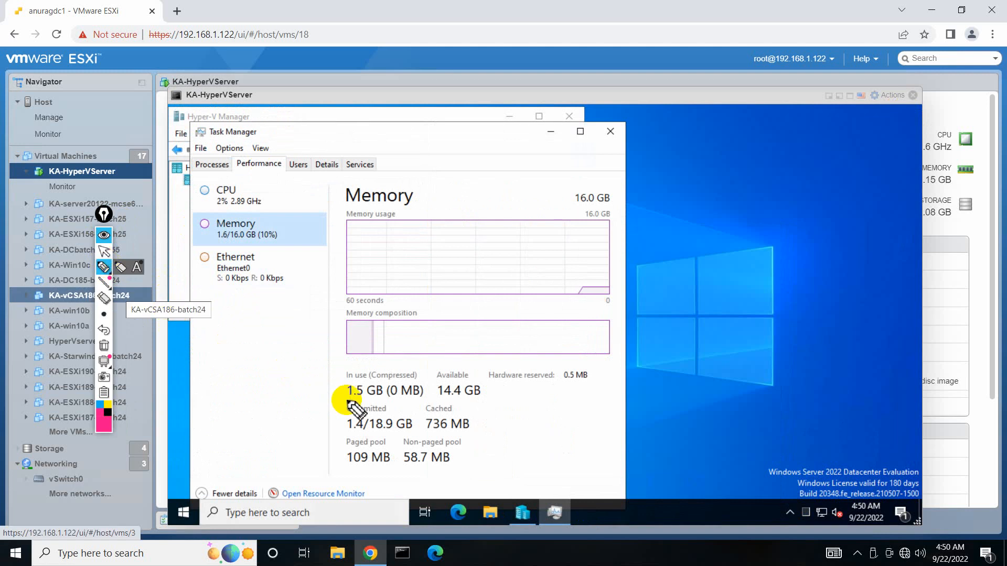
pyautogui.moveTo(354, 362)
pyautogui.mouseDown()
pyautogui.moveTo(336, 374)
pyautogui.moveTo(334, 391)
pyautogui.moveTo(349, 403)
pyautogui.moveTo(409, 408)
pyautogui.moveTo(427, 388)
pyautogui.moveTo(415, 361)
pyautogui.moveTo(346, 363)
pyautogui.mouseUp()
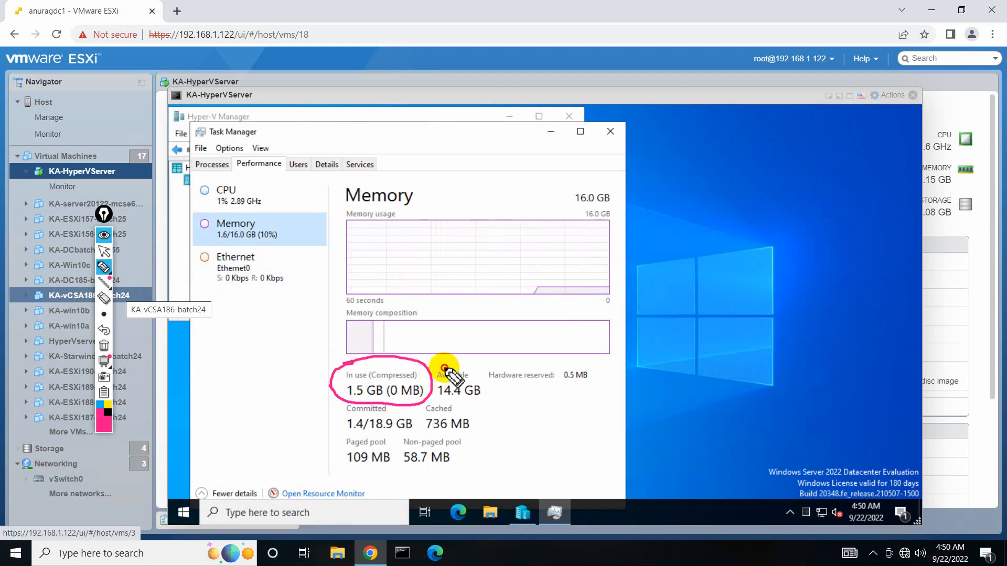
pyautogui.moveTo(445, 367)
pyautogui.mouseDown()
pyautogui.moveTo(441, 394)
pyautogui.moveTo(472, 402)
pyautogui.moveTo(487, 380)
pyautogui.moveTo(438, 374)
pyautogui.mouseUp()
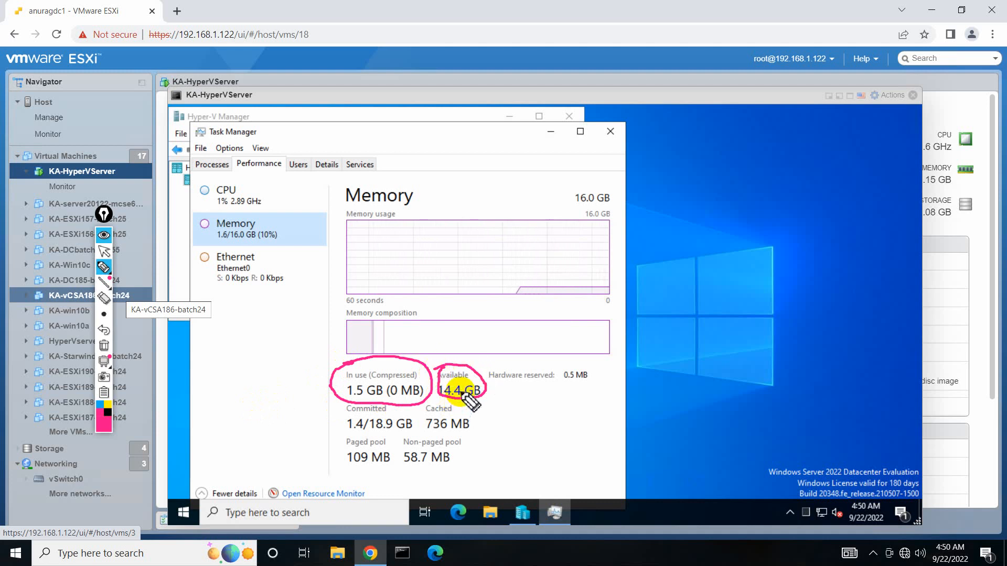
pyautogui.click(104, 346)
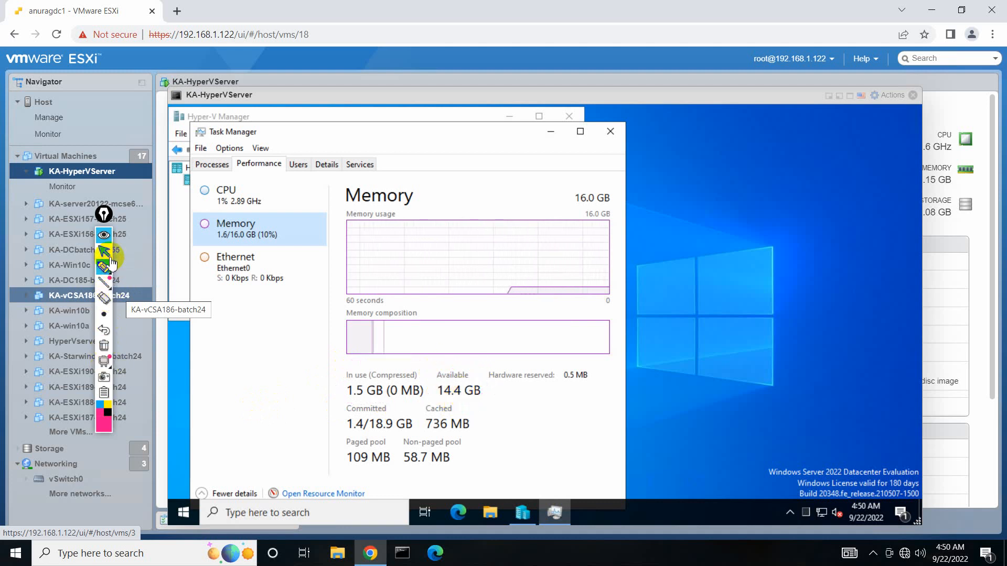
pyautogui.click(105, 253)
pyautogui.click(606, 132)
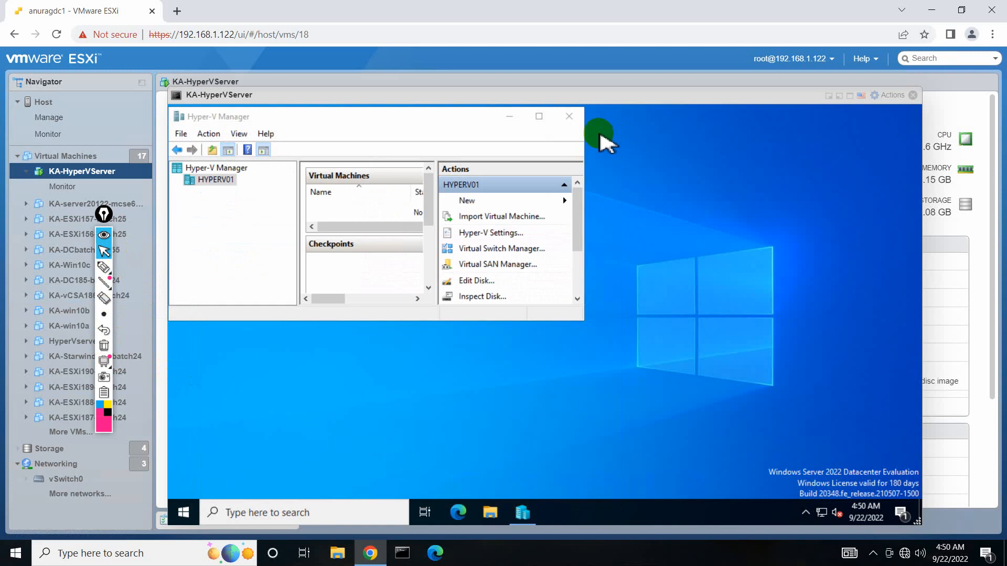
# Close the console, chart KA-HyperVServer's Memory in Monitor, then return to its summary page.
pyautogui.click(912, 95)
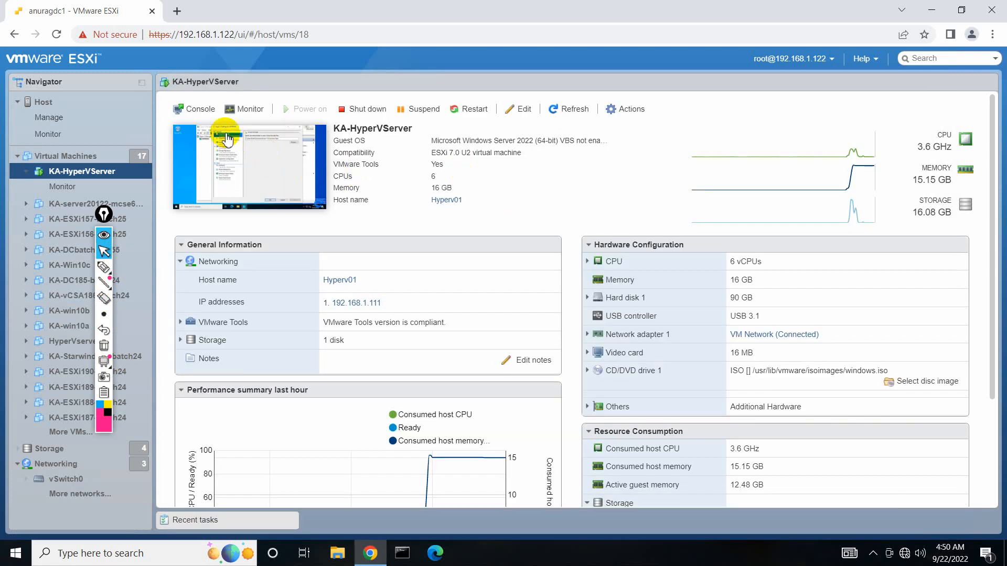
pyautogui.click(245, 108)
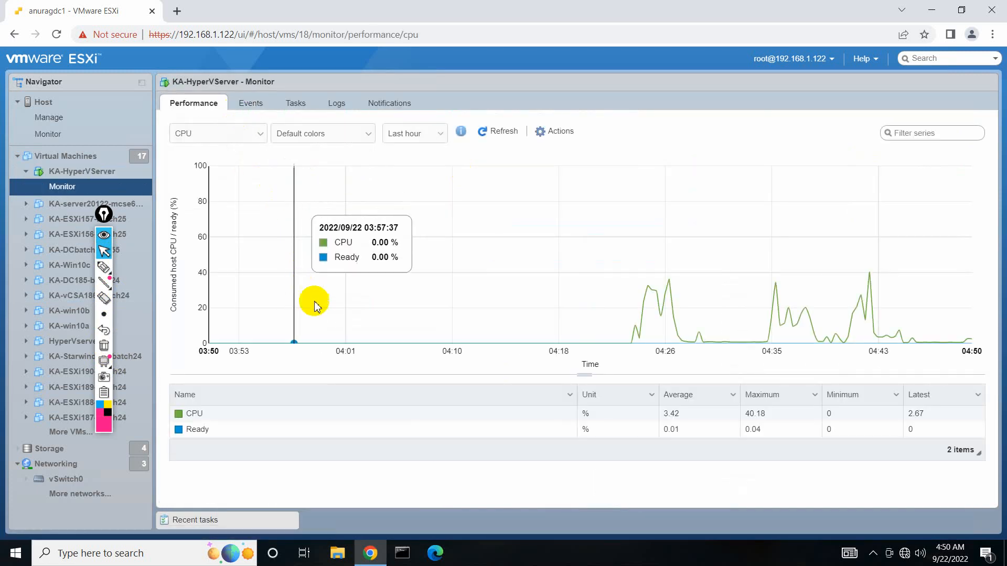
pyautogui.click(237, 136)
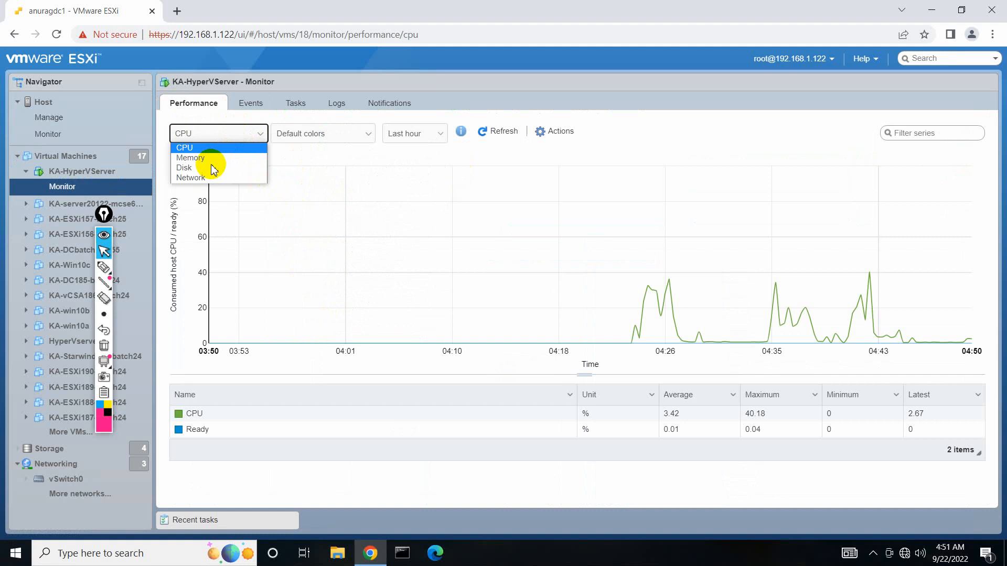
pyautogui.click(212, 157)
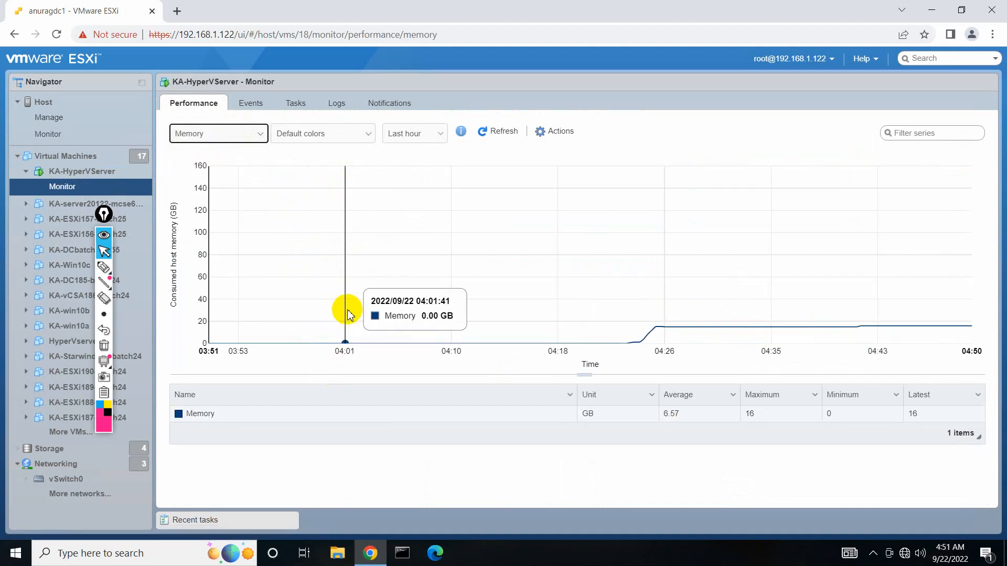
pyautogui.click(109, 174)
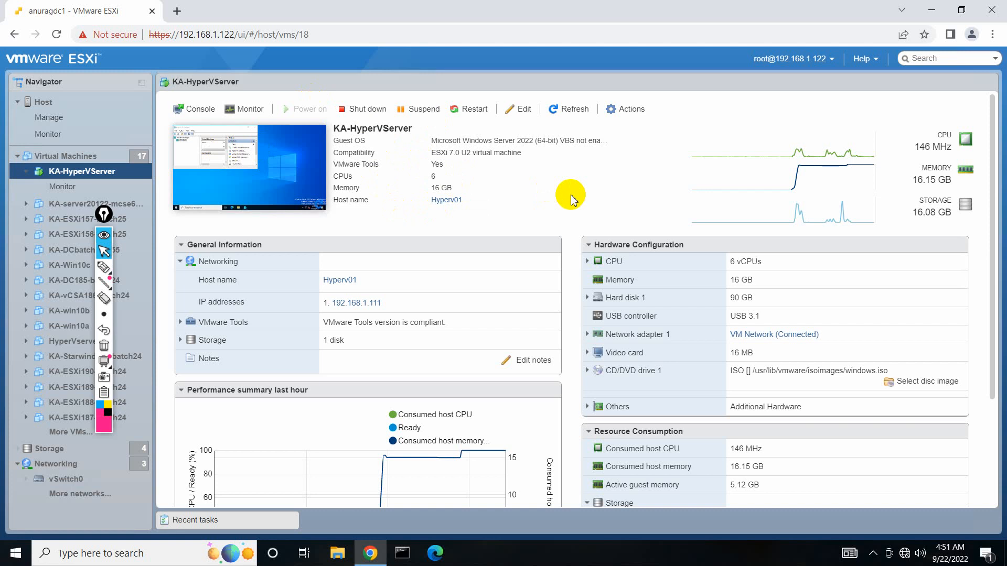
# Minimize the remote session to reveal Paint and switch screen annotation to the highlighter.
pyautogui.moveTo(531, 1)
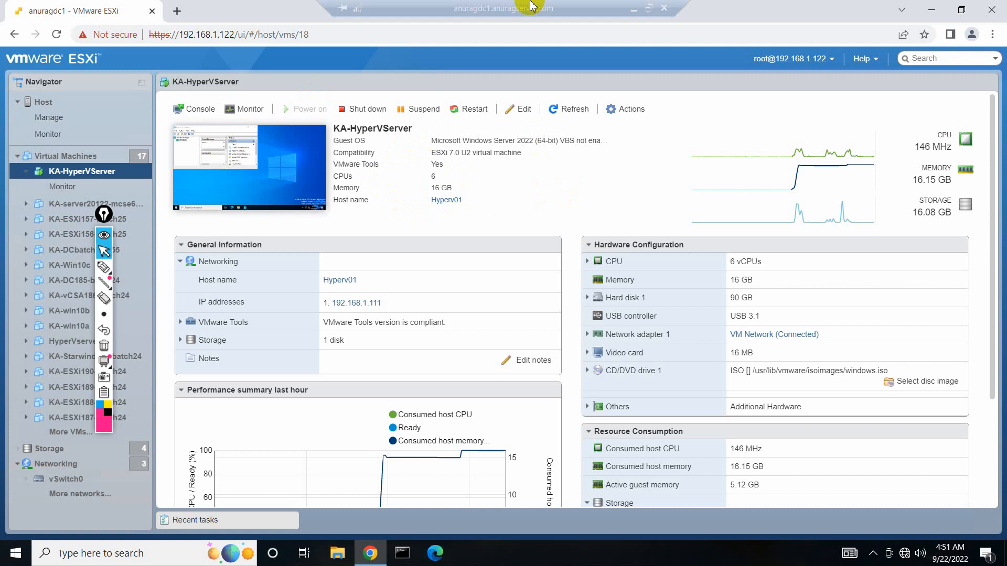
pyautogui.click(635, 6)
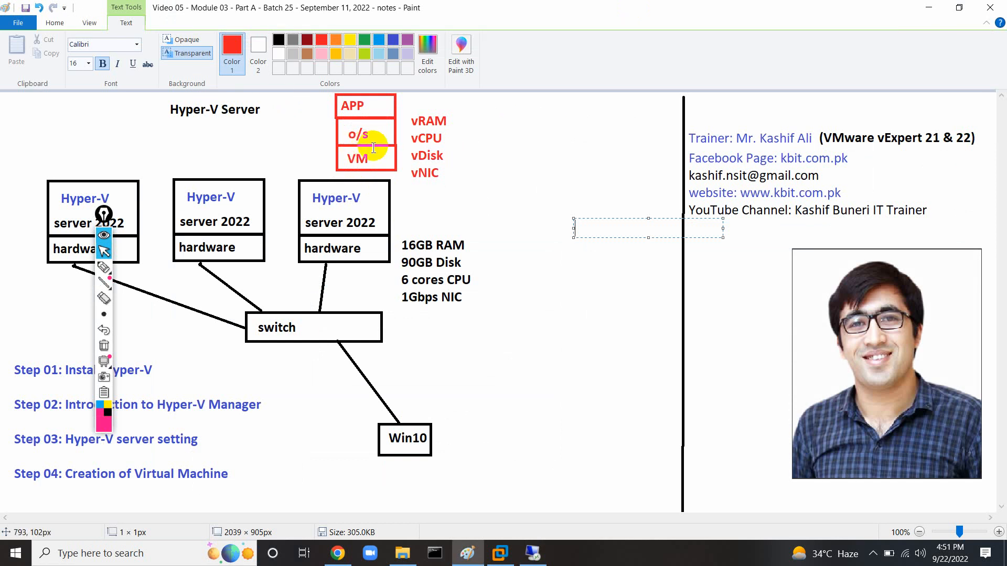
pyautogui.click(104, 267)
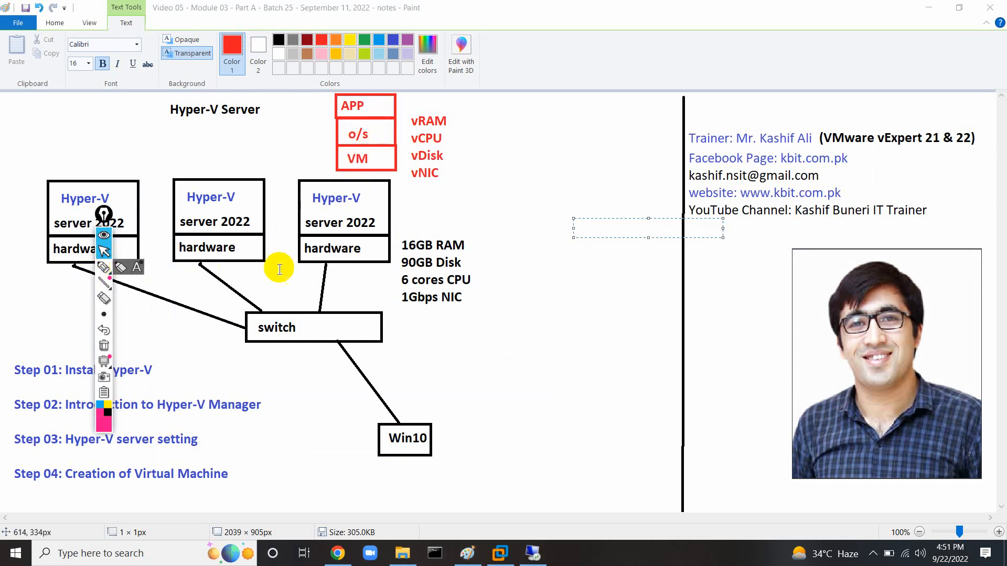
pyautogui.click(120, 268)
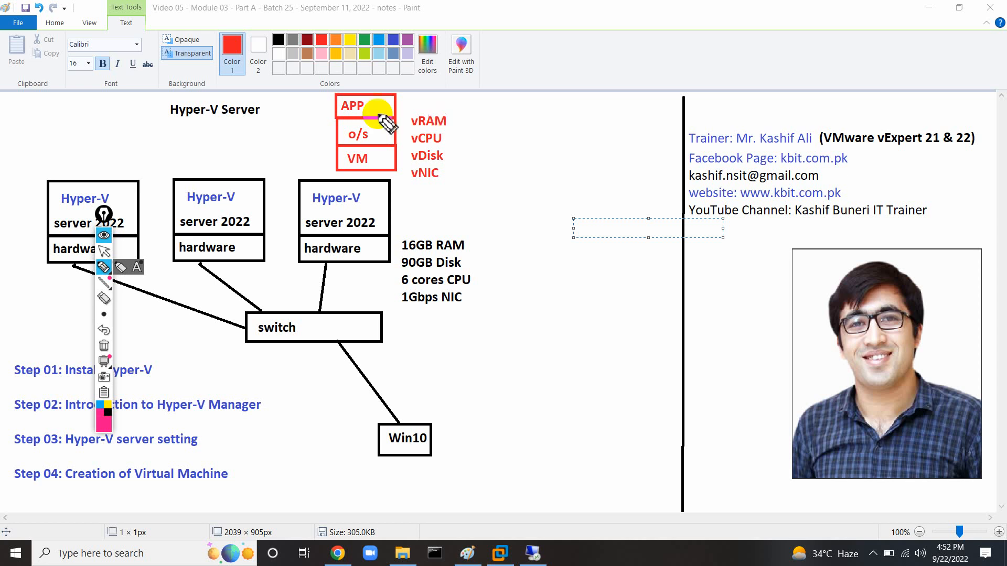
# Return annotation to arrow mode and bring the remote ESXi session back up.
pyautogui.click(104, 251)
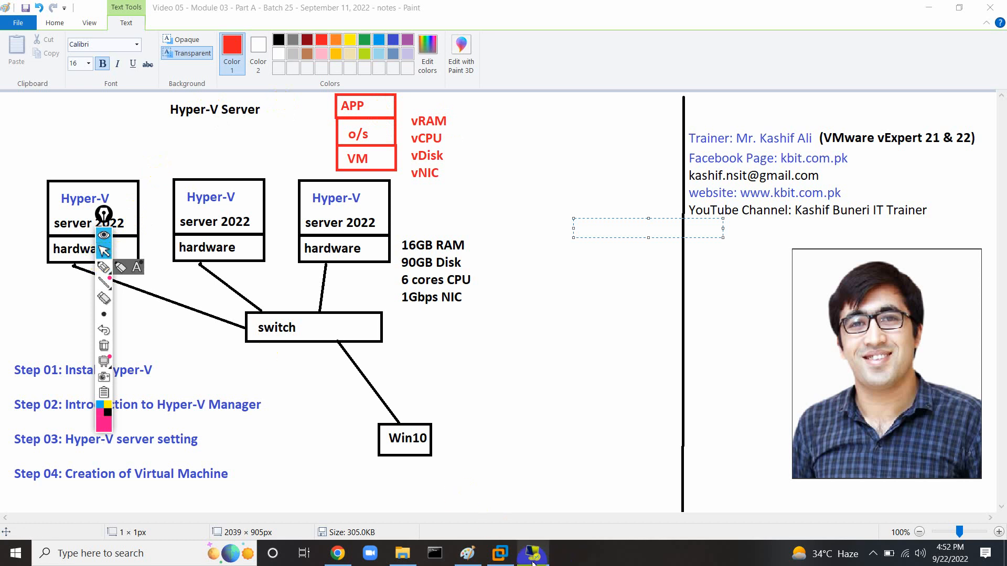
pyautogui.moveTo(533, 553)
pyautogui.click(517, 462)
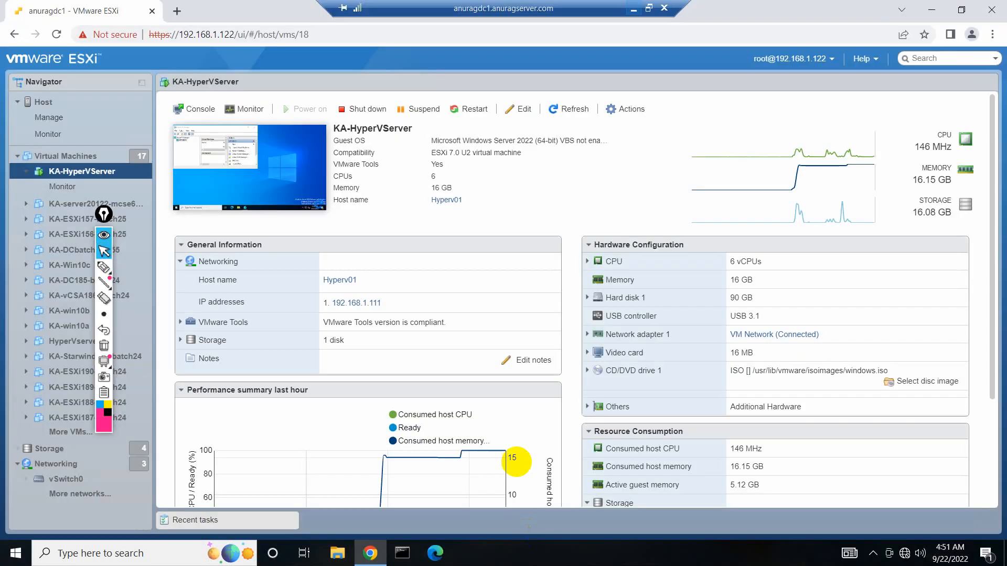
# Open KA-HyperVServer's browser console enlarged and maximize Hyper-V Manager inside it.
pyautogui.click(204, 108)
pyautogui.click(220, 128)
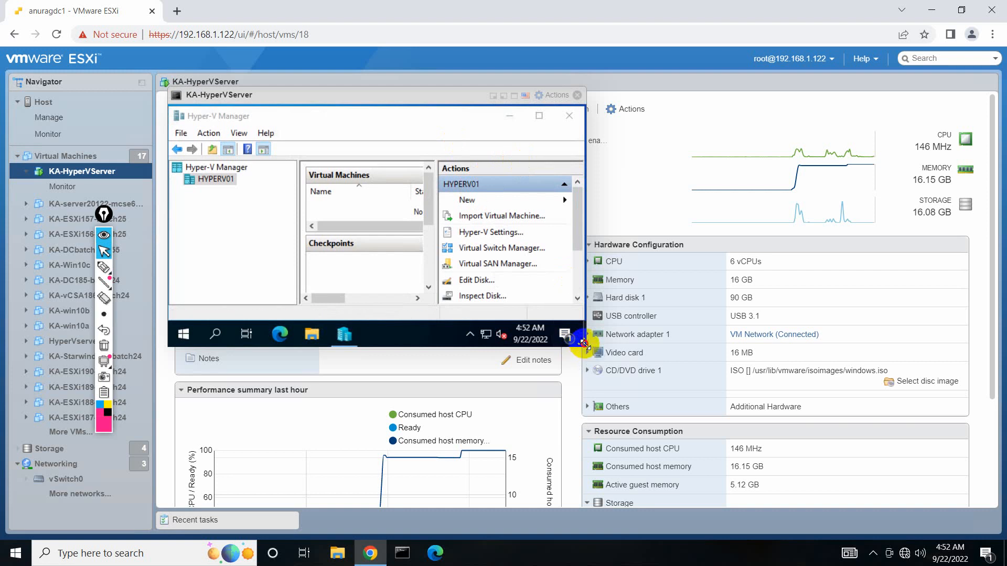
pyautogui.moveTo(583, 346); pyautogui.dragTo(944, 540)
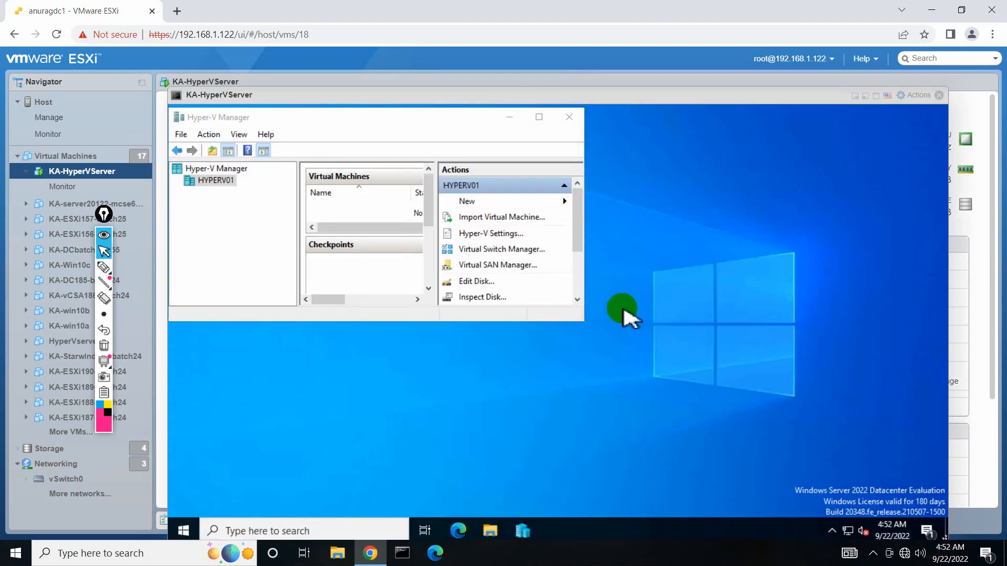
pyautogui.click(539, 116)
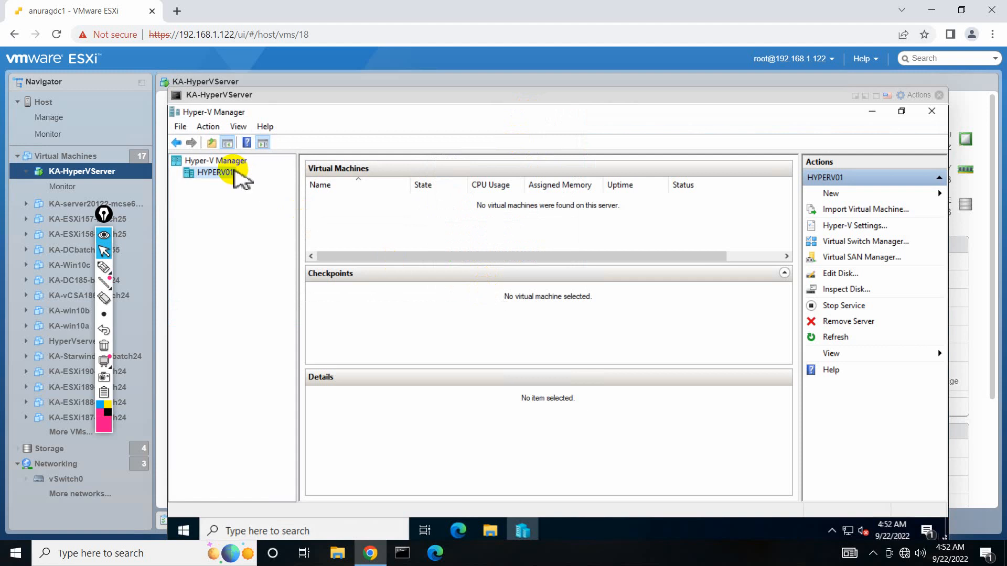
# Review HYPERV01's Hyper-V Settings: default VM folder, NUMA Spanning, Live Migrations; then minimize the session.
pyautogui.rightClick(231, 174)
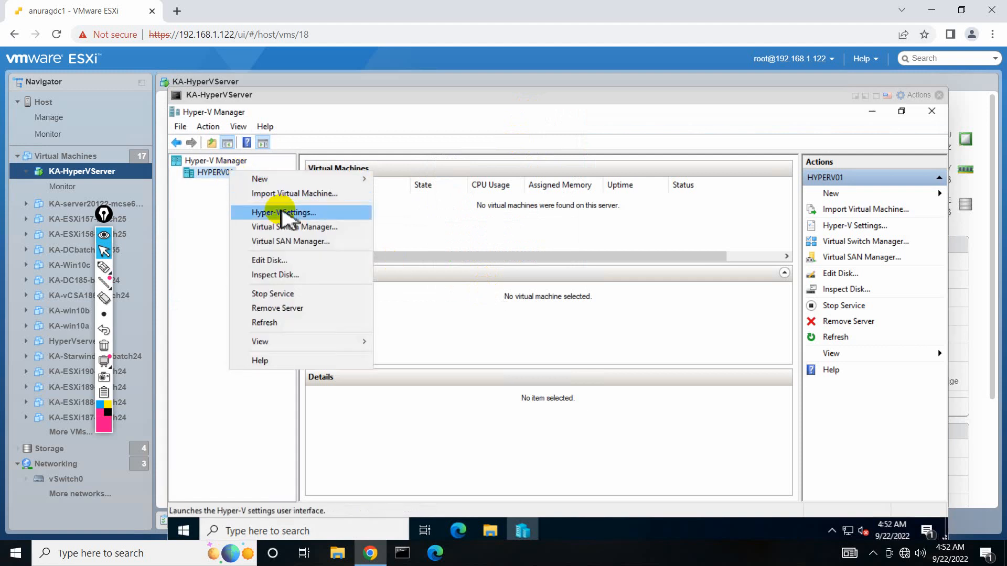
pyautogui.click(282, 214)
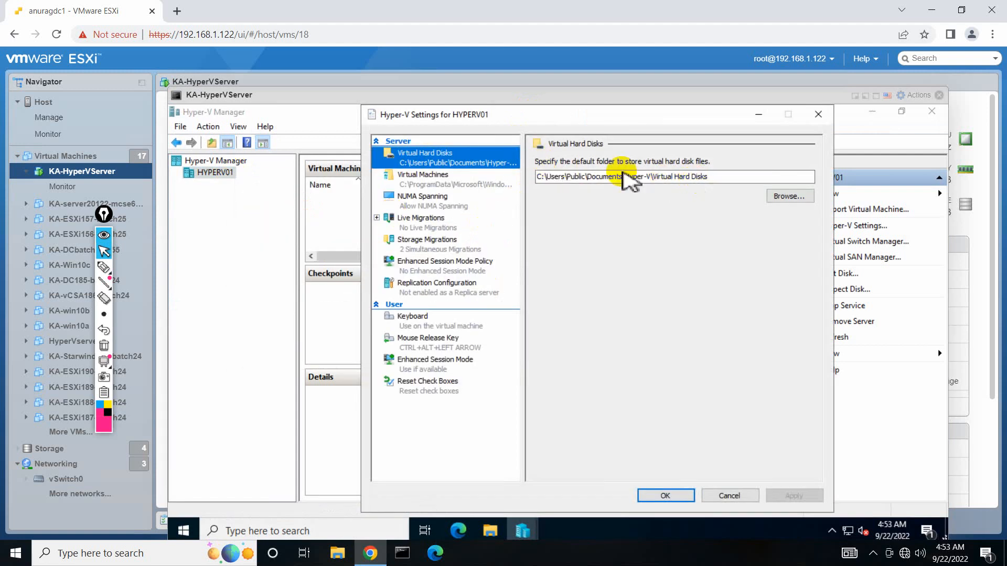
pyautogui.click(479, 183)
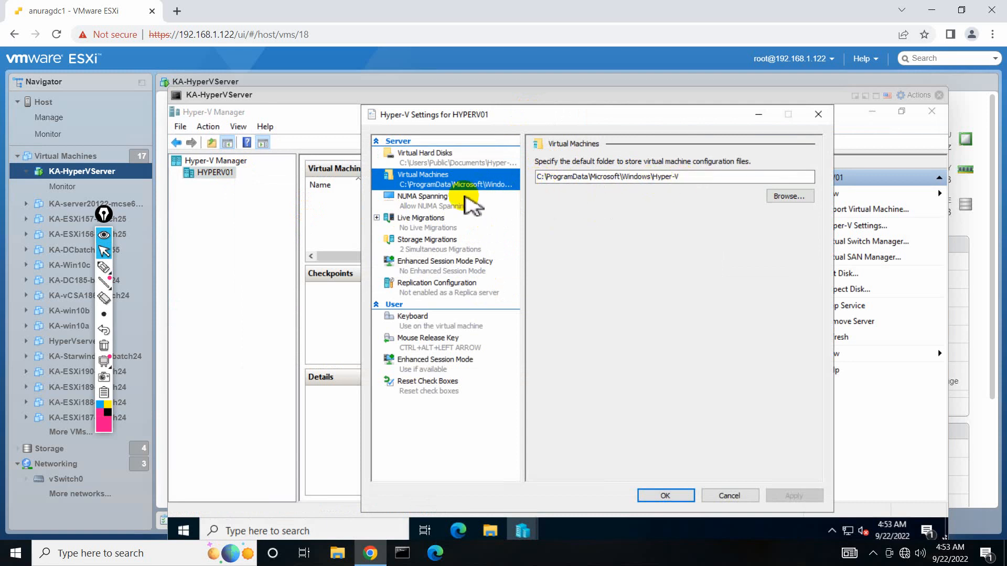
pyautogui.click(466, 198)
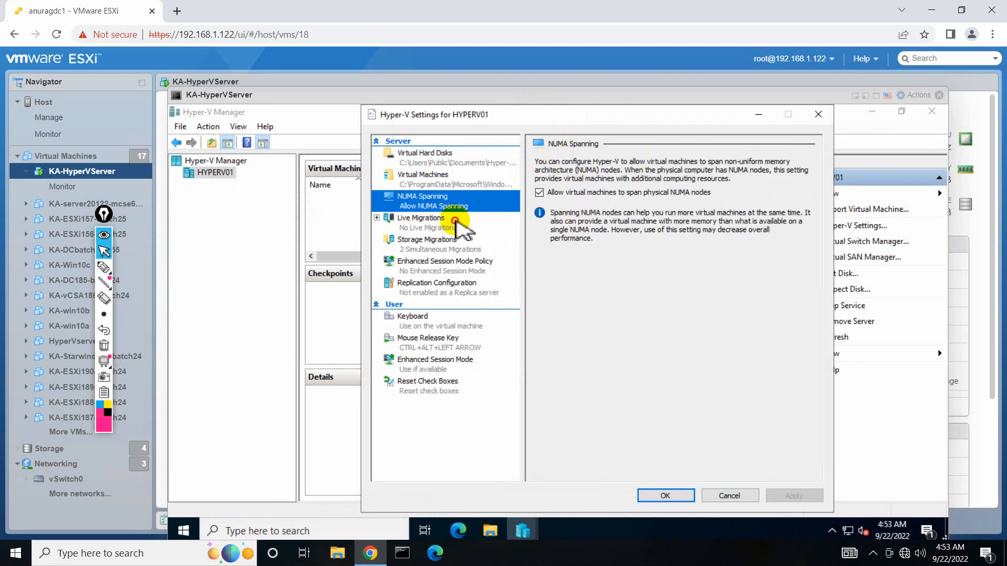
pyautogui.click(455, 221)
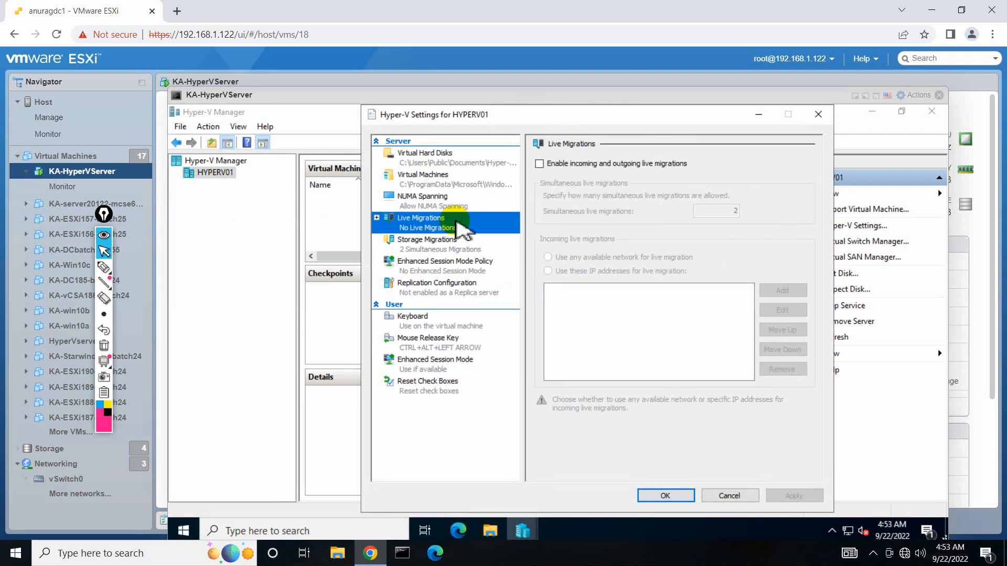
pyautogui.moveTo(546, 1)
pyautogui.click(631, 7)
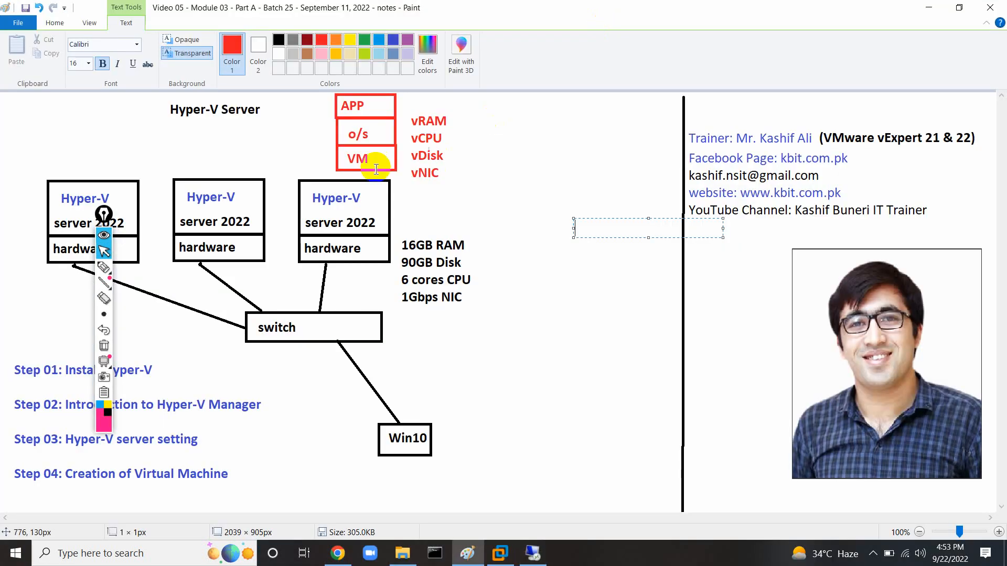
# Copy the red APP/o/s/VM stack and place copies above the first and second servers.
pyautogui.click(69, 104)
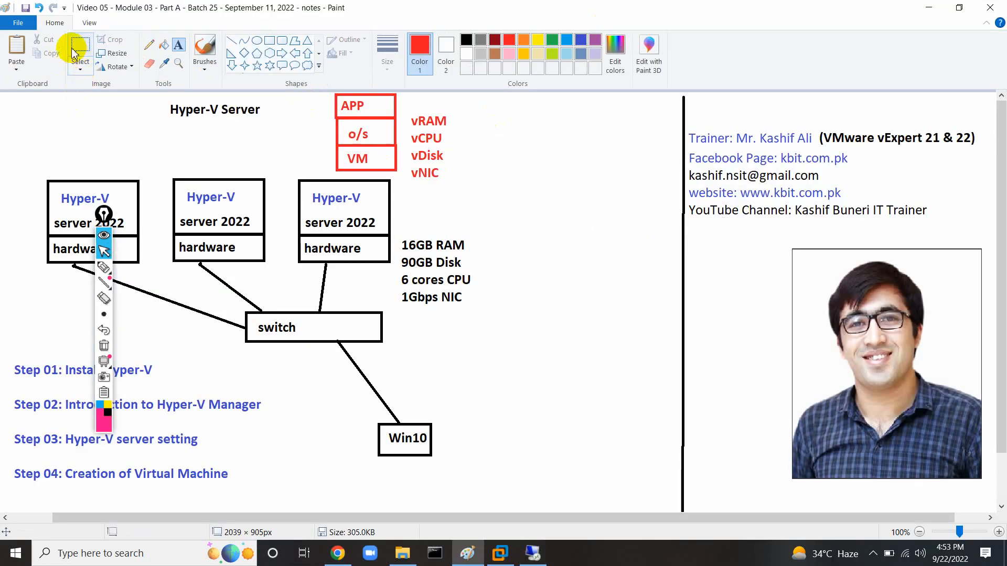
pyautogui.click(76, 53)
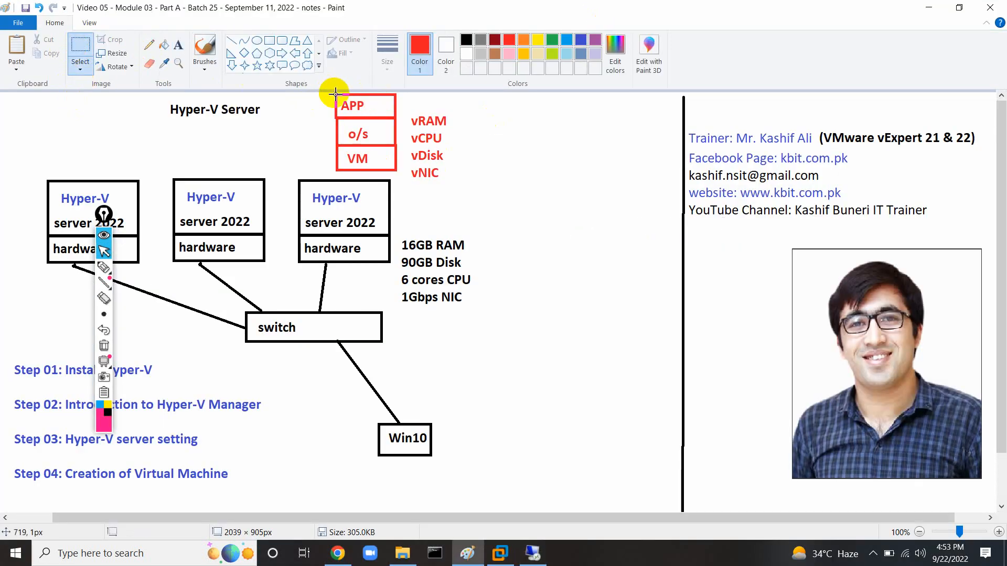
pyautogui.moveTo(335, 94); pyautogui.dragTo(401, 174)
pyautogui.hotkey('ctrl', 'v')
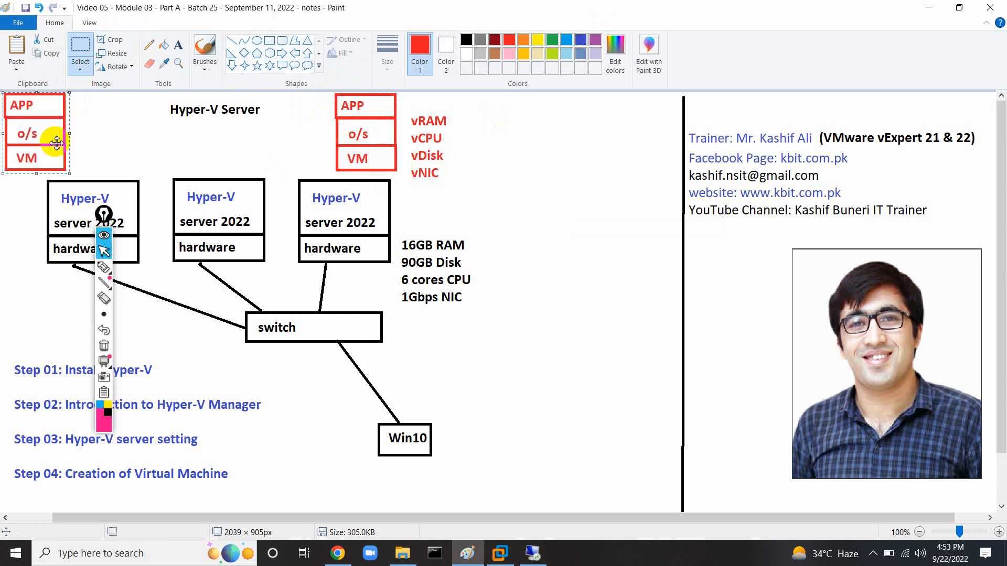
pyautogui.moveTo(46, 131); pyautogui.dragTo(193, 132)
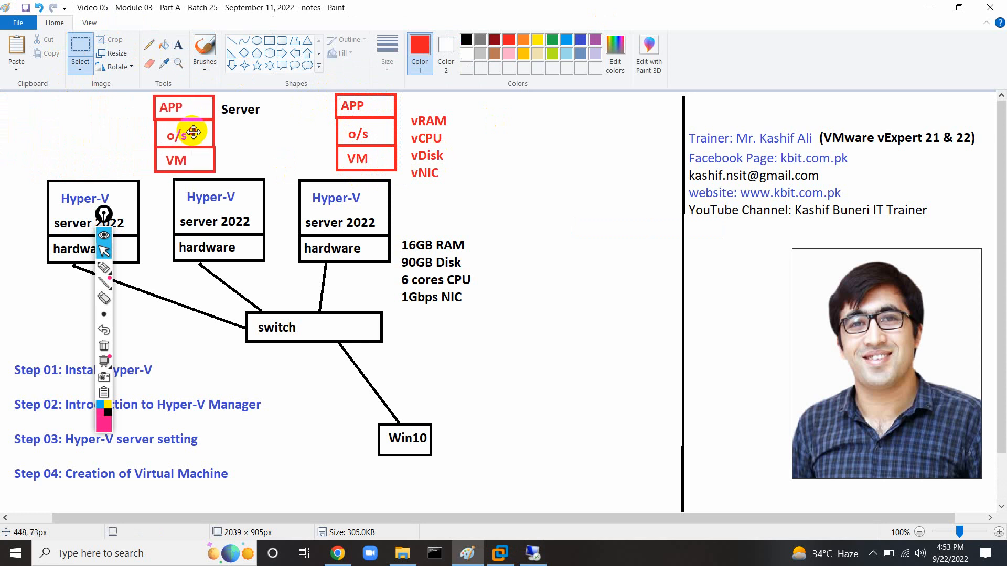
pyautogui.hotkey('ctrl', 'v')
pyautogui.moveTo(45, 123); pyautogui.dragTo(264, 132)
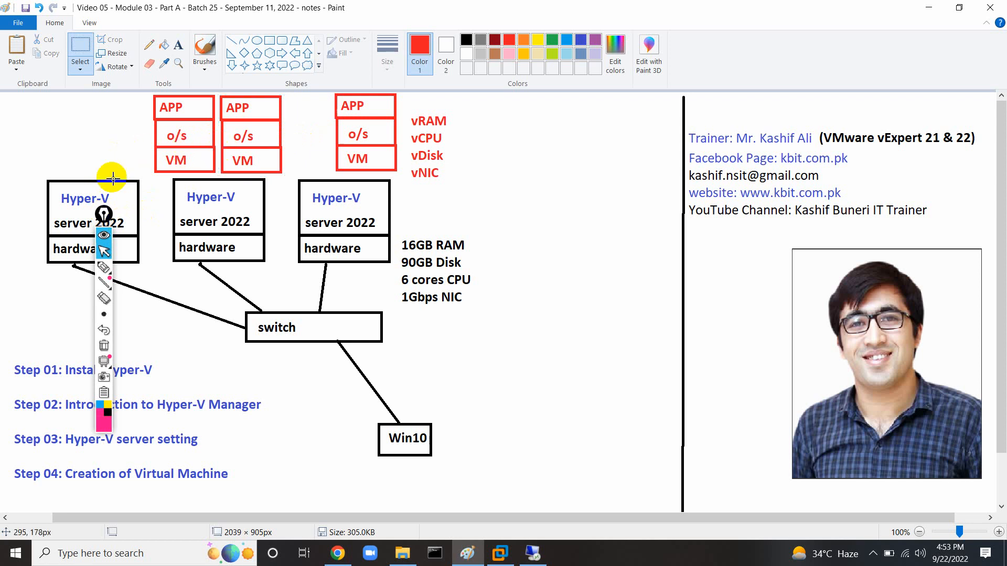
# Sketch a pink vMotion to Shared note, clear it, then select the hardware specs block.
pyautogui.click(104, 267)
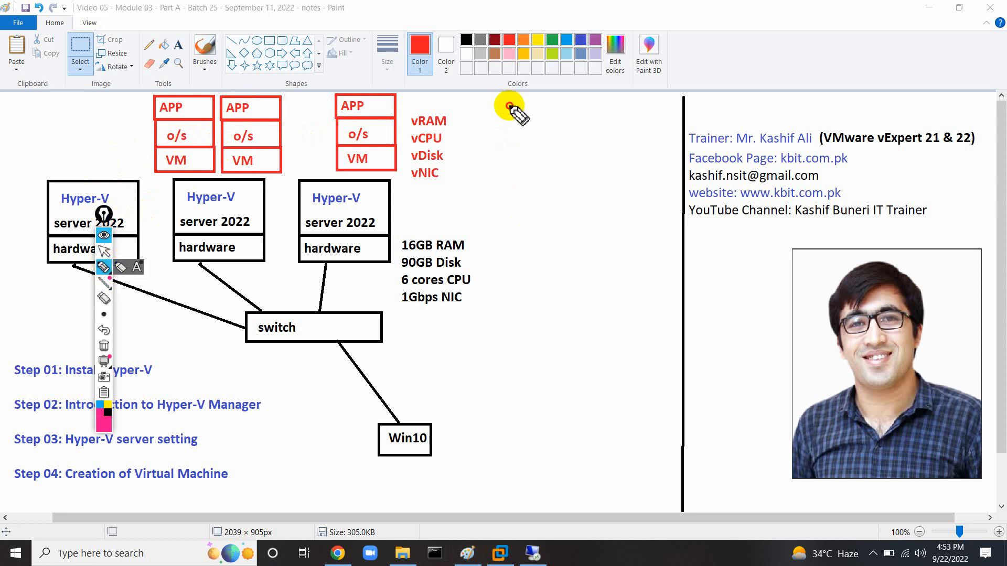
pyautogui.moveTo(510, 102); pyautogui.dragTo(517, 293)
pyautogui.moveTo(532, 194)
pyautogui.mouseDown()
pyautogui.moveTo(540, 207)
pyautogui.moveTo(548, 179)
pyautogui.moveTo(618, 198)
pyautogui.moveTo(623, 174)
pyautogui.moveTo(659, 193)
pyautogui.moveTo(588, 230)
pyautogui.moveTo(611, 264)
pyautogui.moveTo(589, 299)
pyautogui.moveTo(603, 288)
pyautogui.moveTo(637, 300)
pyautogui.moveTo(656, 285)
pyautogui.moveTo(688, 314)
pyautogui.moveTo(671, 338)
pyautogui.moveTo(513, 335)
pyautogui.mouseUp()
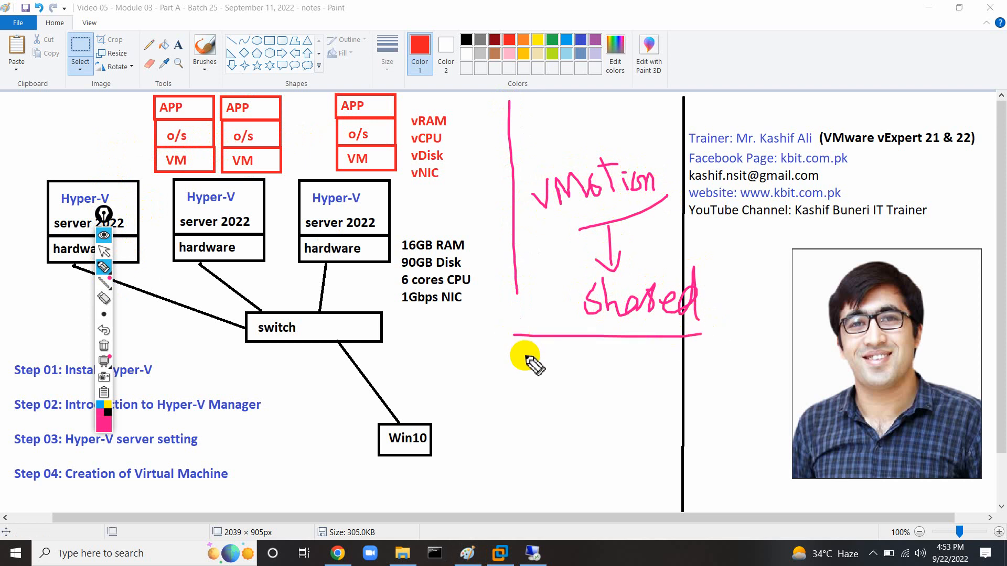
pyautogui.click(105, 347)
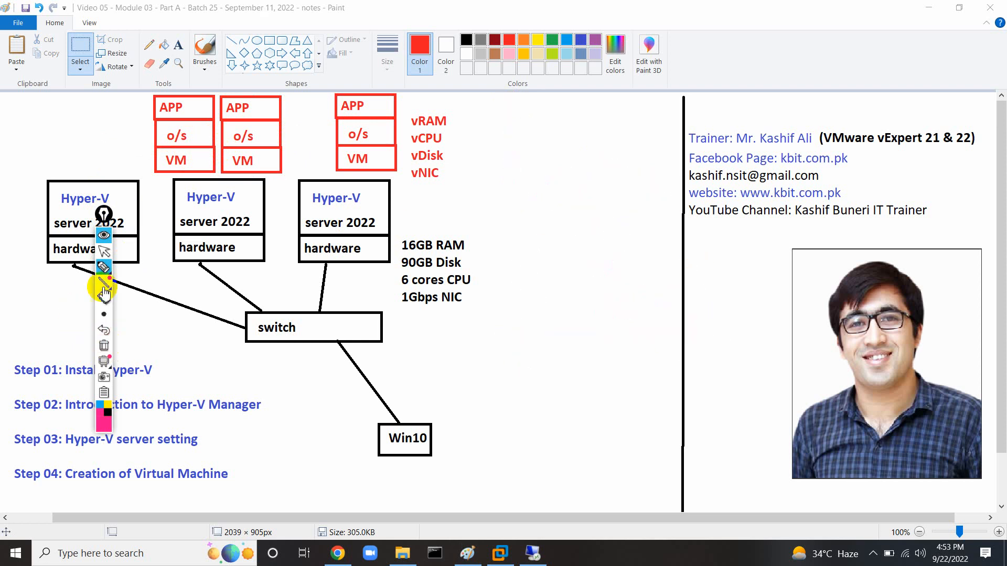
pyautogui.moveTo(105, 219)
pyautogui.mouseDown()
pyautogui.moveTo(631, 236)
pyautogui.moveTo(668, 200)
pyautogui.mouseUp()
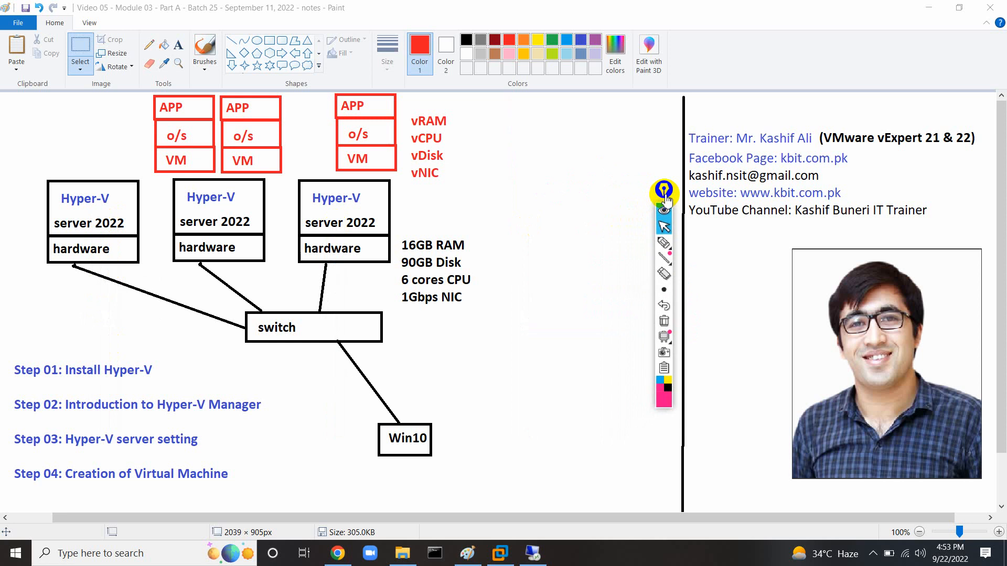
pyautogui.click(662, 227)
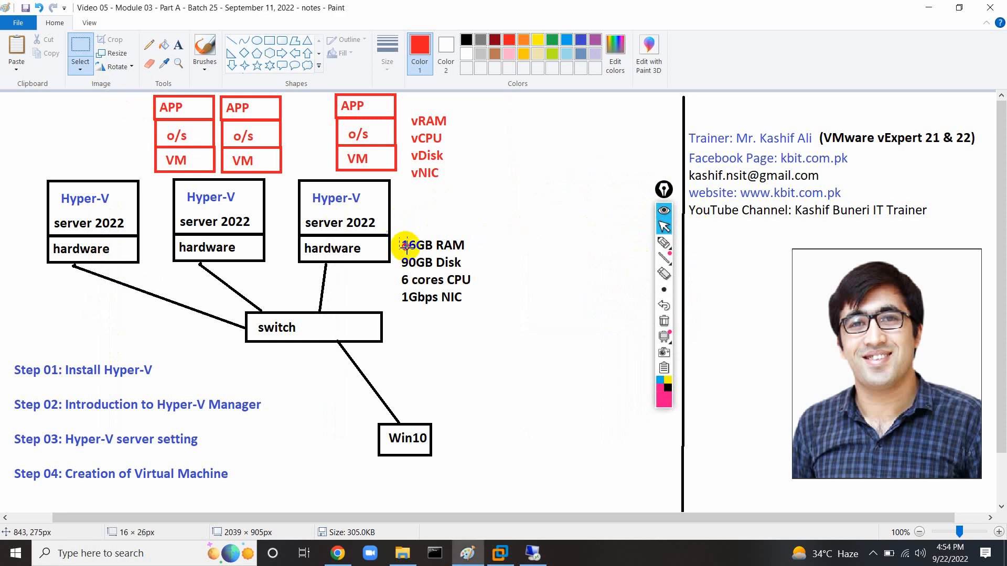
pyautogui.moveTo(399, 237)
pyautogui.mouseDown()
pyautogui.moveTo(476, 308)
pyautogui.moveTo(449, 285)
pyautogui.mouseUp()
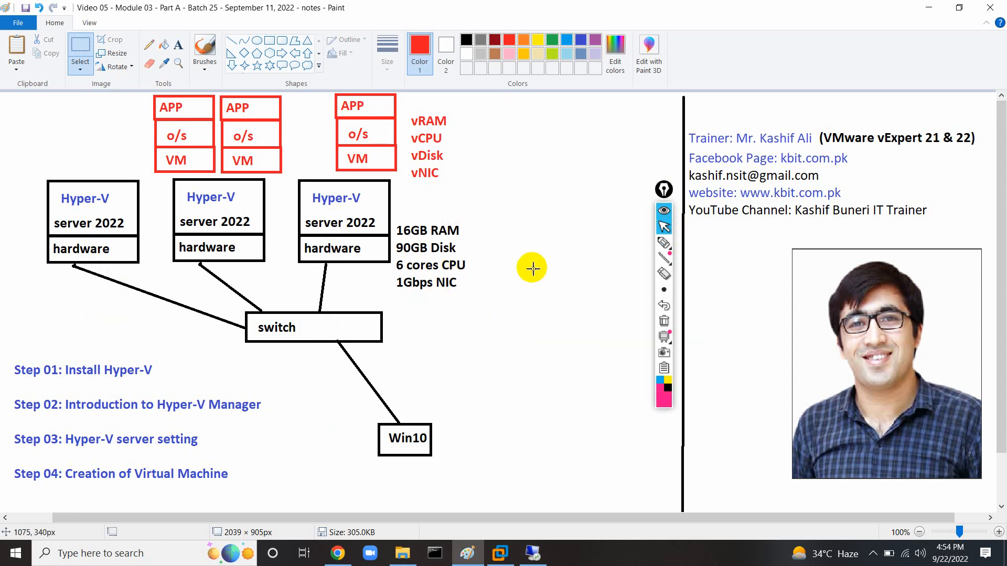
# Show the Storage Migrations settings (2 simultaneous migrations), then return to the Paint diagram.
pyautogui.click(531, 553)
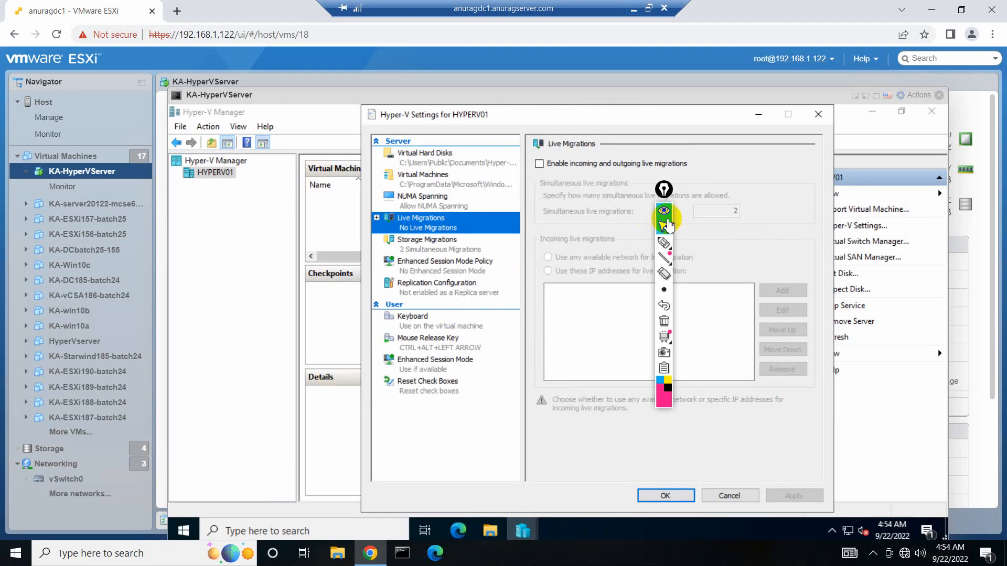
pyautogui.moveTo(664, 190); pyautogui.dragTo(330, 191)
pyautogui.click(444, 244)
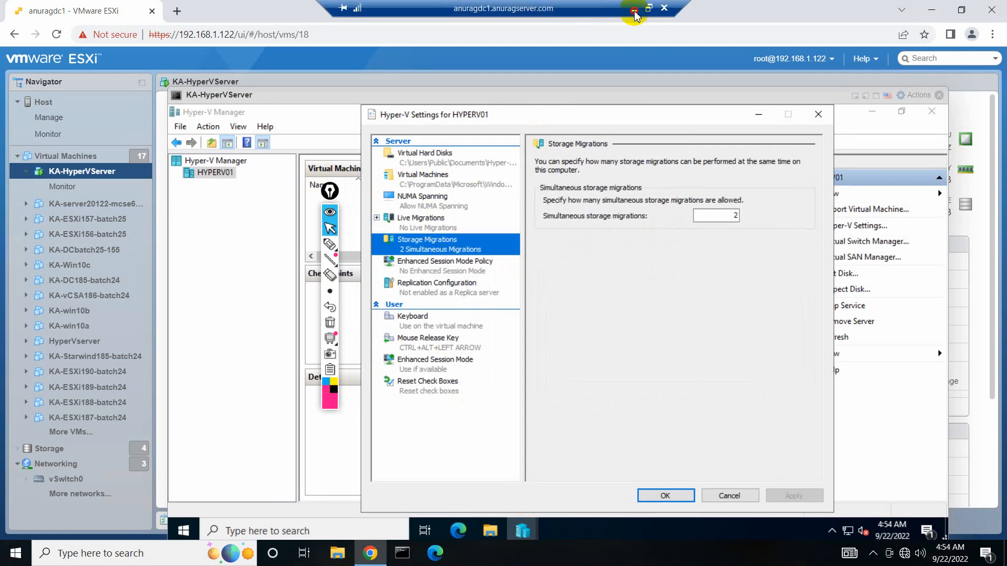
pyautogui.click(633, 7)
# Move the annotation toolbar aside and return to the remote Hyper-V Settings on Storage Migrations.
pyautogui.moveTo(330, 191); pyautogui.dragTo(586, 177)
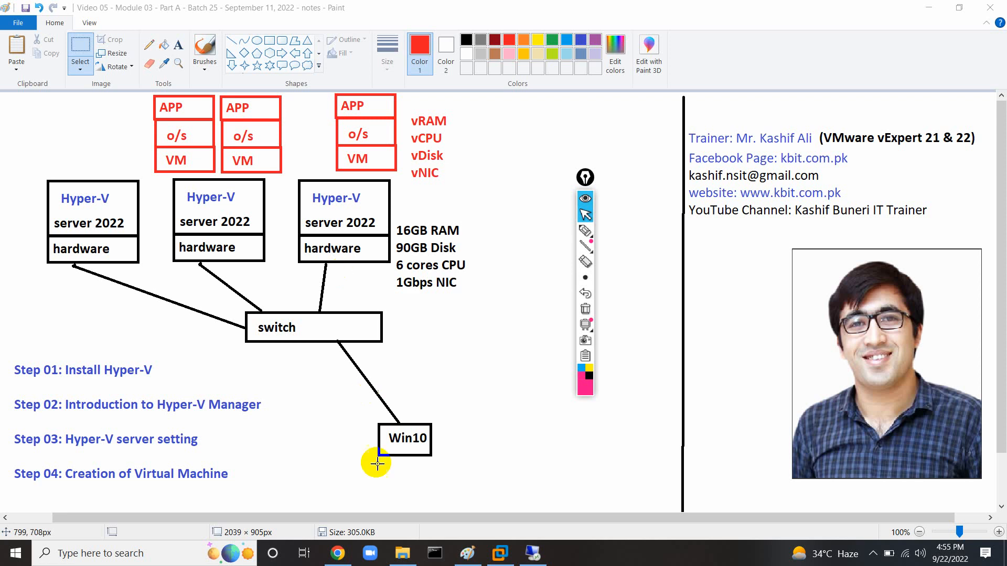
pyautogui.click(533, 551)
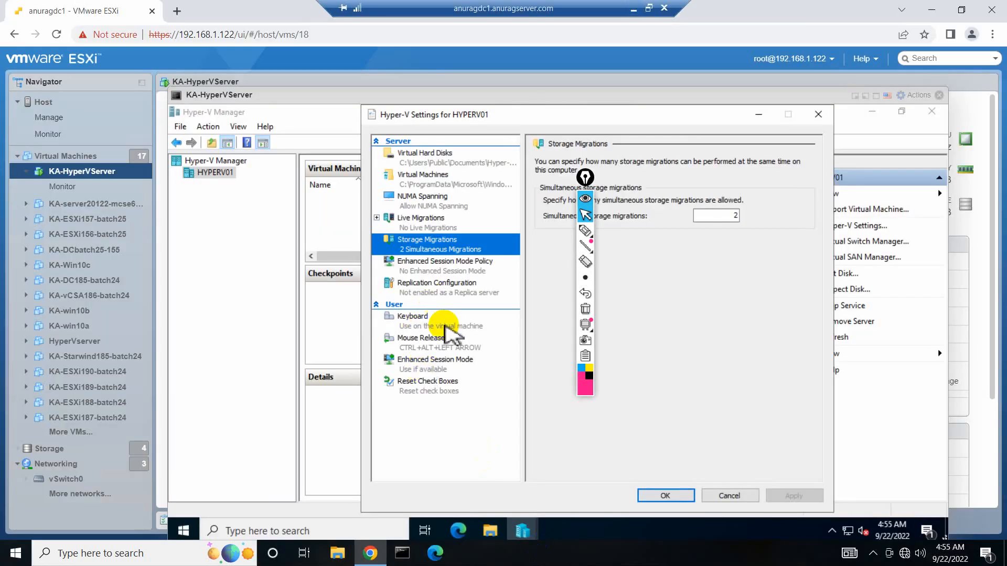
# Glance at Replication Configuration, then cancel Hyper-V Settings without saving changes.
pyautogui.click(457, 288)
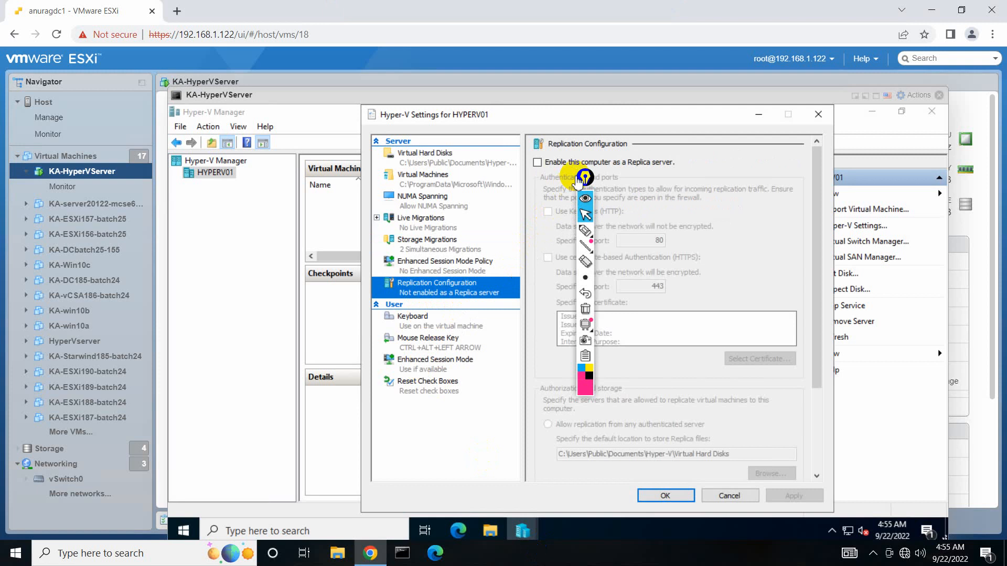
pyautogui.moveTo(585, 177); pyautogui.dragTo(388, 185)
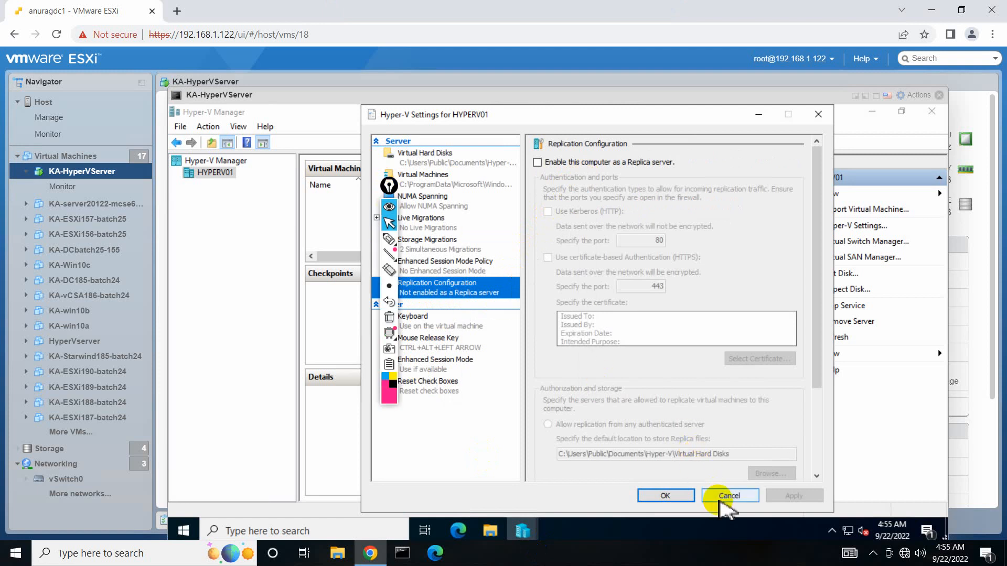
pyautogui.click(723, 499)
pyautogui.moveTo(394, 191); pyautogui.dragTo(298, 210)
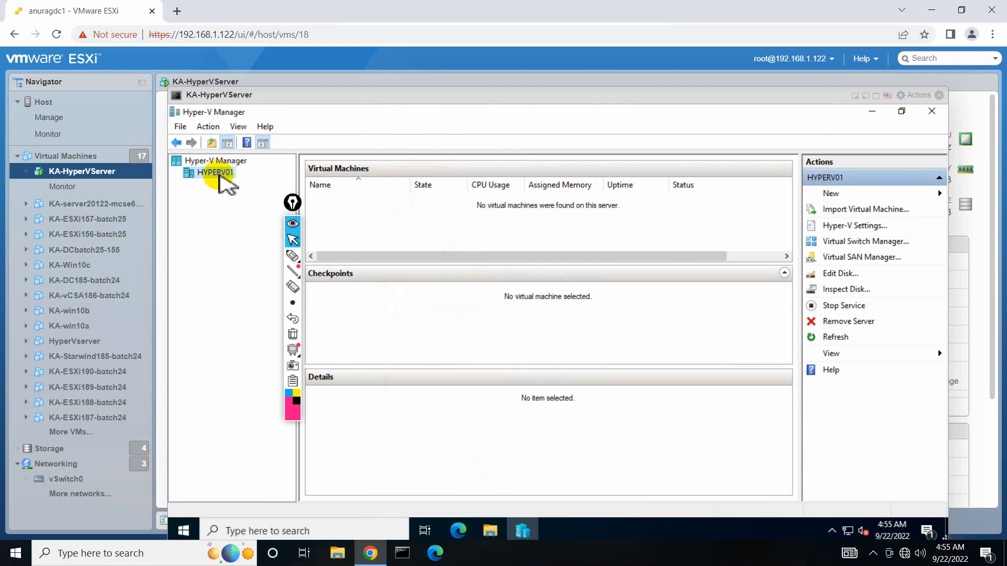
# Start the New Virtual Machine Wizard from HYPERV01's New > Virtual Machine menu.
pyautogui.rightClick(219, 176)
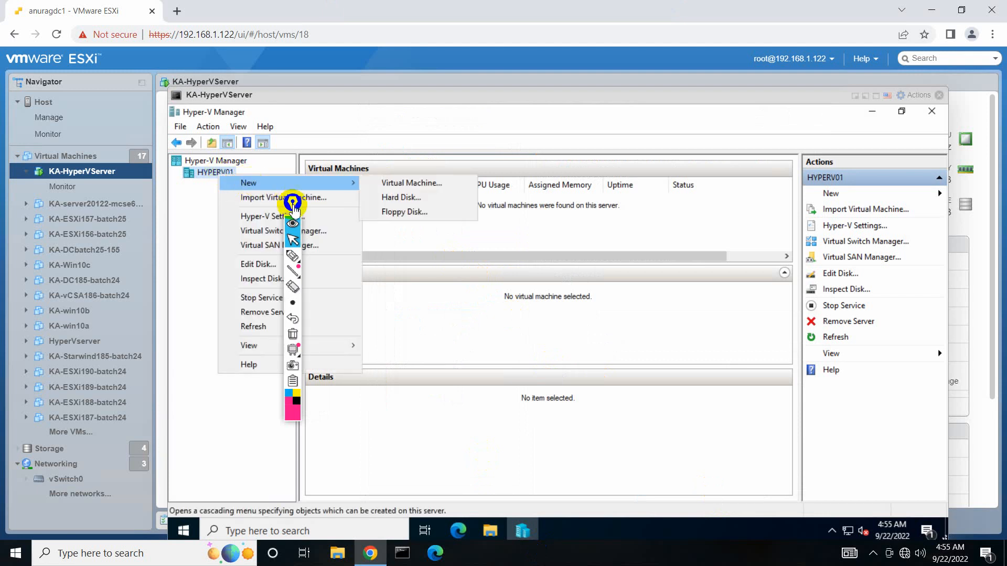
pyautogui.moveTo(294, 206); pyautogui.dragTo(566, 268)
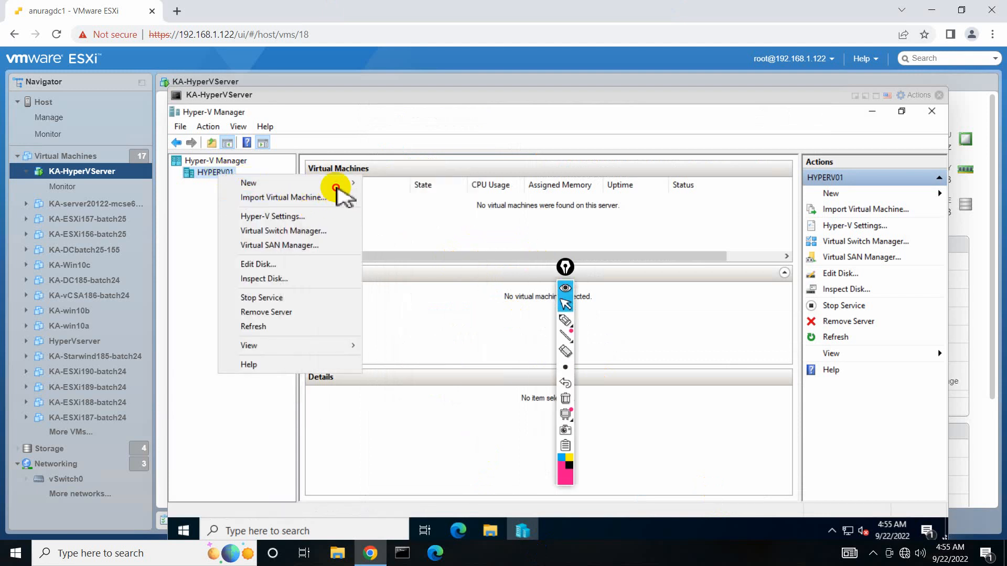
pyautogui.moveTo(337, 189)
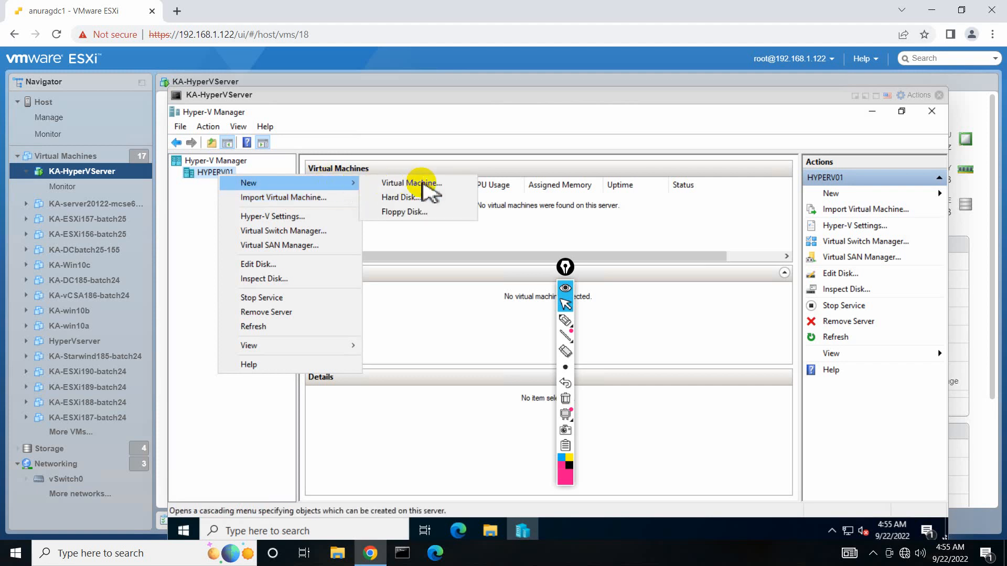
pyautogui.click(423, 183)
pyautogui.moveTo(566, 266); pyautogui.dragTo(257, 254)
pyautogui.click(254, 300)
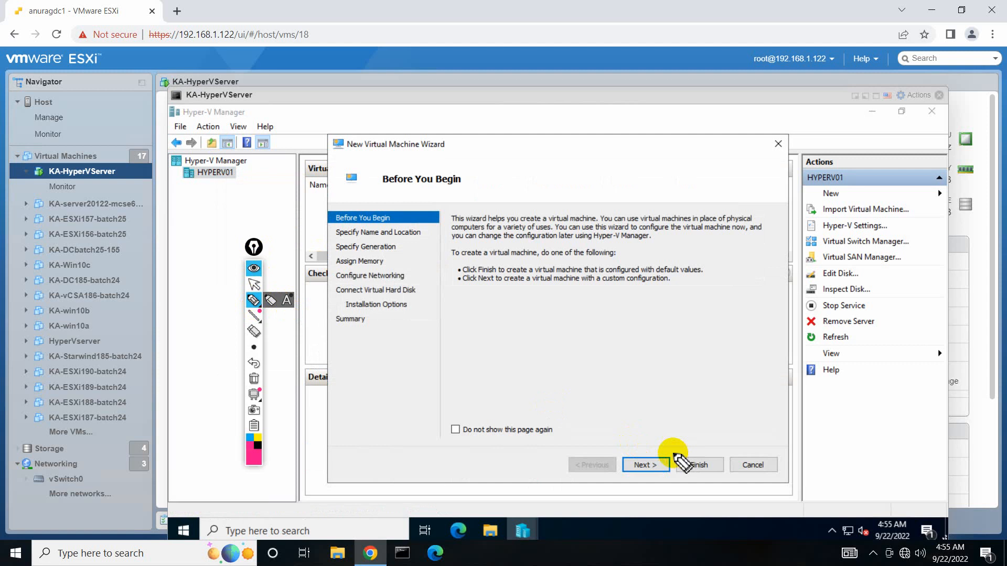
# Ring the Next and Finish buttons and underline the line about default values.
pyautogui.moveTo(674, 454)
pyautogui.mouseDown()
pyautogui.moveTo(610, 465)
pyautogui.moveTo(671, 475)
pyautogui.mouseUp()
pyautogui.moveTo(697, 460)
pyautogui.mouseDown()
pyautogui.moveTo(677, 475)
pyautogui.moveTo(719, 462)
pyautogui.moveTo(691, 447)
pyautogui.mouseUp()
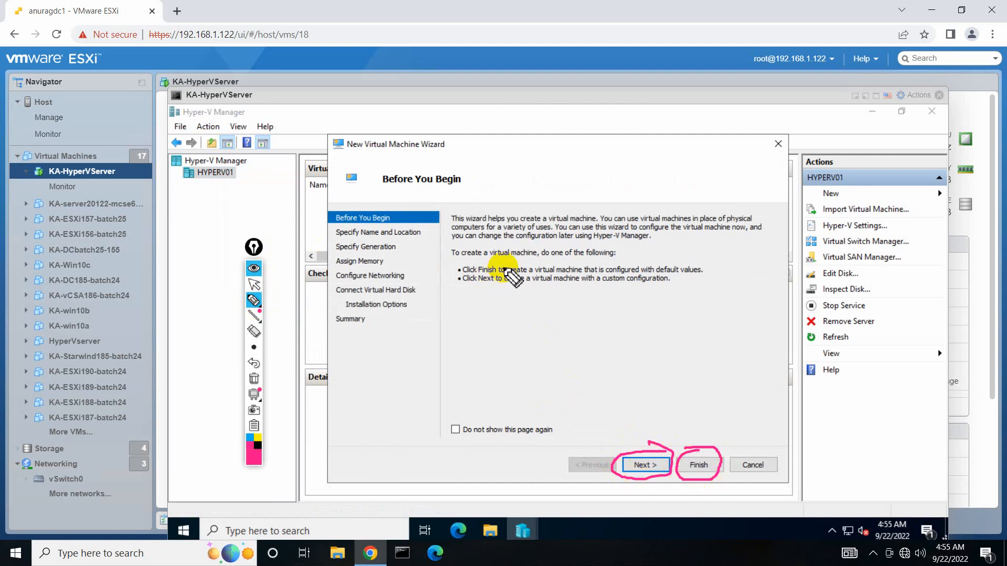
pyautogui.moveTo(708, 271); pyautogui.dragTo(765, 250)
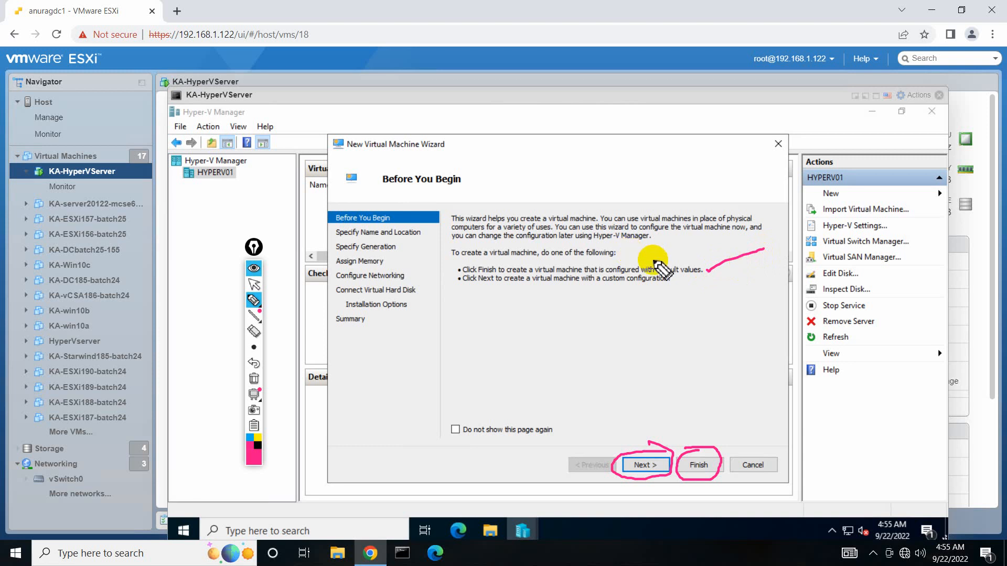
# Clear the annotations and advance past Before You Begin; the remote session drops.
pyautogui.click(254, 380)
pyautogui.click(254, 284)
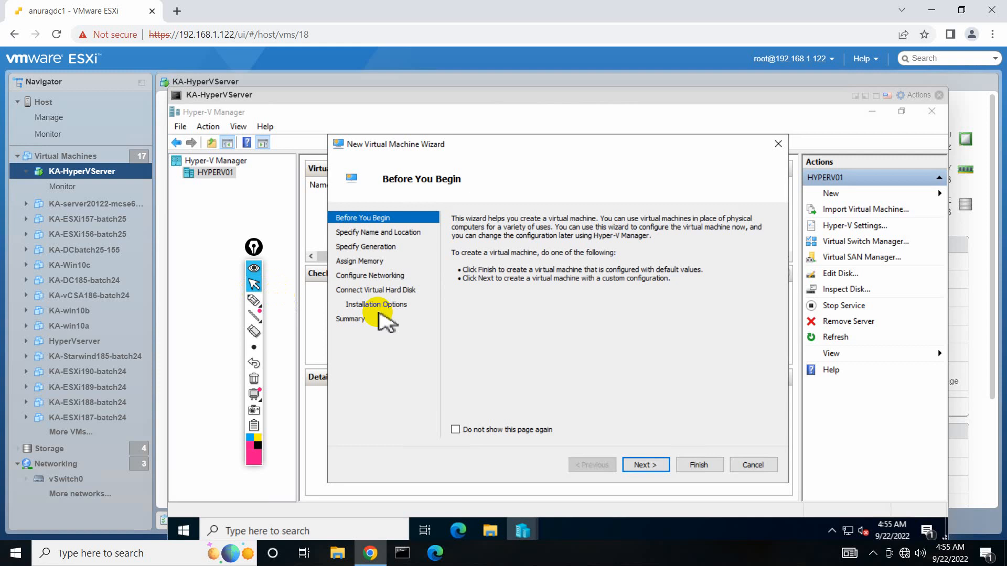
pyautogui.click(659, 462)
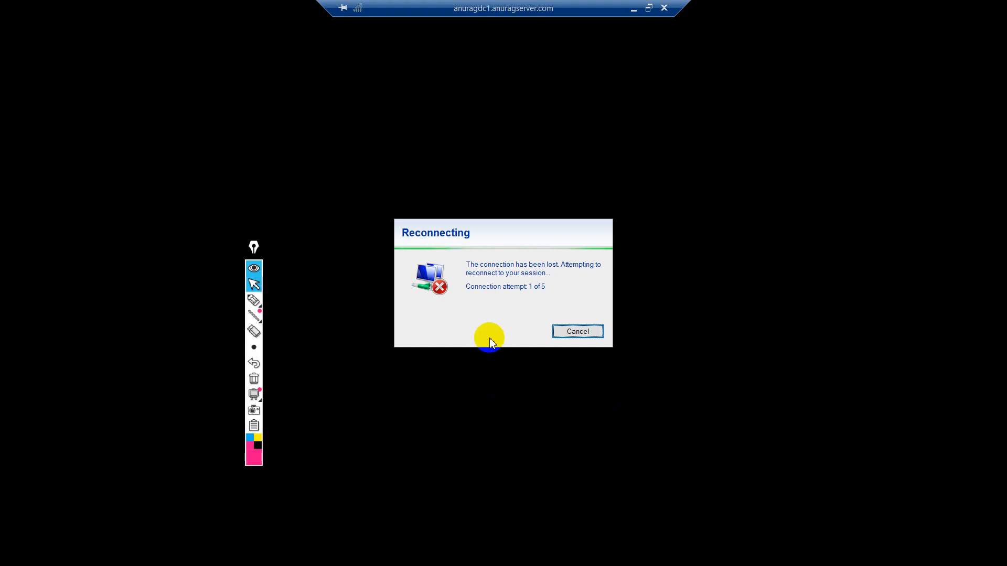
pyautogui.click(634, 8)
# Repeatedly try connecting to the iPhone hotspot from the Wi-Fi flyout without success.
pyautogui.click(905, 554)
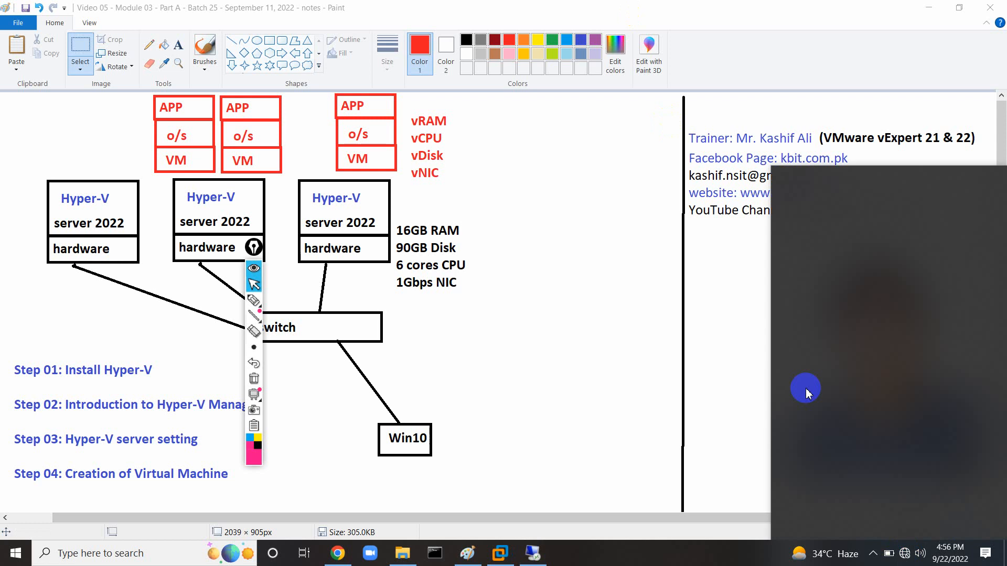
pyautogui.click(826, 180)
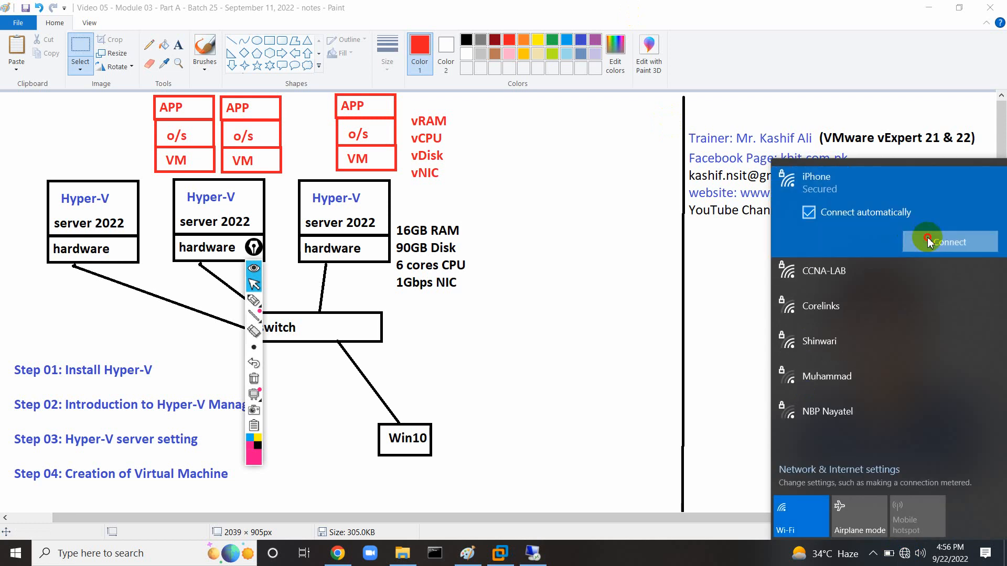
pyautogui.click(869, 239)
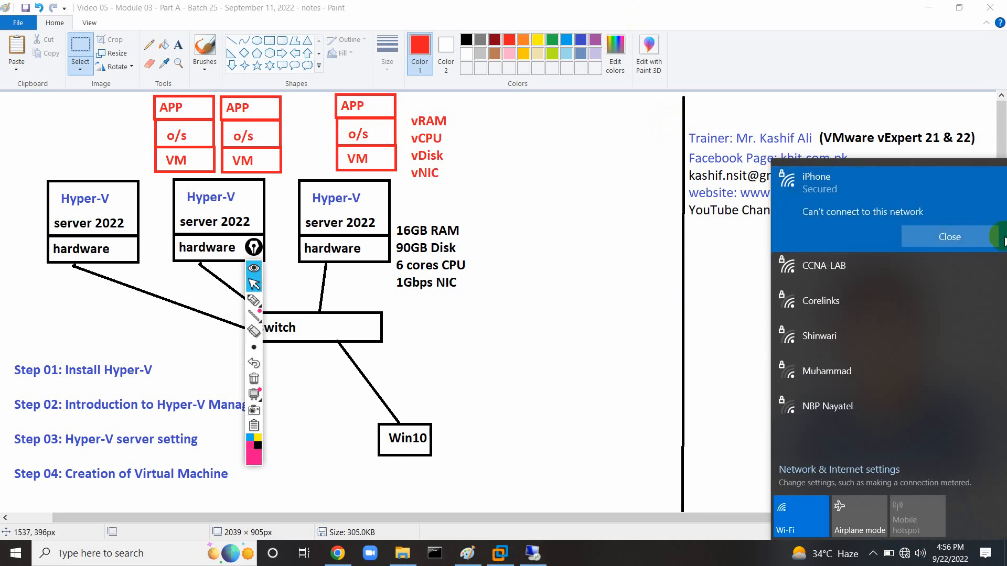
pyautogui.click(940, 237)
pyautogui.click(912, 245)
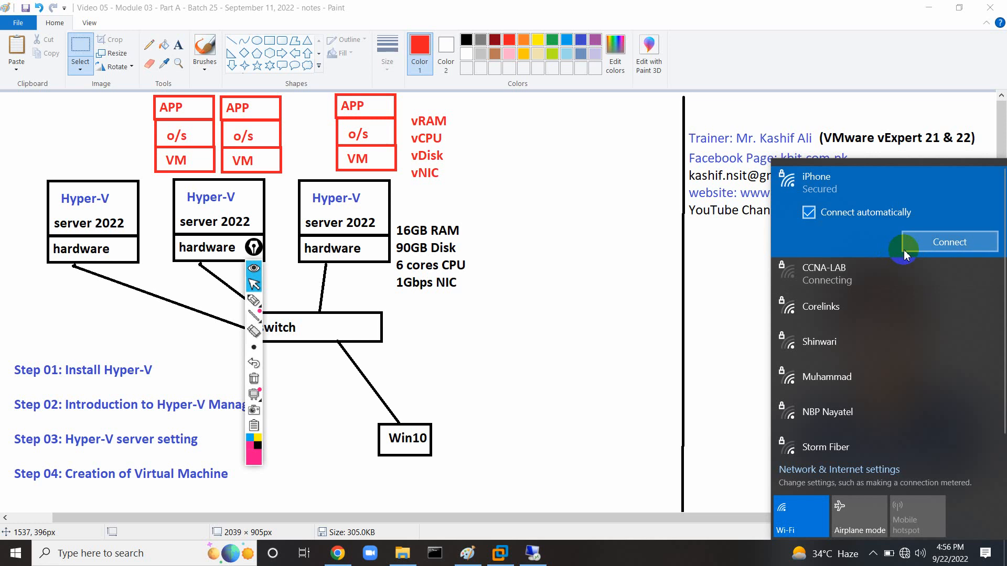
pyautogui.click(904, 250)
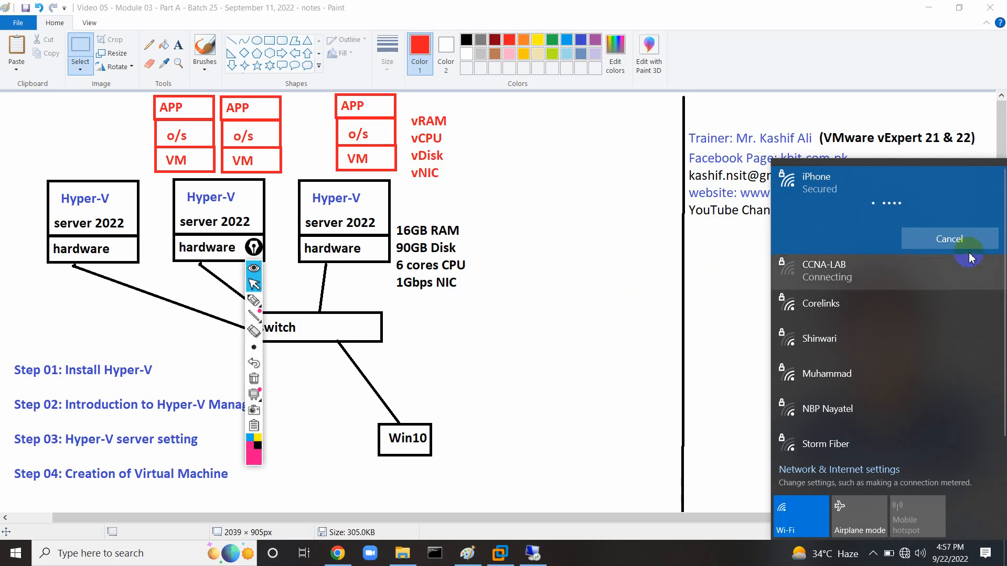
pyautogui.click(904, 242)
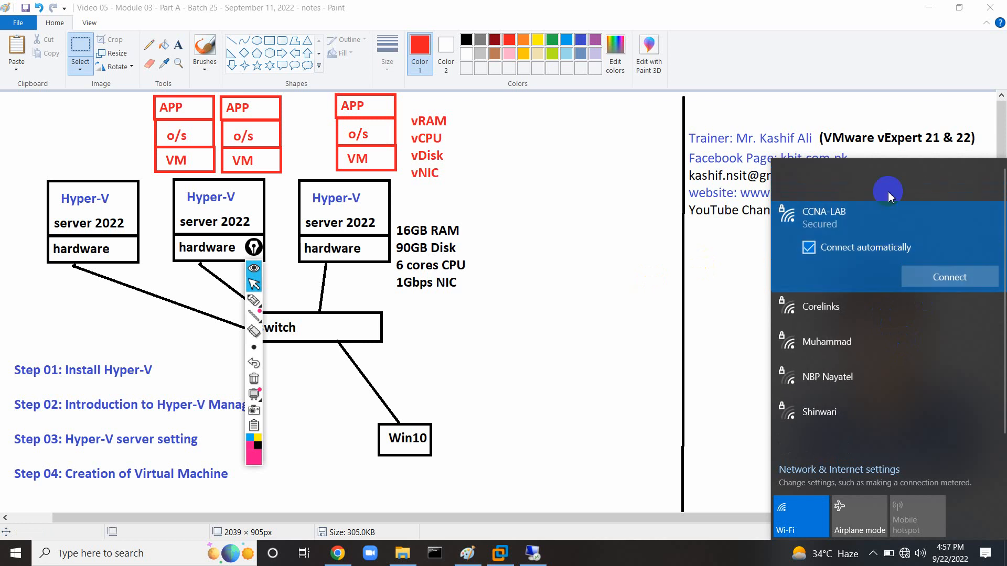
# Reselect the iPhone network, enter its security key and submit; the connection fails.
pyautogui.rightClick(867, 192)
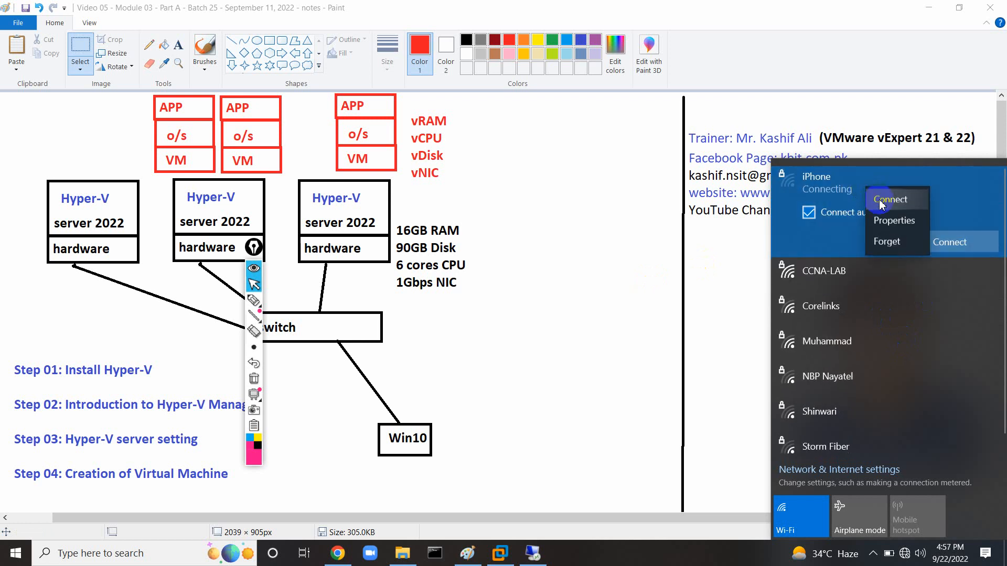
pyautogui.click(870, 274)
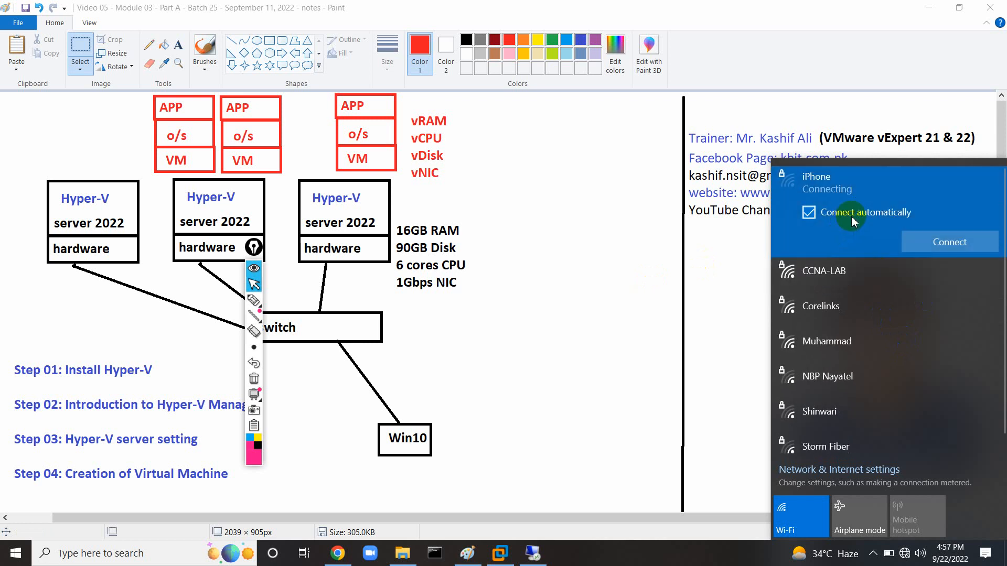
pyautogui.click(839, 271)
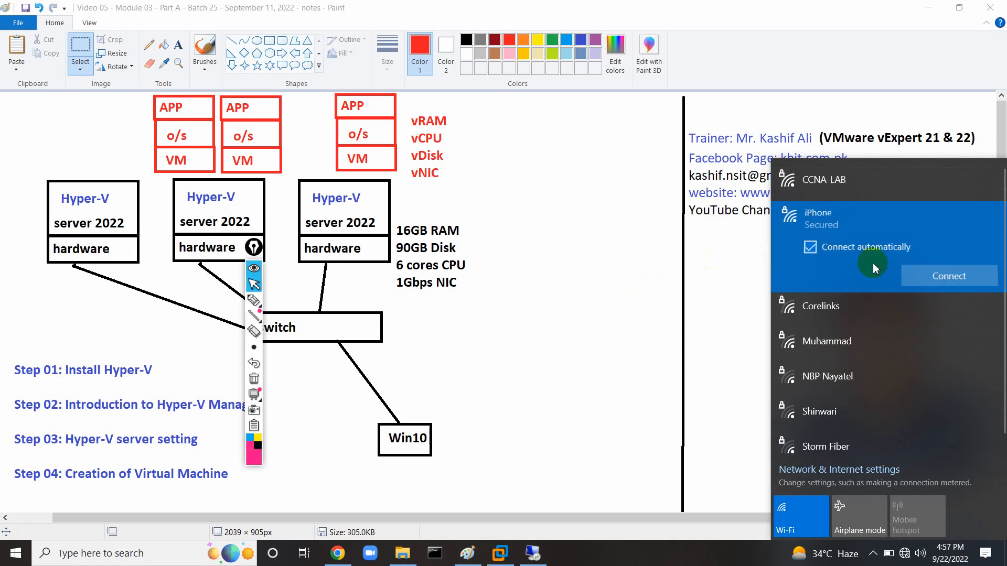
pyautogui.click(939, 274)
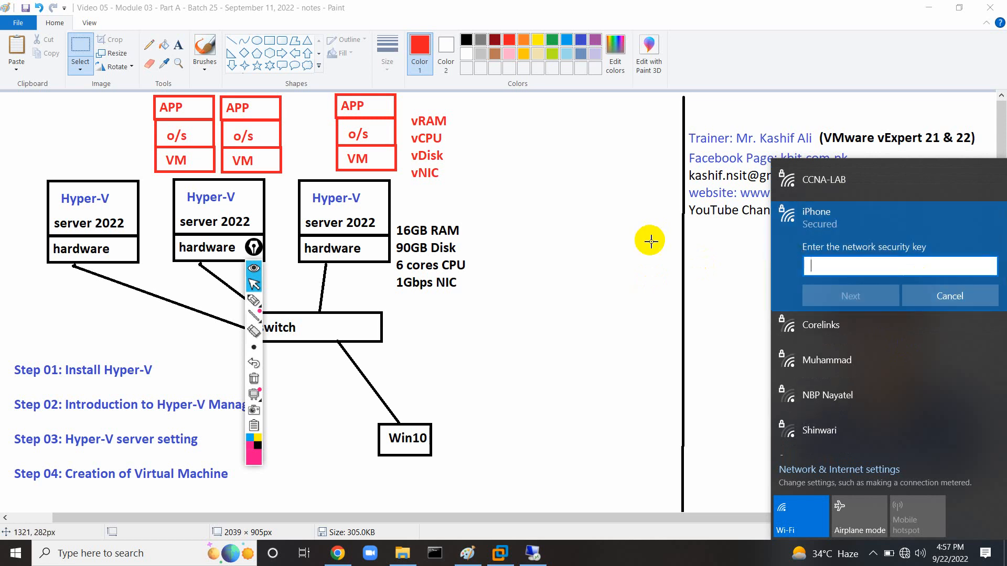
pyautogui.write('••')
pyautogui.press('BackSpace')
pyautogui.press('BackSpace')
pyautogui.press('BackSpace')
pyautogui.write('•••••••••')
pyautogui.press('BackSpace')
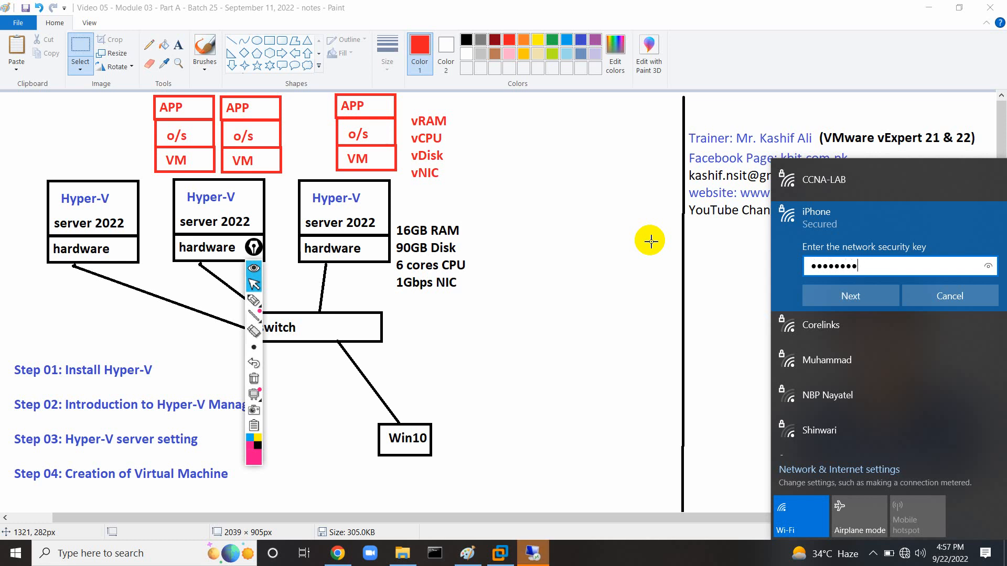
pyautogui.write('•••••')
pyautogui.press('Return')
pyautogui.press('Return')
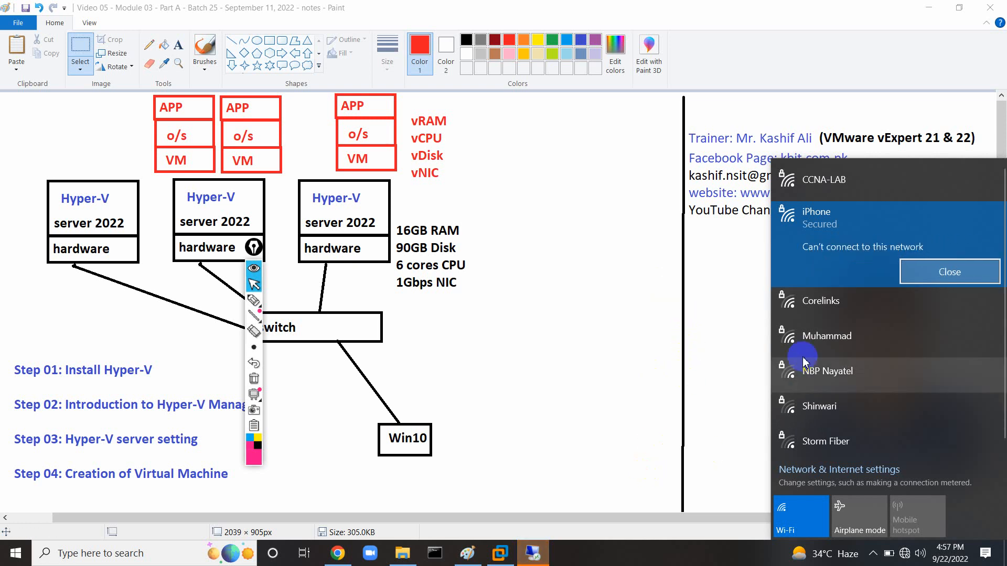
# Reconnect to the iPhone hotspot with its security key and allow the PC to be discoverable.
pyautogui.click(910, 273)
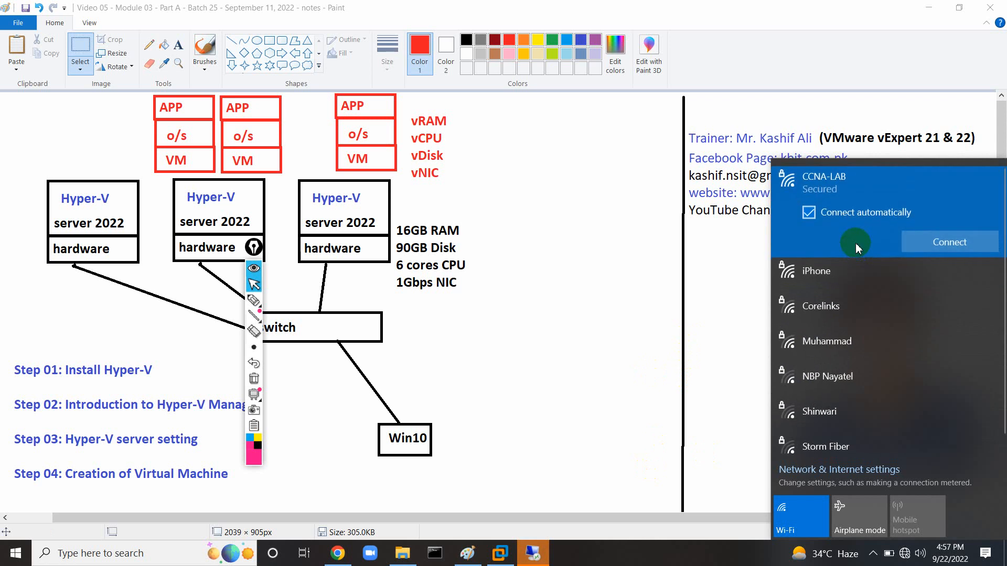
pyautogui.click(844, 283)
pyautogui.click(945, 278)
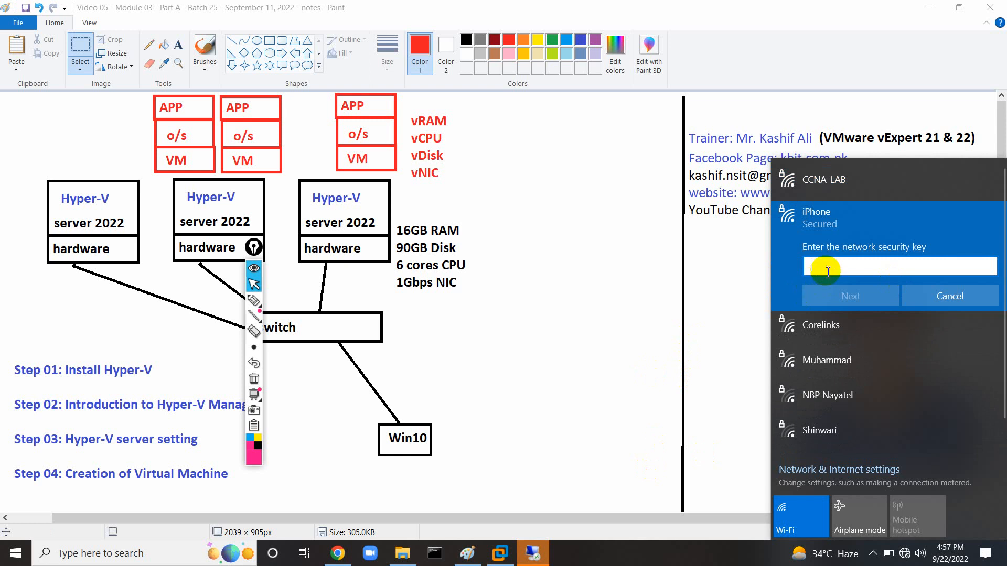
pyautogui.write('••')
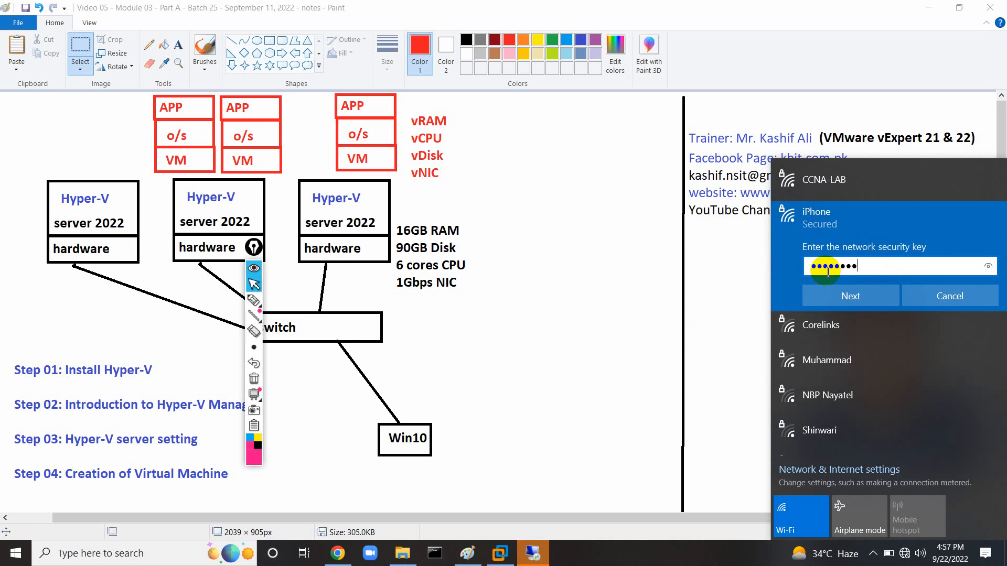
pyautogui.write('•')
pyautogui.click(838, 295)
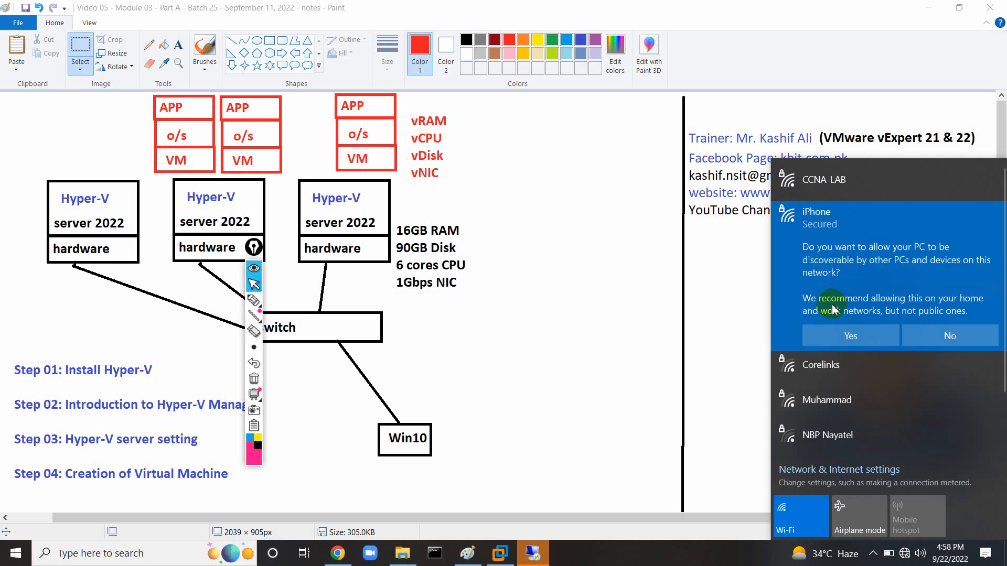
pyautogui.click(837, 338)
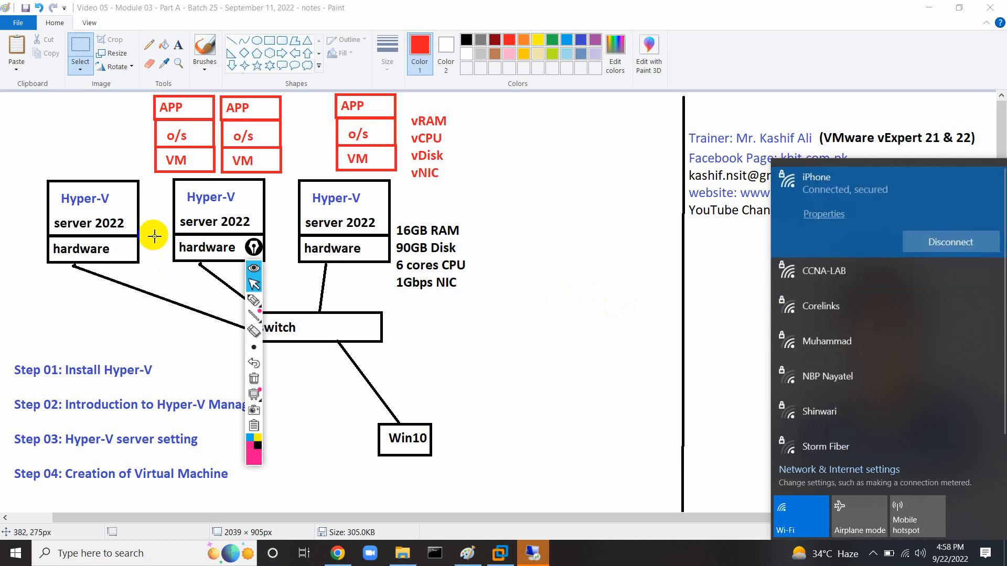
# Reopen Remote Desktop, reconnect and enter the account password to reach the wizard again.
pyautogui.click(587, 339)
pyautogui.click(540, 552)
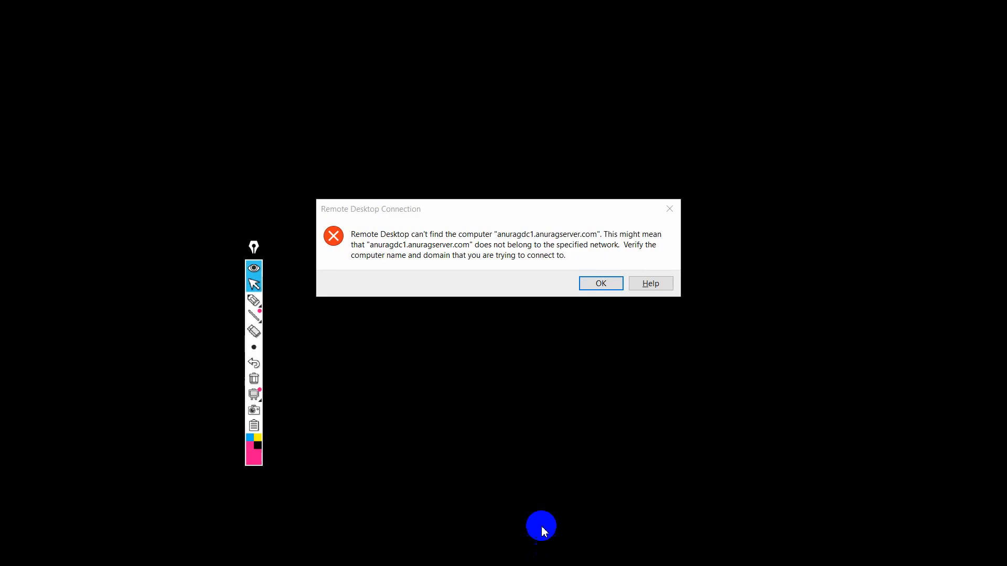
pyautogui.click(601, 283)
pyautogui.click(571, 242)
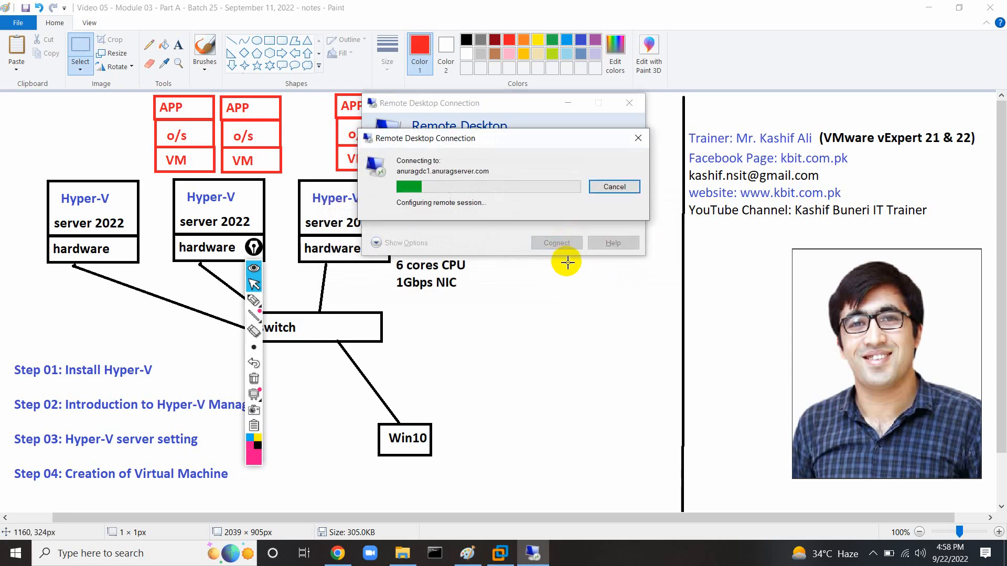
pyautogui.write('•••••••••')
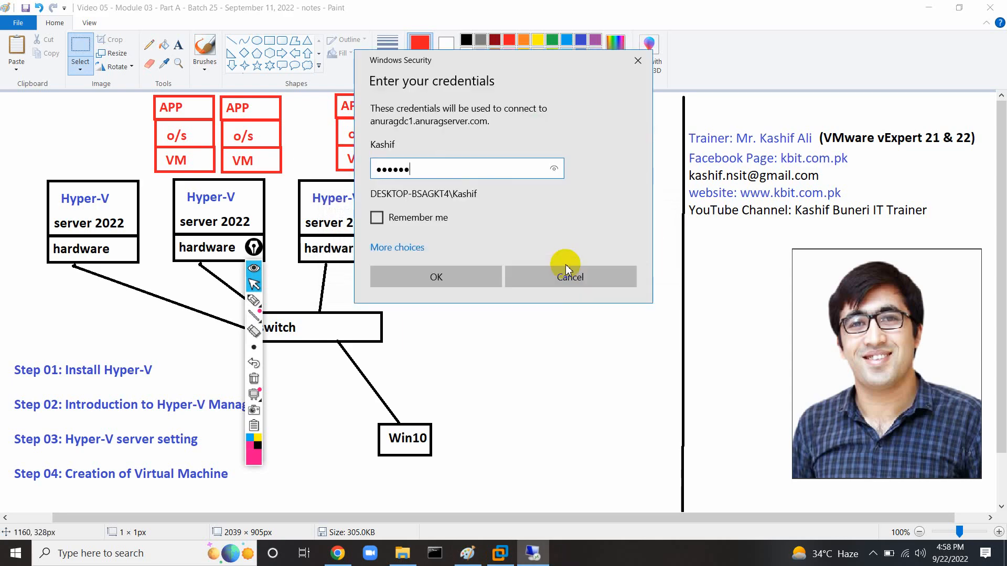
pyautogui.press('Return')
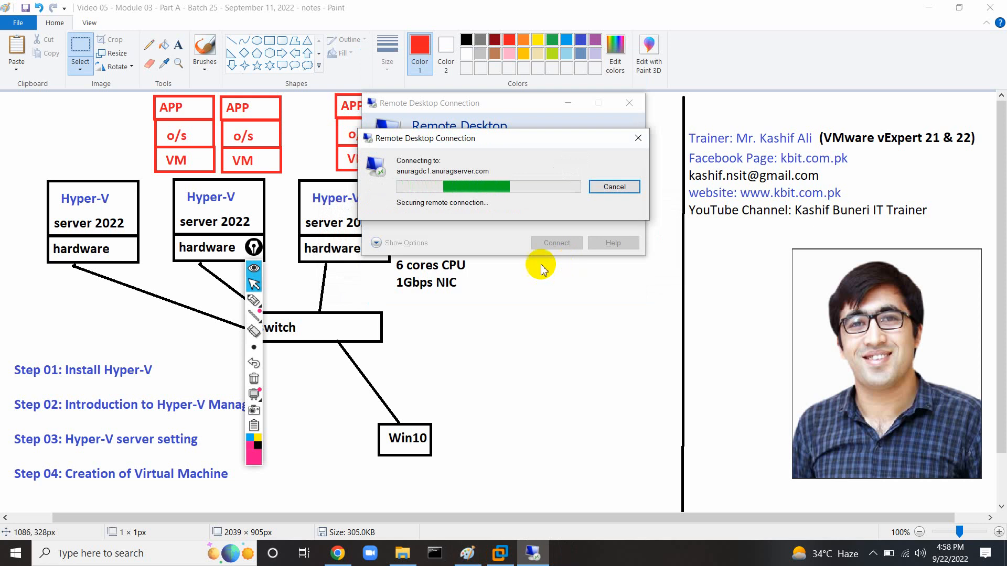
pyautogui.moveTo(255, 252); pyautogui.dragTo(668, 297)
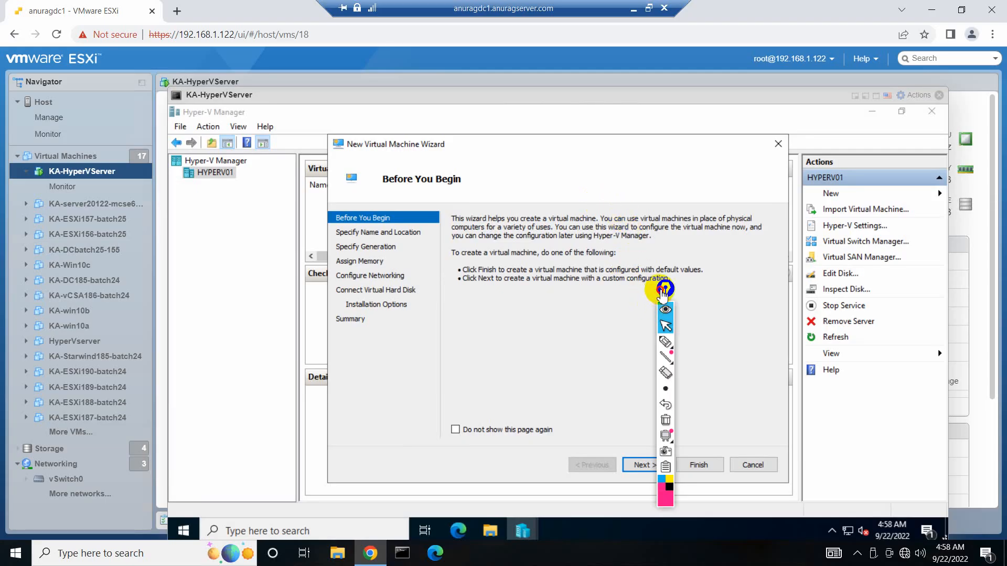
# Name the new virtual machine vm01 and continue to Specify Generation.
pyautogui.moveTo(666, 288); pyautogui.dragTo(314, 256)
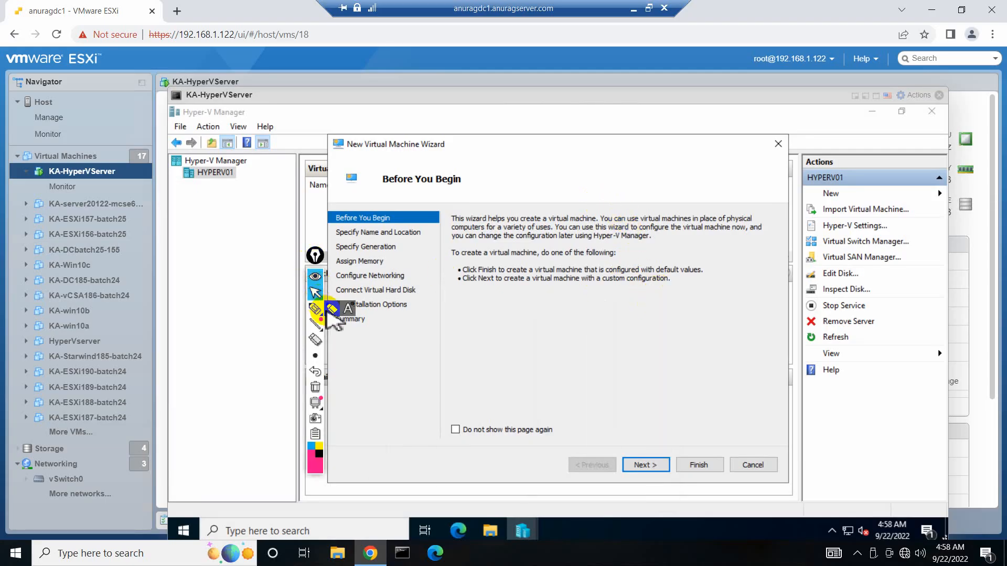
pyautogui.click(643, 464)
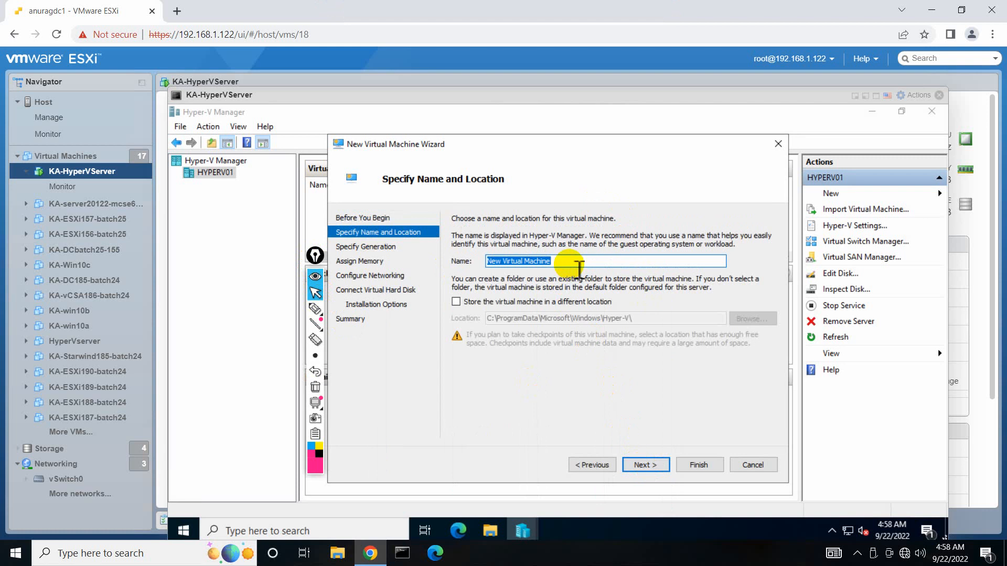
pyautogui.write('vm01')
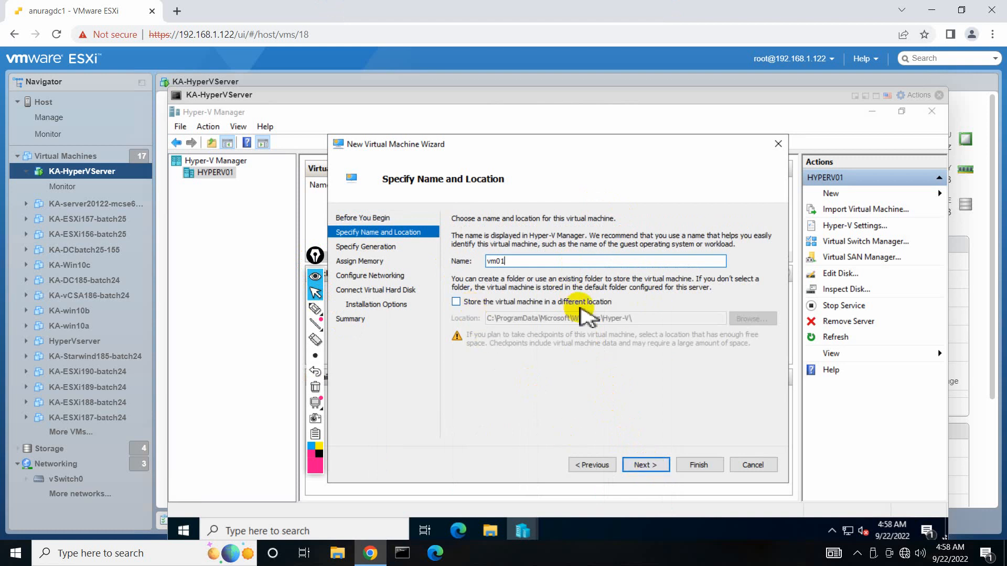
pyautogui.click(645, 466)
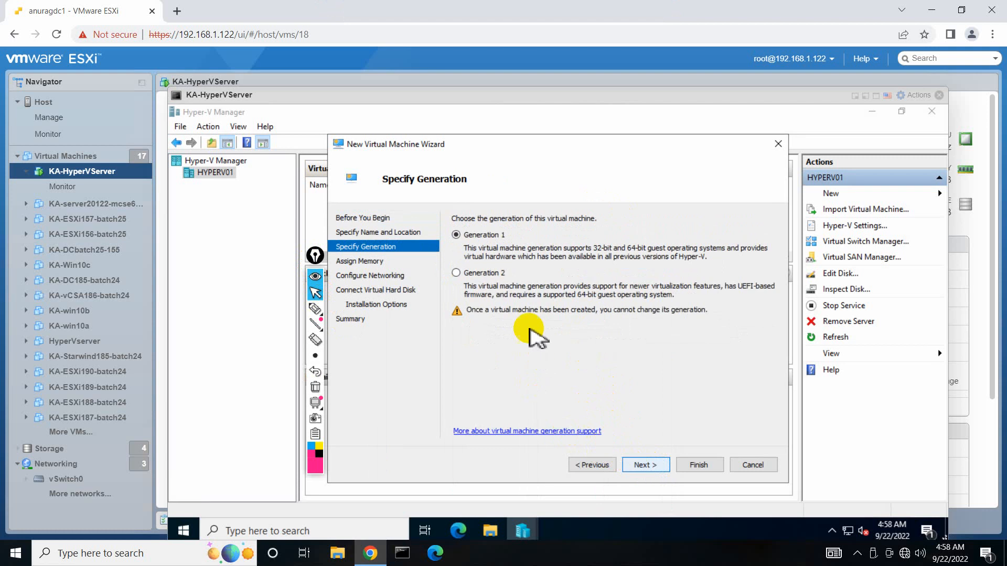
pyautogui.click(315, 308)
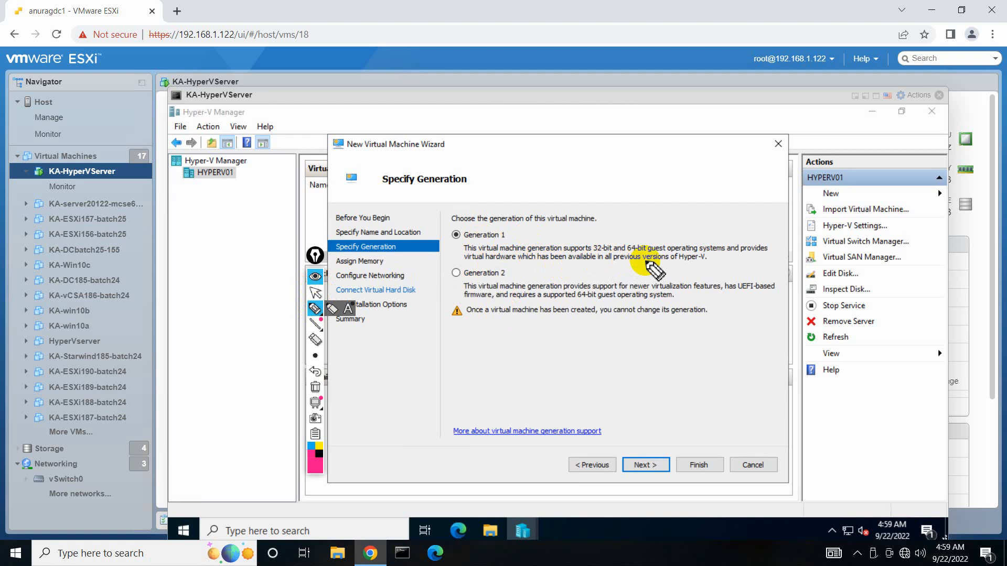
pyautogui.click(320, 296)
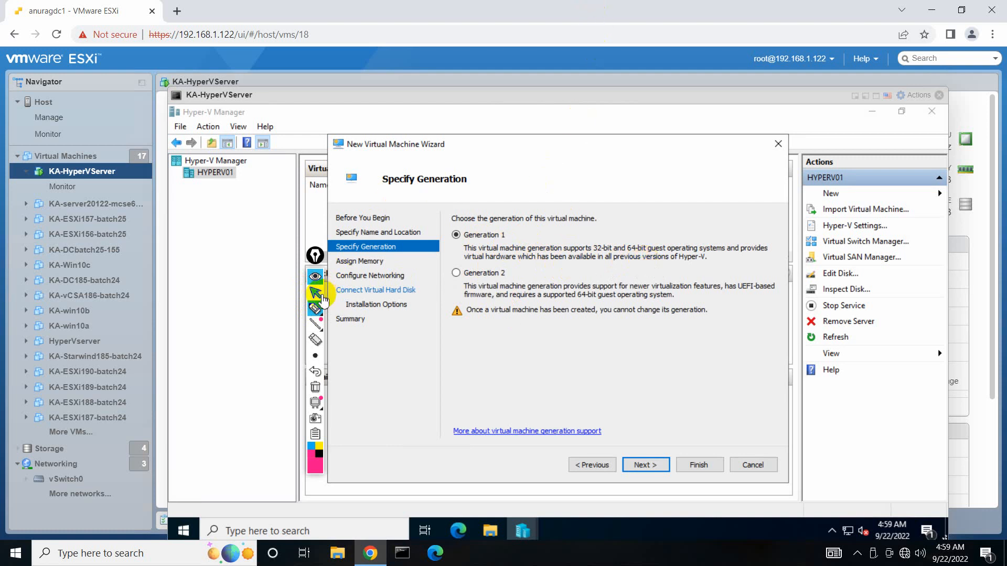
# Close the console and start an ESXi New virtual machine with ESXi 5.5 compatibility.
pyautogui.click(939, 95)
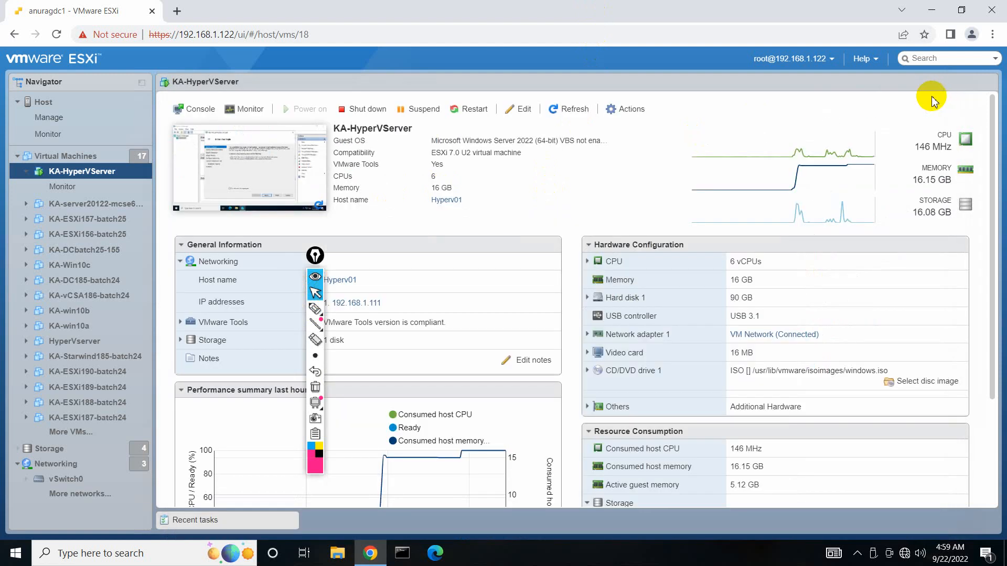
pyautogui.click(108, 157)
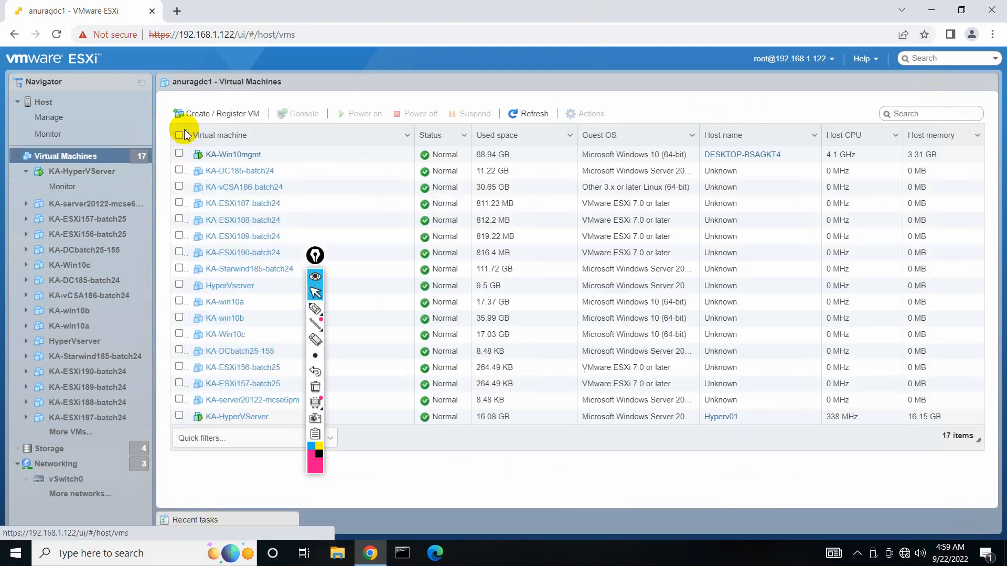
pyautogui.click(204, 114)
pyautogui.moveTo(312, 256); pyautogui.dragTo(169, 243)
pyautogui.click(673, 474)
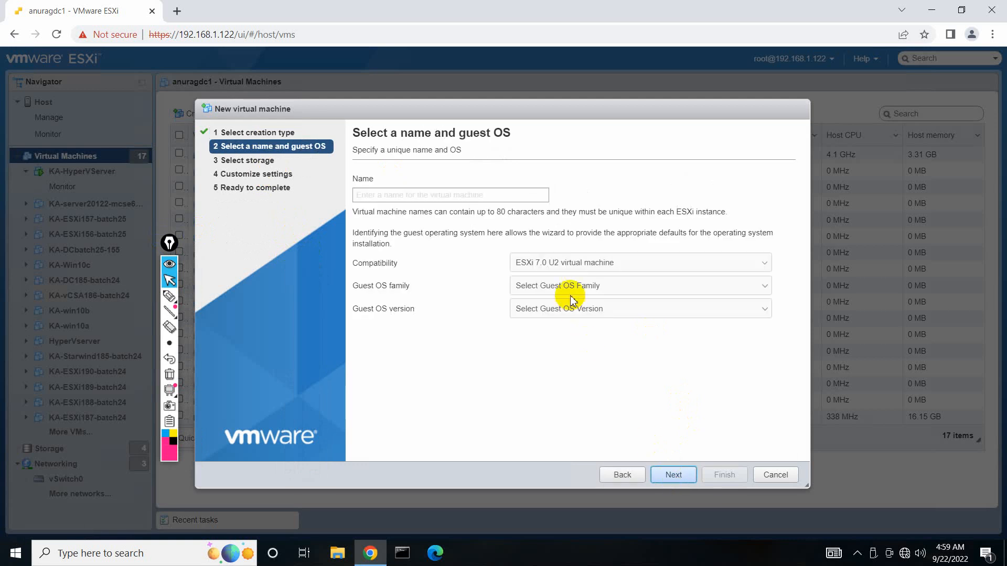
pyautogui.click(607, 265)
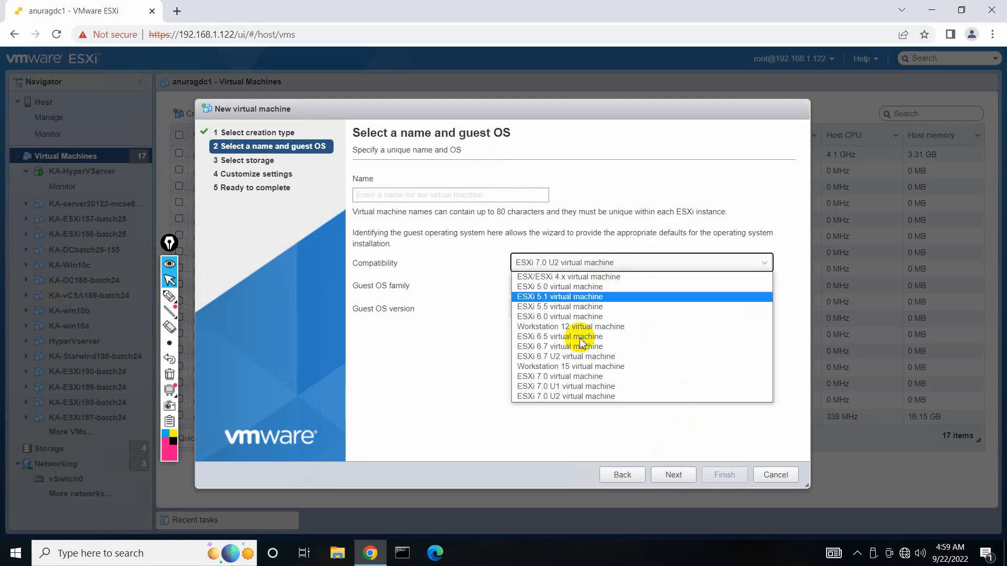
pyautogui.click(555, 308)
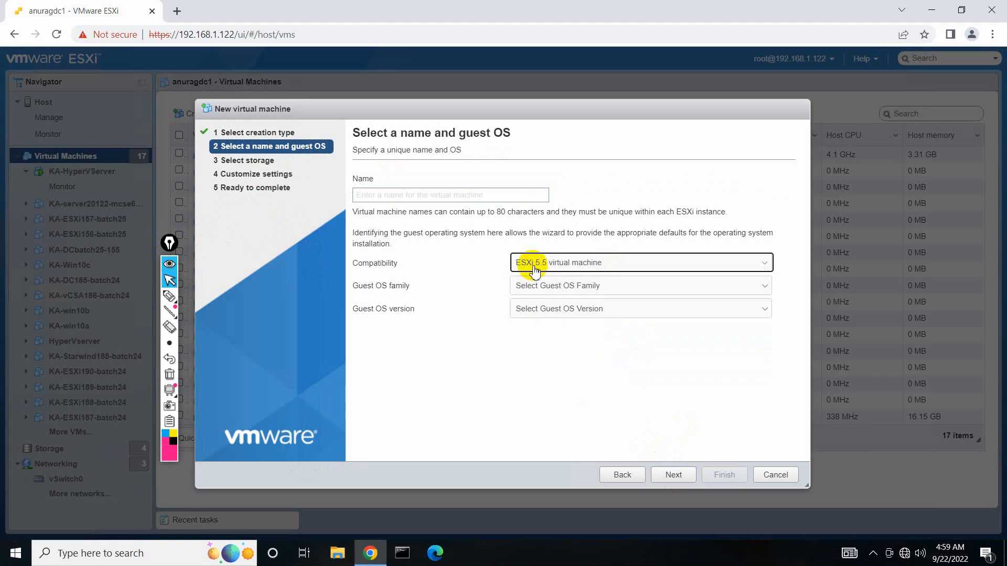
# Annotate 'ESXi 7.0' and circle the ESXi 5.5 value, then clear notes and cancel the wizard.
pyautogui.click(169, 297)
pyautogui.moveTo(621, 141)
pyautogui.mouseDown()
pyautogui.moveTo(621, 168)
pyautogui.moveTo(599, 152)
pyautogui.moveTo(611, 177)
pyautogui.moveTo(625, 154)
pyautogui.moveTo(664, 154)
pyautogui.moveTo(657, 142)
pyautogui.mouseUp()
pyautogui.click(170, 360)
pyautogui.click(634, 160)
pyautogui.moveTo(505, 163)
pyautogui.mouseDown()
pyautogui.moveTo(481, 175)
pyautogui.moveTo(512, 189)
pyautogui.moveTo(540, 179)
pyautogui.moveTo(526, 200)
pyautogui.moveTo(521, 183)
pyautogui.mouseUp()
pyautogui.moveTo(550, 159)
pyautogui.mouseDown()
pyautogui.moveTo(539, 188)
pyautogui.moveTo(564, 189)
pyautogui.mouseUp()
pyautogui.click(557, 165)
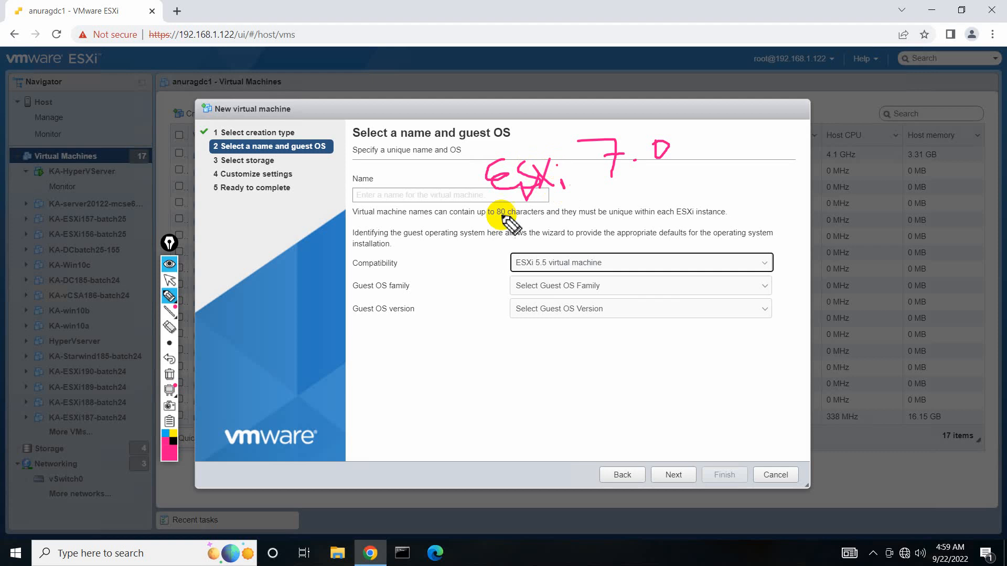
pyautogui.moveTo(486, 221)
pyautogui.mouseDown()
pyautogui.moveTo(723, 199)
pyautogui.moveTo(719, 176)
pyautogui.moveTo(562, 128)
pyautogui.moveTo(522, 225)
pyautogui.moveTo(720, 197)
pyautogui.mouseUp()
pyautogui.moveTo(695, 116)
pyautogui.mouseDown()
pyautogui.moveTo(675, 178)
pyautogui.moveTo(782, 253)
pyautogui.moveTo(771, 253)
pyautogui.mouseUp()
pyautogui.moveTo(595, 260)
pyautogui.mouseDown()
pyautogui.moveTo(562, 252)
pyautogui.moveTo(638, 263)
pyautogui.moveTo(558, 250)
pyautogui.mouseUp()
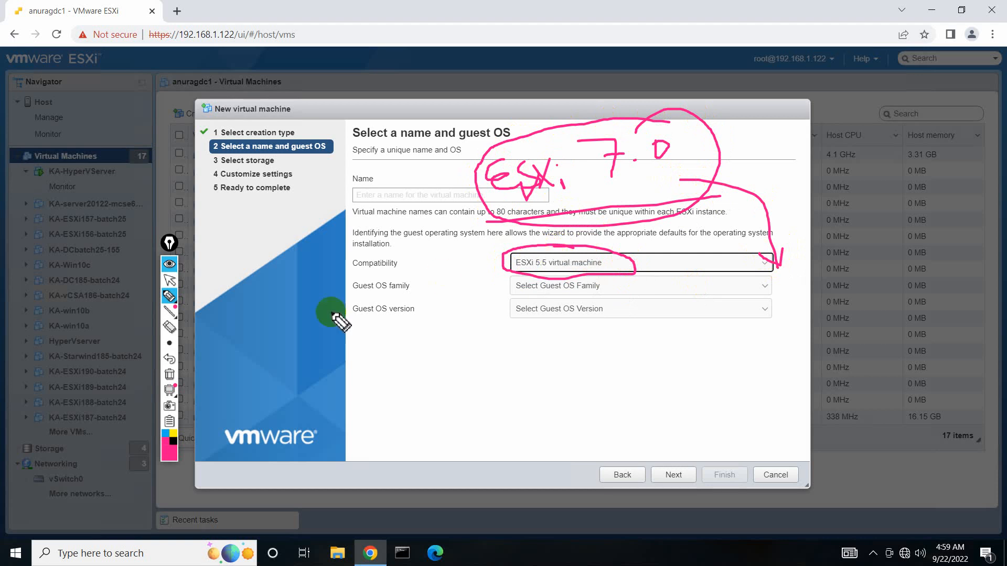
pyautogui.click(169, 374)
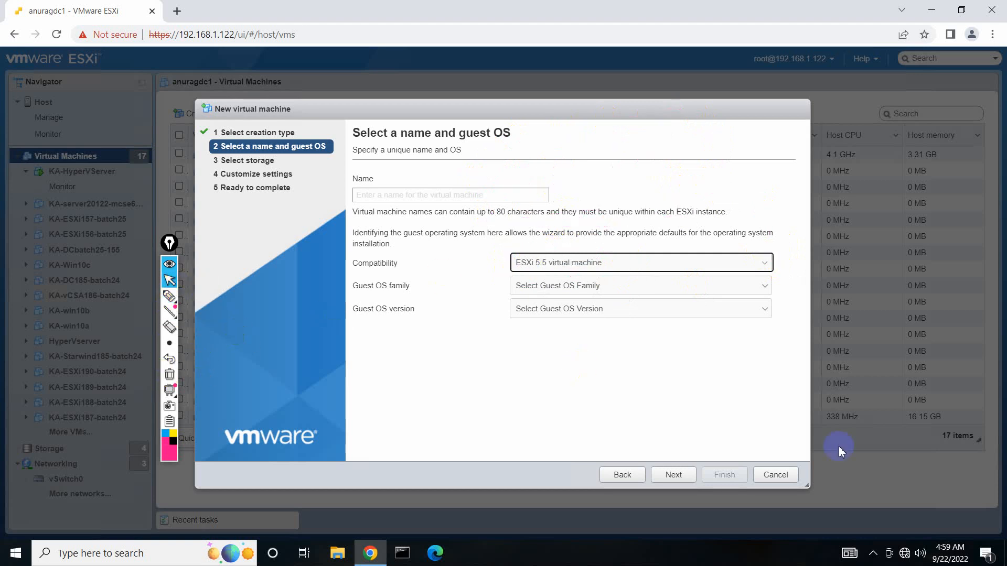
pyautogui.click(775, 474)
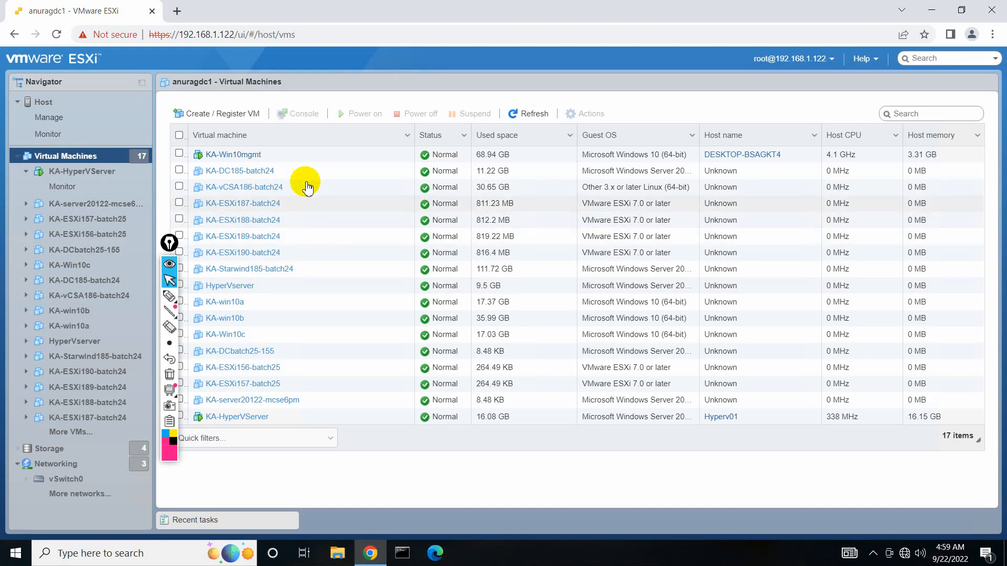
# Reopen KA-HyperVServer's browser console, keep Generation 1, and enter 2048 MB startup memory.
pyautogui.click(275, 413)
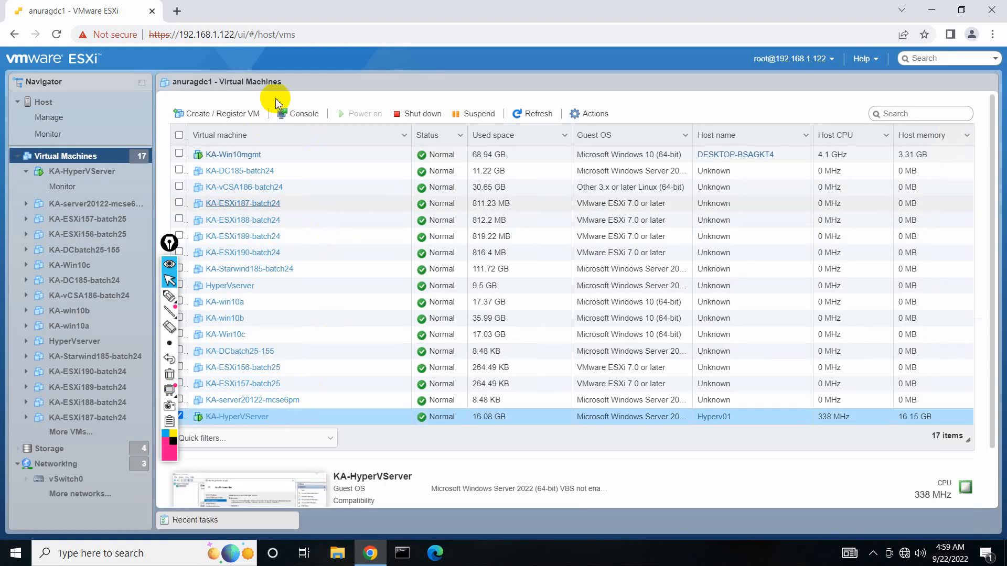
pyautogui.click(283, 114)
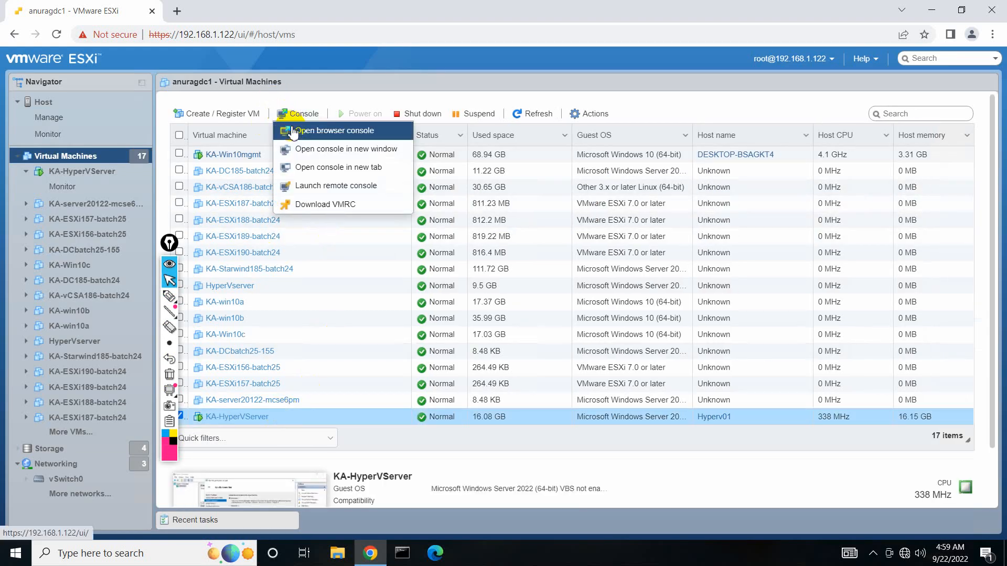
pyautogui.click(294, 131)
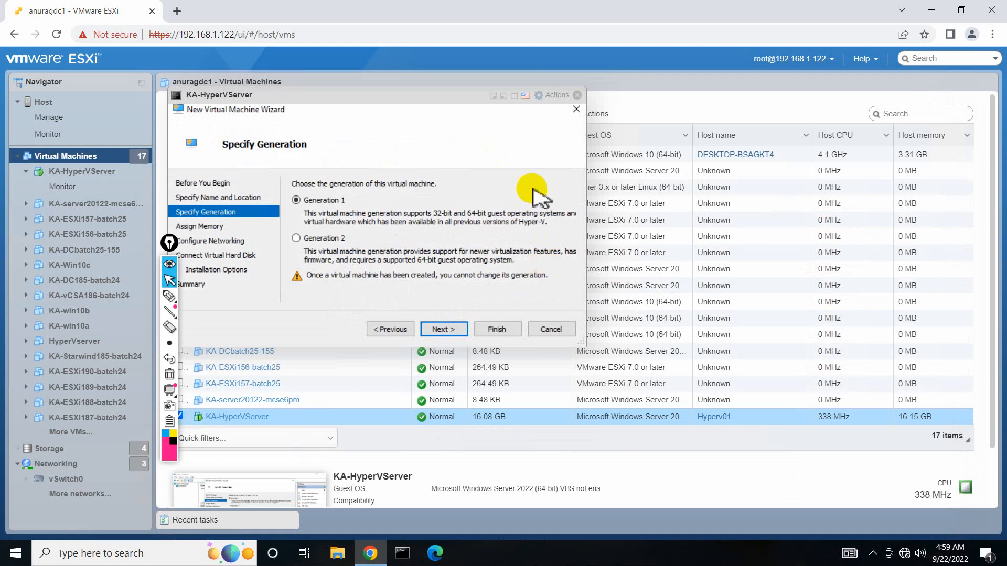
pyautogui.moveTo(583, 344); pyautogui.dragTo(922, 539)
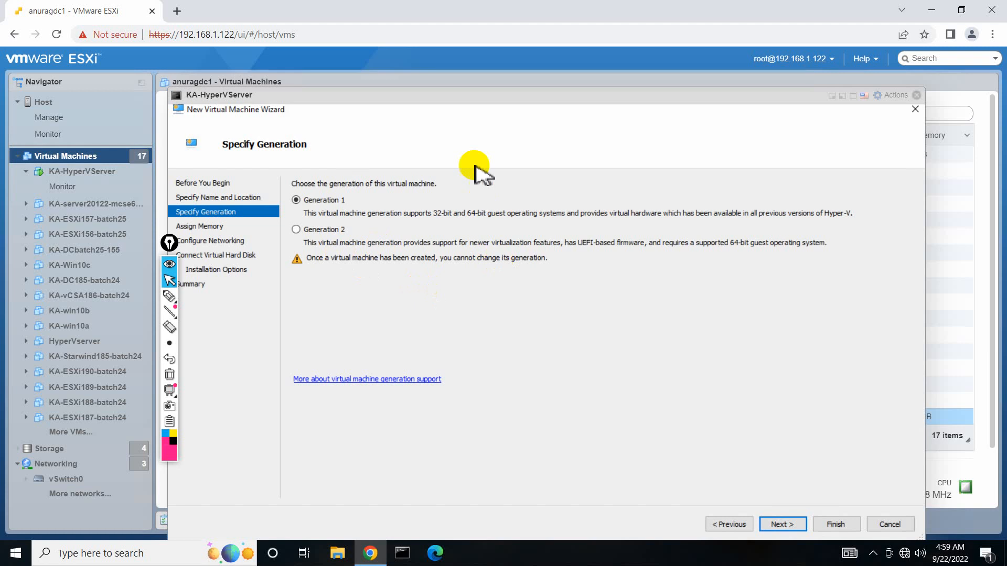
pyautogui.moveTo(479, 94); pyautogui.dragTo(478, 85)
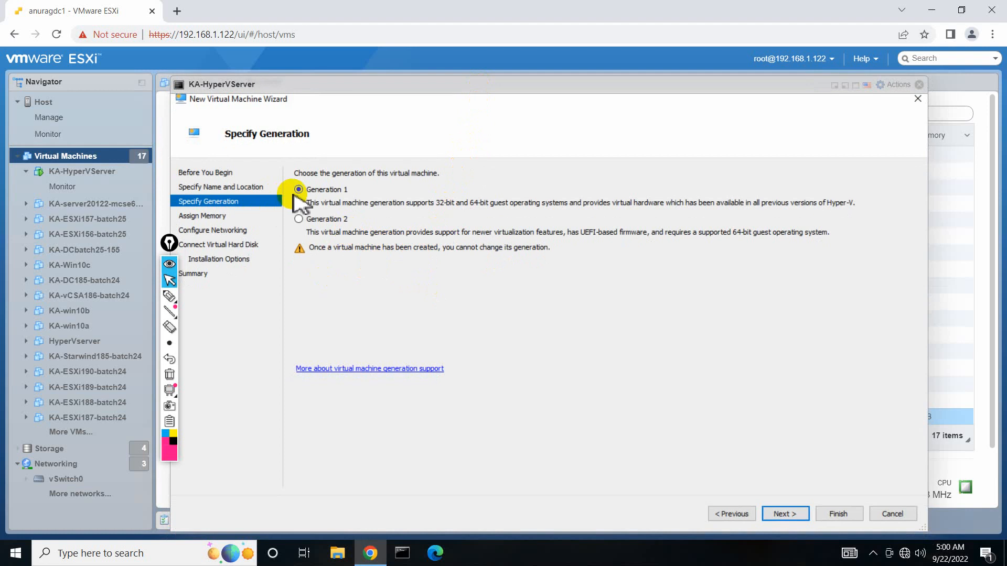
pyautogui.click(785, 514)
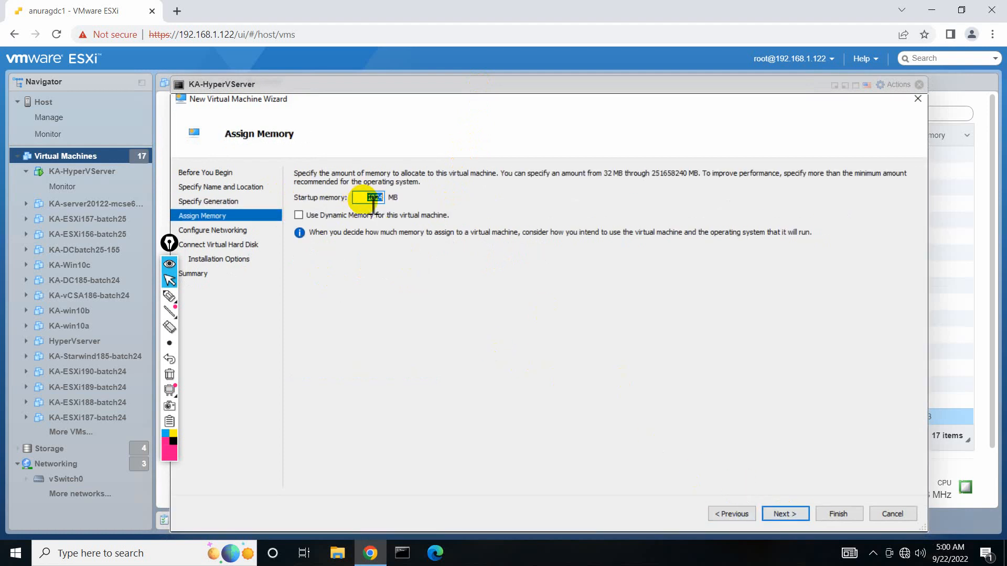
pyautogui.write('20')
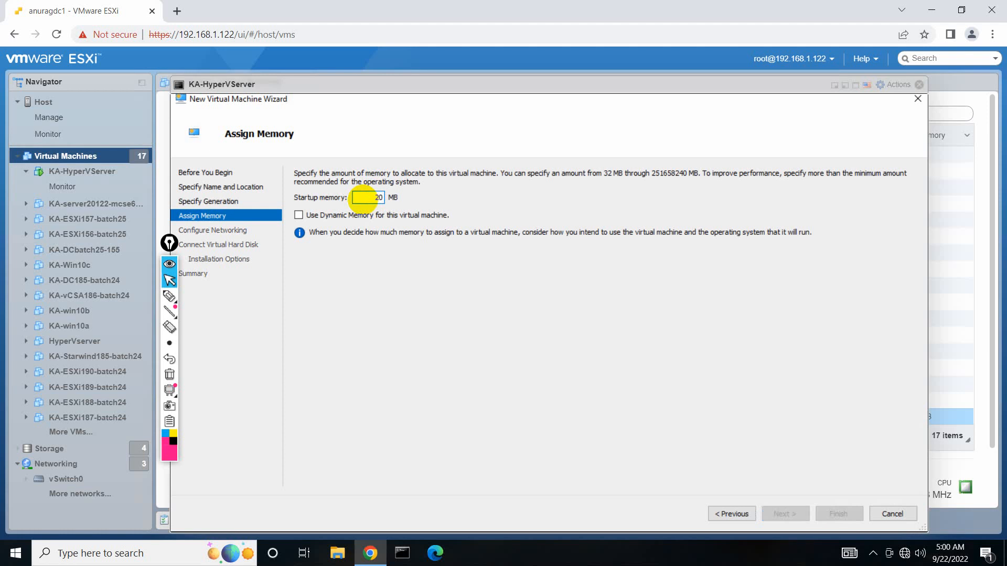
pyautogui.write('48')
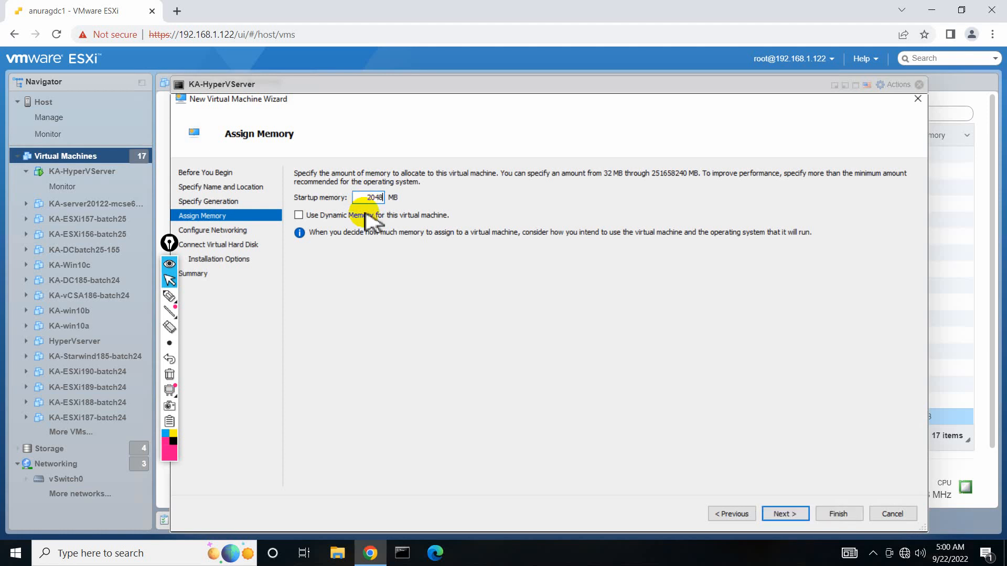
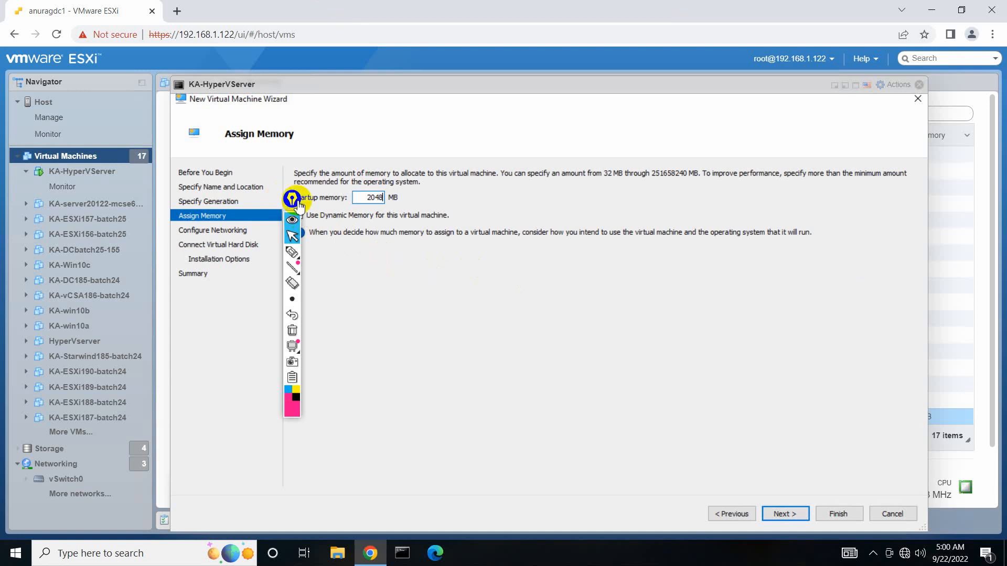
# Circle the 2048 MB startup memory value on screen, then clear the mark.
pyautogui.moveTo(298, 204); pyautogui.dragTo(195, 198)
pyautogui.click(195, 250)
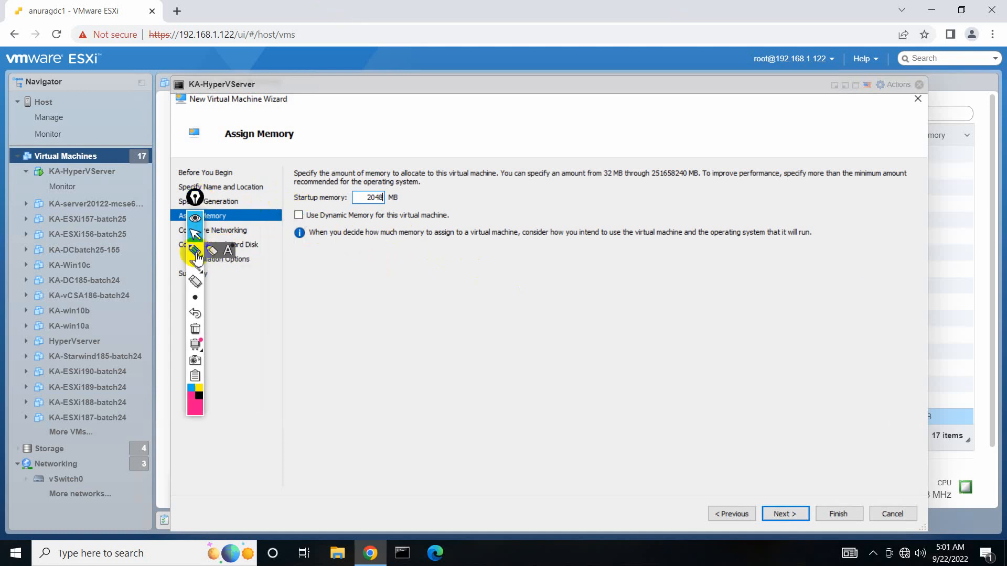
pyautogui.moveTo(370, 195)
pyautogui.mouseDown()
pyautogui.moveTo(404, 214)
pyautogui.moveTo(377, 193)
pyautogui.mouseUp()
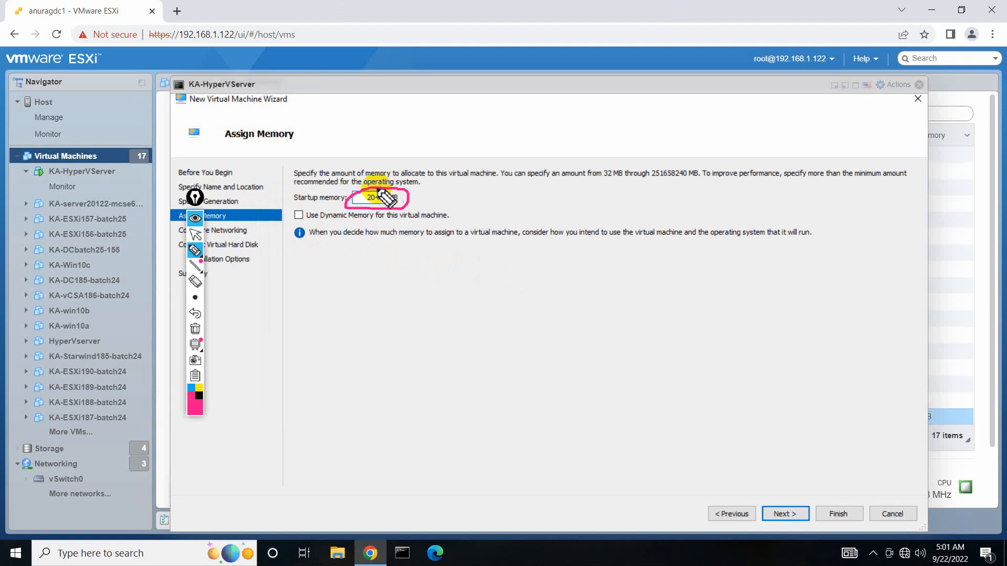
pyautogui.click(209, 315)
pyautogui.click(195, 235)
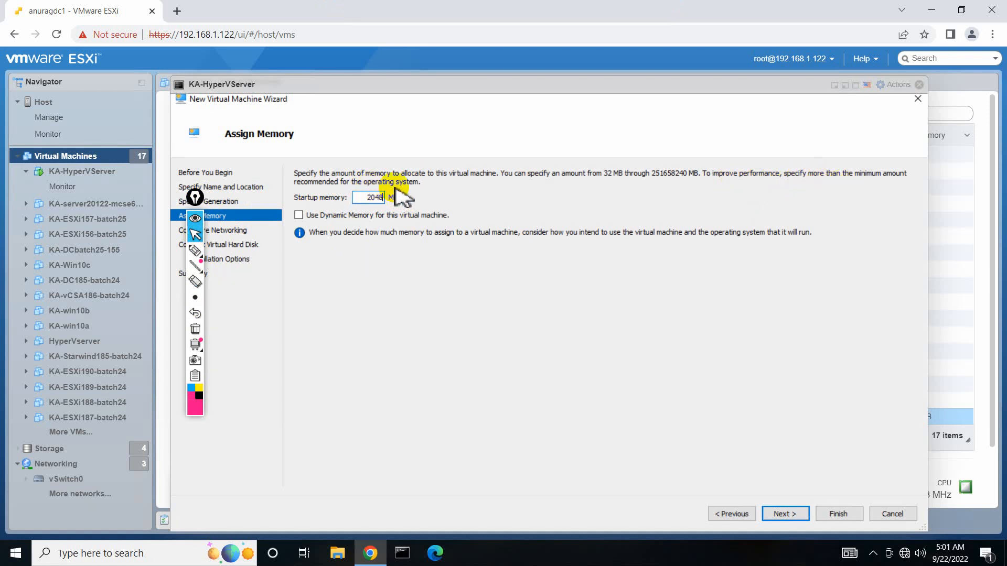
# Advance the wizard to Configure Networking and minimize the remote session.
pyautogui.moveTo(546, 83); pyautogui.dragTo(496, 64)
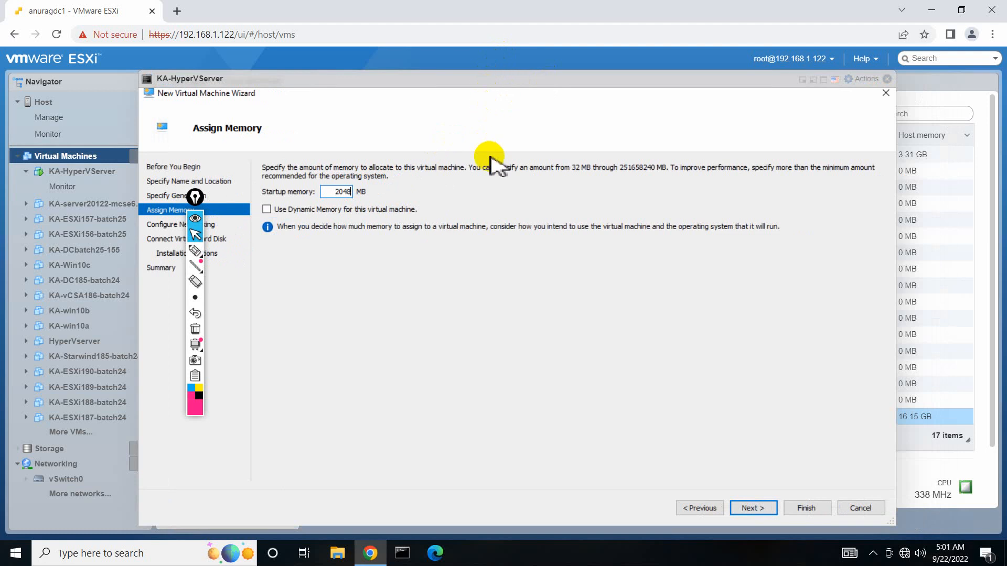
pyautogui.click(753, 508)
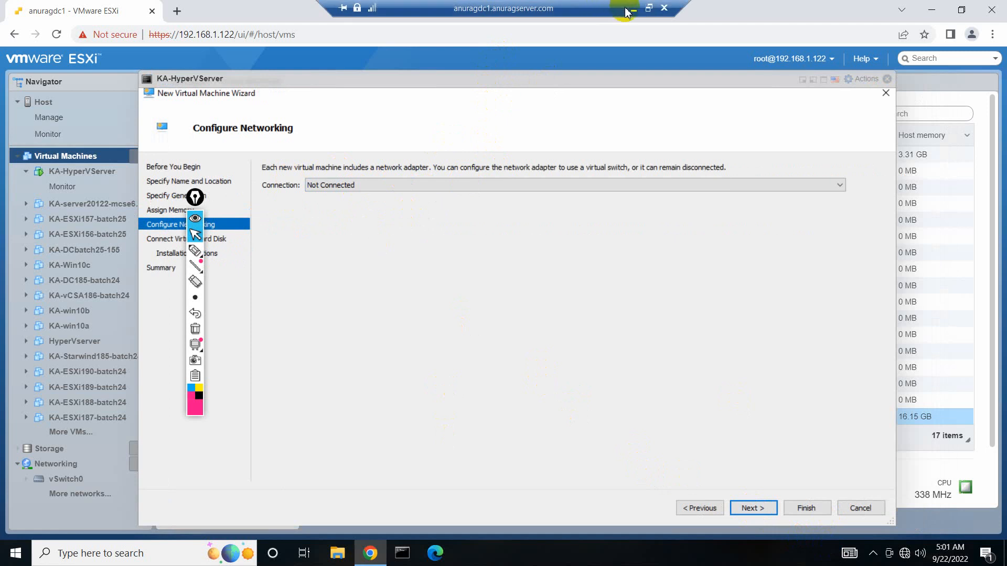
pyautogui.click(627, 6)
# Tick vRAM, vCPU, vDisk and vNIC, and circle the VM box and vNIC label.
pyautogui.click(196, 251)
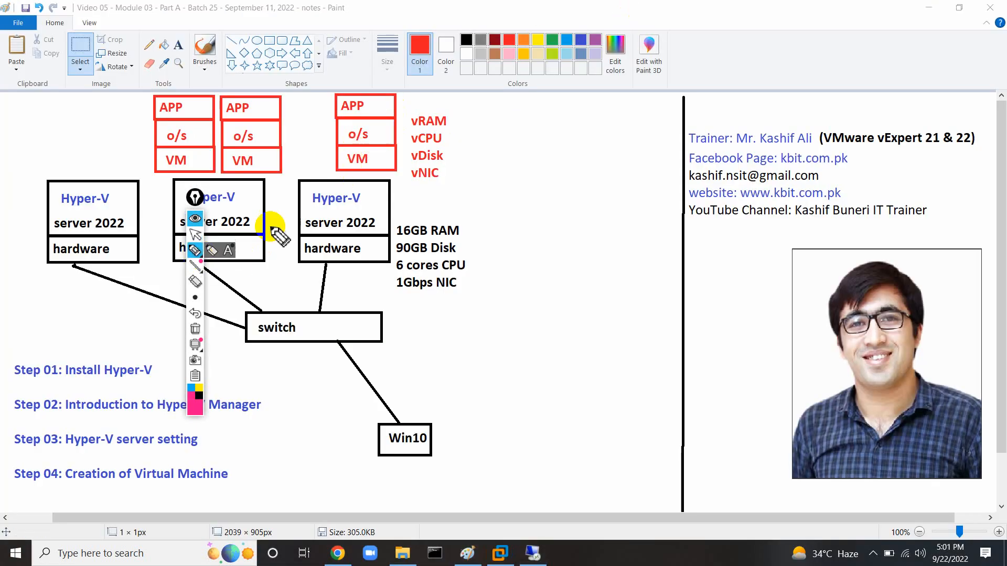
pyautogui.moveTo(454, 116); pyautogui.dragTo(474, 99)
pyautogui.moveTo(449, 132); pyautogui.dragTo(472, 120)
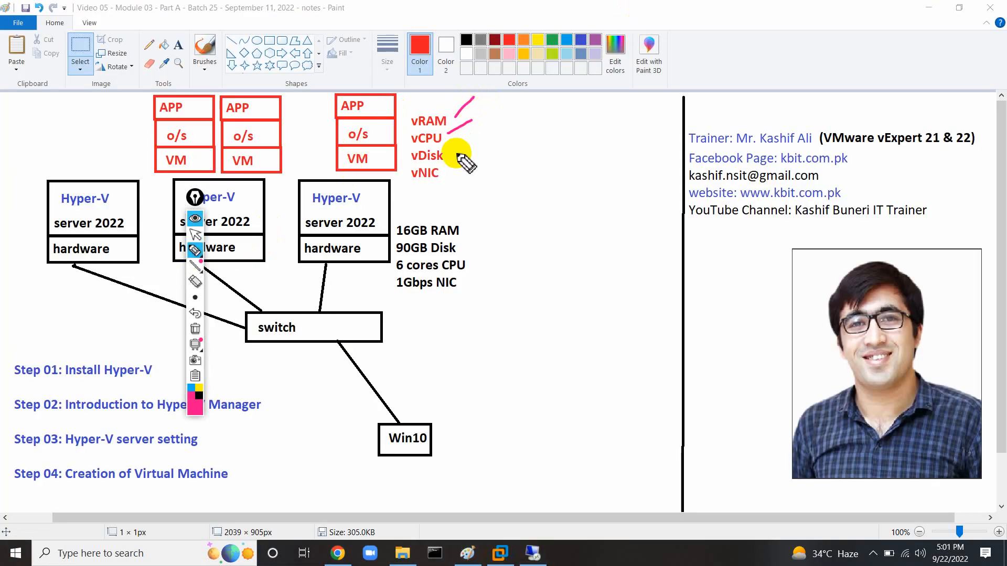
pyautogui.moveTo(452, 156)
pyautogui.mouseDown()
pyautogui.moveTo(468, 141)
pyautogui.moveTo(478, 170)
pyautogui.mouseUp()
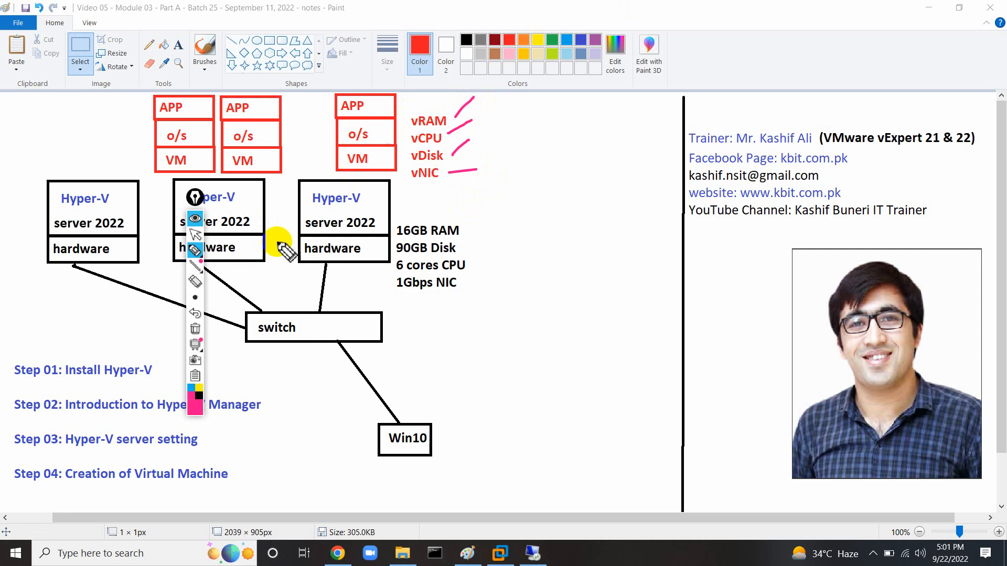
pyautogui.moveTo(385, 146)
pyautogui.mouseDown()
pyautogui.moveTo(349, 146)
pyautogui.moveTo(348, 168)
pyautogui.moveTo(388, 147)
pyautogui.moveTo(337, 162)
pyautogui.mouseUp()
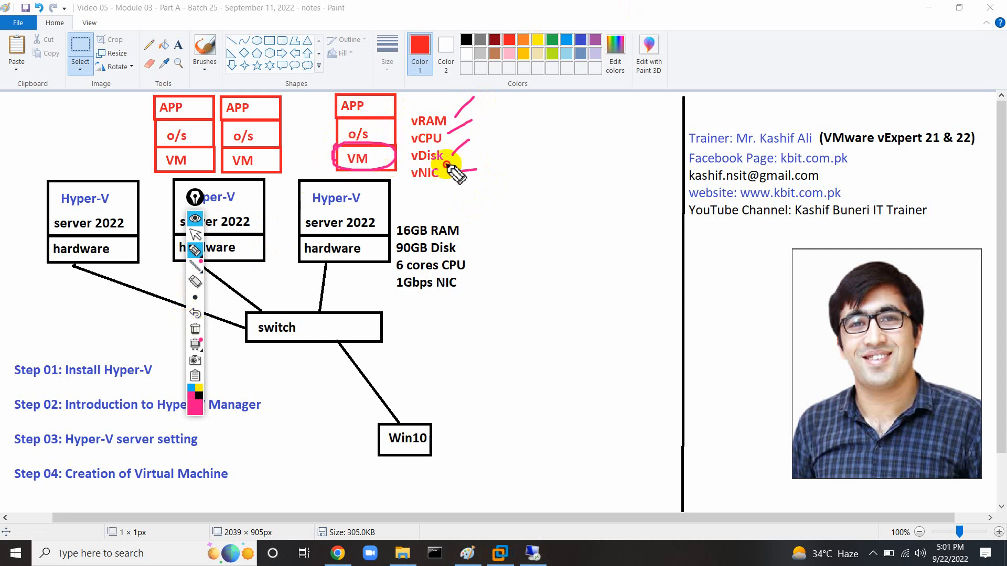
pyautogui.moveTo(448, 160)
pyautogui.mouseDown()
pyautogui.moveTo(408, 173)
pyautogui.moveTo(441, 164)
pyautogui.moveTo(445, 181)
pyautogui.mouseUp()
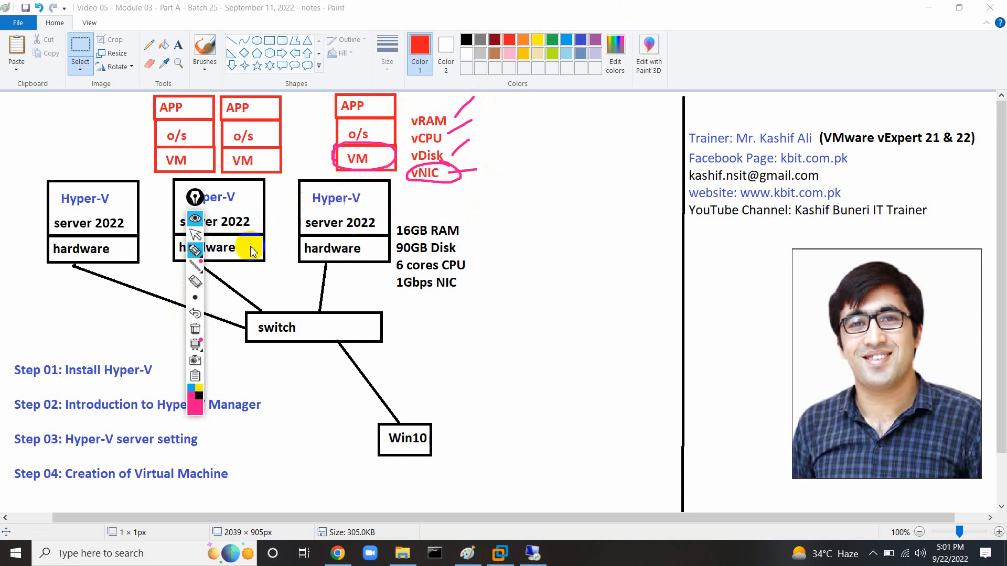
# Clear the annotations and return to the remote server session.
pyautogui.click(195, 329)
pyautogui.click(196, 237)
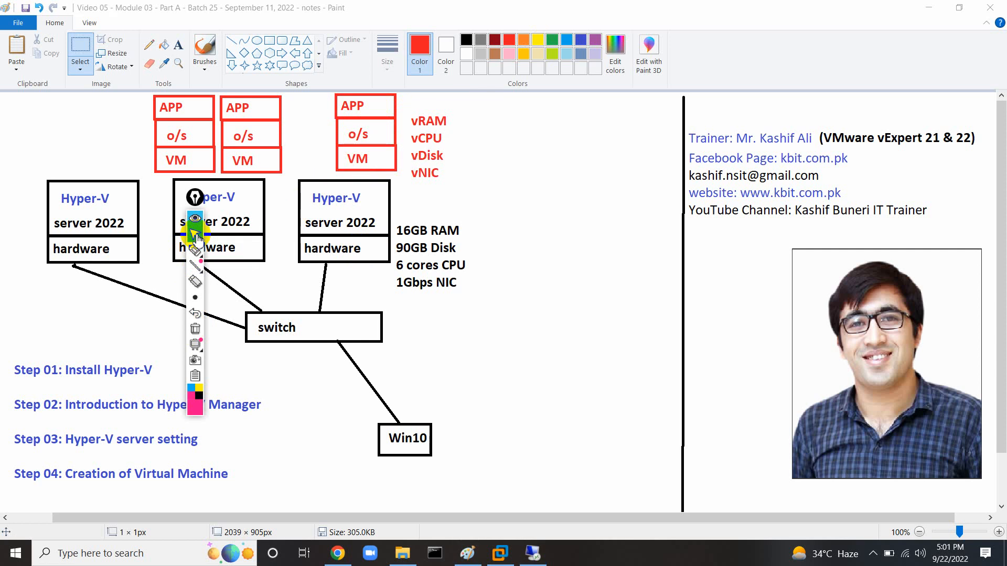
pyautogui.click(534, 553)
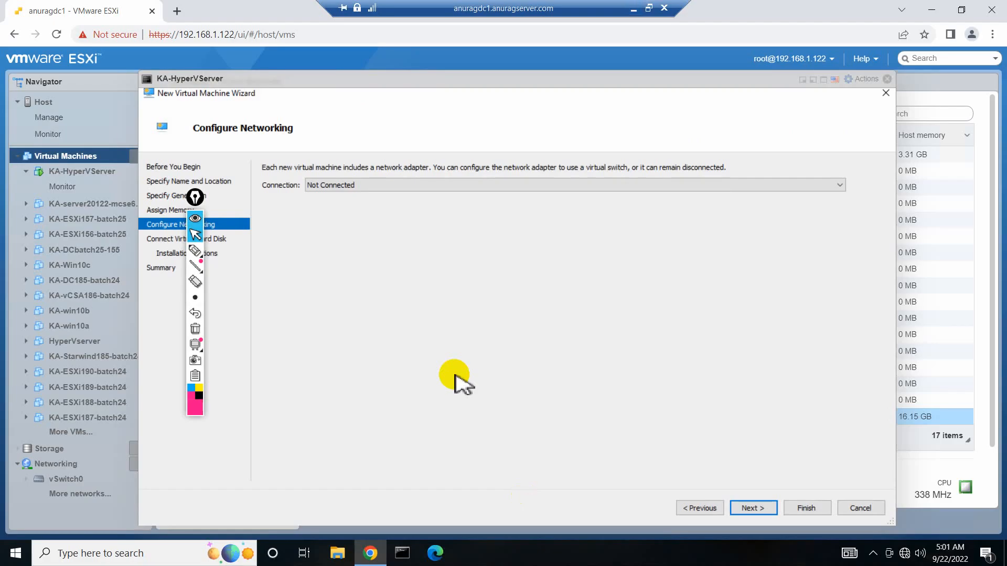
# Skip networking, give vm01 a 30 GB disk, install the OS later, and finish.
pyautogui.click(743, 512)
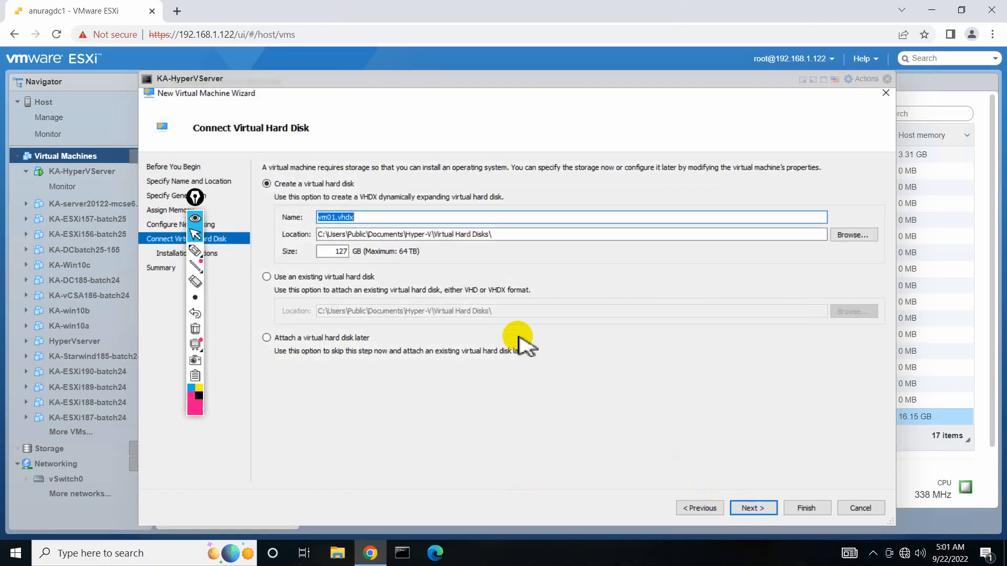
pyautogui.click(334, 252)
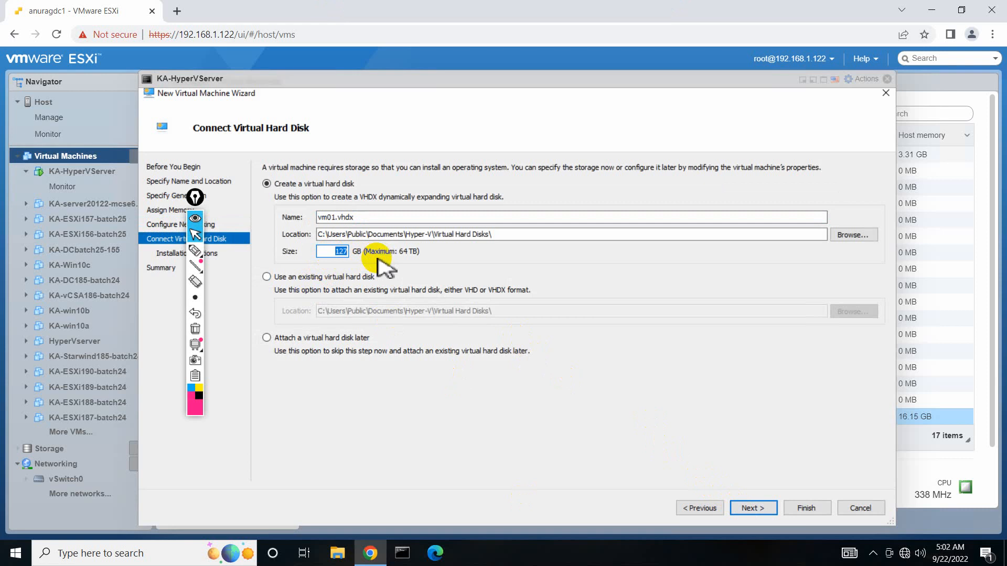
pyautogui.write('30')
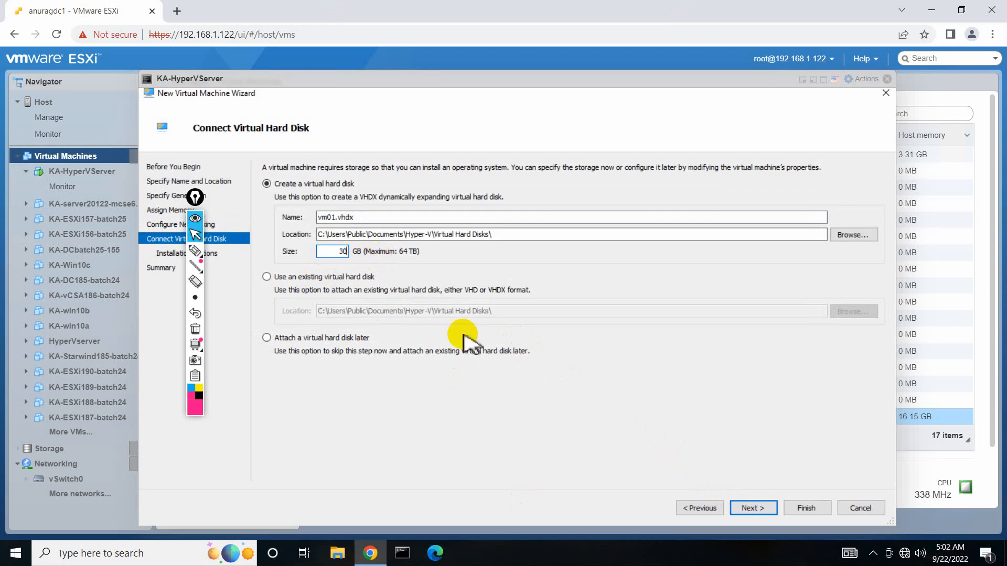
pyautogui.click(749, 510)
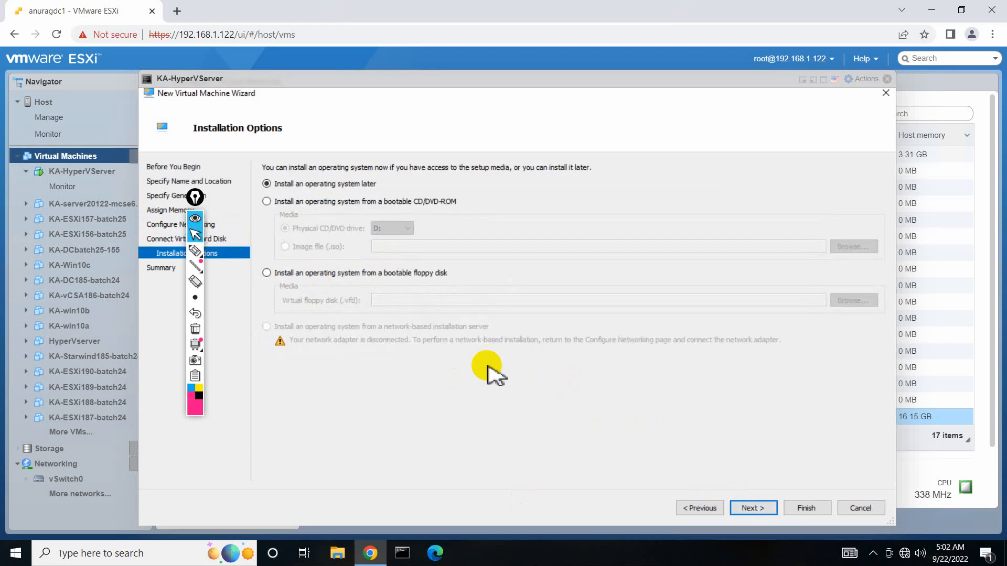
pyautogui.click(763, 510)
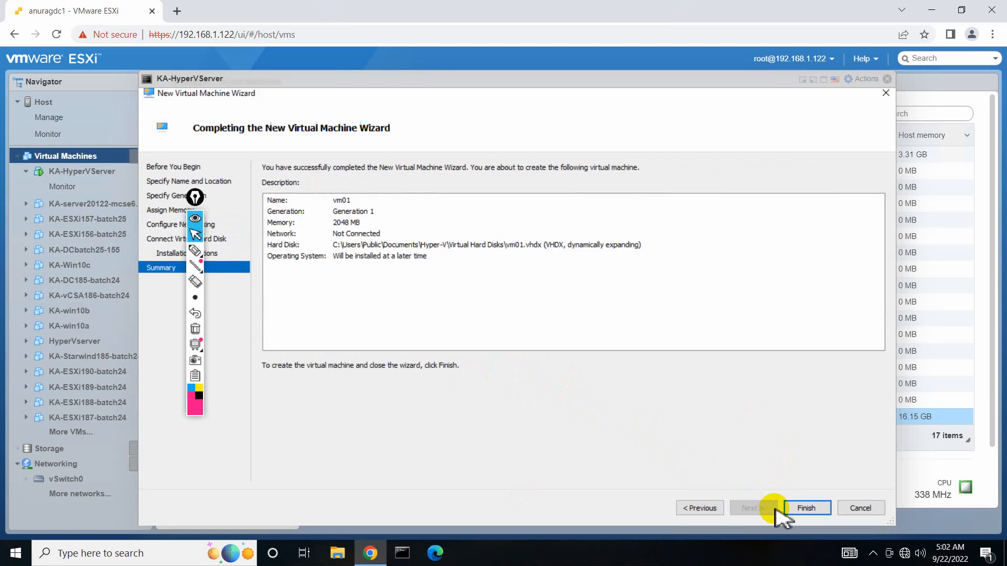
pyautogui.click(797, 508)
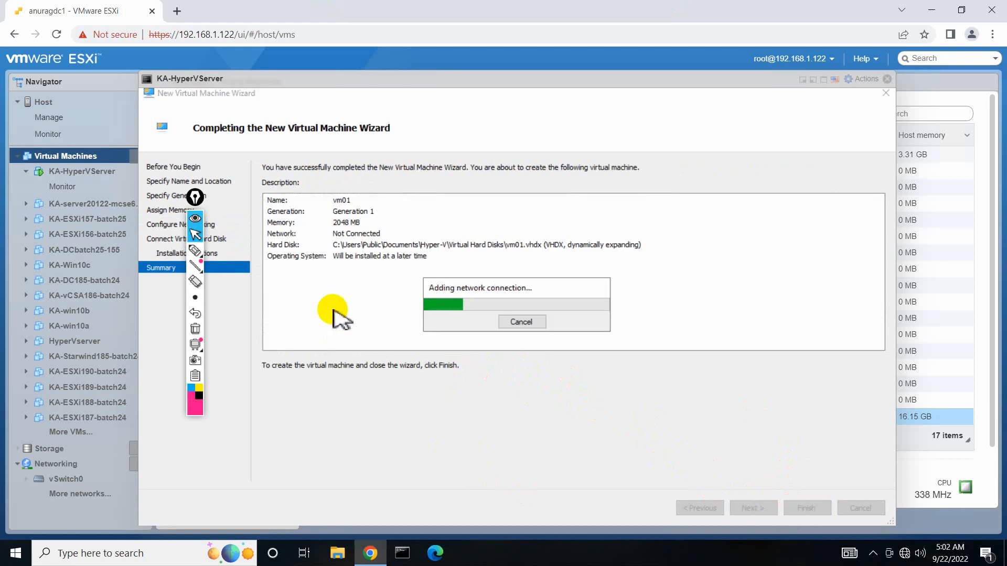
pyautogui.moveTo(197, 203); pyautogui.dragTo(94, 190)
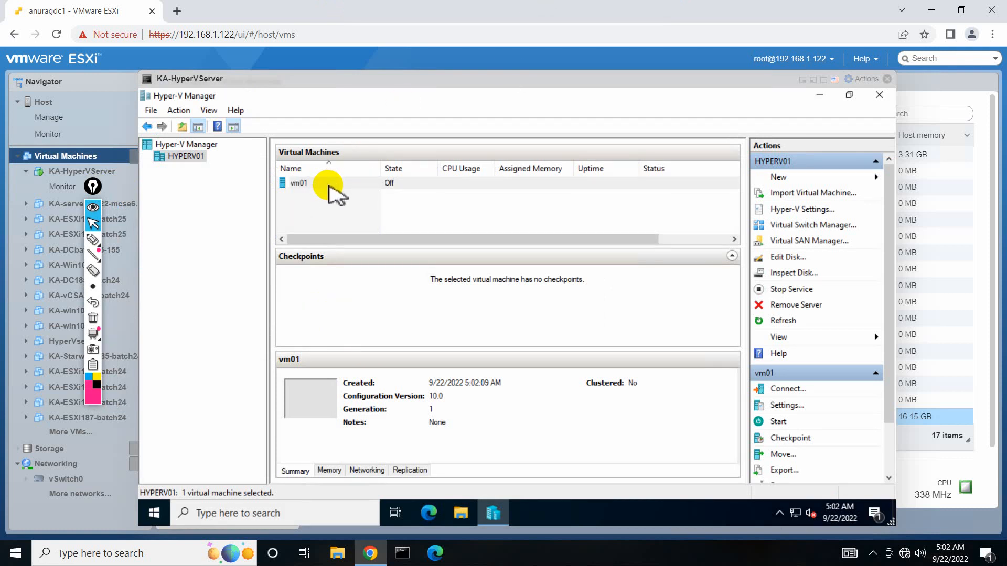
# Enable Dynamic Memory in vm01's settings.
pyautogui.rightClick(302, 185)
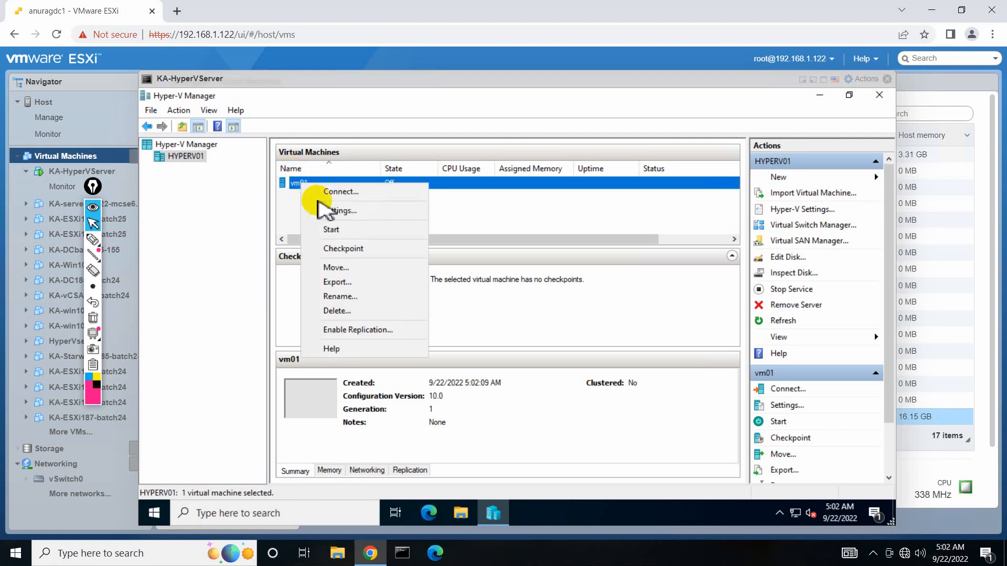
pyautogui.click(332, 209)
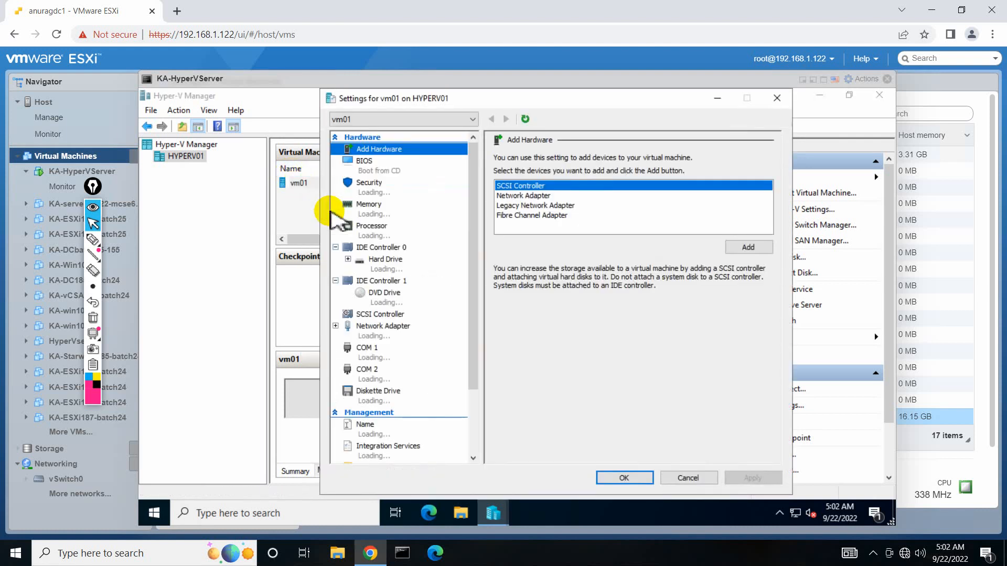
pyautogui.click(367, 210)
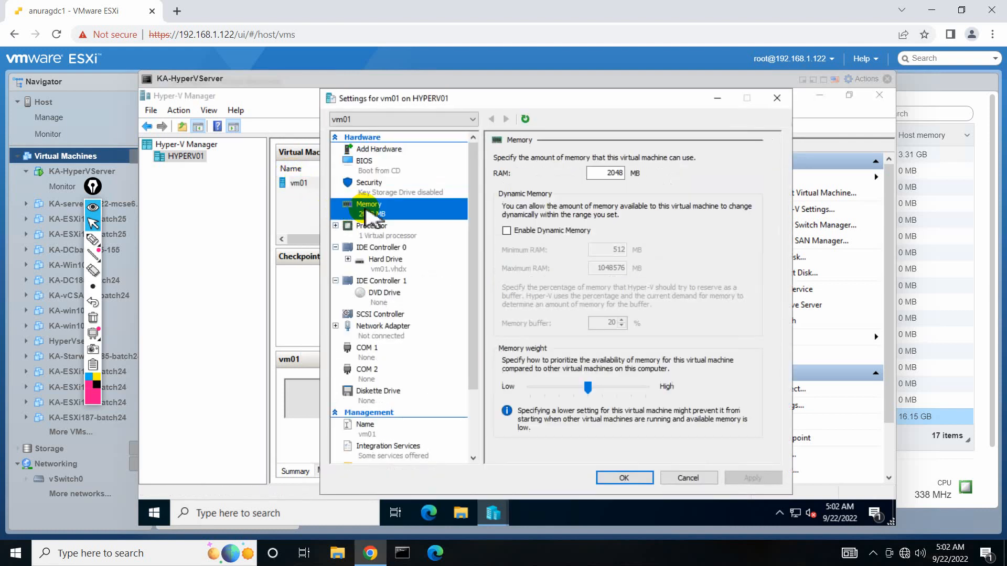
pyautogui.click(508, 231)
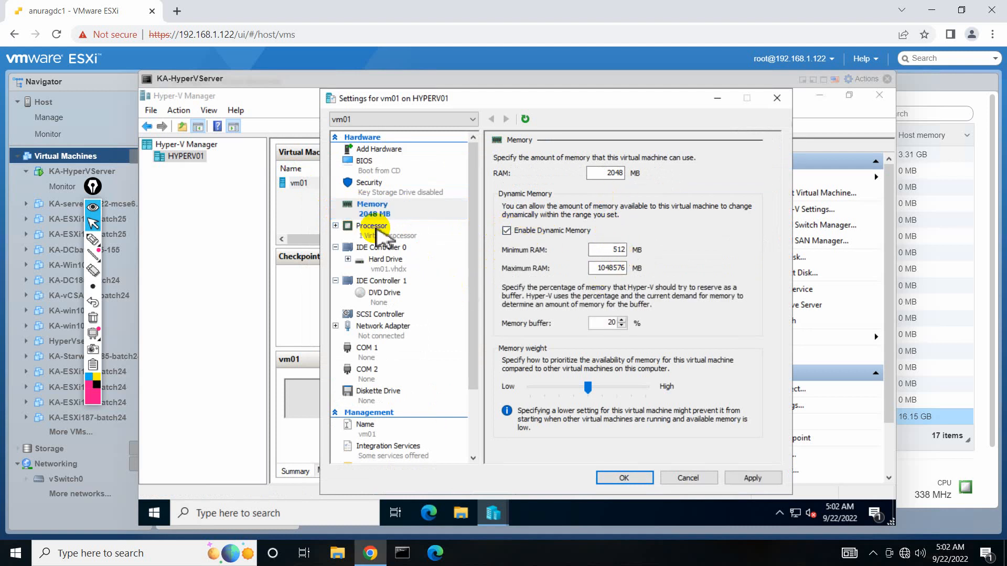
pyautogui.click(376, 230)
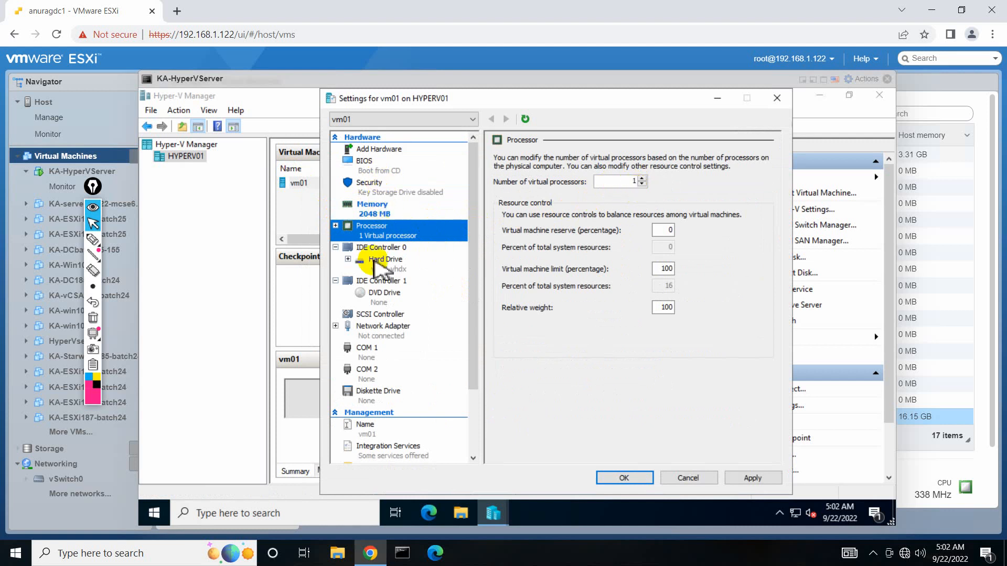
# Mount C:\isoimages\W10.X64.8in1.ENU.NOV2016.iso in vm01's DVD drive and apply the settings.
pyautogui.click(374, 295)
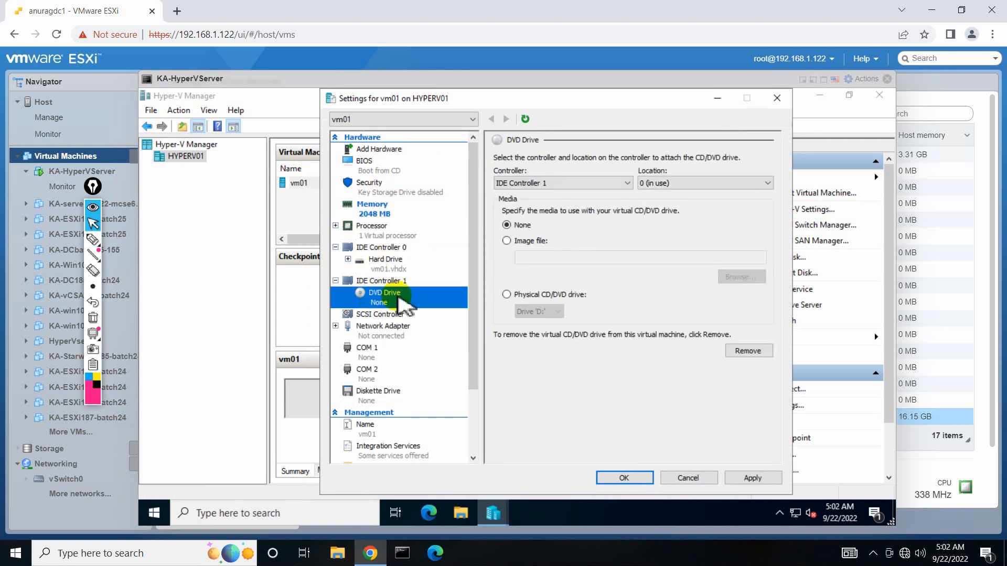
pyautogui.click(506, 241)
pyautogui.click(744, 277)
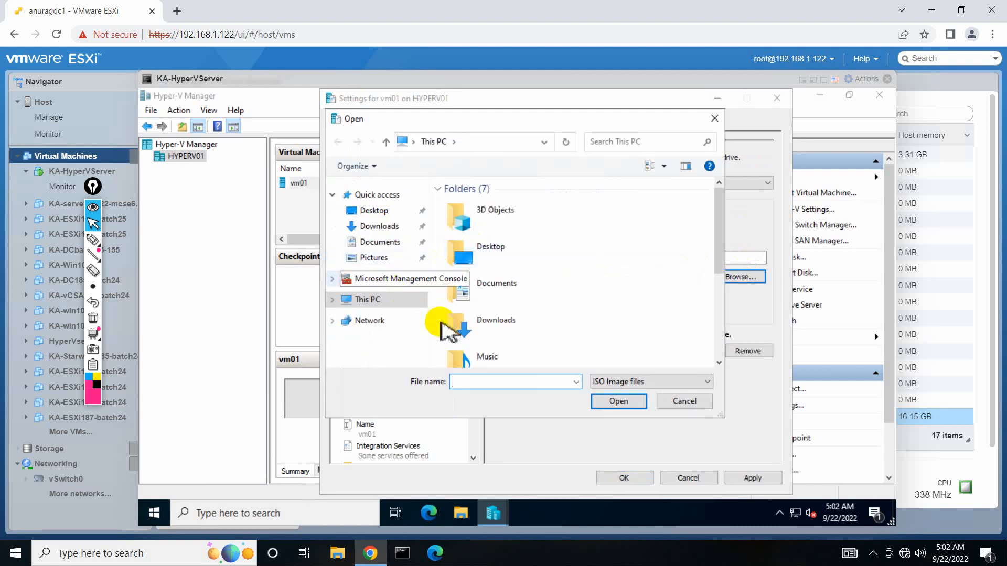
pyautogui.click(374, 299)
pyautogui.scroll(-3, 446, 289)
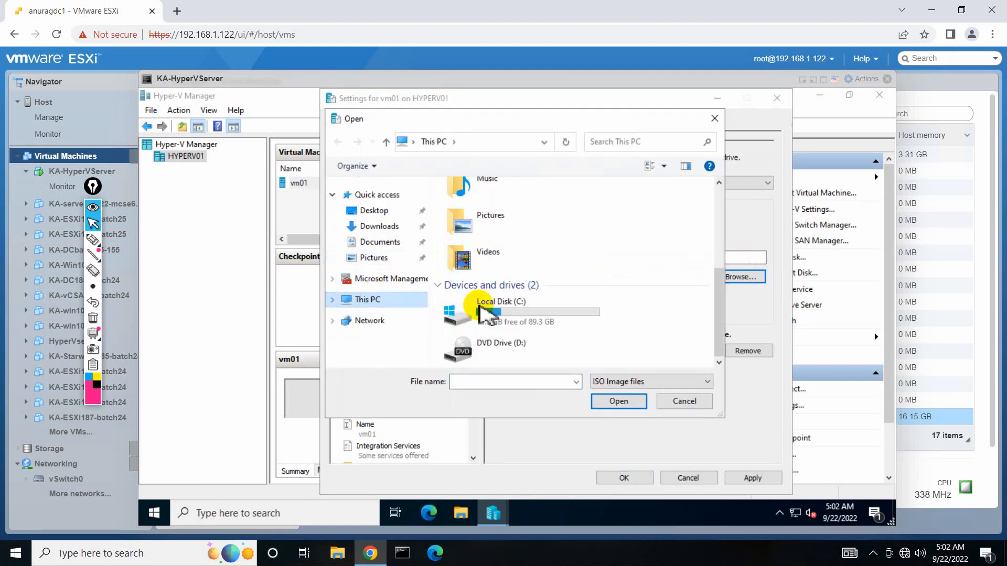
pyautogui.doubleClick(493, 316)
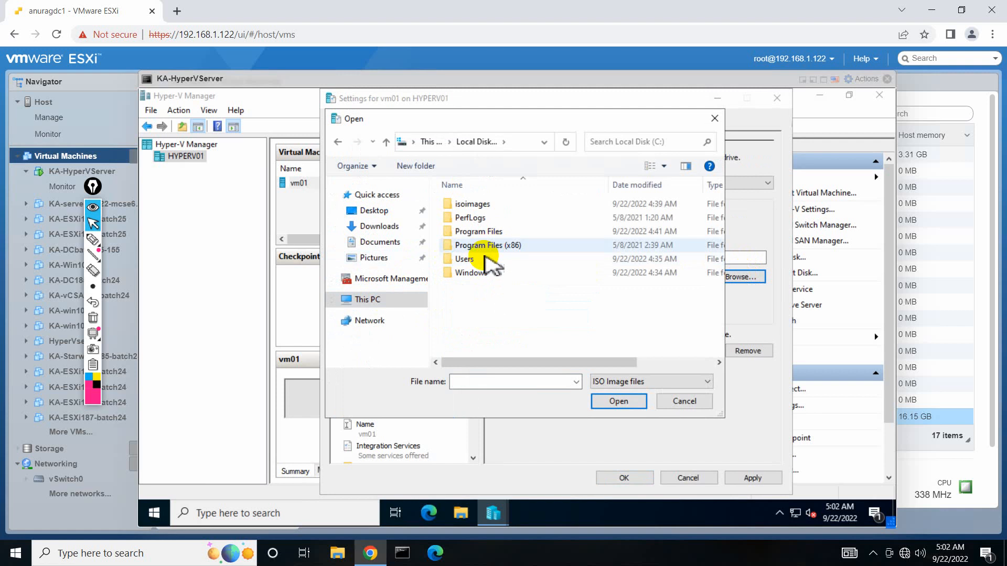
pyautogui.doubleClick(472, 204)
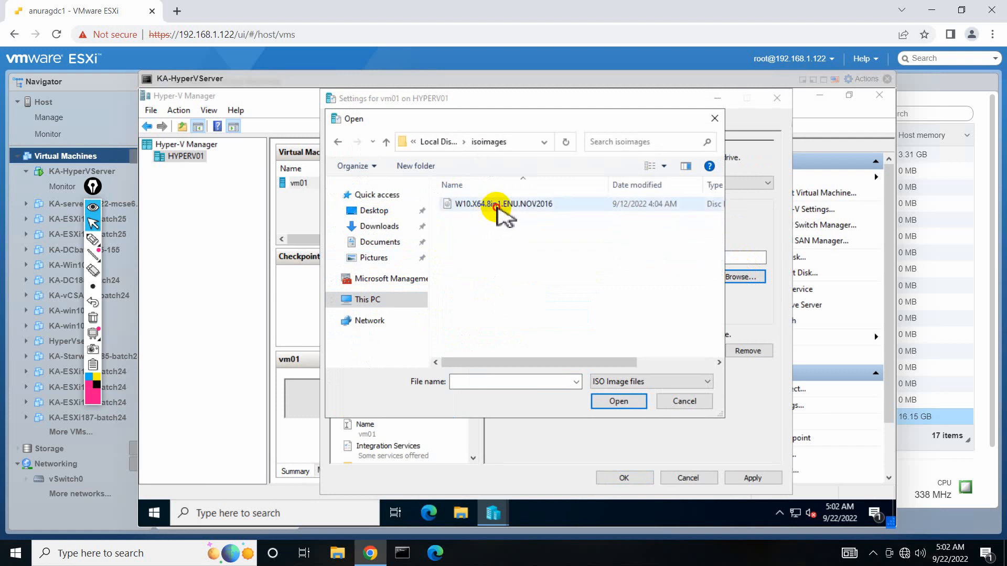
pyautogui.doubleClick(496, 206)
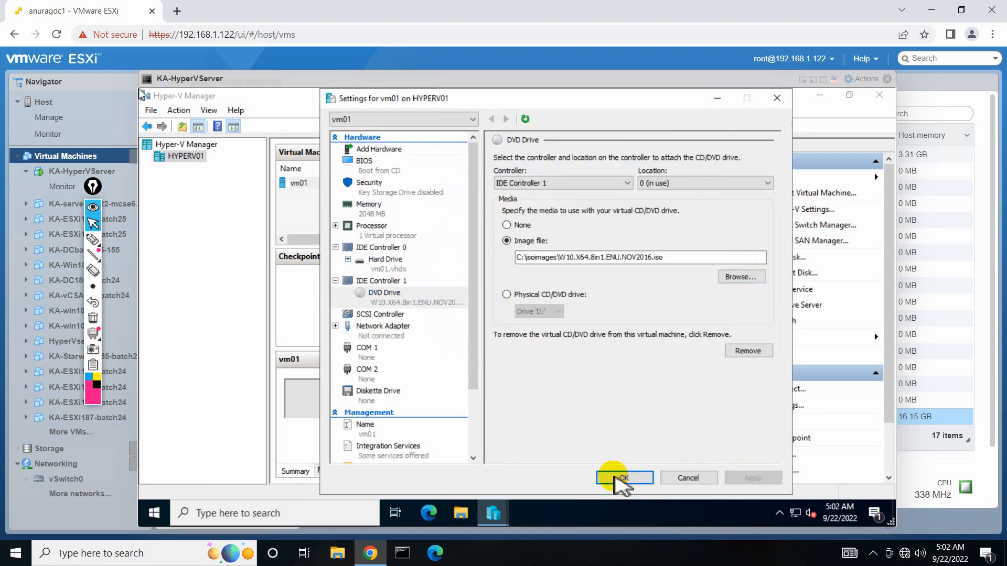
pyautogui.click(616, 479)
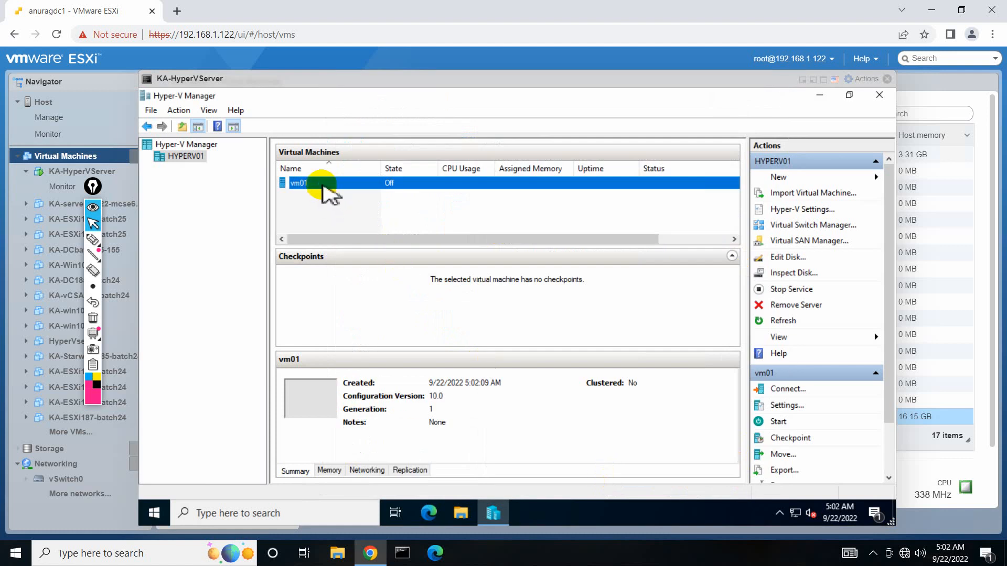
pyautogui.rightClick(330, 189)
# Connect to vm01, power it on, and minimize the remote session.
pyautogui.click(333, 194)
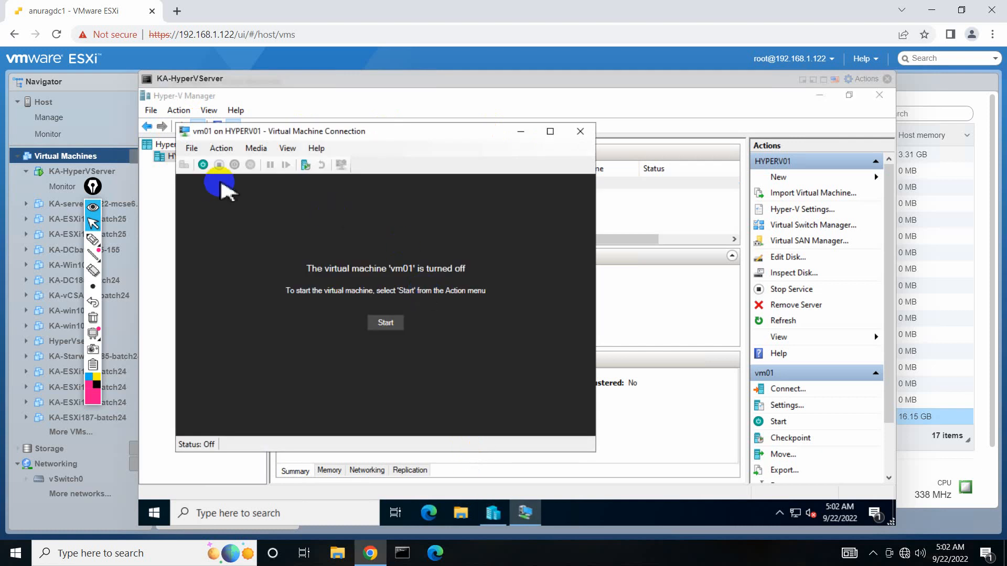
pyautogui.click(382, 323)
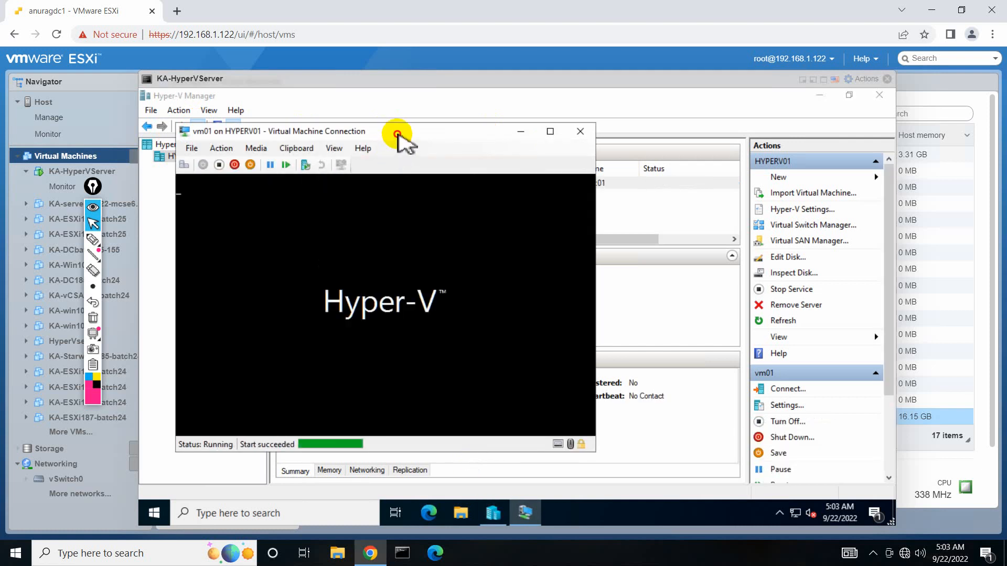
pyautogui.moveTo(570, 15)
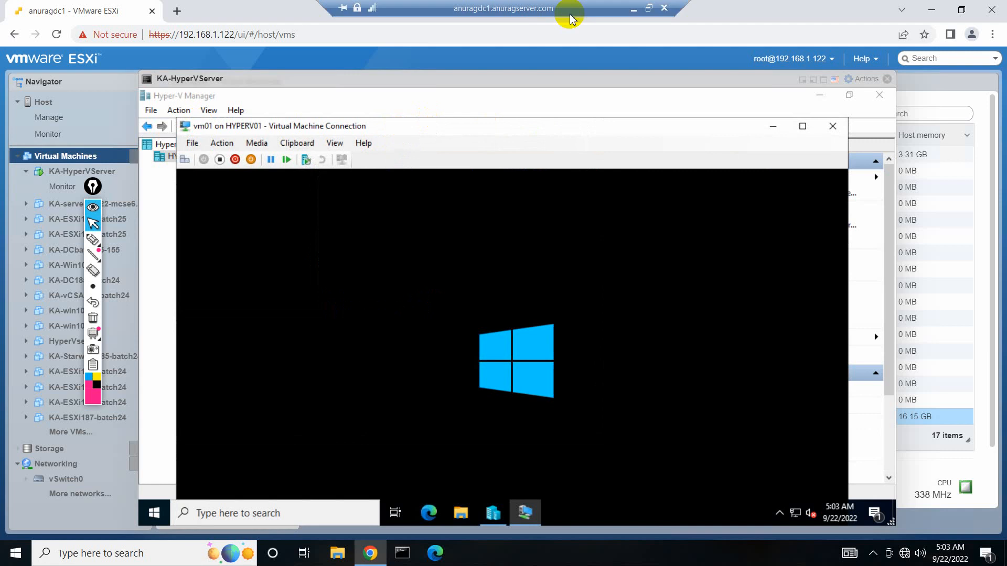
pyautogui.click(633, 9)
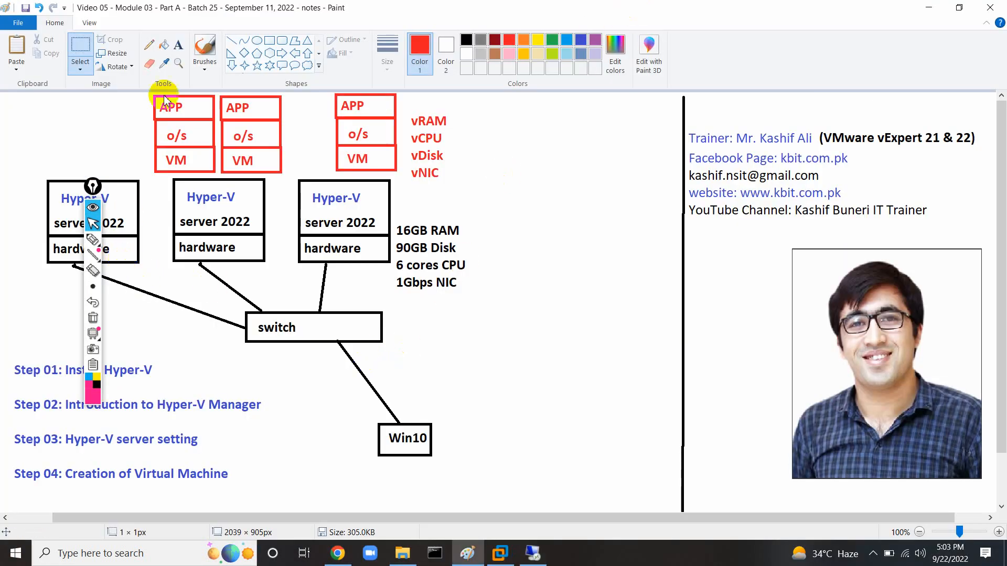
# Add 'Step 05: VM Management' and 'Step 06: Install guest OS' text beside the switch, widening the box.
pyautogui.click(179, 45)
pyautogui.click(449, 338)
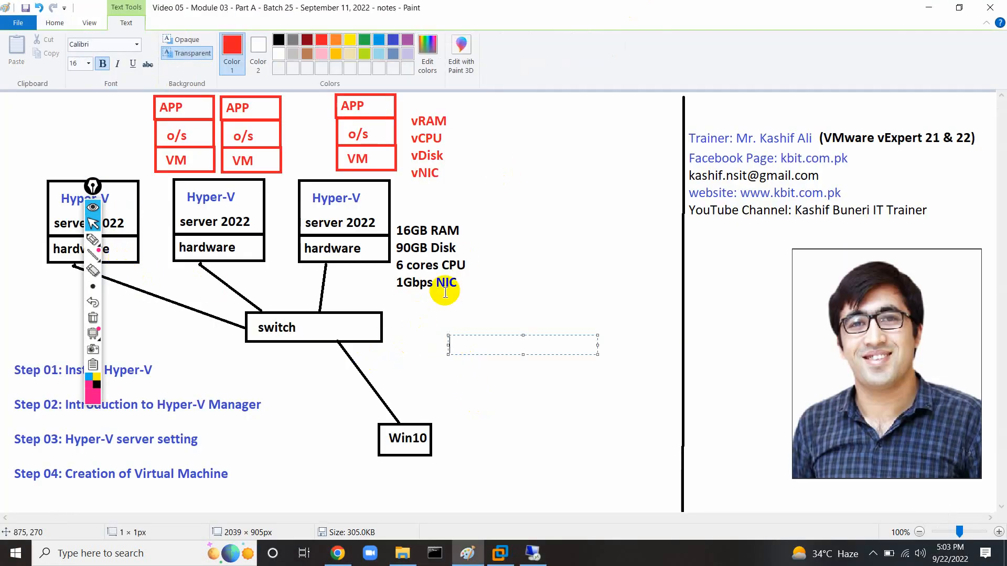
pyautogui.click(394, 40)
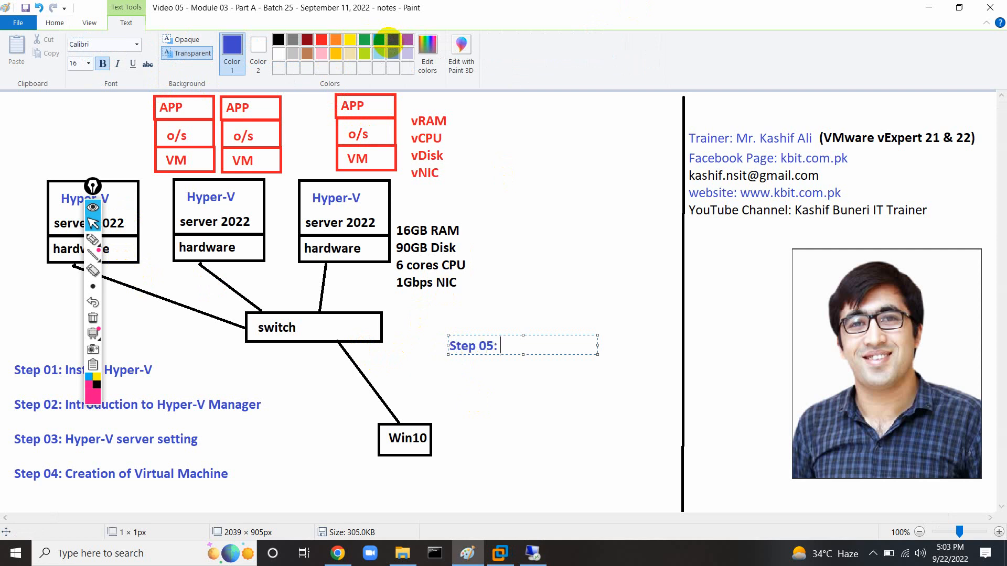
pyautogui.write('Step 05: VM Manag')
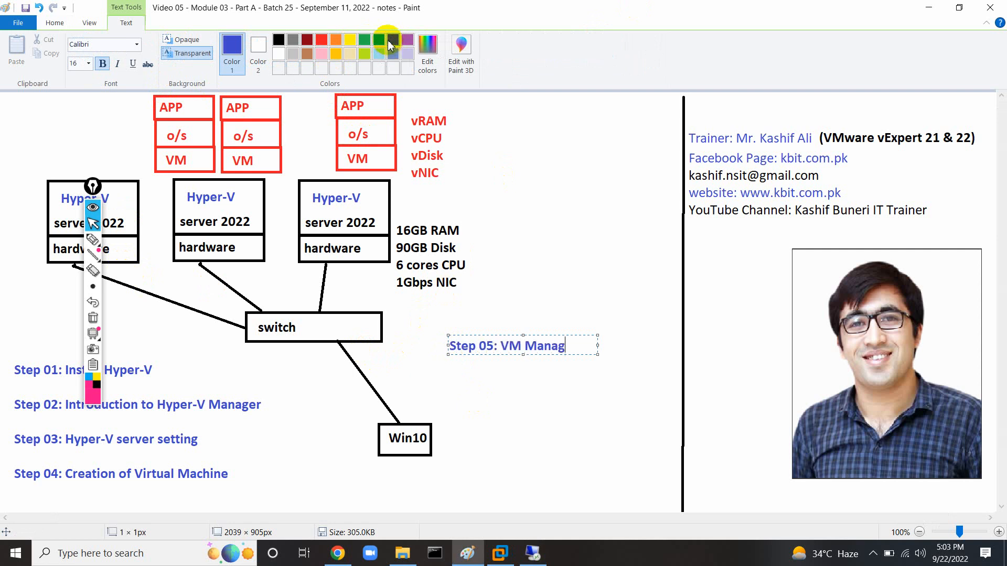
pyautogui.write('ement')
pyautogui.press('Return')
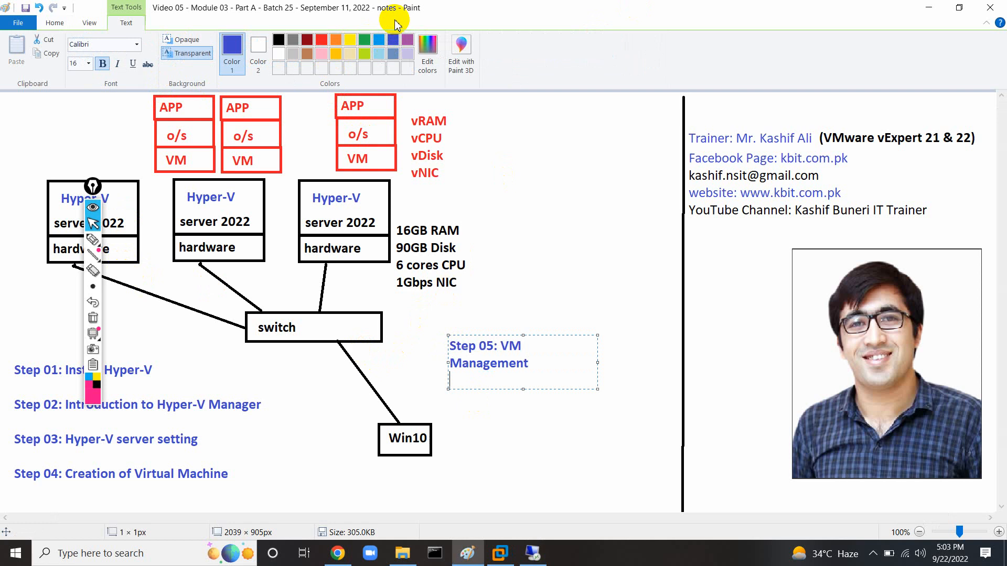
pyautogui.moveTo(596, 389); pyautogui.dragTo(821, 434)
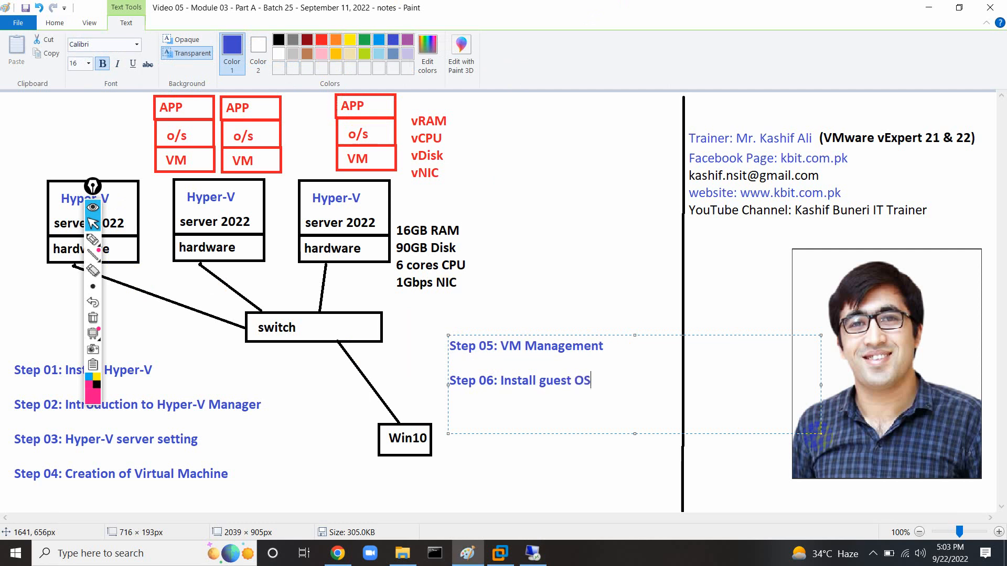
pyautogui.click(873, 554)
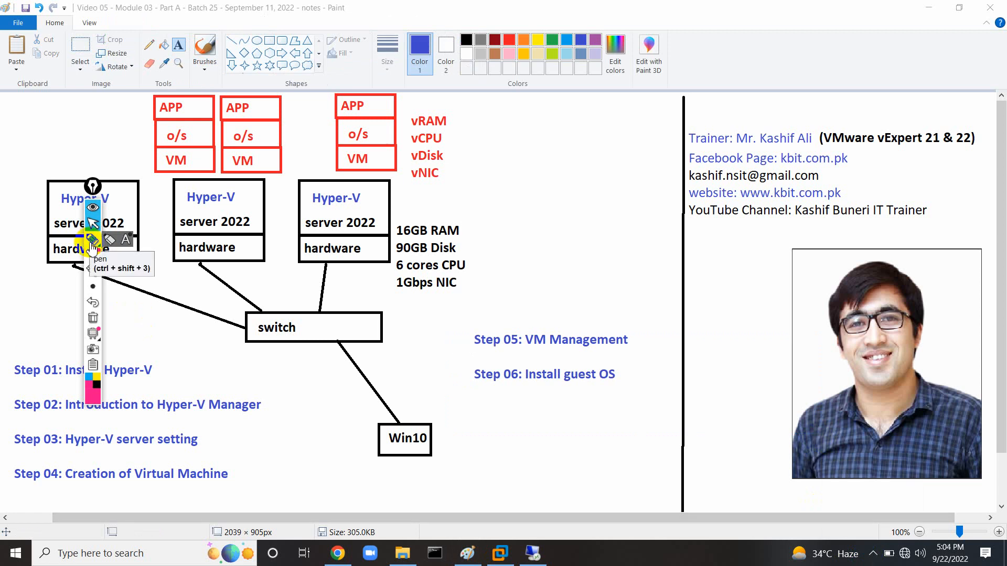
# Try joining the iPhone hotspot and then the CCNA-LAB Wi-Fi network.
pyautogui.click(905, 554)
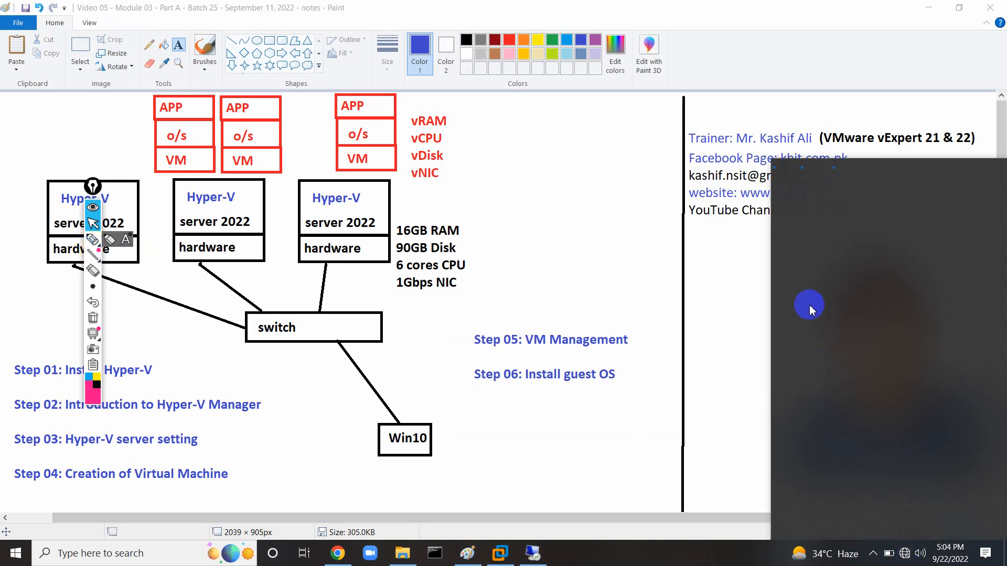
pyautogui.click(839, 181)
pyautogui.click(944, 239)
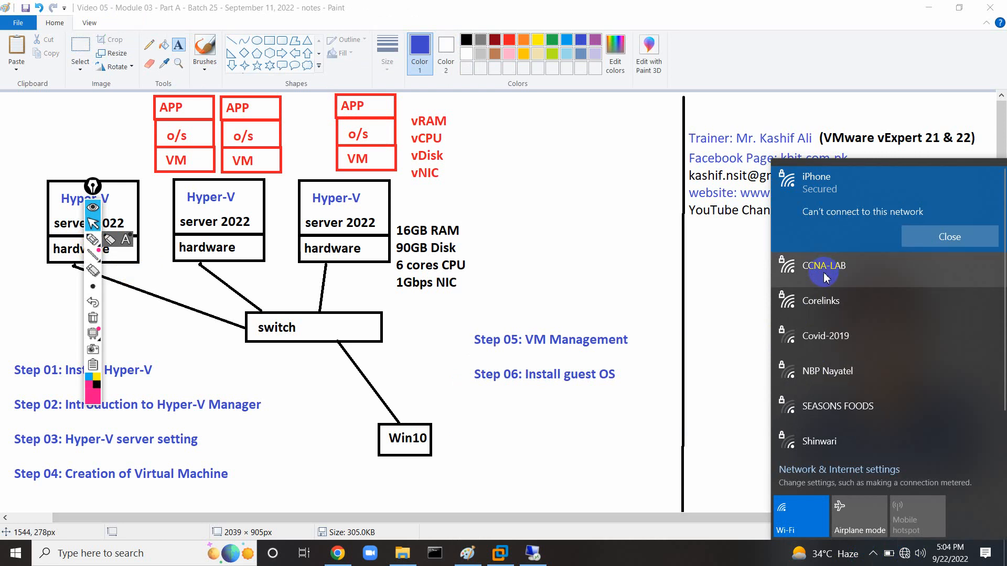
pyautogui.click(825, 277)
pyautogui.click(947, 276)
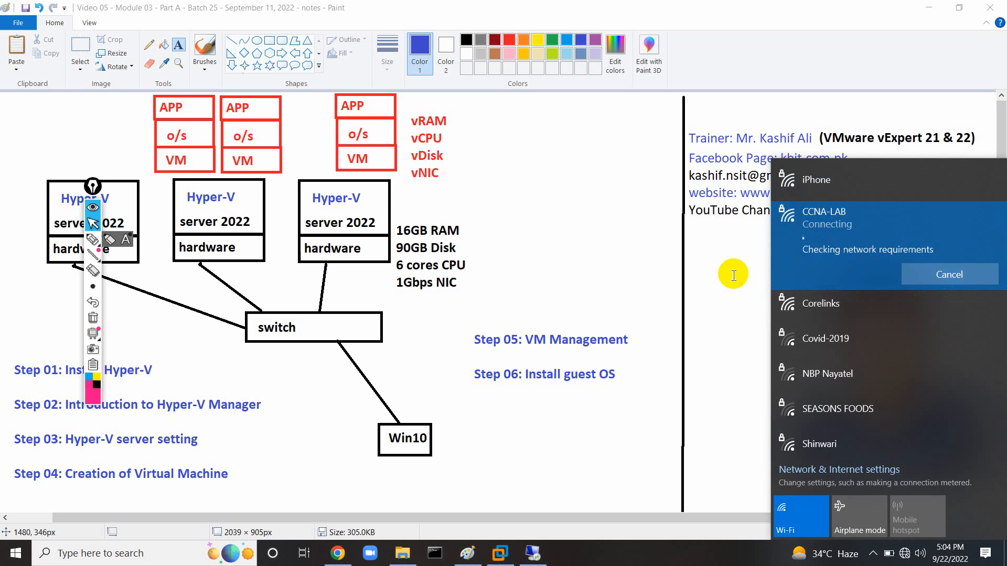
pyautogui.click(751, 348)
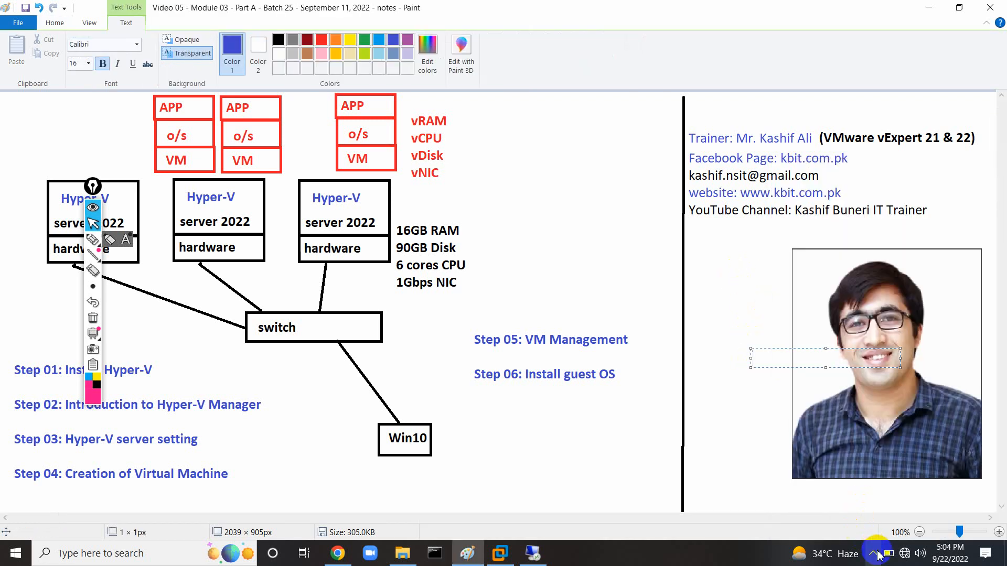
# Connect to the phone hotspot, then restore and minimize the reconnecting remote session.
pyautogui.click(904, 555)
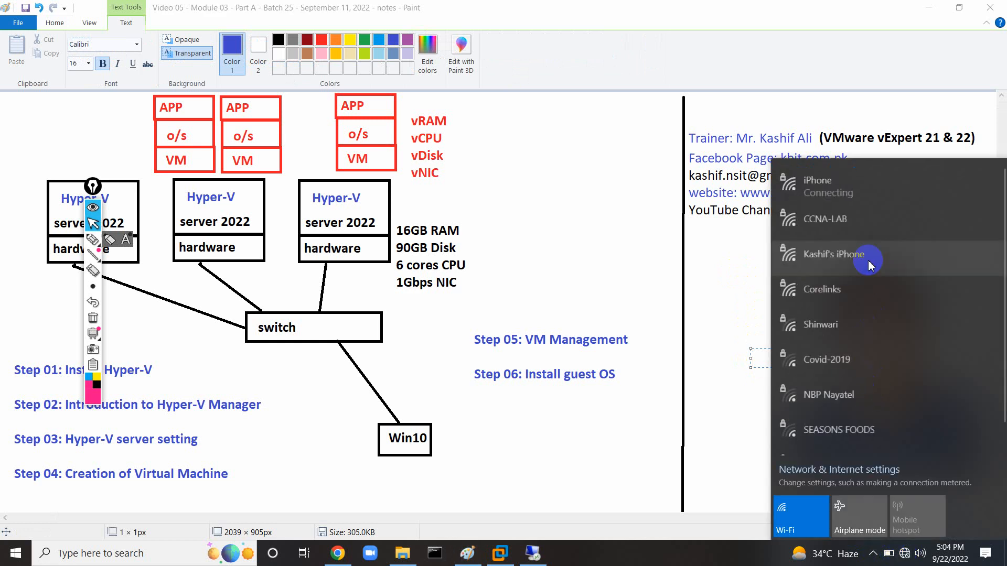
pyautogui.click(864, 250)
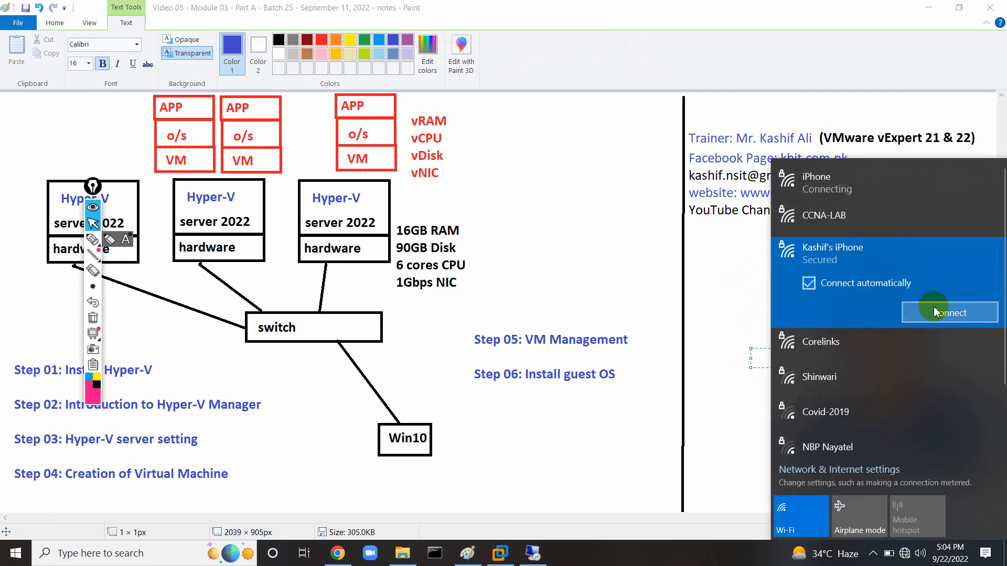
pyautogui.click(934, 306)
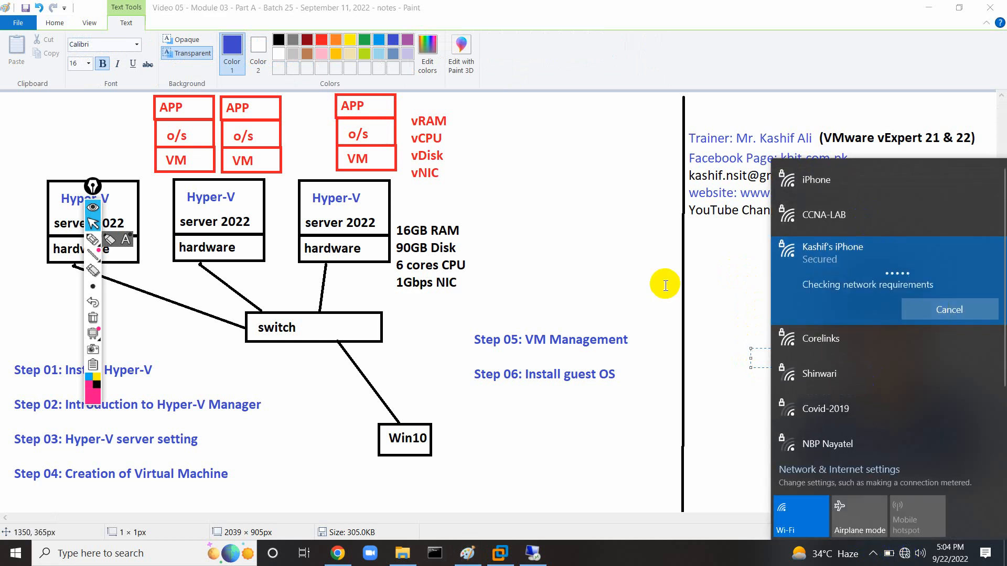
pyautogui.click(565, 276)
pyautogui.click(531, 553)
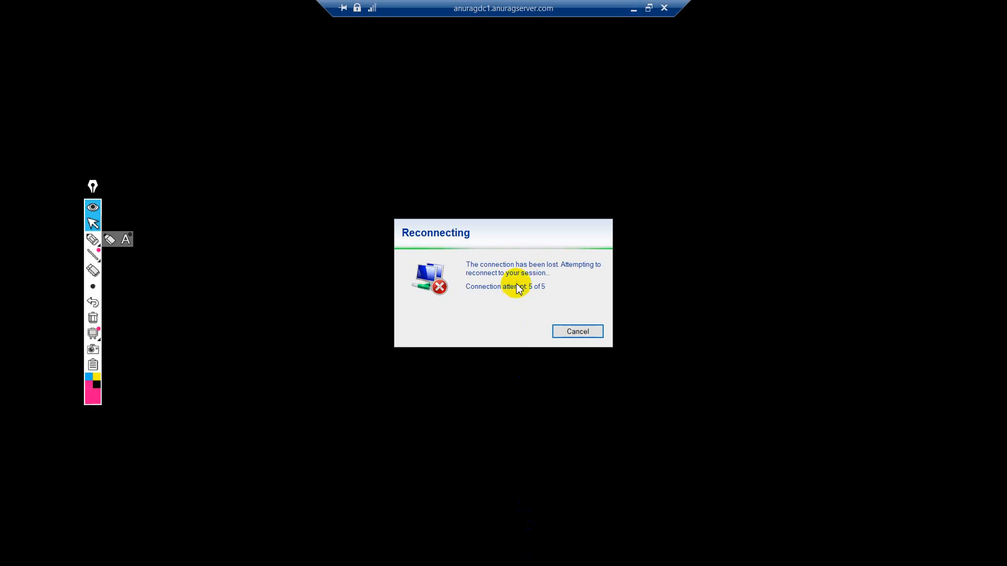
pyautogui.click(634, 11)
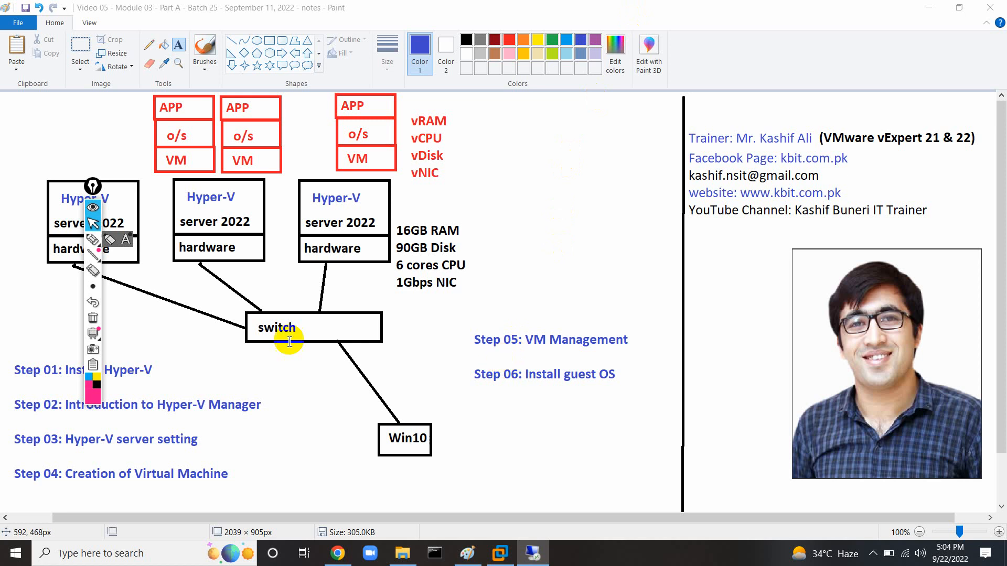
# Tick off Steps 01 through 06 as done with the on-screen marker.
pyautogui.click(93, 239)
pyautogui.moveTo(156, 370); pyautogui.dragTo(205, 347)
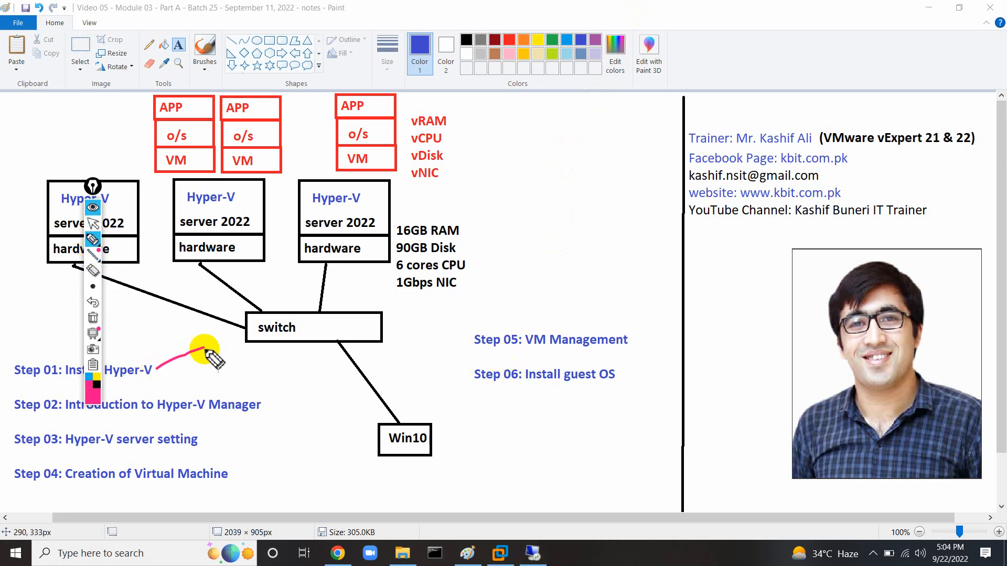
pyautogui.moveTo(270, 404); pyautogui.dragTo(284, 393)
pyautogui.moveTo(208, 438); pyautogui.dragTo(242, 423)
pyautogui.moveTo(246, 478); pyautogui.dragTo(274, 458)
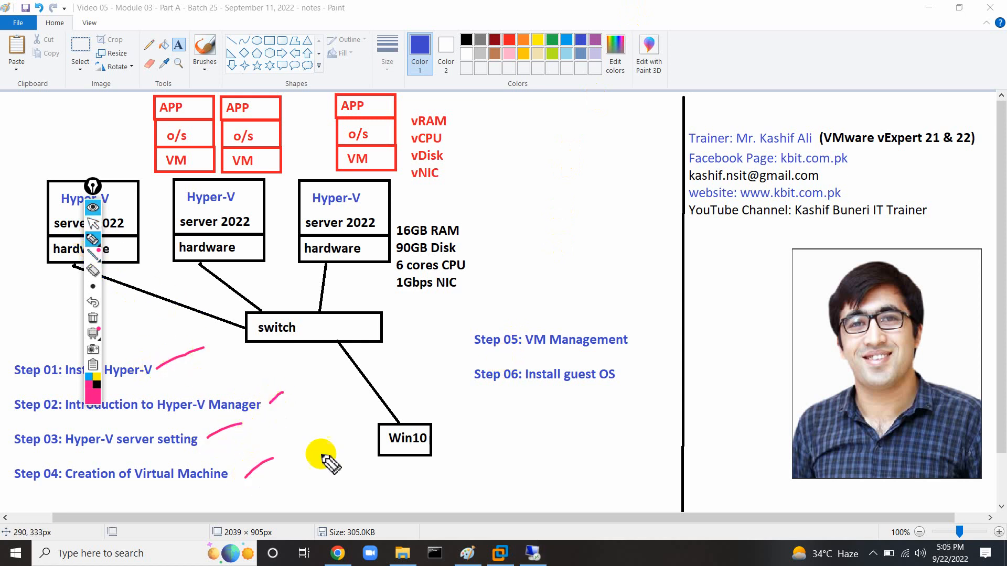
pyautogui.moveTo(631, 342); pyautogui.dragTo(646, 326)
pyautogui.moveTo(618, 376); pyautogui.dragTo(636, 371)
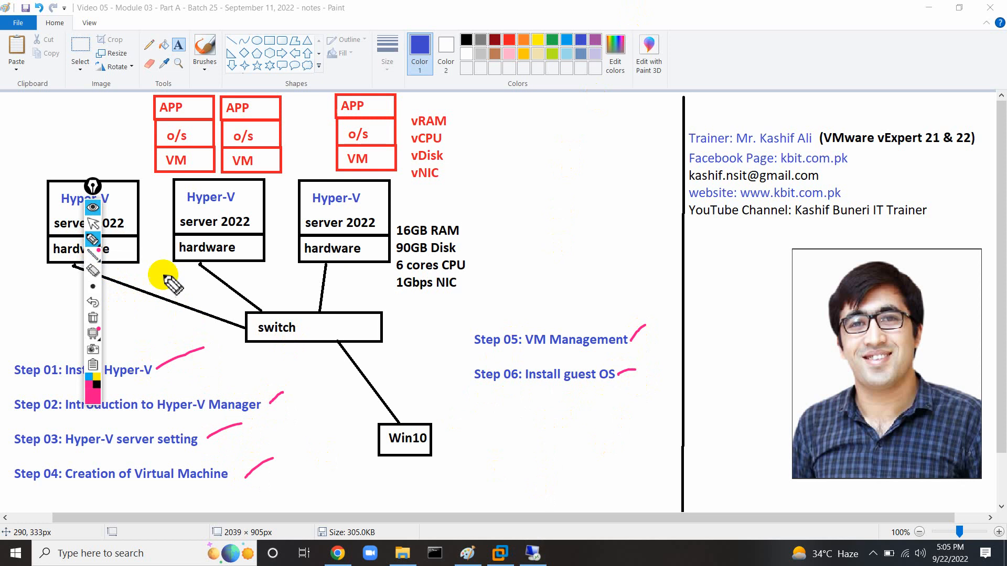
pyautogui.click(92, 226)
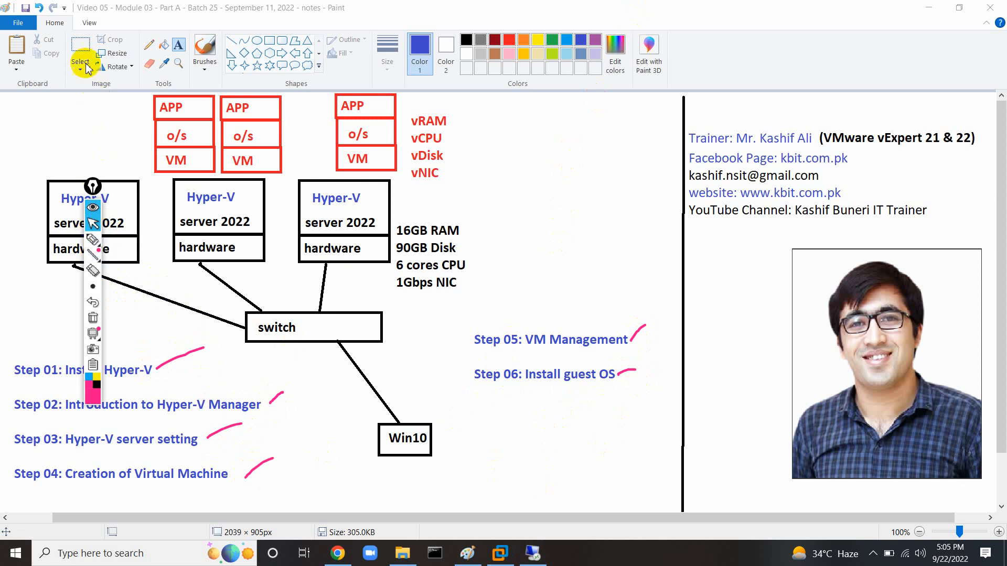
# Move the Step 05 and Step 06 labels up under the 1Gbps NIC line.
pyautogui.click(81, 49)
pyautogui.moveTo(460, 326)
pyautogui.mouseDown()
pyautogui.moveTo(642, 392)
pyautogui.moveTo(590, 360)
pyautogui.moveTo(593, 326)
pyautogui.mouseUp()
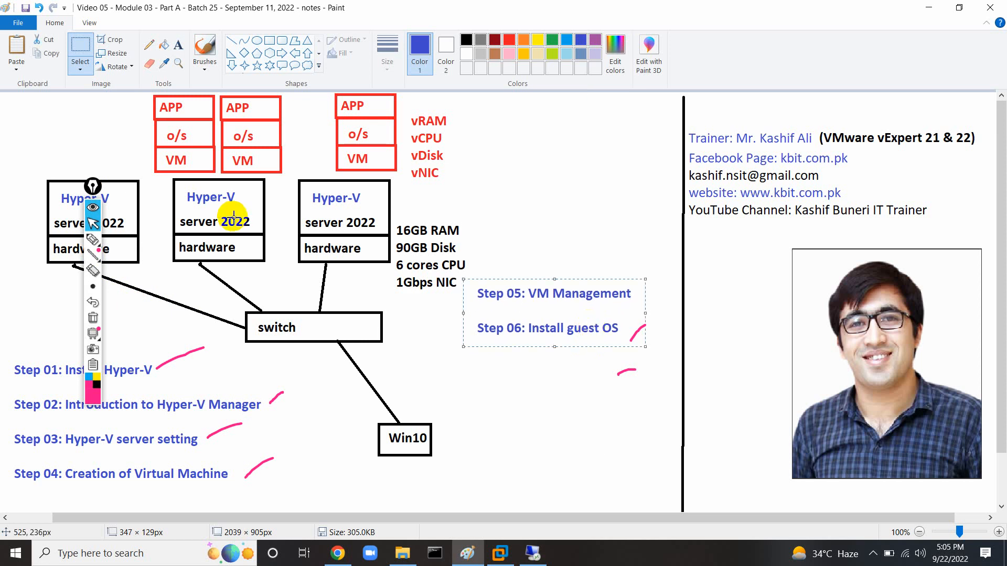
pyautogui.click(94, 318)
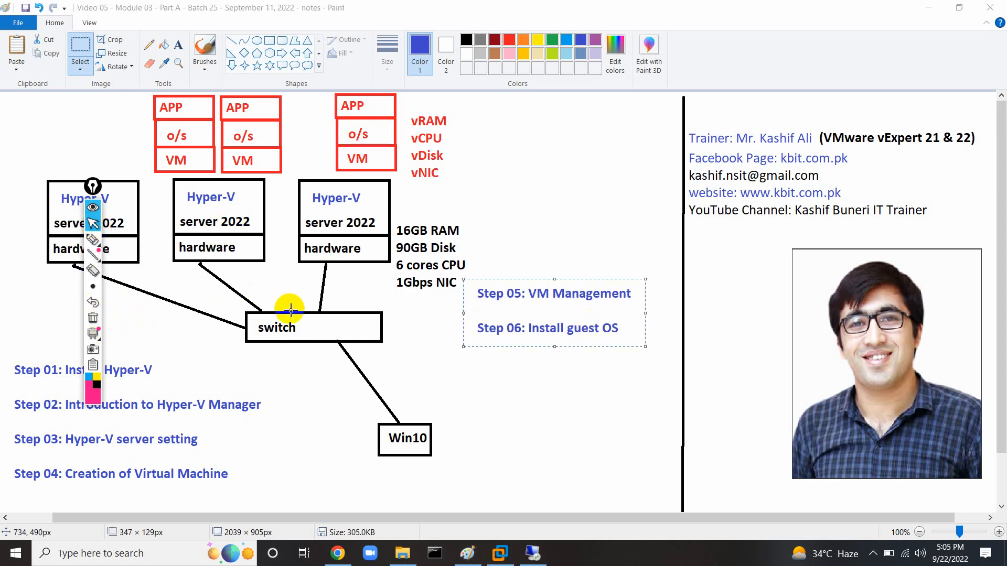
pyautogui.click(504, 406)
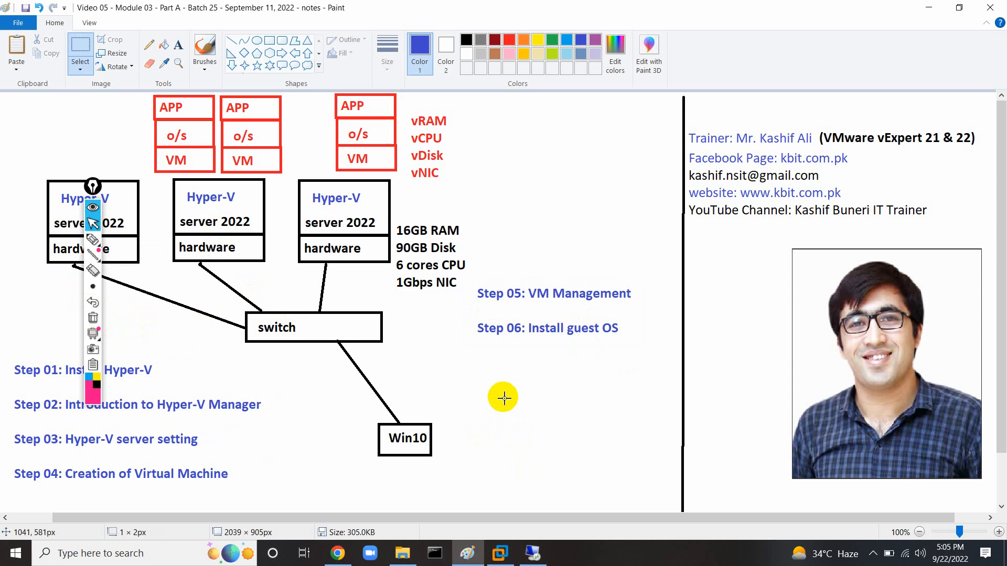
pyautogui.moveTo(93, 186); pyautogui.dragTo(648, 184)
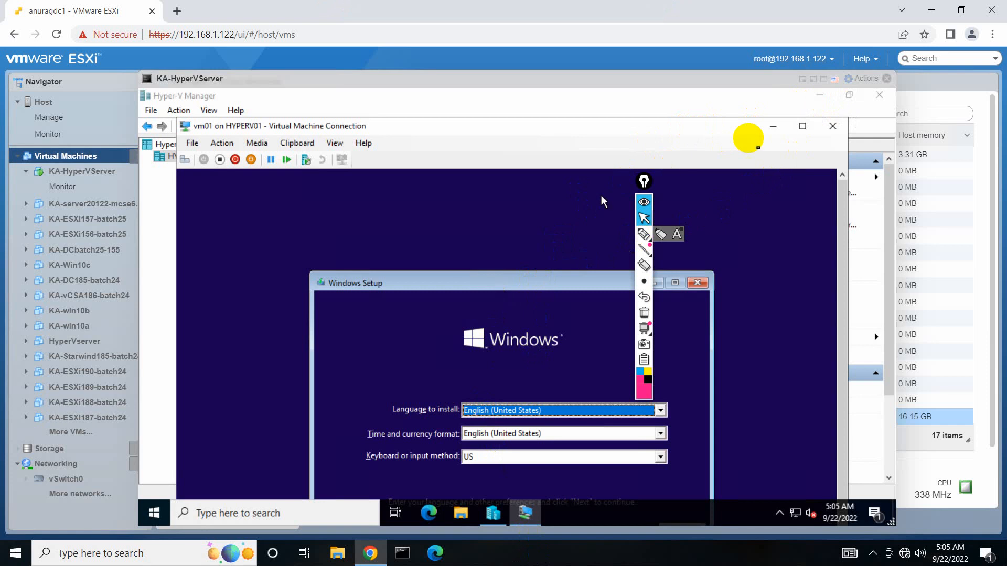
# Maximize vm01's console, start Windows Setup, and choose Windows 10 Pro Pre-Activated.
pyautogui.click(802, 126)
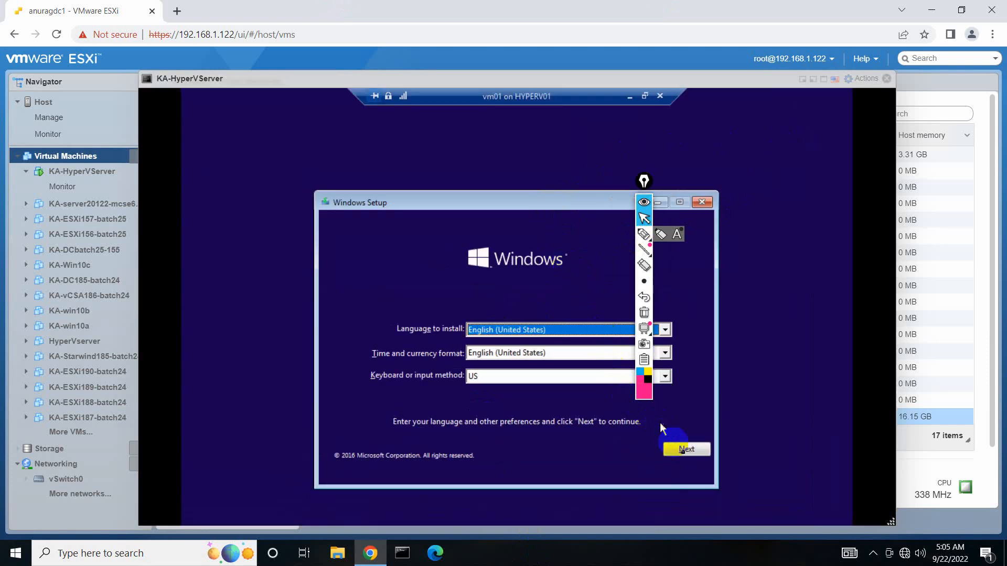
pyautogui.click(682, 450)
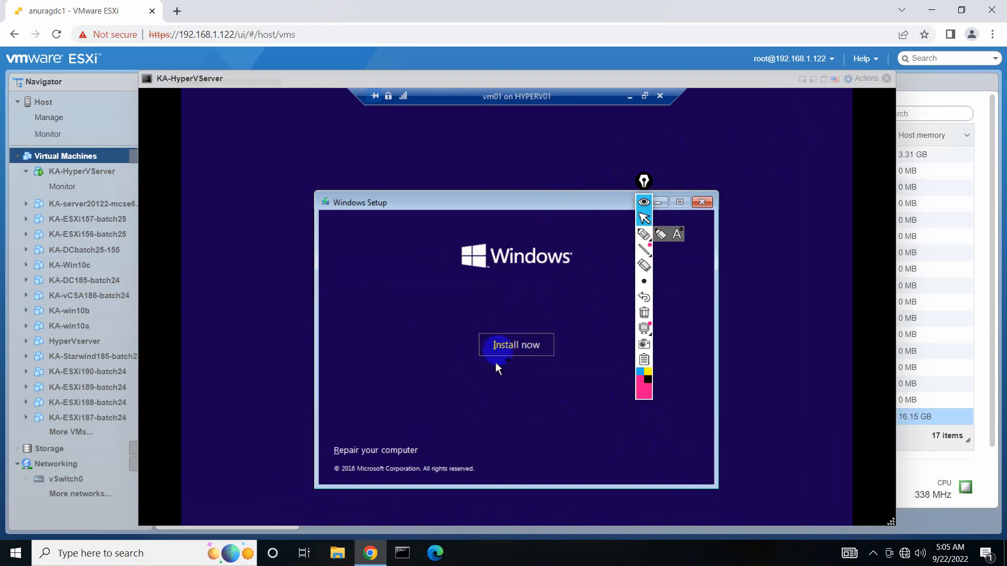
pyautogui.click(504, 346)
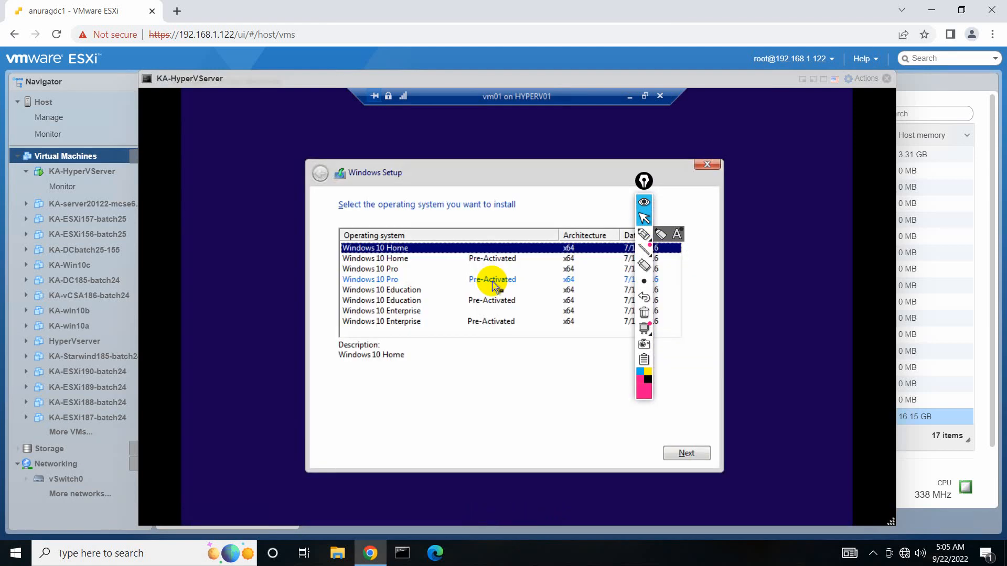
pyautogui.click(494, 283)
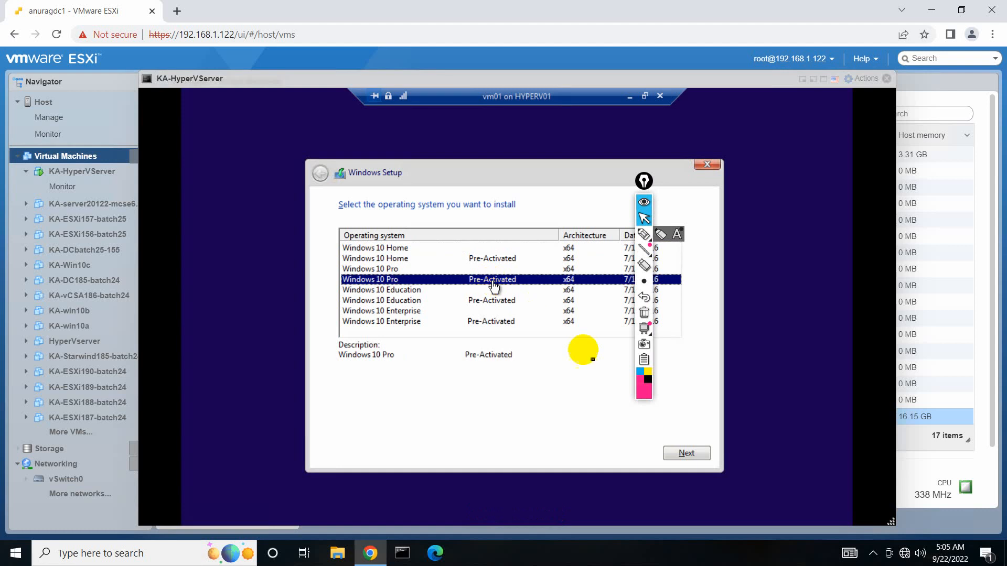
pyautogui.click(685, 454)
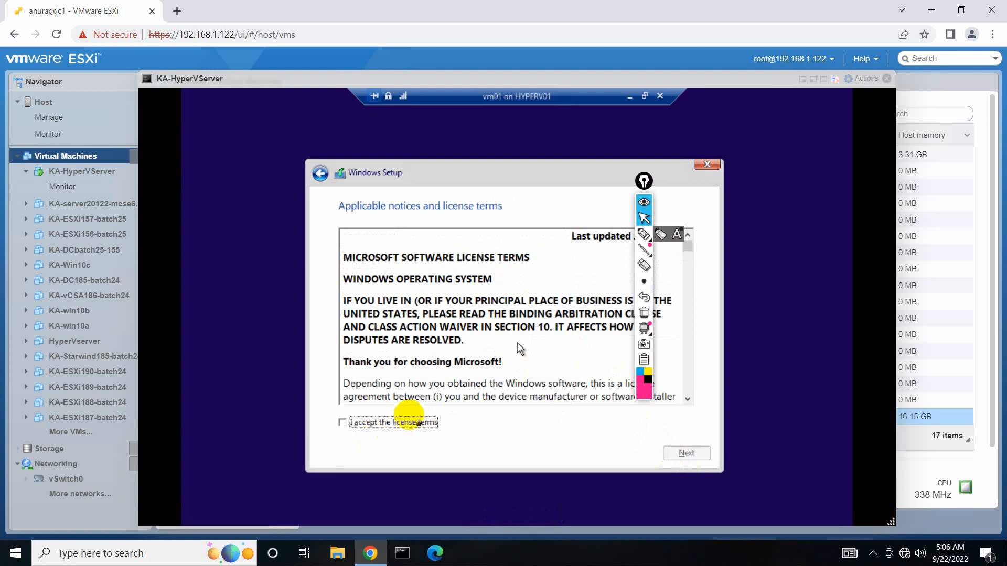
pyautogui.moveTo(605, 3)
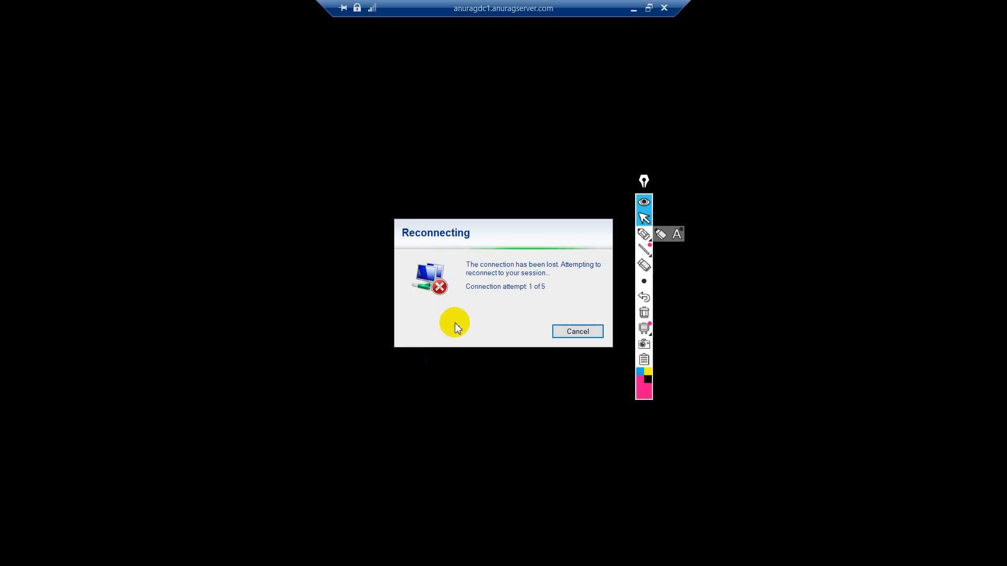
# Try connecting to the phone hotspot, then to the iPhone network.
pyautogui.click(633, 8)
pyautogui.click(905, 553)
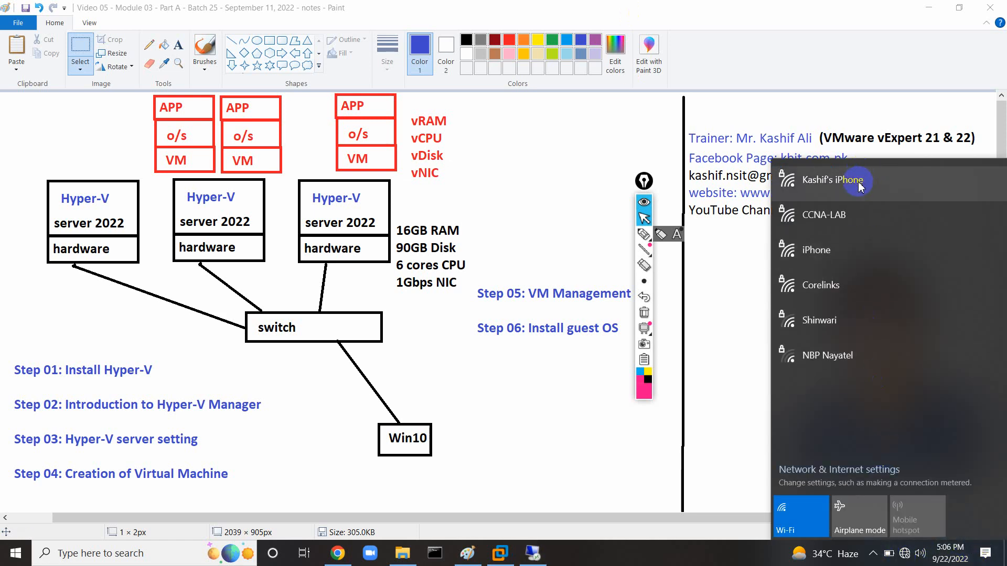
pyautogui.click(860, 186)
pyautogui.click(943, 243)
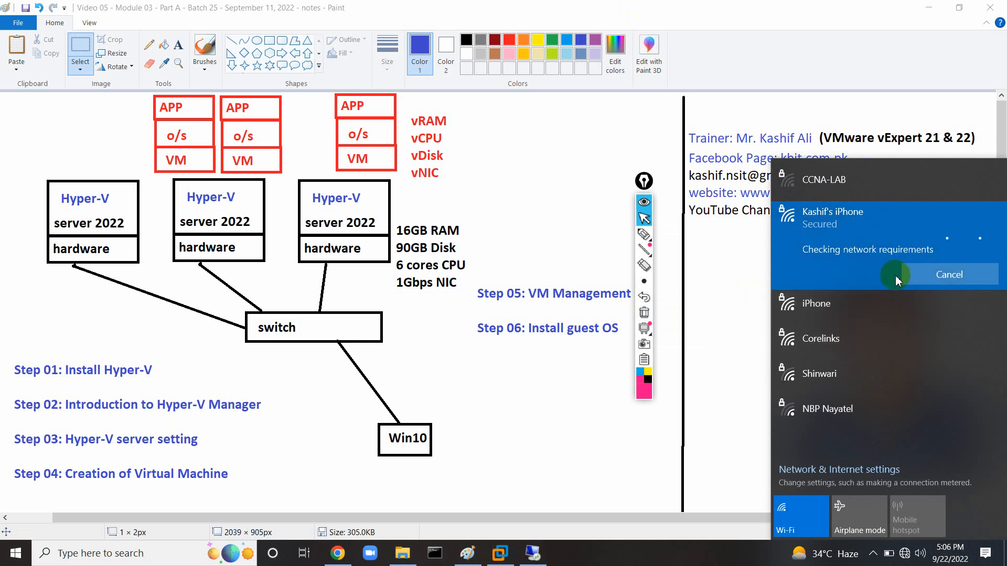
pyautogui.click(918, 274)
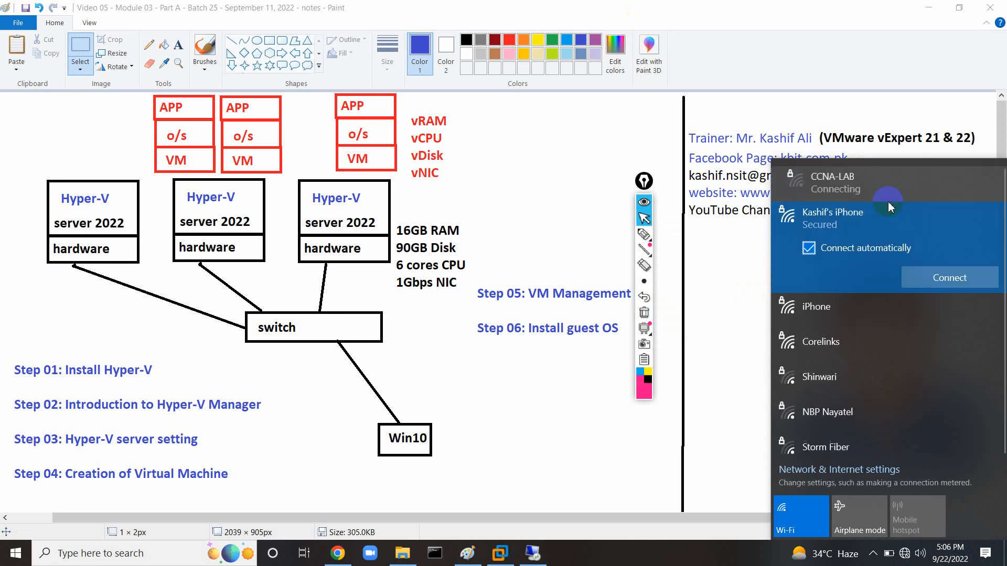
pyautogui.click(876, 299)
pyautogui.click(929, 304)
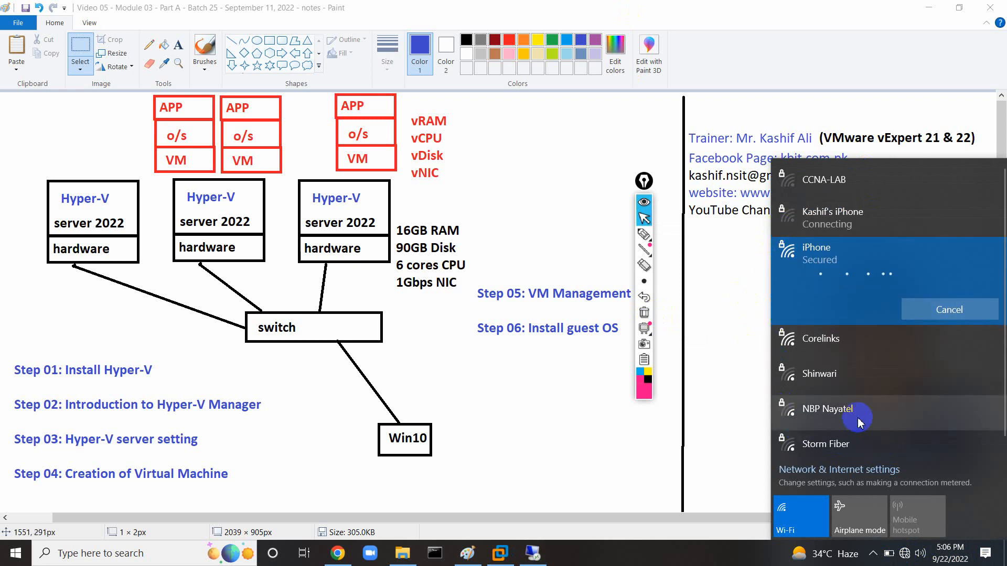
# Check the CCNA-LAB options and retry the phone hotspot, dismissing the can't-connect message.
pyautogui.click(837, 230)
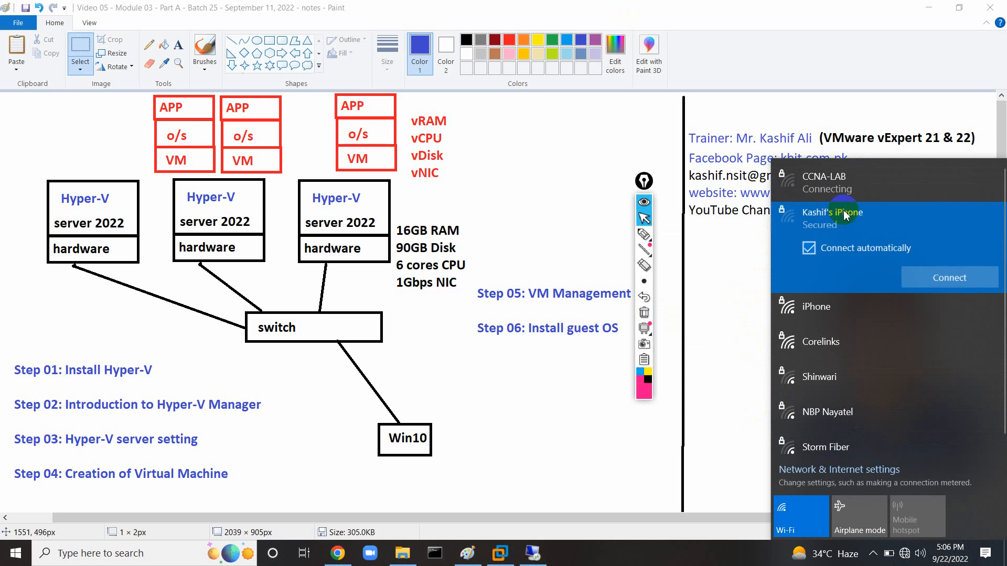
pyautogui.click(840, 184)
pyautogui.rightClick(913, 183)
pyautogui.click(931, 236)
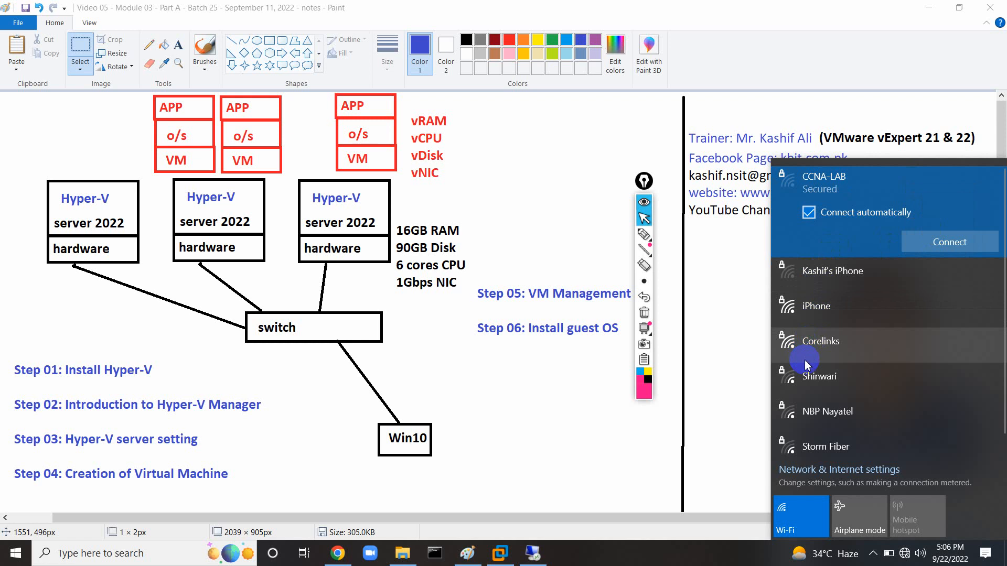
pyautogui.click(841, 274)
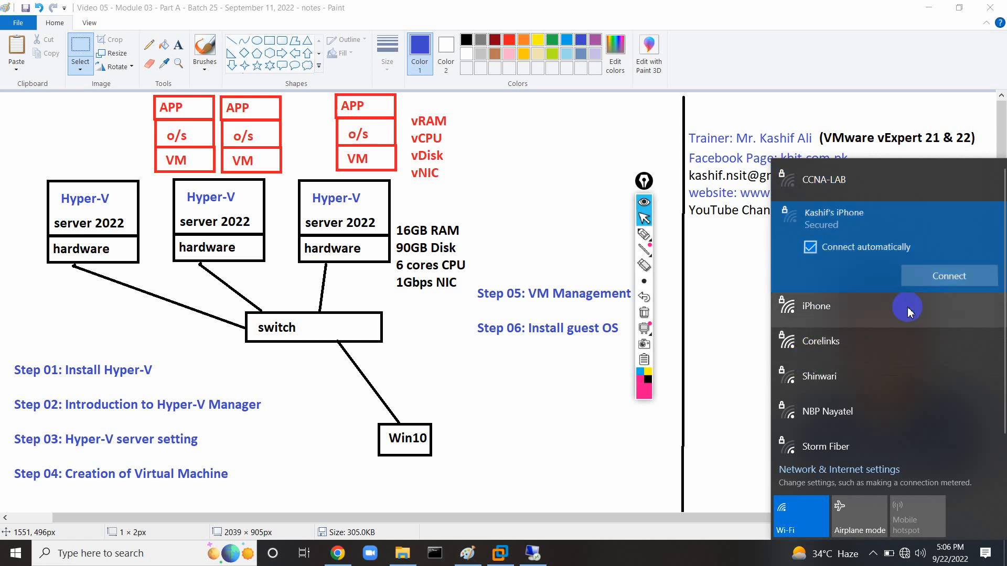
pyautogui.click(944, 276)
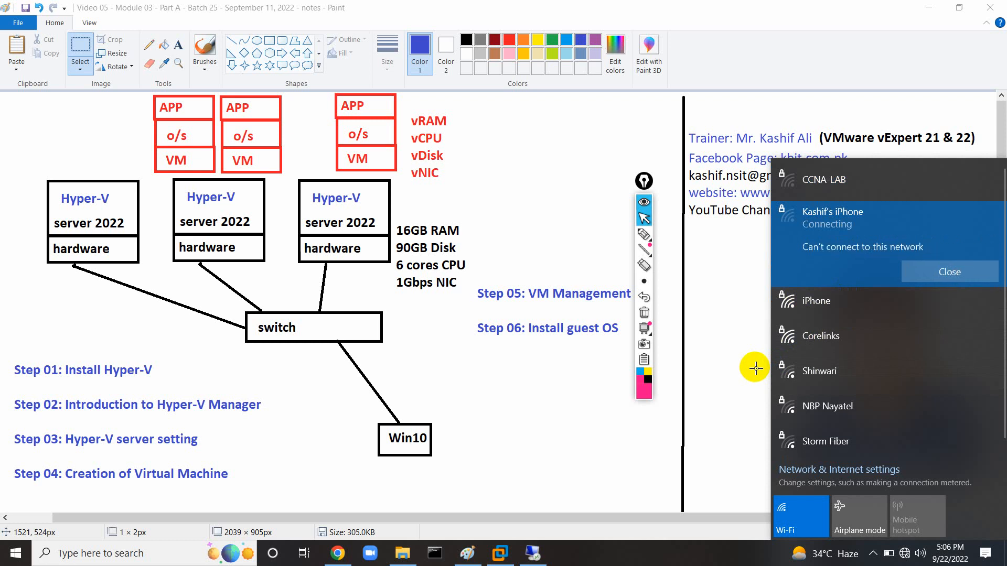
pyautogui.click(916, 262)
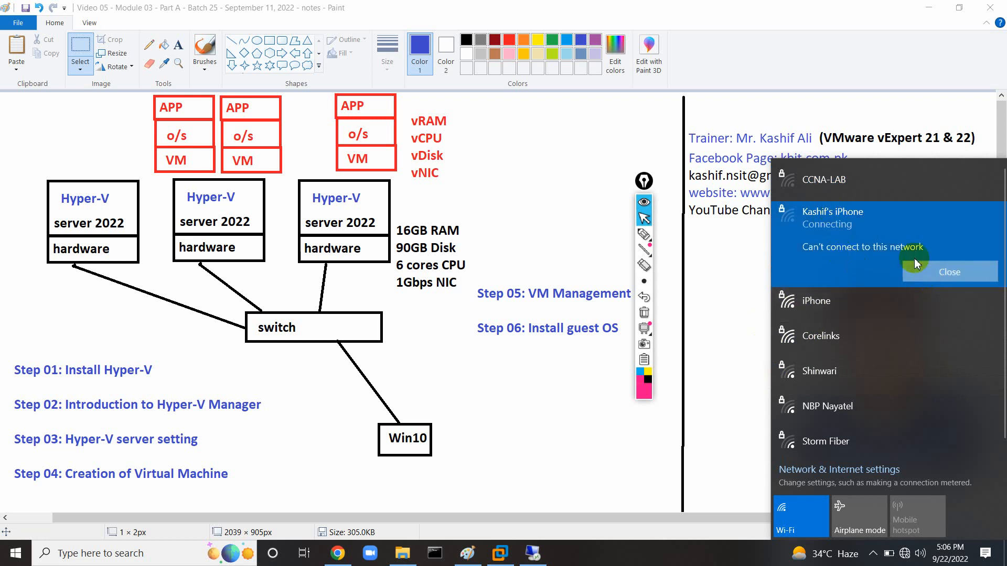
# Select the iPhone network, close the Wi-Fi list, and restore the remote desktop session.
pyautogui.click(805, 218)
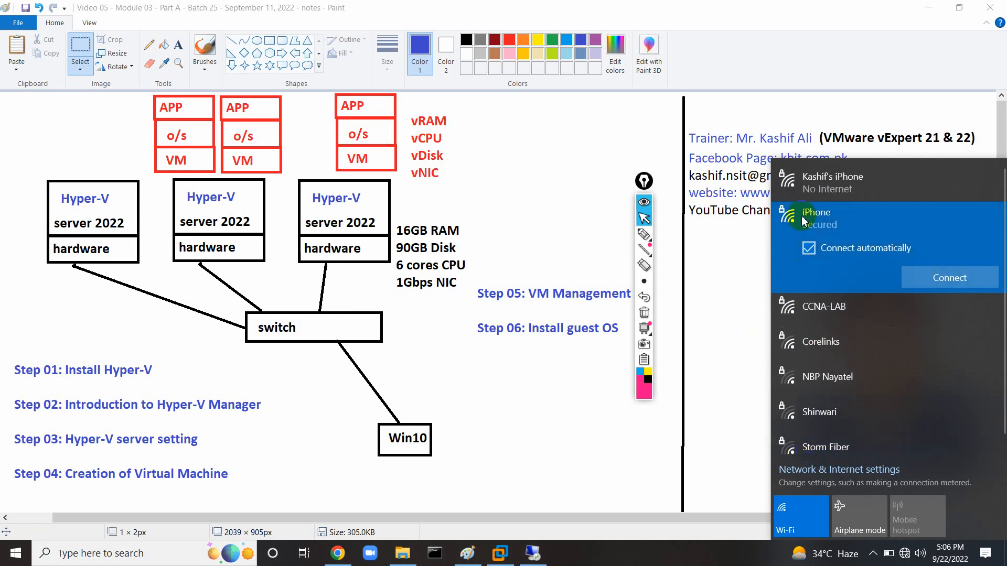
pyautogui.click(734, 286)
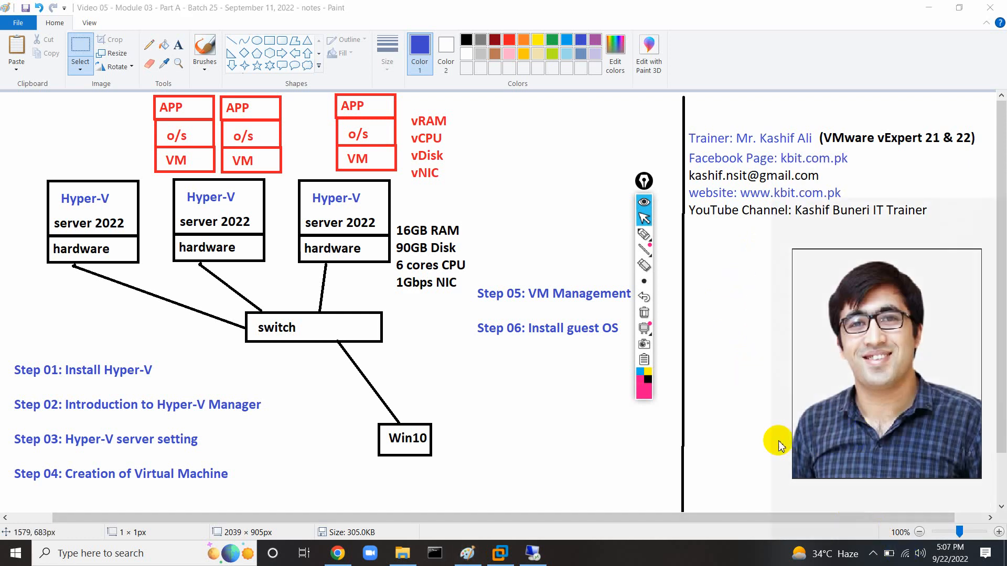
pyautogui.click(533, 553)
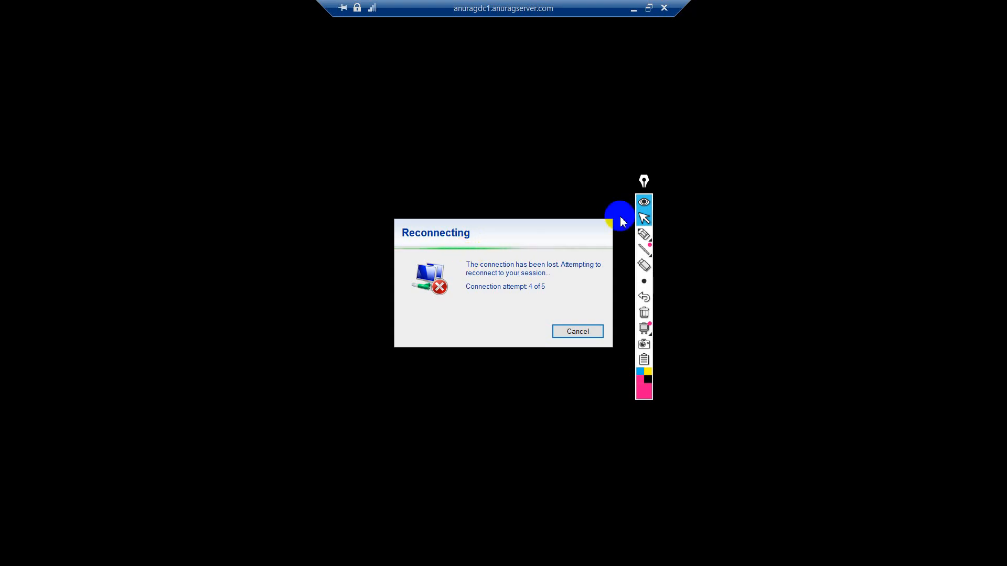
pyautogui.click(633, 8)
pyautogui.click(532, 554)
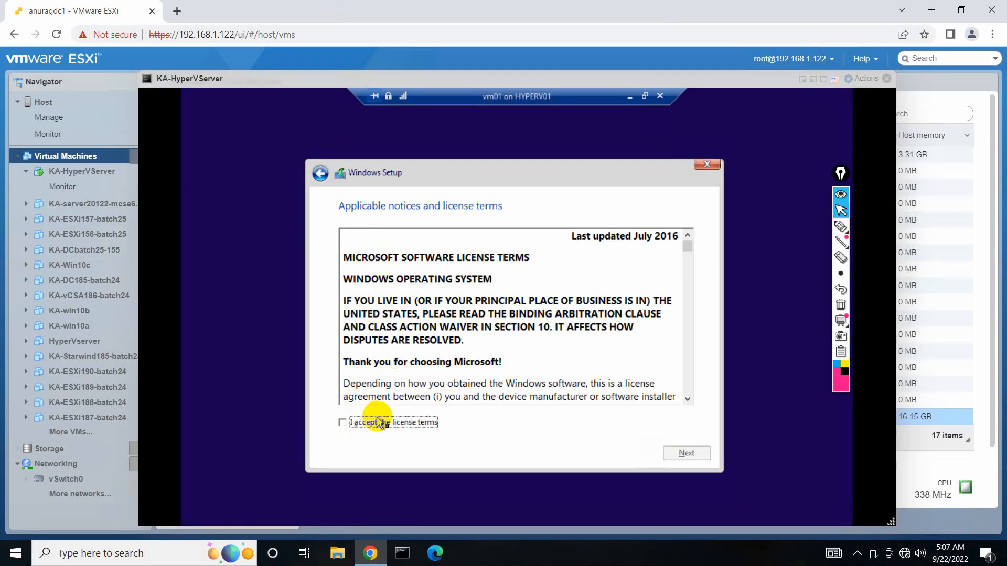
# Accept the license and begin a custom Windows install of vm01 on Drive 0's 30 GB unallocated space.
pyautogui.click(381, 422)
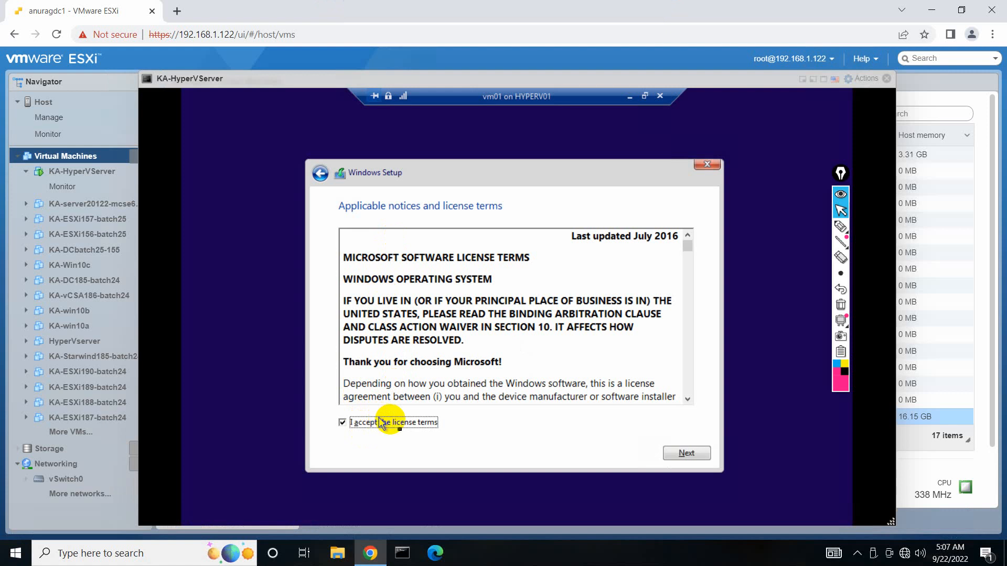
pyautogui.click(659, 460)
pyautogui.click(536, 344)
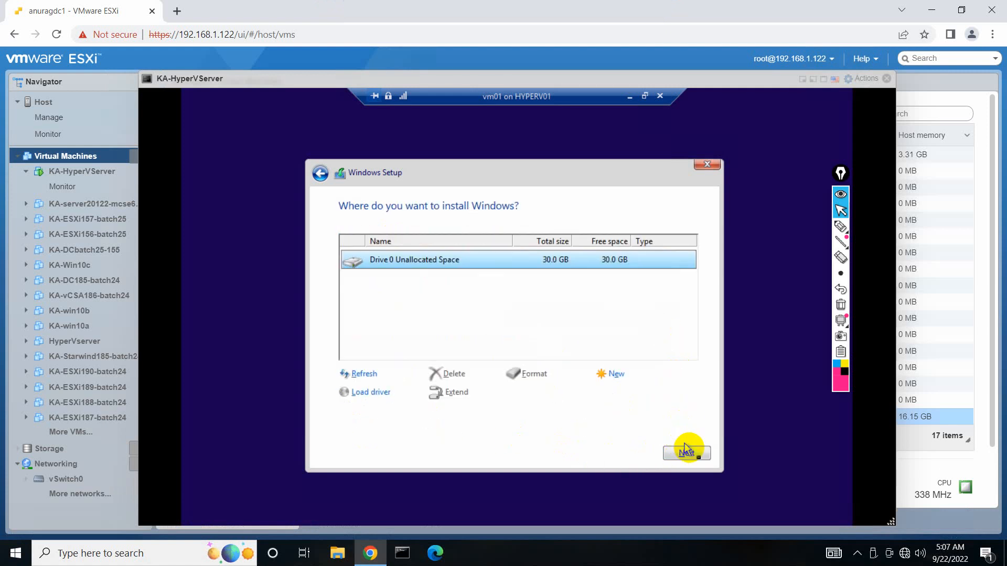
pyautogui.click(687, 454)
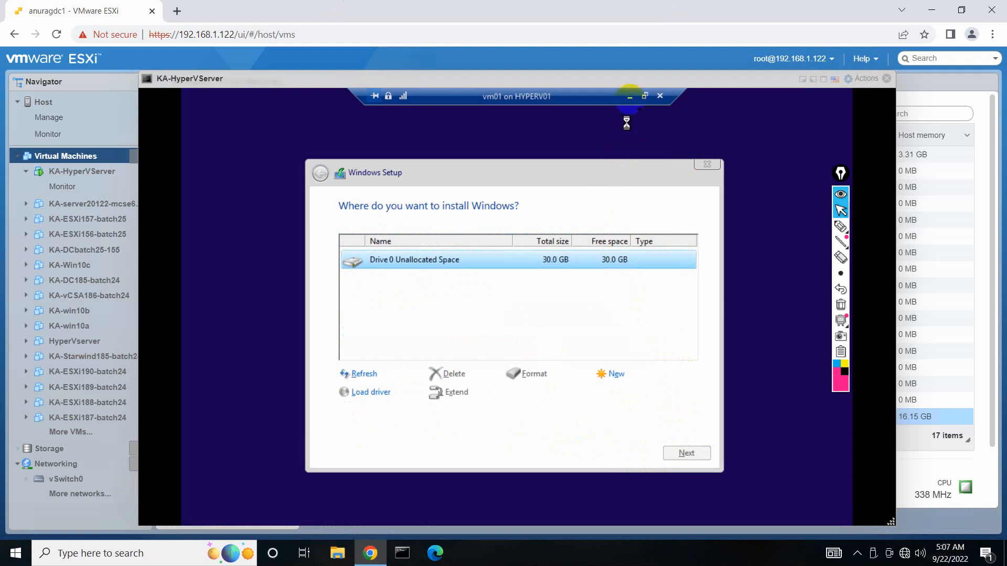
pyautogui.click(629, 97)
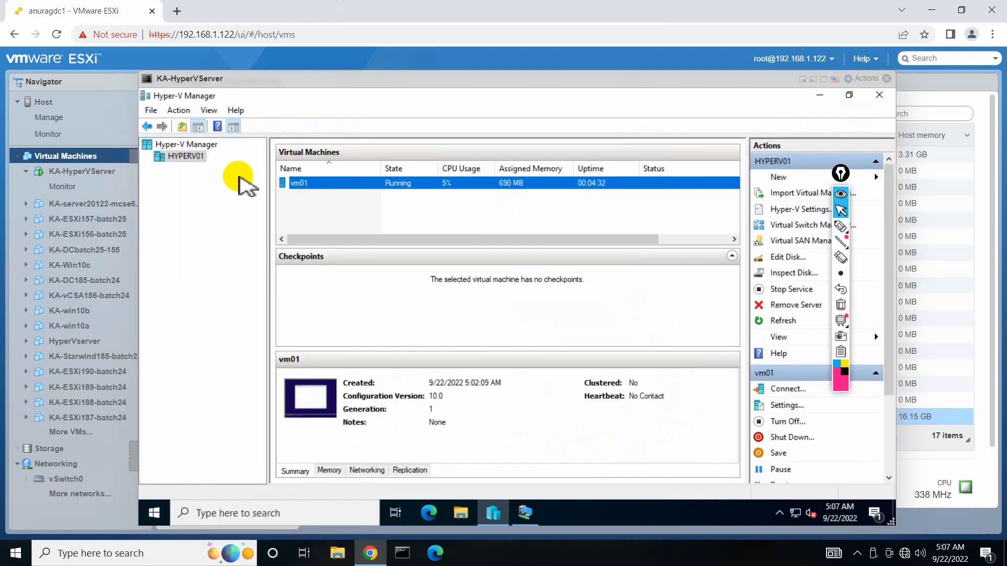
pyautogui.rightClick(187, 160)
pyautogui.moveTo(231, 168)
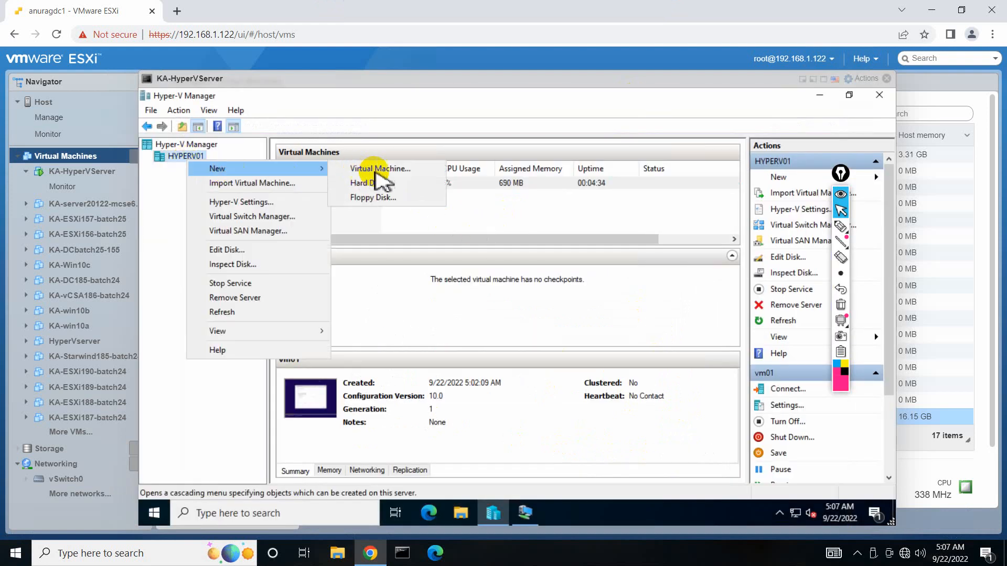
pyautogui.click(376, 169)
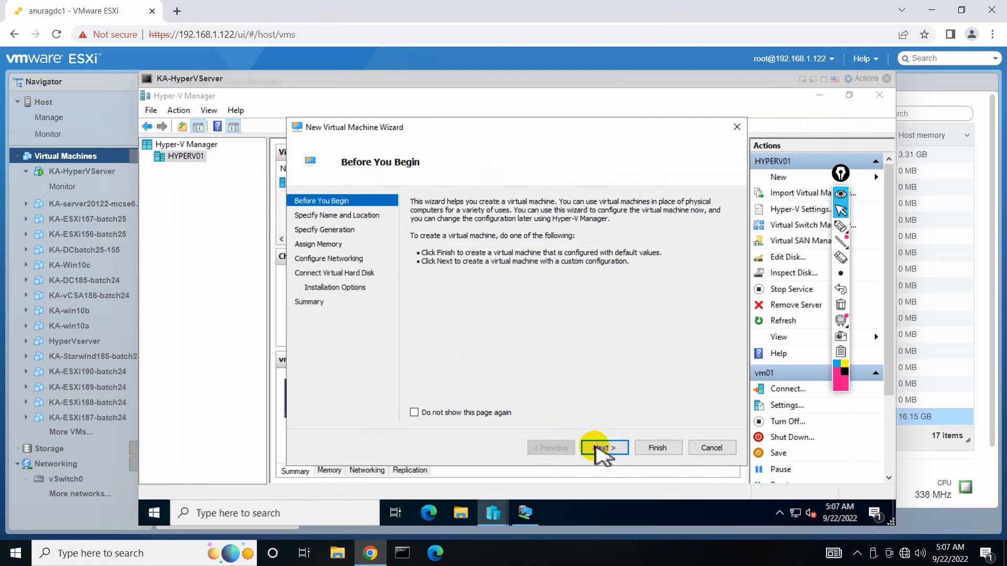
pyautogui.click(598, 449)
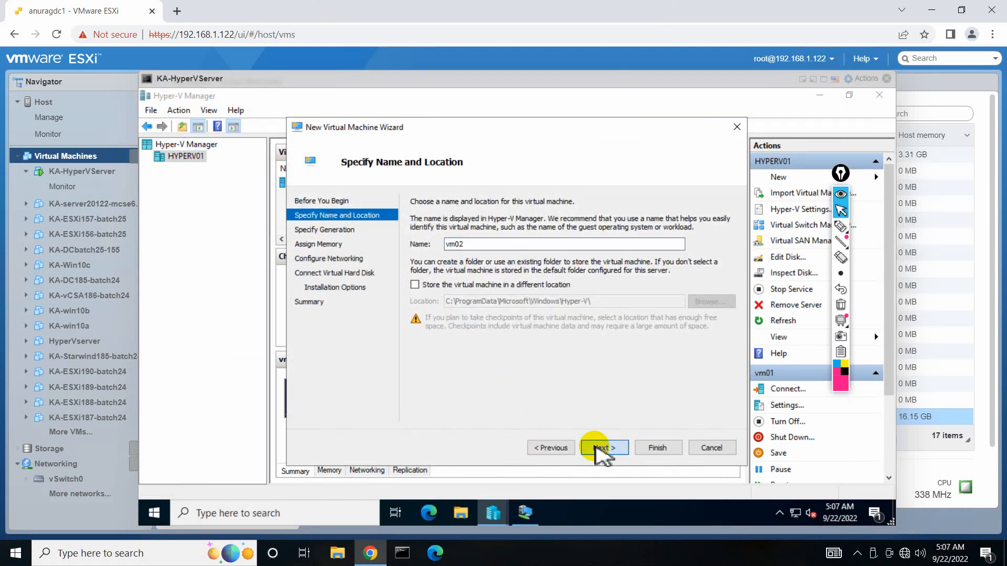
pyautogui.click(601, 449)
pyautogui.click(604, 448)
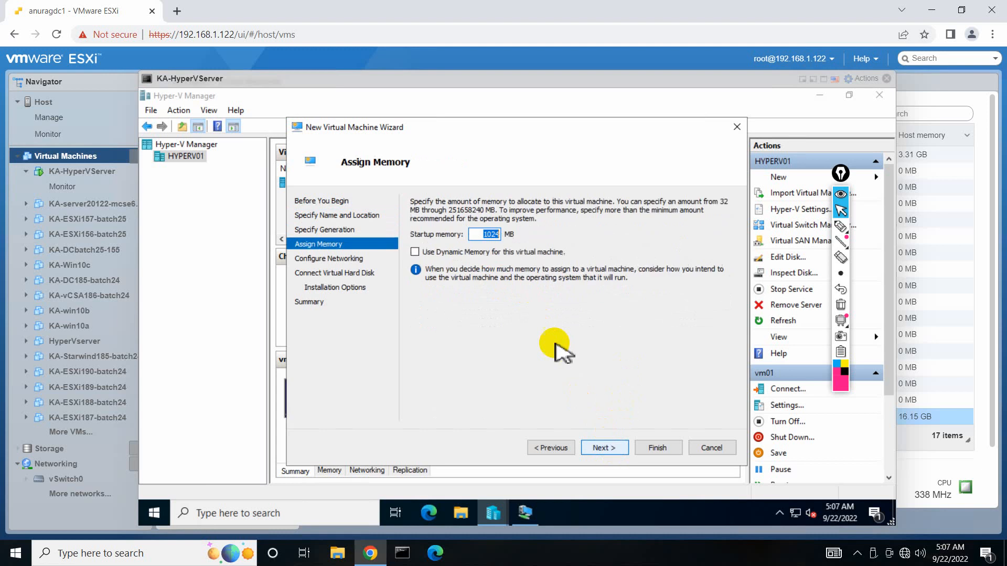
pyautogui.click(451, 252)
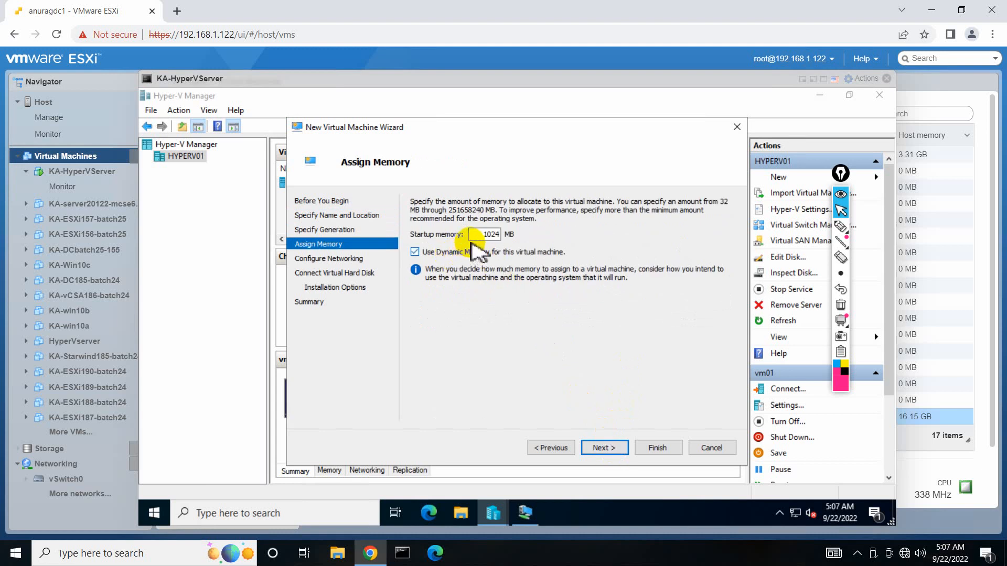
pyautogui.moveTo(477, 236); pyautogui.dragTo(520, 239)
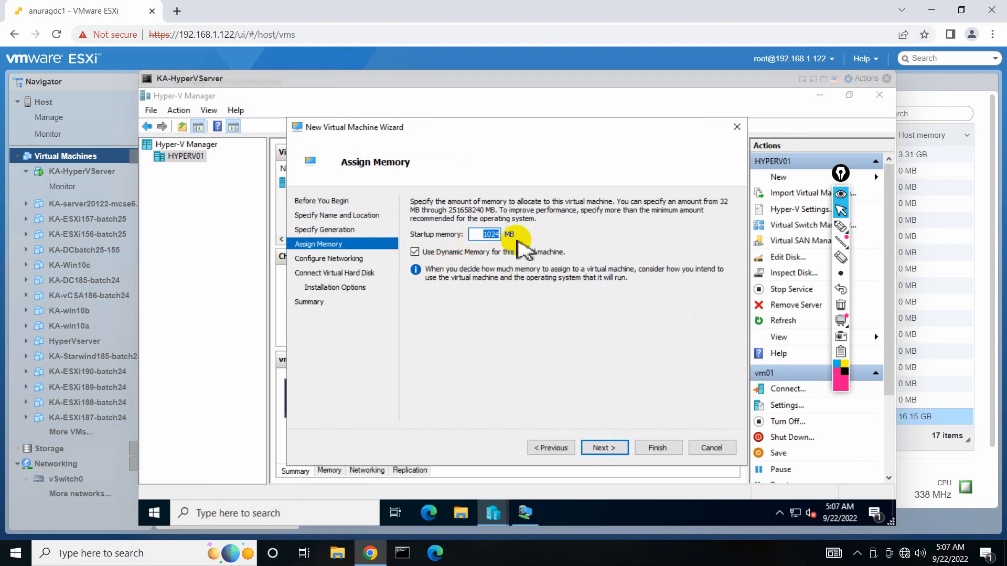
pyautogui.write('40')
pyautogui.write('48')
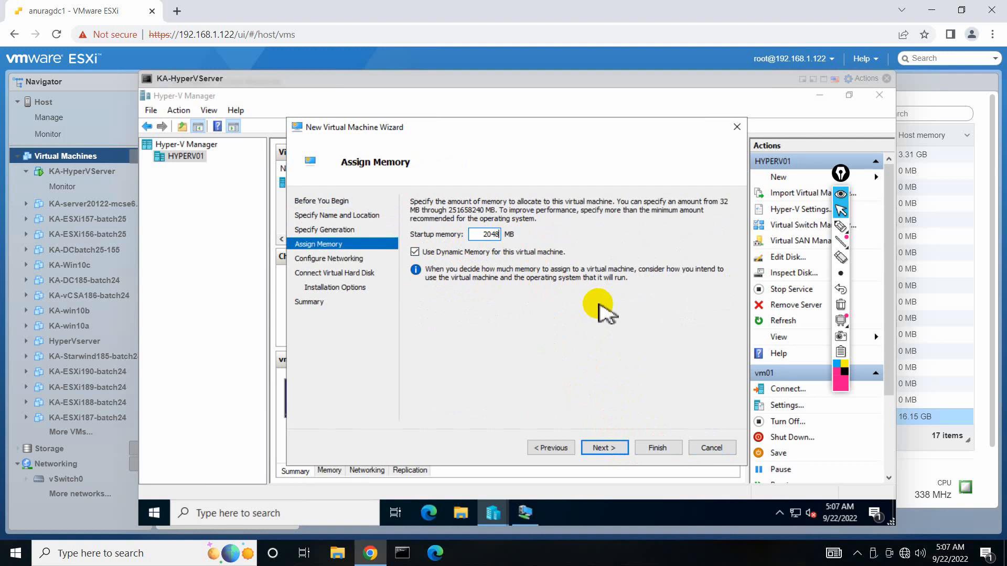
pyautogui.click(710, 448)
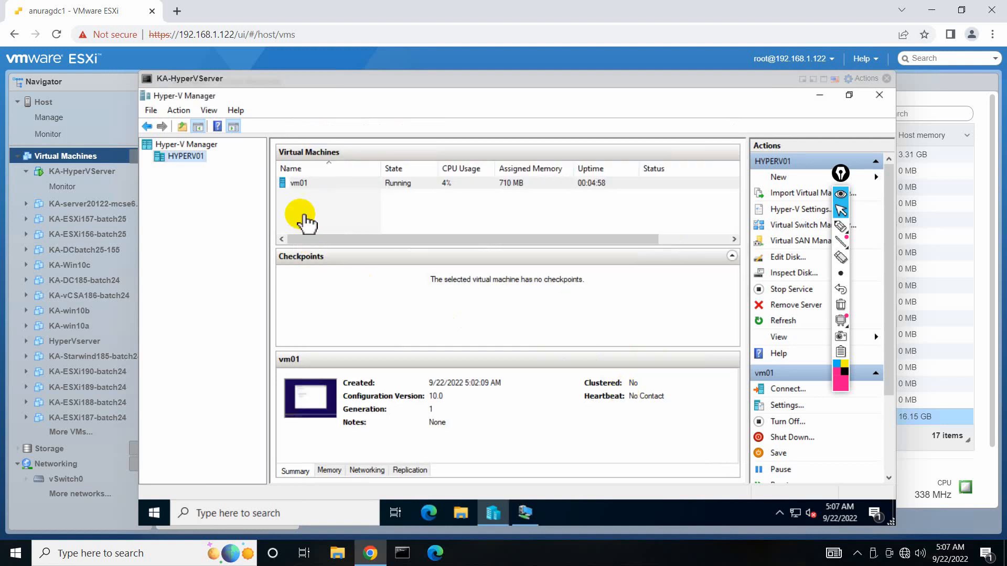
# Create a New Virtual Machine on the server with all default settings.
pyautogui.rightClick(200, 159)
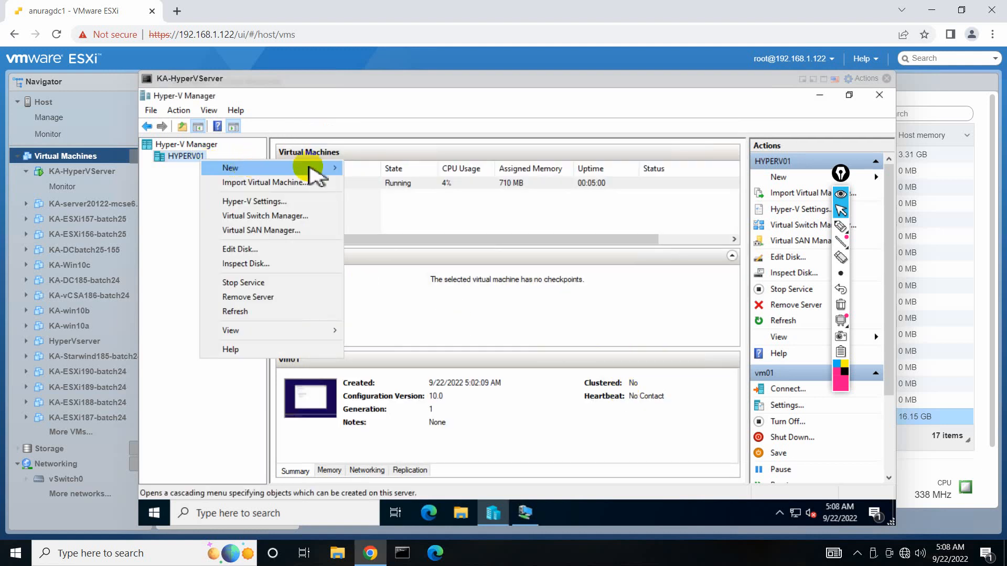
pyautogui.moveTo(315, 169)
pyautogui.click(405, 204)
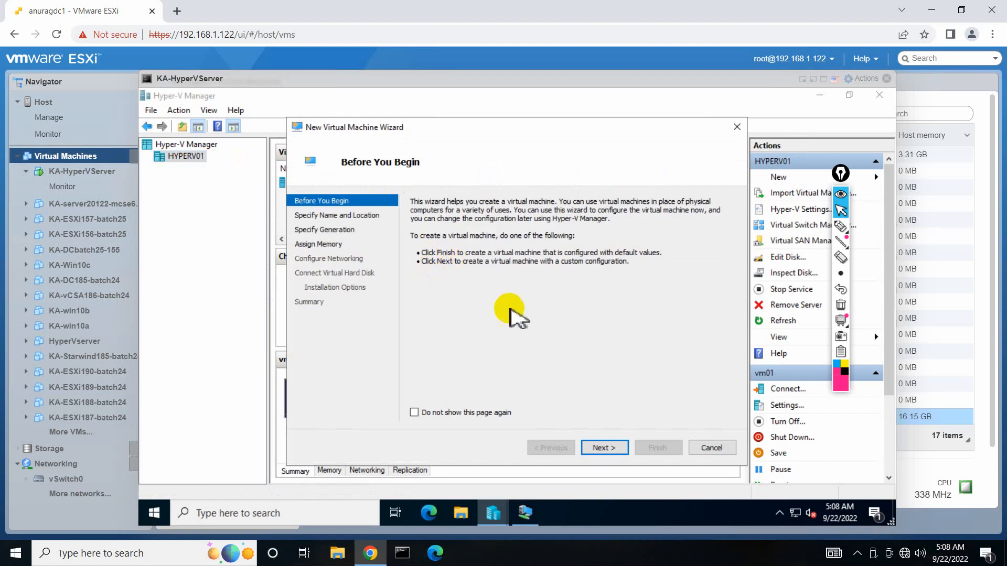
pyautogui.click(658, 449)
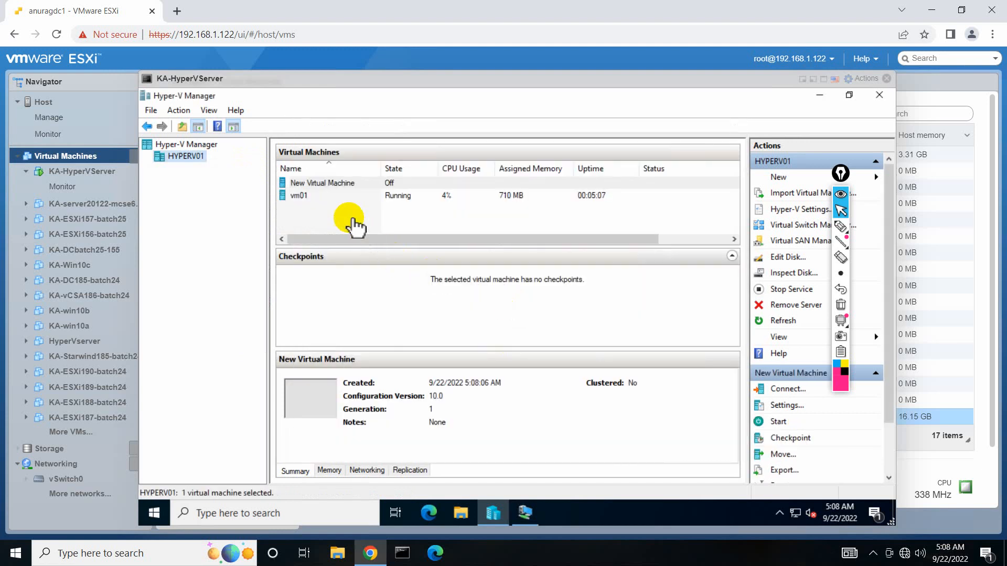
# Review the New Virtual Machine's memory, processor, DVD and floppy settings without applying changes.
pyautogui.rightClick(334, 188)
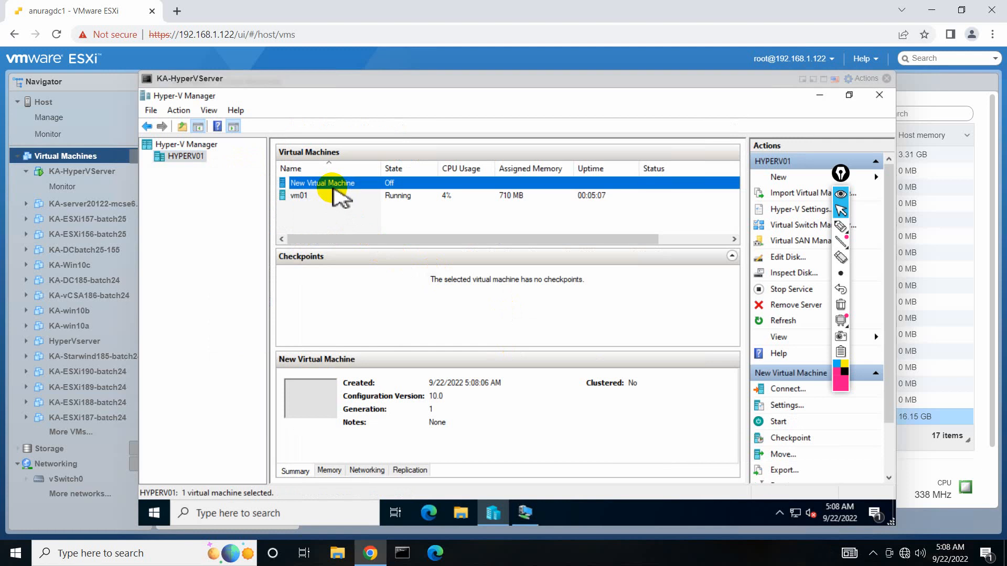
pyautogui.click(380, 216)
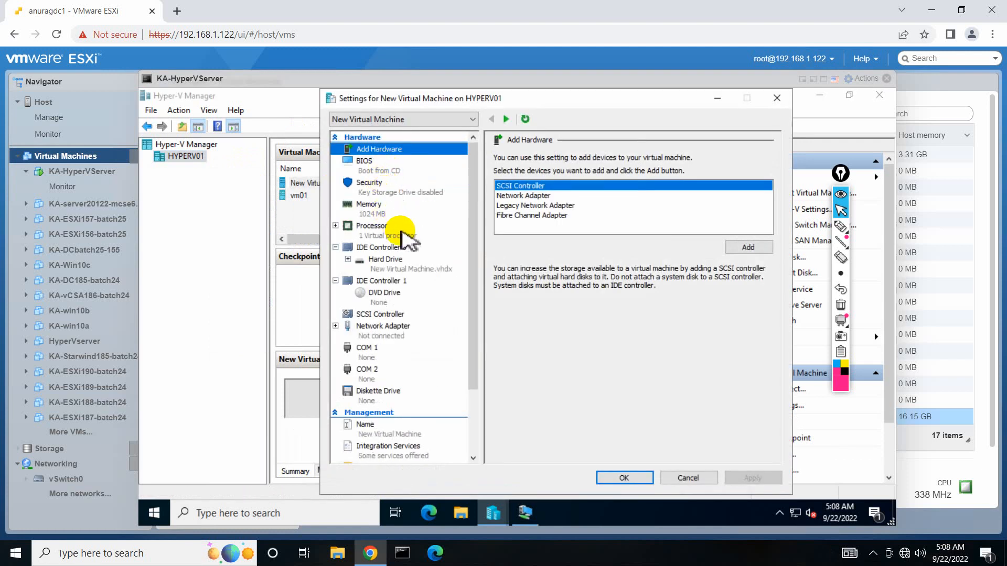
pyautogui.click(393, 213)
pyautogui.click(400, 232)
pyautogui.click(384, 295)
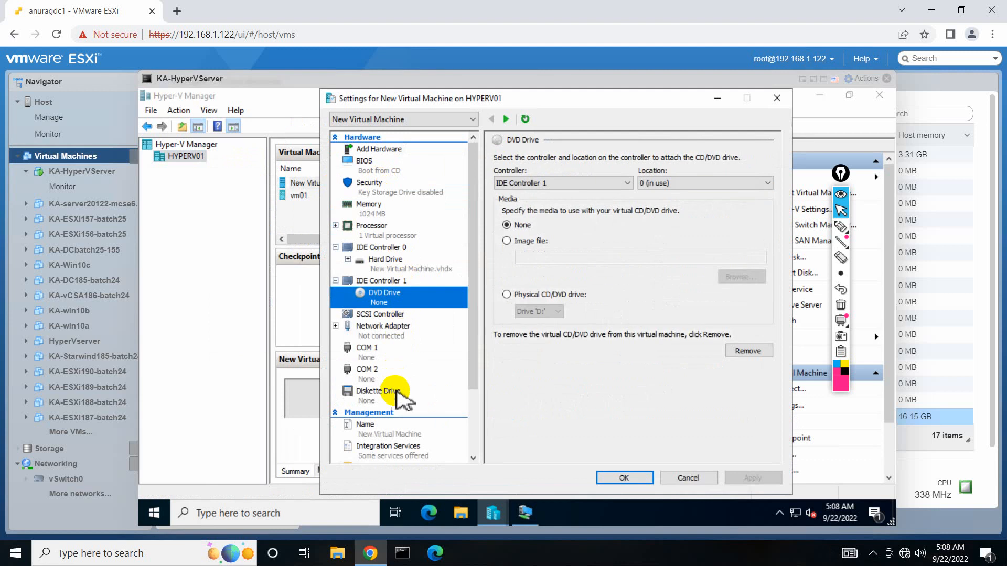
pyautogui.click(390, 397)
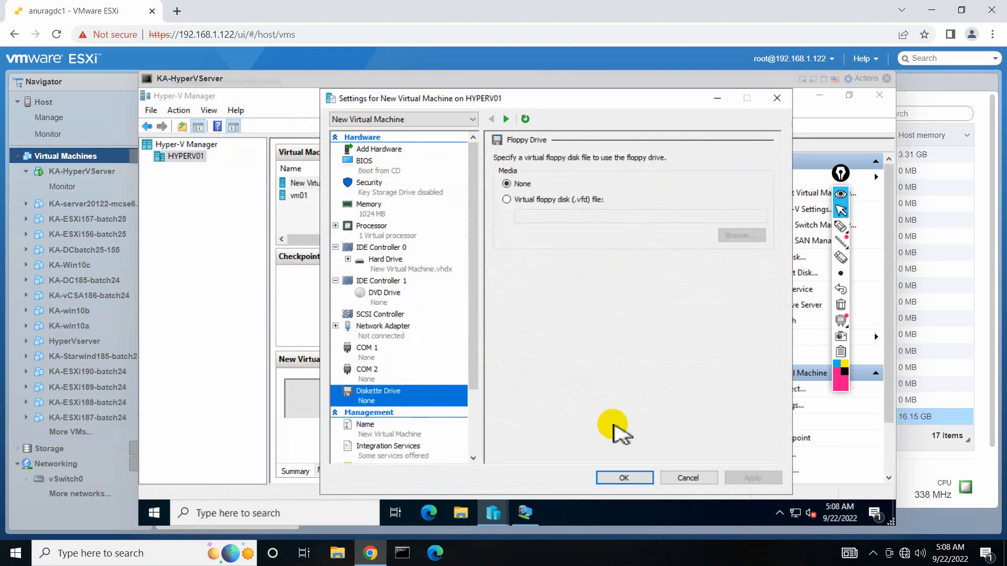
pyautogui.click(700, 478)
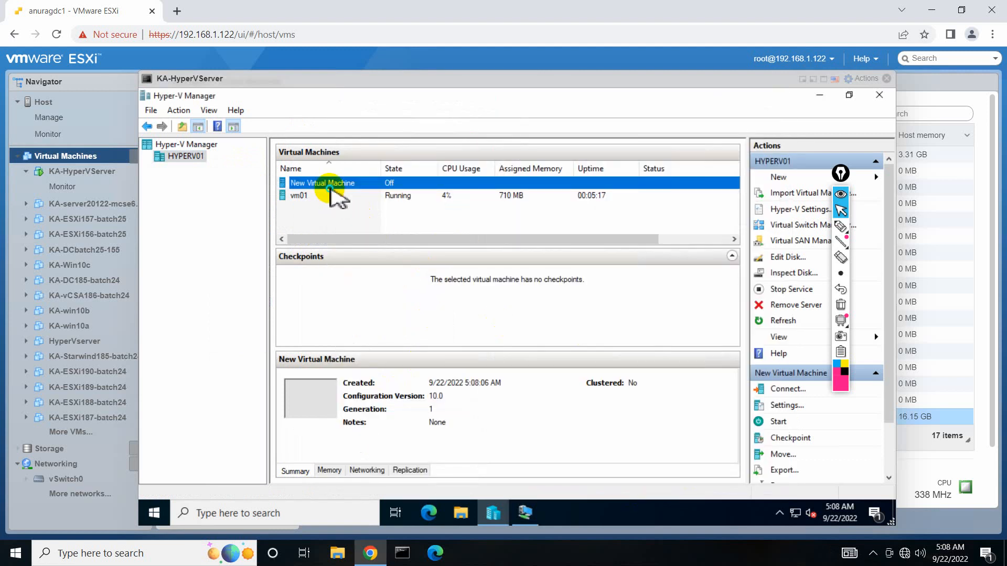
# Delete the New Virtual Machine and confirm its removal.
pyautogui.rightClick(330, 186)
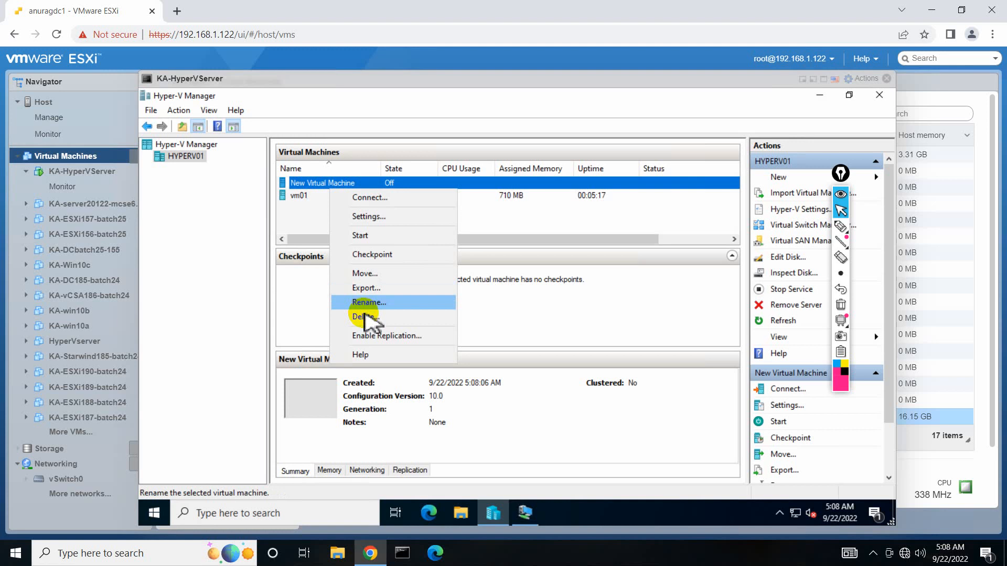
pyautogui.click(364, 316)
pyautogui.click(539, 307)
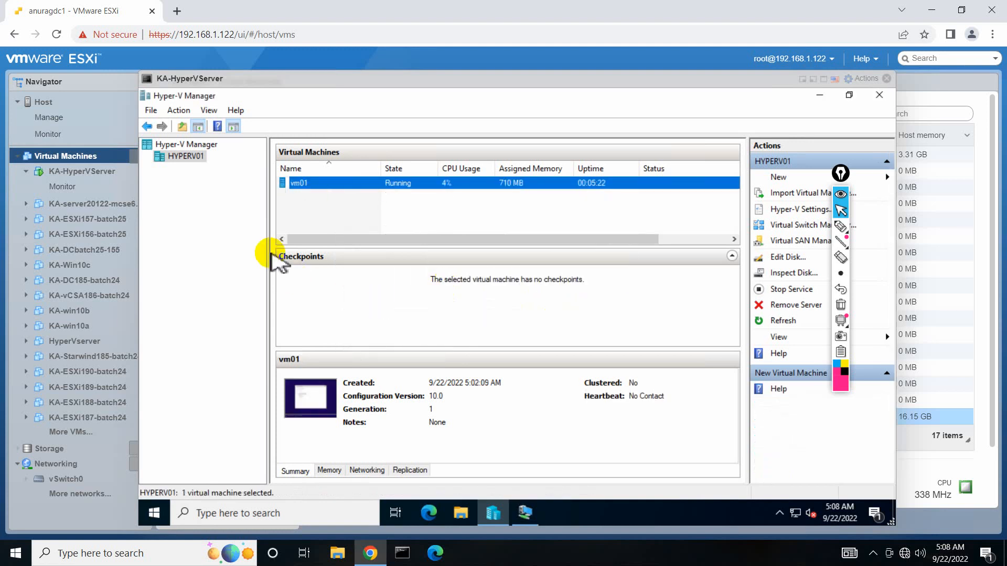
# Start a new virtual machine on HYPERV01 named vm02, keeping Generation 1.
pyautogui.rightClick(186, 158)
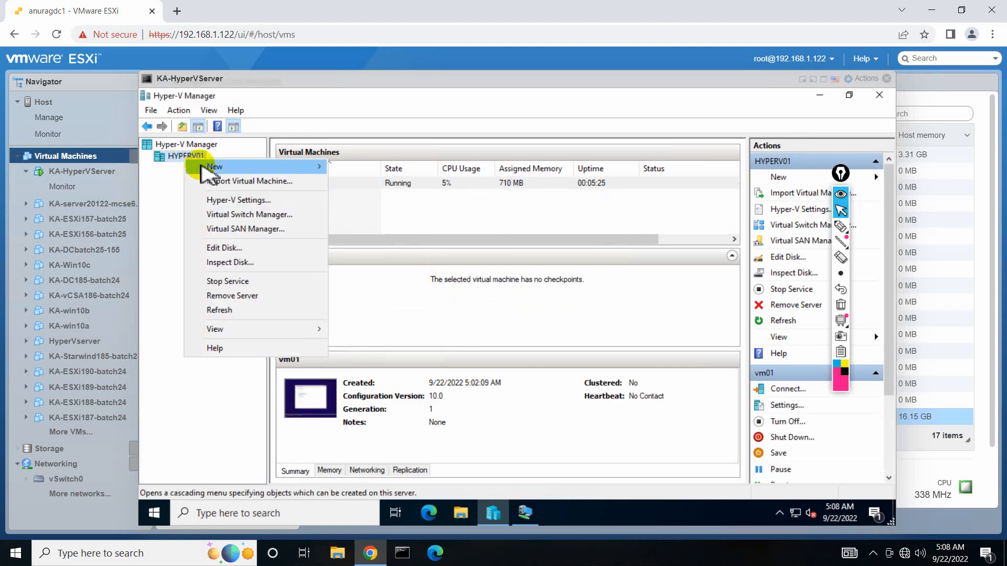
pyautogui.moveTo(202, 166)
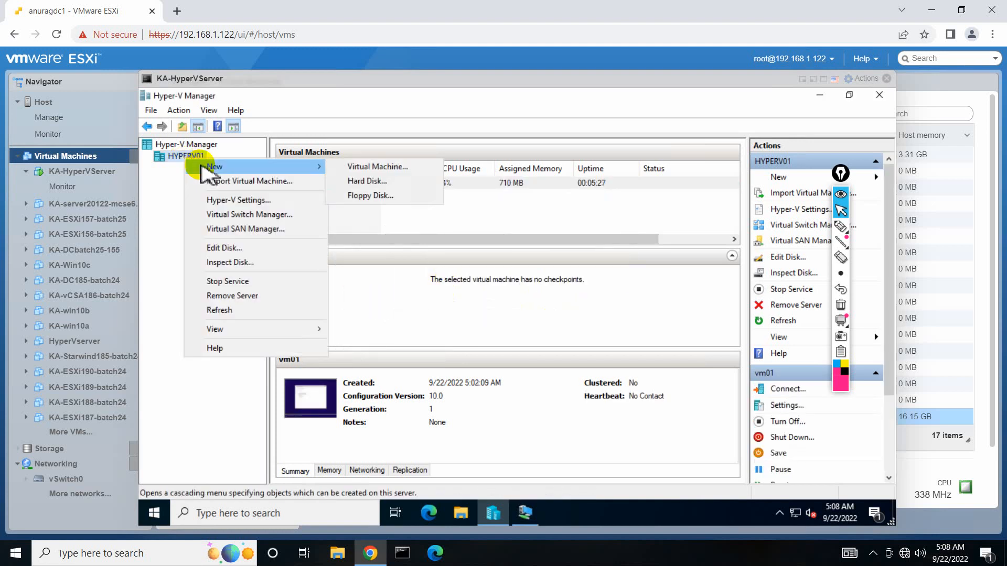
pyautogui.click(373, 167)
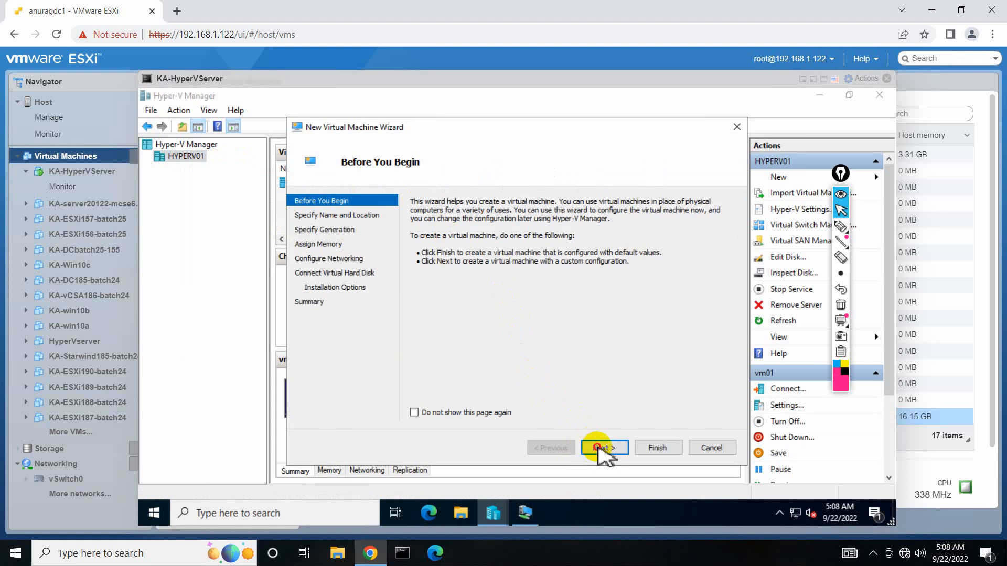
pyautogui.click(600, 450)
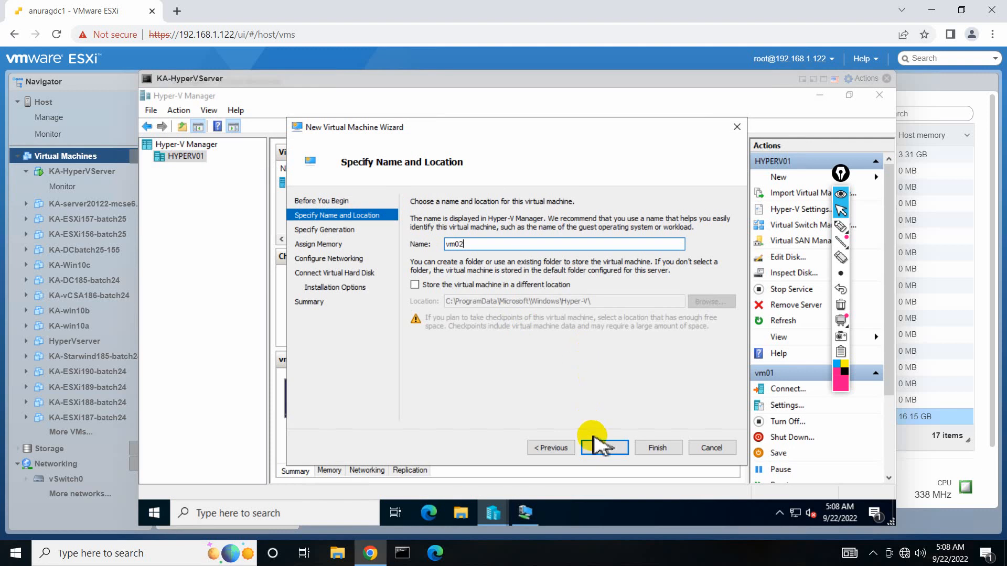
pyautogui.click(601, 448)
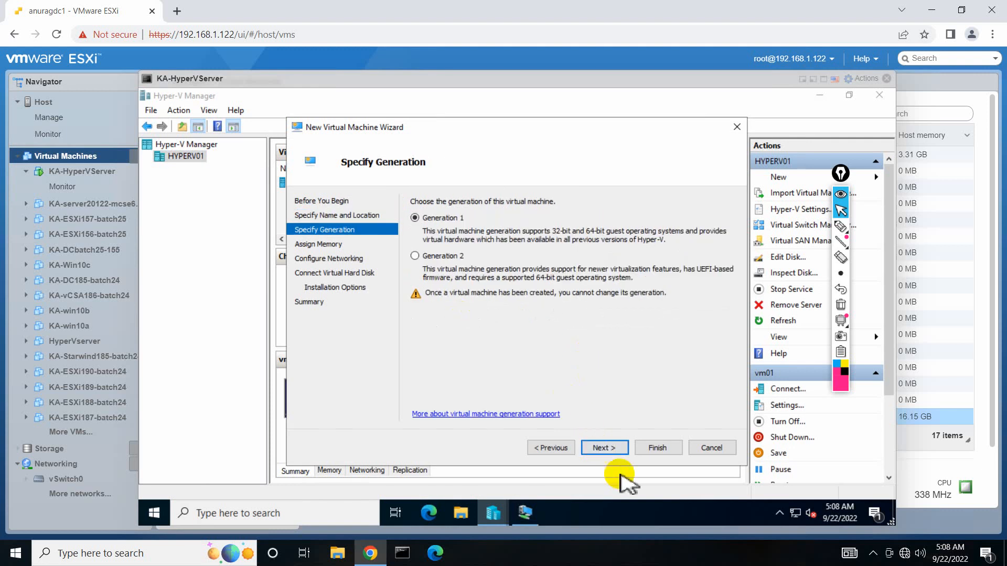
pyautogui.click(603, 448)
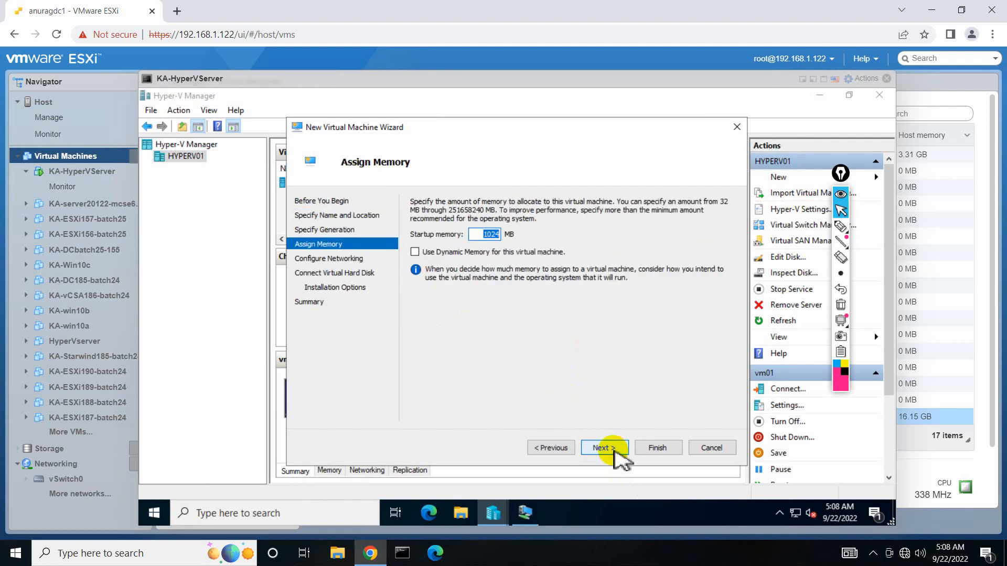
# Give vm02 2048 MB startup memory with dynamic memory and leave networking disconnected.
pyautogui.write('2048')
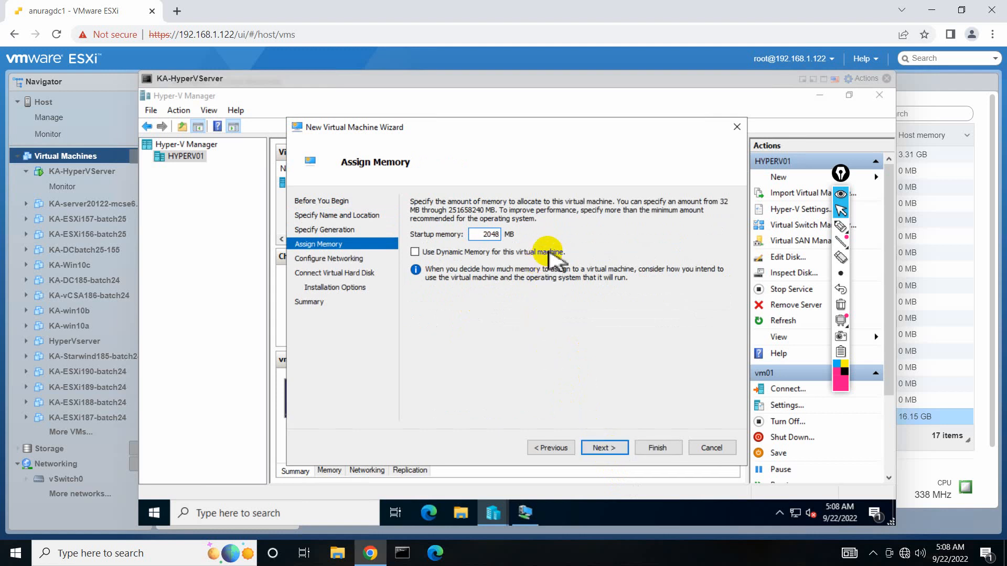
pyautogui.click(548, 253)
pyautogui.click(598, 447)
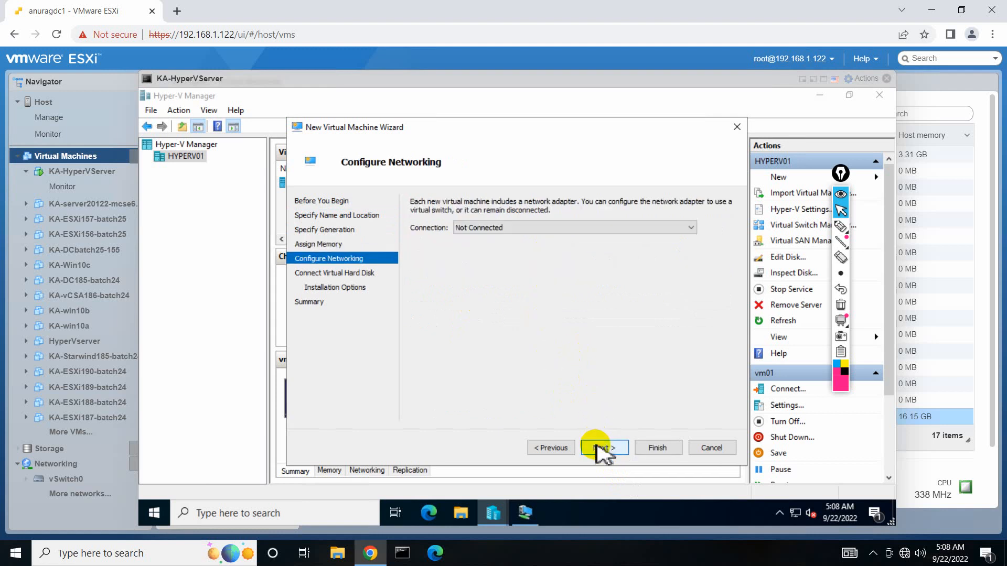
pyautogui.click(551, 447)
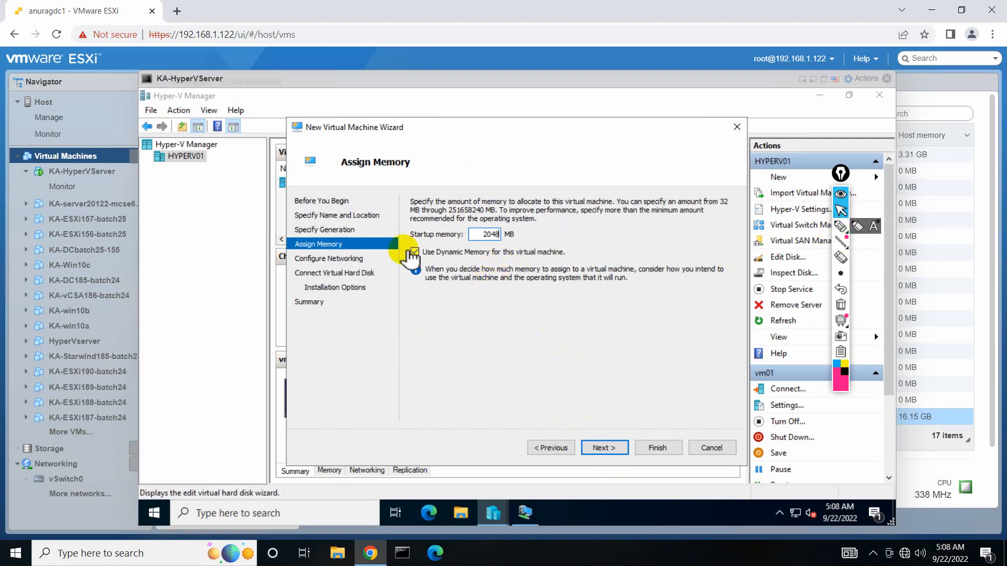
pyautogui.click(841, 226)
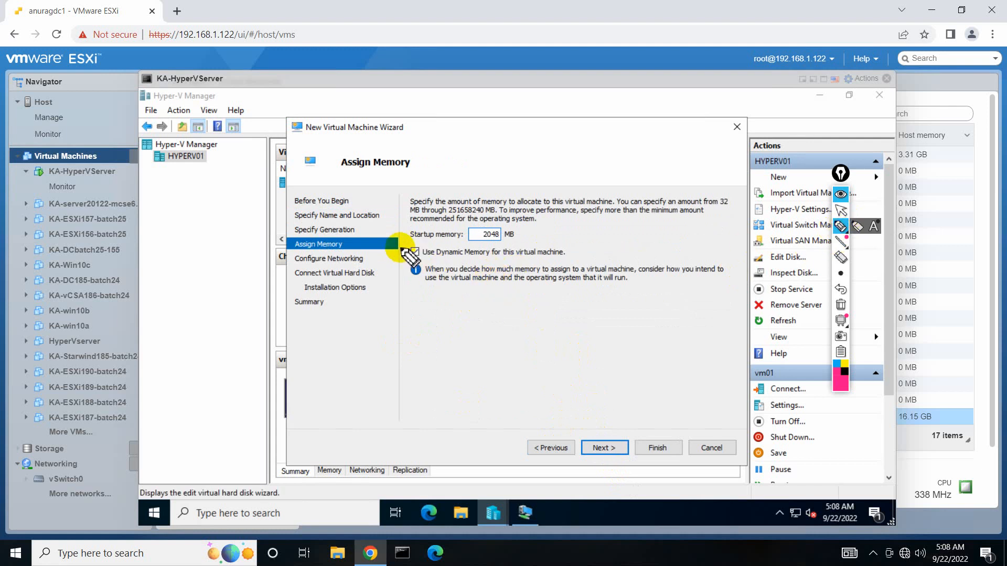
pyautogui.moveTo(399, 247)
pyautogui.mouseDown()
pyautogui.moveTo(740, 251)
pyautogui.moveTo(519, 303)
pyautogui.moveTo(387, 271)
pyautogui.mouseUp()
pyautogui.click(841, 304)
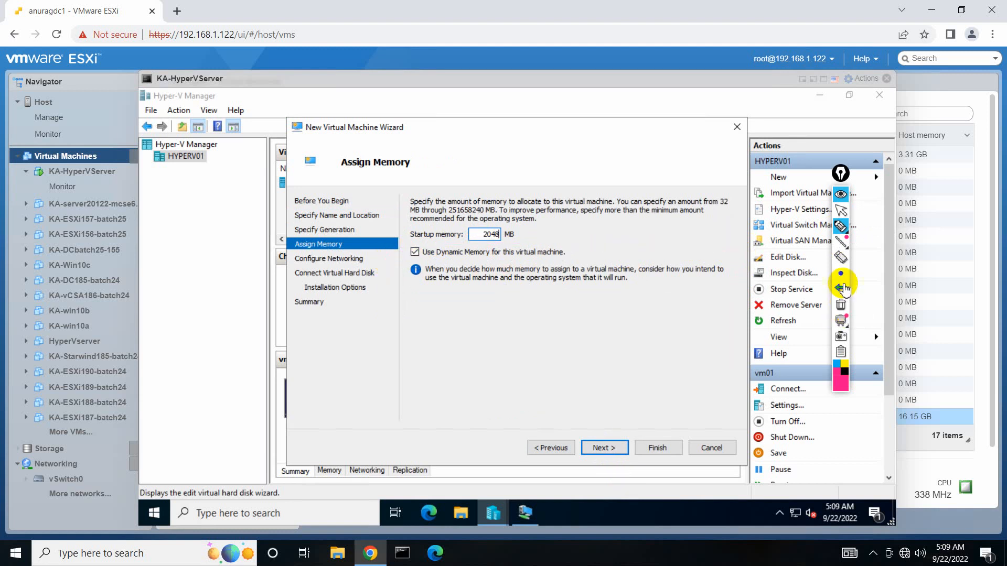
pyautogui.click(849, 214)
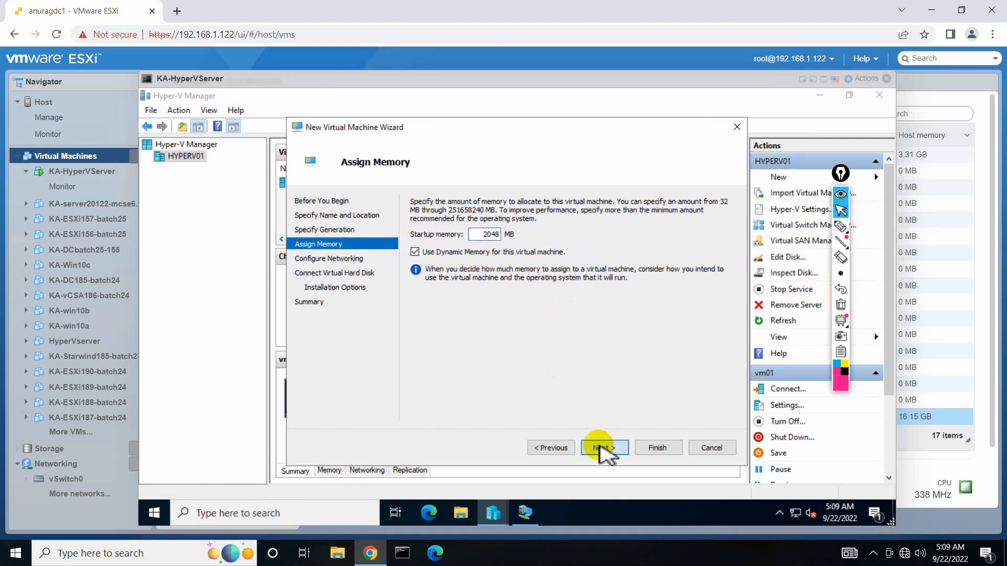
pyautogui.click(603, 450)
pyautogui.click(604, 450)
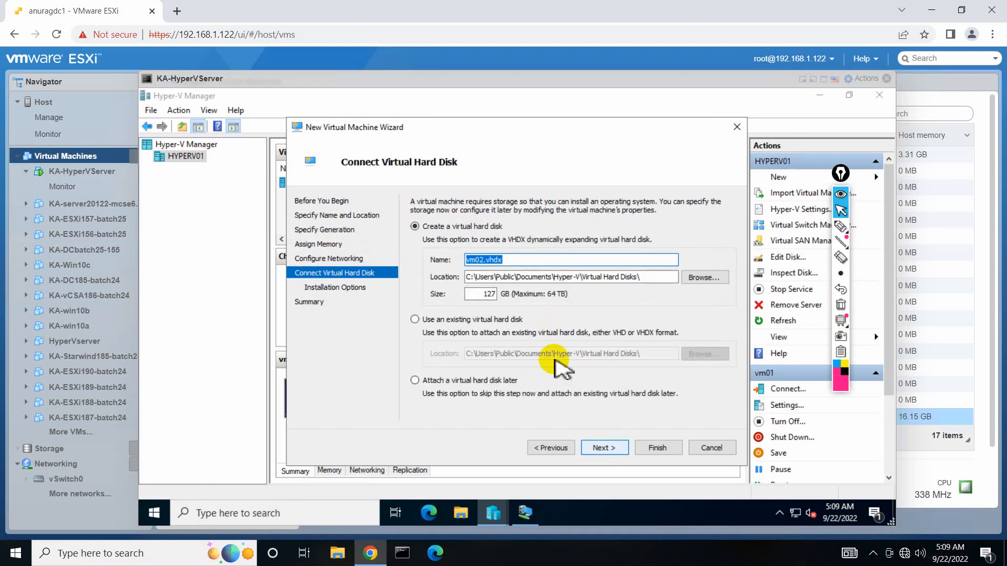
# Set vm02's virtual disk to 30 GB and choose installing from an ISO image file.
pyautogui.doubleClick(485, 294)
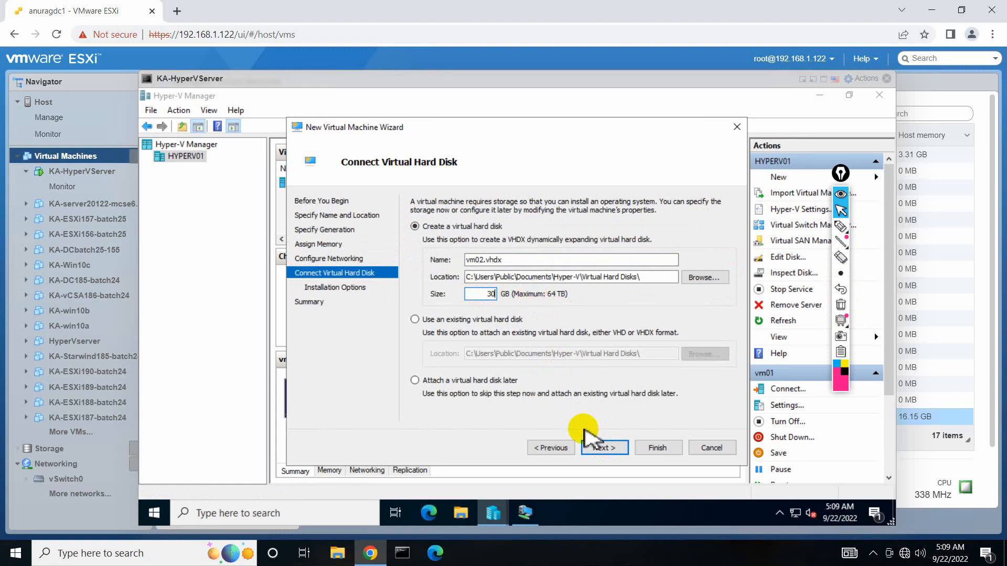
pyautogui.click(601, 450)
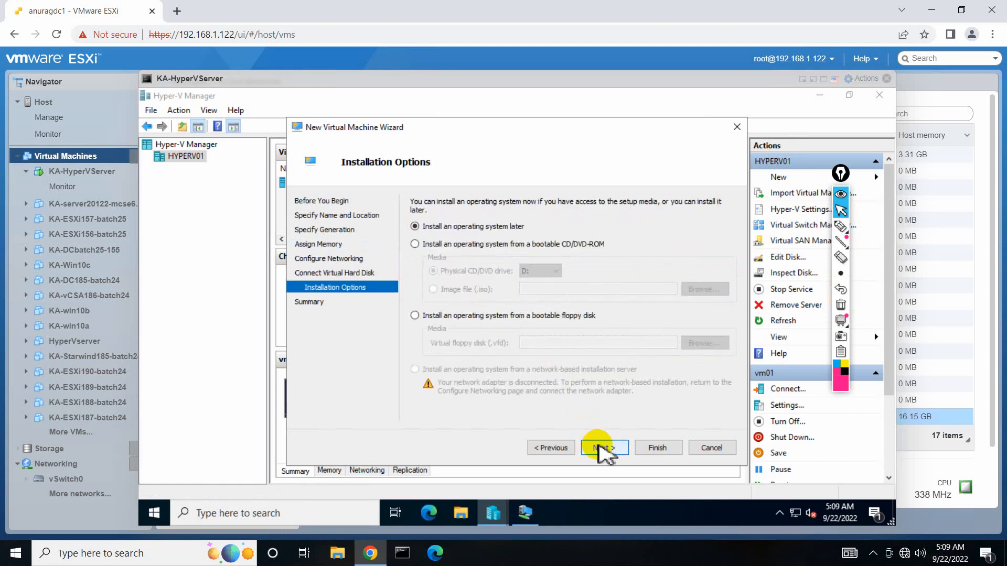
pyautogui.click(452, 245)
pyautogui.click(449, 289)
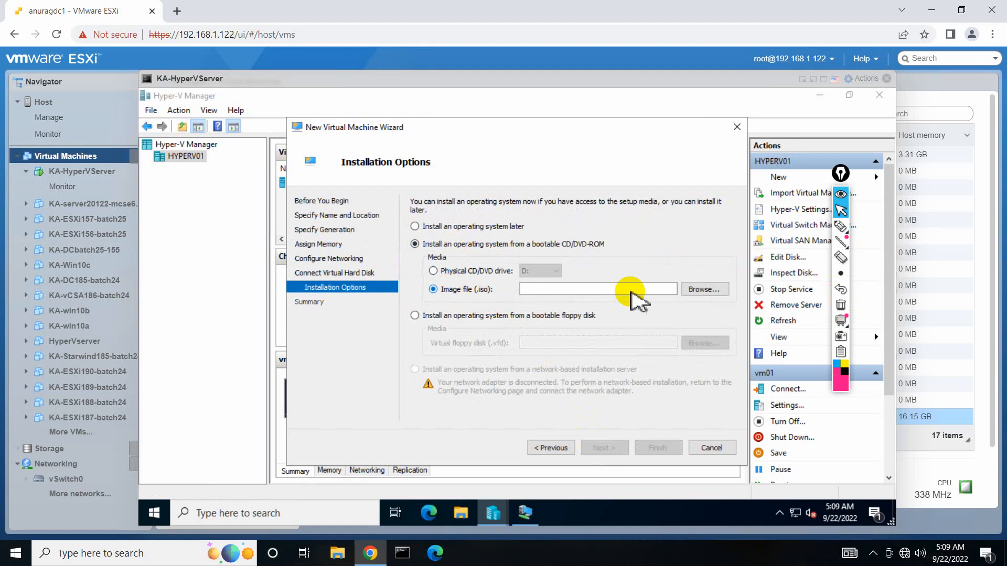
# Pick C:\isoimages\W10.X64.8in1.ENU.NOV2016 as the install image and finish creating vm02.
pyautogui.click(713, 290)
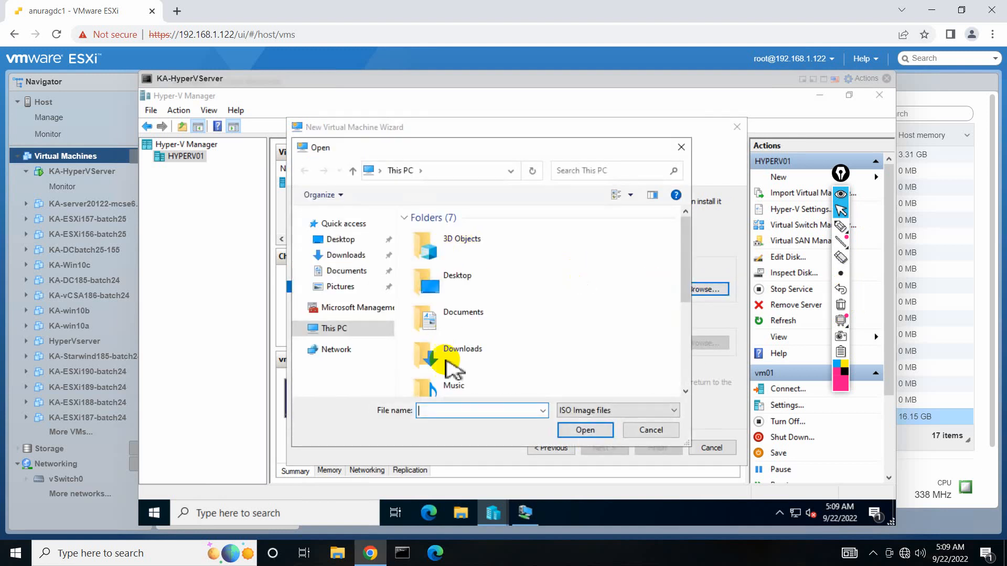
pyautogui.scroll(-5, 485, 362)
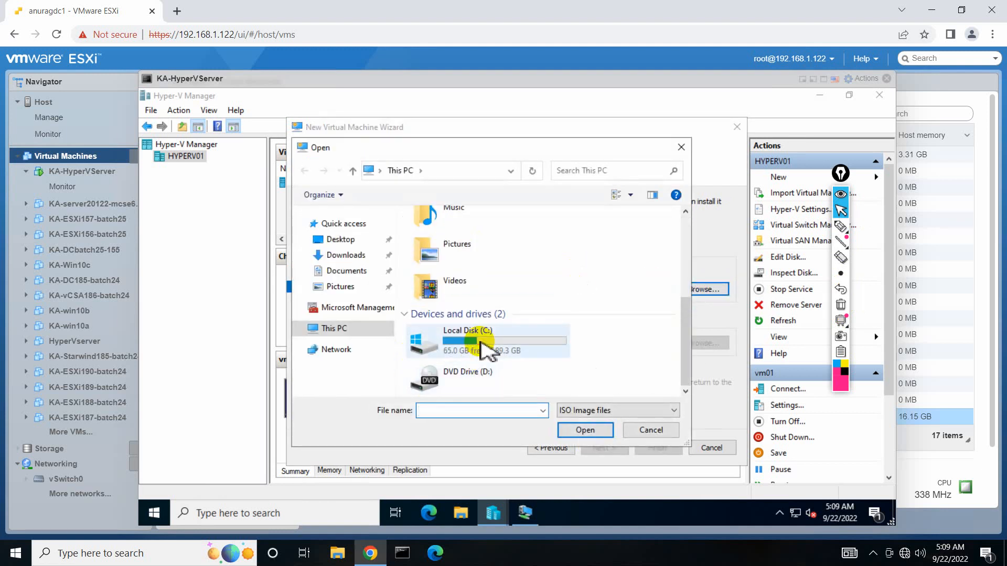
pyautogui.doubleClick(483, 349)
pyautogui.doubleClick(440, 234)
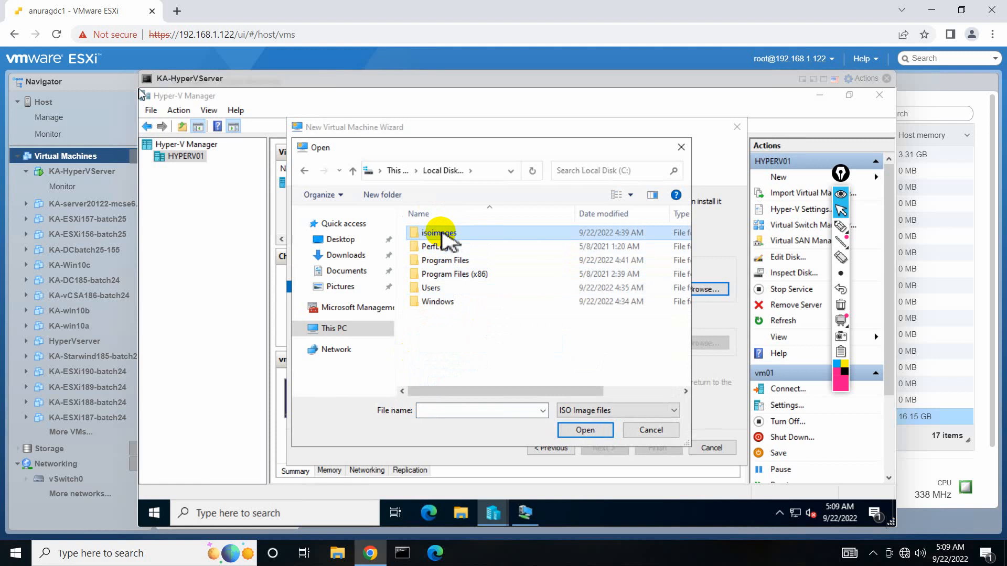
pyautogui.doubleClick(471, 233)
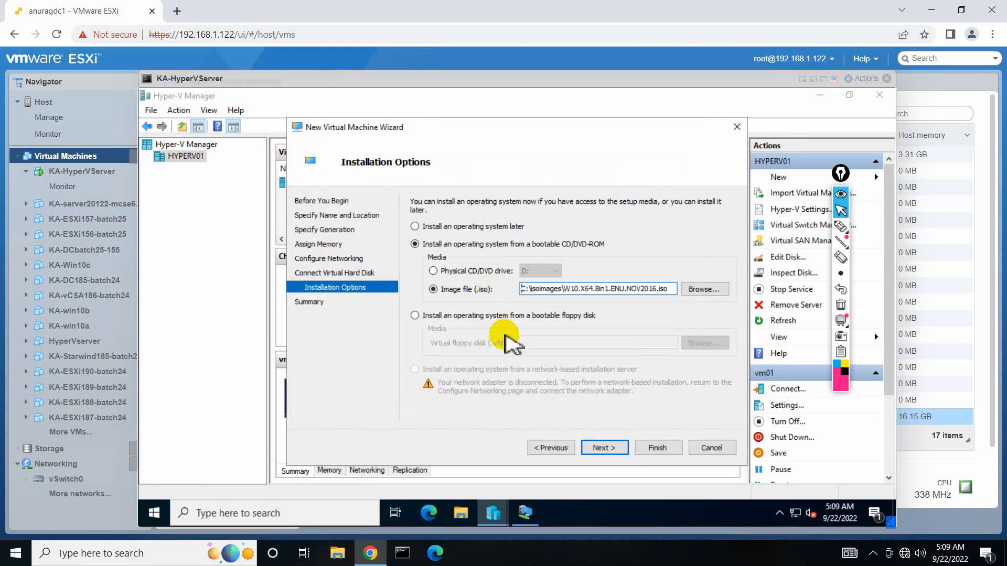
pyautogui.click(601, 449)
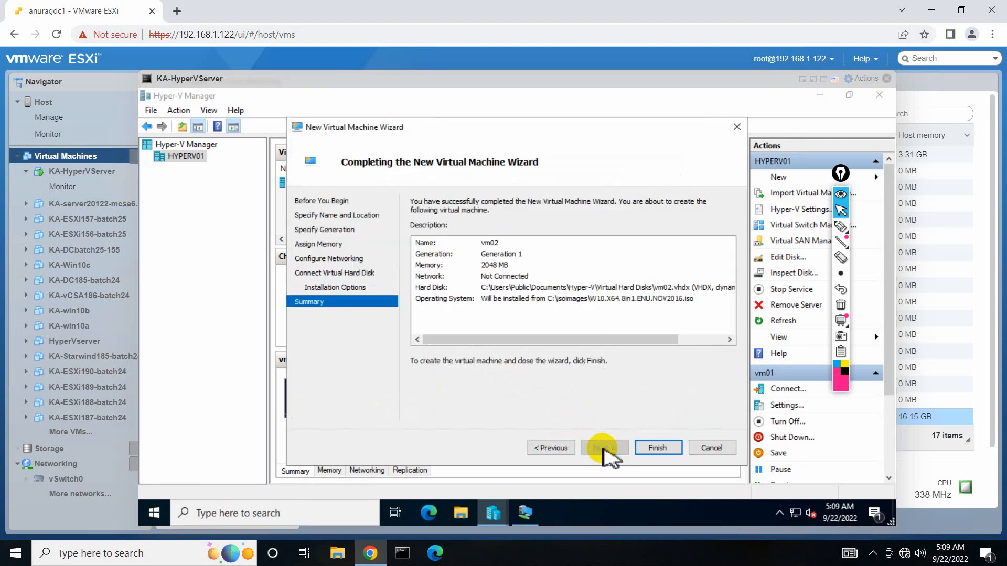
pyautogui.click(648, 446)
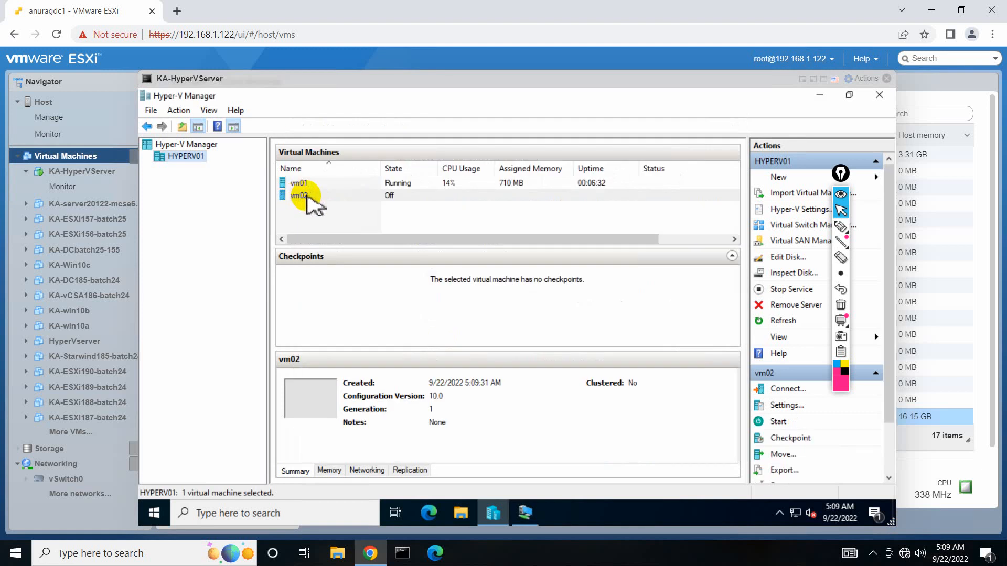
# Connect to vm02 and power it on until Windows Setup shows the language screen.
pyautogui.rightClick(308, 197)
pyautogui.click(353, 205)
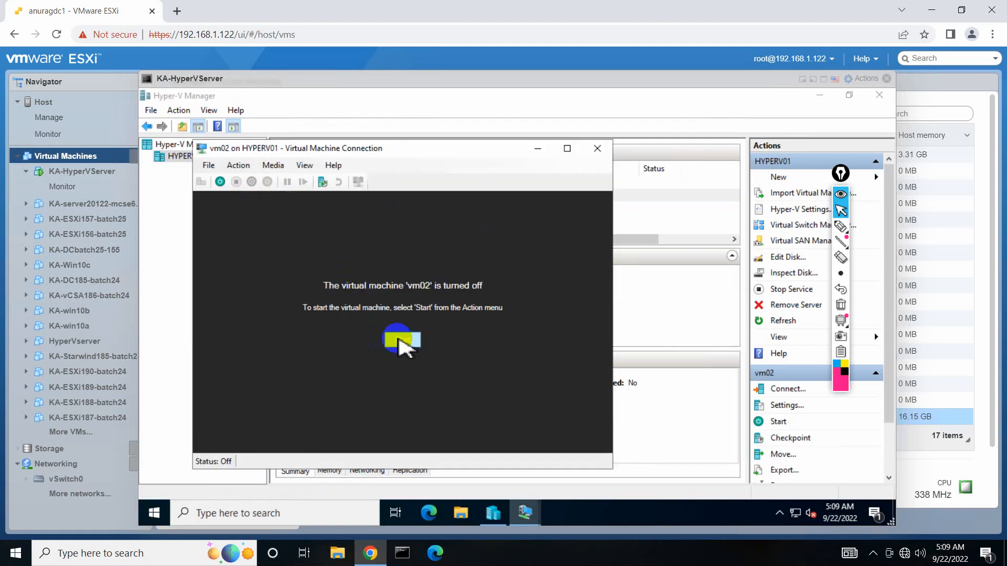
pyautogui.click(400, 343)
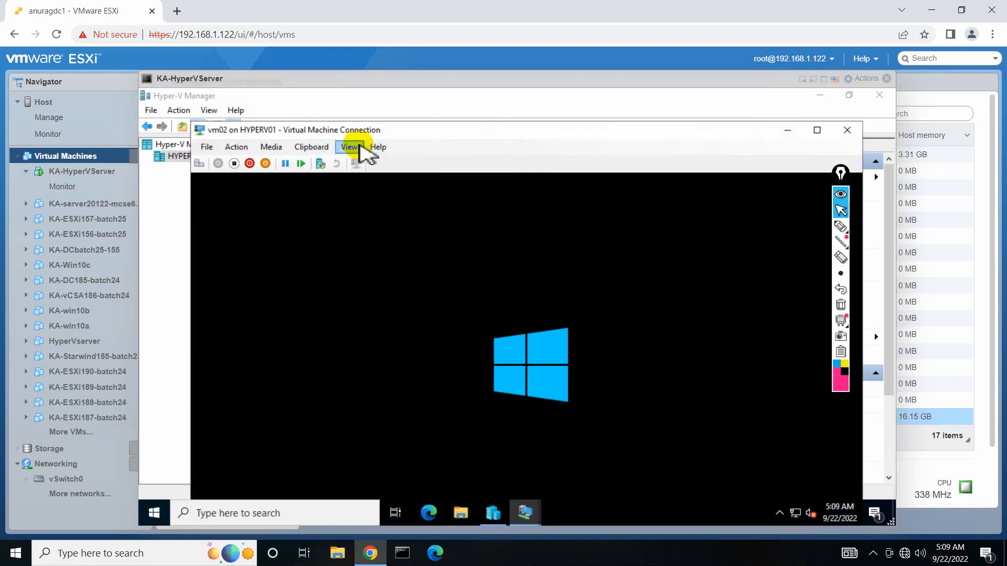
pyautogui.click(360, 147)
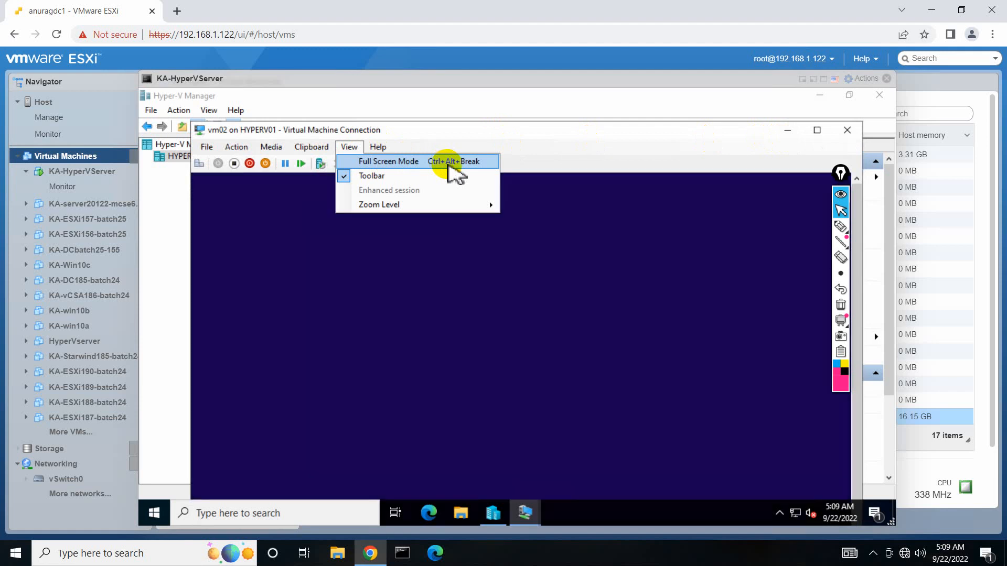
pyautogui.click(556, 219)
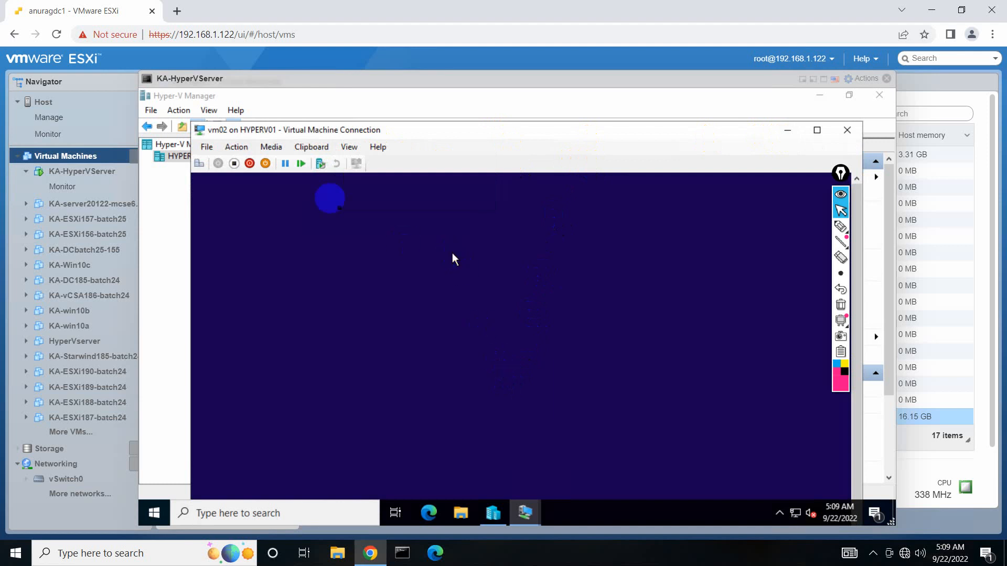
pyautogui.click(349, 147)
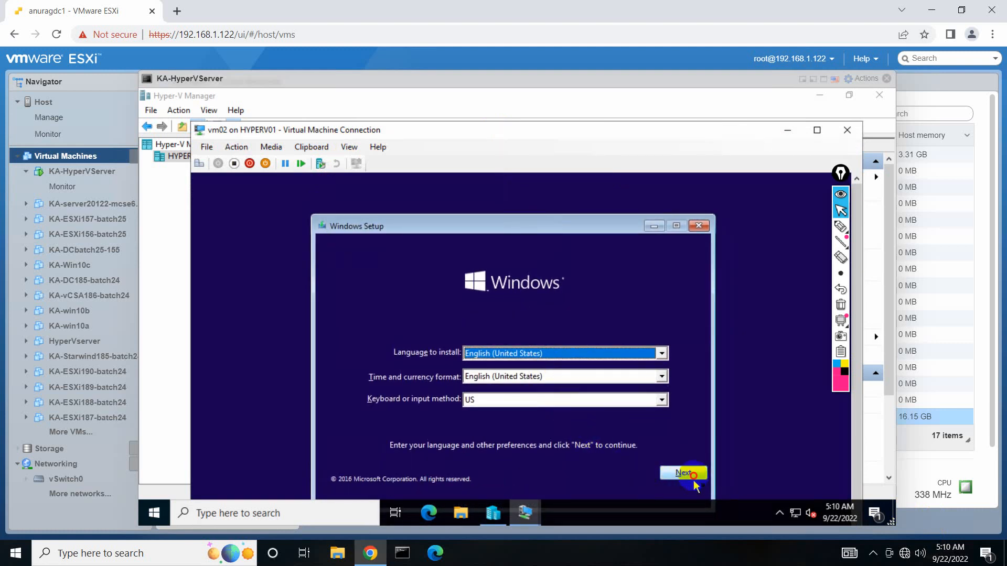
# Keep the English (United States) defaults and choose the Windows 10 Pro Pre-Activated edition.
pyautogui.click(692, 475)
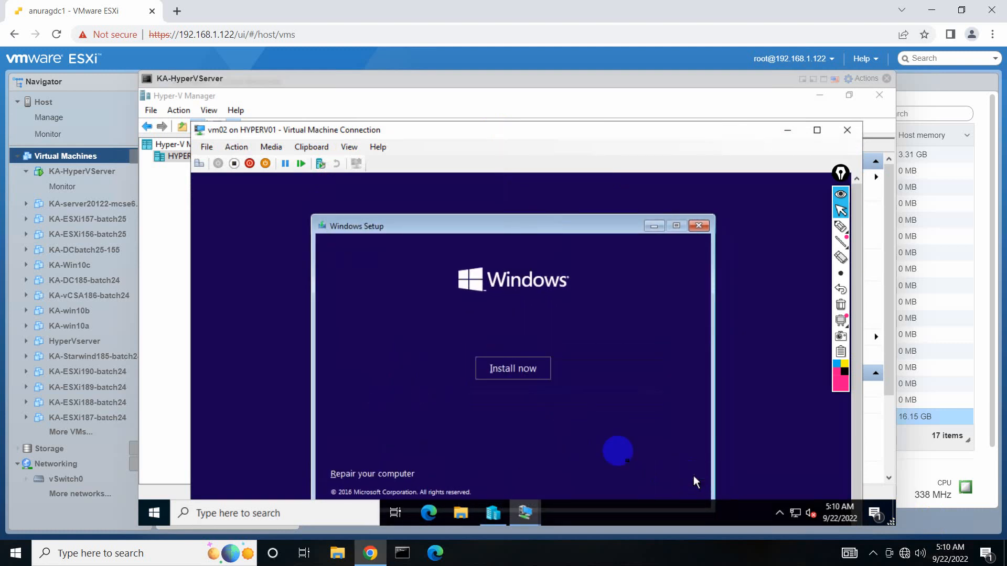
pyautogui.click(531, 373)
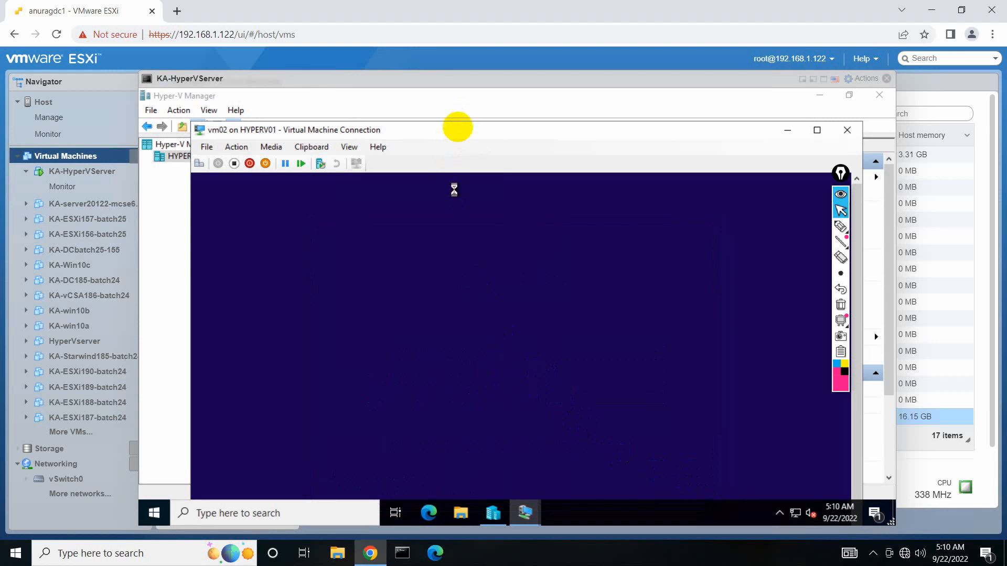
pyautogui.moveTo(460, 129); pyautogui.dragTo(458, 111)
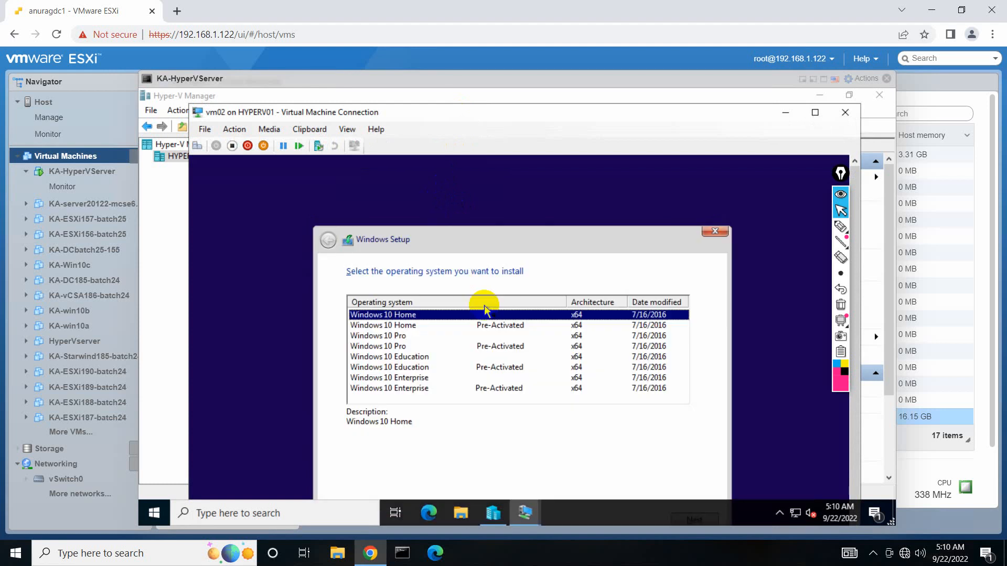
pyautogui.click(422, 348)
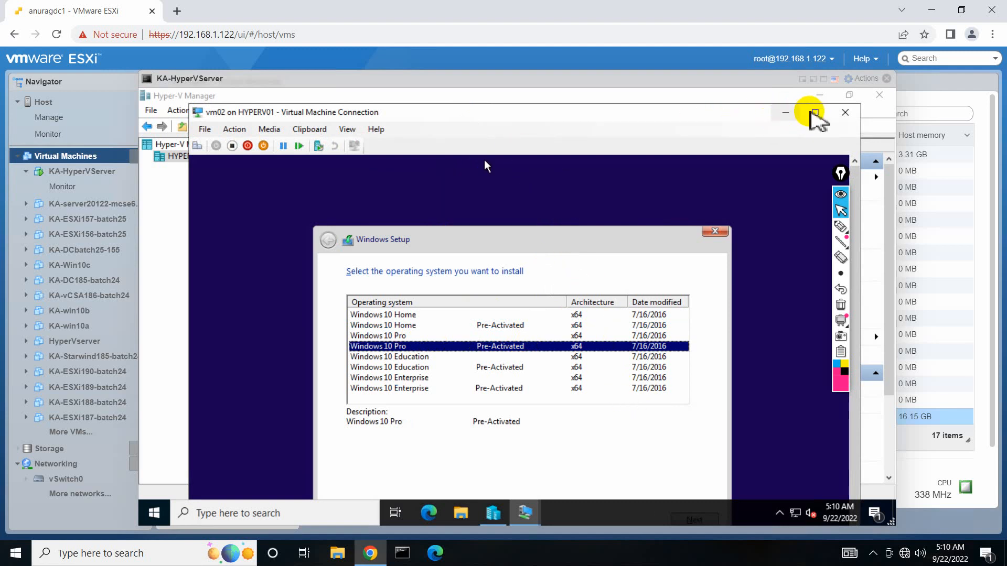
pyautogui.click(808, 113)
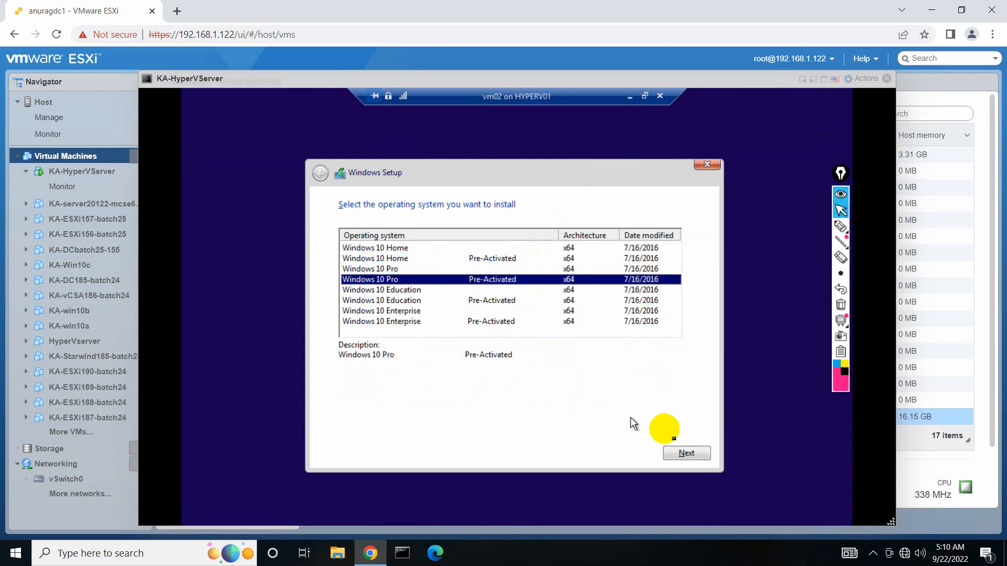
pyautogui.click(676, 455)
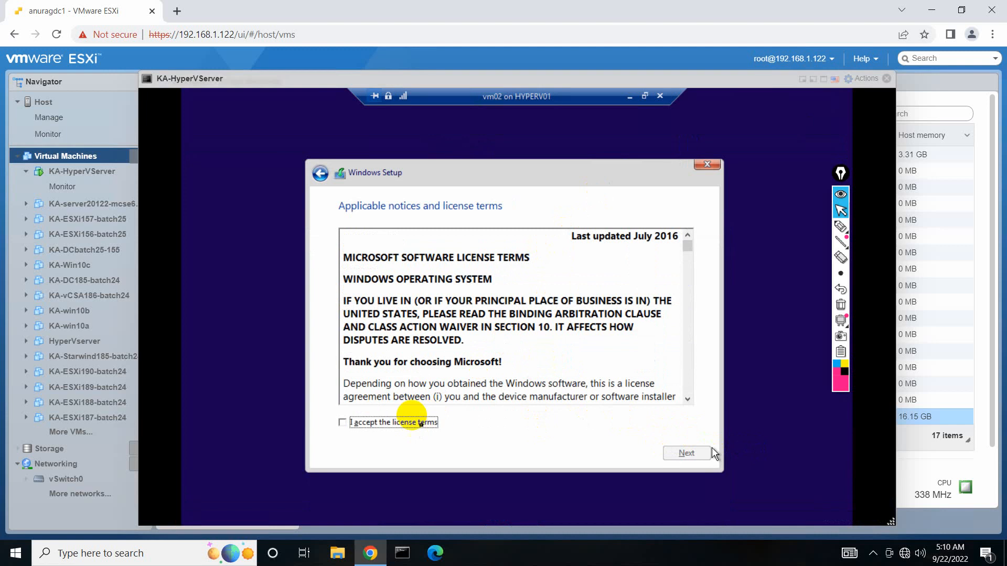
# Accept the license and begin a custom install on Drive 0's 30 GB unallocated space.
pyautogui.click(401, 426)
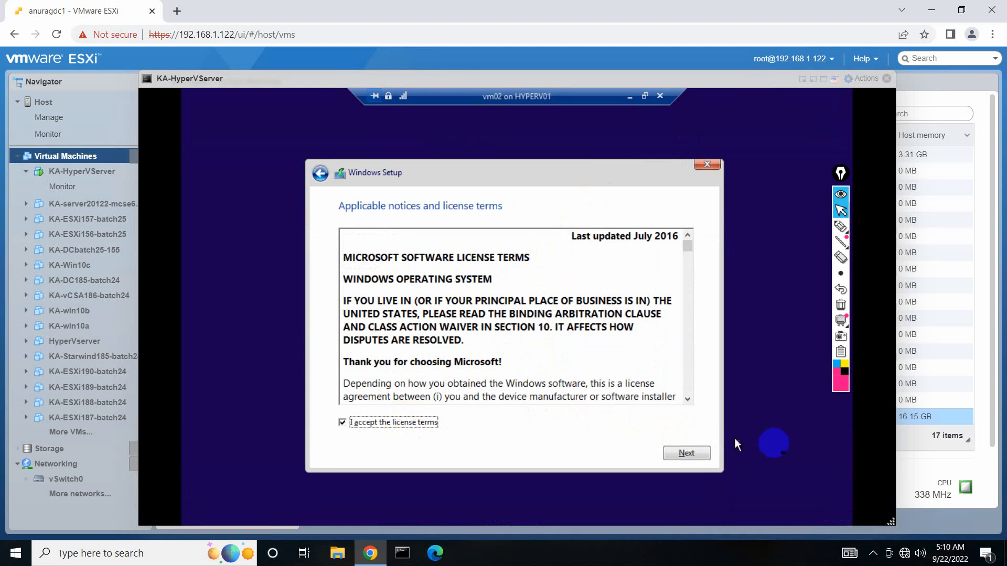
pyautogui.click(708, 452)
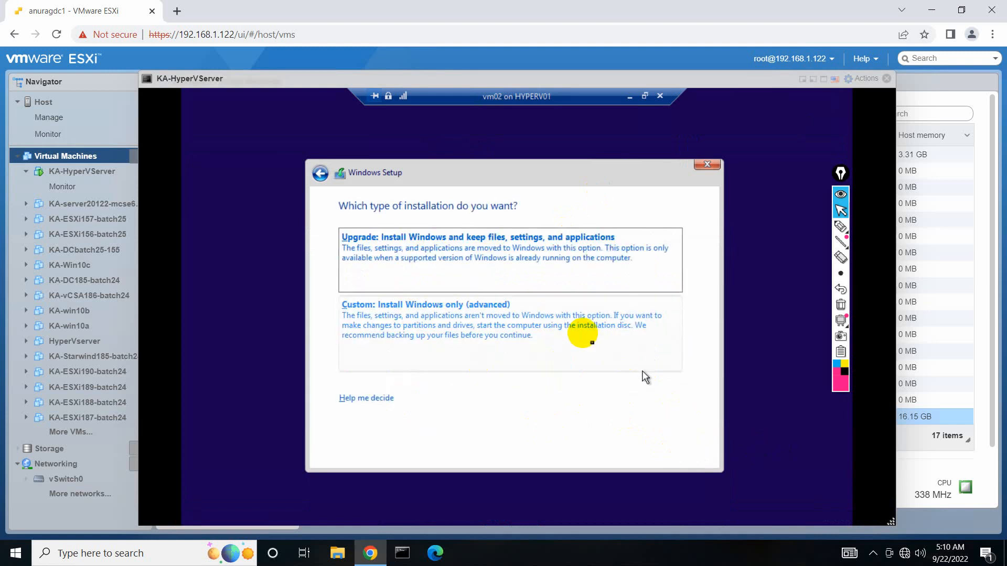
pyautogui.click(589, 331)
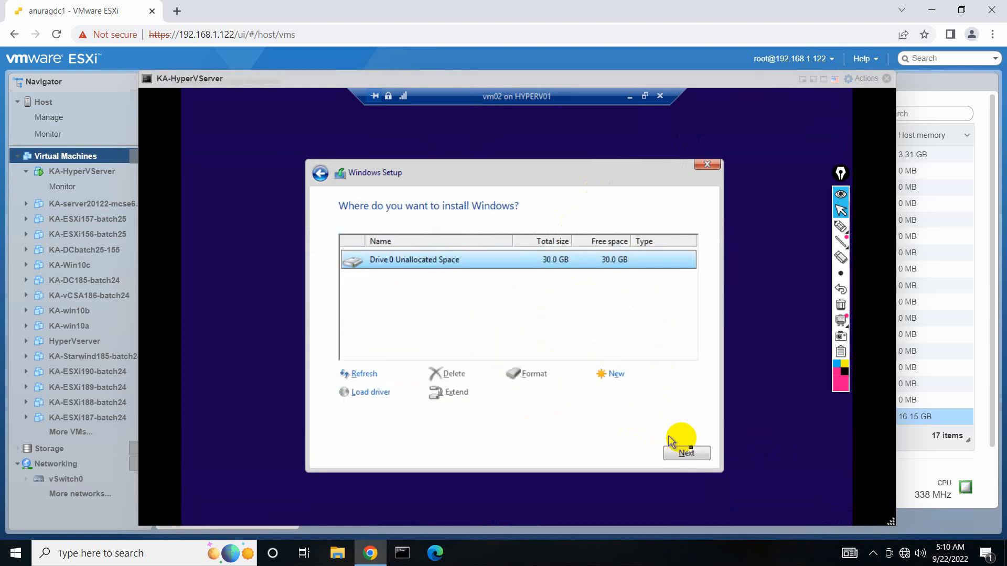
pyautogui.click(689, 454)
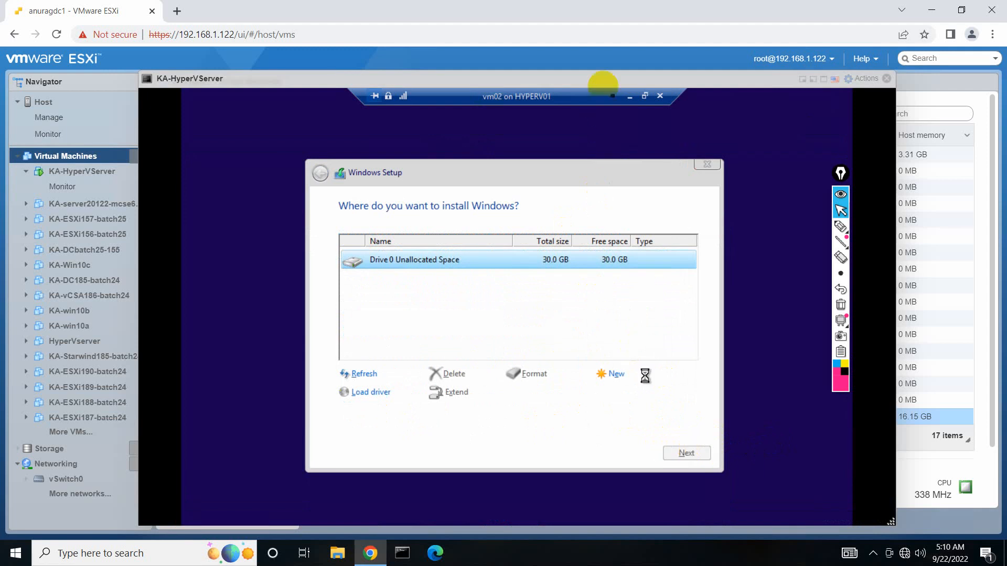
pyautogui.click(629, 96)
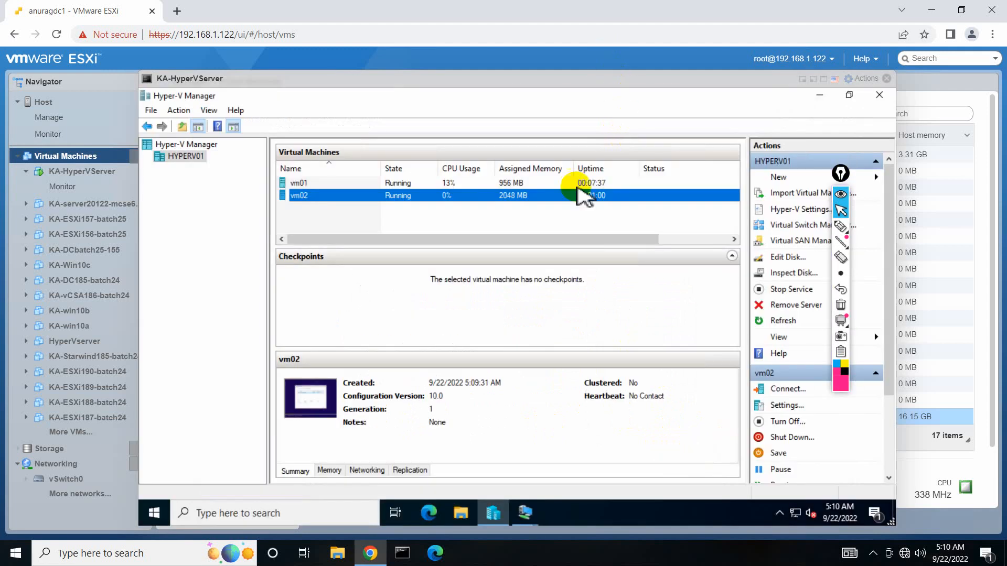
# Check the vm01 and vm02 install progress from the taskbar, then open Task Manager.
pyautogui.click(525, 513)
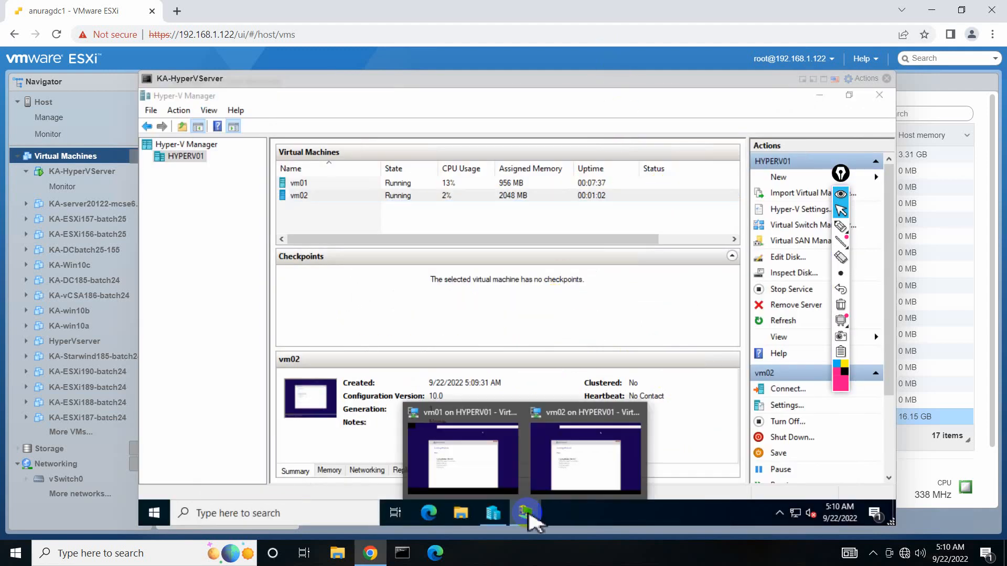
pyautogui.click(470, 468)
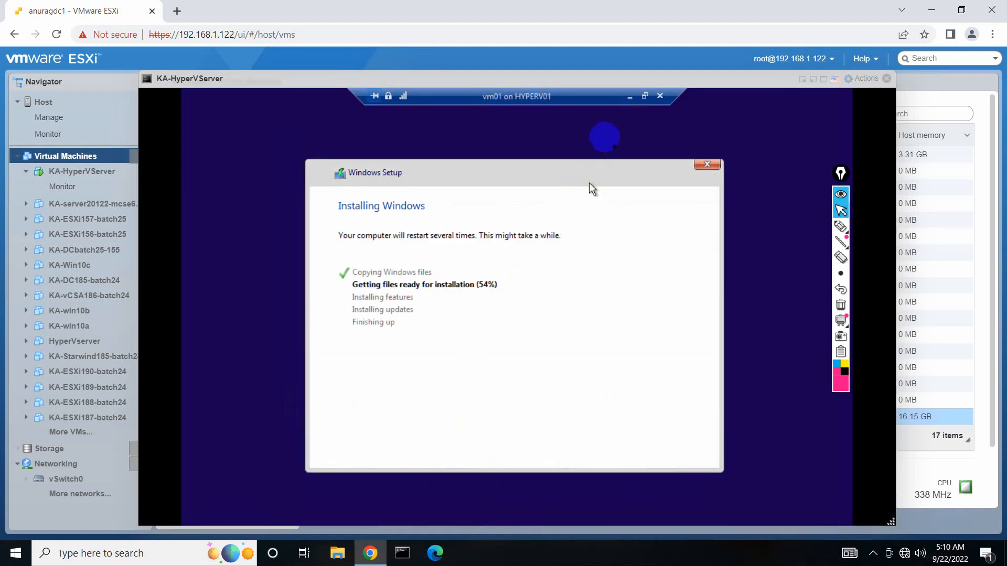
pyautogui.click(629, 97)
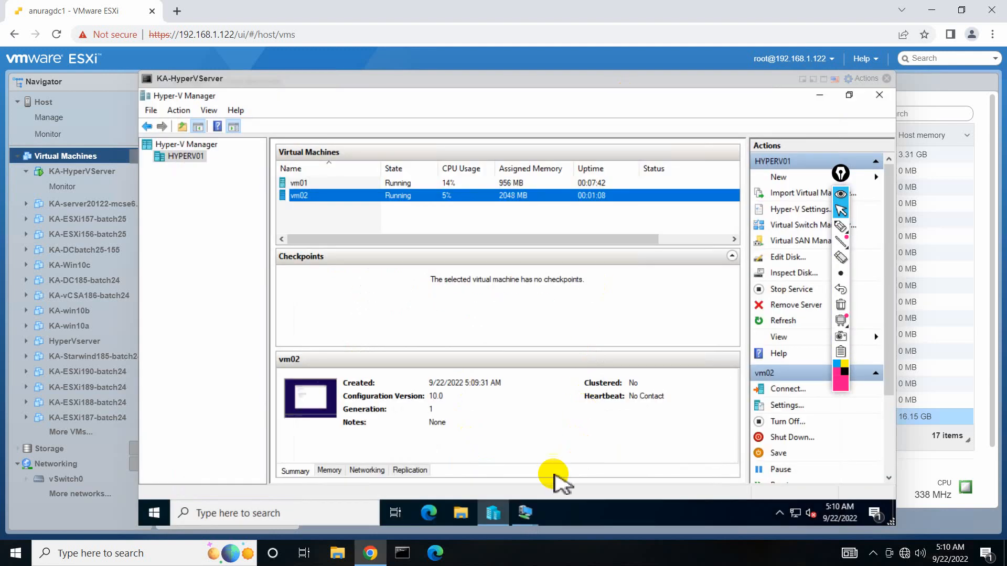
pyautogui.moveTo(535, 524)
pyautogui.click(588, 460)
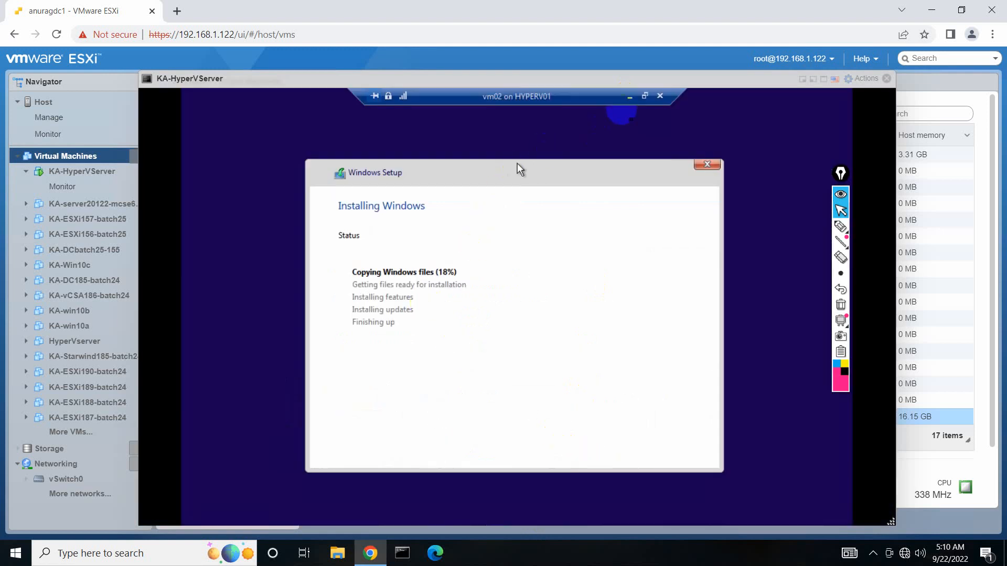
pyautogui.click(631, 96)
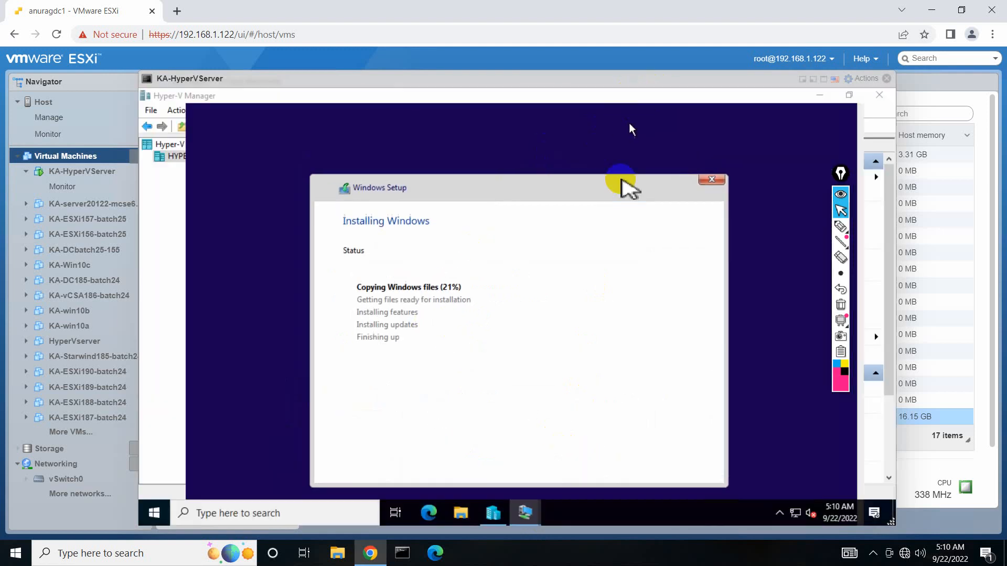
pyautogui.rightClick(638, 520)
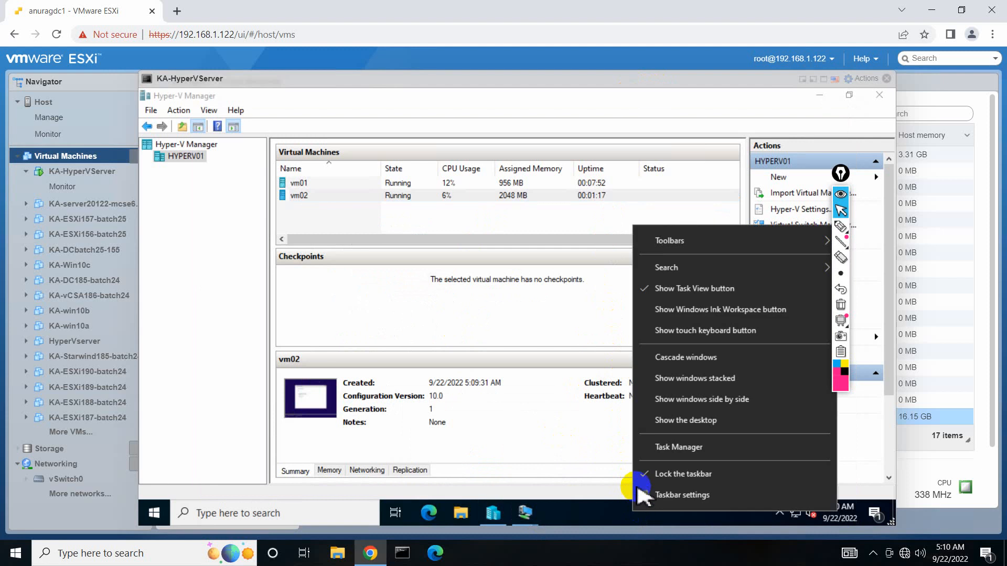
pyautogui.click(659, 449)
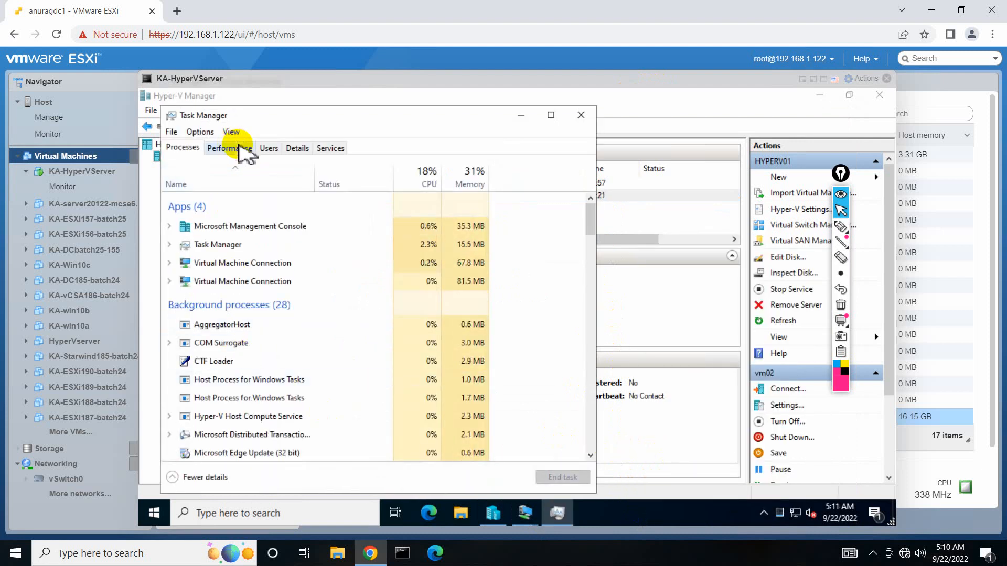
# Check the host's memory use (5.0 of 16.0 GB) in Task Manager, then close it.
pyautogui.click(230, 147)
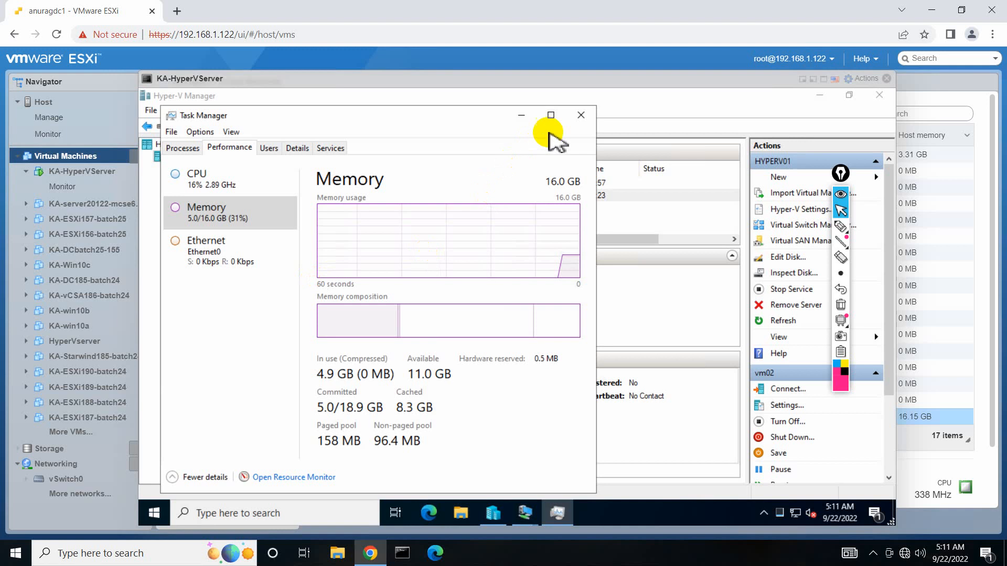
pyautogui.click(580, 115)
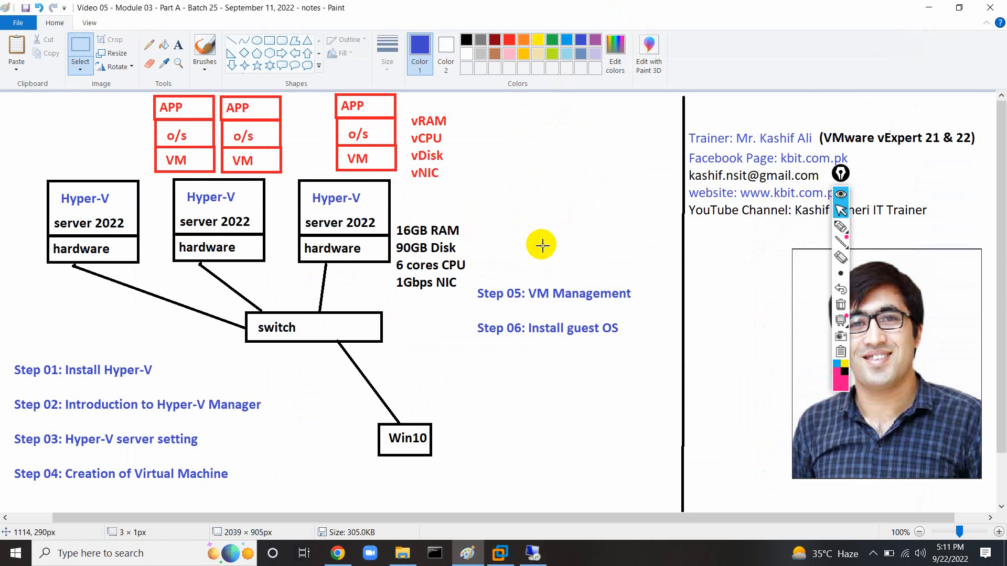
# Add a green text list: AD, DNS, Web Server, FTP, Email Server, DB, File Server, Backup Server.
pyautogui.click(178, 45)
pyautogui.click(513, 98)
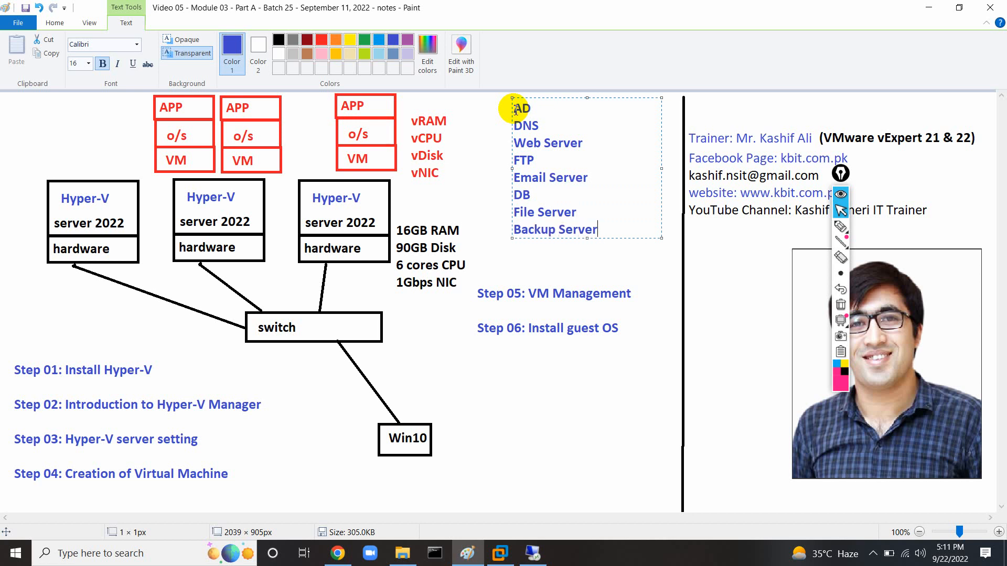
pyautogui.keyDown('shift'); pyautogui.click(516, 109); pyautogui.keyUp('shift')
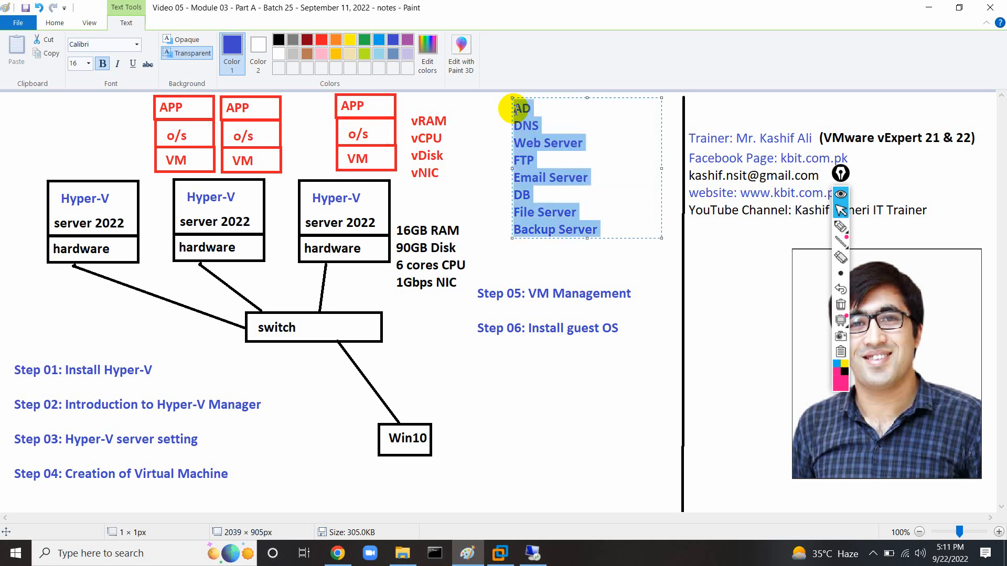
pyautogui.click(365, 41)
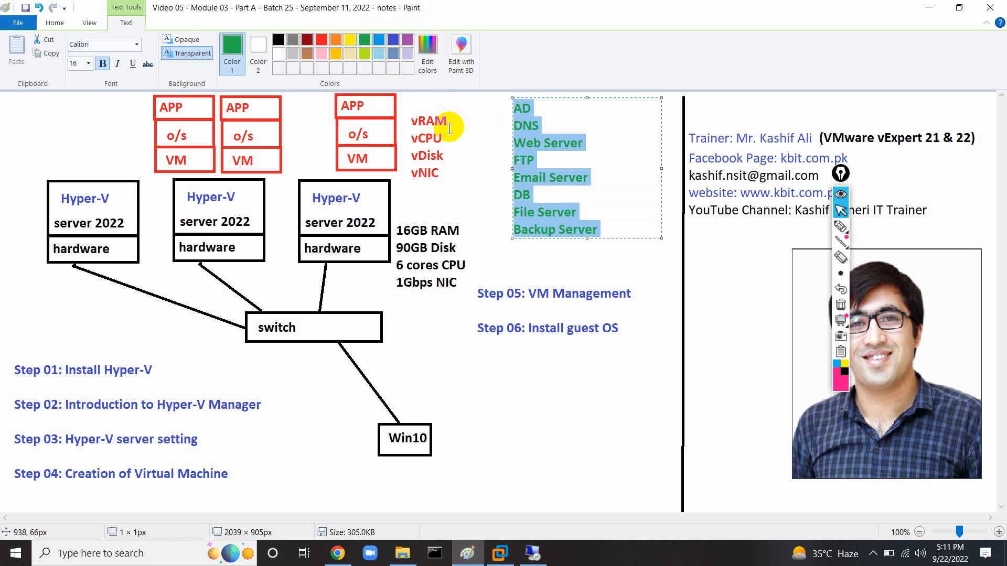
pyautogui.click(461, 146)
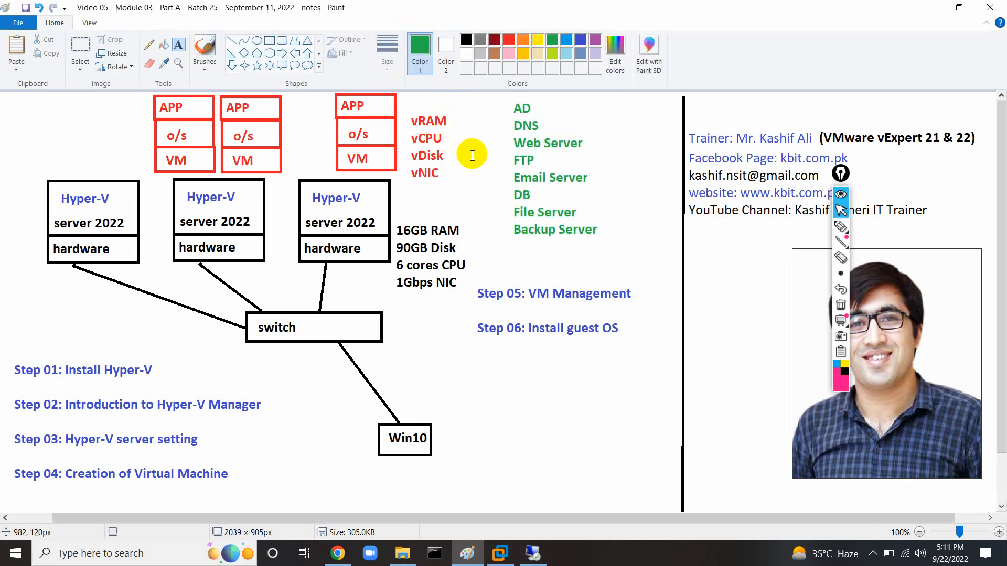
pyautogui.click(841, 225)
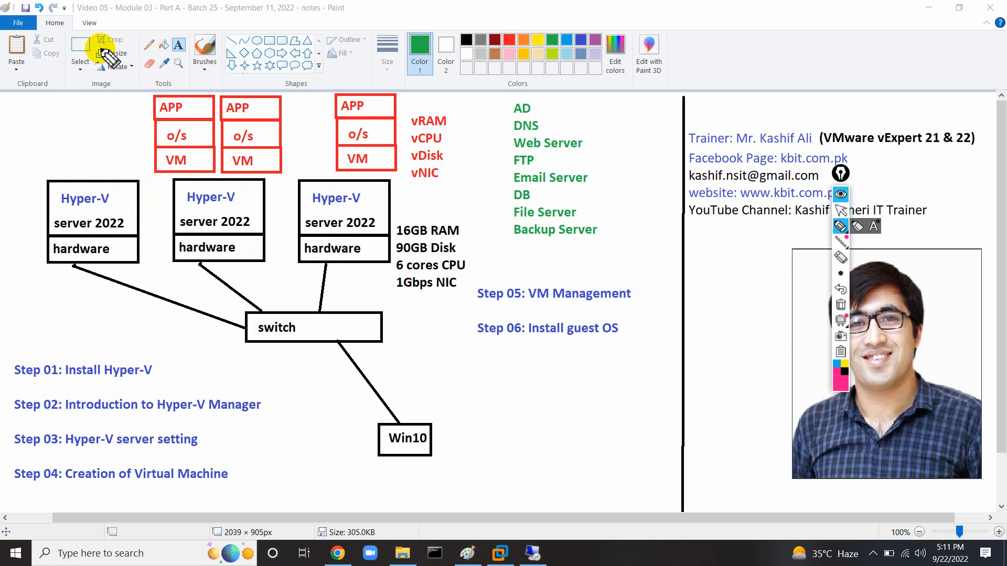
# Copy the first APP/o/s/VM stack twice and place both copies above the first Hyper-V host.
pyautogui.click(841, 210)
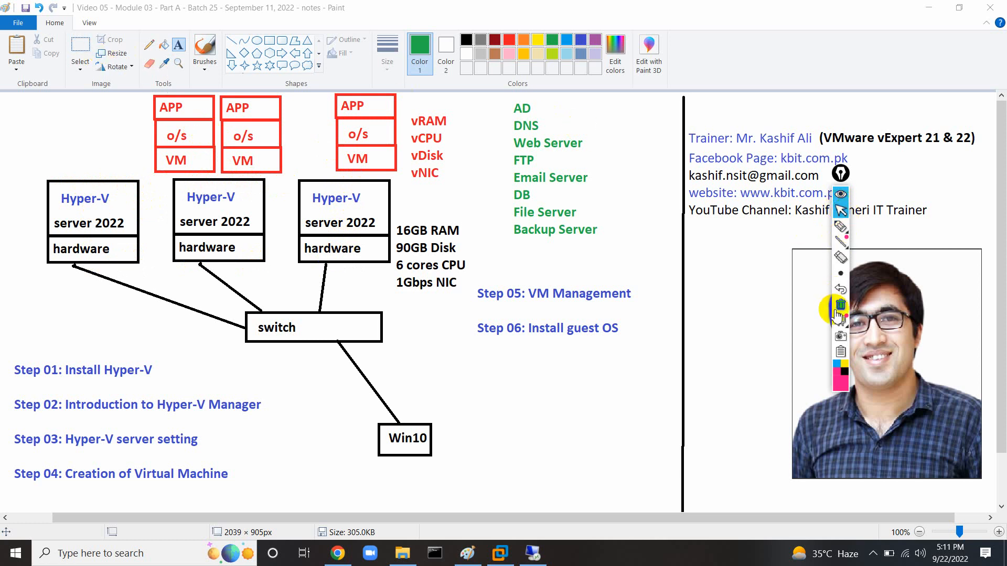
pyautogui.click(83, 45)
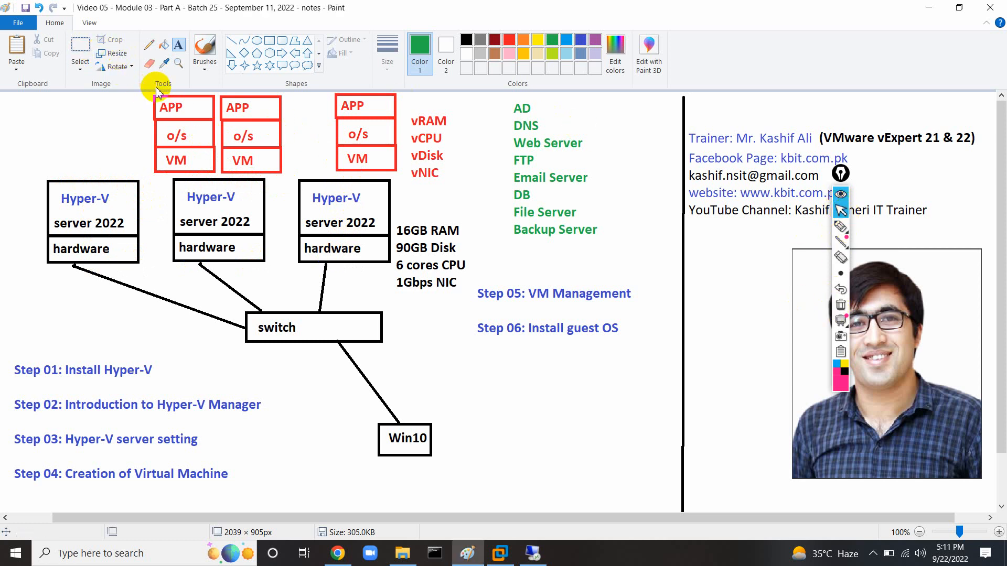
pyautogui.click(81, 49)
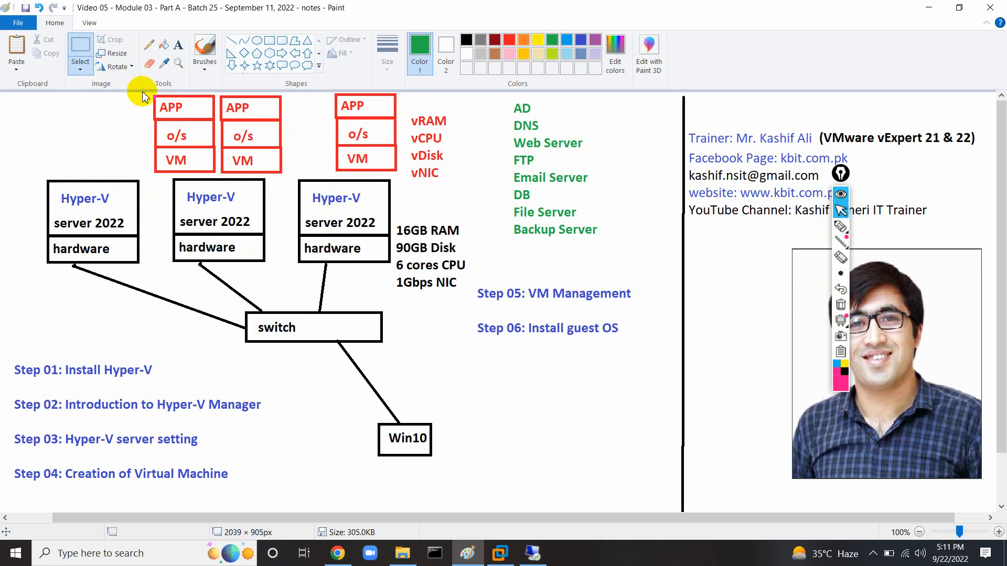
pyautogui.moveTo(152, 93); pyautogui.dragTo(219, 175)
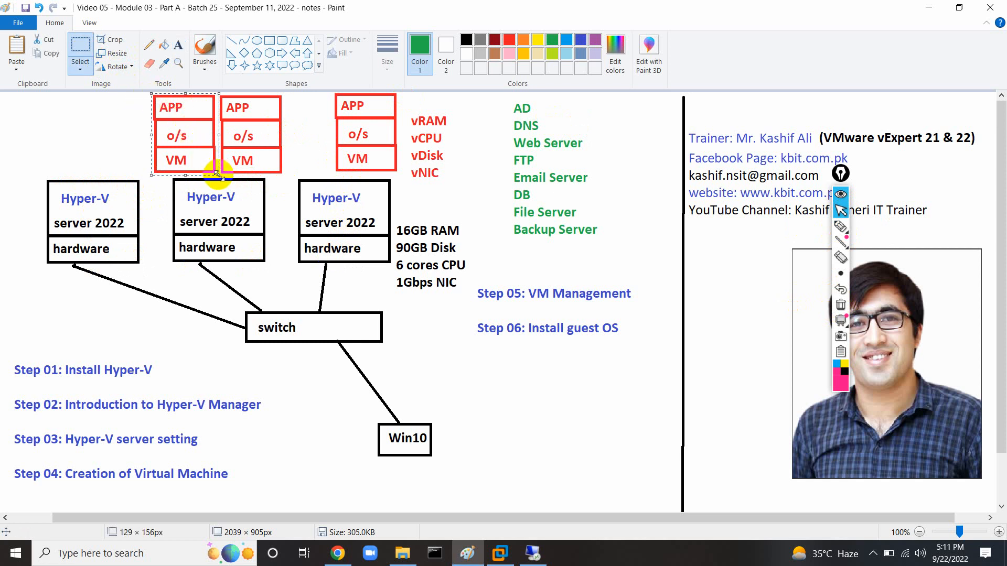
pyautogui.hotkey('ctrl', 'c')
pyautogui.hotkey('ctrl', 'v')
pyautogui.moveTo(48, 120); pyautogui.dragTo(92, 121)
pyautogui.hotkey('ctrl', 'v')
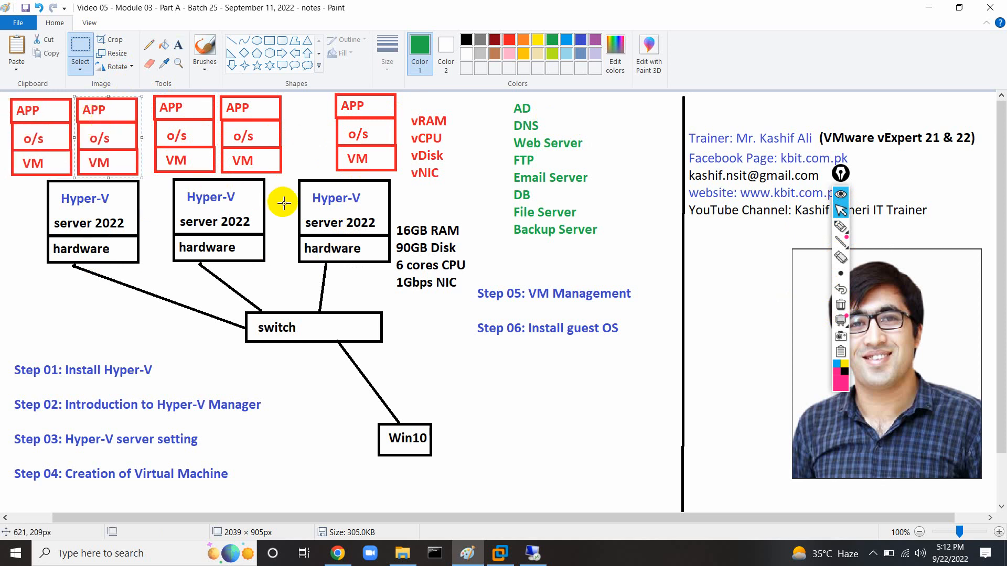
pyautogui.click(294, 160)
pyautogui.click(841, 226)
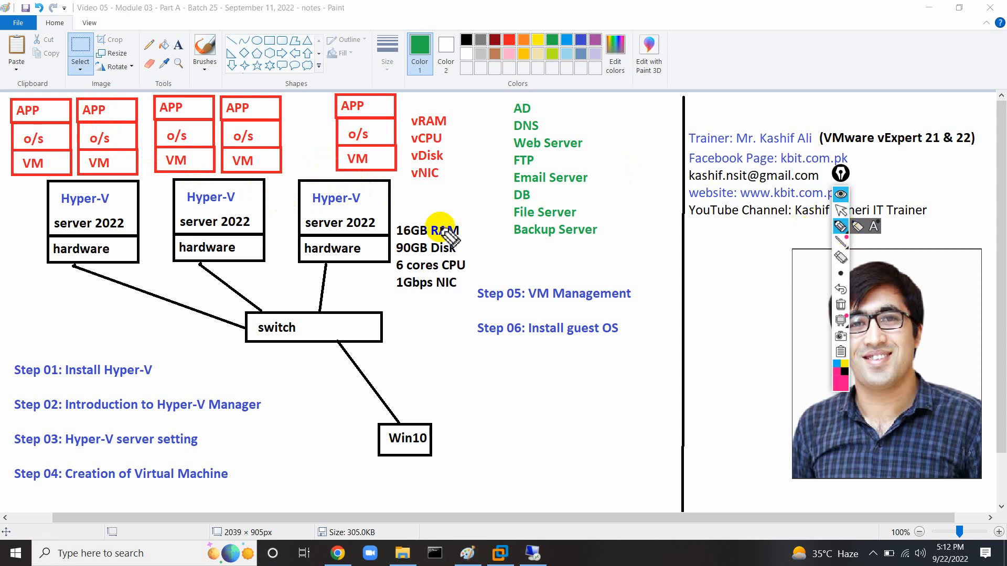
pyautogui.moveTo(313, 206); pyautogui.dragTo(361, 206)
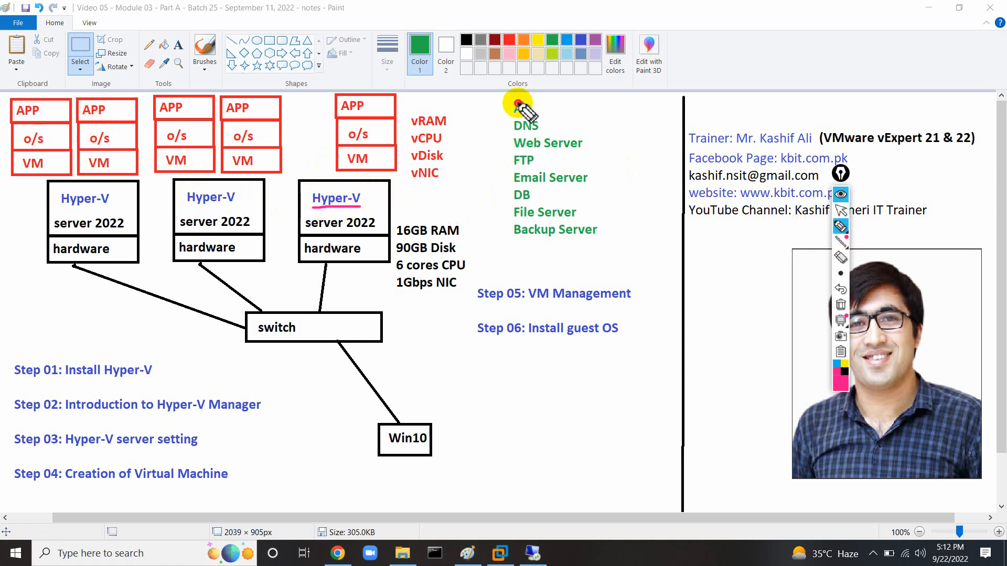
pyautogui.moveTo(519, 104); pyautogui.dragTo(524, 107)
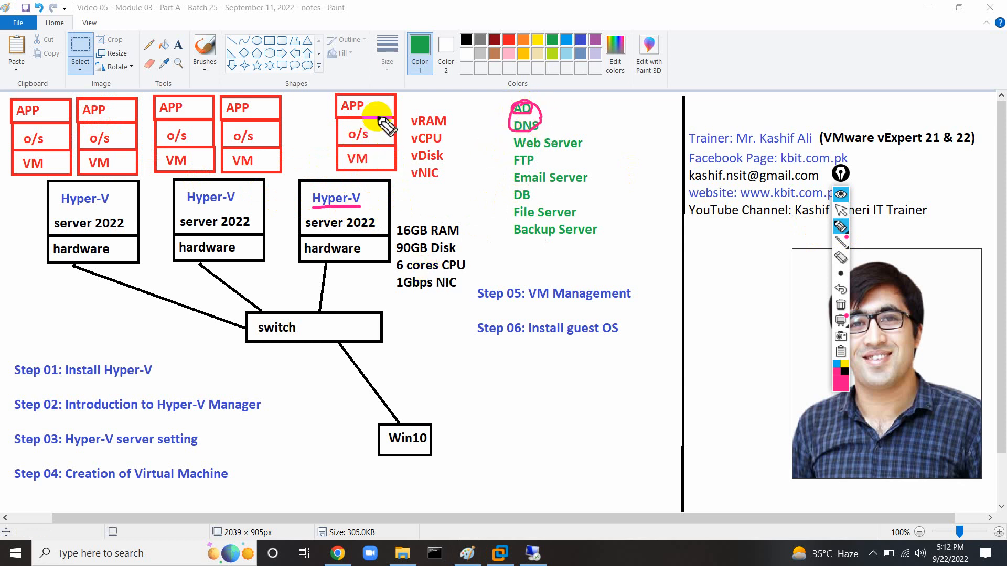
pyautogui.moveTo(382, 84)
pyautogui.mouseDown()
pyautogui.moveTo(314, 125)
pyautogui.moveTo(413, 177)
pyautogui.moveTo(403, 93)
pyautogui.mouseUp()
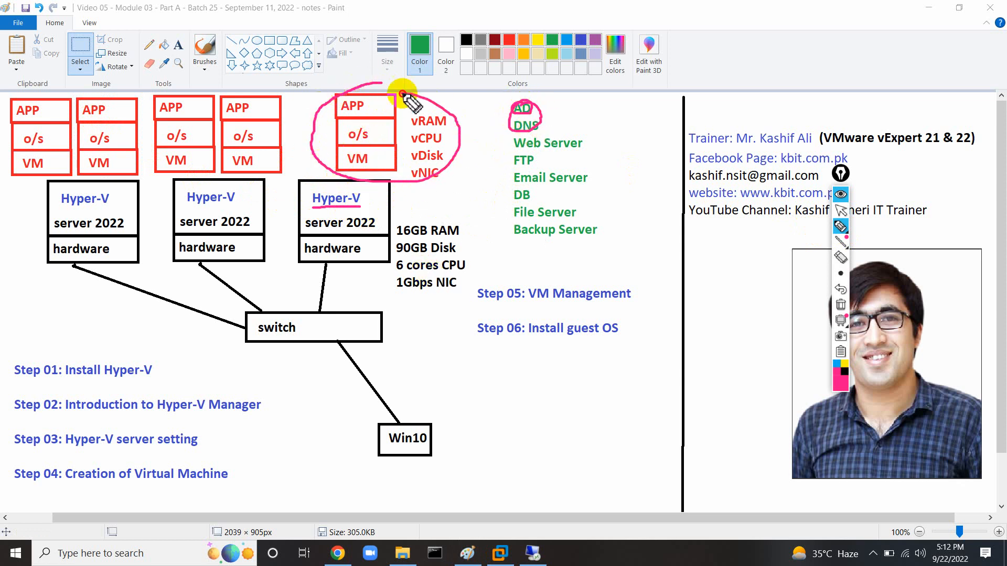
pyautogui.moveTo(276, 84)
pyautogui.mouseDown()
pyautogui.moveTo(225, 94)
pyautogui.moveTo(255, 187)
pyautogui.moveTo(276, 94)
pyautogui.mouseUp()
pyautogui.moveTo(186, 79)
pyautogui.mouseDown()
pyautogui.moveTo(165, 86)
pyautogui.moveTo(194, 168)
pyautogui.moveTo(188, 80)
pyautogui.mouseUp()
pyautogui.moveTo(122, 90)
pyautogui.mouseDown()
pyautogui.moveTo(92, 95)
pyautogui.moveTo(84, 167)
pyautogui.moveTo(130, 106)
pyautogui.moveTo(105, 88)
pyautogui.moveTo(22, 168)
pyautogui.moveTo(45, 94)
pyautogui.mouseUp()
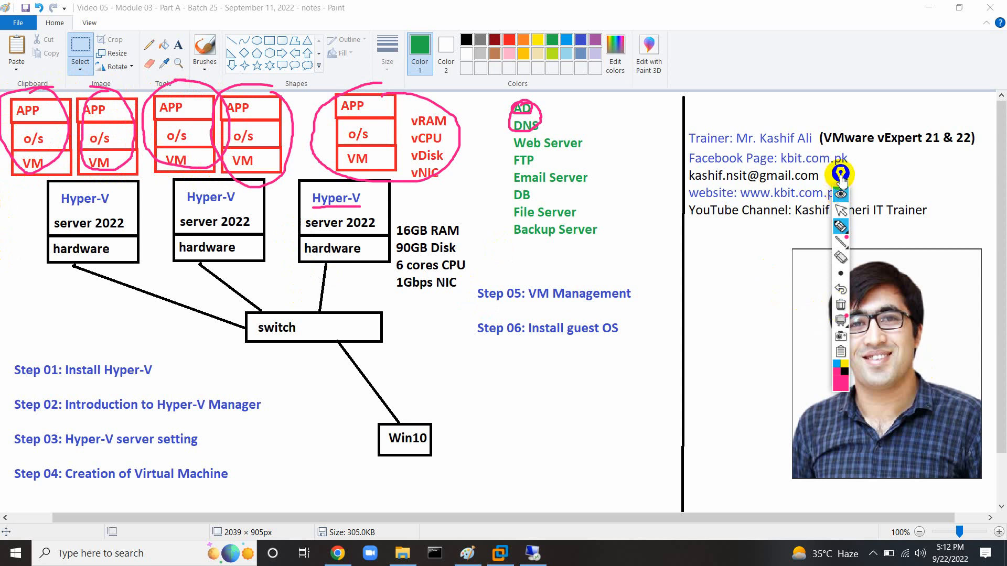
pyautogui.moveTo(841, 178); pyautogui.dragTo(667, 248)
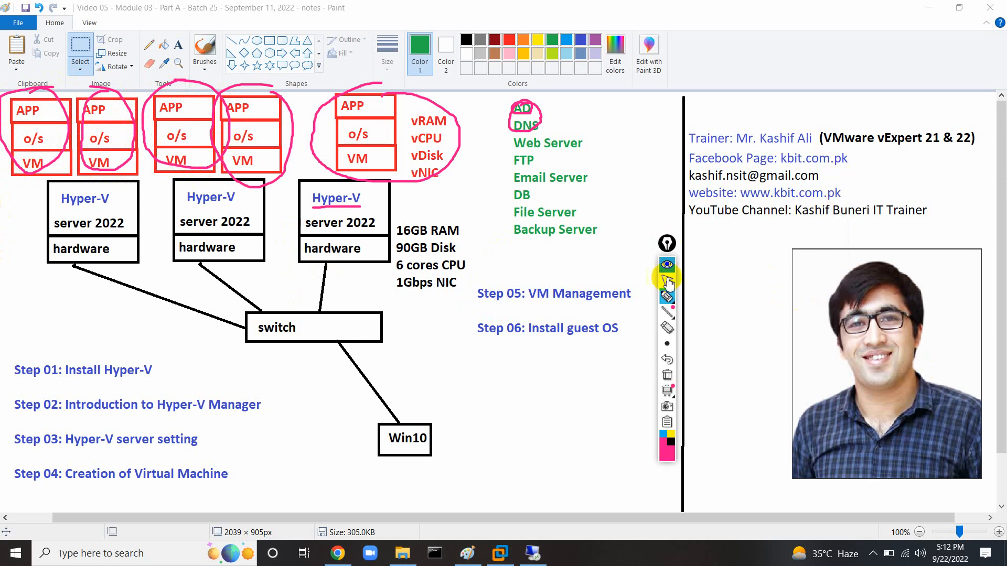
pyautogui.click(662, 435)
pyautogui.moveTo(377, 127)
pyautogui.mouseDown()
pyautogui.moveTo(381, 134)
pyautogui.moveTo(409, 120)
pyautogui.mouseUp()
pyautogui.moveTo(262, 127); pyautogui.dragTo(288, 122)
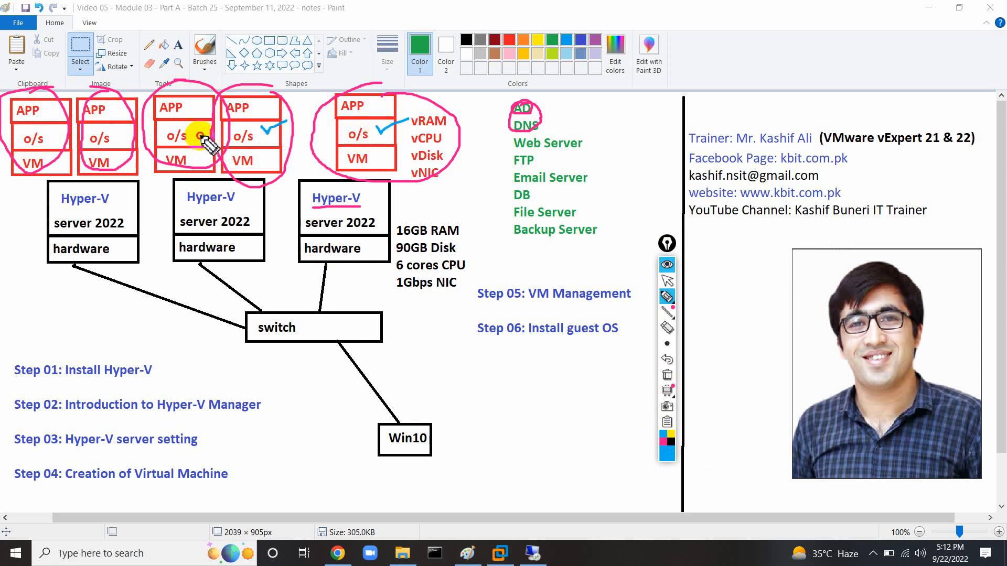
pyautogui.moveTo(201, 136); pyautogui.dragTo(214, 125)
pyautogui.moveTo(118, 131); pyautogui.dragTo(135, 123)
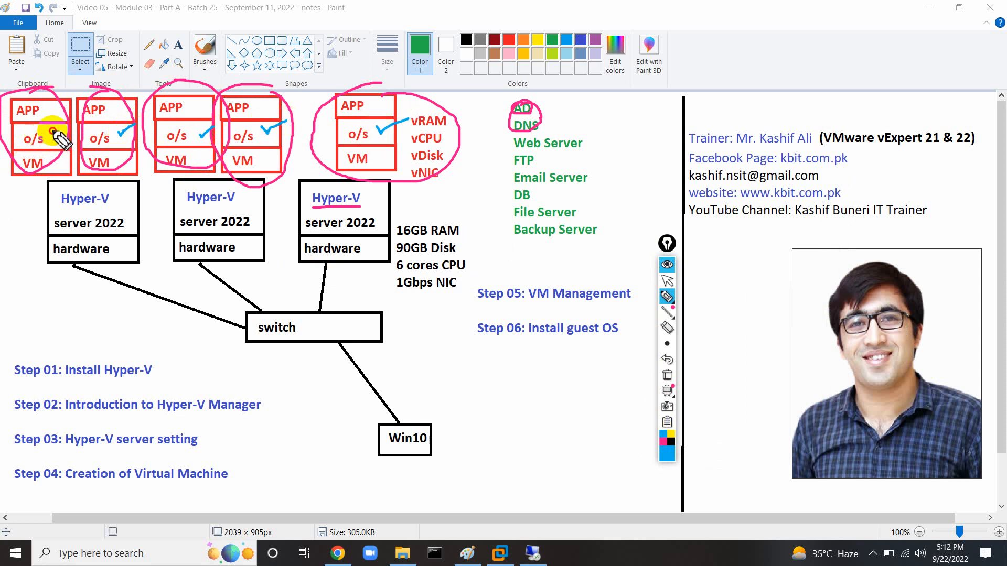
pyautogui.moveTo(56, 135); pyautogui.dragTo(84, 118)
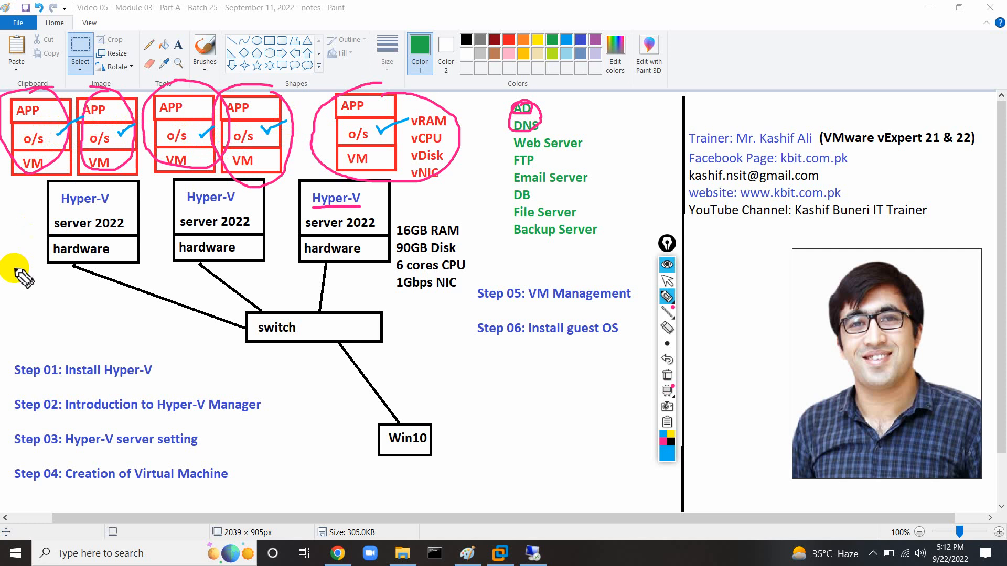
pyautogui.click(667, 375)
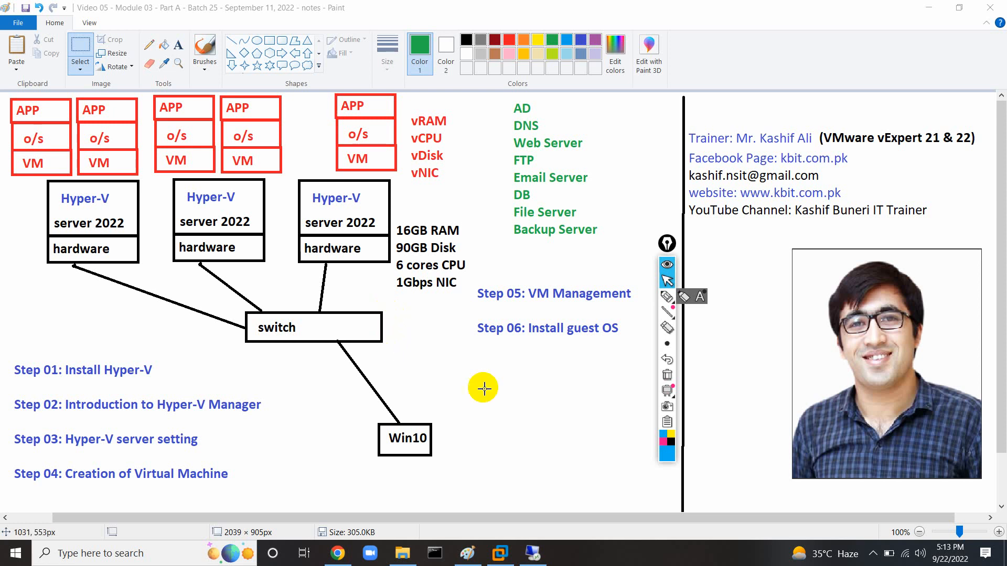
pyautogui.click(667, 296)
pyautogui.moveTo(367, 183)
pyautogui.mouseDown()
pyautogui.moveTo(326, 250)
pyautogui.moveTo(300, 259)
pyautogui.mouseUp()
pyautogui.moveTo(307, 174); pyautogui.dragTo(389, 270)
pyautogui.moveTo(379, 236); pyautogui.dragTo(395, 236)
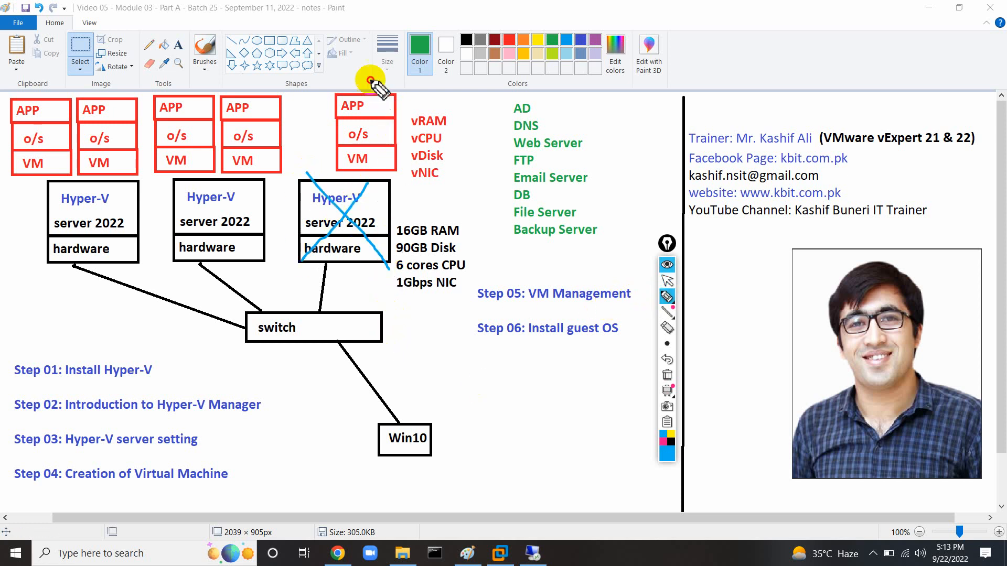
pyautogui.moveTo(370, 80)
pyautogui.mouseDown()
pyautogui.moveTo(315, 157)
pyautogui.moveTo(446, 124)
pyautogui.moveTo(378, 81)
pyautogui.mouseUp()
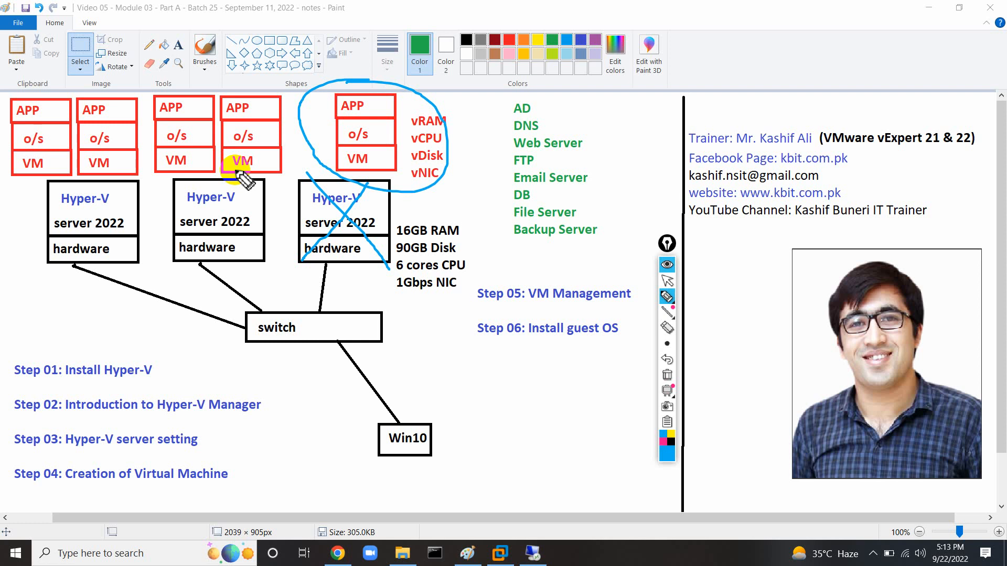
pyautogui.click(668, 375)
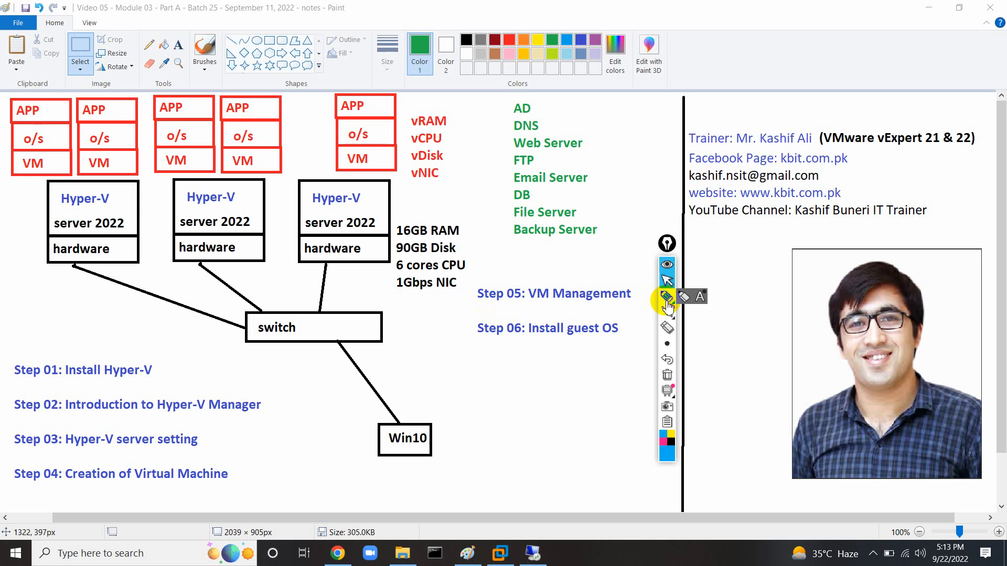
pyautogui.click(667, 281)
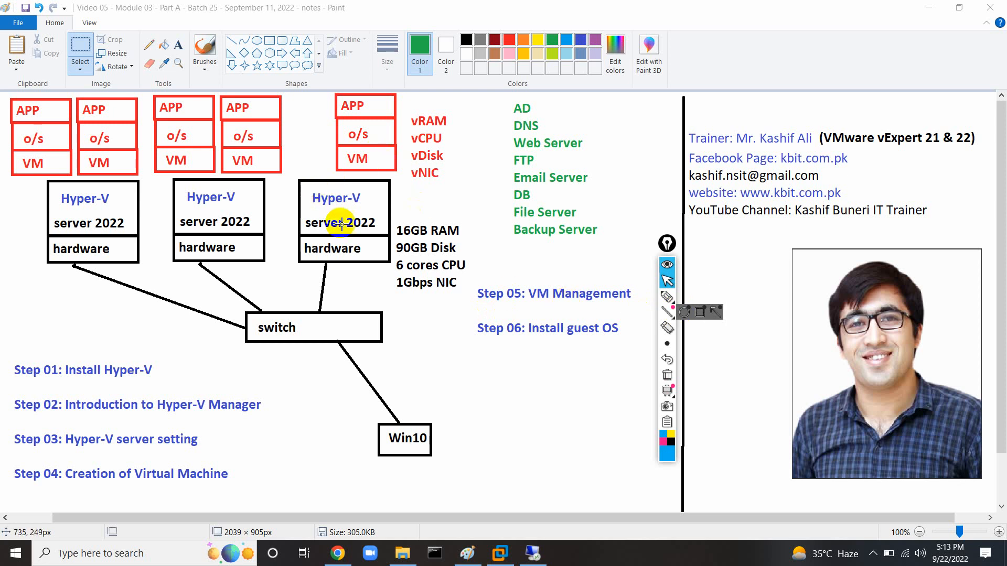
pyautogui.click(667, 294)
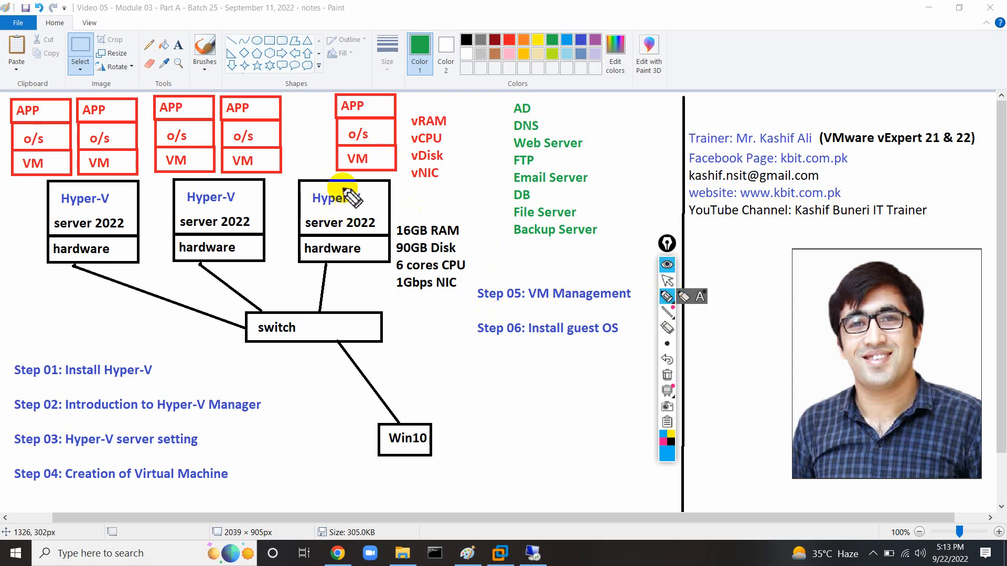
pyautogui.moveTo(340, 181)
pyautogui.mouseDown()
pyautogui.moveTo(311, 213)
pyautogui.moveTo(284, 170)
pyautogui.mouseUp()
pyautogui.moveTo(305, 233); pyautogui.dragTo(411, 236)
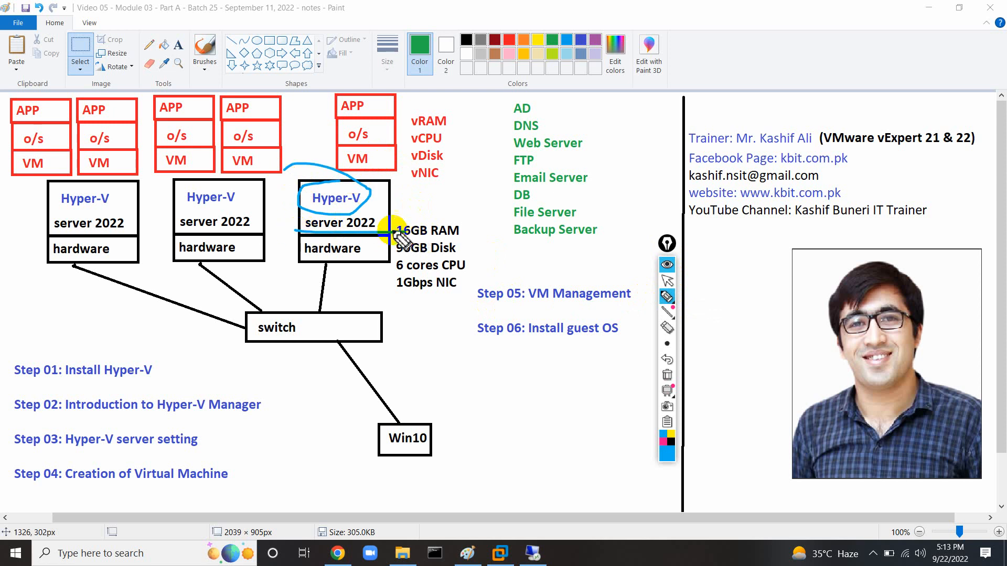
pyautogui.moveTo(286, 188)
pyautogui.mouseDown()
pyautogui.moveTo(384, 220)
pyautogui.moveTo(301, 268)
pyautogui.moveTo(292, 191)
pyautogui.moveTo(347, 188)
pyautogui.mouseUp()
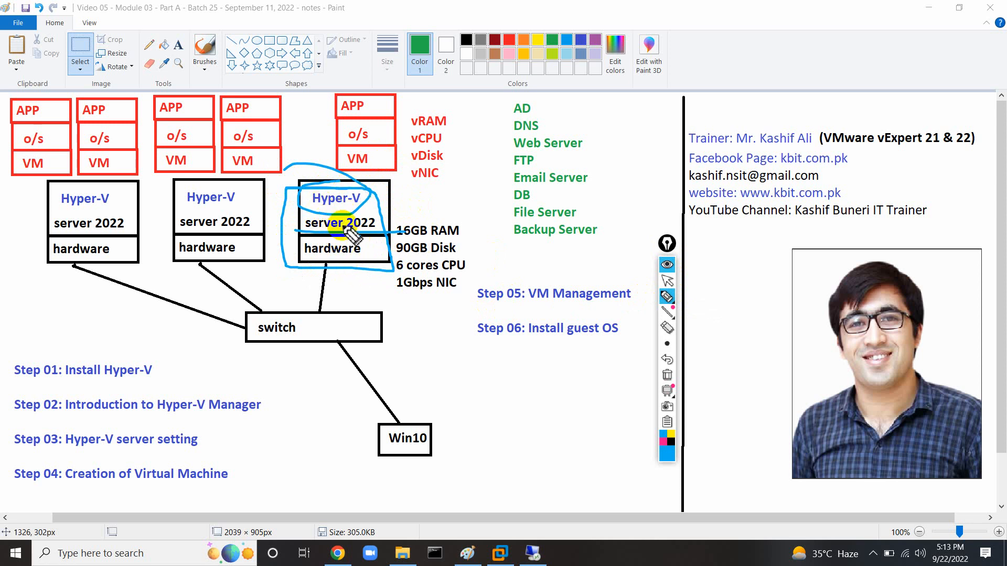
pyautogui.click(666, 373)
pyautogui.click(666, 285)
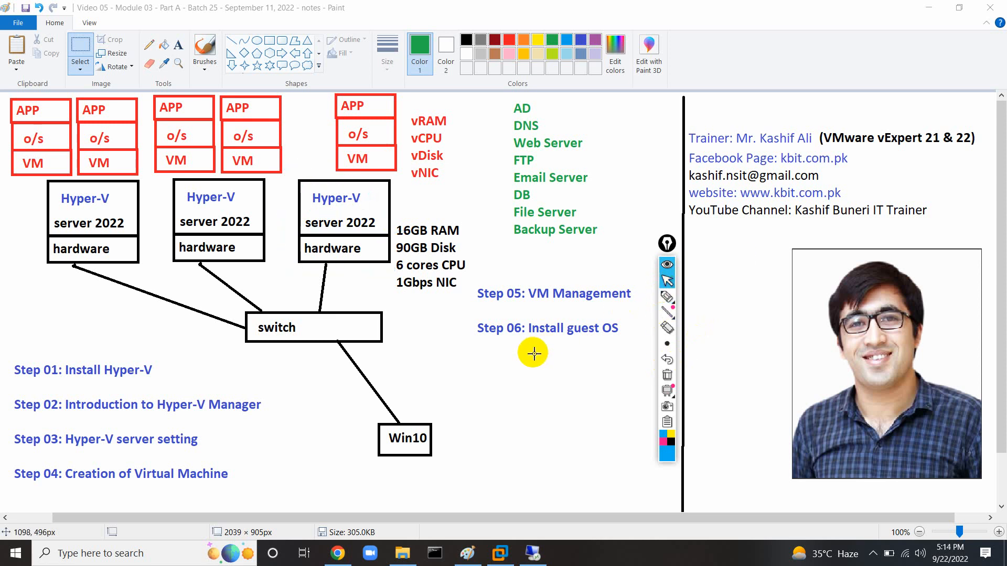
pyautogui.click(532, 554)
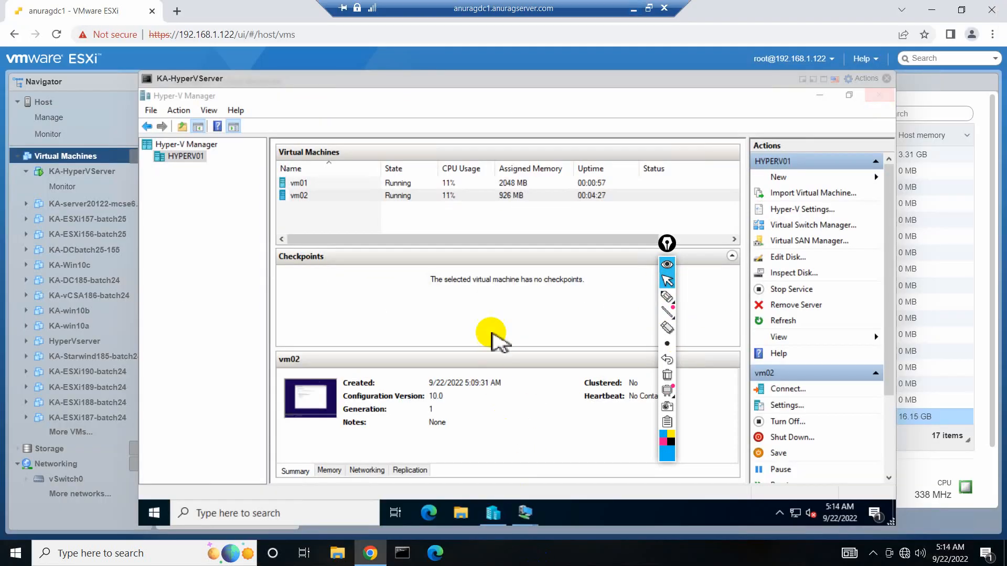
pyautogui.moveTo(525, 512)
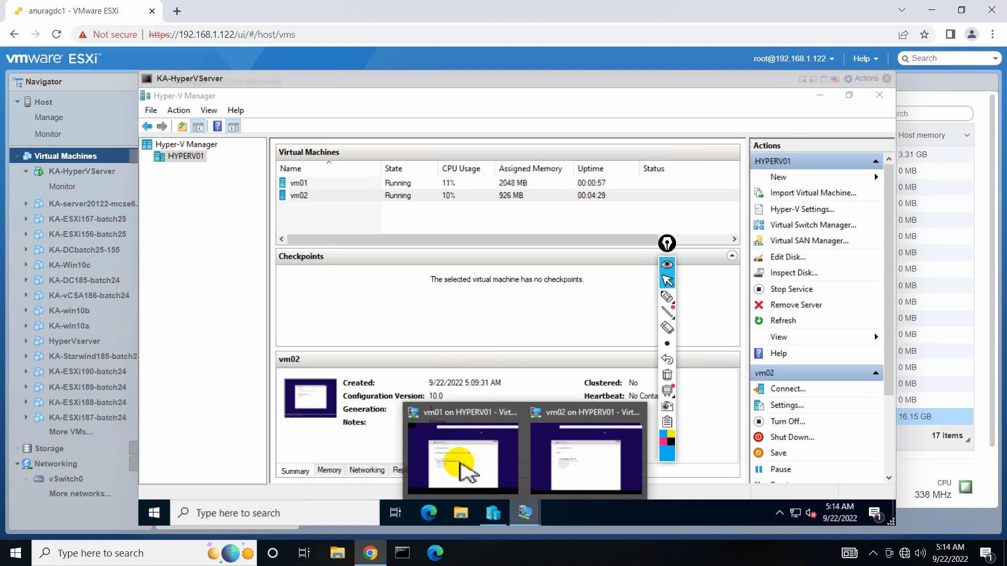
pyautogui.click(461, 461)
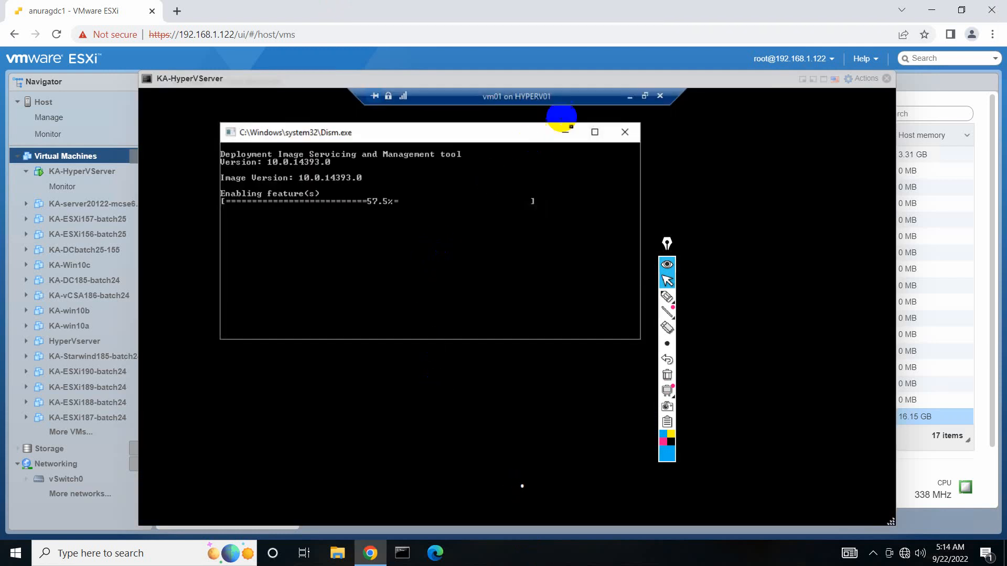
pyautogui.click(630, 97)
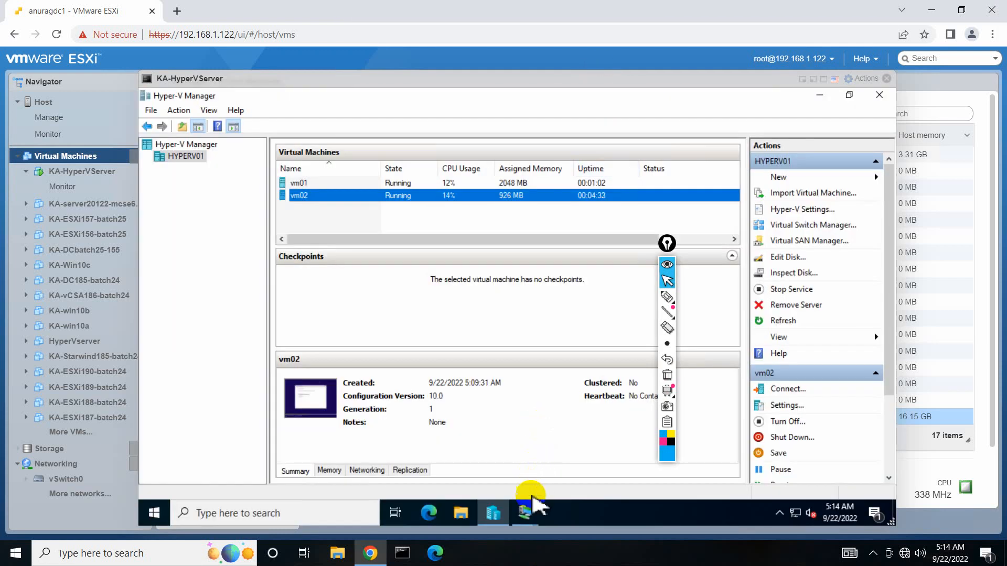
pyautogui.moveTo(527, 508)
pyautogui.click(576, 465)
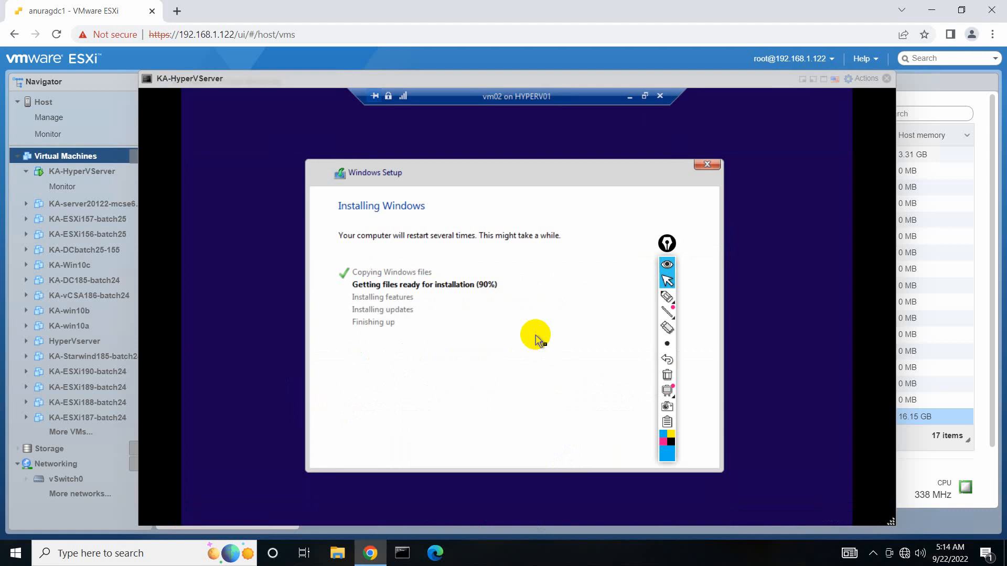
pyautogui.click(630, 96)
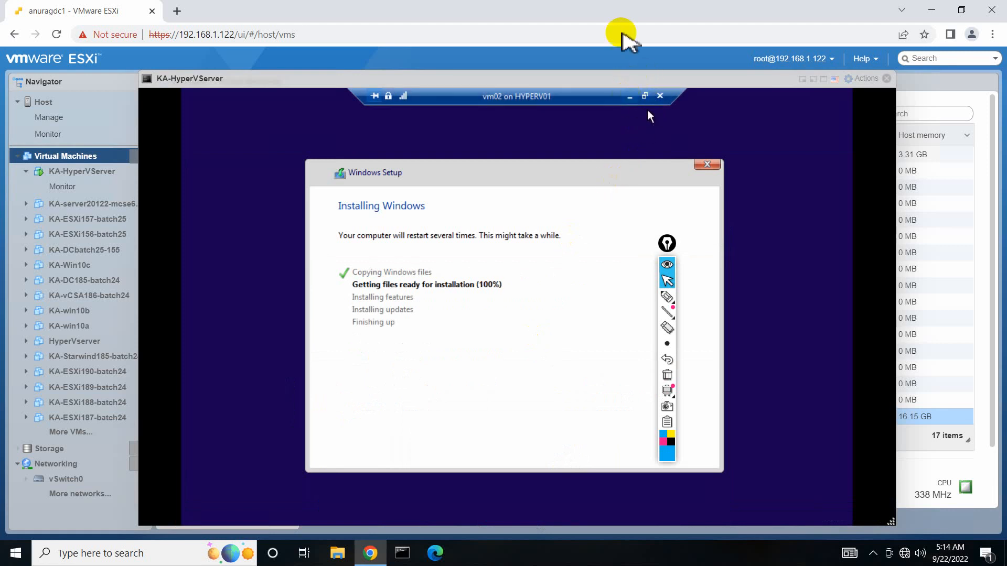
pyautogui.click(630, 8)
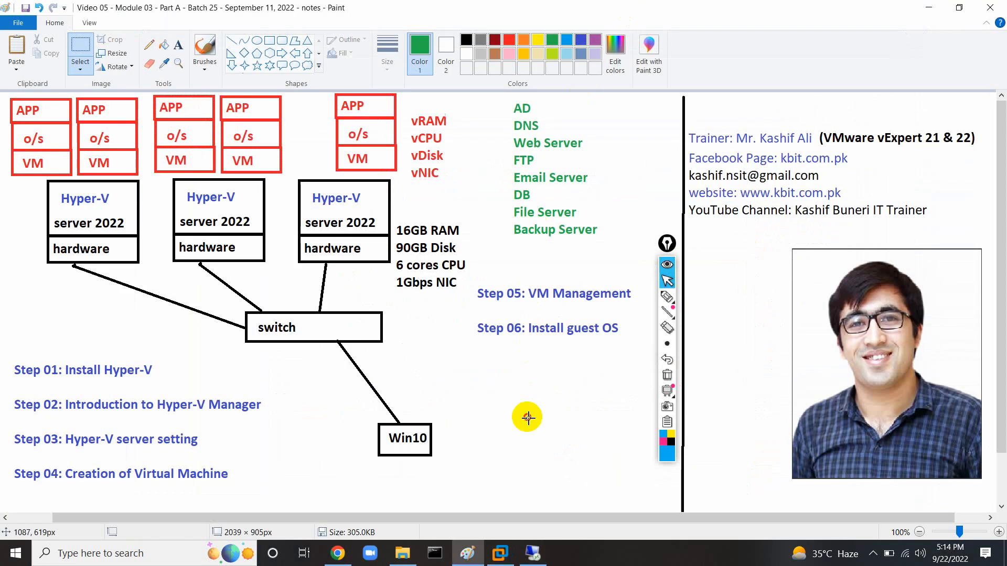
# Add a blue 'Step 07: Virtual Switch Manager' label below Step 06 in the Paint notes.
pyautogui.click(471, 553)
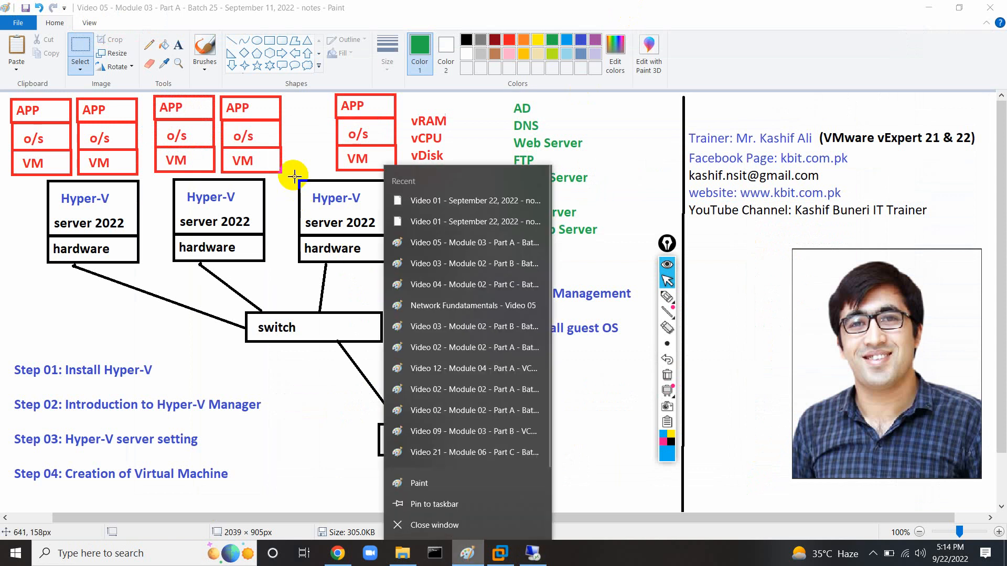
pyautogui.click(294, 175)
pyautogui.rightClick(458, 565)
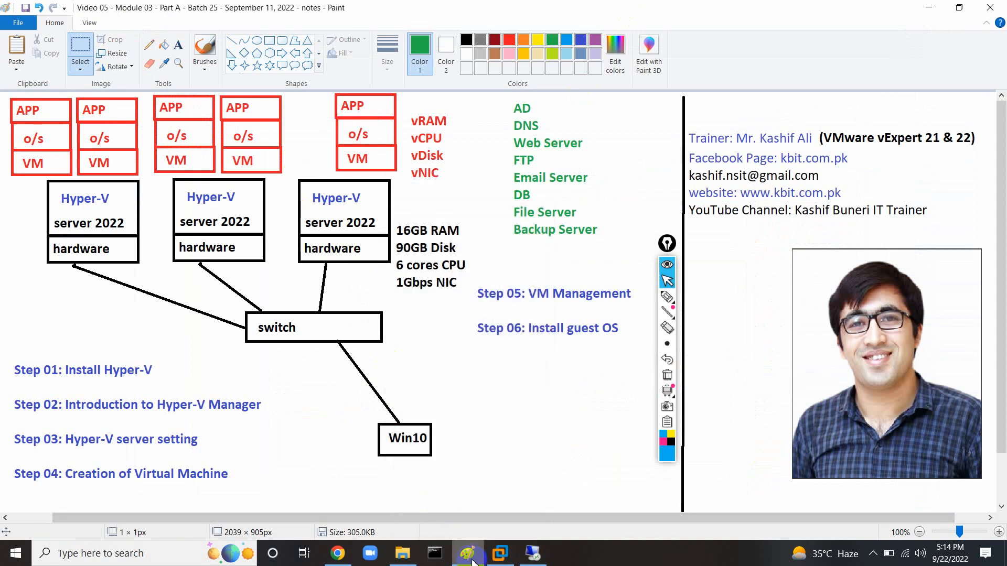
pyautogui.click(429, 363)
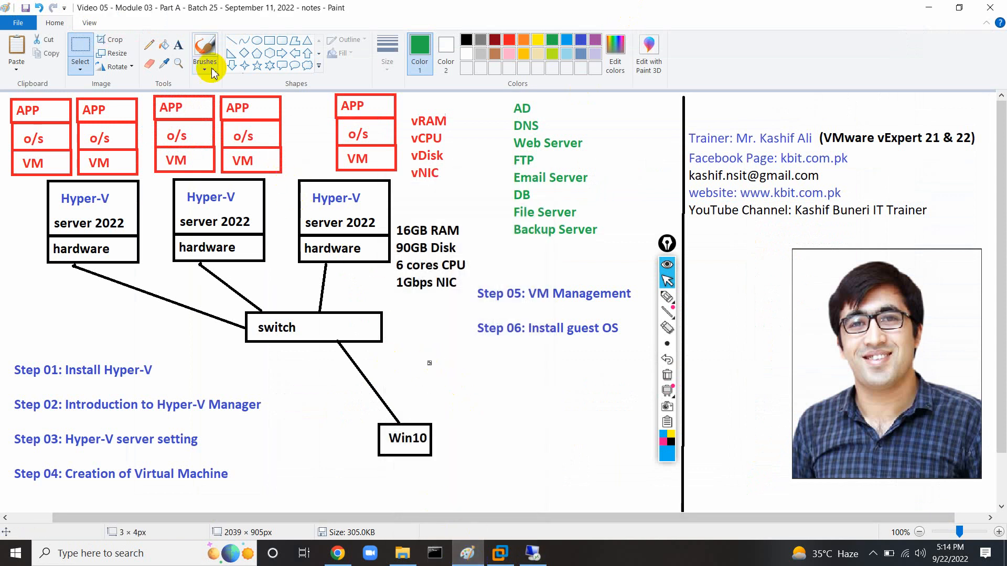
pyautogui.click(178, 53)
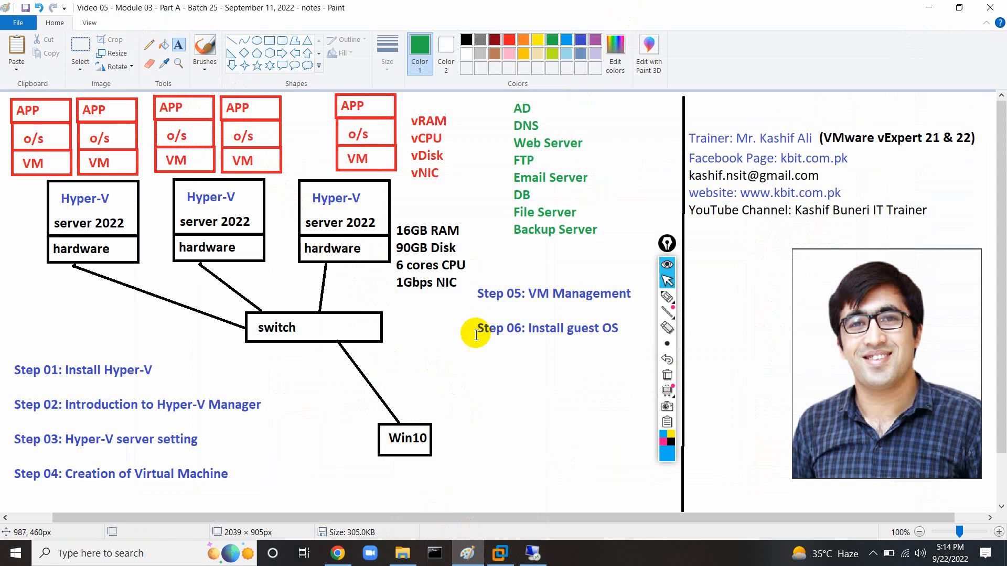
pyautogui.click(479, 367)
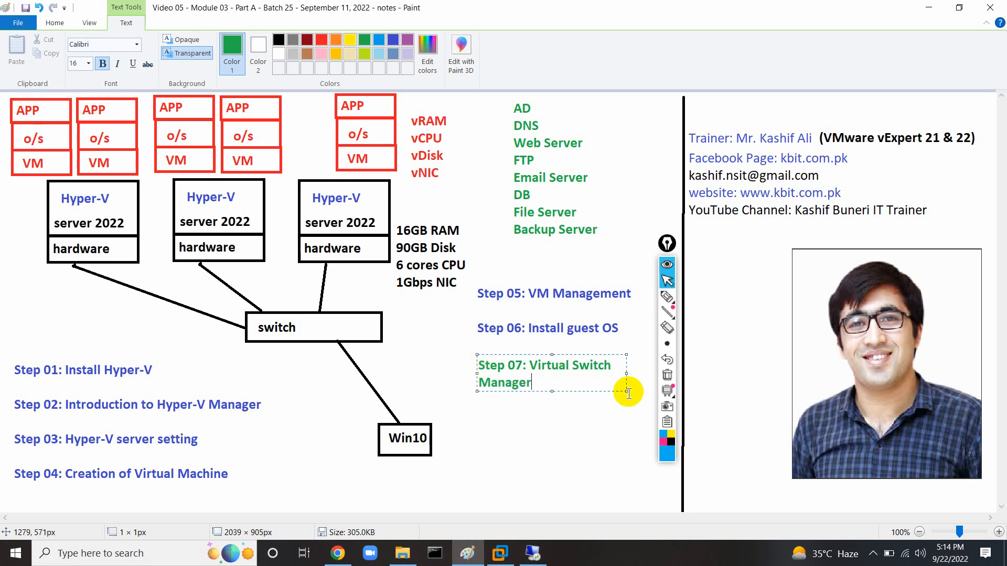
pyautogui.moveTo(629, 391); pyautogui.dragTo(719, 416)
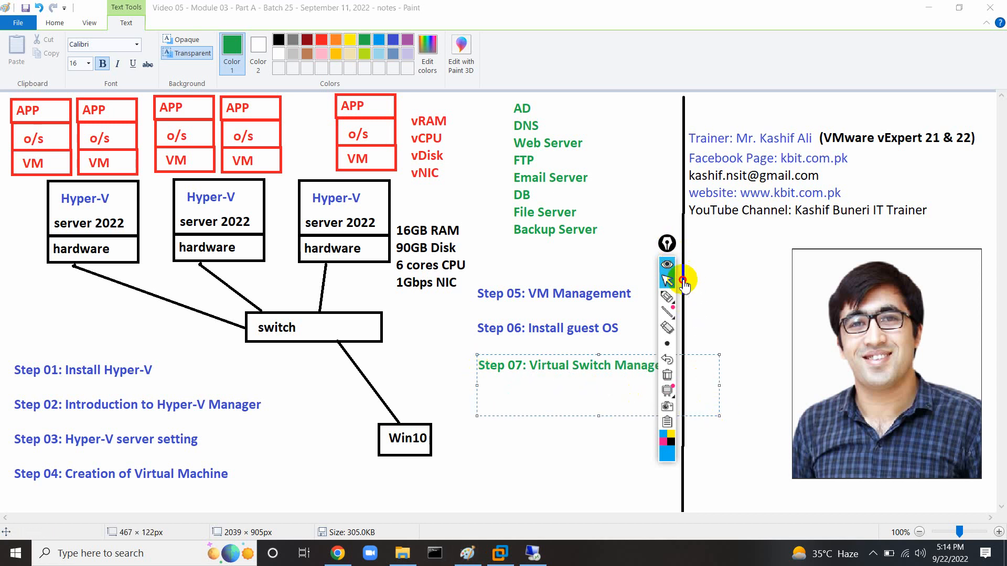
pyautogui.moveTo(669, 244); pyautogui.dragTo(765, 344)
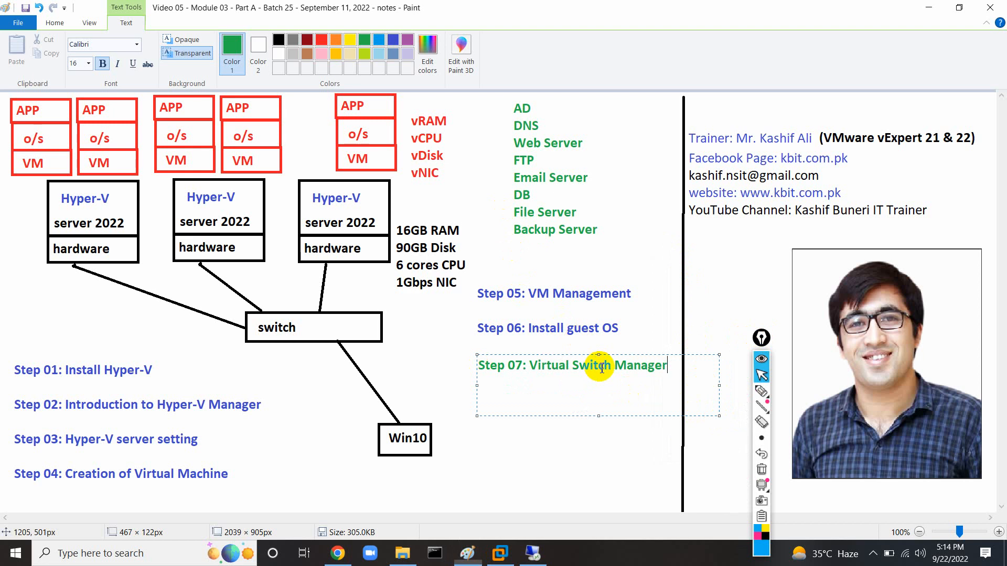
pyautogui.hotkey('ctrl', 'a')
pyautogui.click(393, 39)
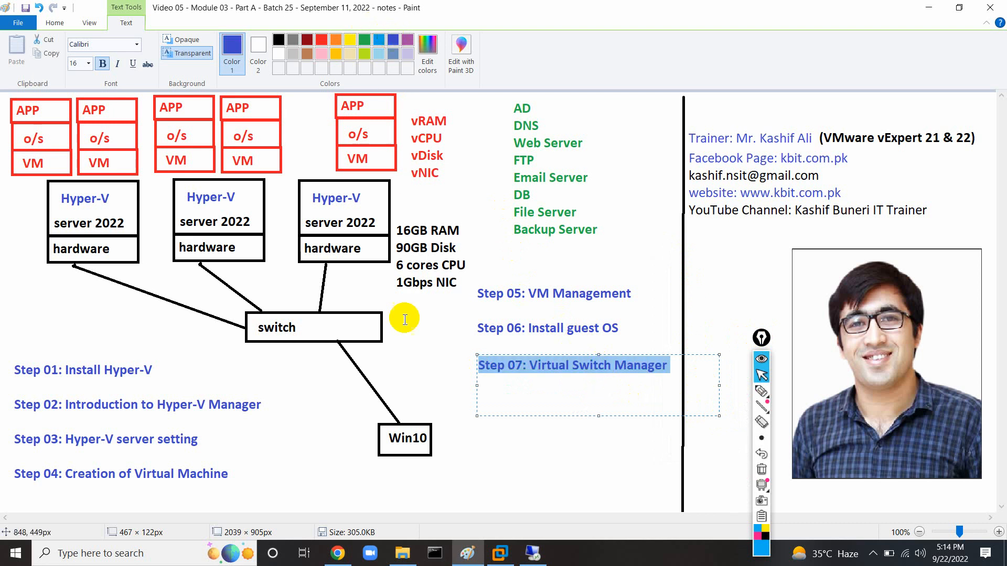
pyautogui.click(402, 351)
# Highlight the switch box and 'Virtual Switch', then erase all the annotation marks.
pyautogui.click(761, 391)
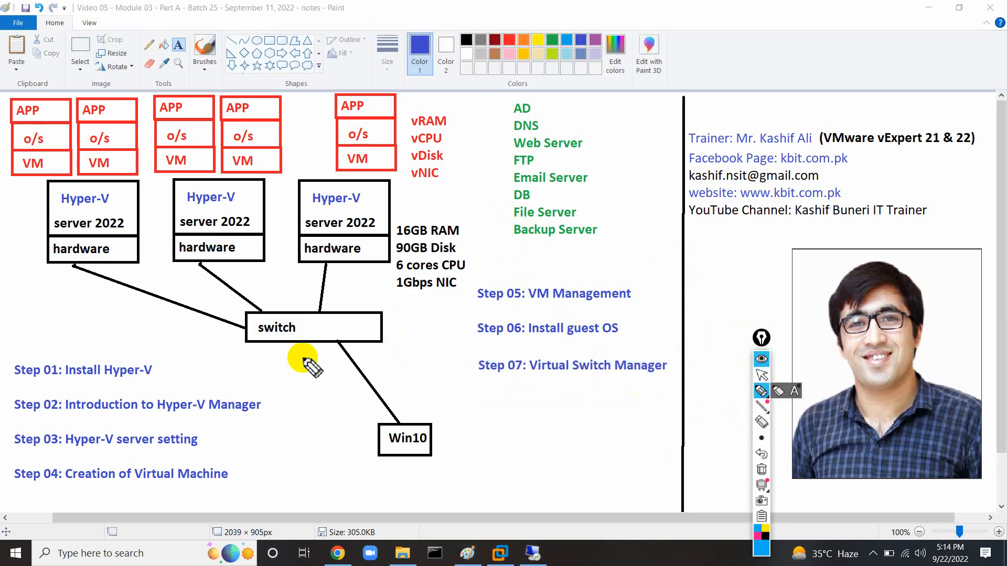
pyautogui.moveTo(292, 341); pyautogui.dragTo(311, 341)
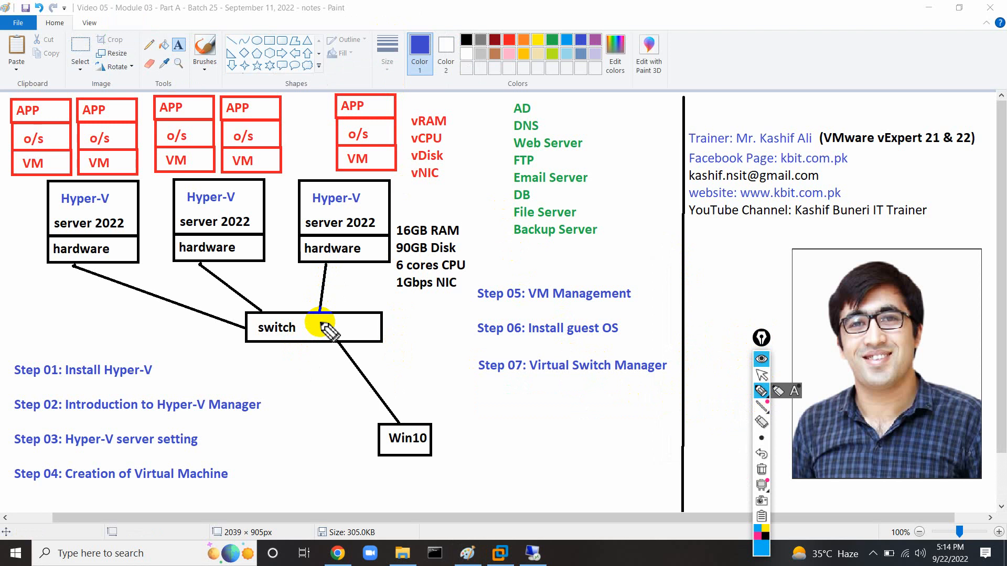
pyautogui.moveTo(532, 374); pyautogui.dragTo(607, 376)
pyautogui.moveTo(571, 386)
pyautogui.mouseDown()
pyautogui.moveTo(576, 424)
pyautogui.moveTo(565, 410)
pyautogui.moveTo(586, 412)
pyautogui.mouseUp()
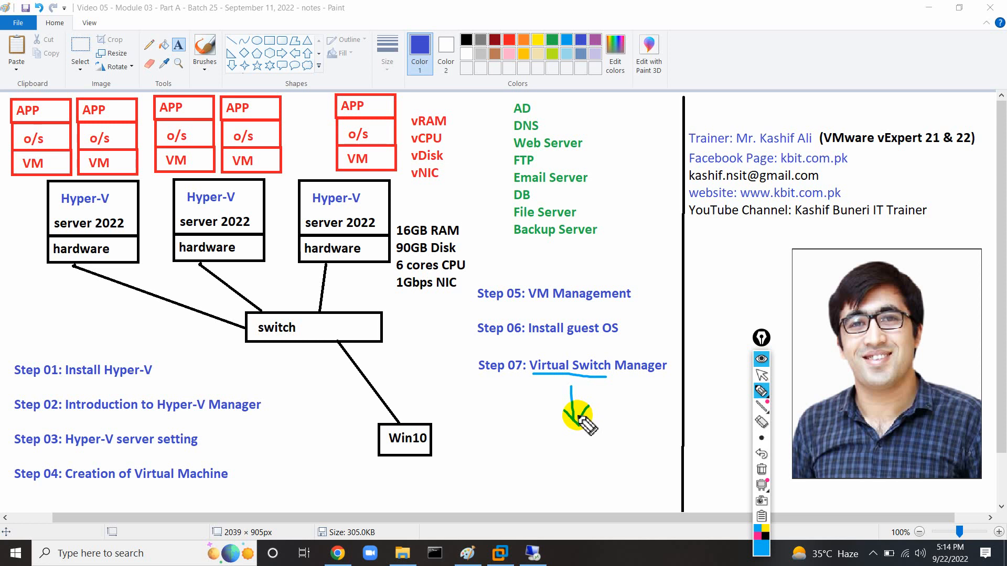
pyautogui.click(762, 469)
pyautogui.click(762, 375)
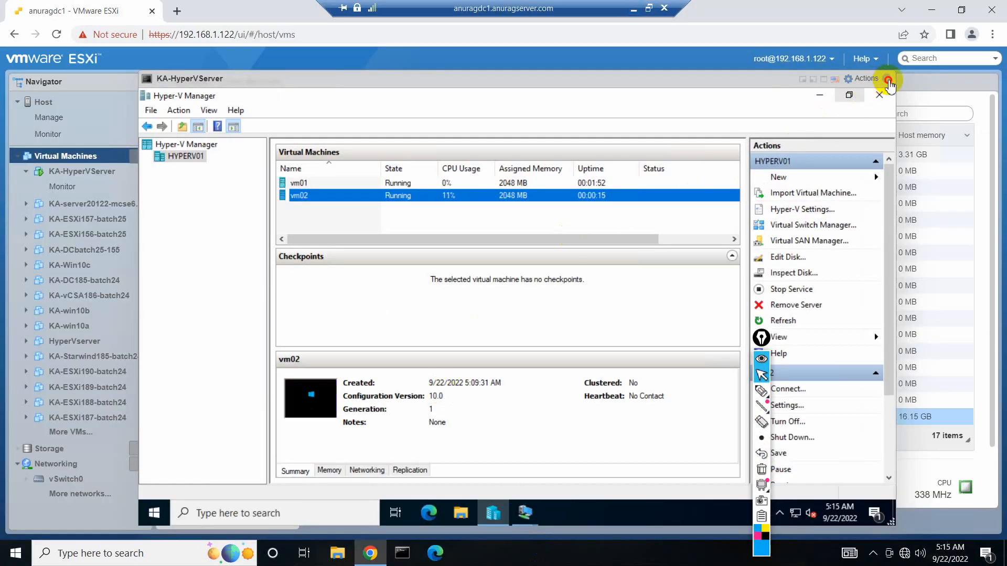
# Close the Hyper-V console and open vSwitch0's topology from the Networking page.
pyautogui.click(887, 79)
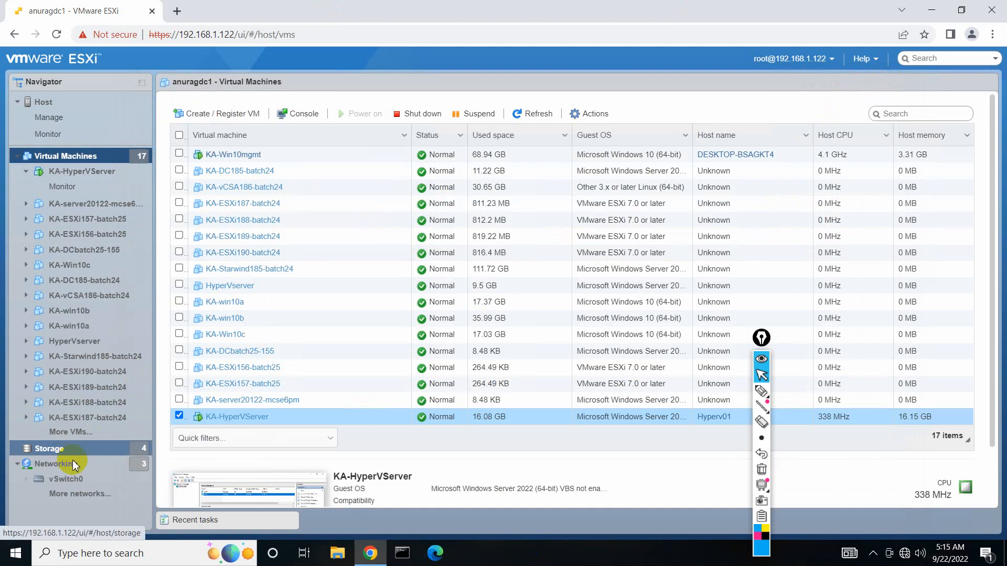
pyautogui.click(72, 461)
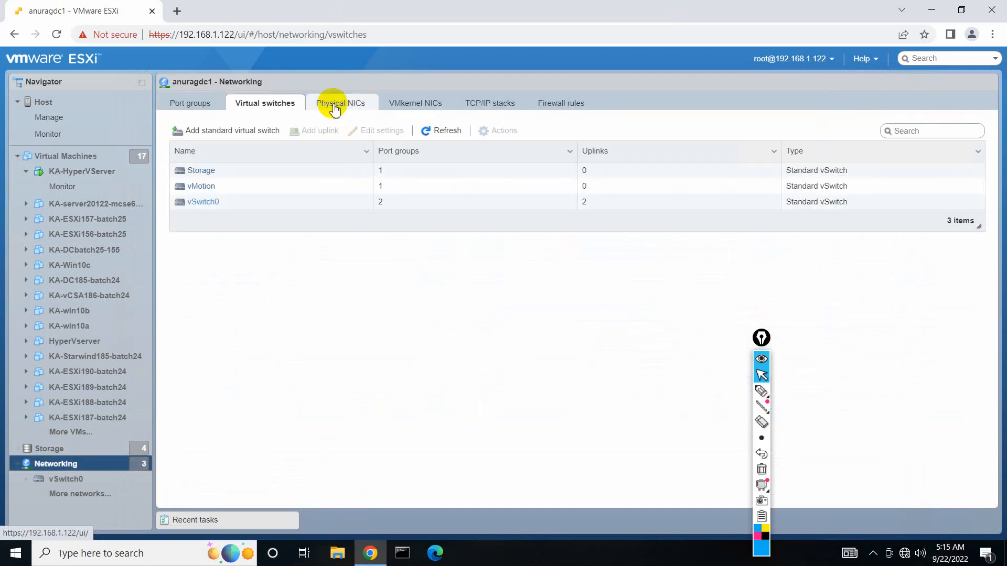
pyautogui.click(205, 203)
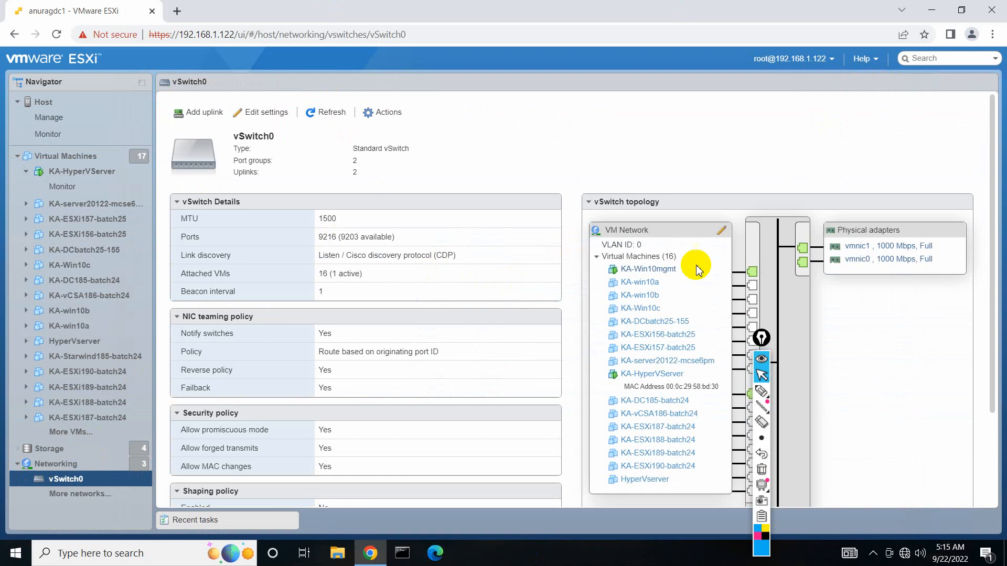
pyautogui.click(605, 259)
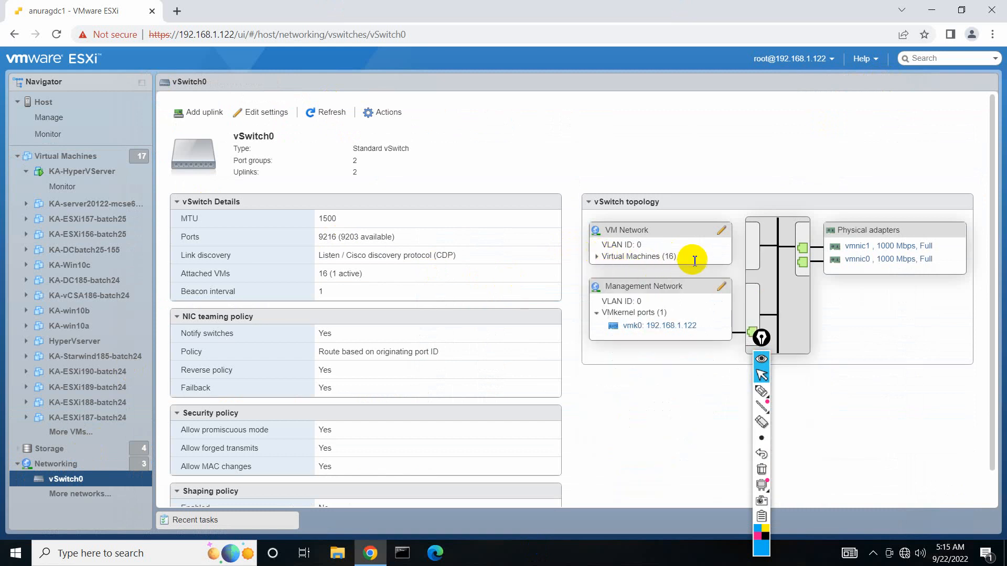
# Circle the VM Network port group, then erase the mark and stop annotating.
pyautogui.click(763, 400)
pyautogui.moveTo(674, 231)
pyautogui.mouseDown()
pyautogui.moveTo(603, 225)
pyautogui.moveTo(603, 254)
pyautogui.moveTo(688, 236)
pyautogui.moveTo(650, 227)
pyautogui.mouseUp()
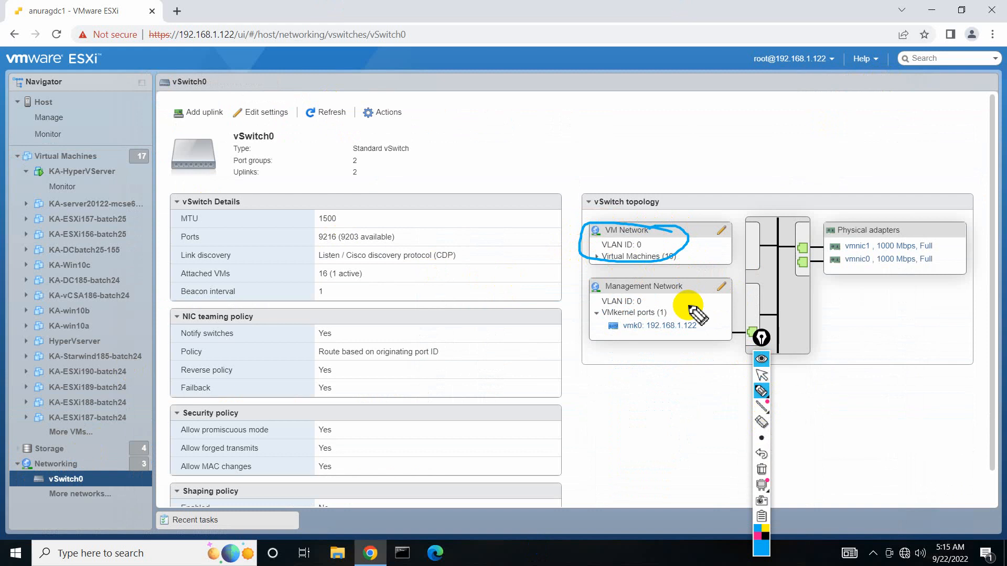
pyautogui.click(762, 469)
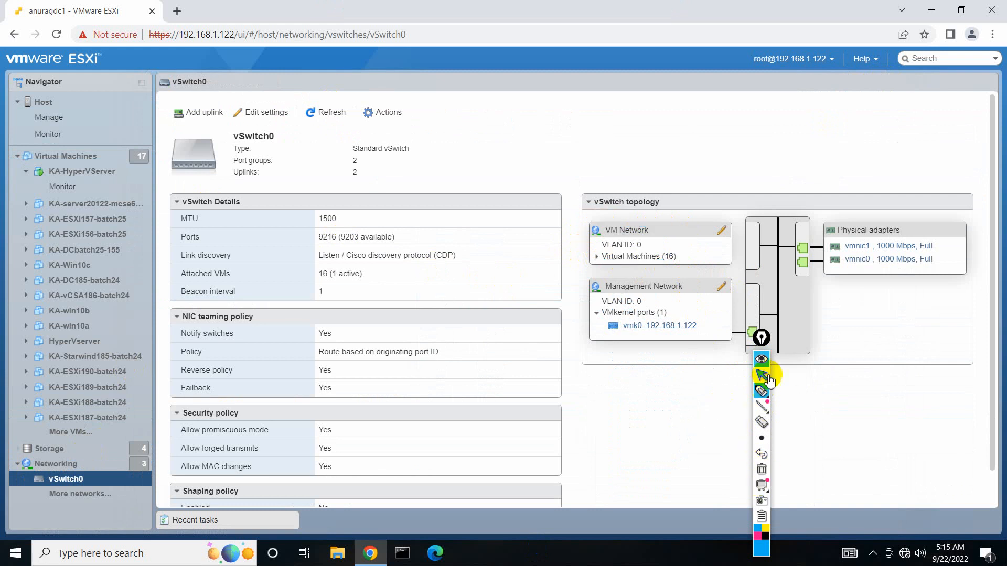
pyautogui.moveTo(760, 341); pyautogui.dragTo(540, 321)
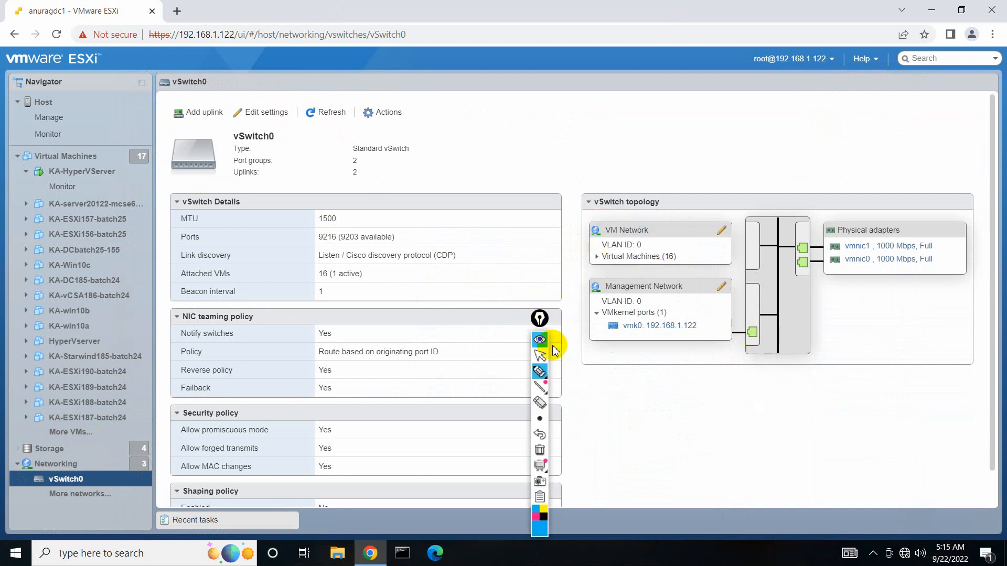
pyautogui.click(542, 359)
# Expand the 16 VMs on VM Network, mark them, clear the strokes, and minimize the remote desktop.
pyautogui.click(598, 257)
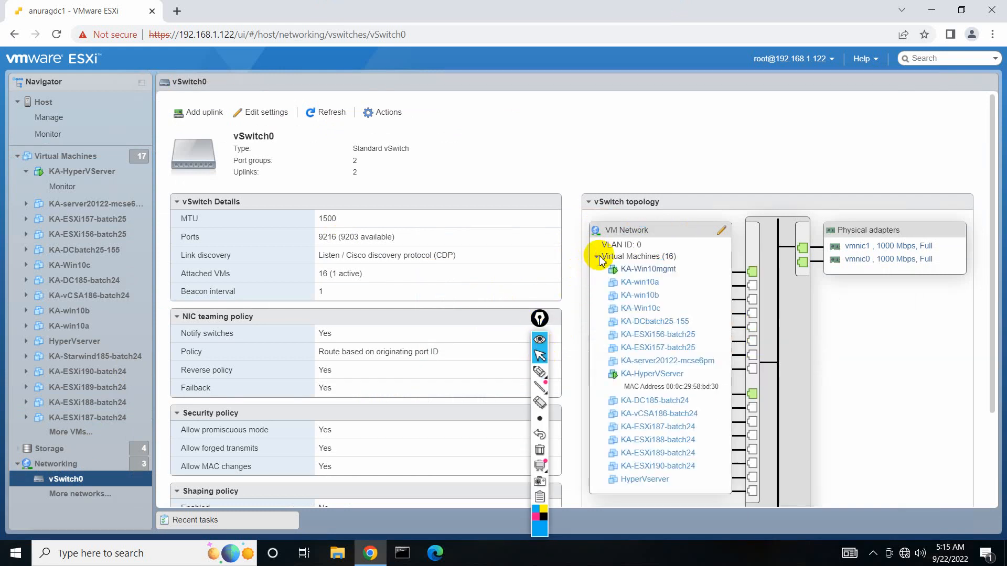
pyautogui.click(540, 372)
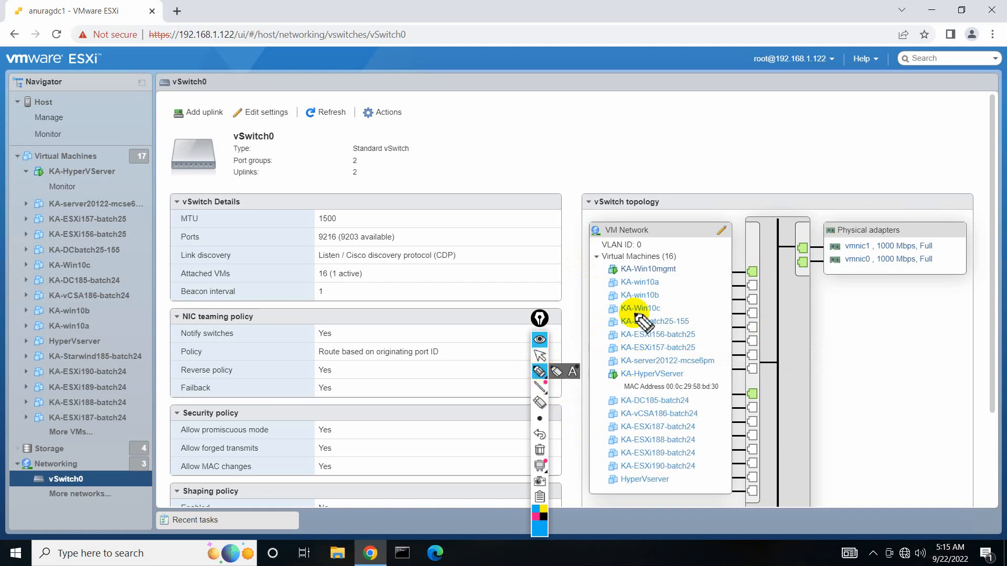
pyautogui.moveTo(701, 265)
pyautogui.mouseDown()
pyautogui.moveTo(728, 332)
pyautogui.moveTo(725, 504)
pyautogui.moveTo(580, 371)
pyautogui.moveTo(614, 254)
pyautogui.moveTo(686, 288)
pyautogui.moveTo(711, 241)
pyautogui.moveTo(753, 271)
pyautogui.moveTo(763, 261)
pyautogui.moveTo(731, 276)
pyautogui.mouseUp()
pyautogui.moveTo(758, 397); pyautogui.dragTo(720, 404)
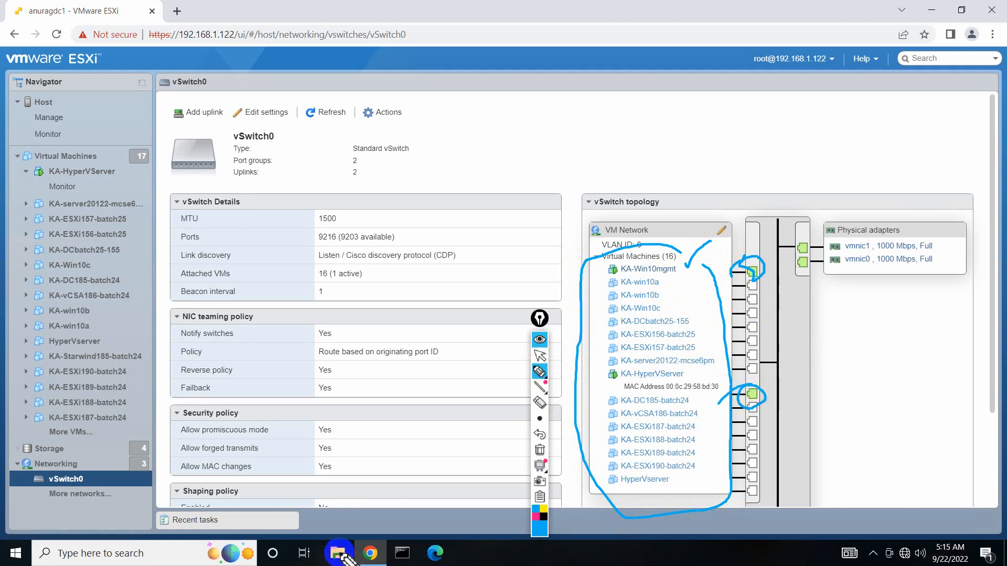
pyautogui.click(539, 449)
pyautogui.click(545, 358)
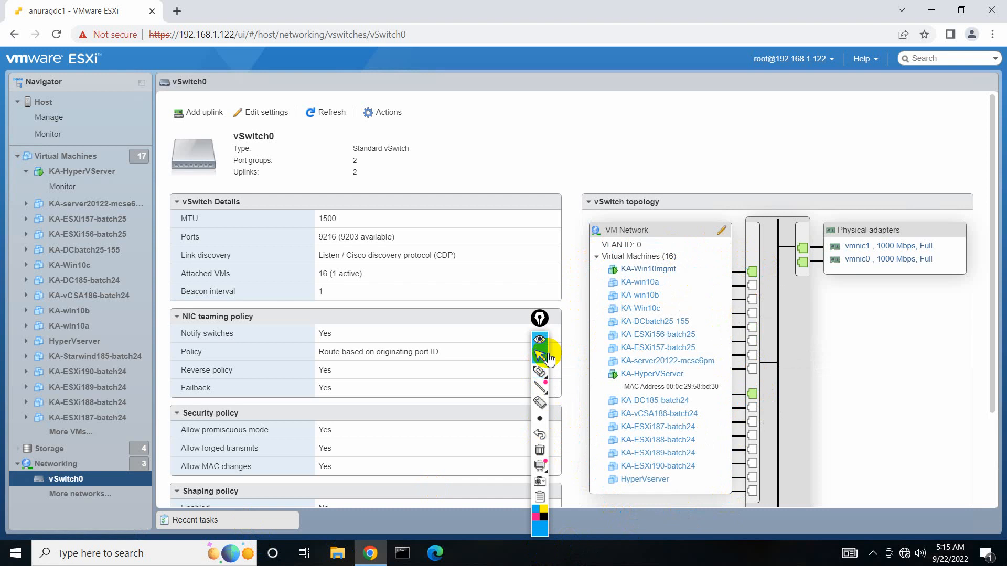
pyautogui.moveTo(542, 316); pyautogui.dragTo(542, 295)
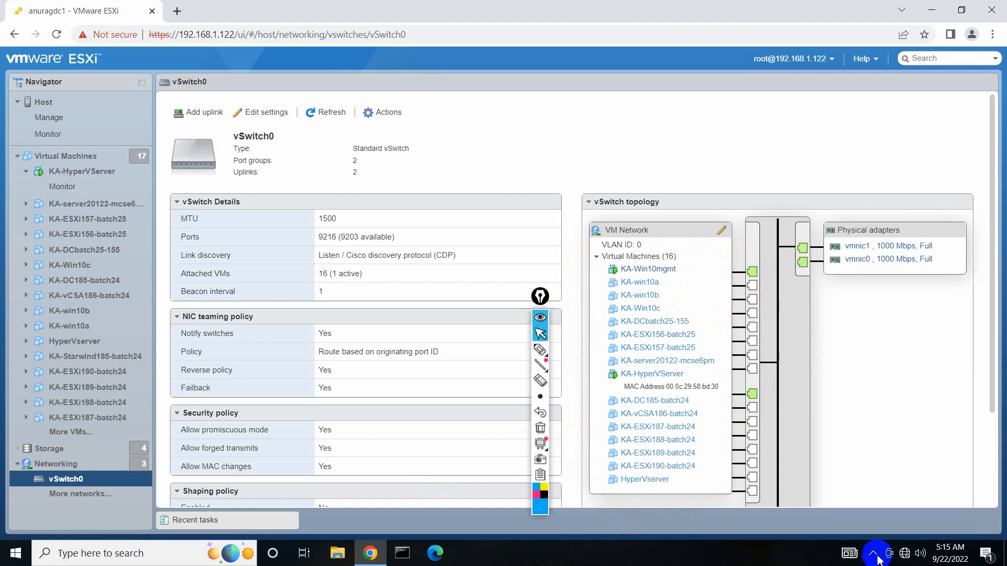
pyautogui.click(630, 8)
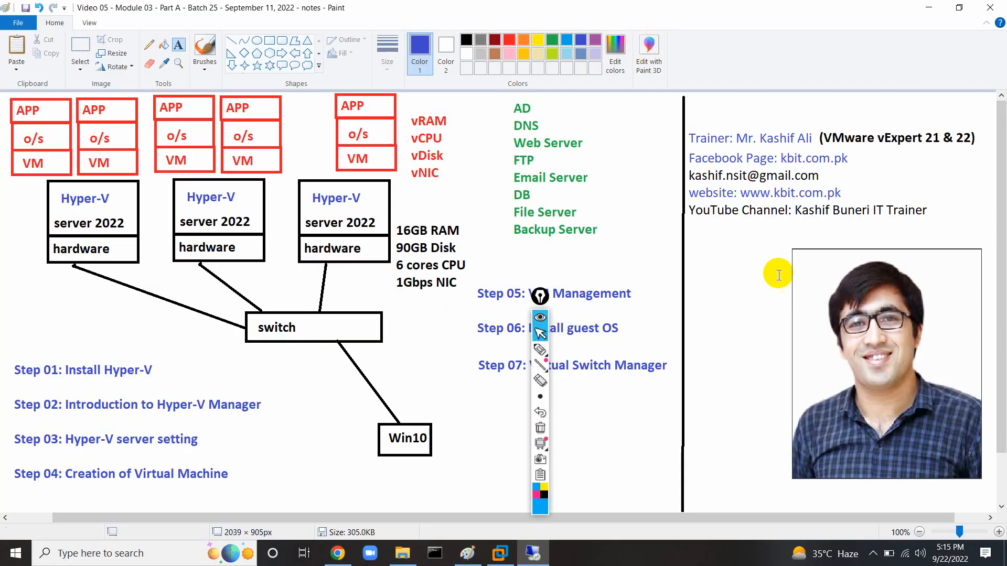
# Open a new blank Paint window.
pyautogui.click(890, 554)
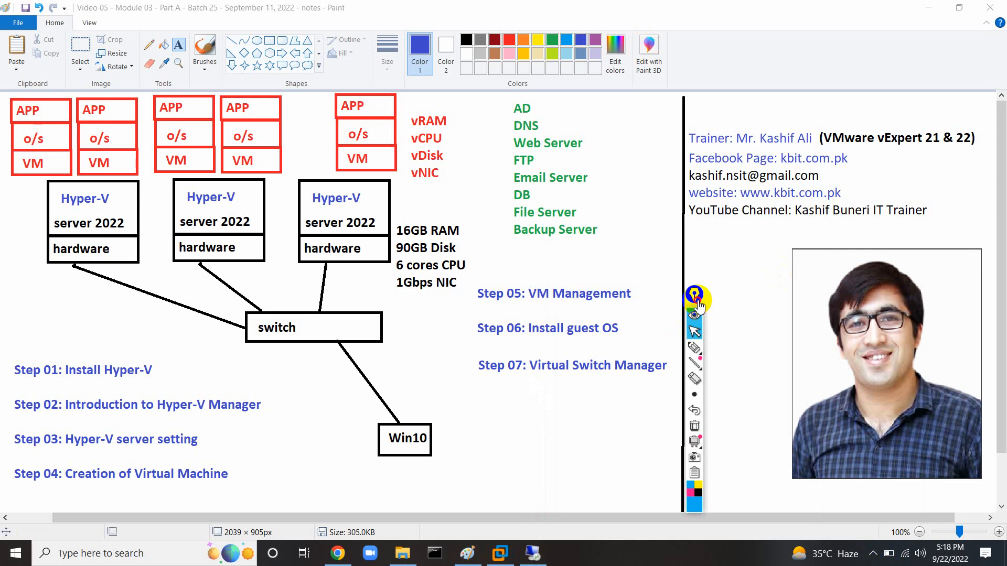
pyautogui.moveTo(697, 301); pyautogui.dragTo(729, 291)
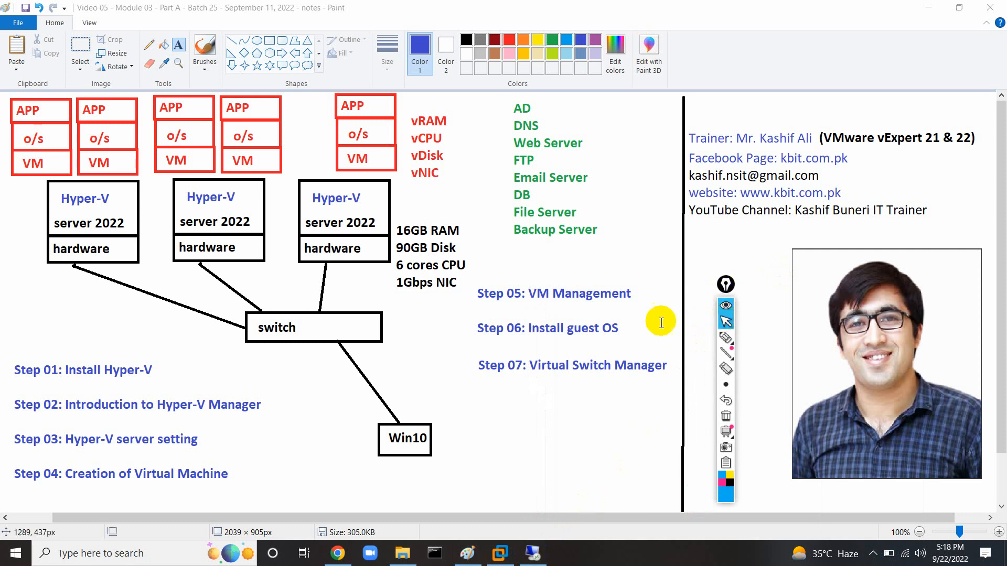
pyautogui.rightClick(476, 555)
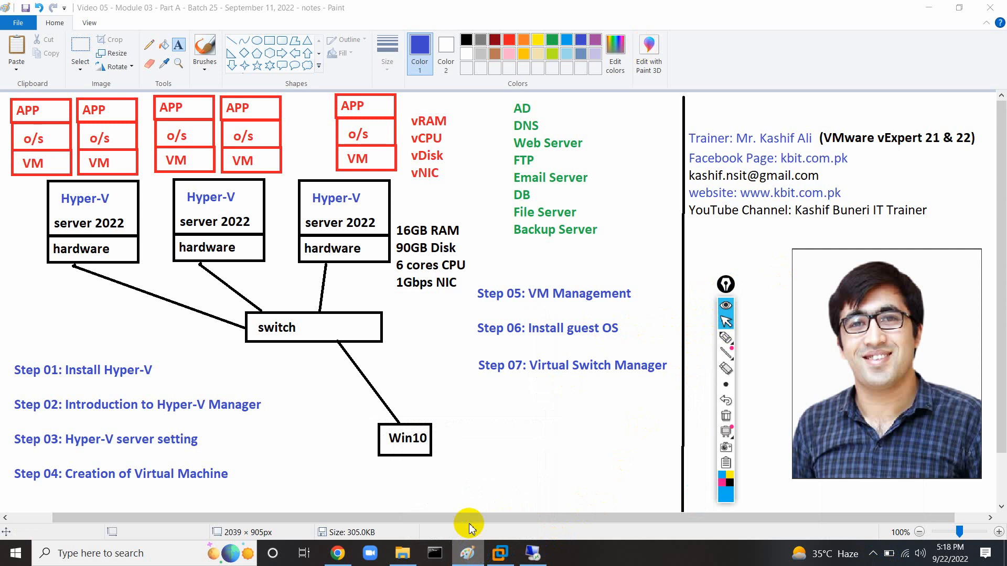
pyautogui.click(444, 476)
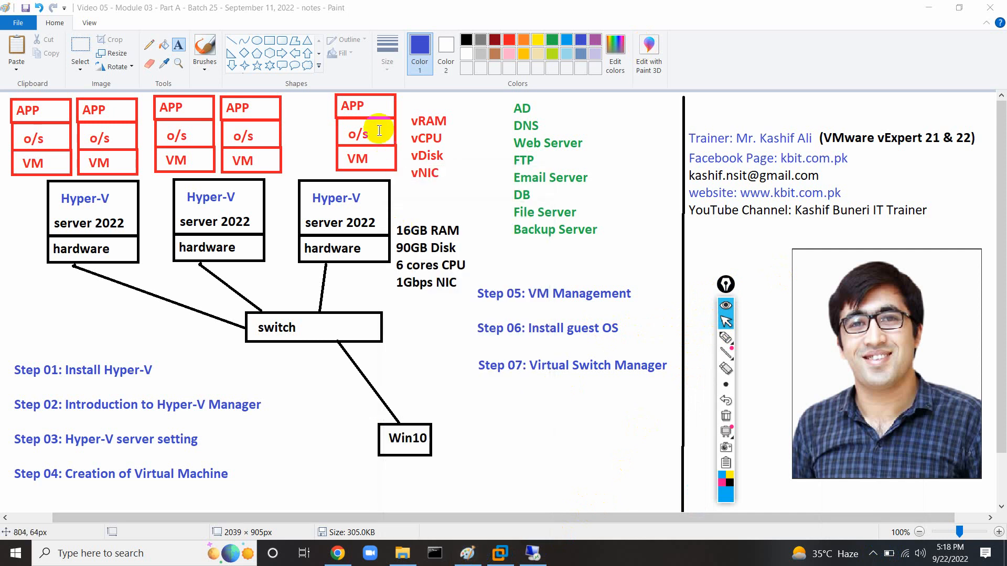
# Draw a wide rectangle across the canvas and label it 'hardware'.
pyautogui.click(269, 40)
pyautogui.moveTo(250, 316); pyautogui.dragTo(537, 344)
pyautogui.moveTo(436, 333); pyautogui.dragTo(441, 296)
pyautogui.click(178, 44)
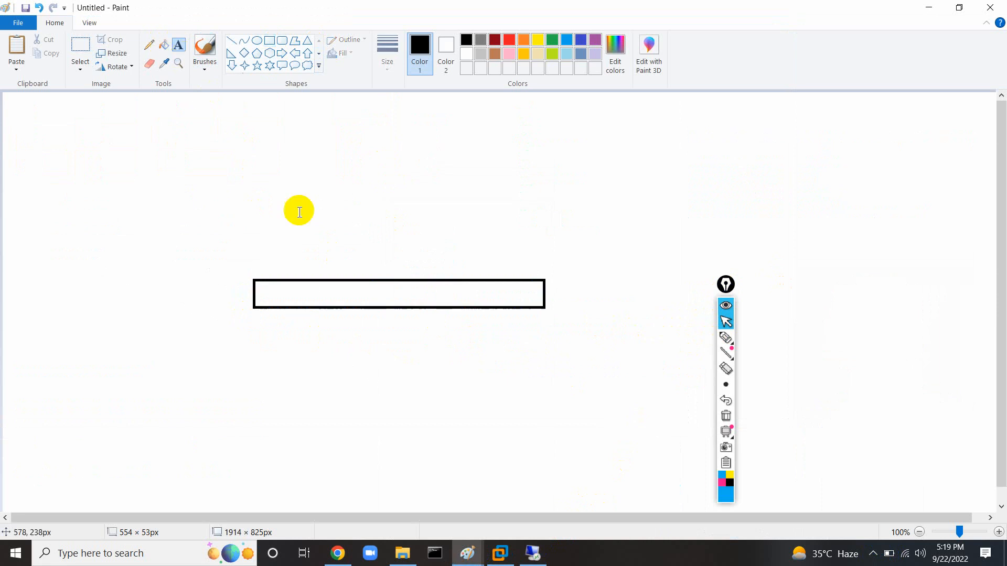
pyautogui.click(306, 292)
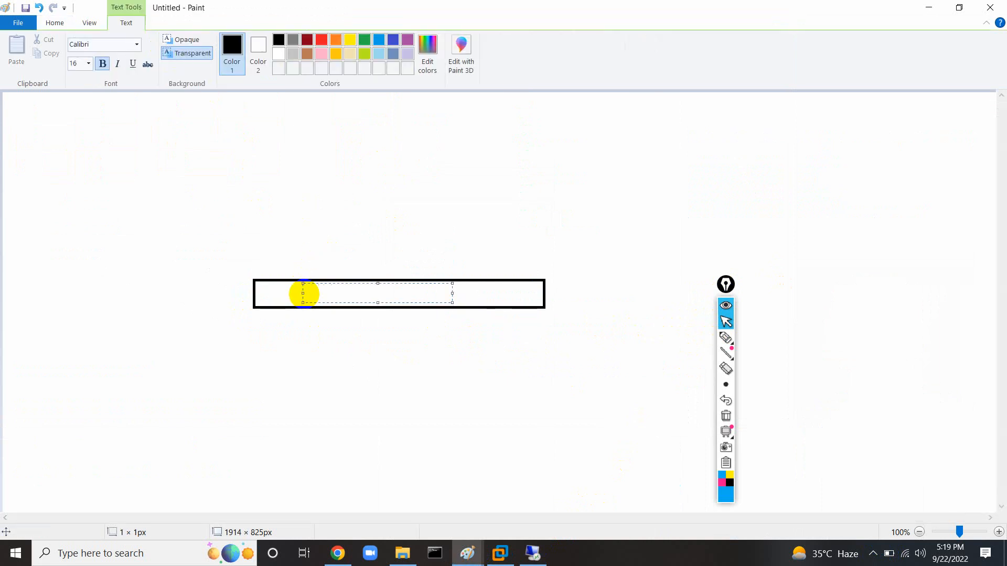
pyautogui.click(249, 209)
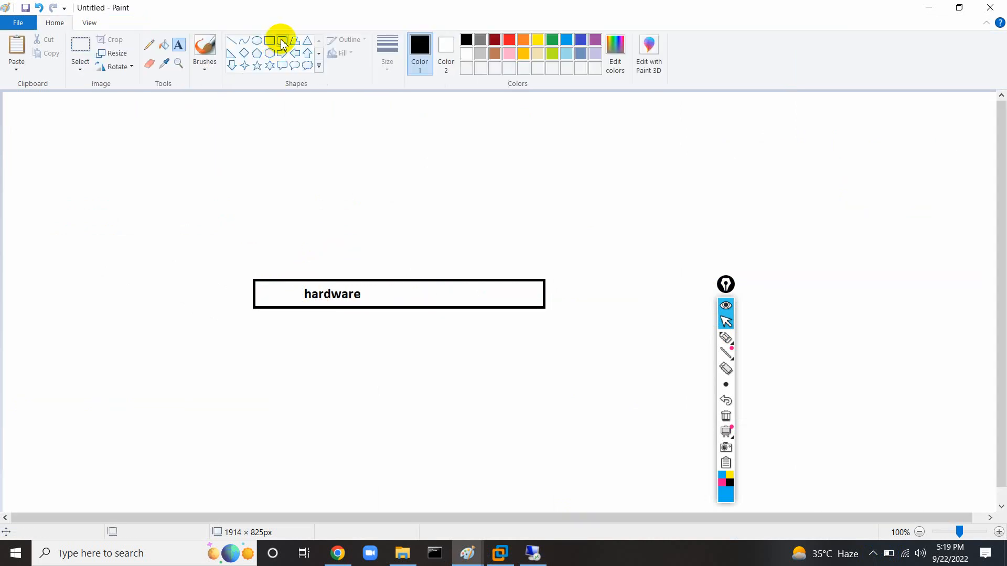
# Draw a large empty box above and a small 'Cisco Switch' box below.
pyautogui.moveTo(254, 279); pyautogui.dragTo(544, 167)
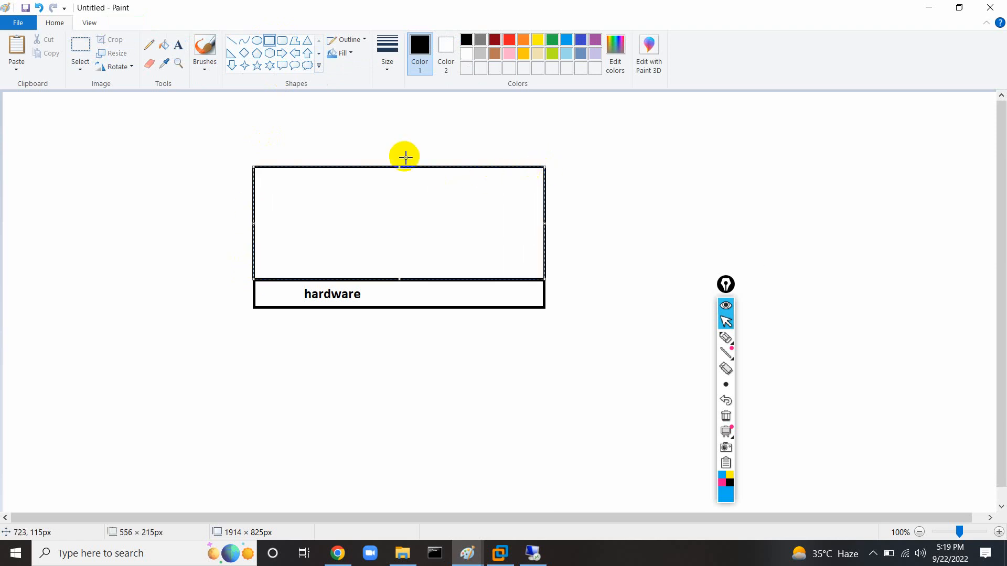
pyautogui.moveTo(356, 396); pyautogui.dragTo(525, 422)
pyautogui.click(178, 45)
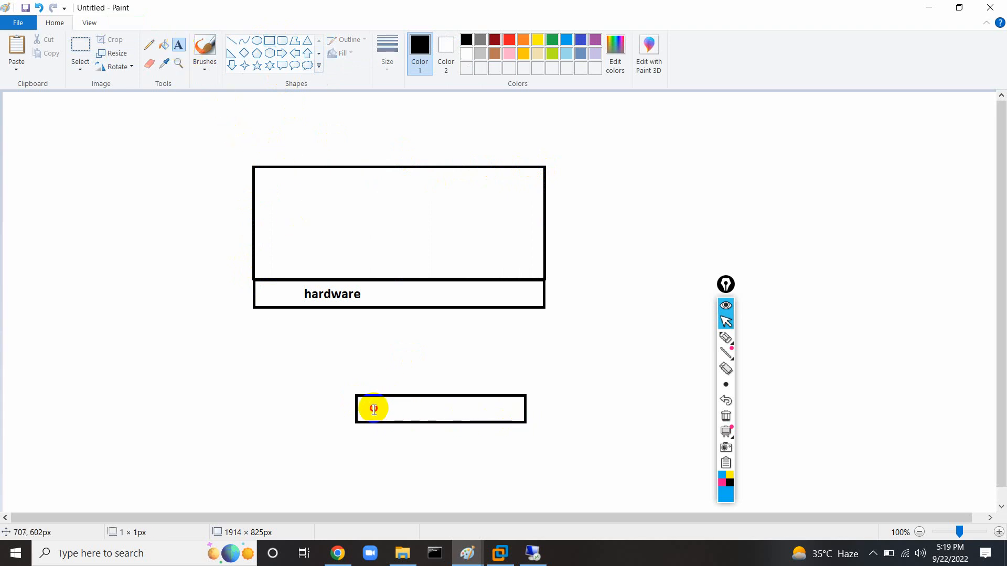
pyautogui.click(374, 408)
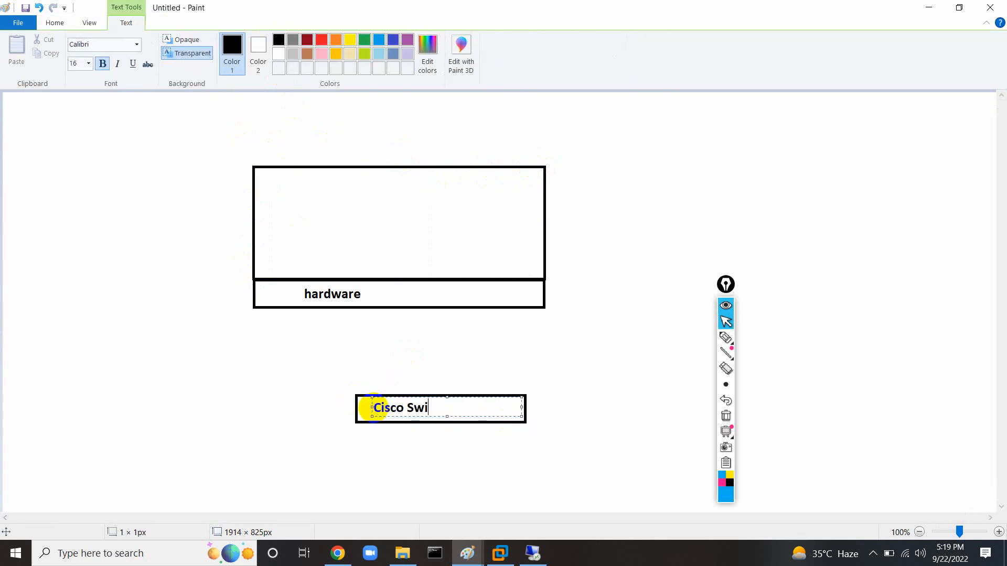
pyautogui.click(304, 362)
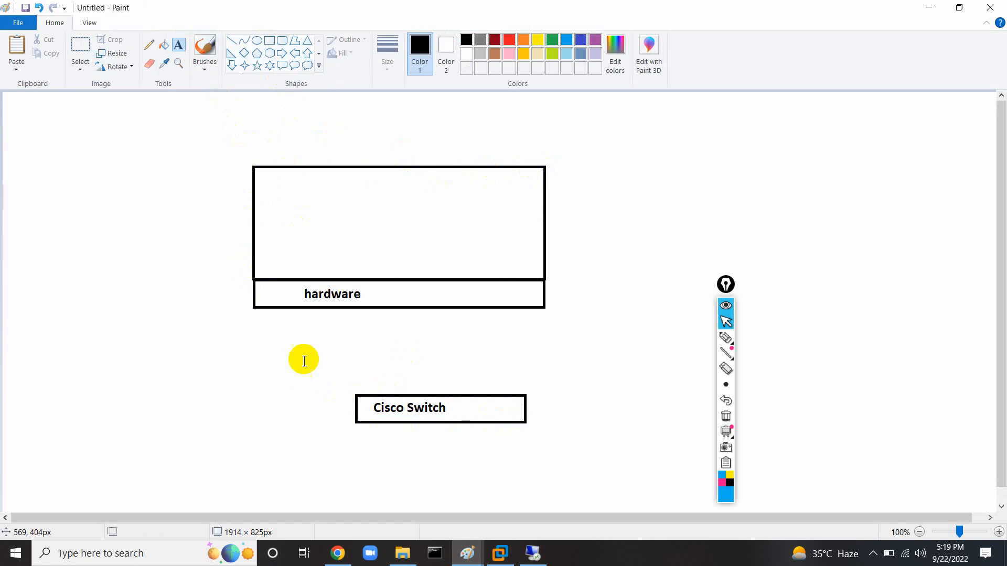
# Add a small port on the hardware box's bottom edge and connect it to Cisco Switch.
pyautogui.click(269, 41)
pyautogui.moveTo(403, 300)
pyautogui.mouseDown()
pyautogui.moveTo(419, 312)
pyautogui.moveTo(405, 356)
pyautogui.moveTo(409, 389)
pyautogui.mouseUp()
pyautogui.click(231, 40)
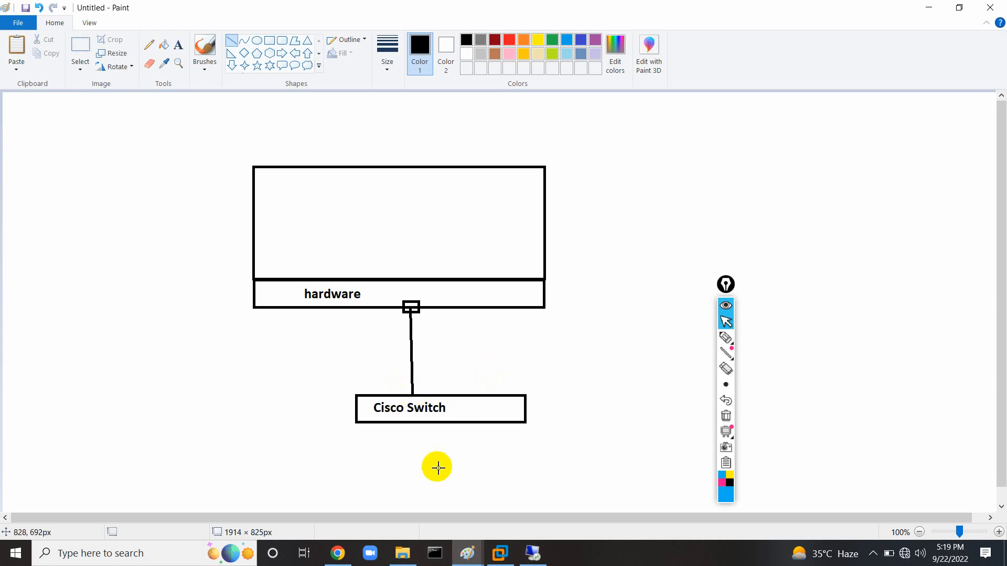
# Draw a small green box labelled 'VM' above the large box.
pyautogui.click(269, 40)
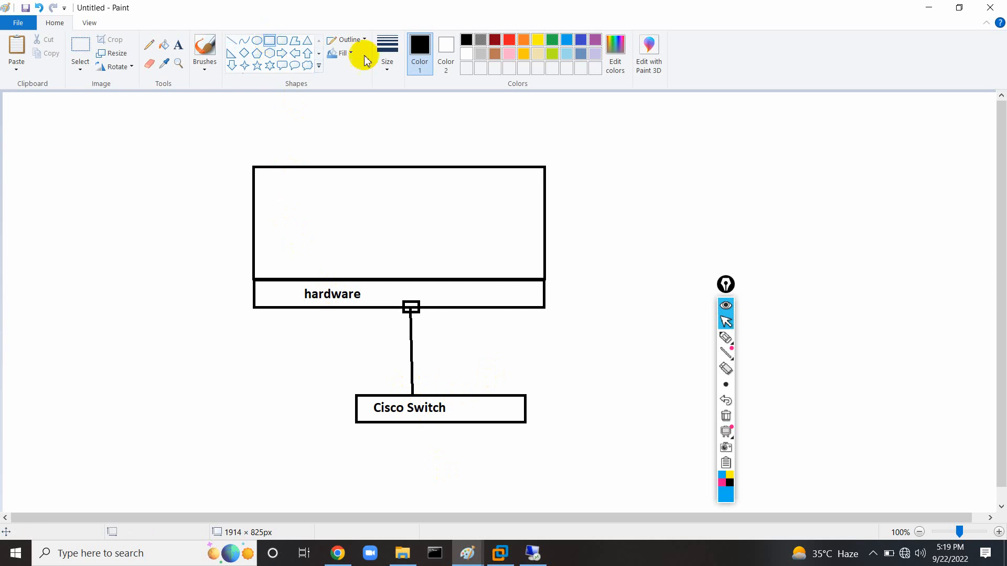
pyautogui.click(557, 41)
pyautogui.moveTo(247, 124); pyautogui.dragTo(311, 149)
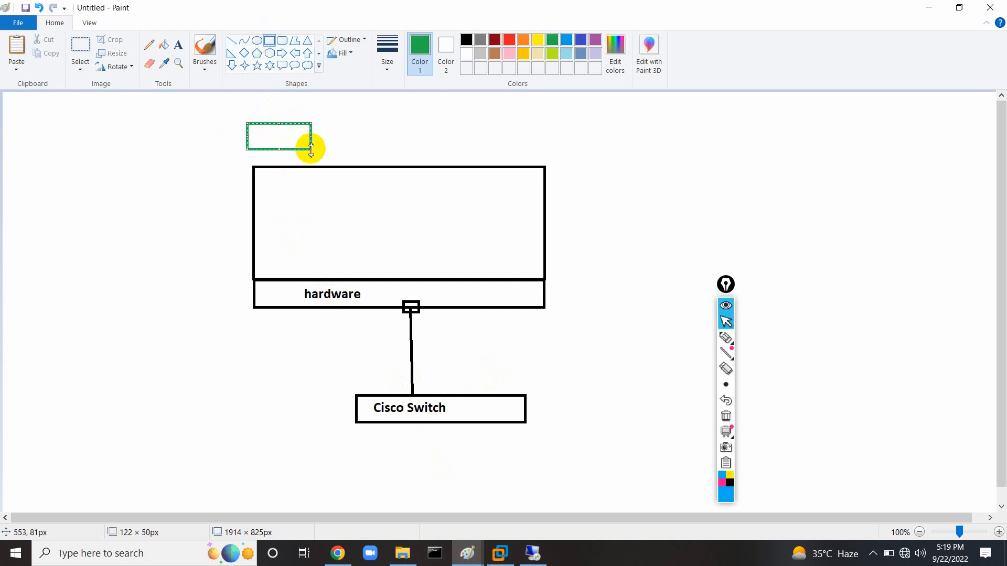
pyautogui.click(178, 44)
pyautogui.click(259, 135)
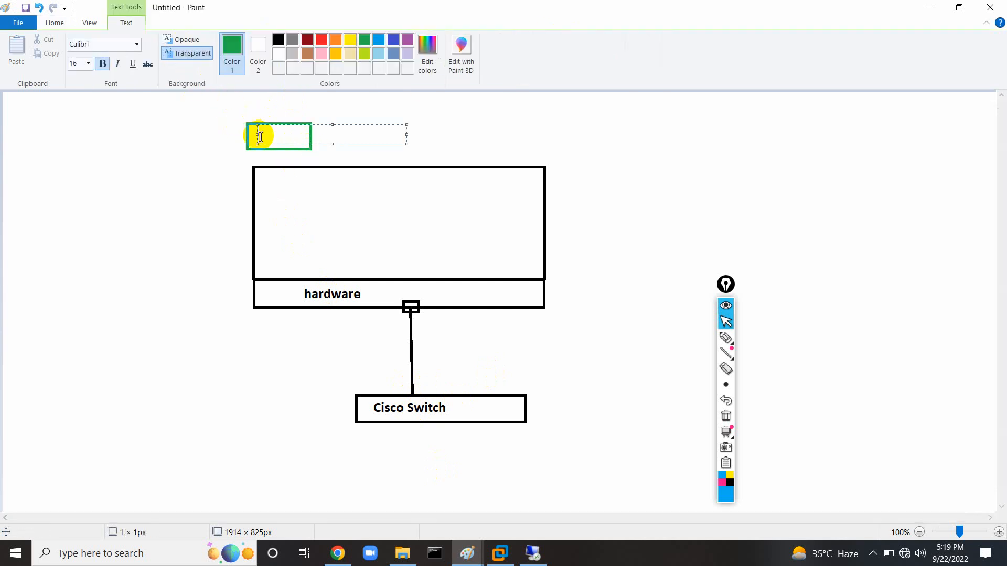
pyautogui.click(203, 133)
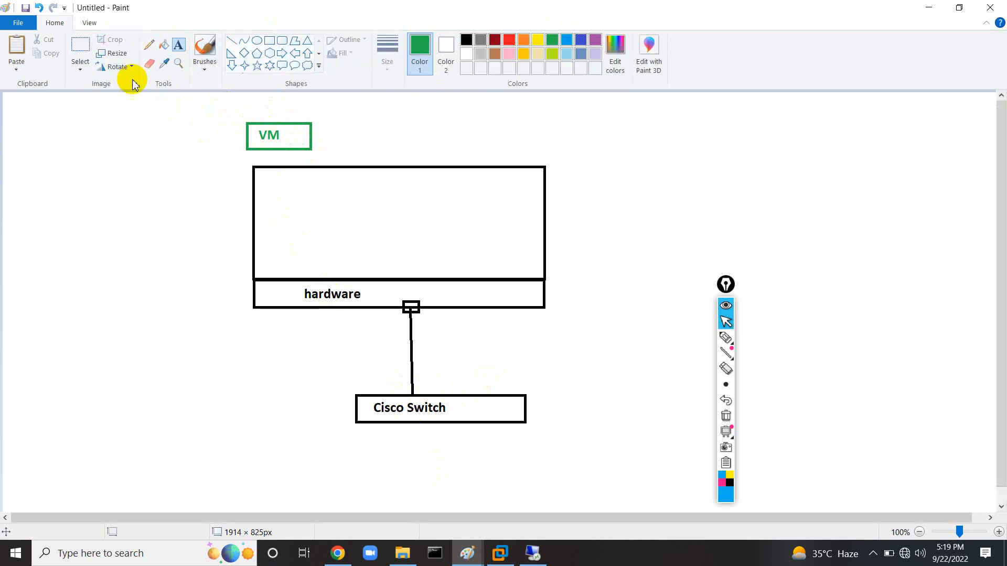
# Copy the VM box three times, lining the copies up in a row to its right.
pyautogui.click(80, 46)
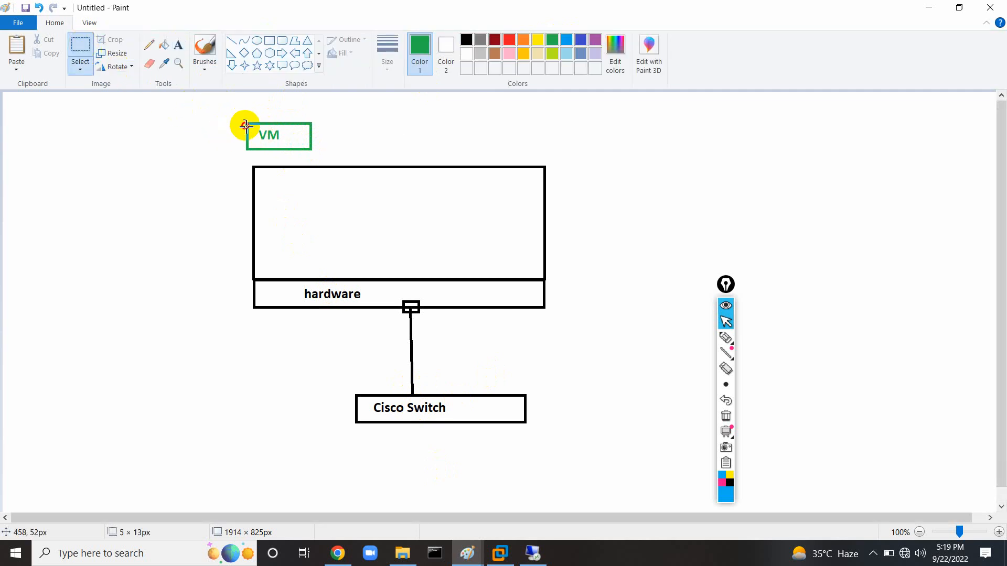
pyautogui.moveTo(246, 126); pyautogui.dragTo(307, 151)
pyautogui.moveTo(317, 153); pyautogui.dragTo(317, 153)
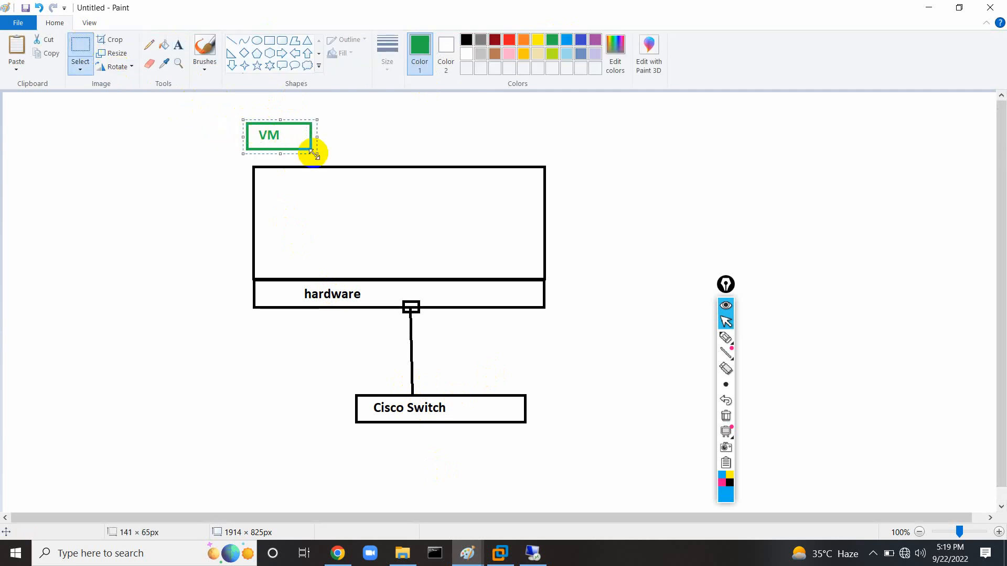
pyautogui.hotkey('ctrl', 'c')
pyautogui.hotkey('ctrl', 'v')
pyautogui.moveTo(34, 102); pyautogui.dragTo(349, 137)
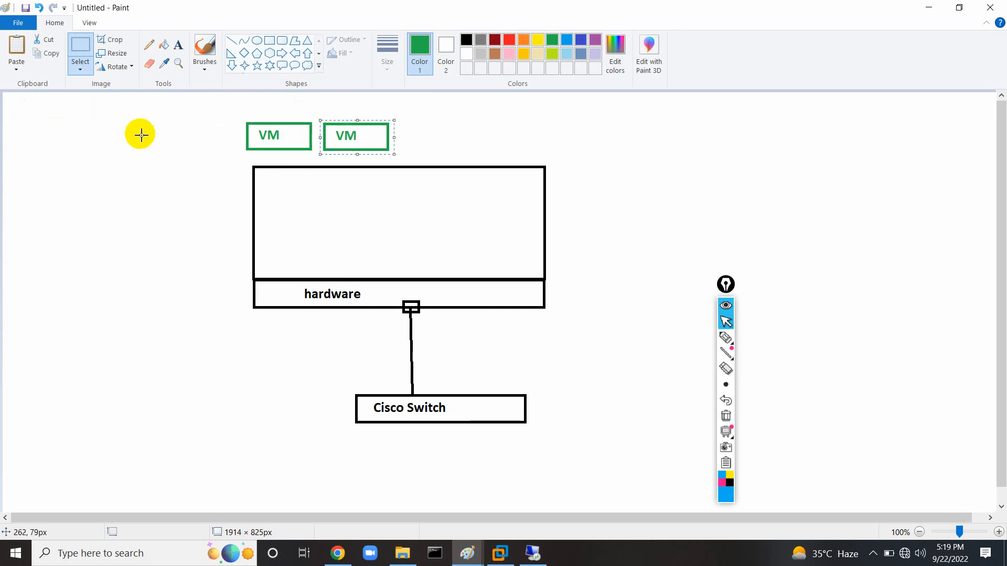
pyautogui.hotkey('ctrl', 'v')
pyautogui.moveTo(4, 112); pyautogui.dragTo(412, 140)
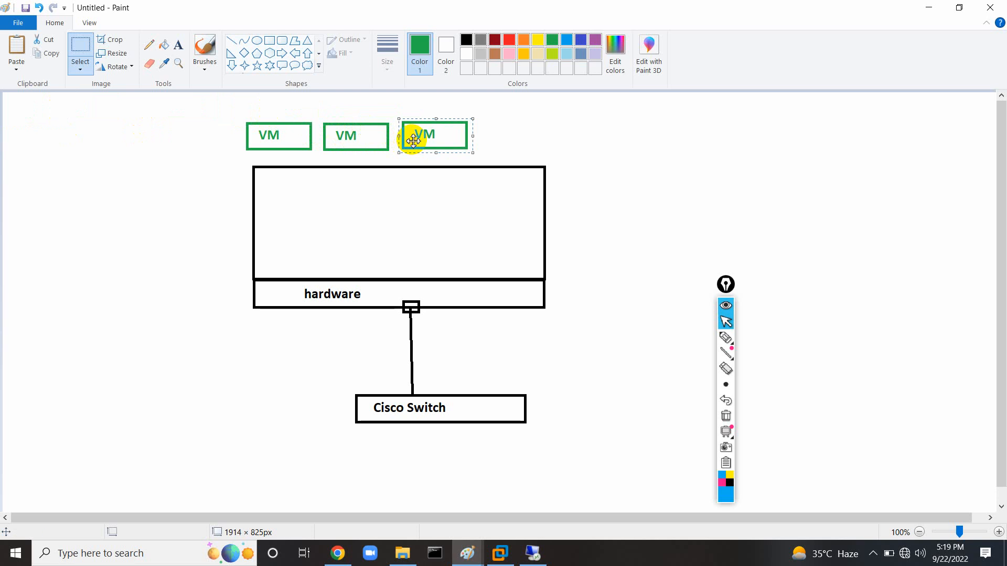
pyautogui.hotkey('ctrl', 'v')
pyautogui.moveTo(45, 108); pyautogui.dragTo(532, 141)
pyautogui.click(616, 154)
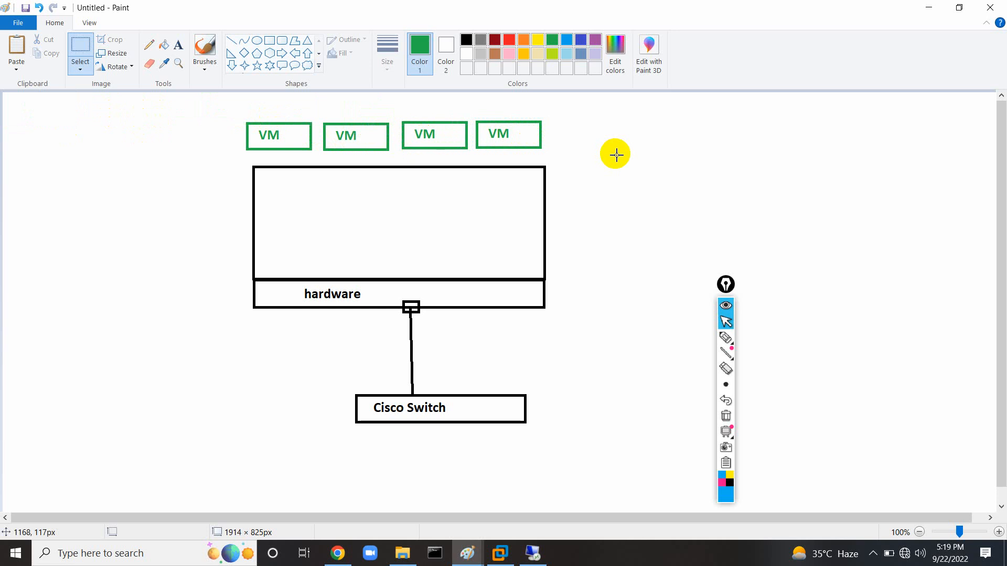
# Add a green 'vNiC' label to the right of the VM boxes.
pyautogui.click(181, 46)
pyautogui.click(566, 149)
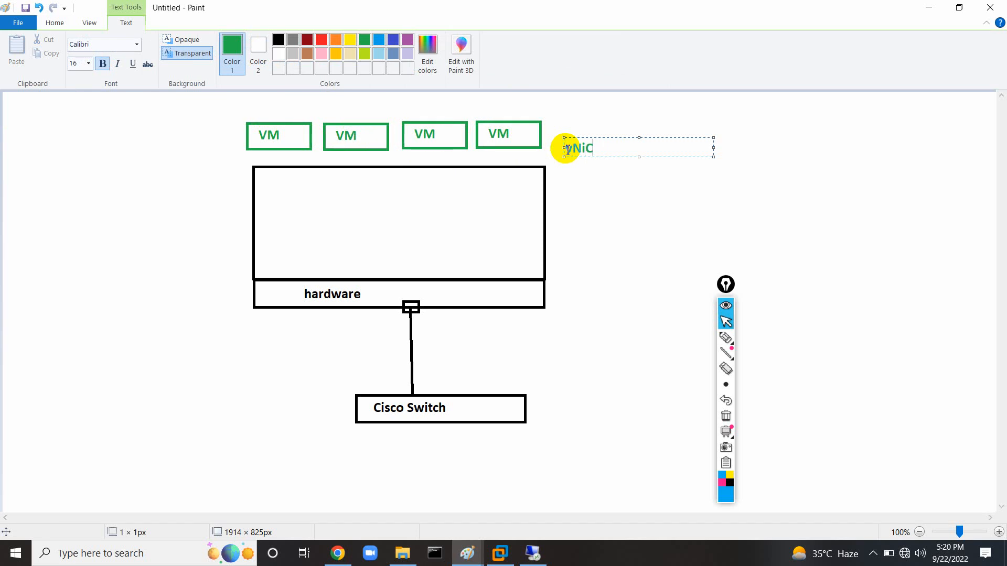
pyautogui.click(530, 175)
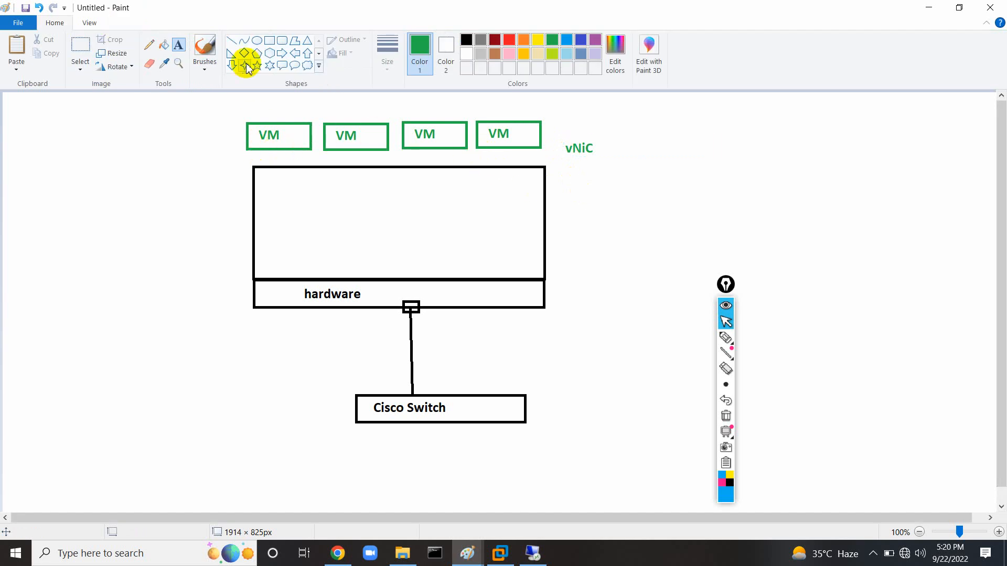
# Draw a blue rectangle near the top of the host box.
pyautogui.click(268, 42)
pyautogui.click(581, 40)
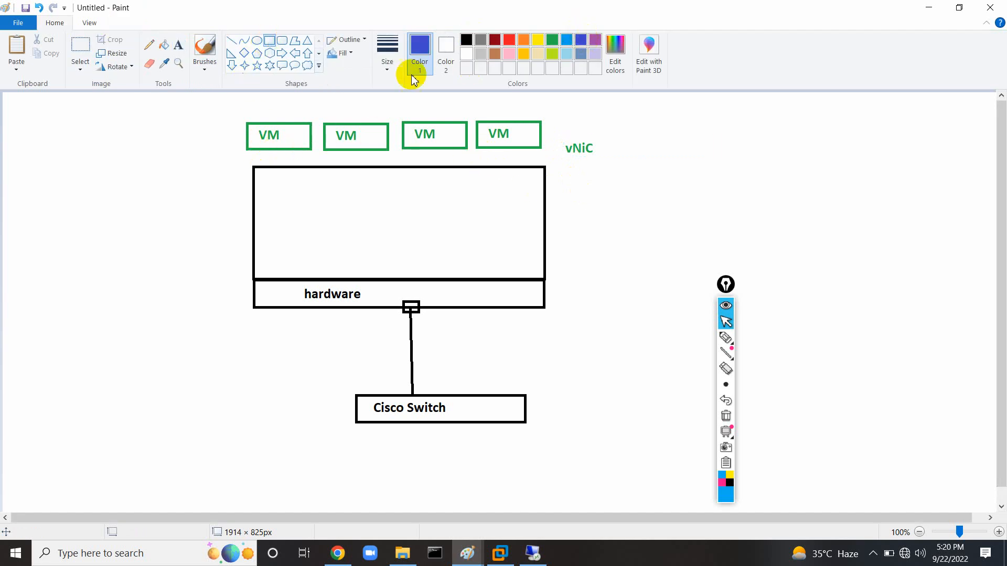
pyautogui.moveTo(309, 210); pyautogui.dragTo(494, 243)
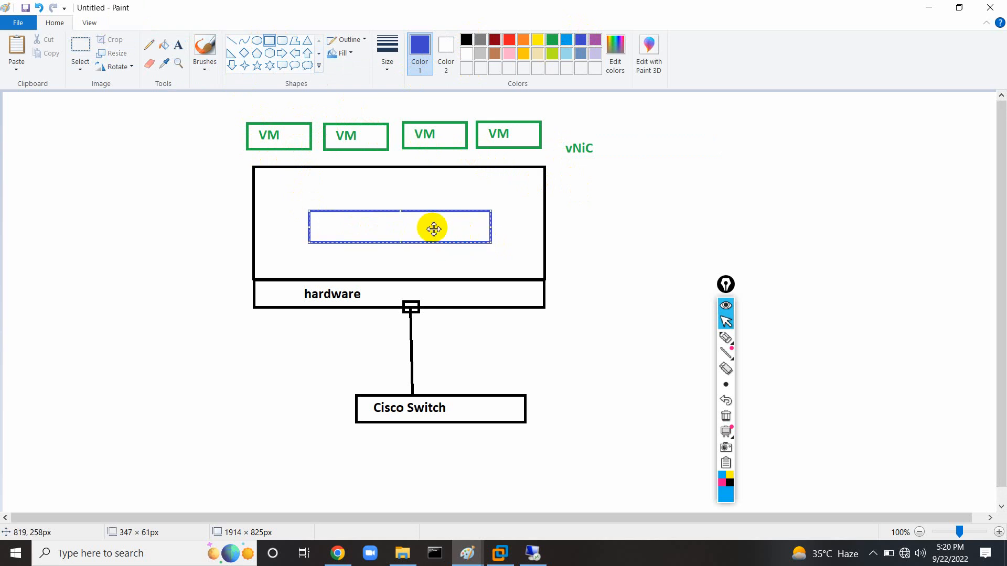
pyautogui.moveTo(431, 227); pyautogui.dragTo(429, 213)
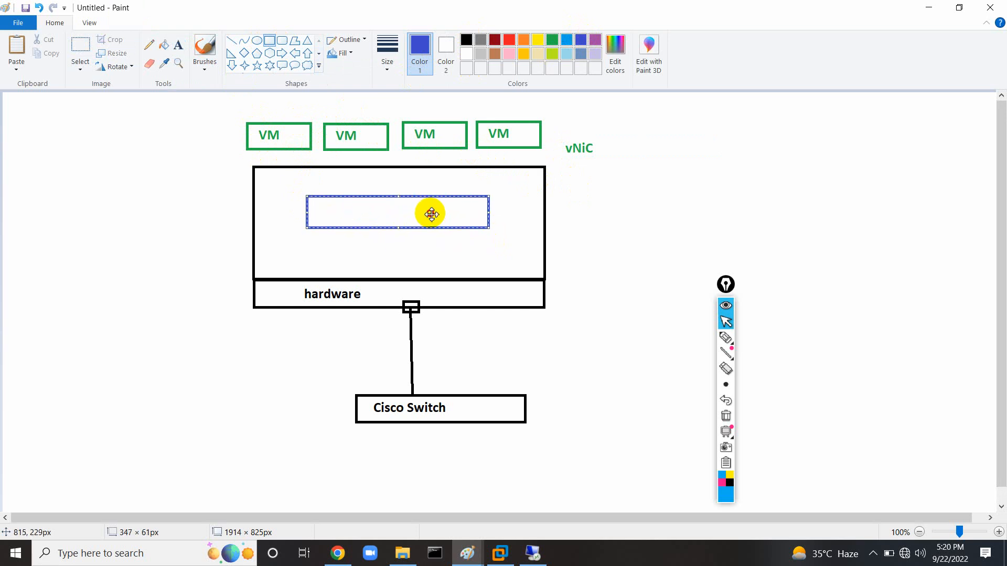
# Add a blue 'Hyper-V server 2022' label near the host box bottom.
pyautogui.click(178, 45)
pyautogui.click(293, 251)
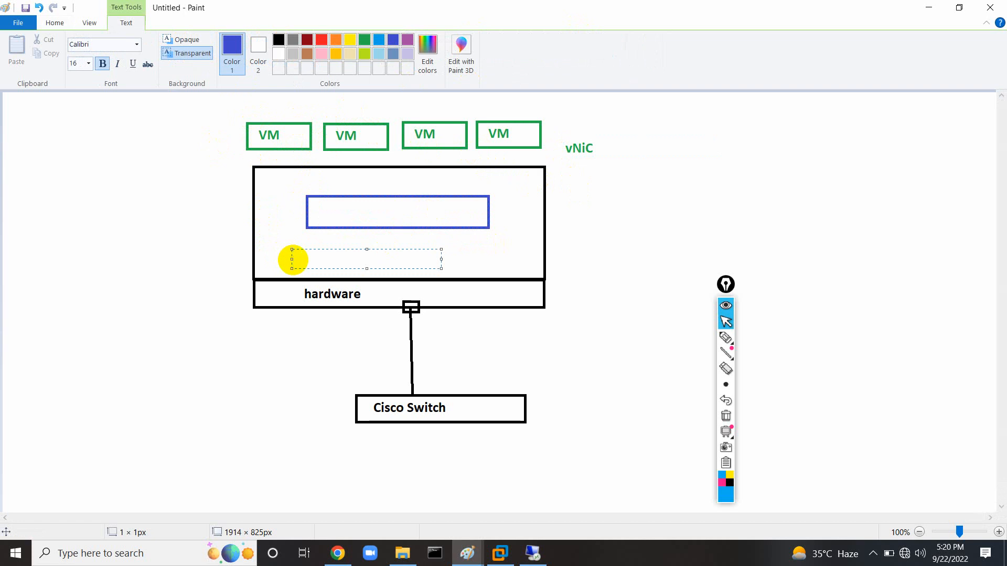
pyautogui.click(191, 222)
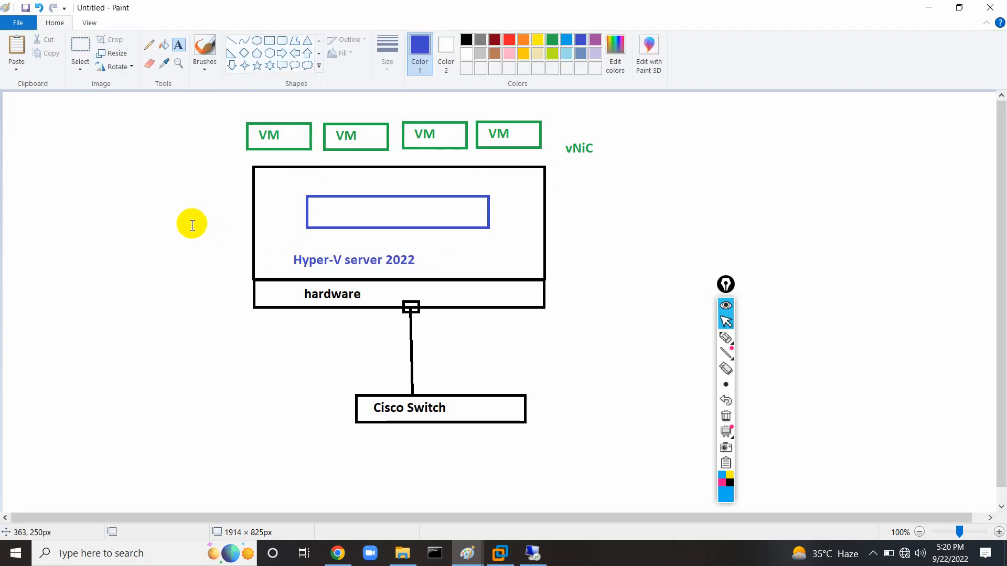
pyautogui.click(80, 46)
pyautogui.moveTo(287, 254); pyautogui.dragTo(356, 270)
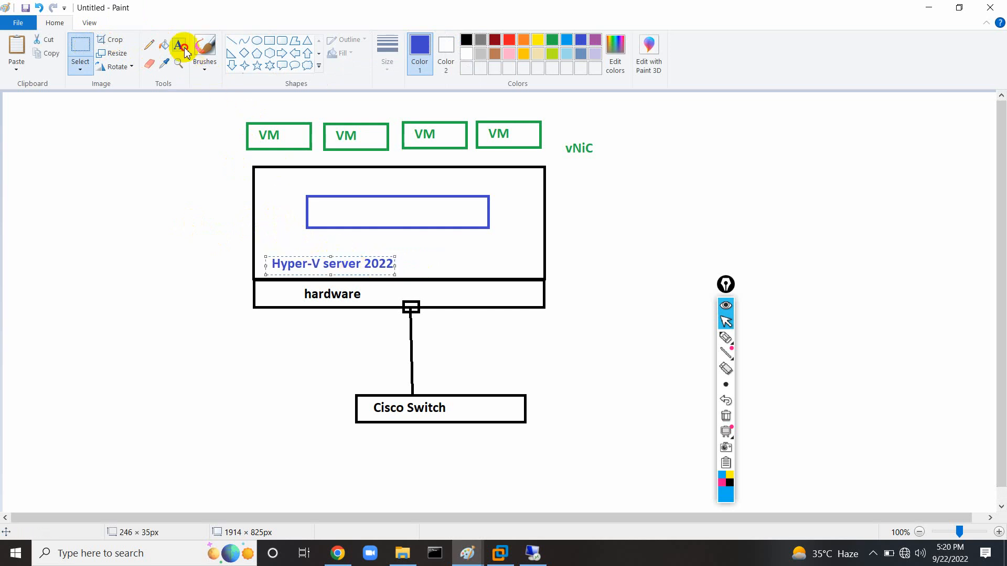
pyautogui.click(321, 209)
# Label the blue rectangle 'Virtual Switch', centred in the box.
pyautogui.click(179, 45)
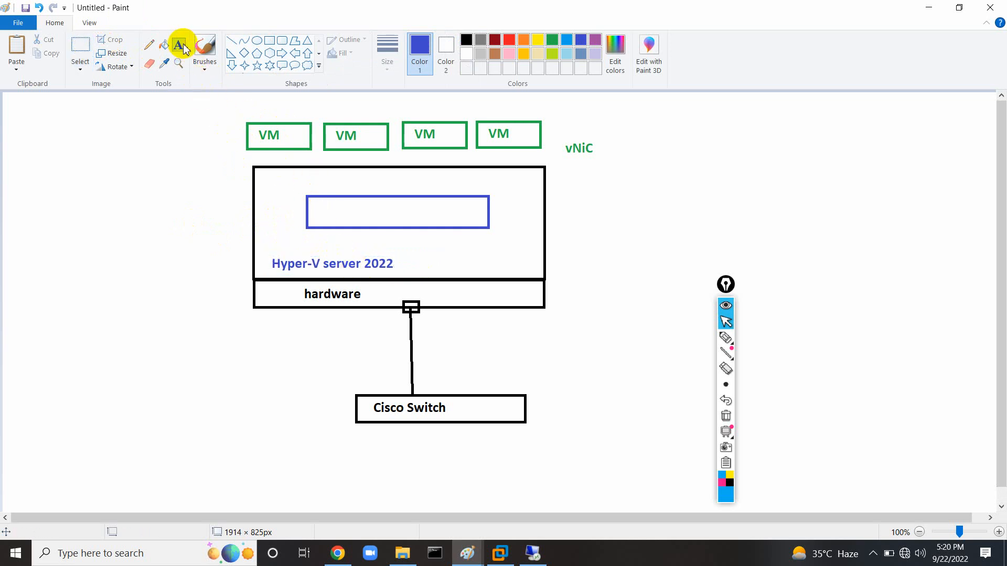
pyautogui.click(318, 207)
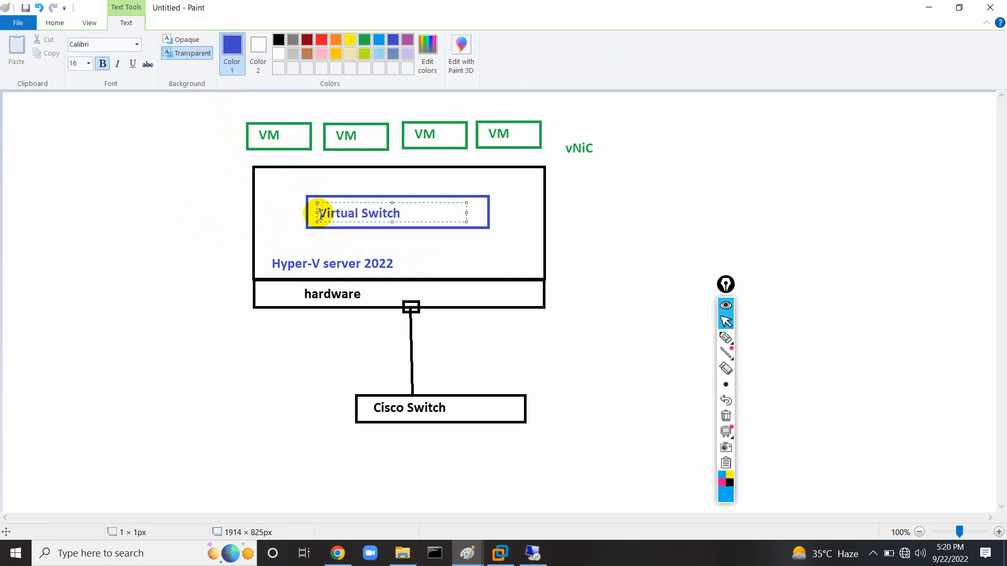
pyautogui.moveTo(353, 202); pyautogui.dragTo(380, 201)
pyautogui.click(229, 105)
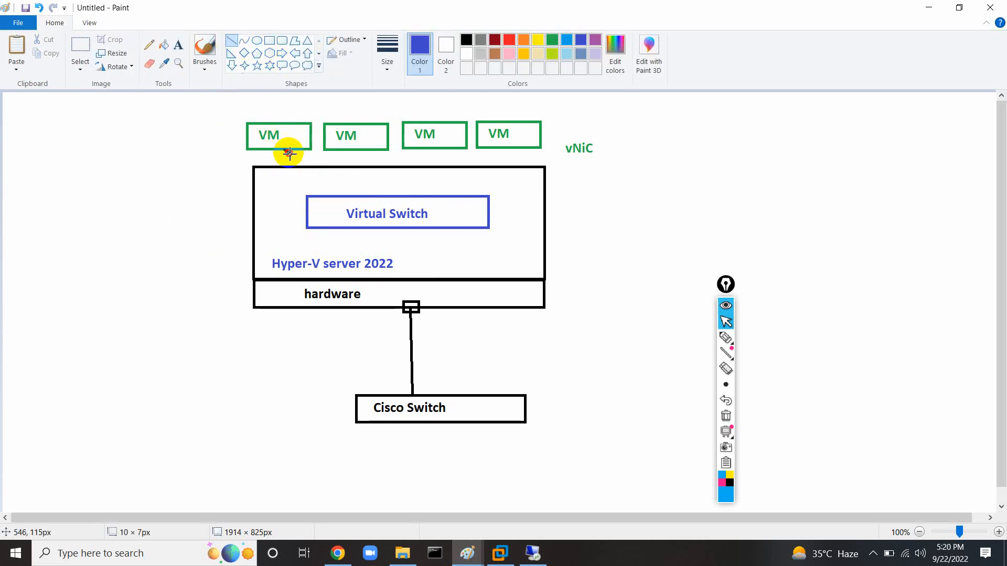
# Draw blue lines from the four VM boxes to the Virtual Switch, and from it to the hardware port.
pyautogui.moveTo(284, 149); pyautogui.dragTo(326, 194)
pyautogui.moveTo(351, 152); pyautogui.dragTo(355, 195)
pyautogui.moveTo(446, 148)
pyautogui.mouseDown()
pyautogui.moveTo(423, 173)
pyautogui.moveTo(420, 195)
pyautogui.mouseUp()
pyautogui.moveTo(493, 149)
pyautogui.mouseDown()
pyautogui.moveTo(472, 169)
pyautogui.moveTo(468, 195)
pyautogui.mouseUp()
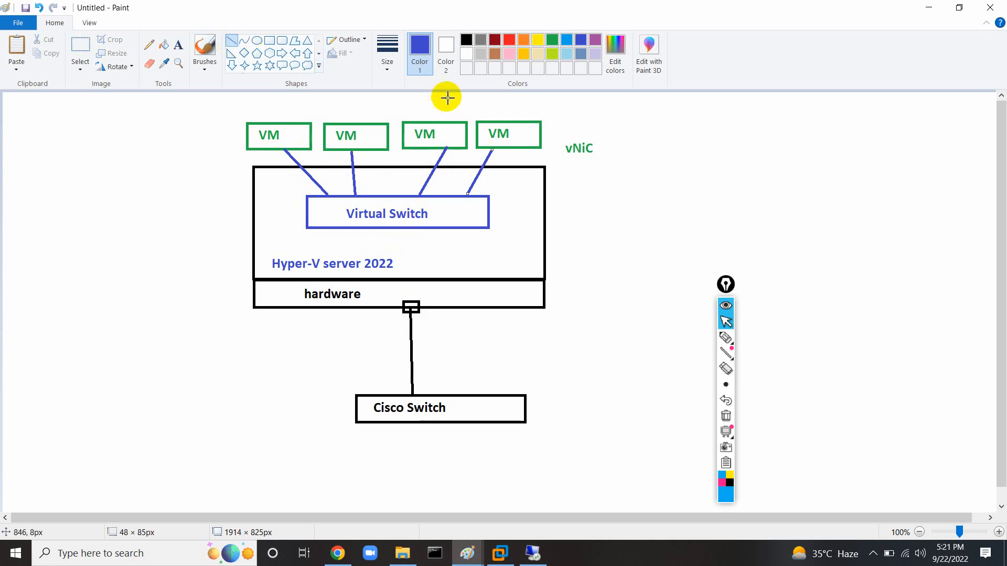
pyautogui.moveTo(411, 303); pyautogui.dragTo(414, 227)
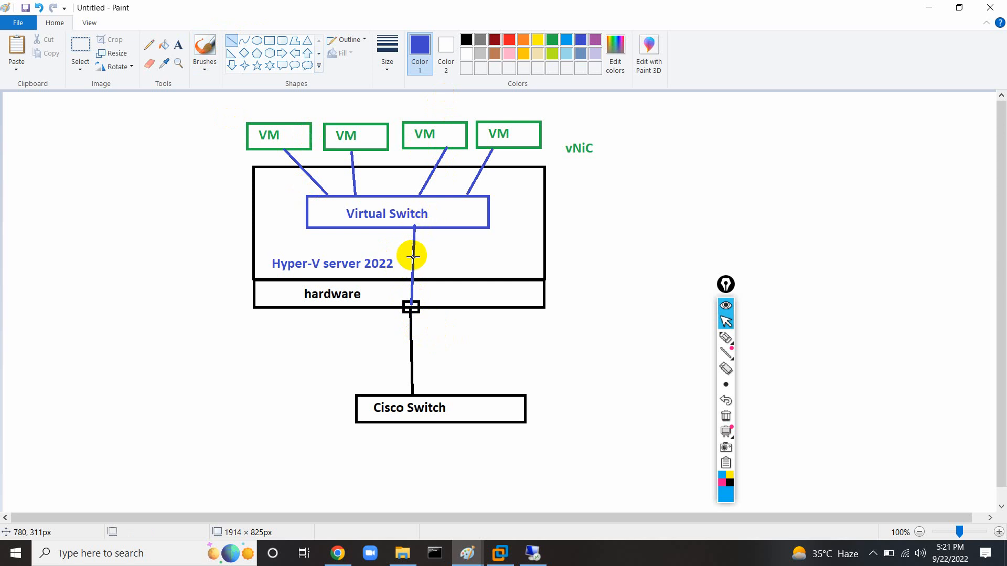
pyautogui.click(178, 45)
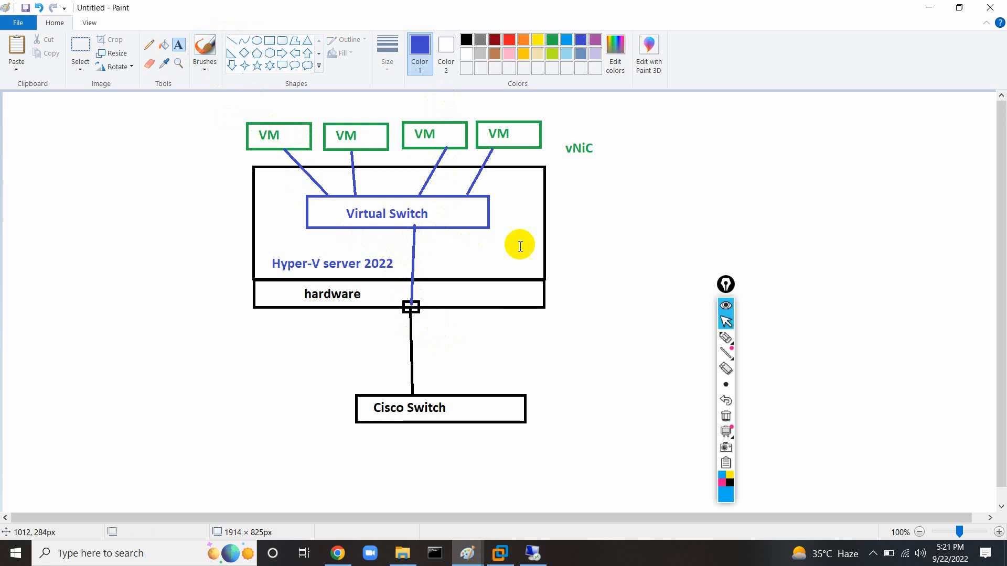
# Type the blue note '- External Virtual Switch' to the right of the host diagram.
pyautogui.click(711, 195)
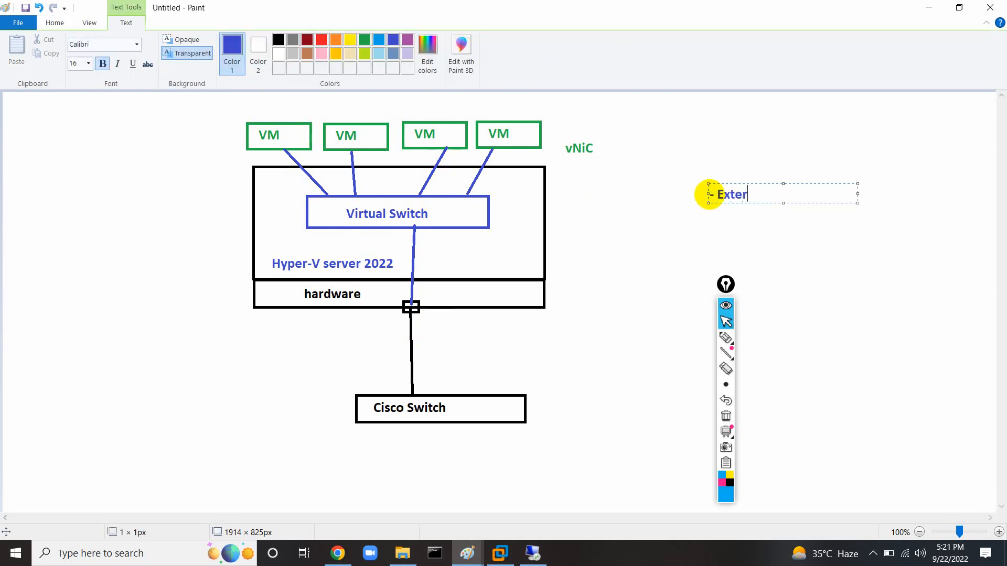
pyautogui.write('- External Virtual Switch')
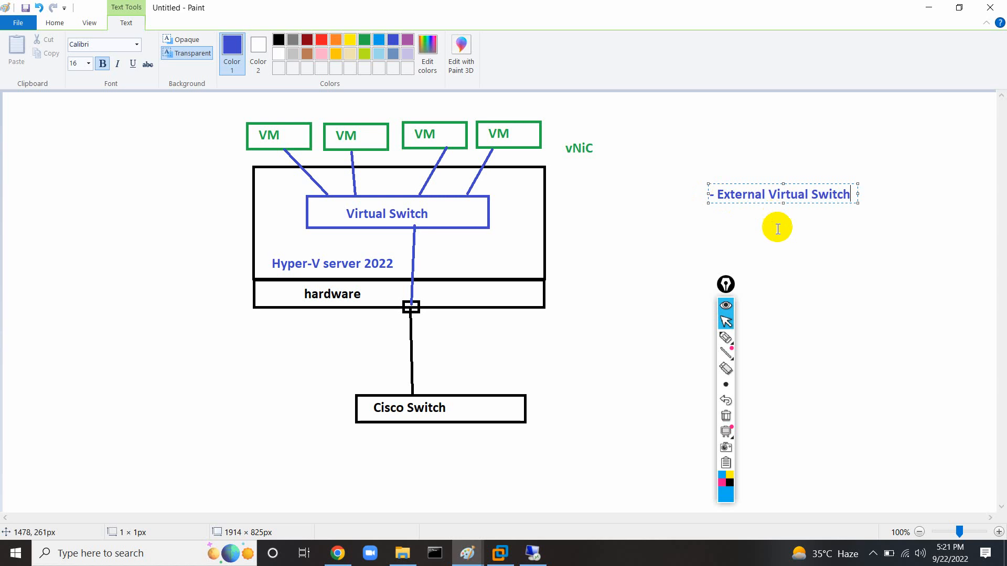
pyautogui.moveTo(730, 292)
pyautogui.mouseDown()
pyautogui.moveTo(658, 296)
pyautogui.moveTo(151, 254)
pyautogui.mouseUp()
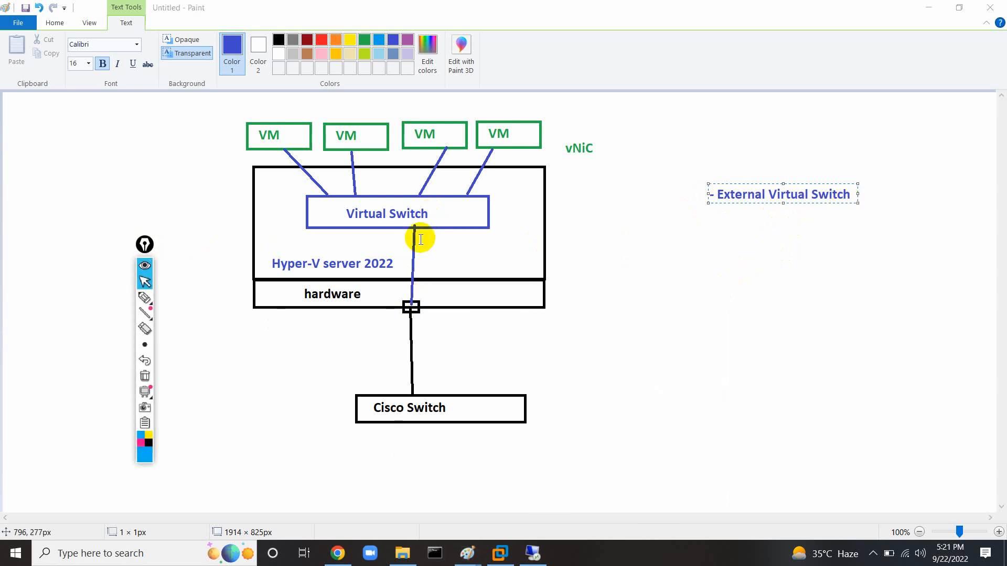
# Draw a box right of Cisco Switch and label it 'Gateway' in black.
pyautogui.click(215, 119)
pyautogui.click(270, 41)
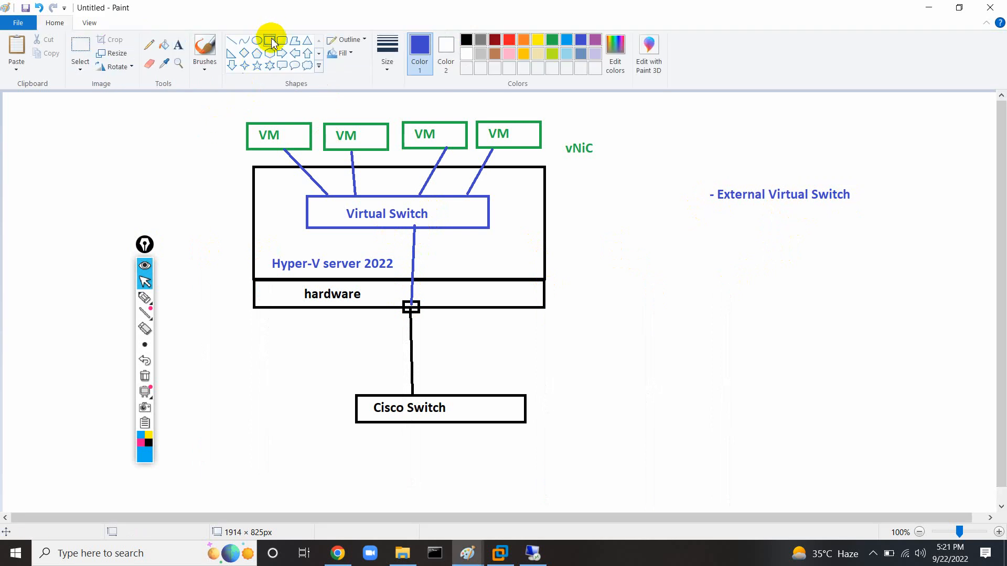
pyautogui.moveTo(660, 378); pyautogui.dragTo(785, 411)
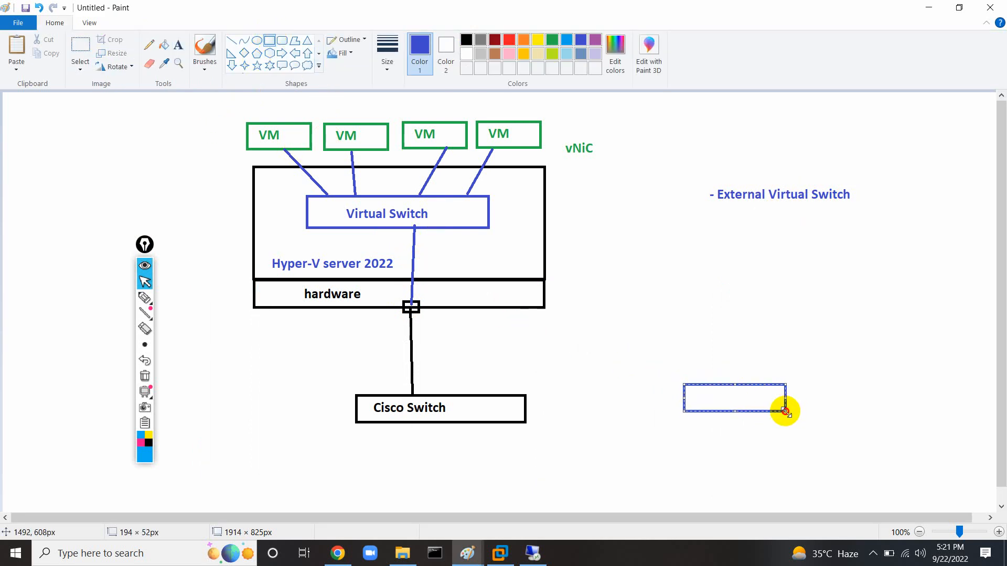
pyautogui.click(466, 40)
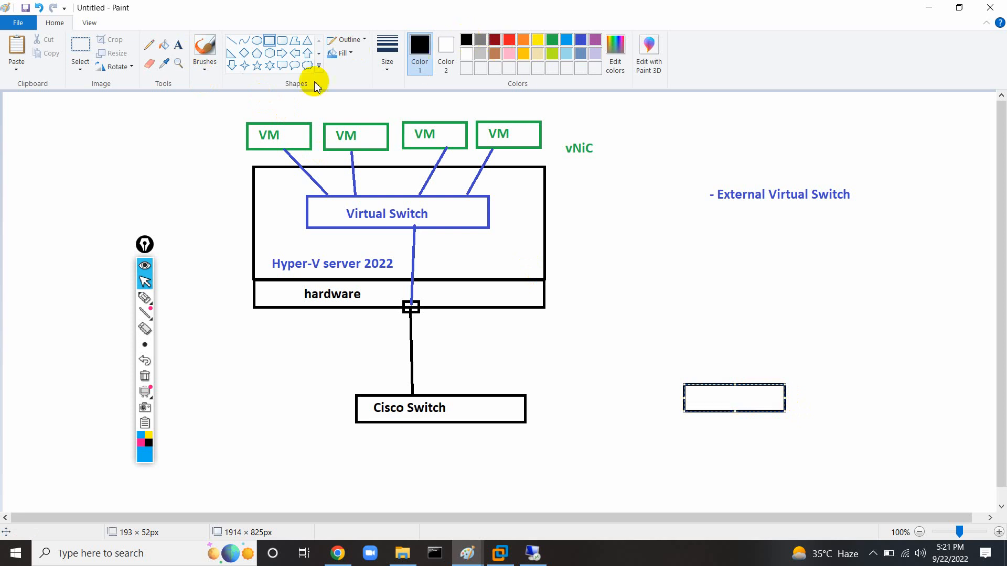
pyautogui.click(179, 45)
pyautogui.click(691, 390)
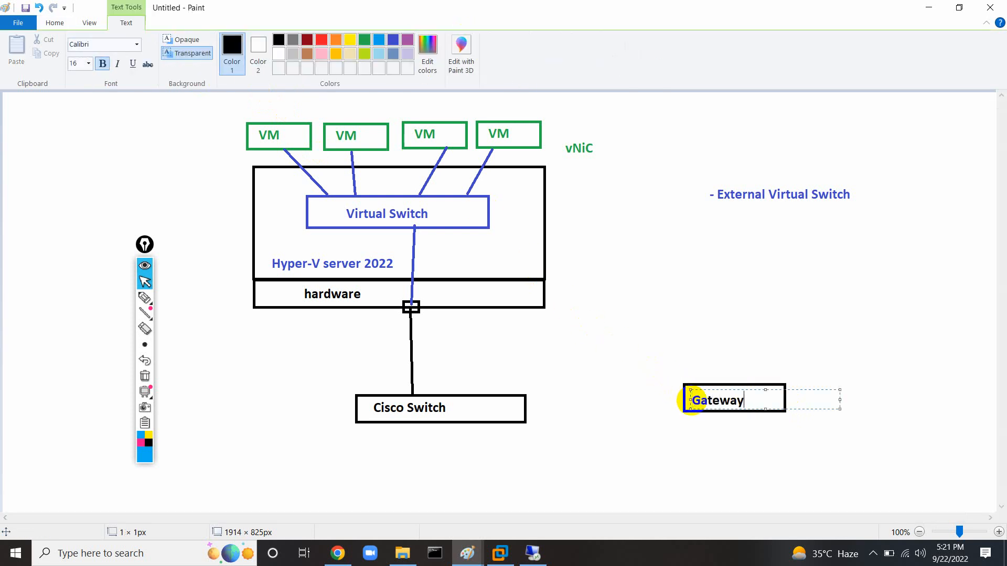
pyautogui.click(607, 384)
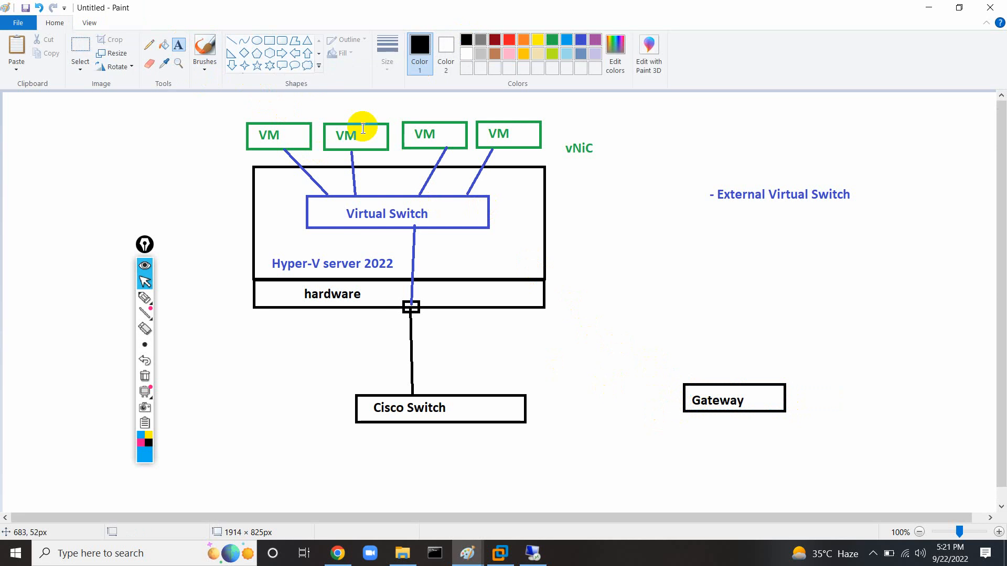
# Link Cisco Switch to Gateway with a line and add '192.168.1.1' beneath Gateway.
pyautogui.click(231, 40)
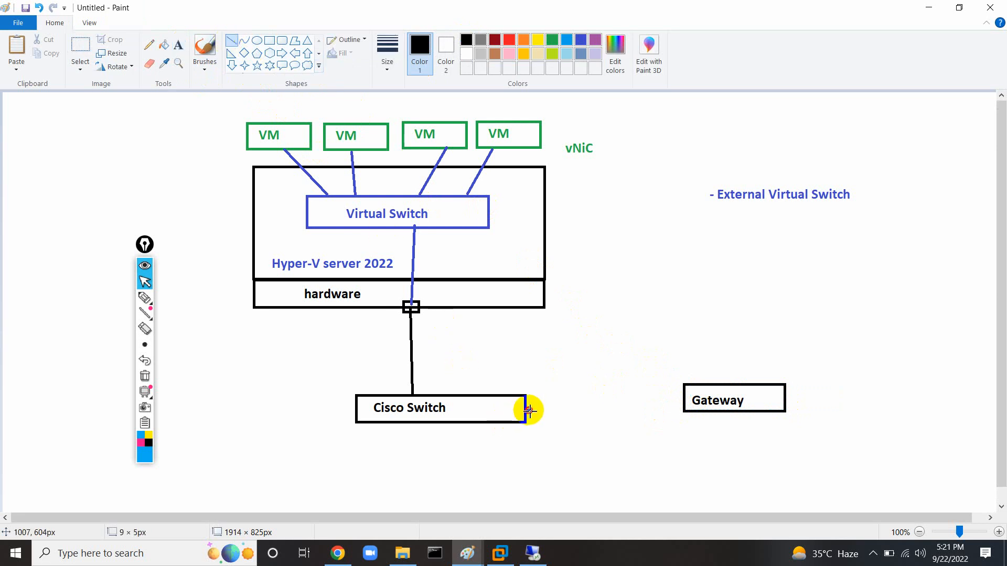
pyautogui.moveTo(529, 410); pyautogui.dragTo(683, 399)
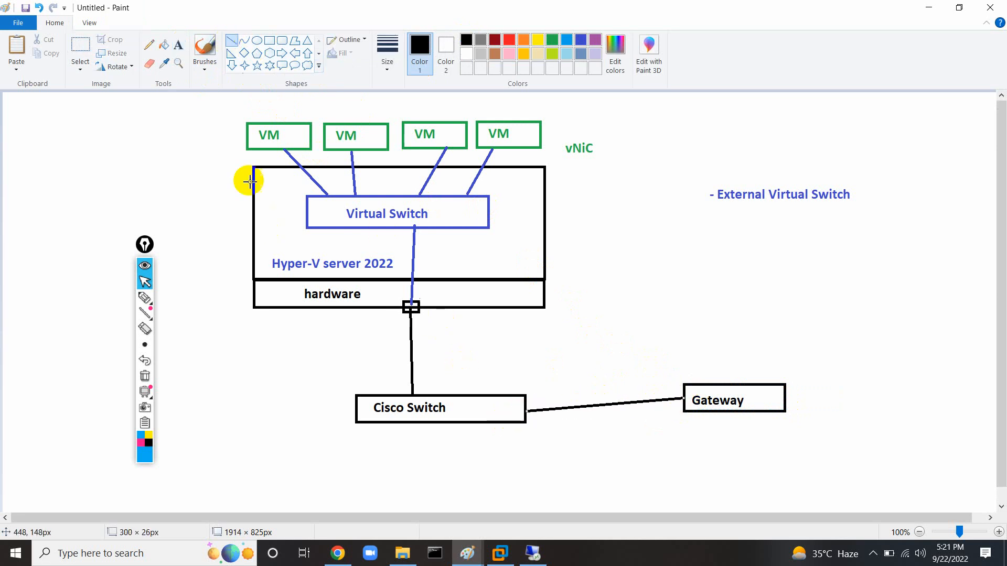
pyautogui.click(179, 45)
pyautogui.click(645, 428)
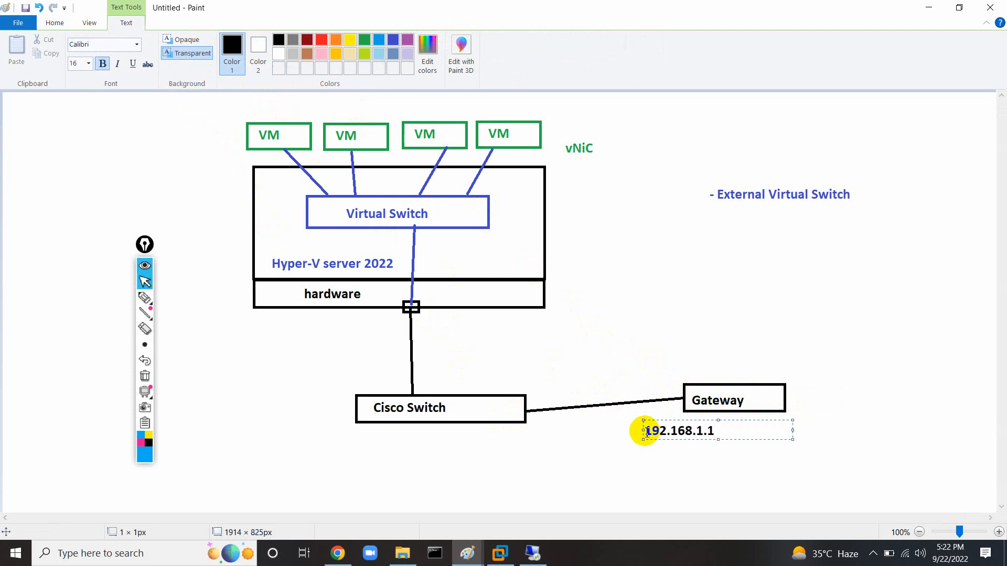
pyautogui.click(179, 142)
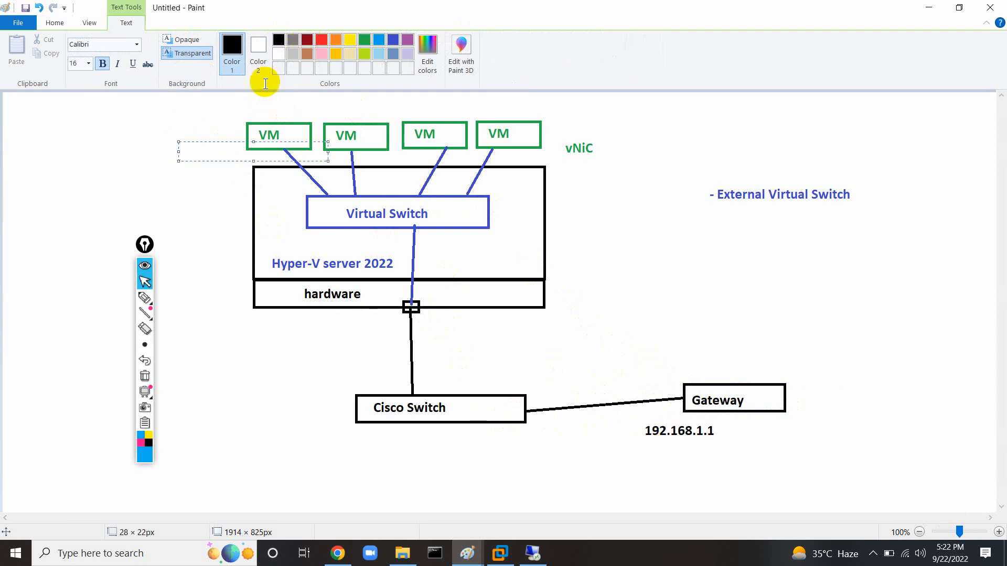
pyautogui.click(197, 200)
pyautogui.click(269, 41)
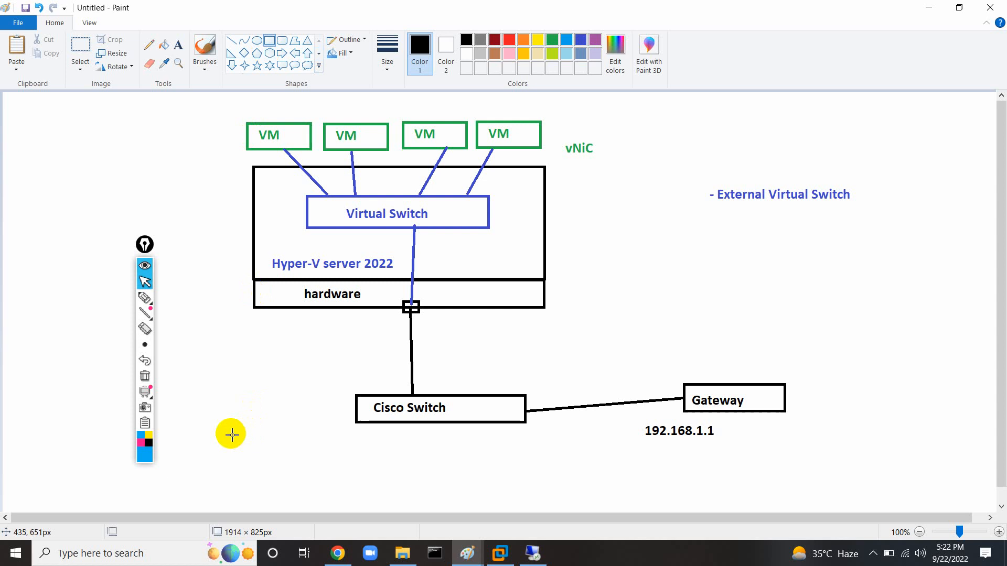
# Draw a small box at the lower left and label it 'Pc'.
pyautogui.moveTo(231, 435); pyautogui.dragTo(272, 464)
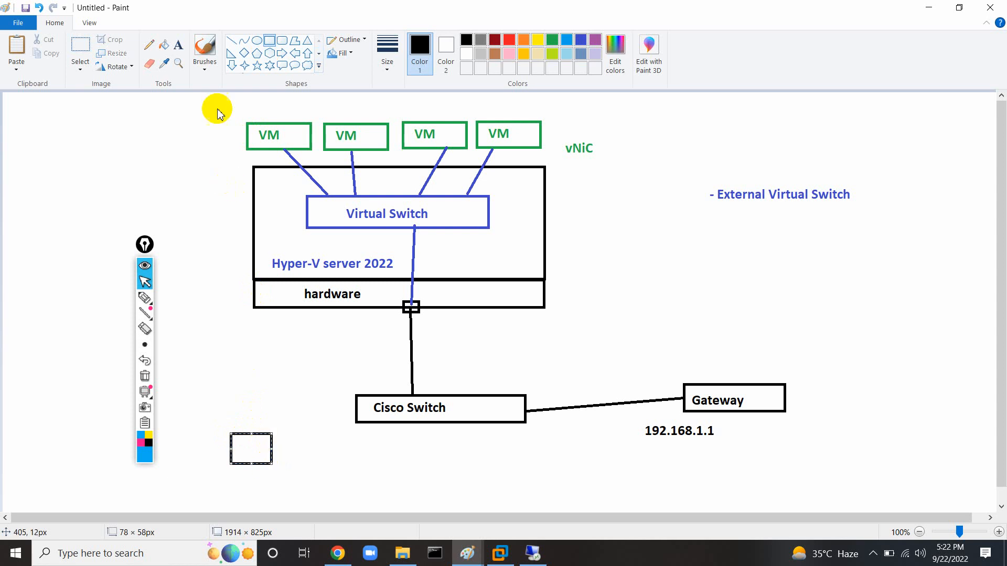
pyautogui.click(177, 50)
pyautogui.click(239, 446)
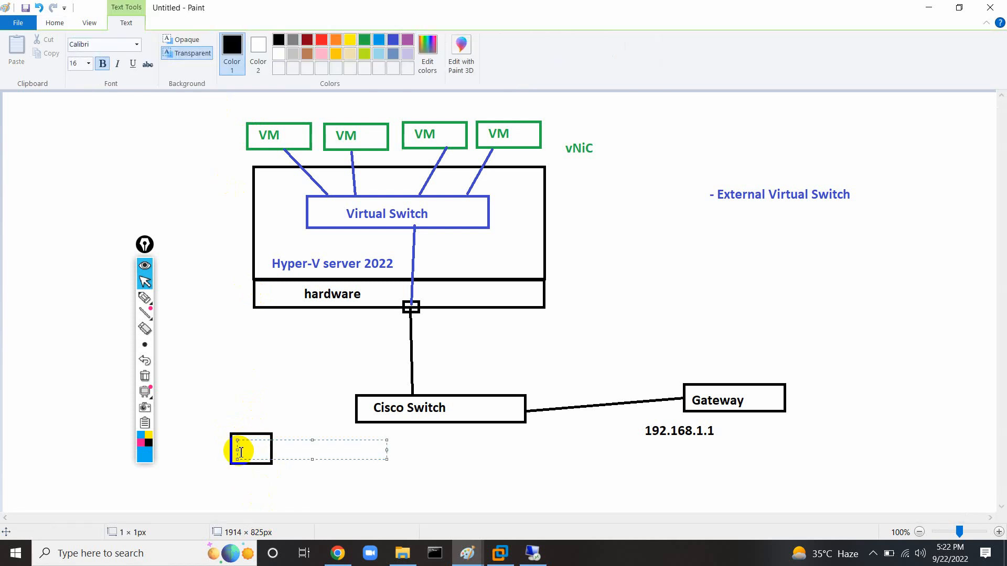
pyautogui.press('capslock')
pyautogui.write('Pc')
pyautogui.click(211, 391)
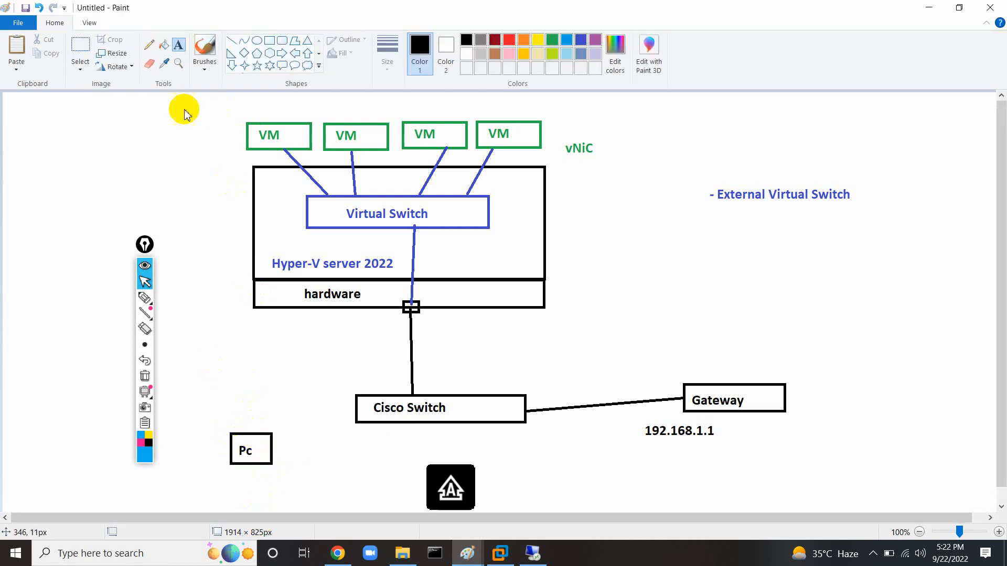
# Copy the Pc box twice, placing the copies beside it below Cisco Switch.
pyautogui.click(80, 49)
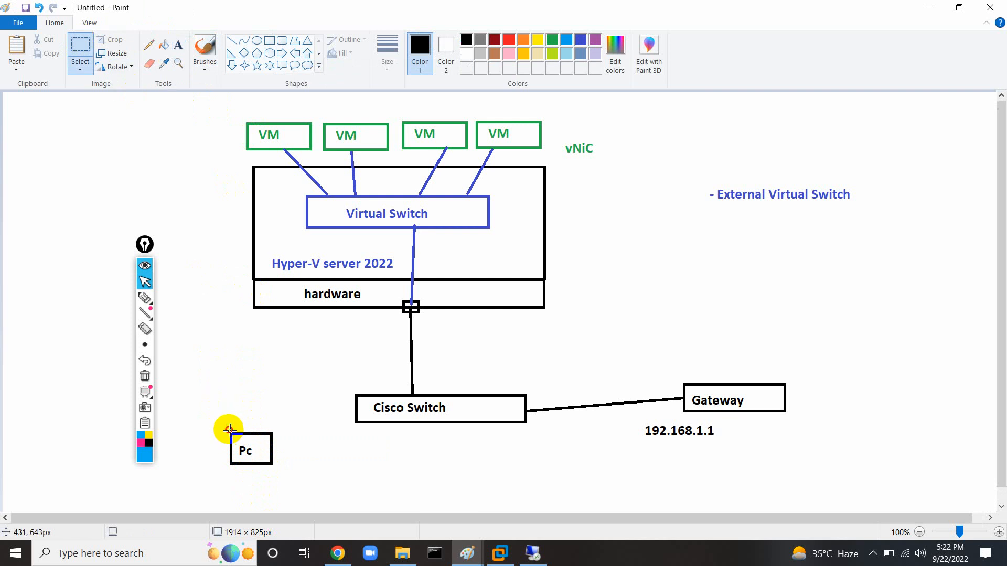
pyautogui.moveTo(230, 430); pyautogui.dragTo(275, 470)
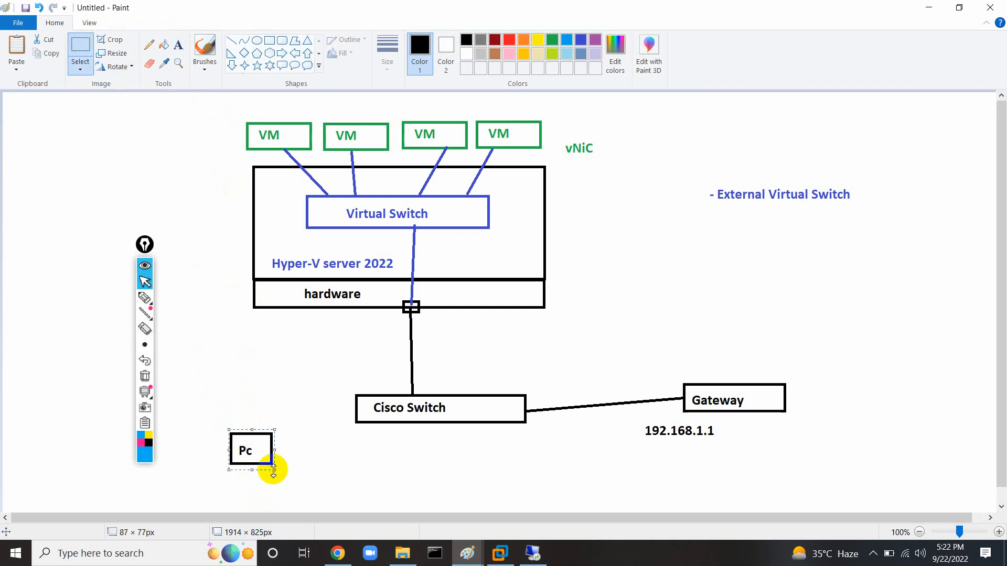
pyautogui.hotkey('ctrl', 'c')
pyautogui.hotkey('ctrl', 'v')
pyautogui.moveTo(18, 117); pyautogui.dragTo(319, 474)
pyautogui.hotkey('ctrl', 'v')
pyautogui.moveTo(27, 108); pyautogui.dragTo(425, 459)
# Connect the Pc boxes to Cisco Switch with straight lines.
pyautogui.click(231, 41)
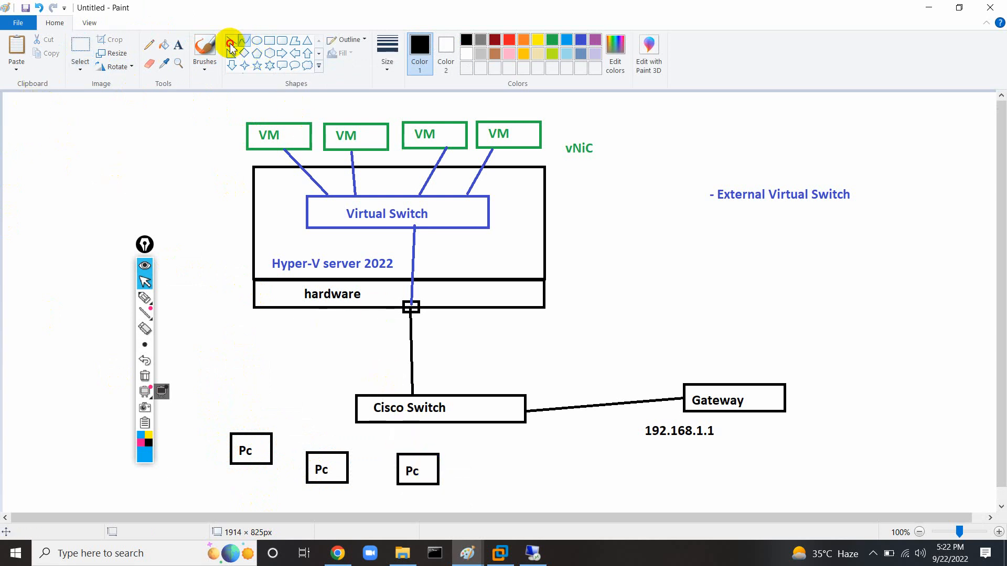
pyautogui.moveTo(274, 444); pyautogui.dragTo(355, 416)
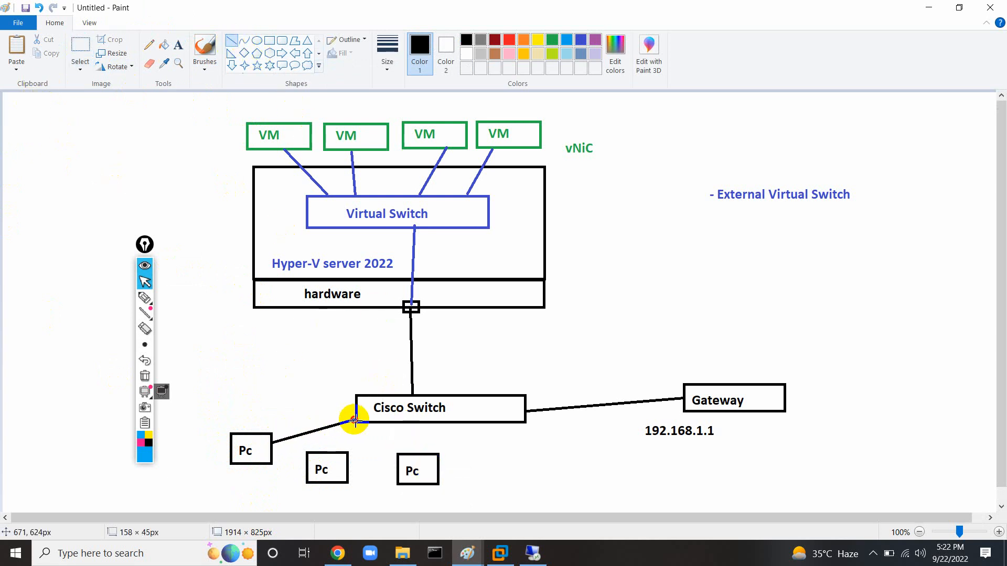
pyautogui.moveTo(342, 456)
pyautogui.mouseDown()
pyautogui.moveTo(372, 423)
pyautogui.moveTo(418, 454)
pyautogui.mouseUp()
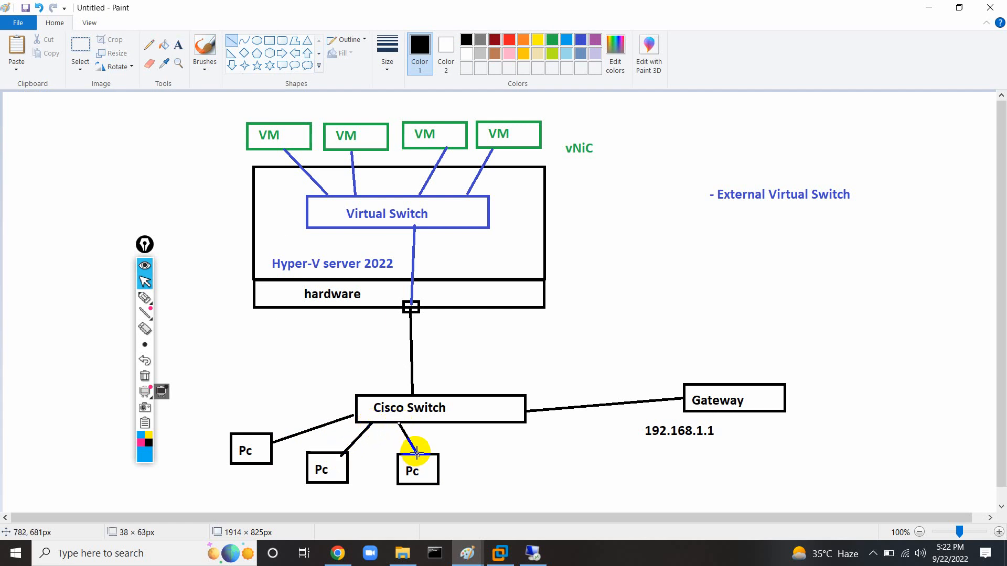
pyautogui.click(178, 45)
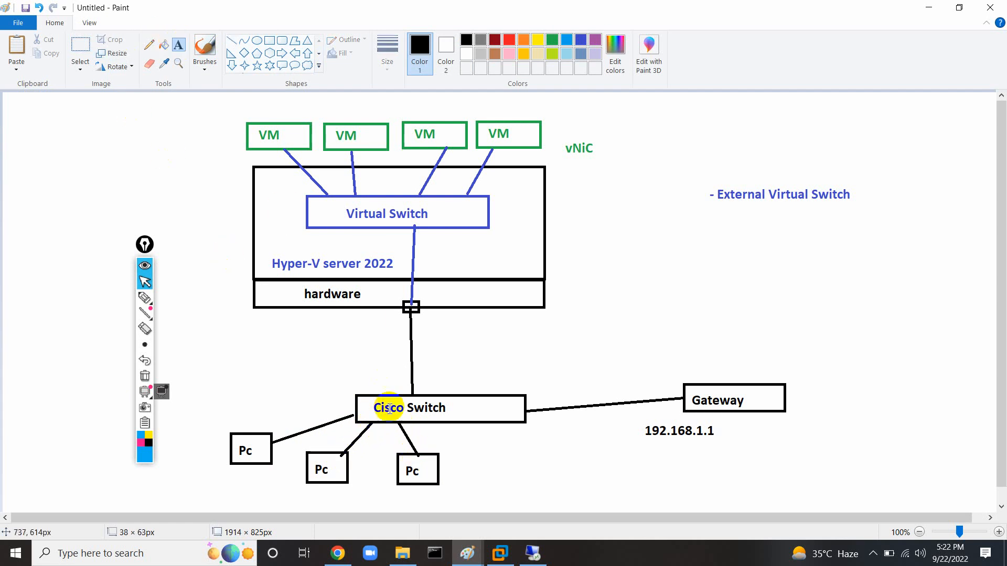
pyautogui.click(451, 458)
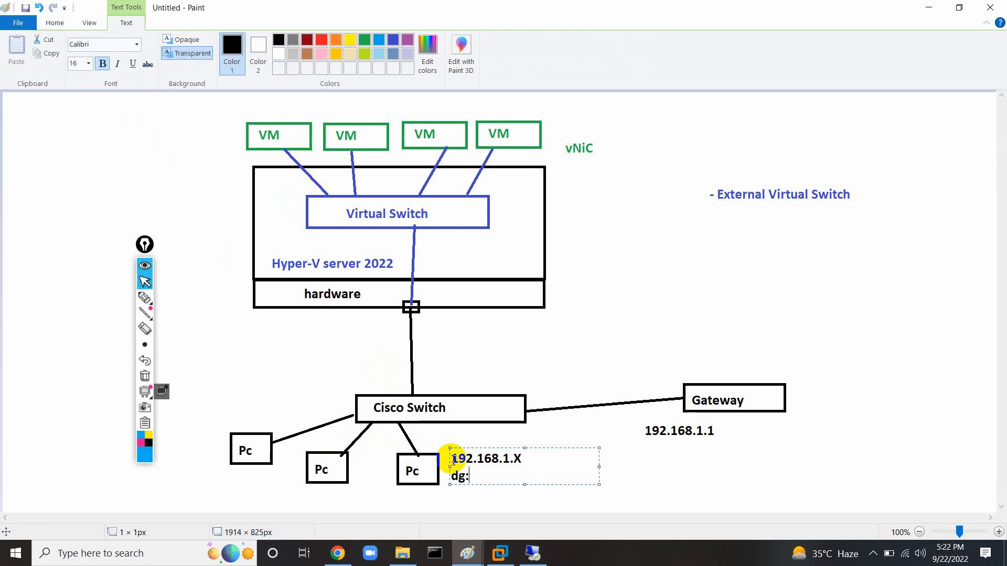
# Type the IP 192.168.1.x and DG 192.168.1.1 lines beside the third Pc, fixing capitalization.
pyautogui.write('192.168.1.X')
pyautogui.press('Return')
pyautogui.write('dg')
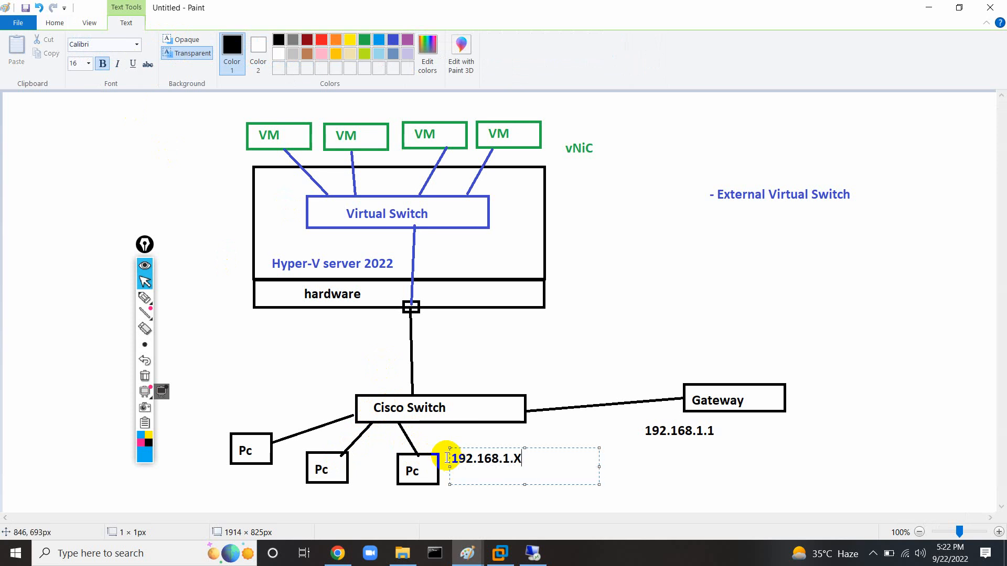
pyautogui.press('capslock')
pyautogui.press('BackSpace')
pyautogui.press('BackSpace')
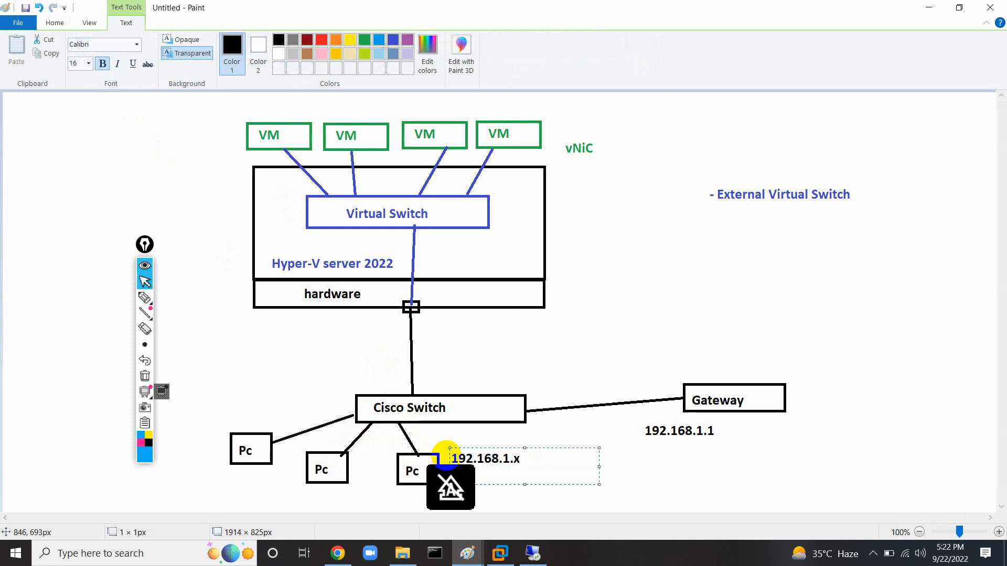
pyautogui.write('192.168.1.1')
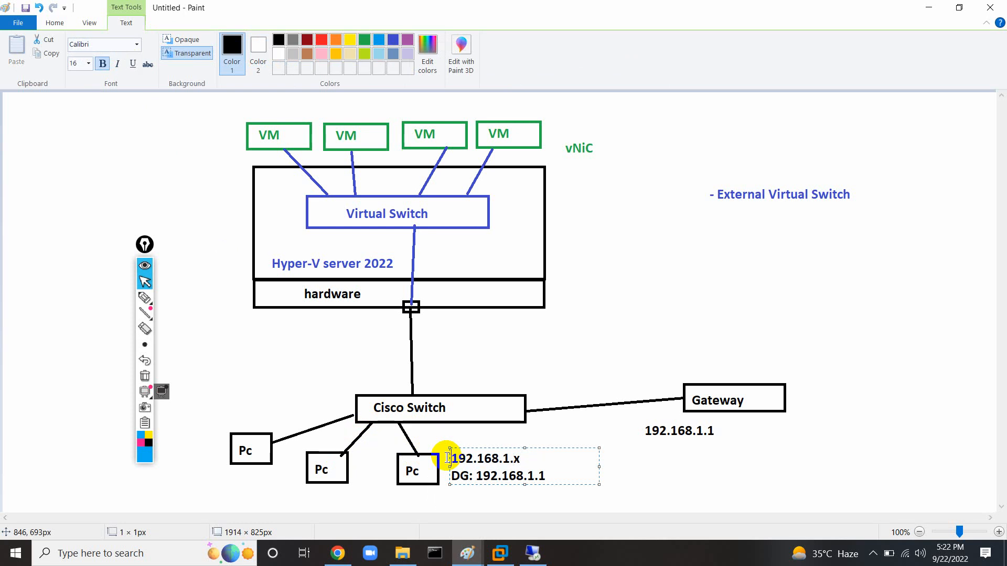
pyautogui.write('IP:')
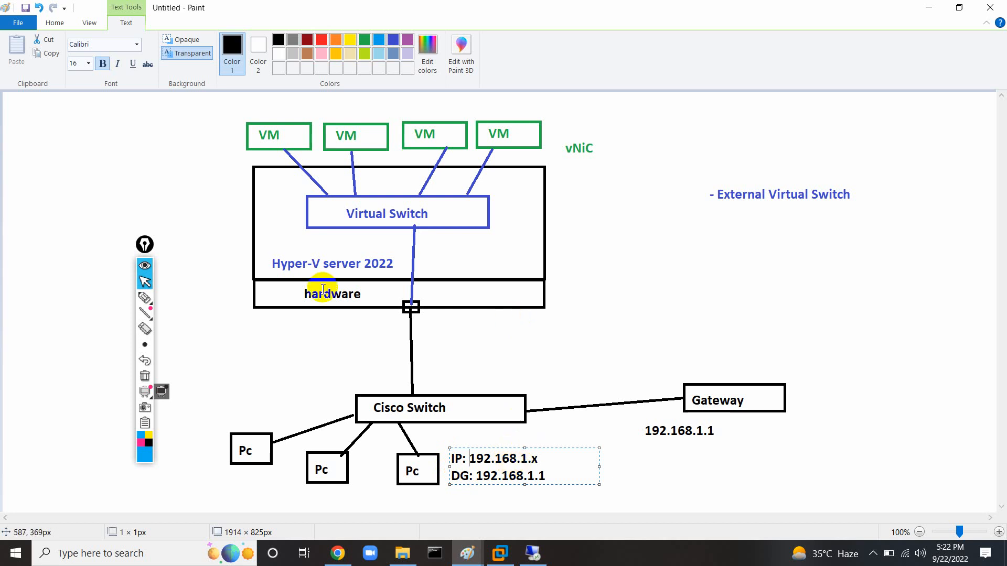
pyautogui.click(145, 298)
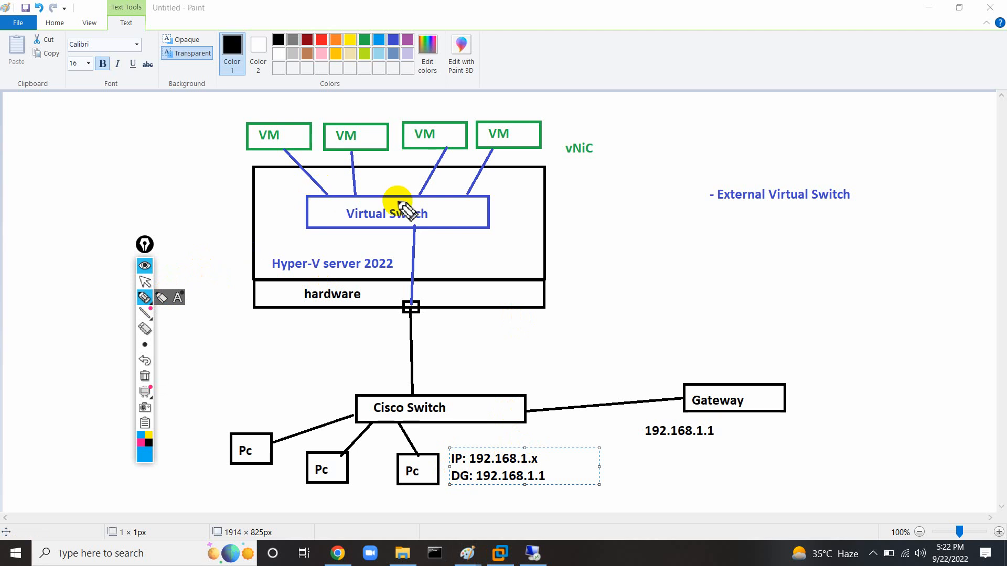
# Circle the fourth VM and its vNiC in blue, then trace its link through Virtual Switch and Cisco Switch to the first Pc.
pyautogui.moveTo(495, 115)
pyautogui.mouseDown()
pyautogui.moveTo(477, 147)
pyautogui.moveTo(562, 128)
pyautogui.moveTo(490, 115)
pyautogui.mouseUp()
pyautogui.moveTo(579, 133)
pyautogui.mouseDown()
pyautogui.moveTo(562, 146)
pyautogui.moveTo(602, 153)
pyautogui.moveTo(575, 129)
pyautogui.mouseUp()
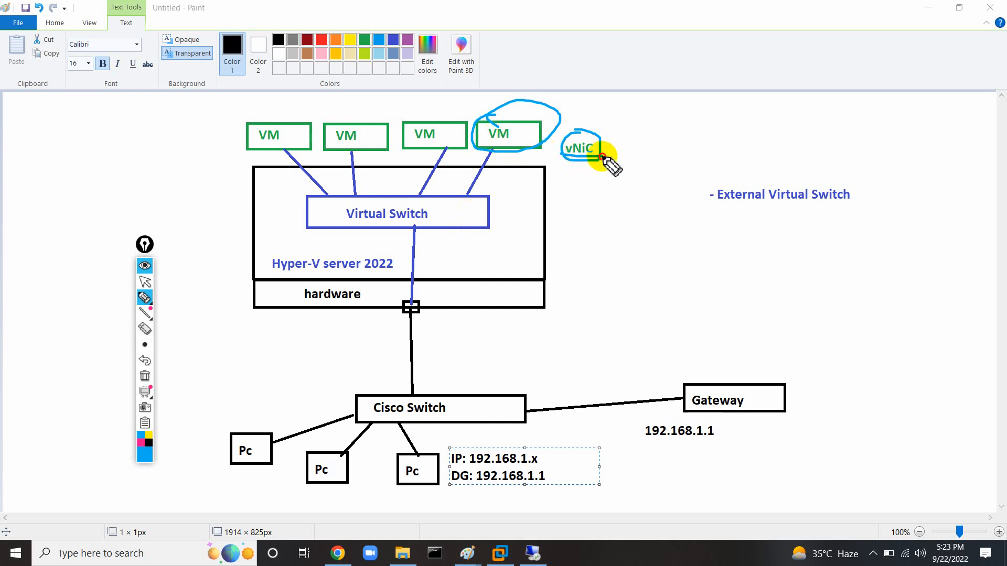
pyautogui.moveTo(498, 152); pyautogui.dragTo(466, 198)
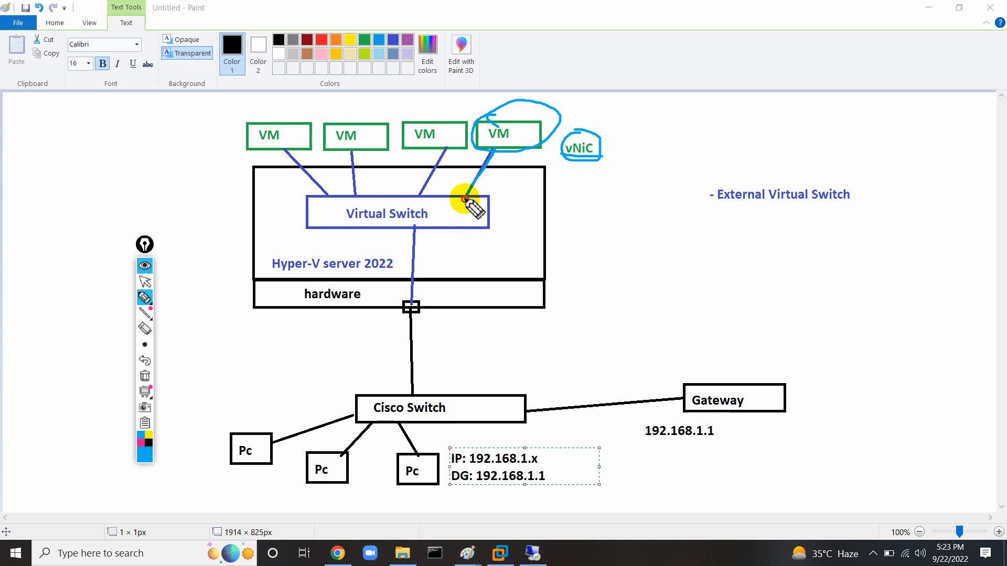
pyautogui.moveTo(465, 198)
pyautogui.mouseDown()
pyautogui.moveTo(418, 219)
pyautogui.moveTo(412, 234)
pyautogui.moveTo(415, 396)
pyautogui.moveTo(516, 418)
pyautogui.moveTo(688, 401)
pyautogui.mouseUp()
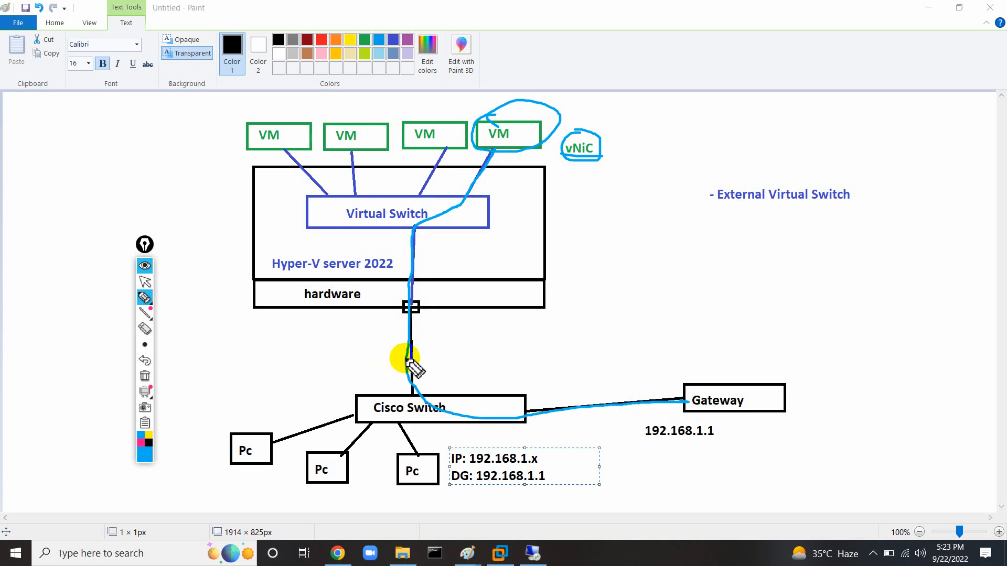
pyautogui.moveTo(412, 367)
pyautogui.mouseDown()
pyautogui.moveTo(325, 420)
pyautogui.moveTo(256, 441)
pyautogui.mouseUp()
pyautogui.click(142, 286)
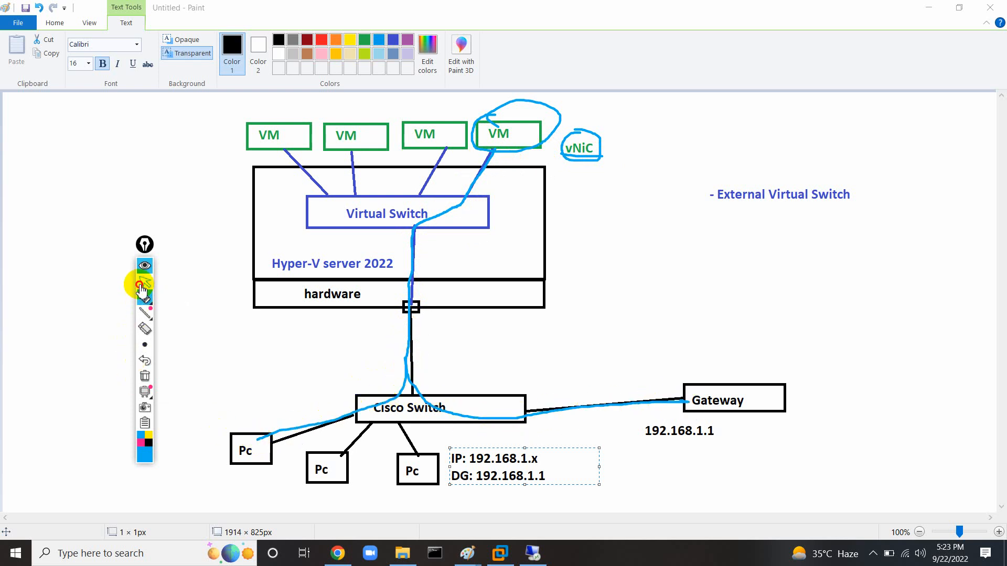
# Copy the IP/DG label text and paste a duplicate beside the first VM.
pyautogui.click(560, 478)
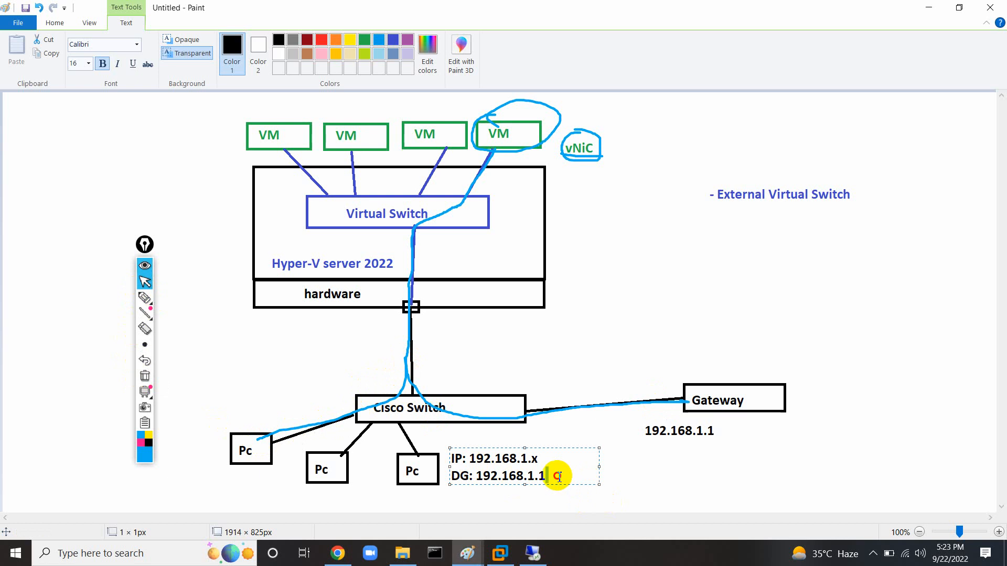
pyautogui.hotkey('ctrl', 'a')
pyautogui.hotkey('ctrl', 'c')
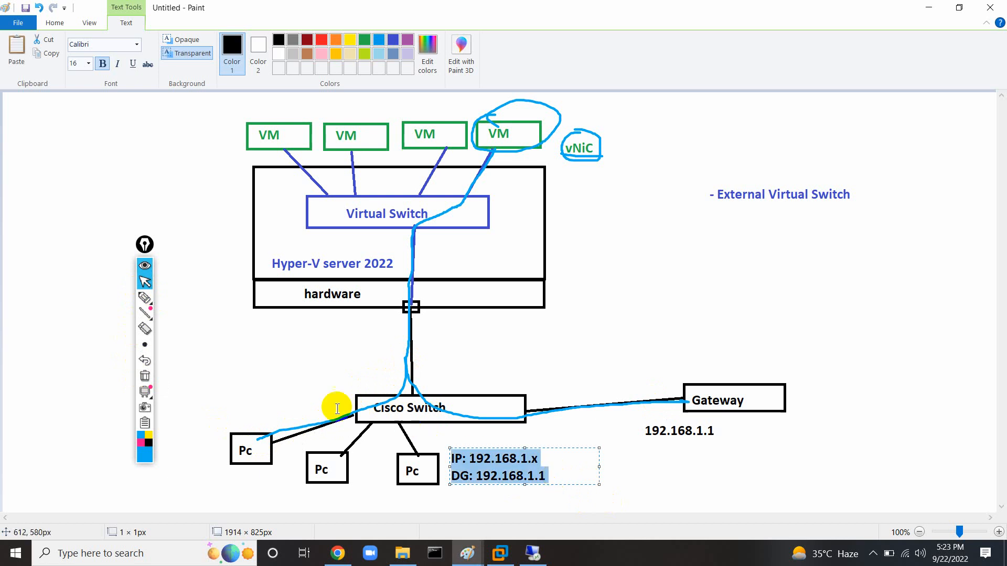
pyautogui.click(105, 131)
pyautogui.click(107, 126)
pyautogui.hotkey('ctrl', 'v')
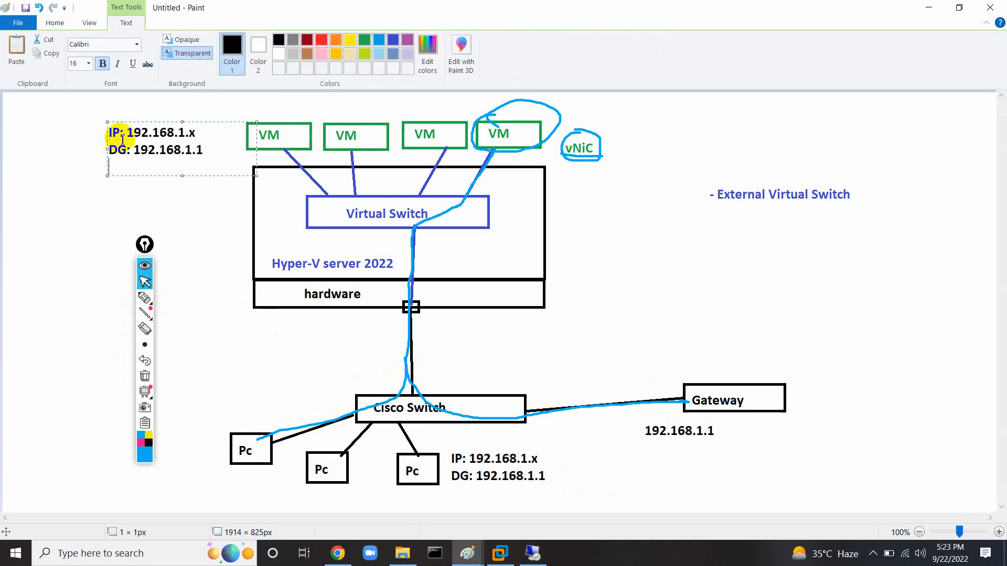
pyautogui.moveTo(166, 124); pyautogui.dragTo(200, 121)
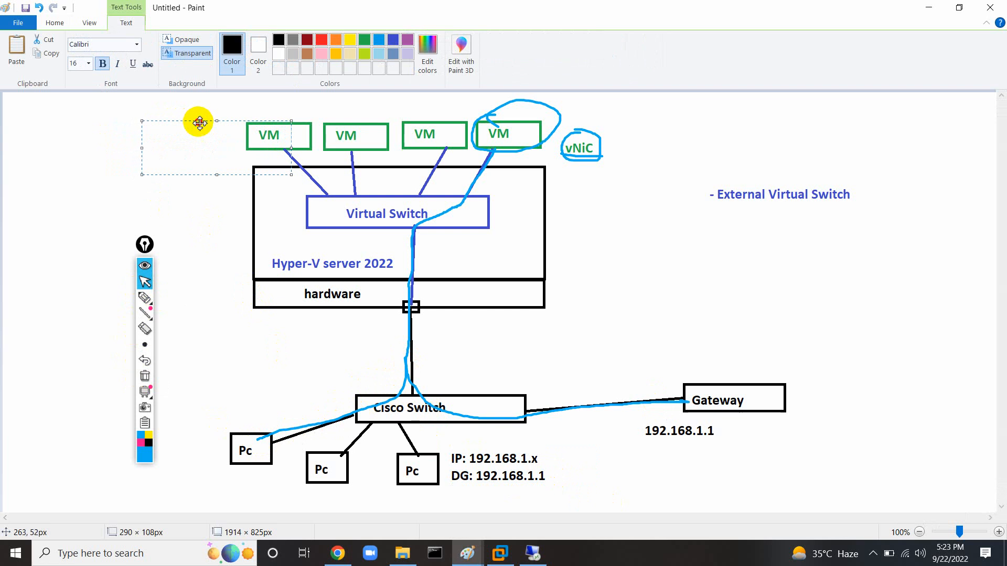
pyautogui.click(65, 163)
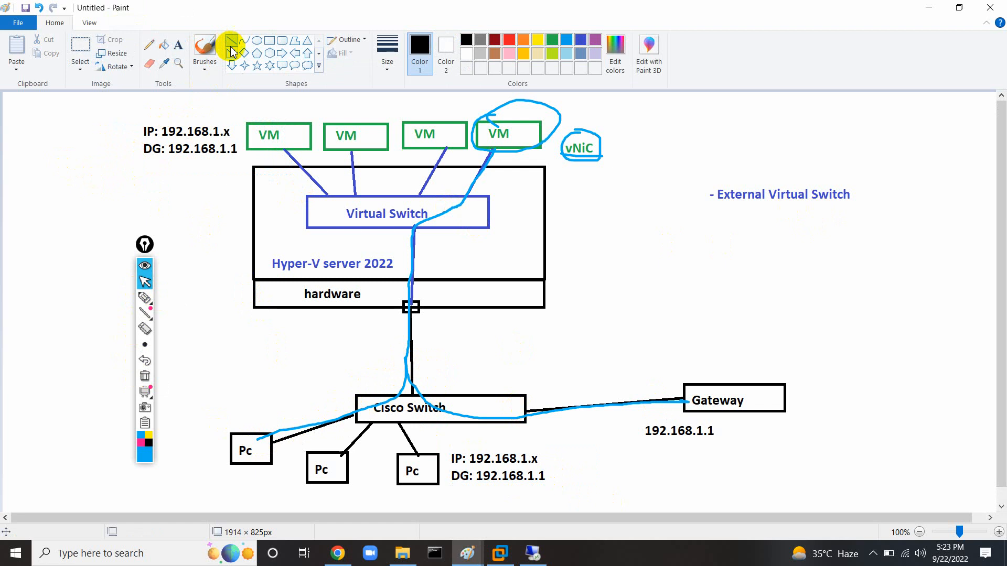
# Add a dark blue '- Internal Virtual Switch' note below '- External Virtual Switch'.
pyautogui.click(580, 40)
pyautogui.click(707, 227)
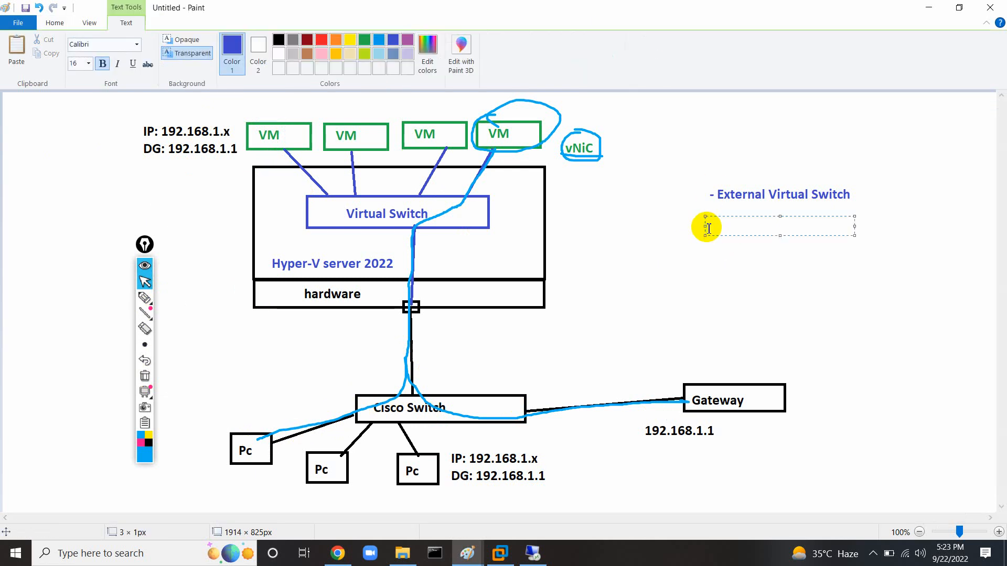
pyautogui.write('- Interneal Virtual Switch')
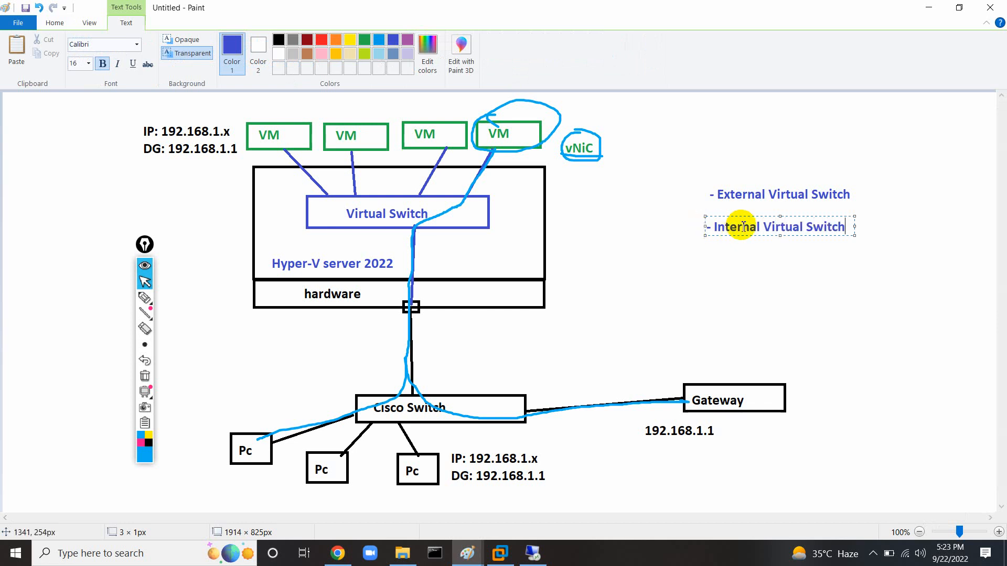
pyautogui.moveTo(768, 216); pyautogui.dragTo(773, 217)
pyautogui.click(690, 225)
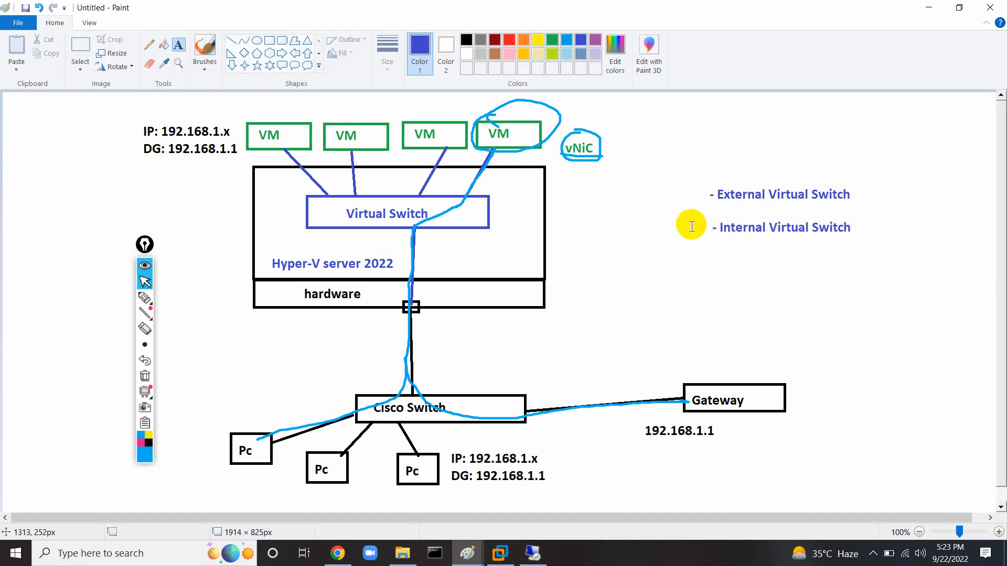
# Clear all the blue pen annotations from the diagram.
pyautogui.click(145, 376)
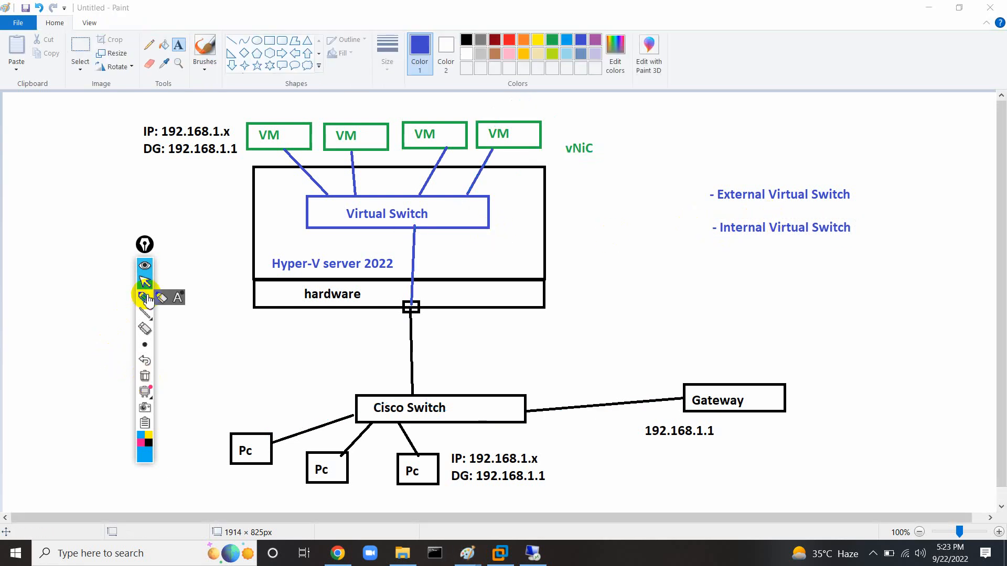
pyautogui.click(129, 163)
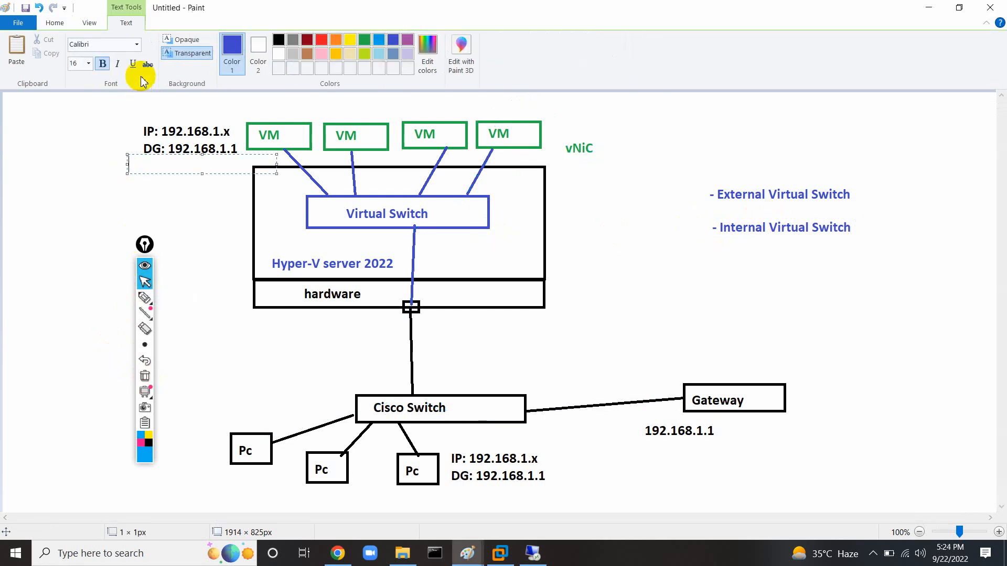
pyautogui.doubleClick(63, 224)
pyautogui.click(71, 153)
# Erase most of the blue line between Virtual Switch and the hardware box.
pyautogui.click(72, 152)
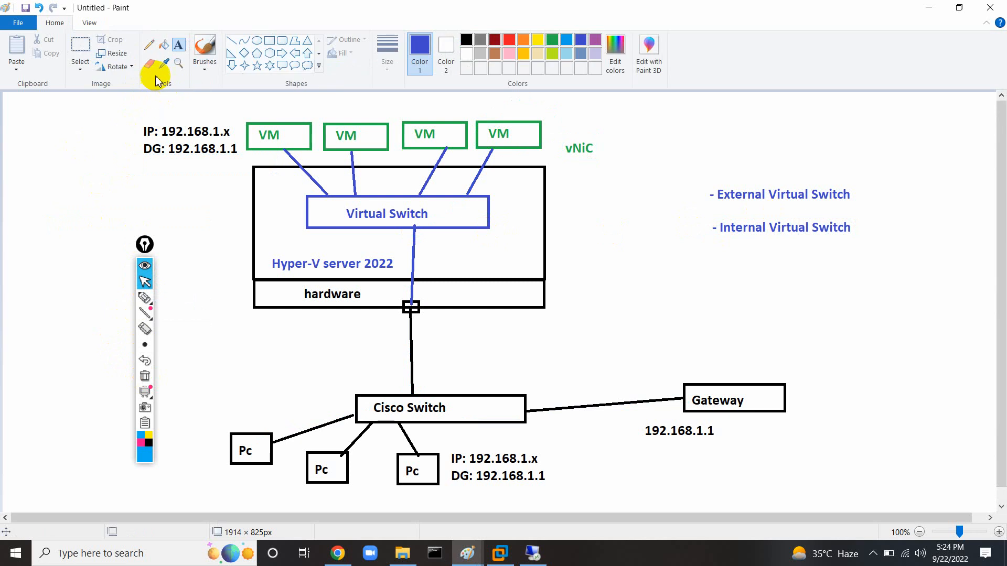
pyautogui.click(149, 63)
pyautogui.moveTo(414, 238); pyautogui.dragTo(411, 294)
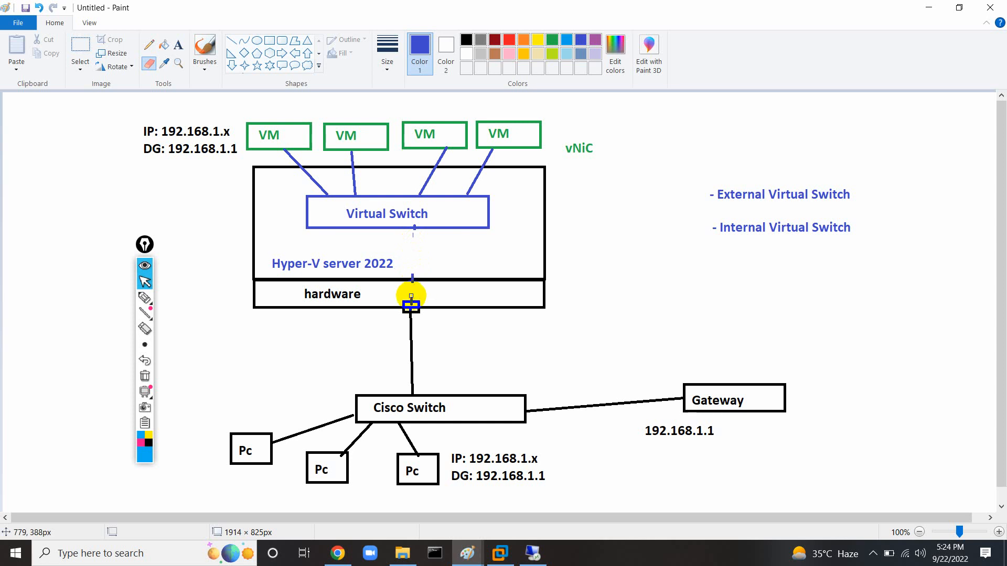
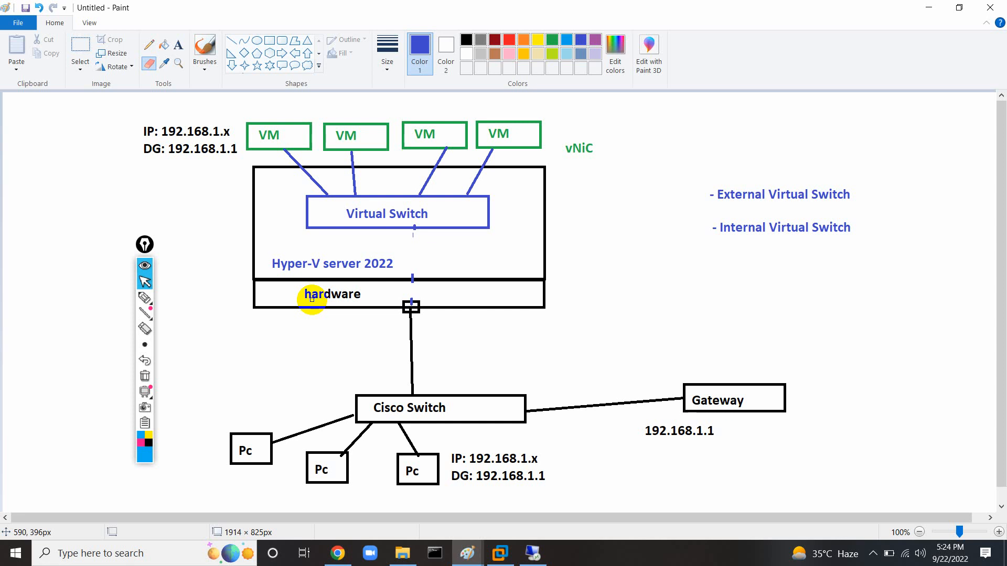
# Draw a line from Virtual Switch to the hardware port and add a '- Private Virtual Switch' label.
pyautogui.click(231, 41)
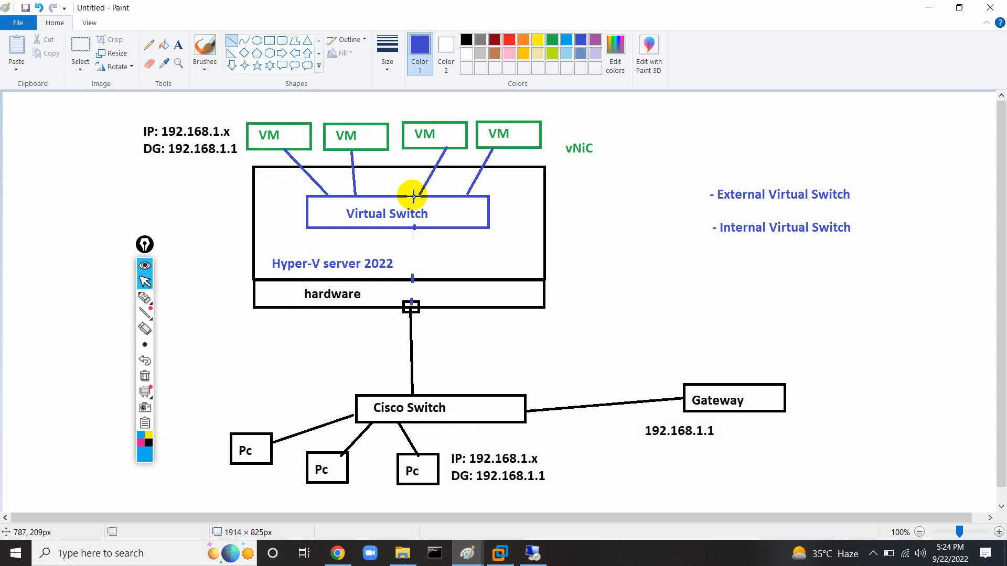
pyautogui.moveTo(415, 228); pyautogui.dragTo(415, 303)
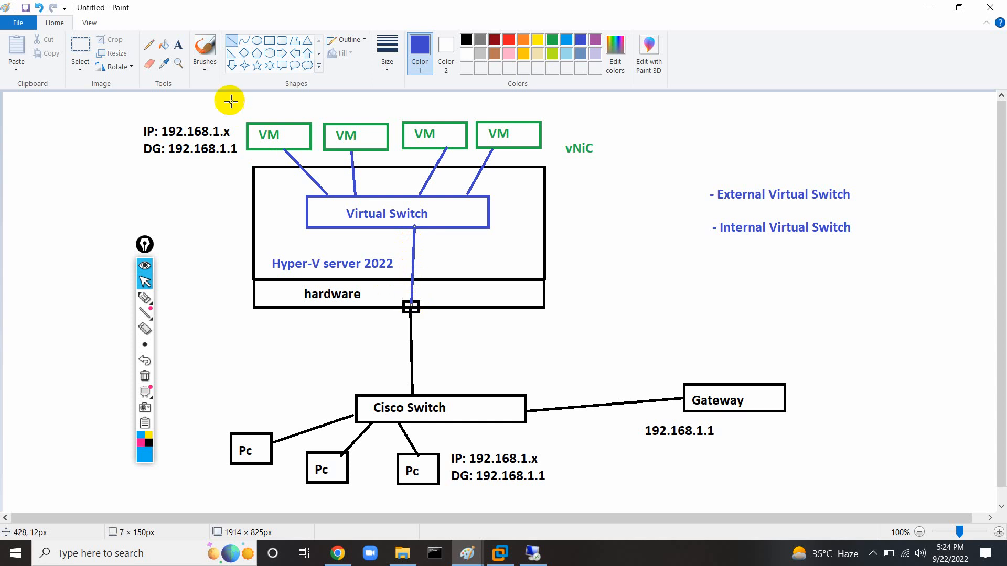
pyautogui.click(181, 45)
pyautogui.click(711, 271)
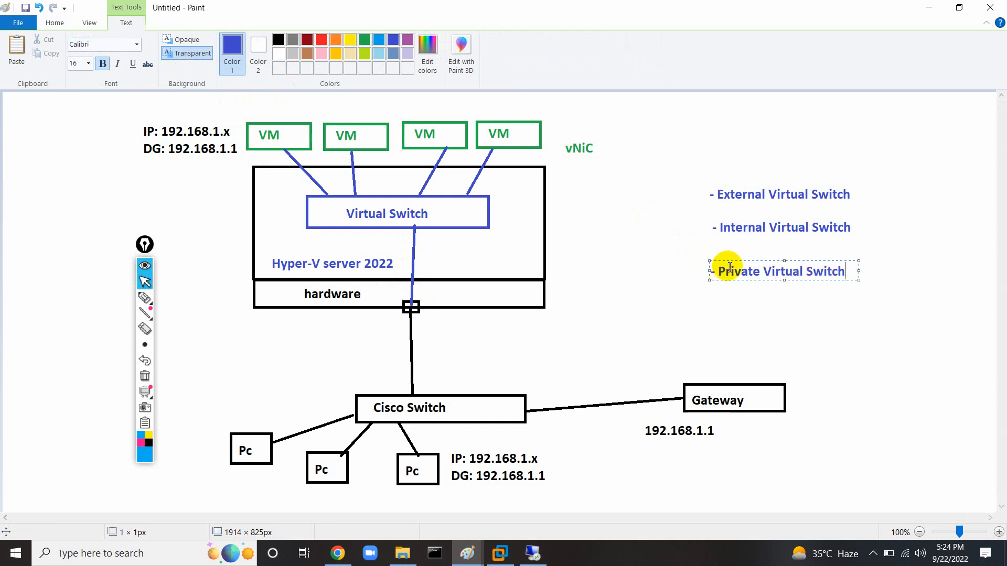
pyautogui.moveTo(745, 261); pyautogui.dragTo(749, 258)
pyautogui.click(645, 270)
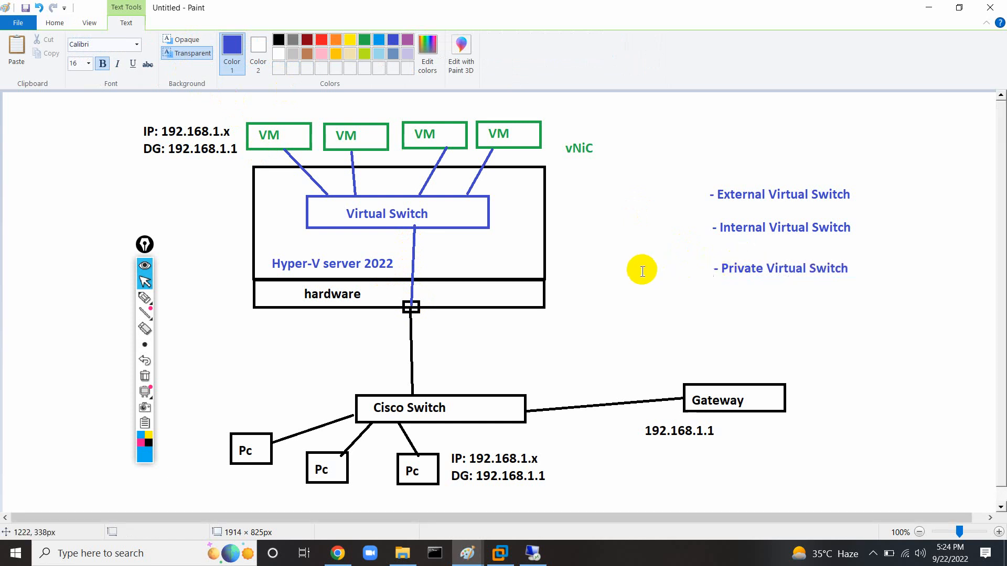
# Select and delete the top-left IP/DG note.
pyautogui.click(80, 46)
pyautogui.moveTo(135, 124); pyautogui.dragTo(240, 161)
pyautogui.press('Delete')
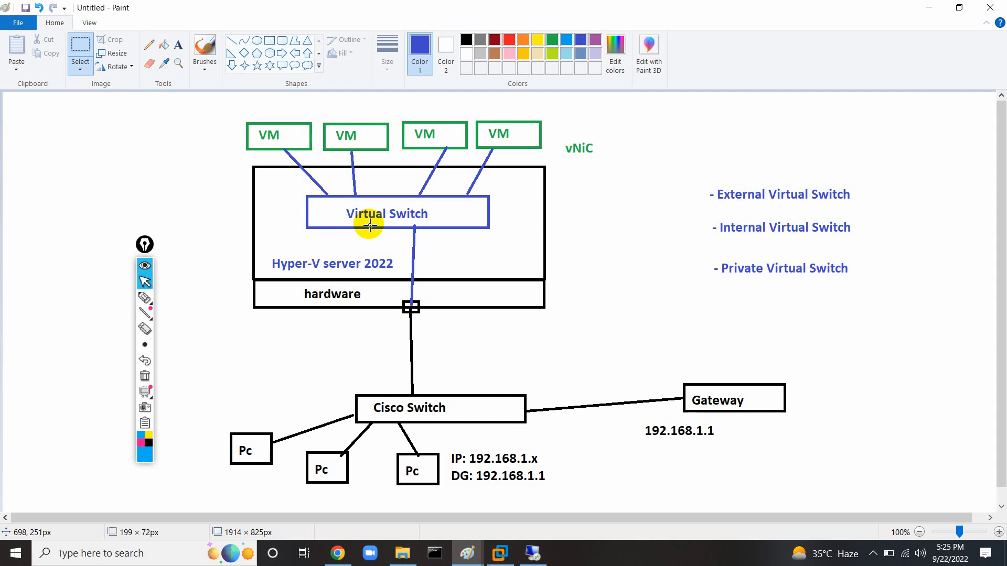
# Loop the VMs and Virtual Switch in blue brush and place a 10.0.0.x label by the fourth VM.
pyautogui.click(205, 50)
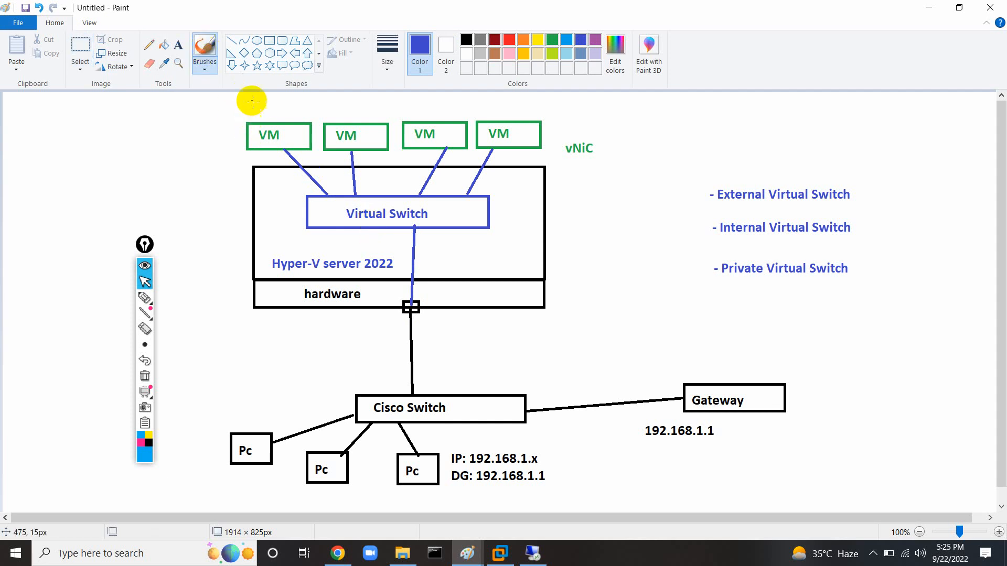
pyautogui.moveTo(251, 93)
pyautogui.mouseDown()
pyautogui.moveTo(231, 109)
pyautogui.moveTo(222, 193)
pyautogui.moveTo(277, 222)
pyautogui.moveTo(406, 243)
pyautogui.moveTo(519, 228)
pyautogui.moveTo(647, 134)
pyautogui.moveTo(533, 87)
pyautogui.moveTo(375, 87)
pyautogui.moveTo(230, 109)
pyautogui.mouseUp()
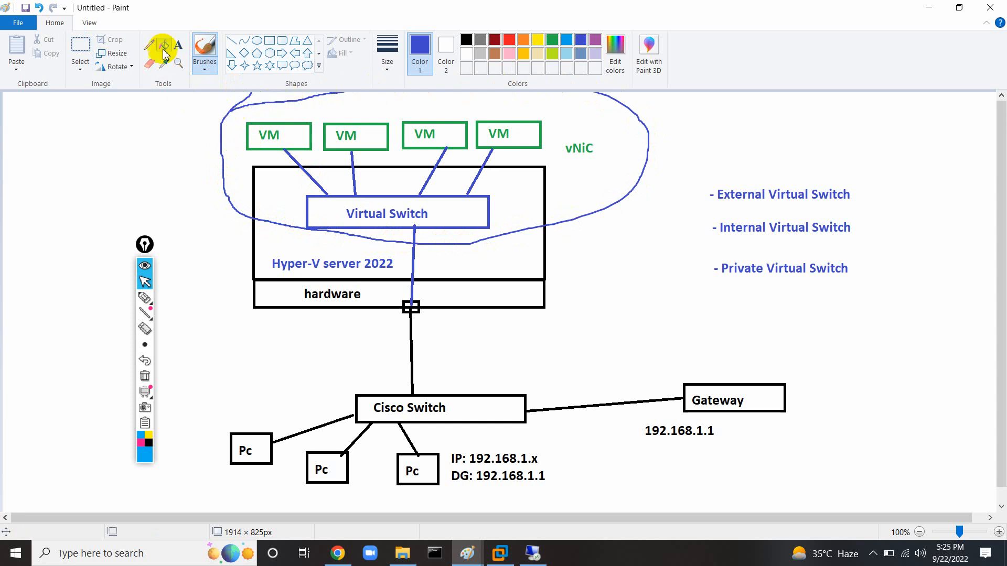
pyautogui.click(178, 45)
pyautogui.click(548, 124)
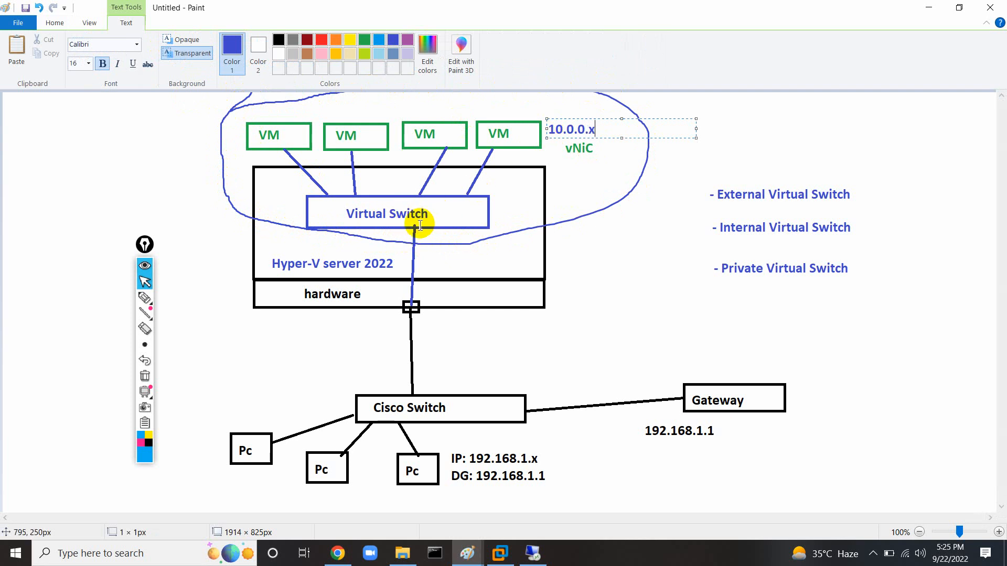
# With the annotation pen, circle the fourth VM's vNiC and the hardware port, noting NAT.
pyautogui.click(145, 298)
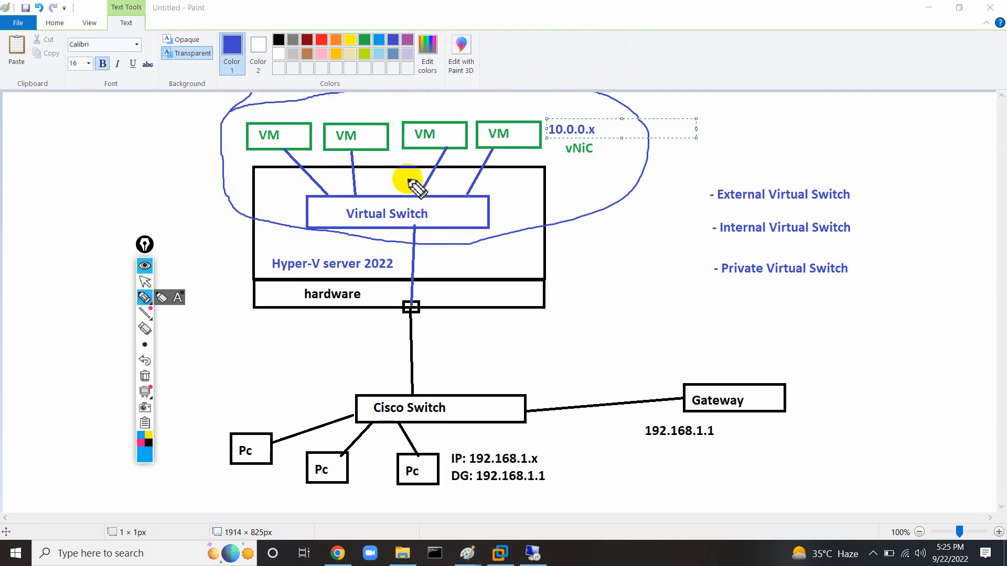
pyautogui.moveTo(526, 113)
pyautogui.mouseDown()
pyautogui.moveTo(506, 126)
pyautogui.moveTo(590, 169)
pyautogui.moveTo(545, 117)
pyautogui.mouseUp()
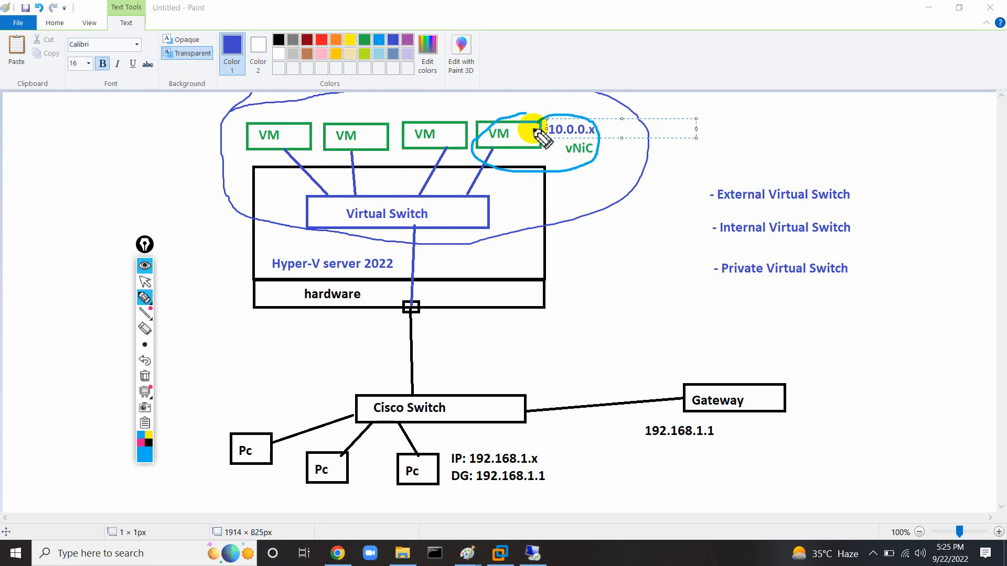
pyautogui.moveTo(419, 288)
pyautogui.mouseDown()
pyautogui.moveTo(400, 326)
pyautogui.moveTo(420, 288)
pyautogui.moveTo(447, 322)
pyautogui.moveTo(537, 343)
pyautogui.moveTo(547, 338)
pyautogui.moveTo(531, 313)
pyautogui.moveTo(551, 355)
pyautogui.moveTo(555, 315)
pyautogui.mouseUp()
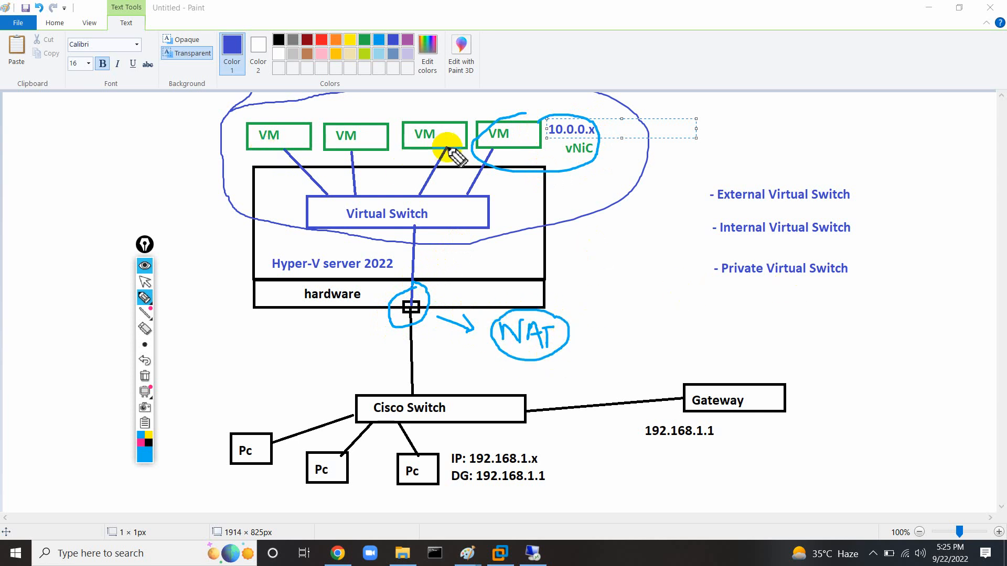
# In pink, trace the path from the second VM through the switch to the Gateway.
pyautogui.click(140, 443)
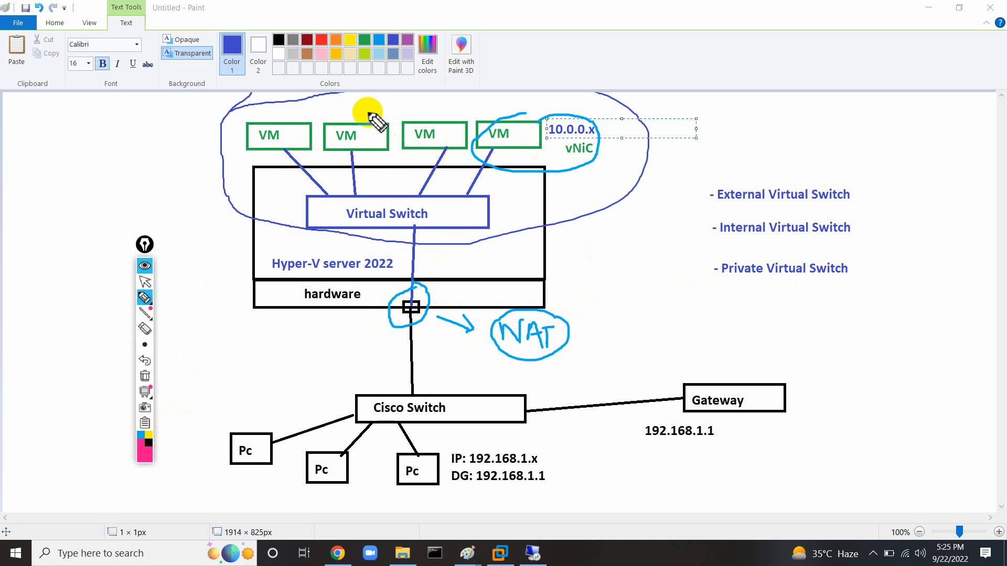
pyautogui.moveTo(369, 113)
pyautogui.mouseDown()
pyautogui.moveTo(339, 157)
pyautogui.moveTo(342, 135)
pyautogui.moveTo(371, 223)
pyautogui.moveTo(412, 280)
pyautogui.moveTo(415, 402)
pyautogui.moveTo(695, 404)
pyautogui.mouseUp()
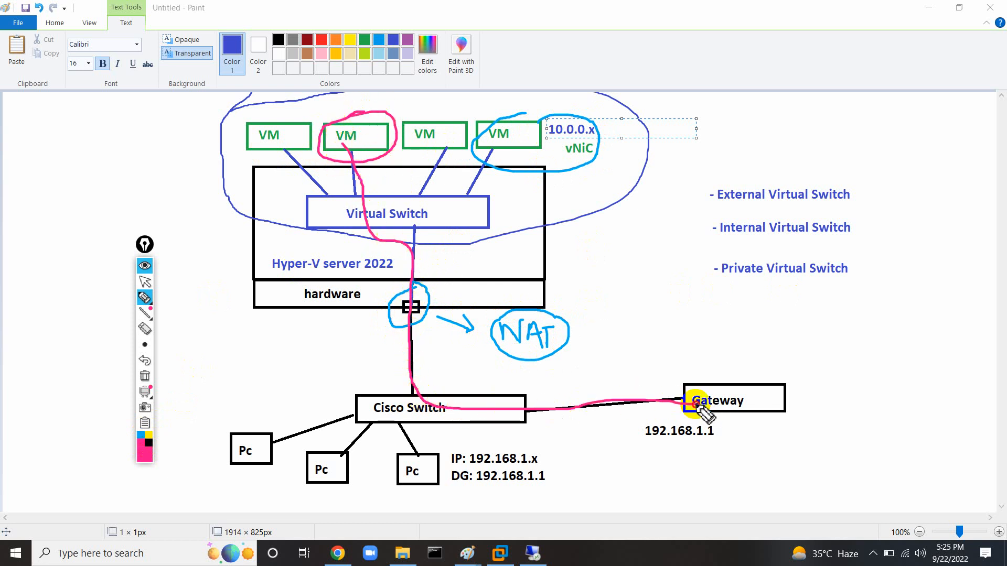
pyautogui.moveTo(419, 442)
pyautogui.mouseDown()
pyautogui.moveTo(395, 483)
pyautogui.moveTo(561, 493)
pyautogui.moveTo(457, 444)
pyautogui.moveTo(407, 460)
pyautogui.moveTo(411, 243)
pyautogui.moveTo(411, 290)
pyautogui.moveTo(333, 243)
pyautogui.moveTo(525, 239)
pyautogui.moveTo(313, 240)
pyautogui.moveTo(604, 243)
pyautogui.mouseUp()
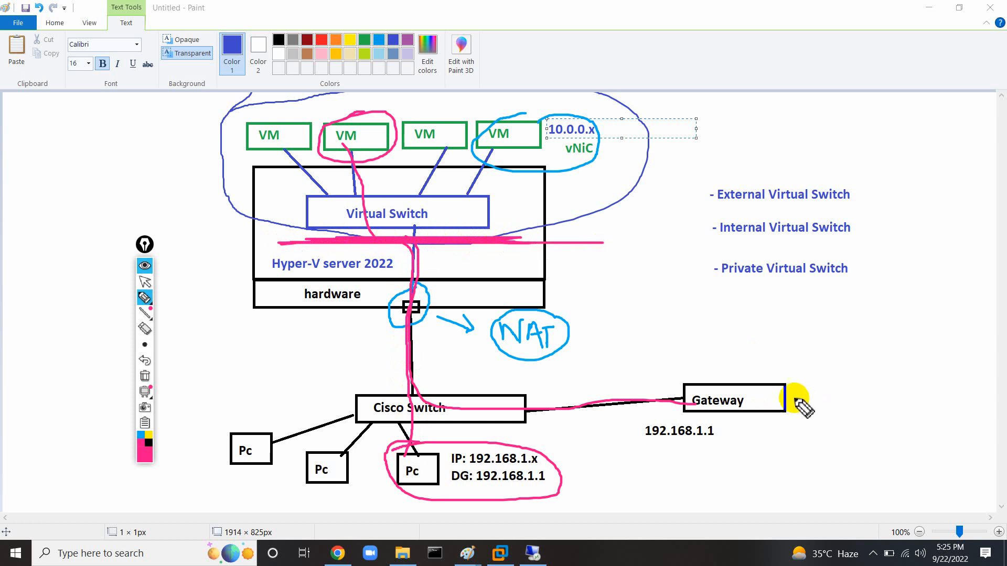
pyautogui.moveTo(784, 402); pyautogui.dragTo(895, 390)
pyautogui.moveTo(759, 317)
pyautogui.mouseDown()
pyautogui.moveTo(791, 403)
pyautogui.moveTo(781, 483)
pyautogui.mouseUp()
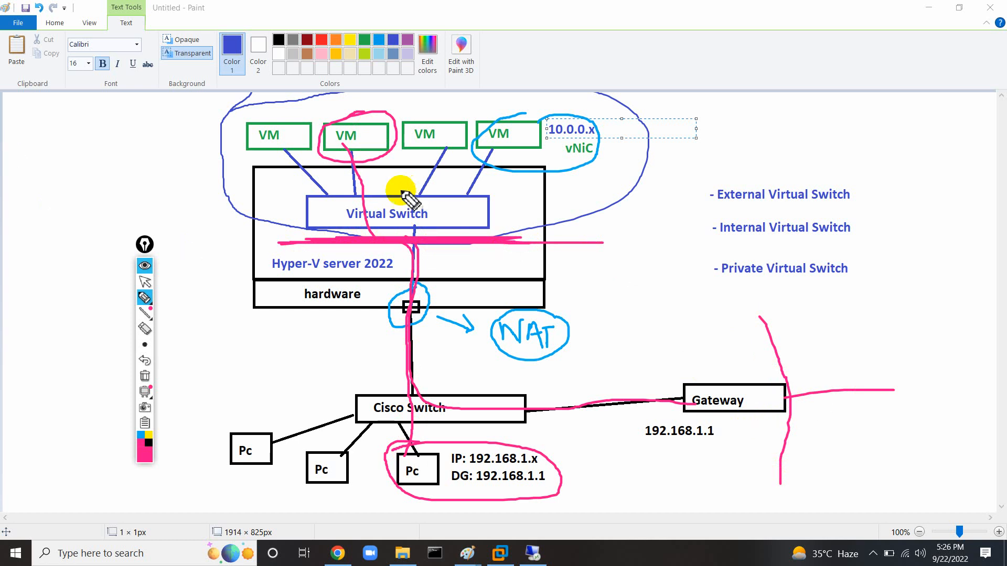
# Clear all pen markings and undo the 10.0.0.x label and blue loop.
pyautogui.click(145, 376)
pyautogui.click(145, 282)
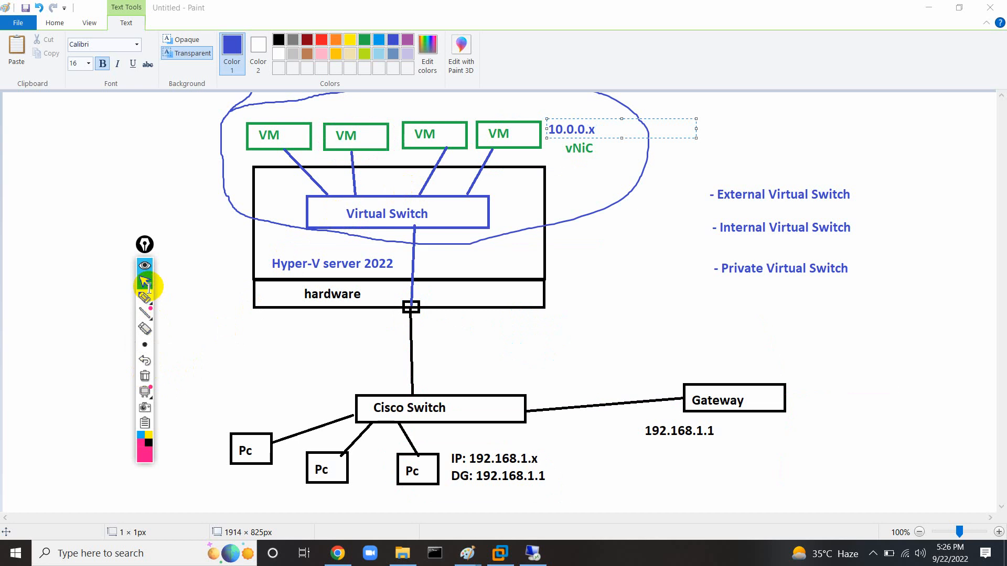
pyautogui.moveTo(145, 248); pyautogui.dragTo(105, 227)
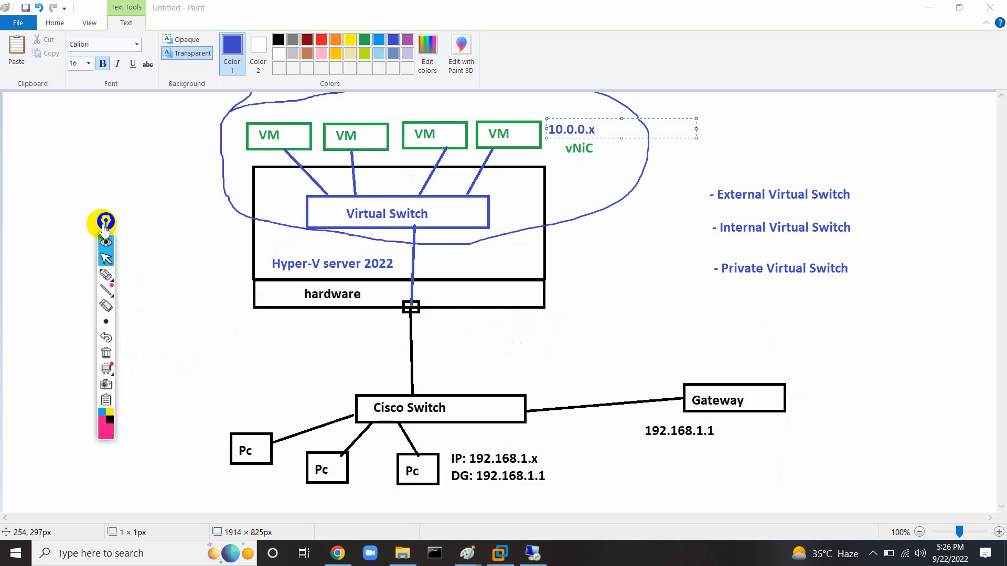
pyautogui.click(190, 236)
pyautogui.hotkey('ctrl', 'z')
pyautogui.hotkey('ctrl', 'z')
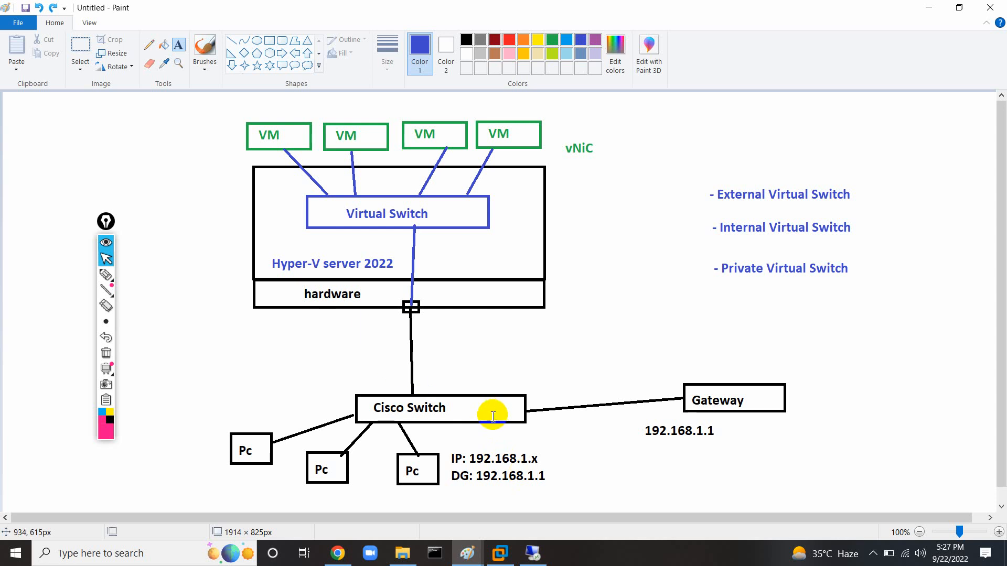
# Add 'Step 08: Creation of Virtual Switch' on one line below Step 07 in the module notes.
pyautogui.click(476, 555)
pyautogui.click(400, 490)
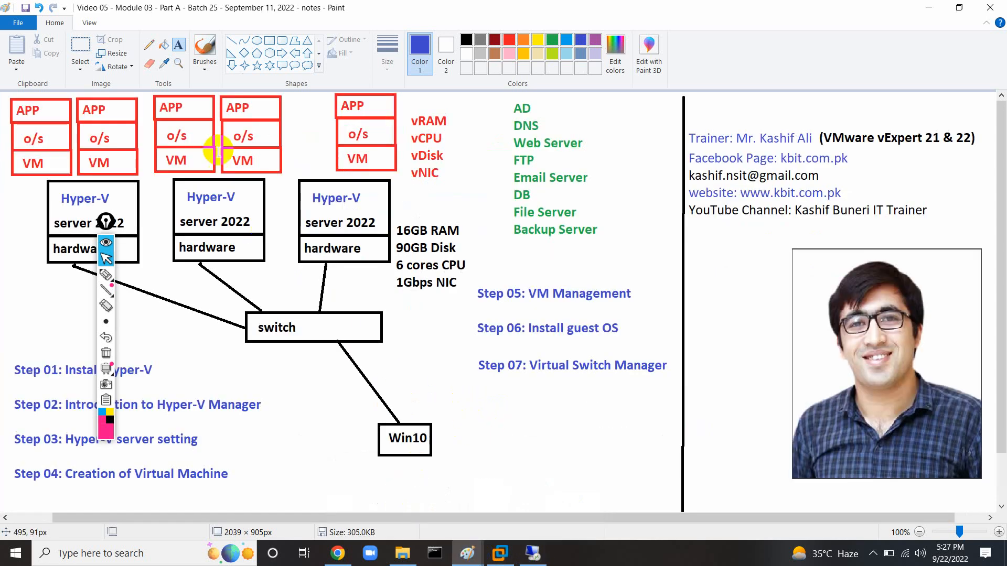
pyautogui.click(479, 402)
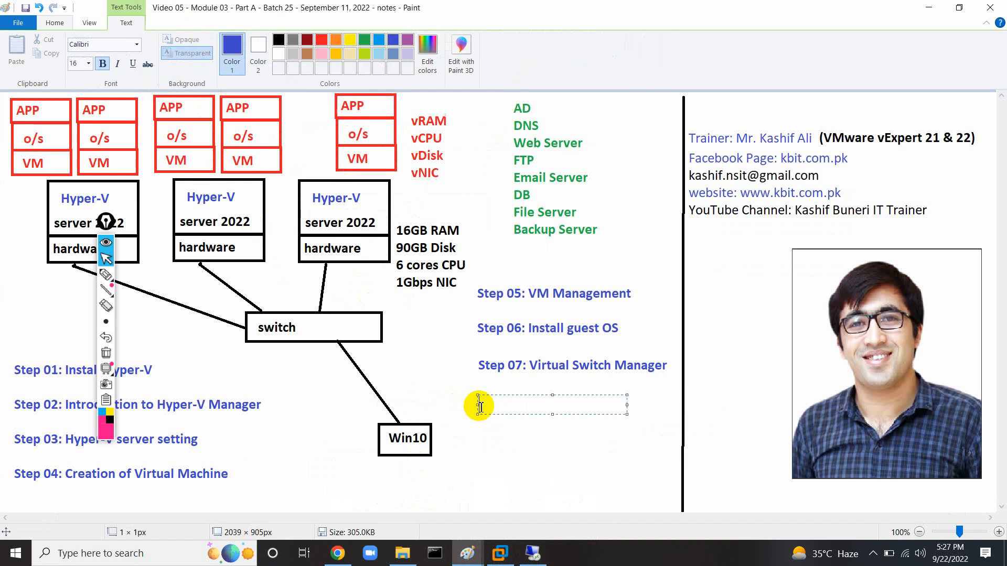
pyautogui.write('Step 0')
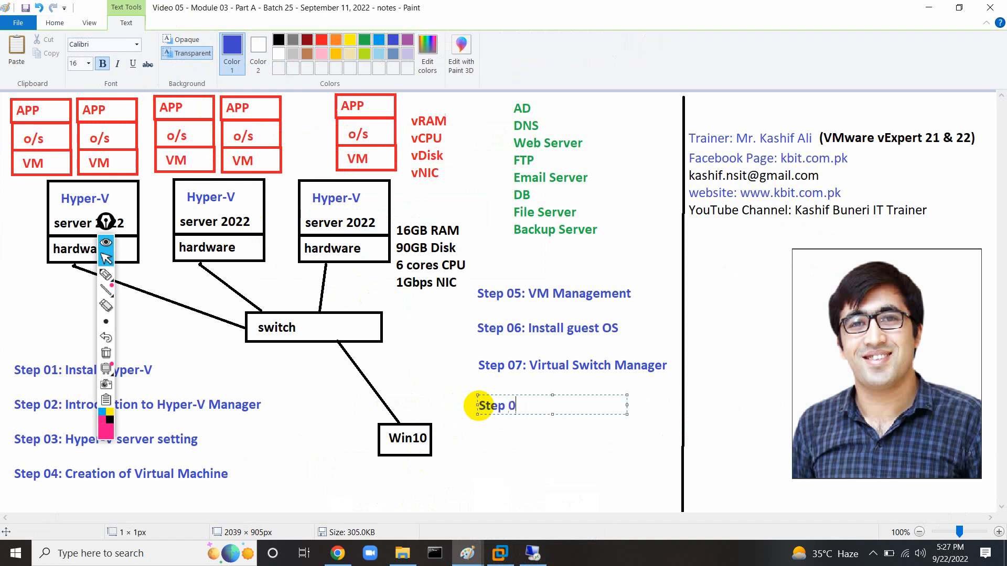
pyautogui.write('8: Creation of Virtual S')
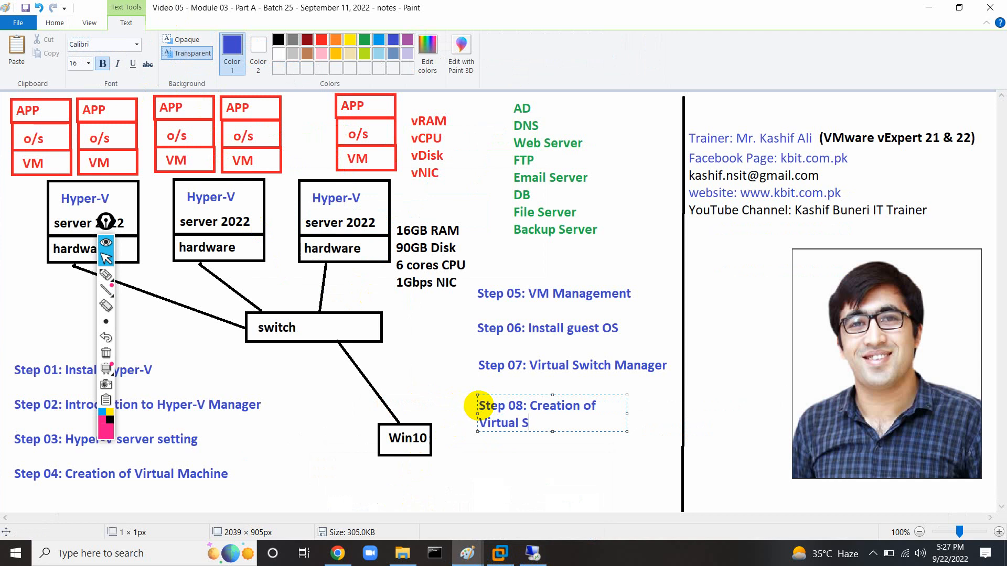
pyautogui.write('witch')
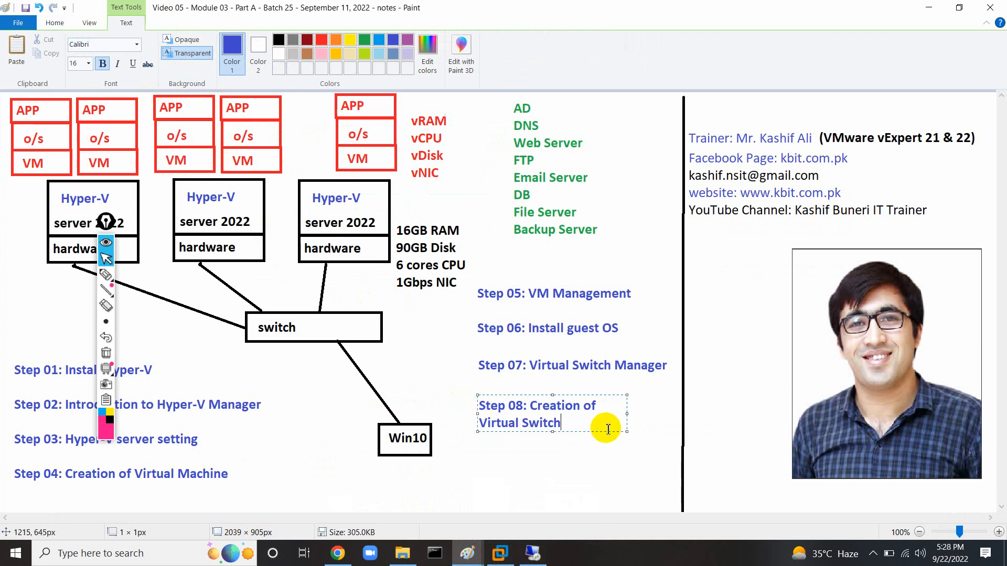
pyautogui.moveTo(627, 430); pyautogui.dragTo(749, 447)
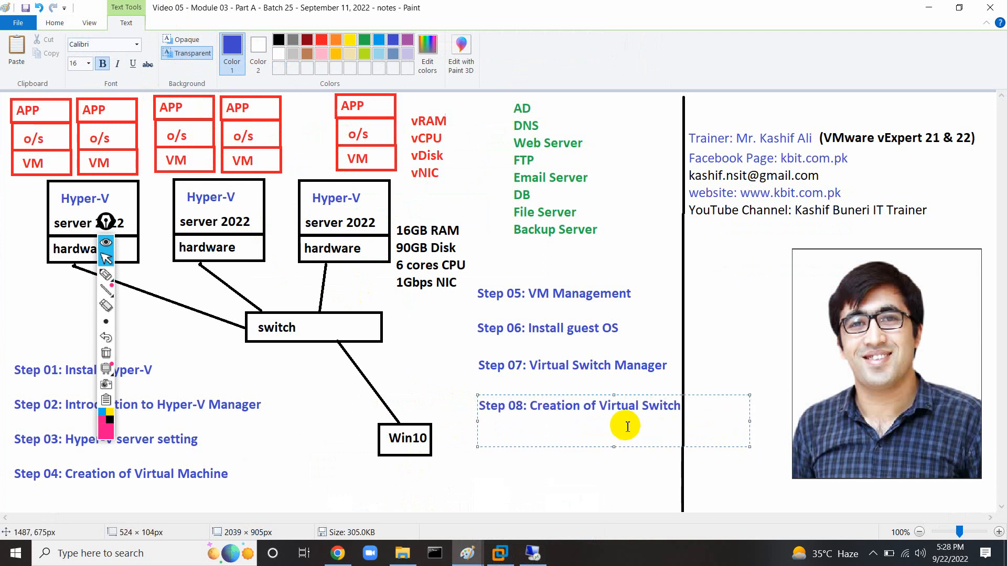
pyautogui.click(584, 473)
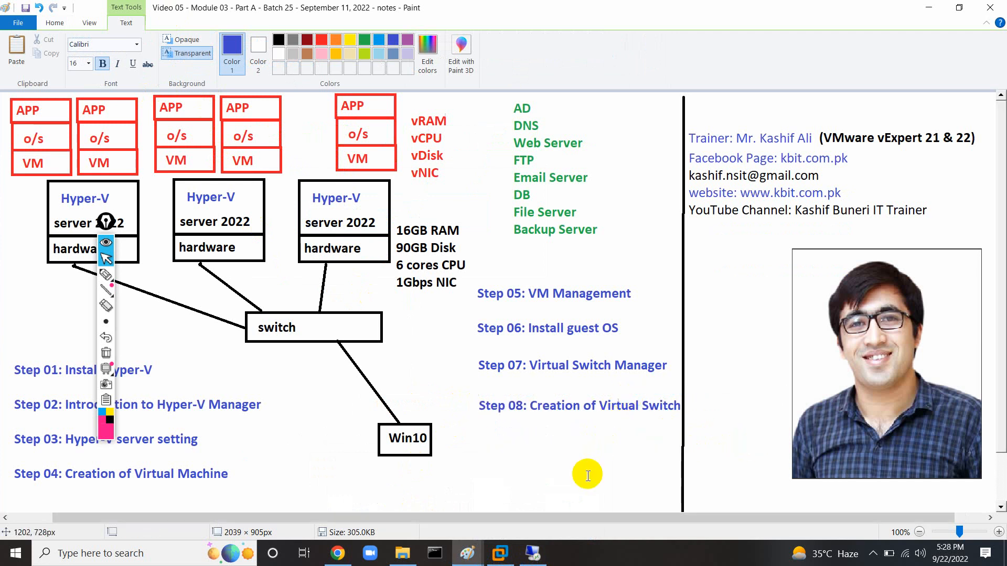
pyautogui.click(530, 553)
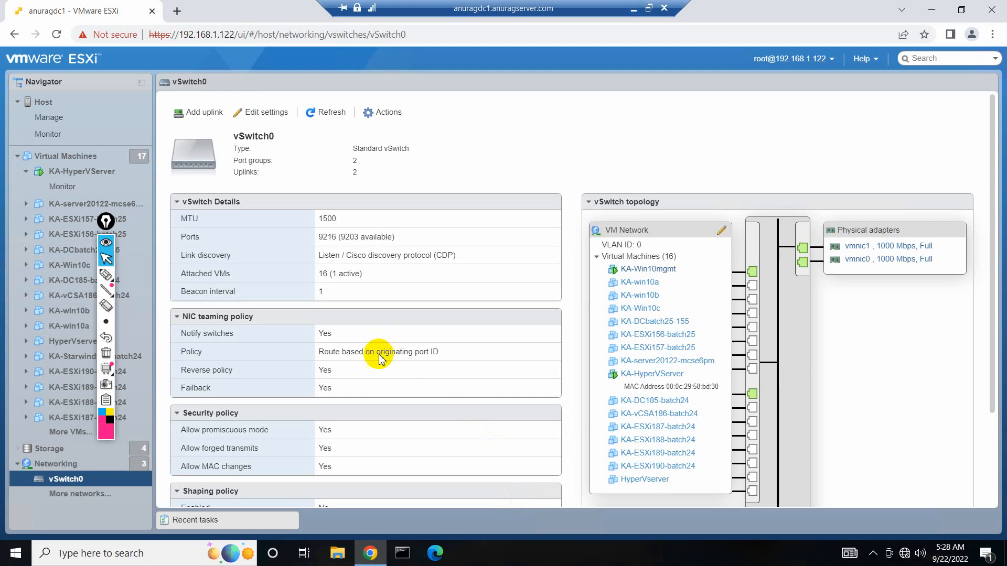
# Open an enlarged browser console for KA-HyperVServer and select vm01 in Hyper-V Manager.
pyautogui.click(92, 171)
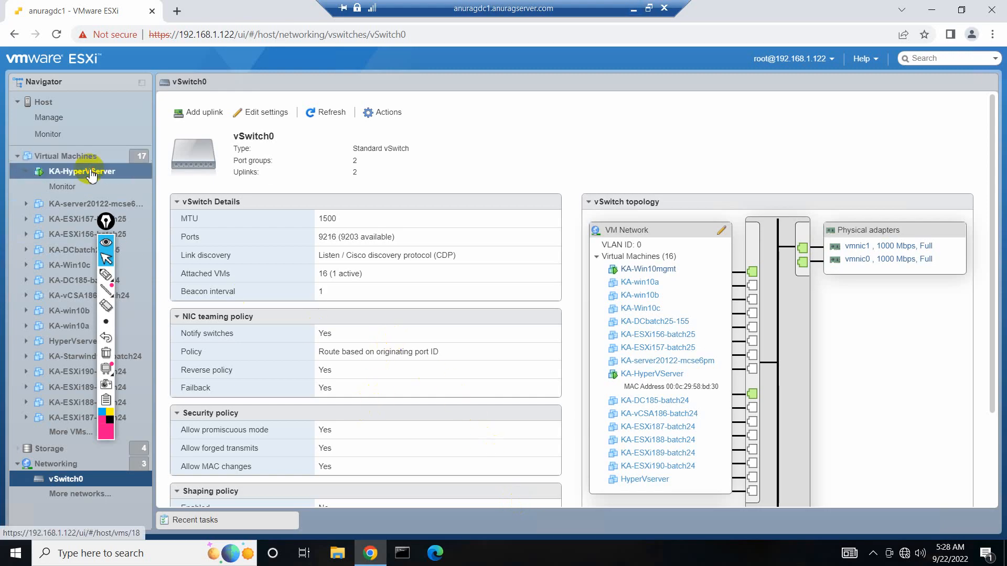
pyautogui.click(187, 110)
pyautogui.click(220, 126)
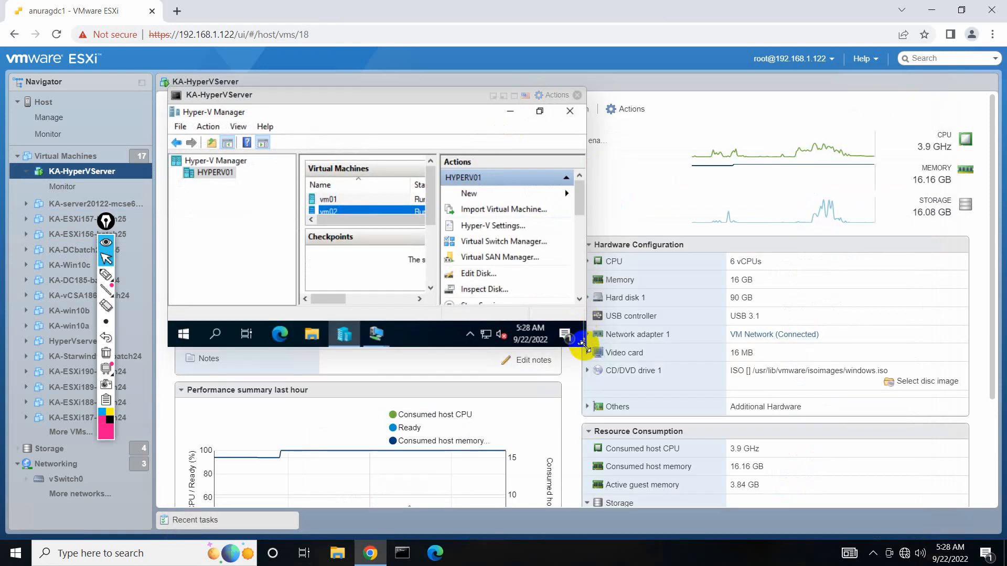
pyautogui.moveTo(581, 342); pyautogui.dragTo(854, 540)
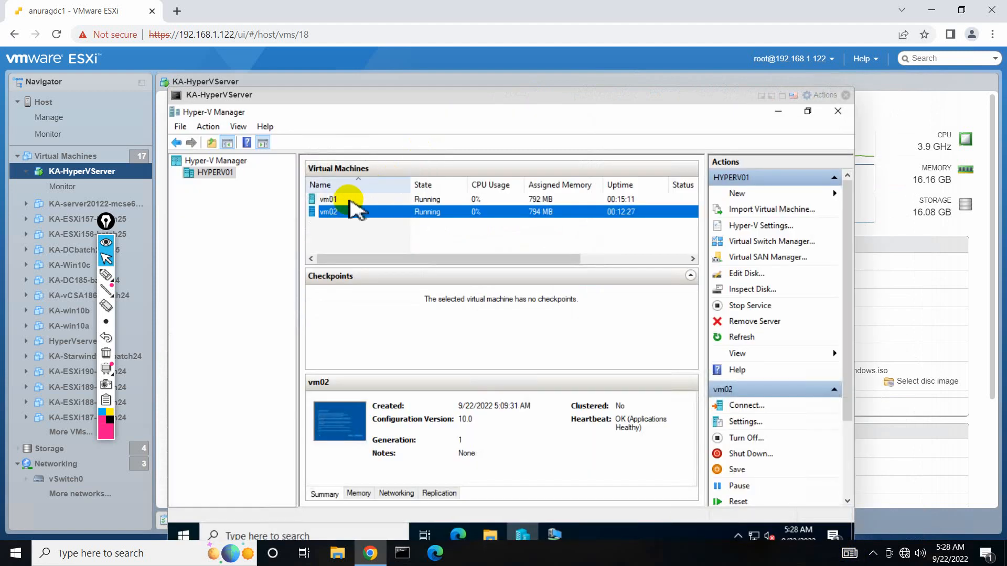
pyautogui.click(347, 199)
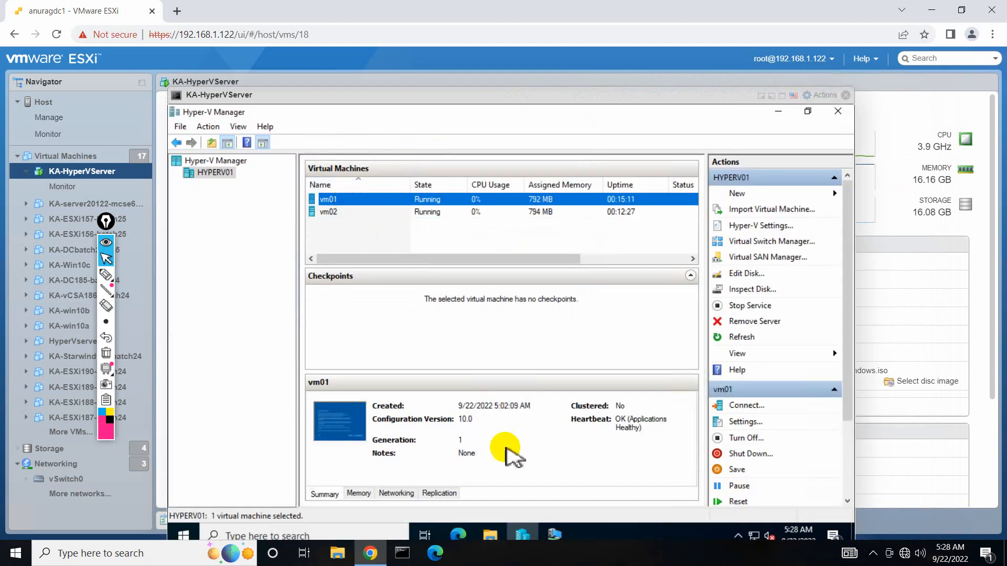
# Complete vm01's Windows setup using express settings and a new user name, then close its connection.
pyautogui.click(554, 535)
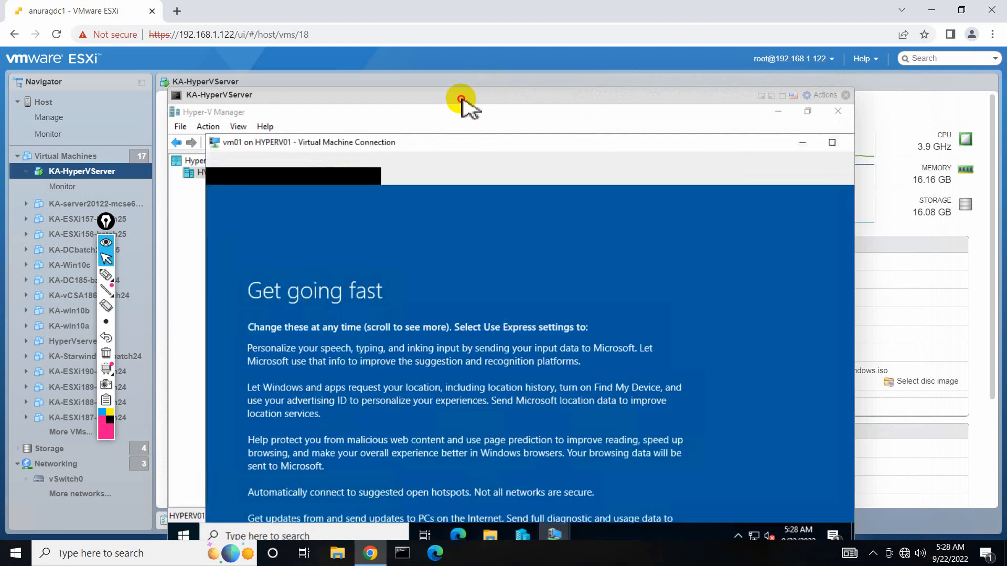
pyautogui.doubleClick(477, 136)
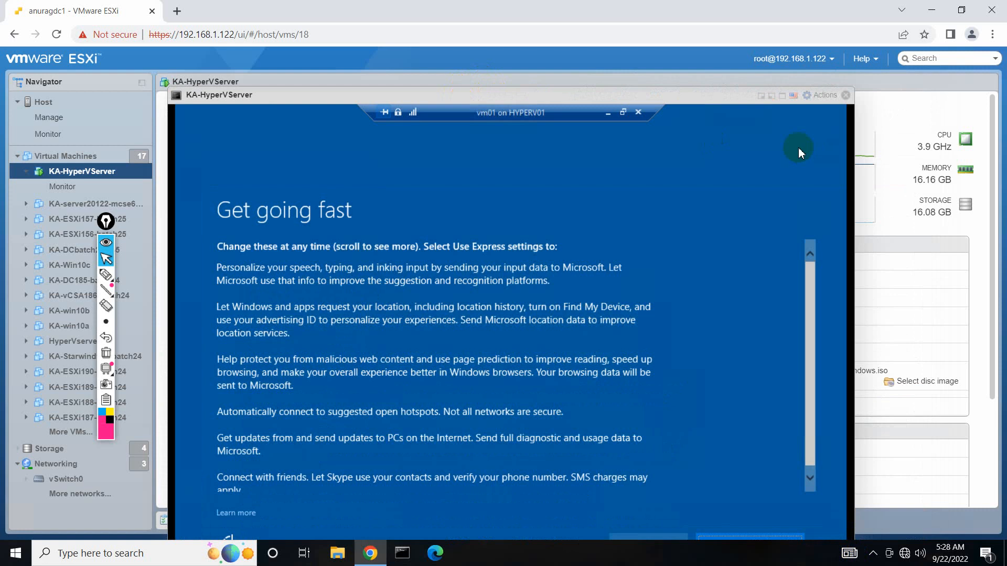
pyautogui.click(728, 525)
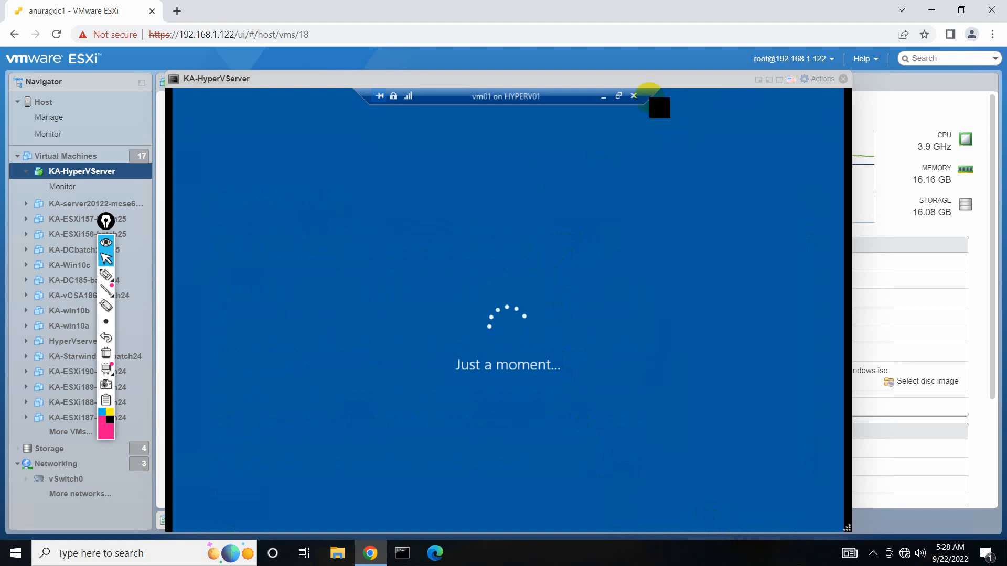
pyautogui.click(780, 80)
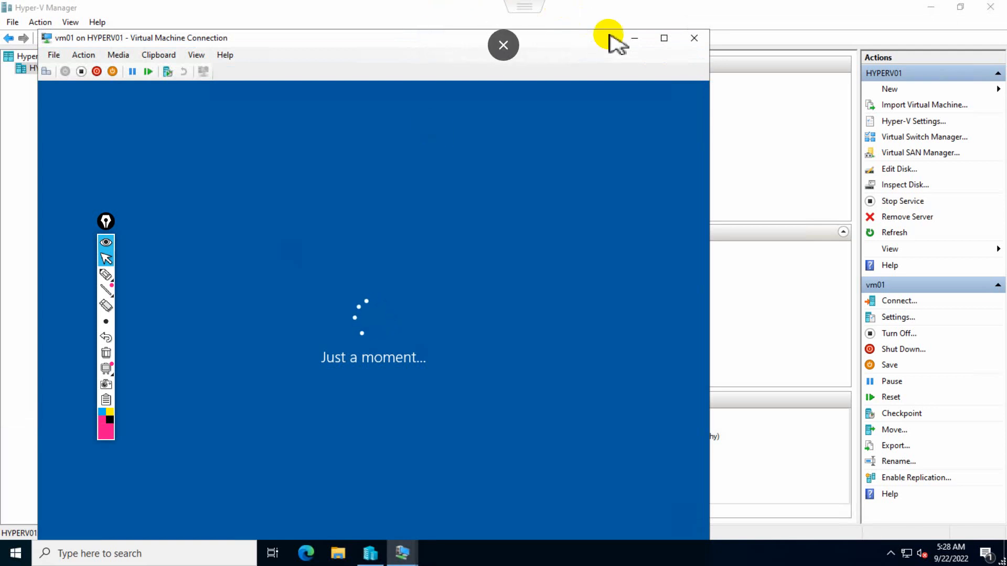
pyautogui.click(664, 40)
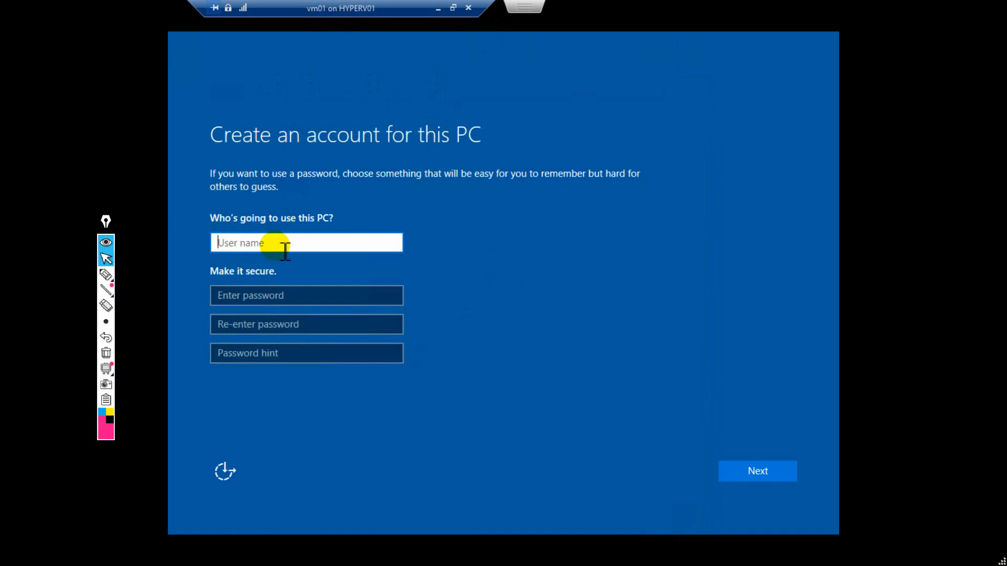
pyautogui.write('jawad')
pyautogui.press('Return')
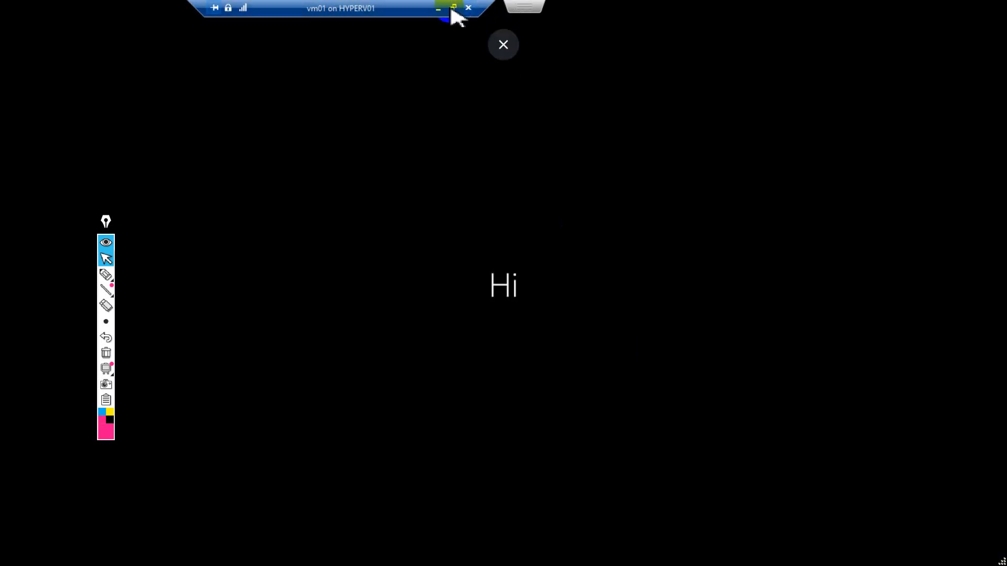
pyautogui.click(452, 8)
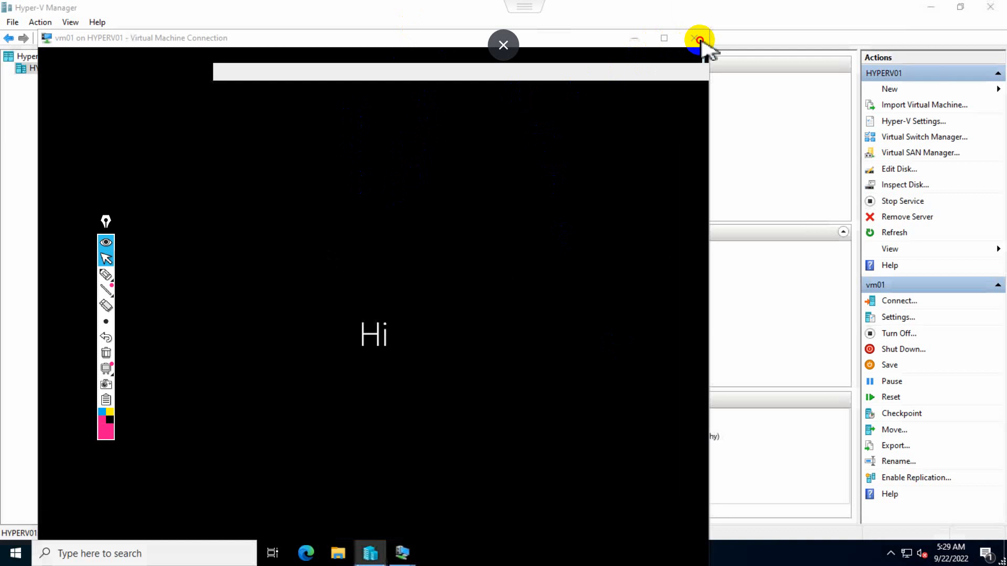
pyautogui.click(695, 38)
# Set vm01's DVD drive media to None, detaching the Windows ISO.
pyautogui.rightClick(196, 99)
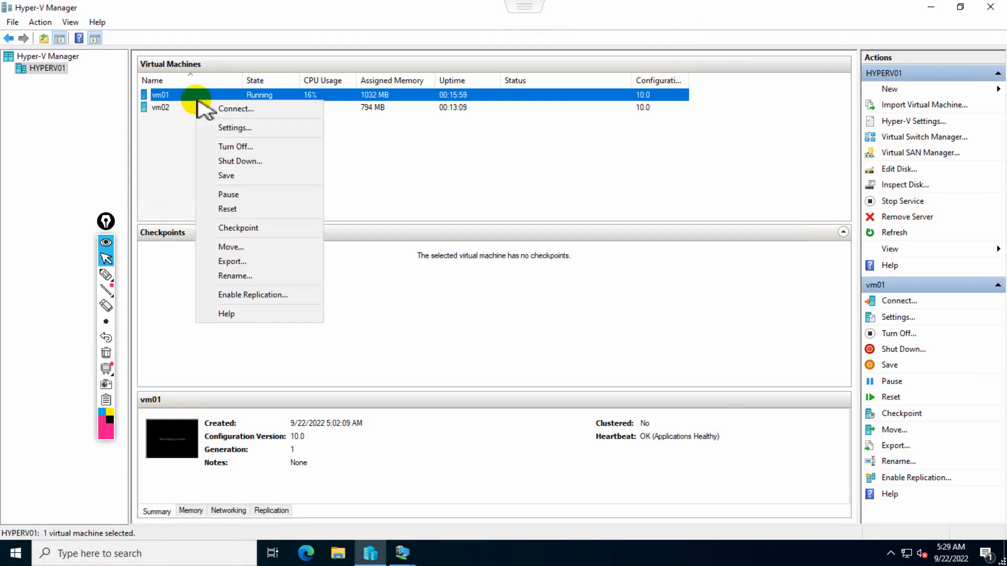
pyautogui.click(220, 127)
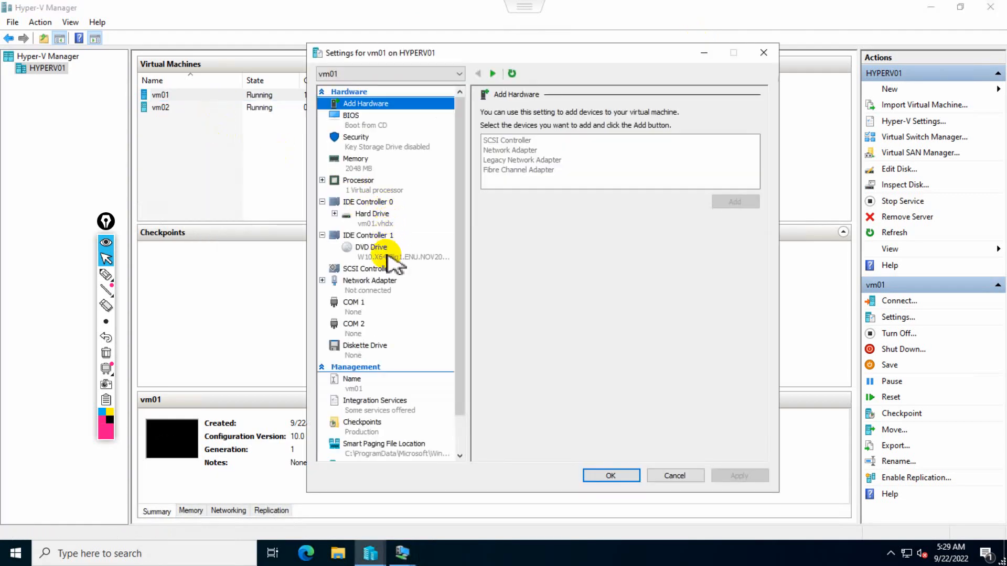
pyautogui.click(388, 250)
pyautogui.click(493, 180)
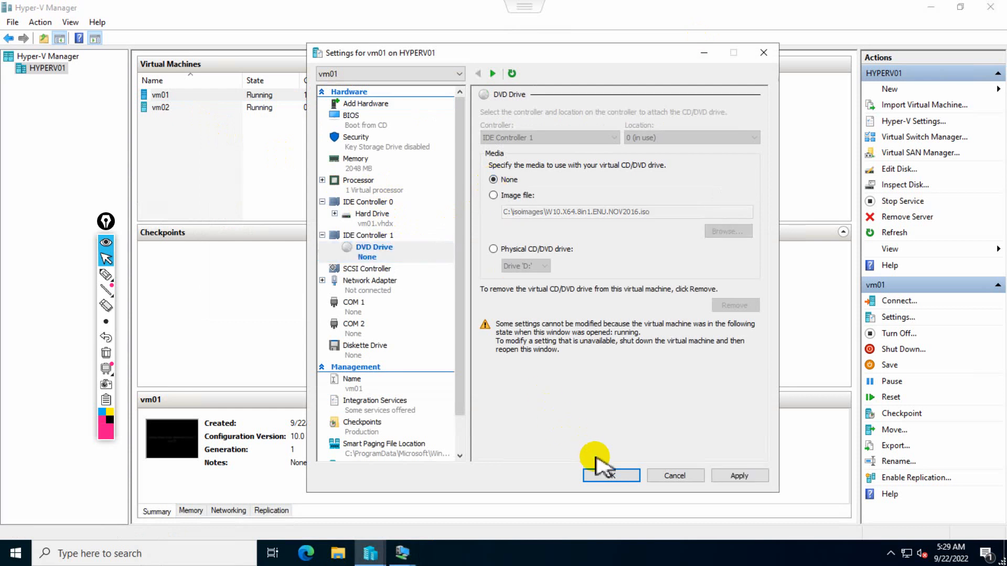
pyautogui.click(608, 475)
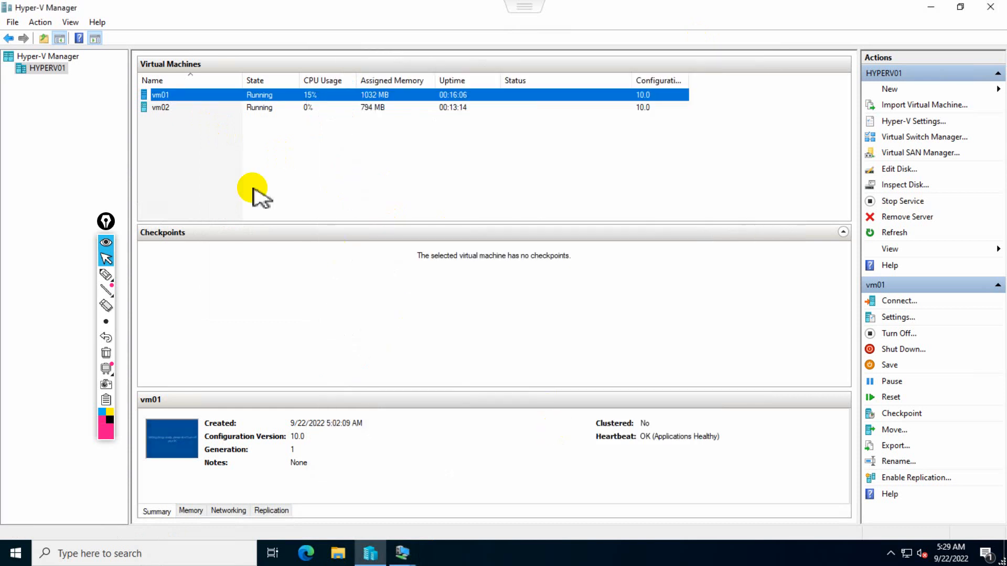
# Complete vm02's Windows setup using express settings, a new user name and Cortana, then close the connection.
pyautogui.click(177, 111)
pyautogui.rightClick(177, 110)
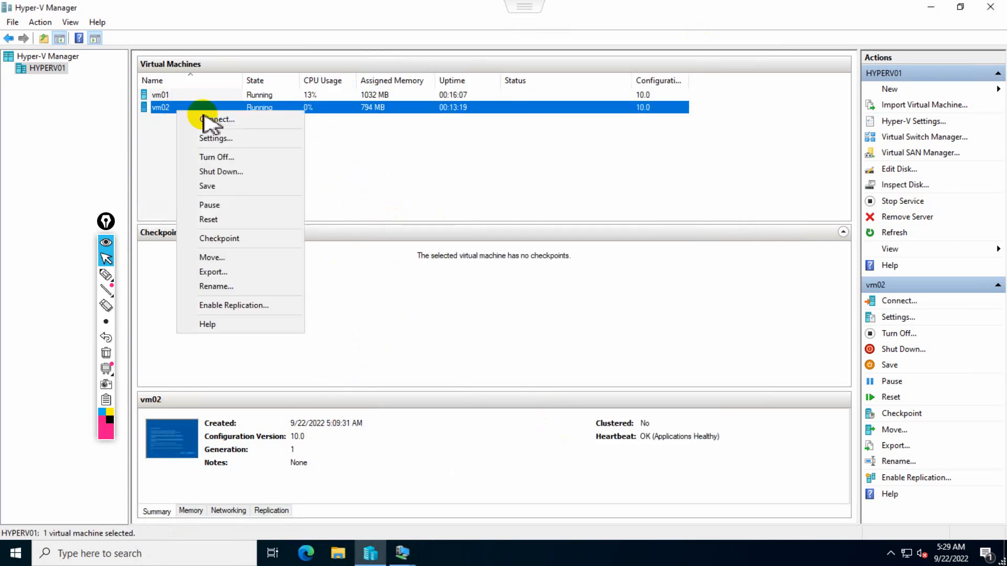
pyautogui.click(275, 120)
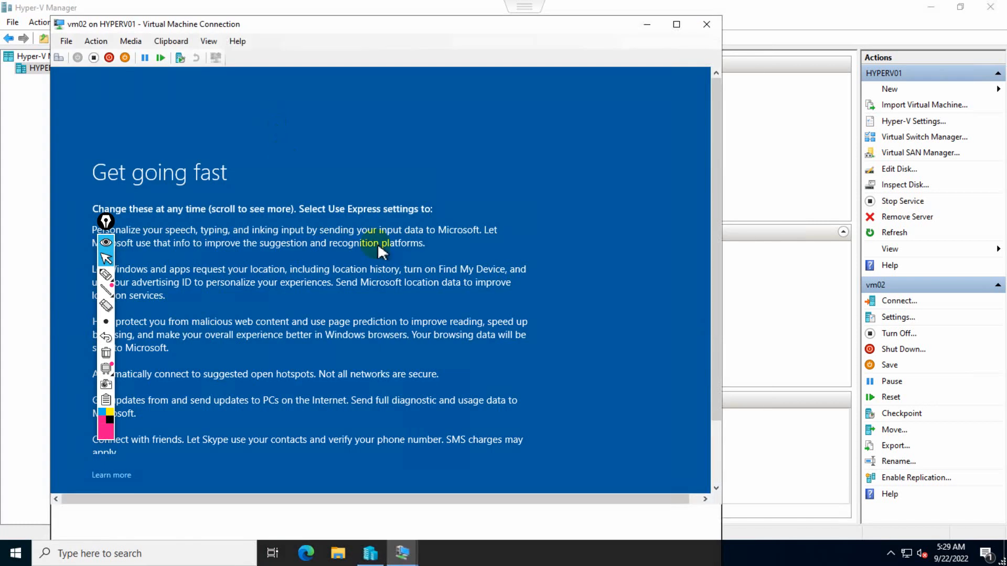
pyautogui.click(677, 25)
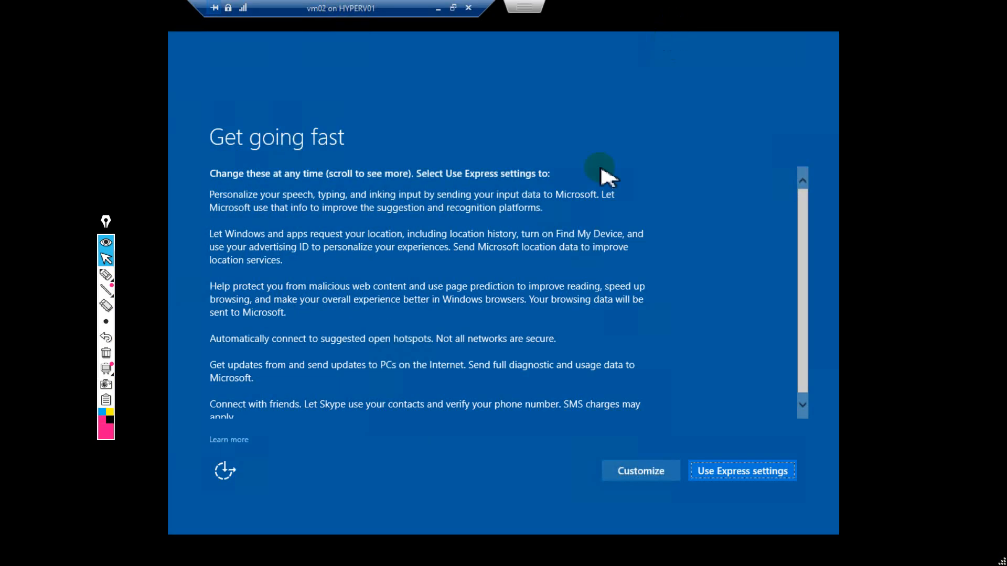
pyautogui.click(719, 466)
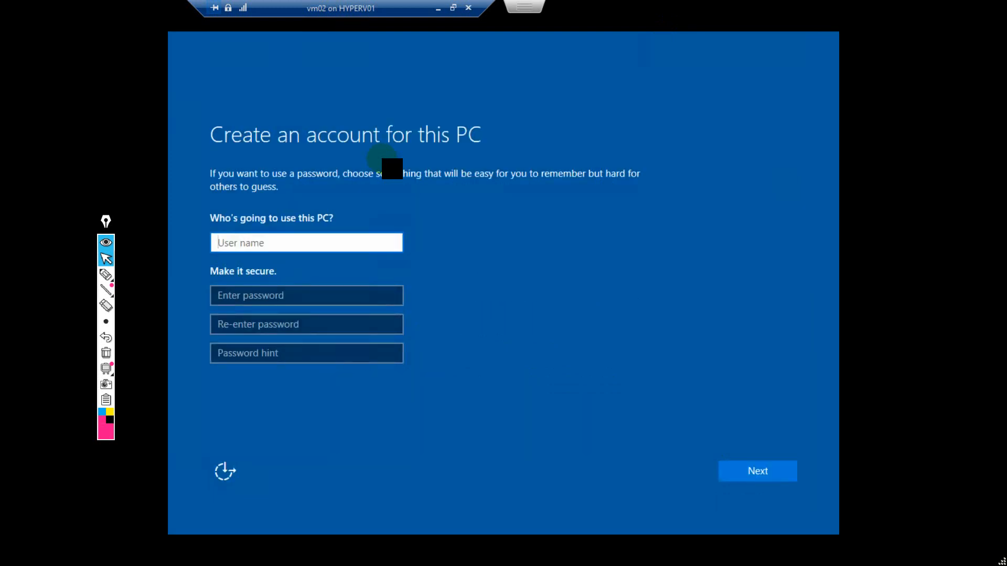
pyautogui.write('Haseeb')
pyautogui.click(761, 469)
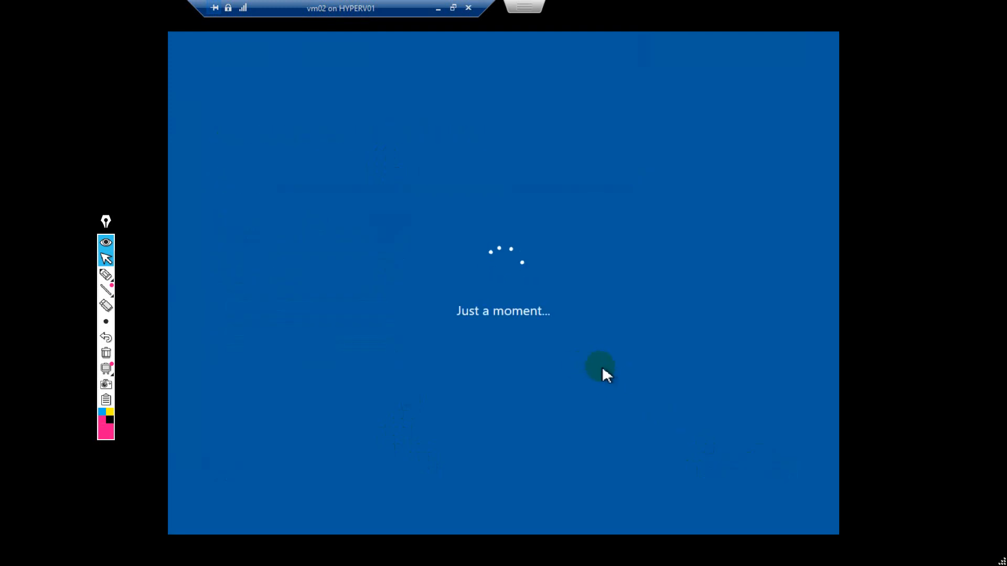
pyautogui.click(772, 480)
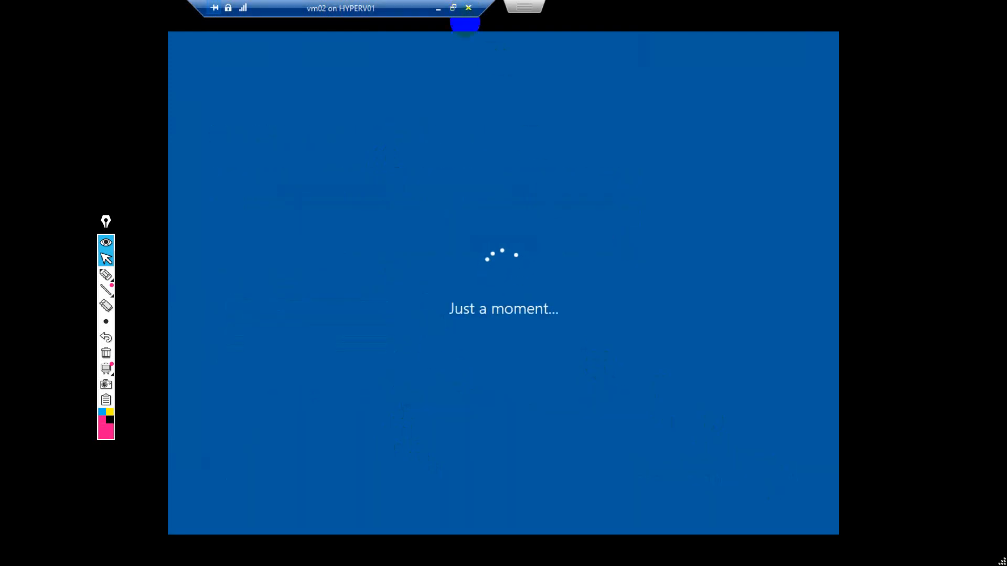
pyautogui.click(469, 8)
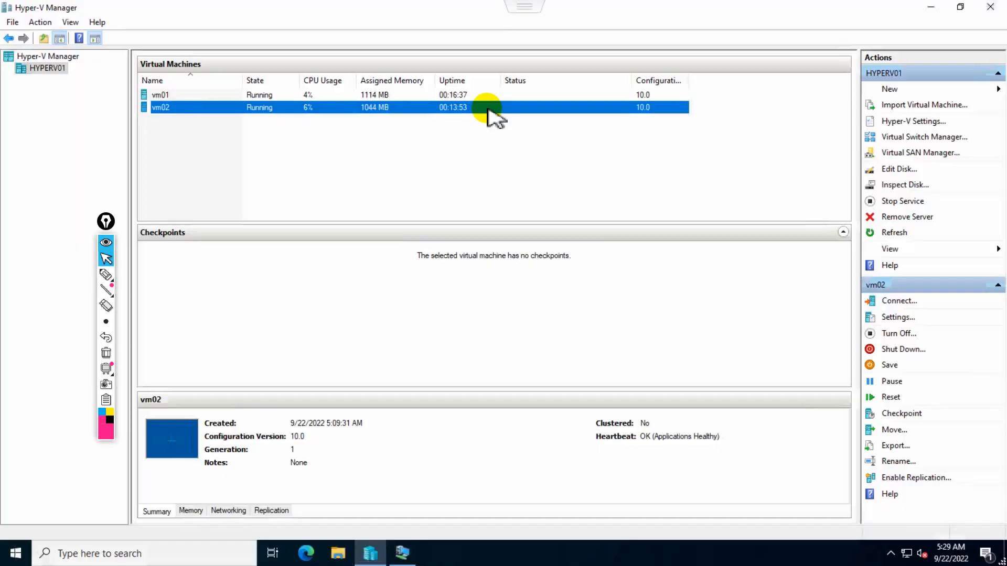
# Set vm02's DVD drive media to None and save its settings.
pyautogui.rightClick(234, 112)
pyautogui.click(268, 139)
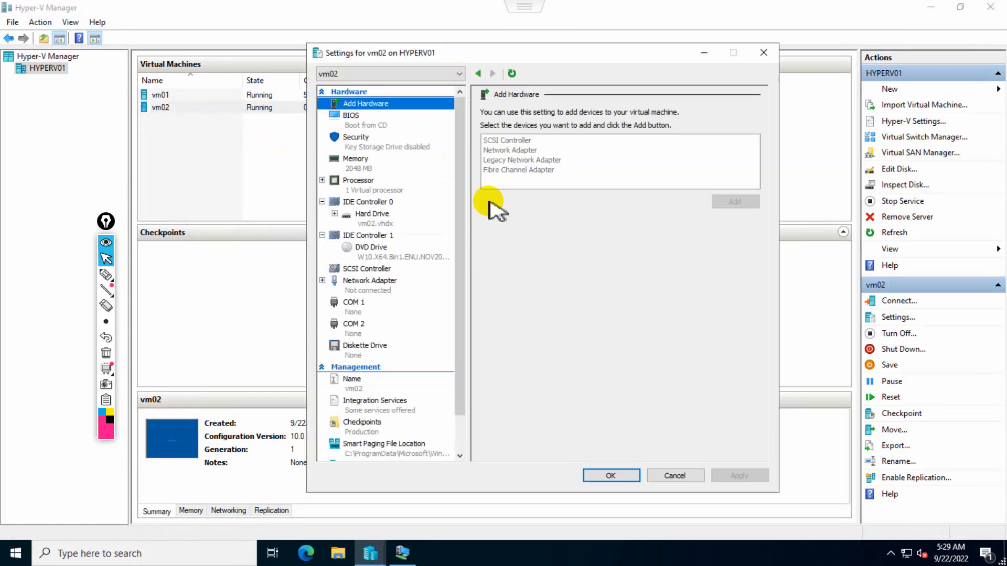
pyautogui.click(377, 256)
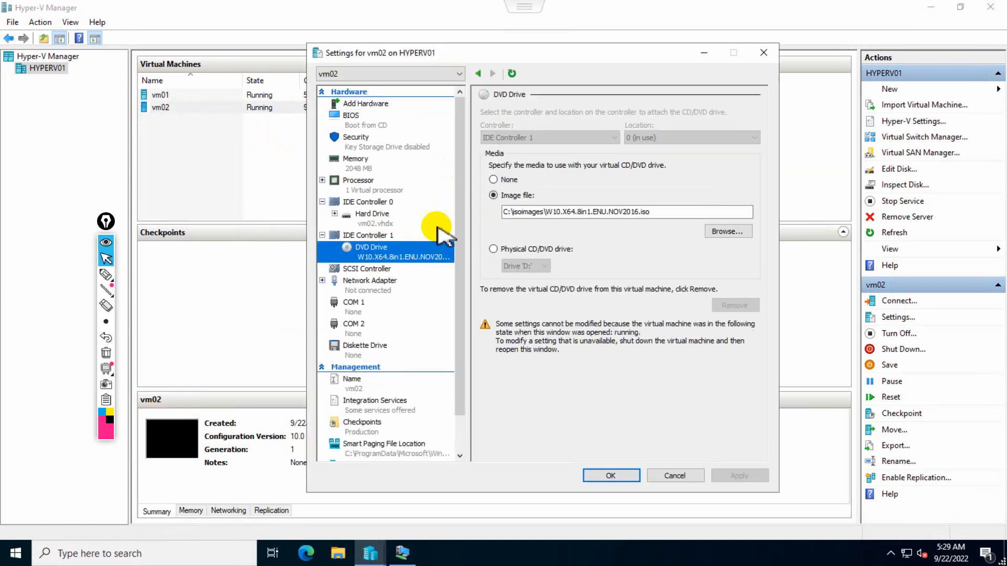
pyautogui.click(505, 181)
pyautogui.click(612, 476)
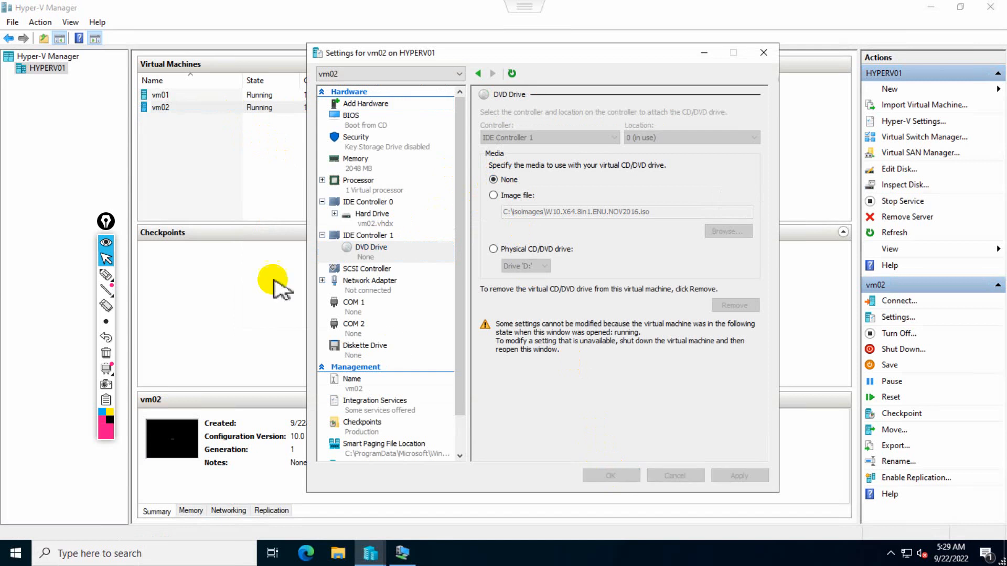
# Set vm01's Automatic Start Action to Nothing and save its settings.
pyautogui.rightClick(191, 95)
pyautogui.click(215, 123)
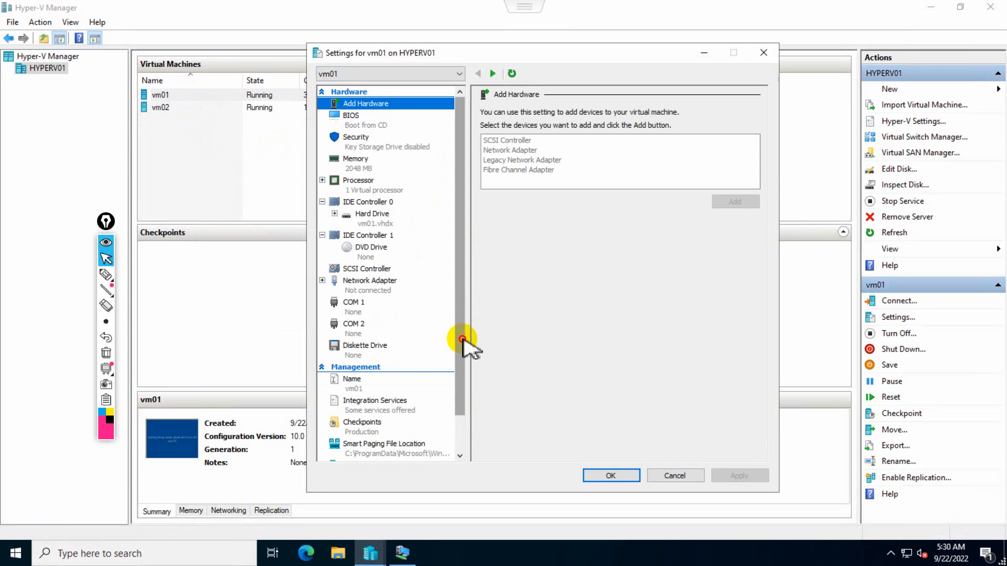
pyautogui.scroll(-2, 409, 404)
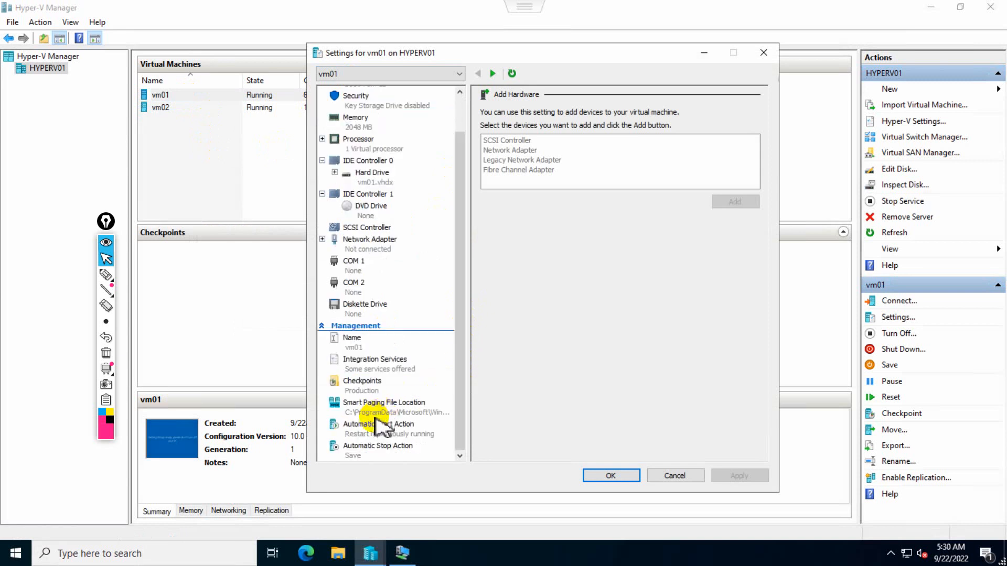
pyautogui.click(362, 383)
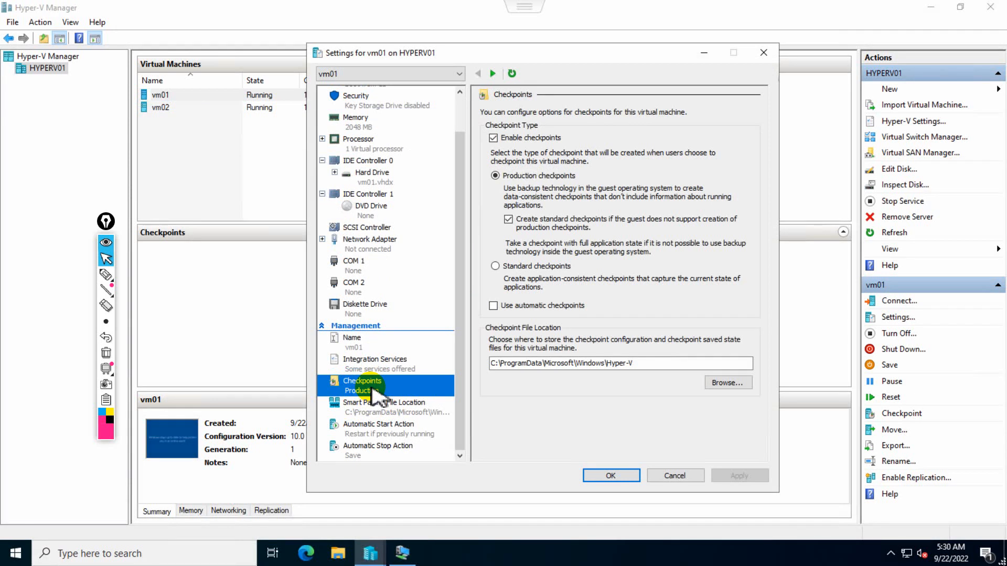
pyautogui.click(393, 415)
pyautogui.click(378, 430)
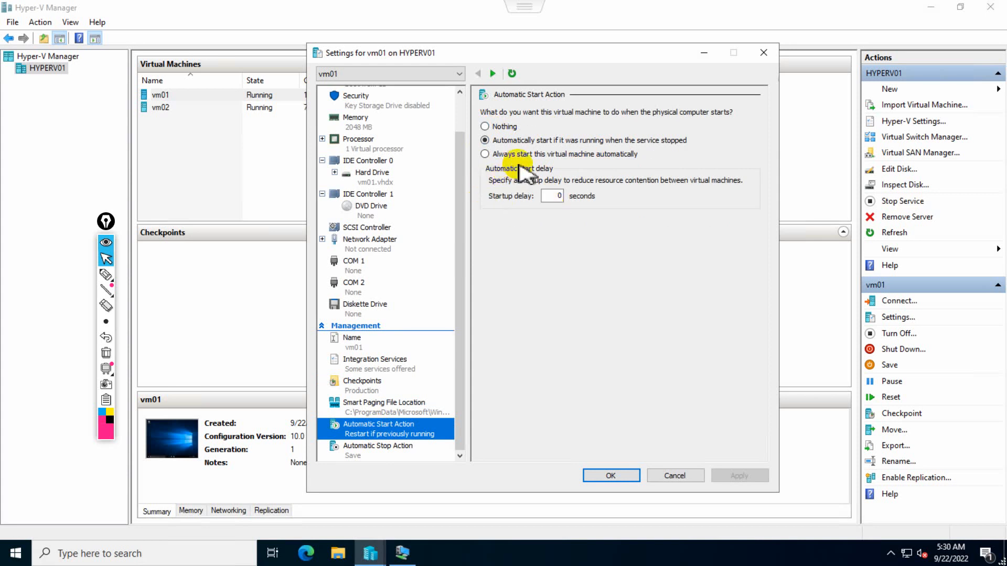
pyautogui.click(505, 128)
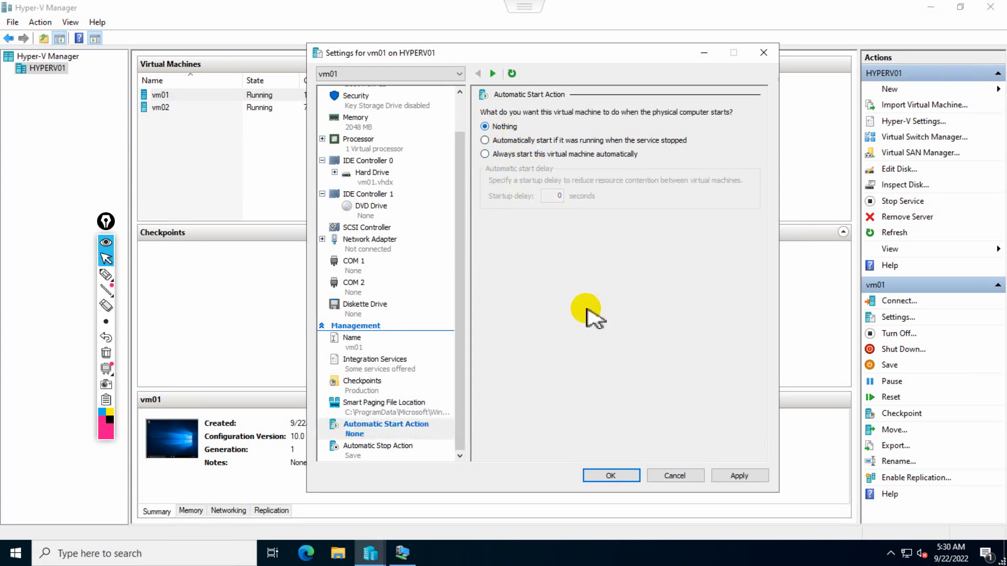
pyautogui.click(611, 476)
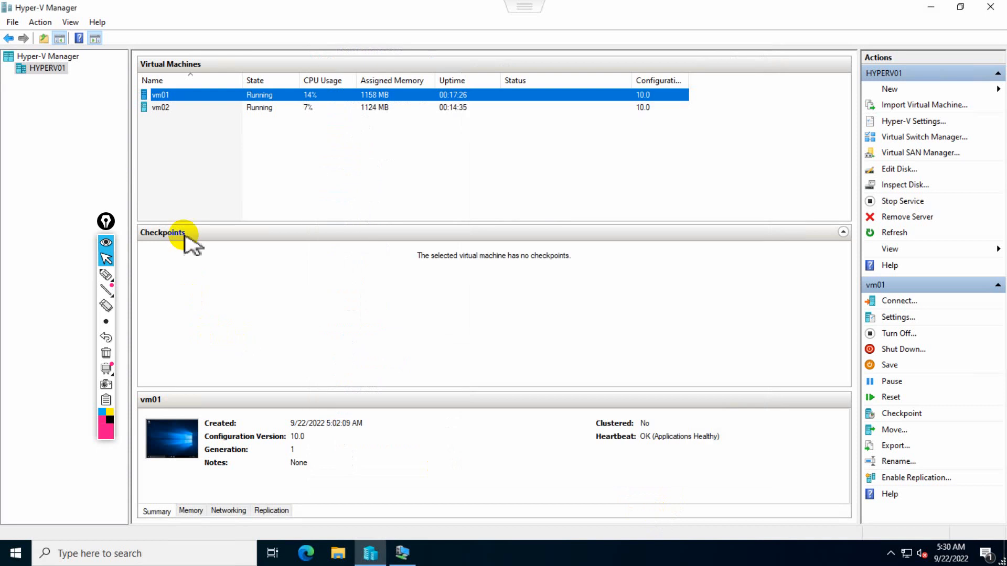
# Set vm02's Automatic Start Action to Nothing and save its settings with OK.
pyautogui.rightClick(179, 110)
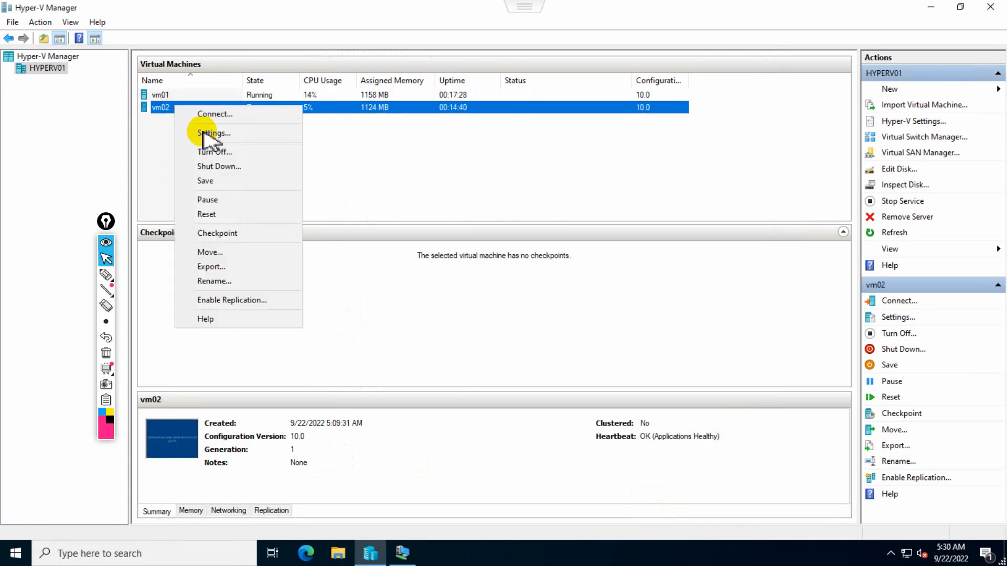
pyautogui.click(207, 134)
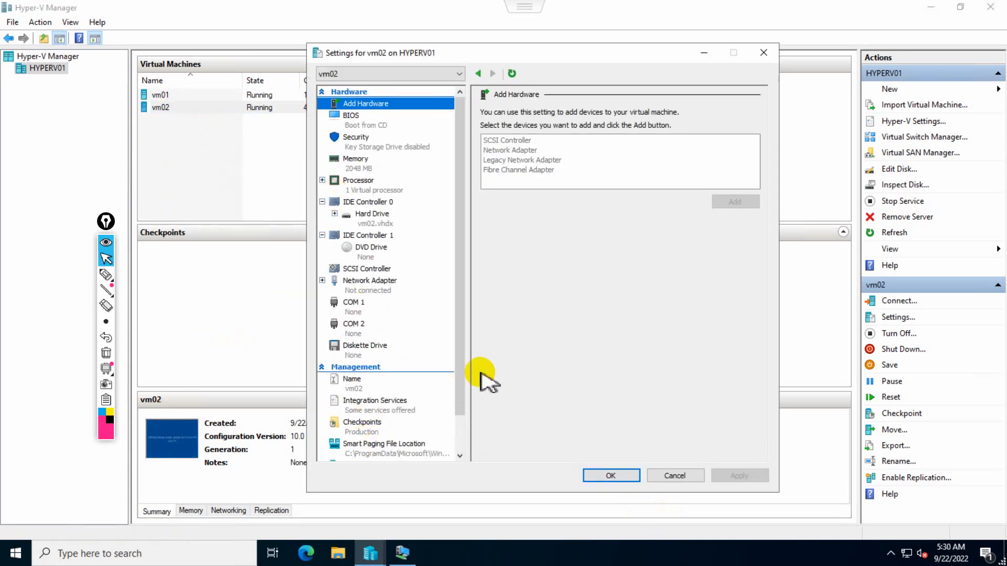
pyautogui.moveTo(463, 387); pyautogui.dragTo(430, 449)
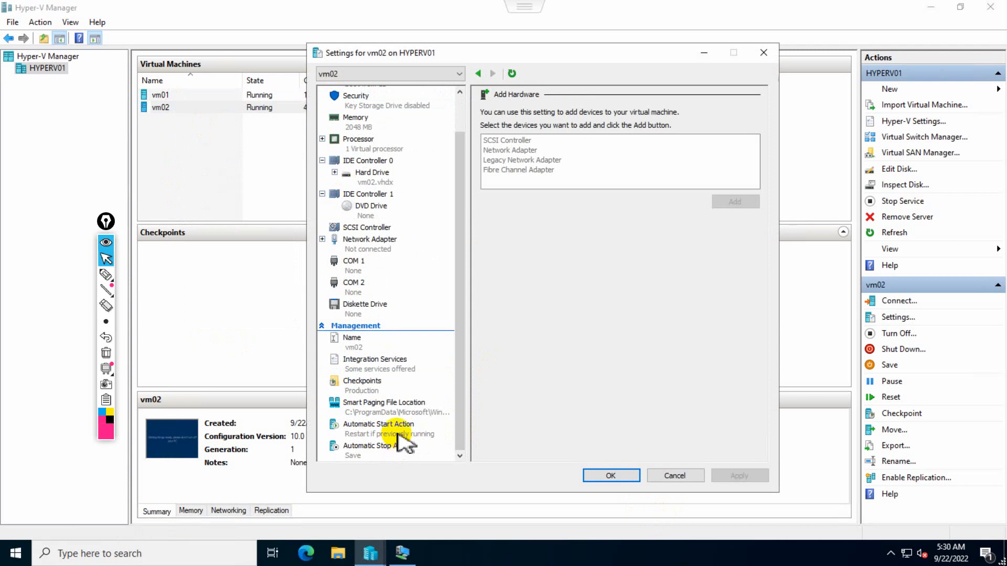
pyautogui.click(398, 436)
pyautogui.click(485, 126)
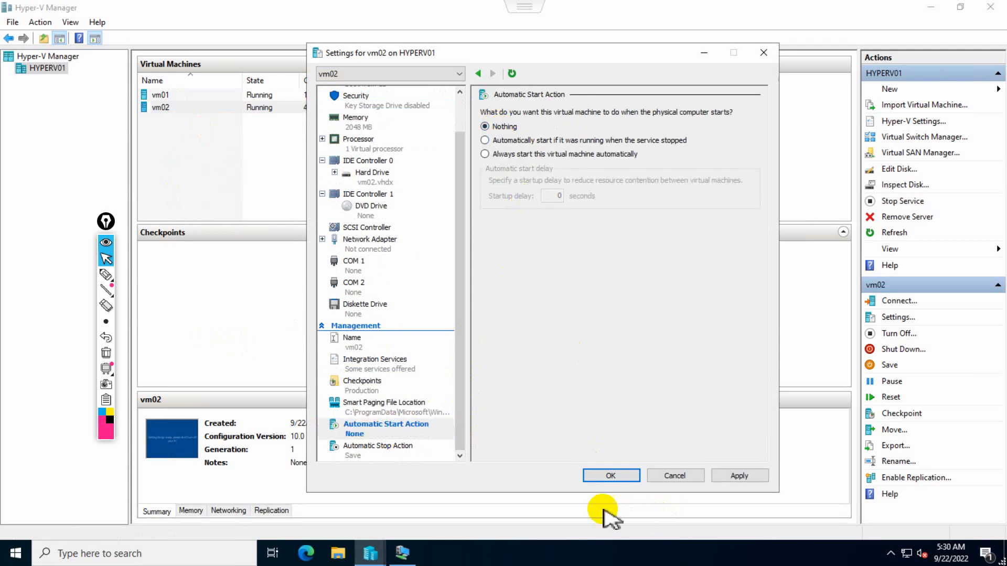
pyautogui.click(611, 476)
pyautogui.click(170, 95)
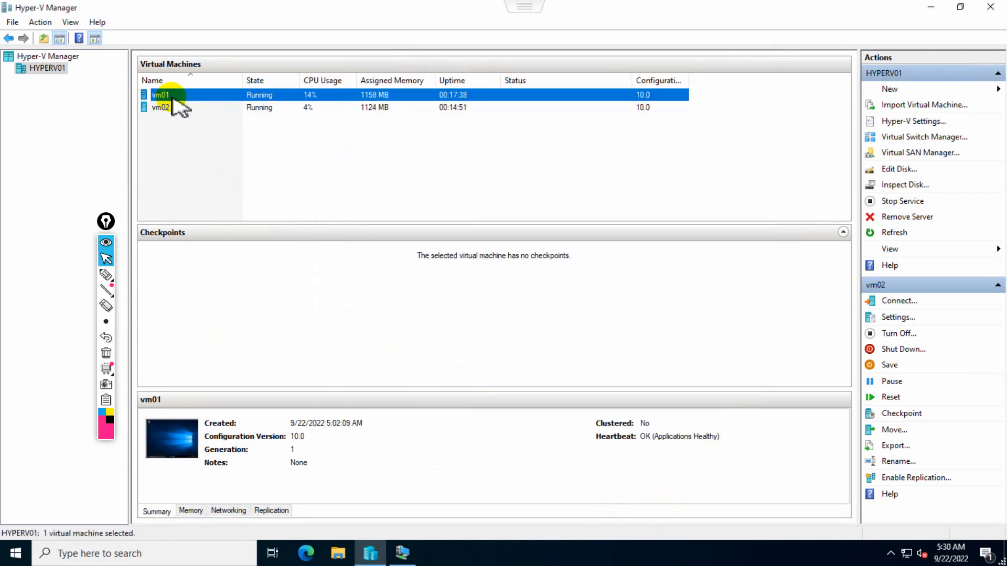
pyautogui.rightClick(171, 97)
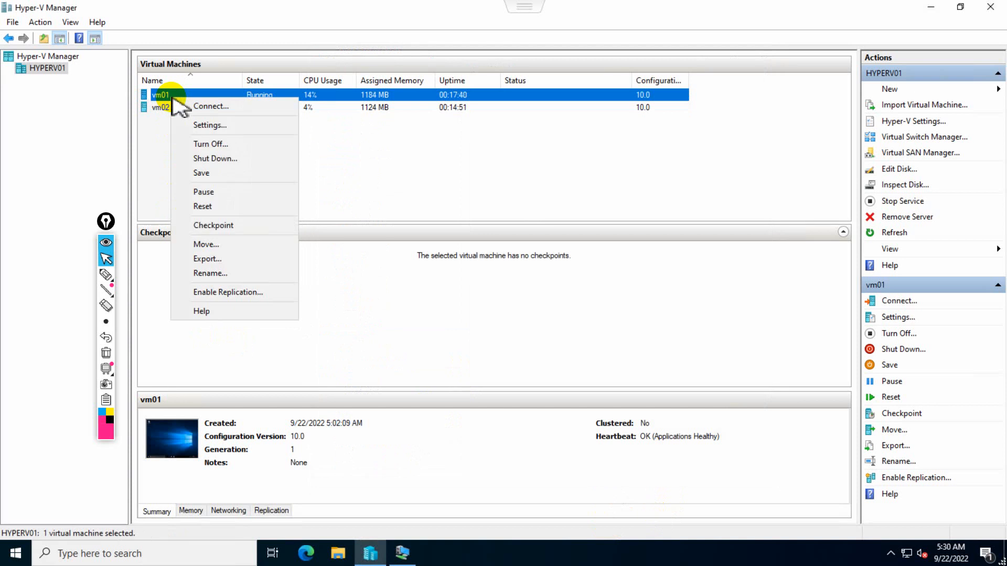
pyautogui.click(211, 105)
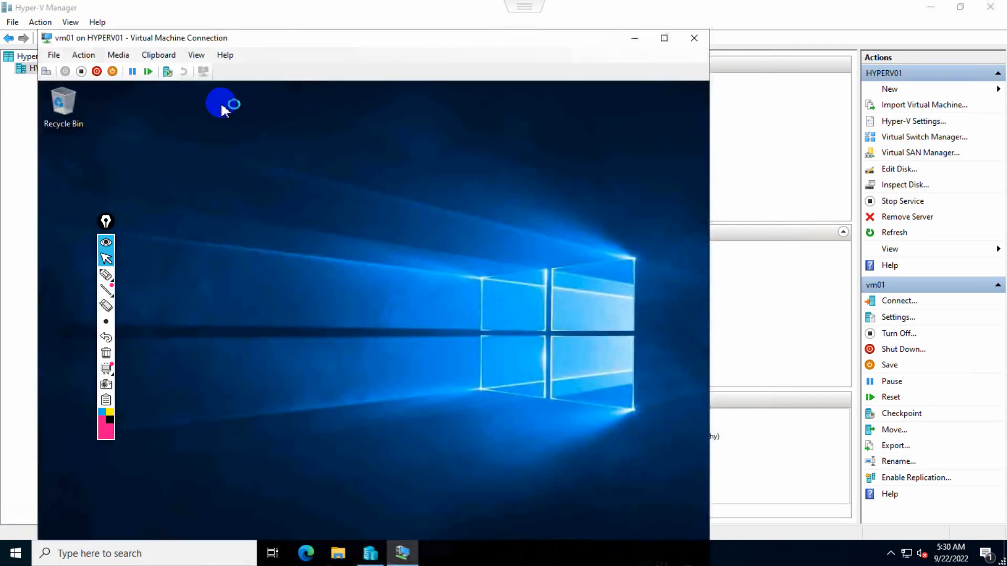
pyautogui.click(664, 37)
pyautogui.rightClick(741, 517)
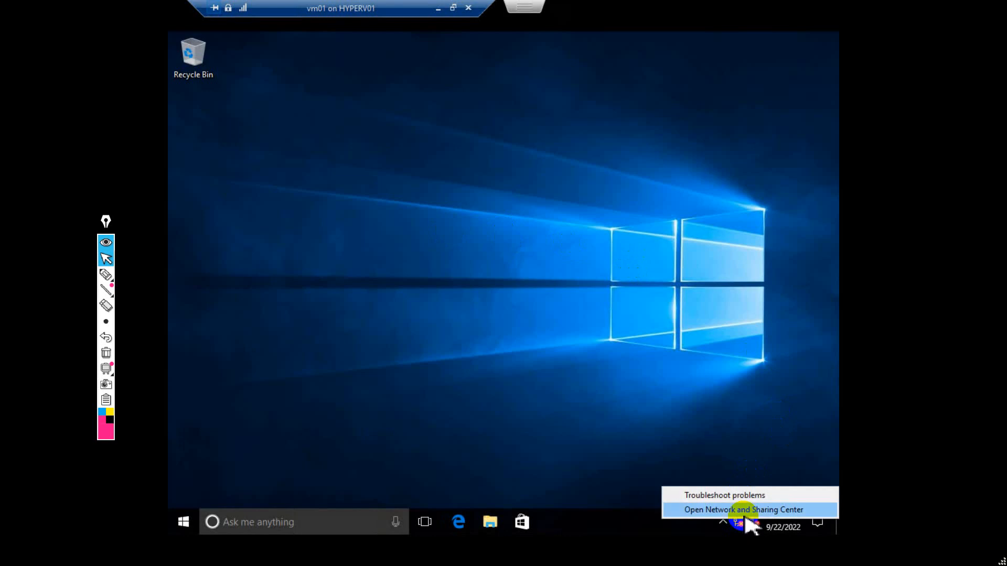
pyautogui.click(442, 13)
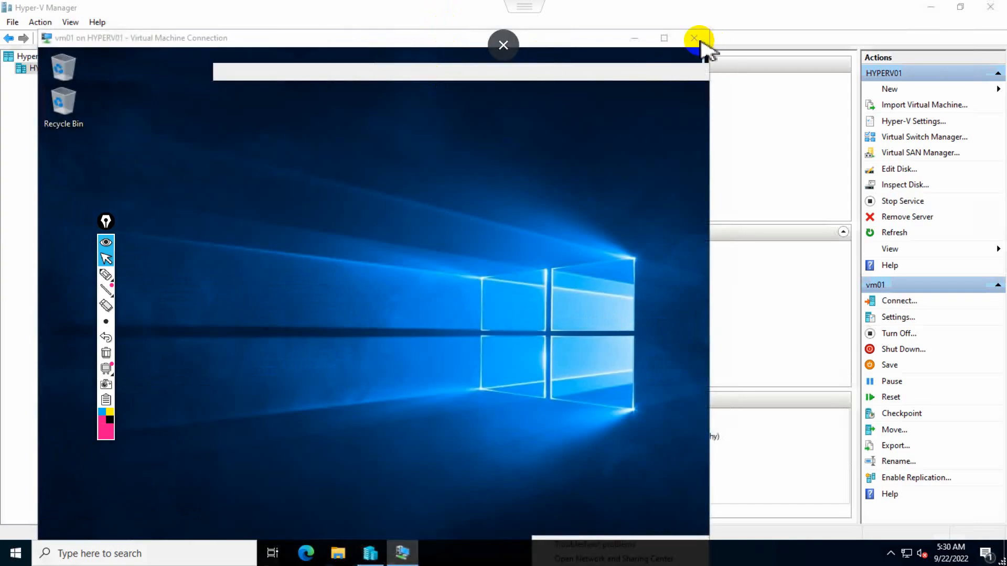
pyautogui.click(697, 39)
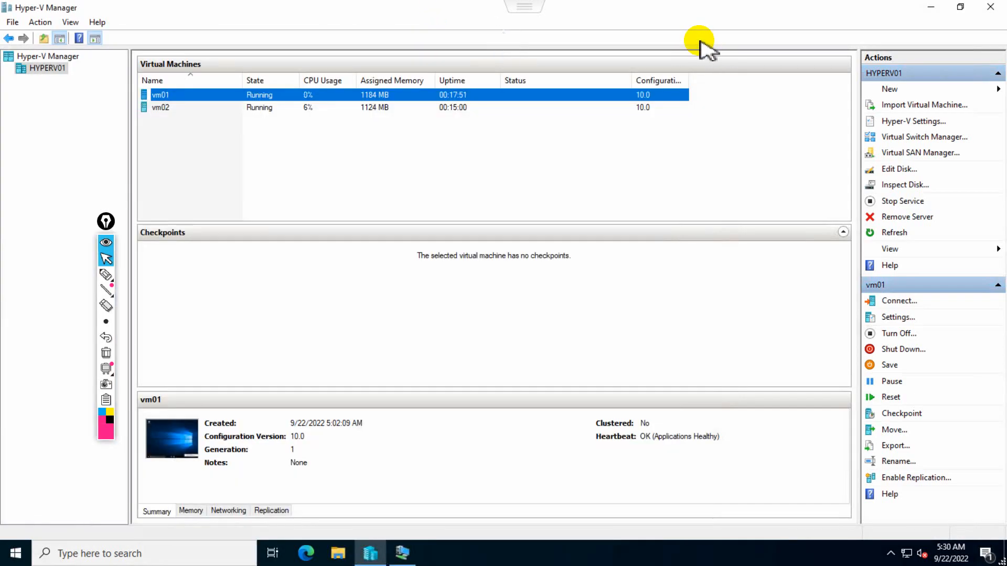
pyautogui.rightClick(52, 73)
pyautogui.click(149, 129)
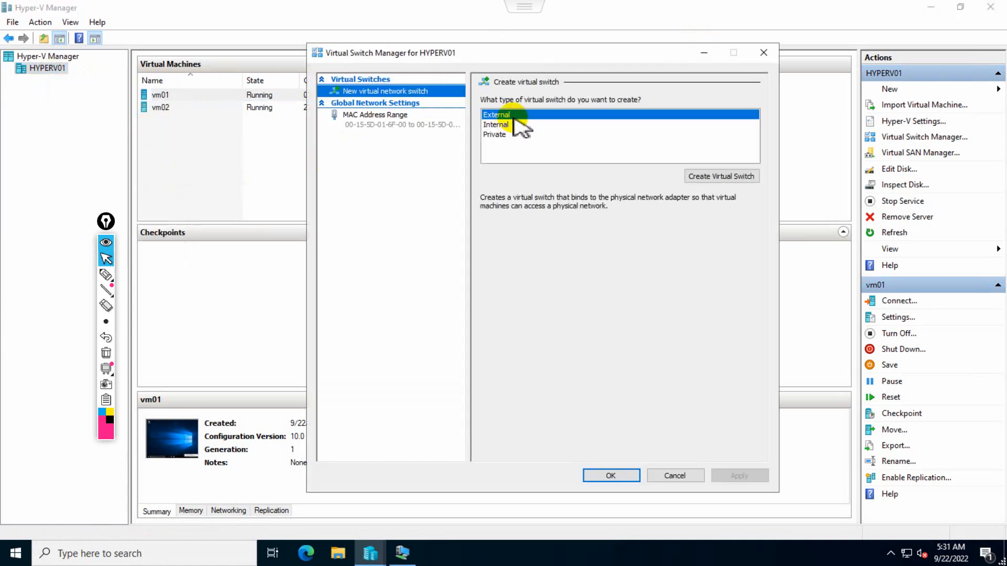
# Create External switch 'vSwitch01-External' on the Intel(R) 82574L adapter and accept the network disruption warning.
pyautogui.click(706, 178)
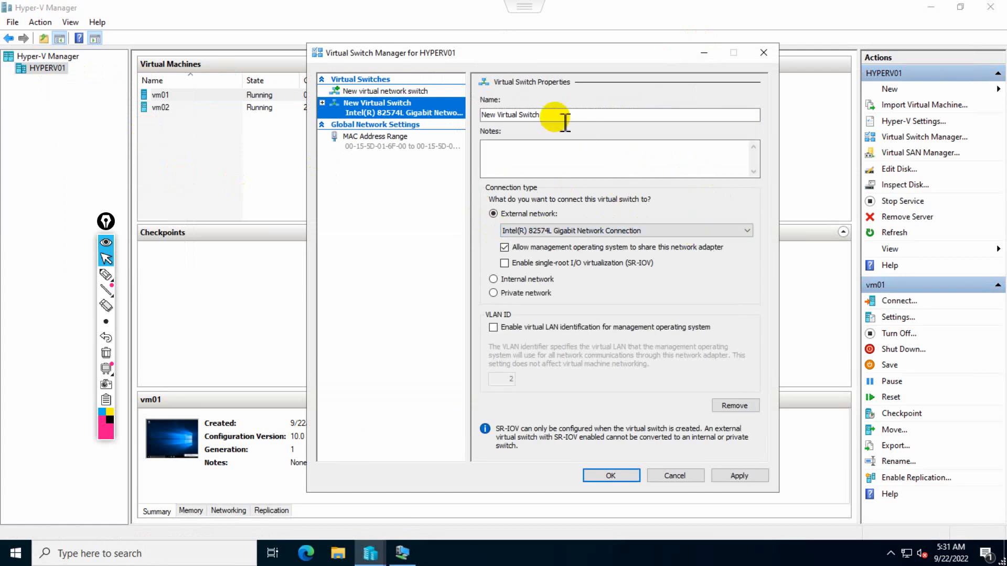
pyautogui.moveTo(580, 116); pyautogui.dragTo(443, 115)
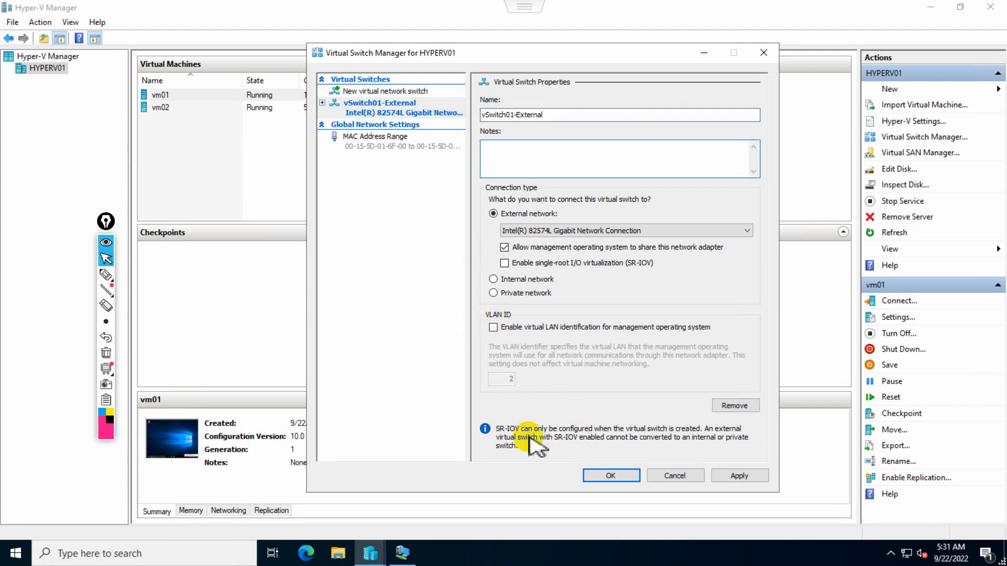
pyautogui.click(598, 473)
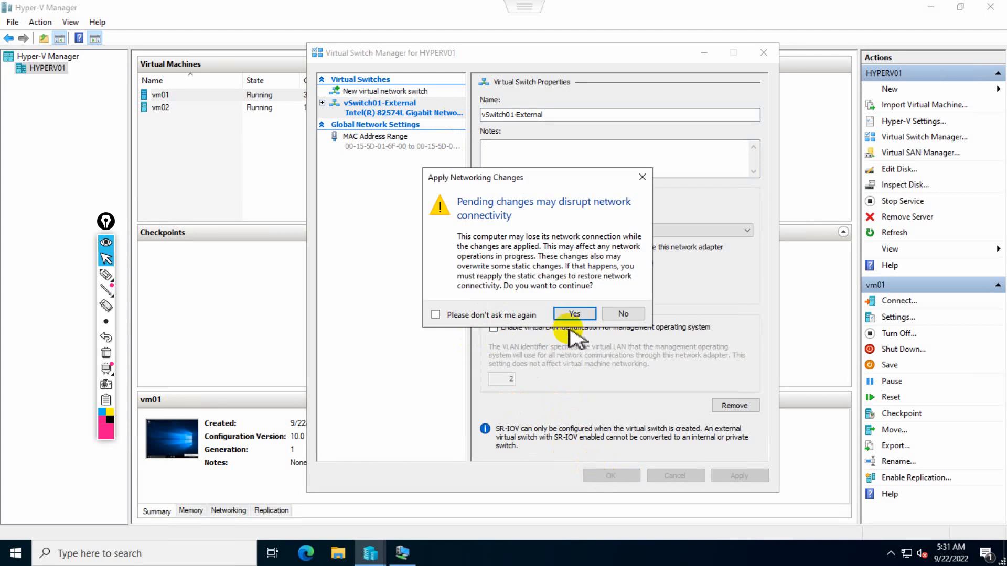
pyautogui.click(577, 317)
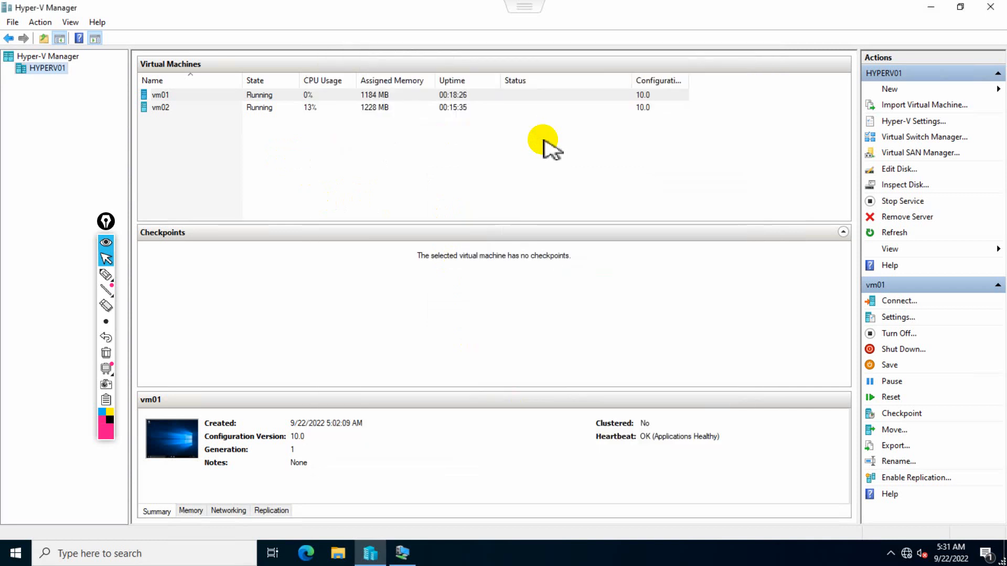
pyautogui.rightClick(186, 96)
pyautogui.click(214, 104)
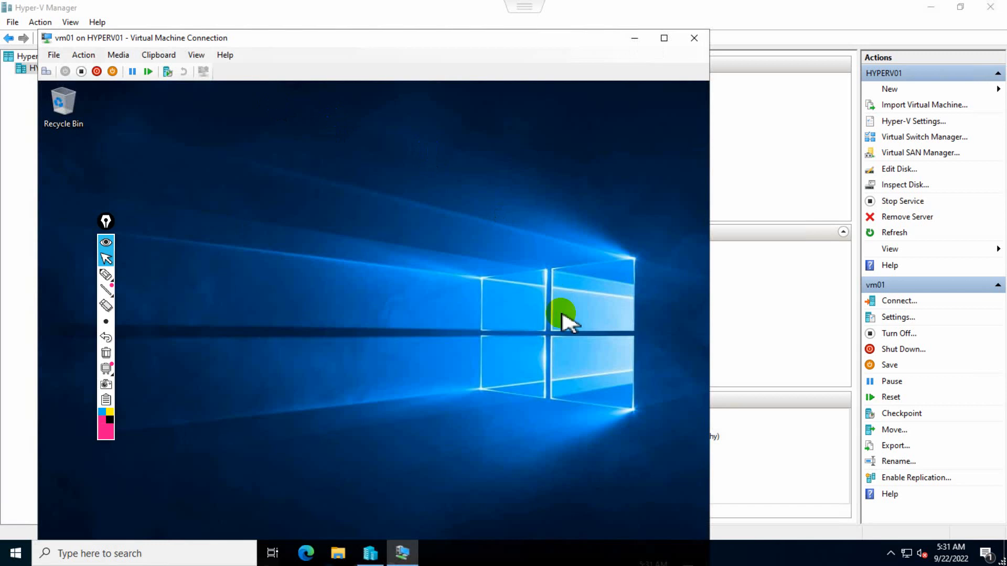
pyautogui.click(663, 47)
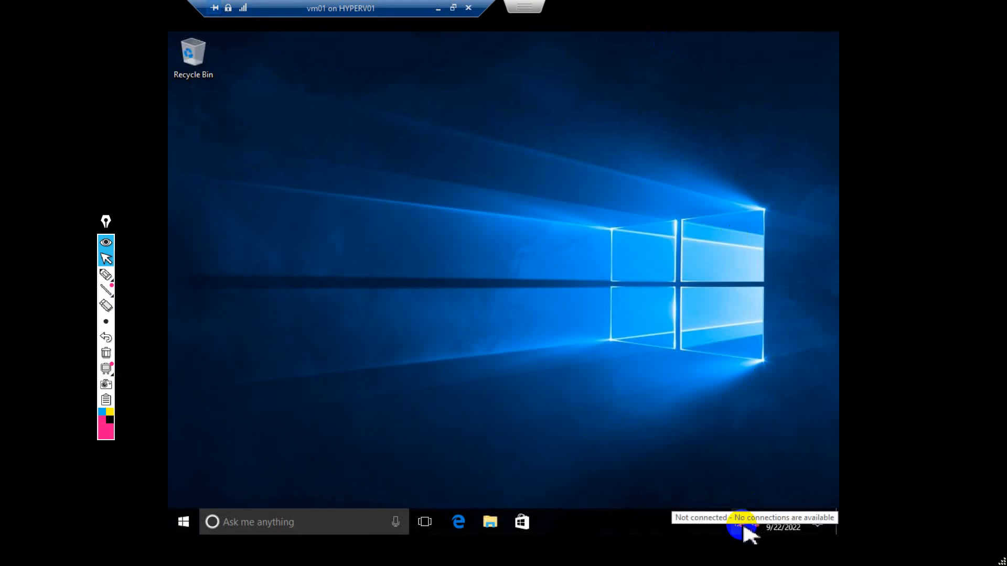
pyautogui.click(468, 8)
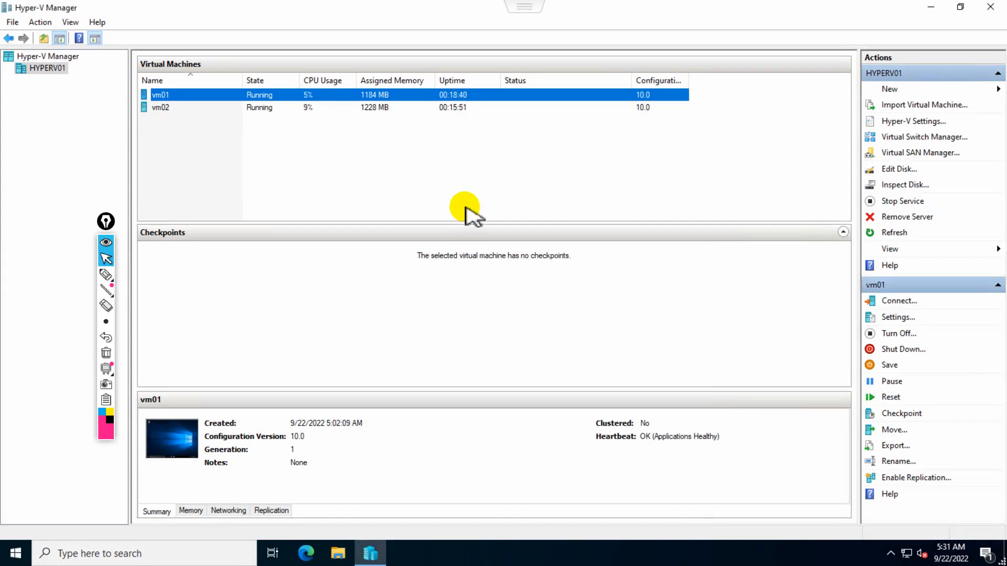
pyautogui.rightClick(199, 99)
# Connect vm01's network adapter to vSwitch01-External and save its settings.
pyautogui.click(244, 129)
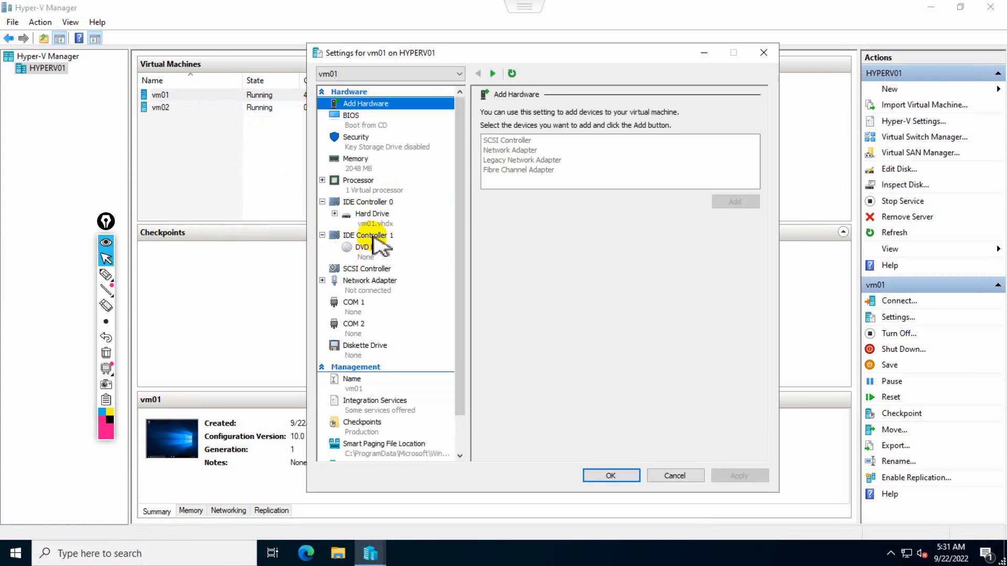
pyautogui.click(369, 284)
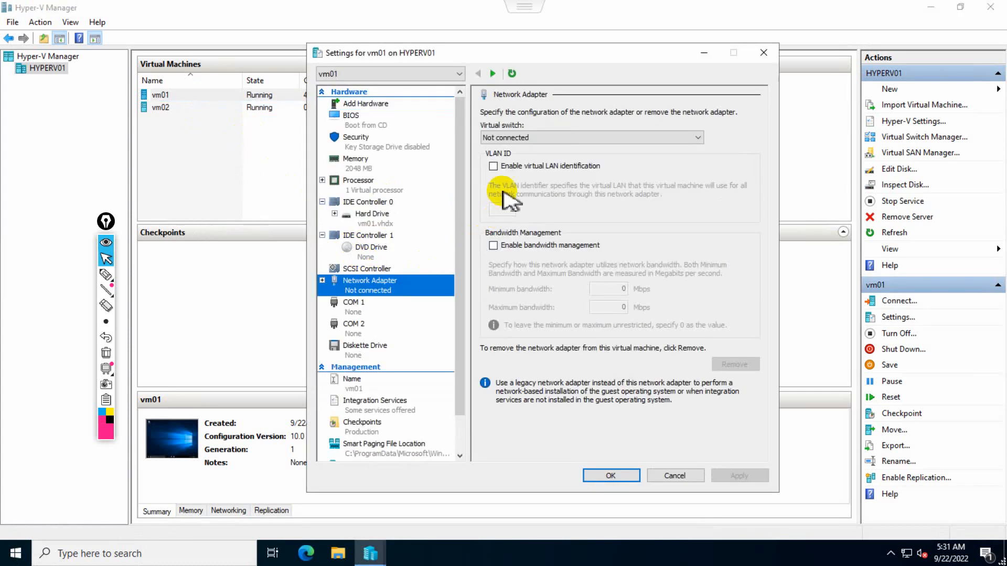
pyautogui.click(549, 143)
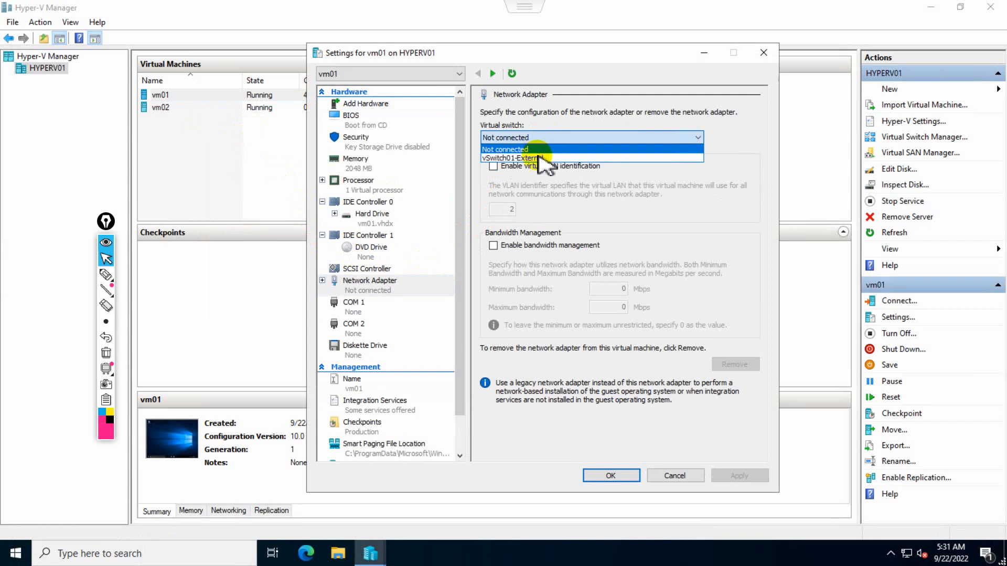
pyautogui.click(544, 158)
pyautogui.click(592, 475)
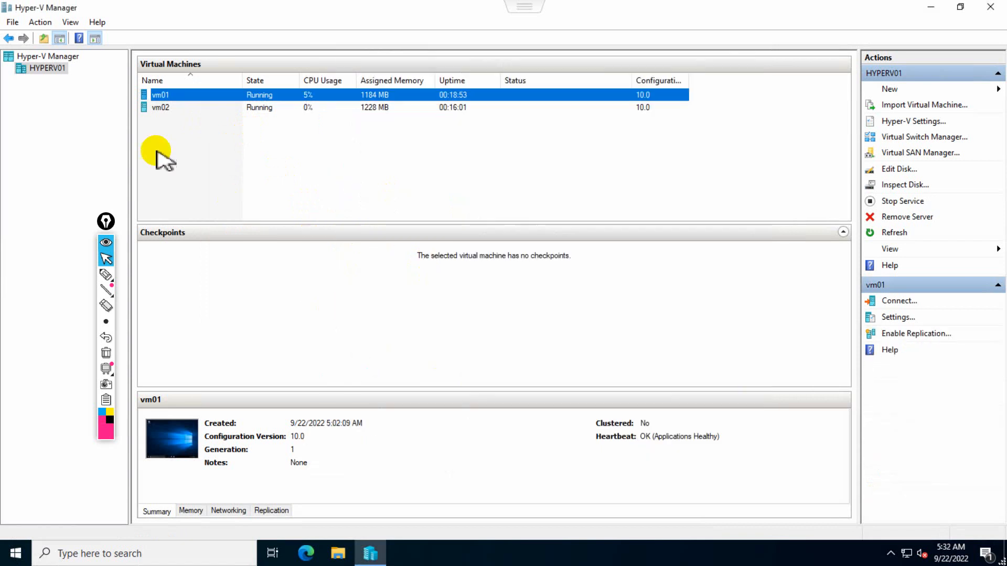
# After briefly opening vm02's console, connect vm02's network adapter to vSwitch01-External and save.
pyautogui.click(168, 107)
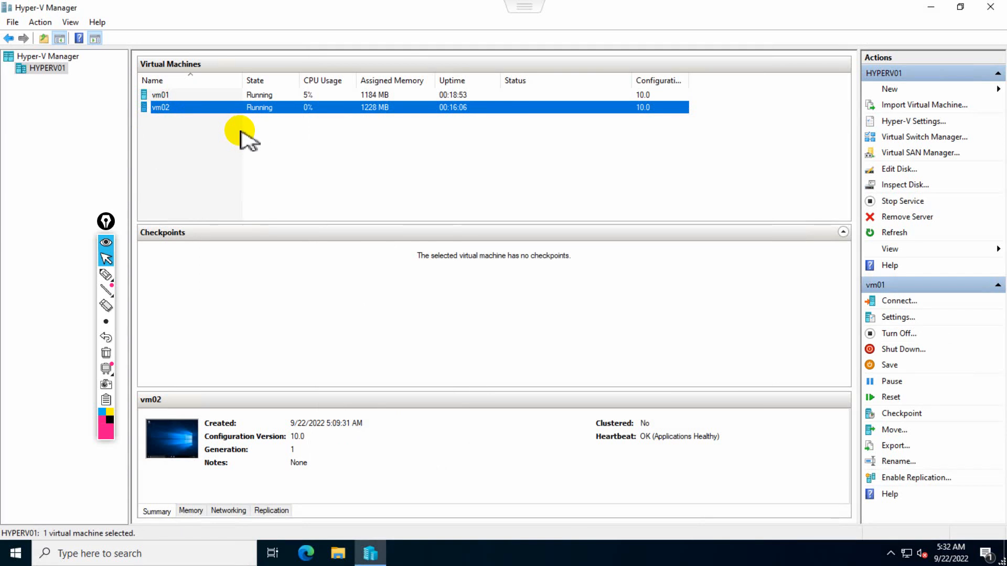
pyautogui.click(434, 25)
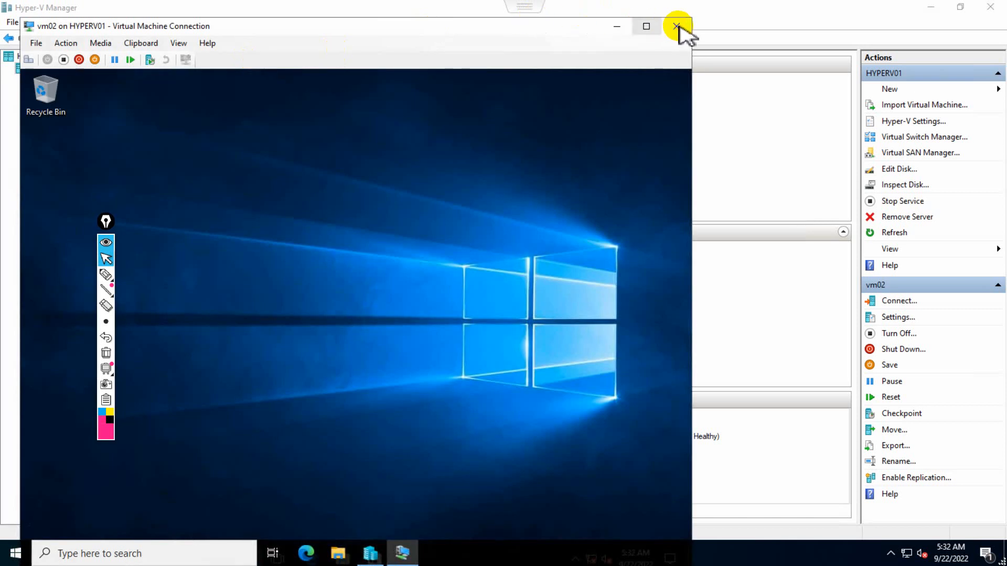
pyautogui.click(679, 26)
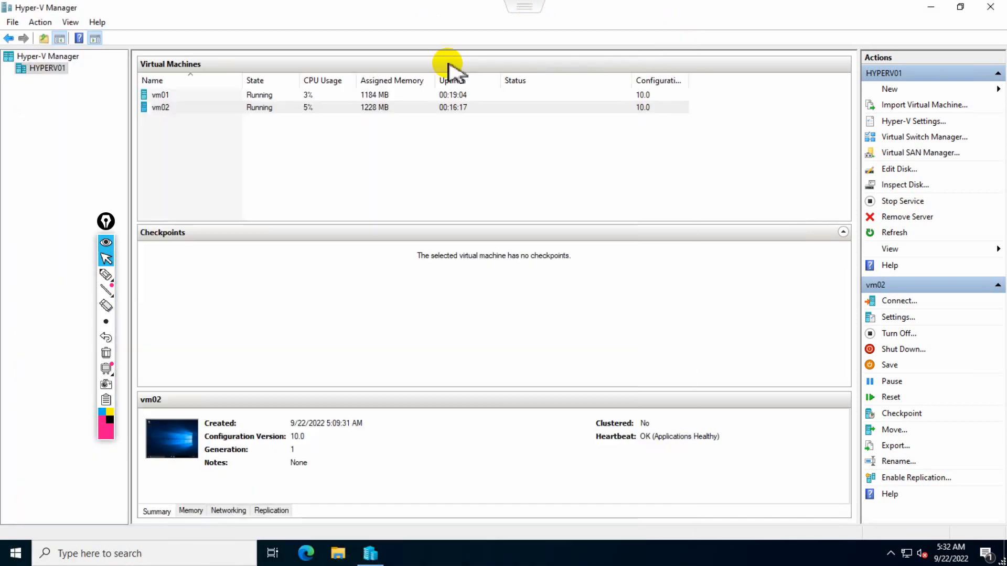
pyautogui.rightClick(165, 109)
pyautogui.click(198, 137)
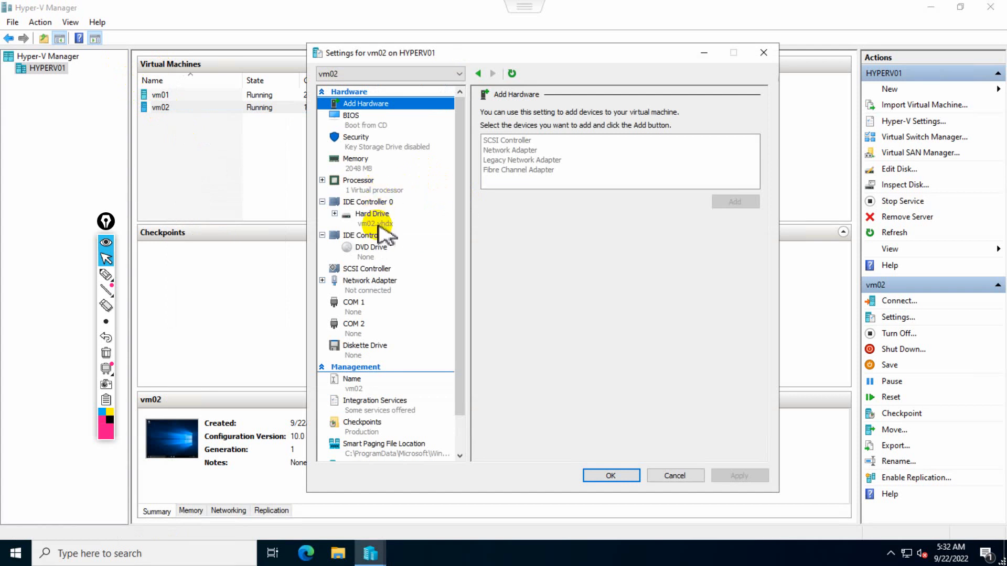
pyautogui.click(382, 292)
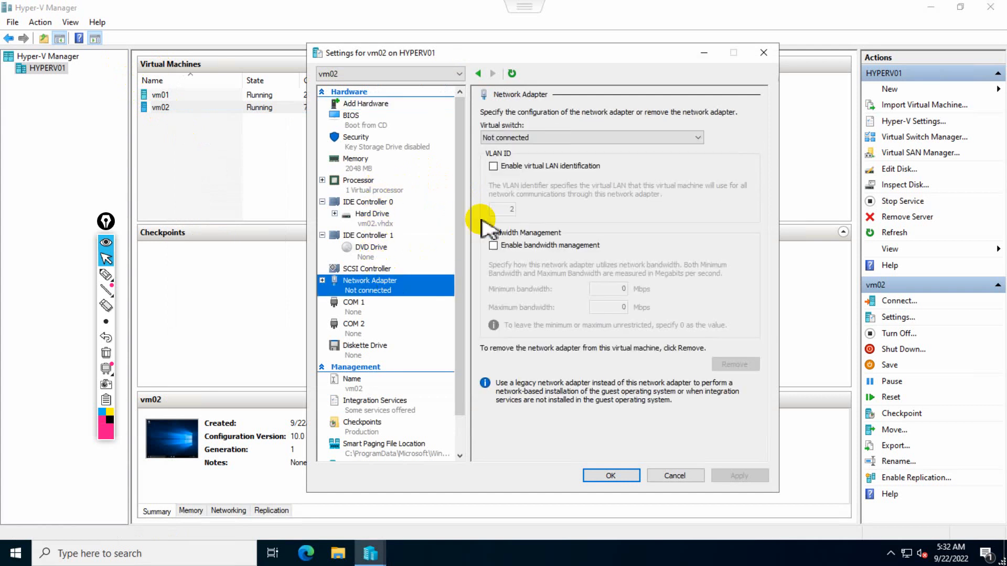
pyautogui.click(551, 137)
pyautogui.click(528, 158)
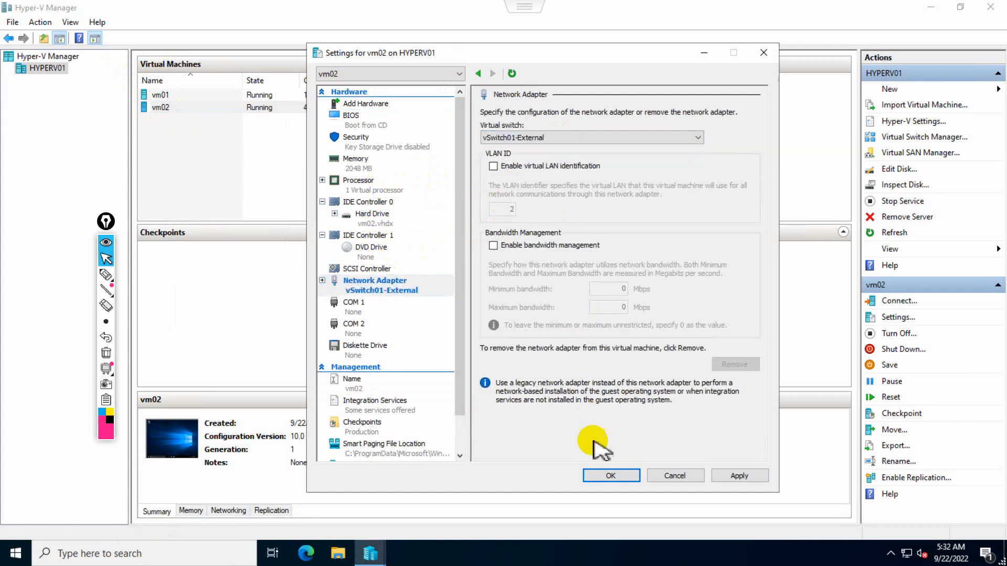
pyautogui.click(612, 476)
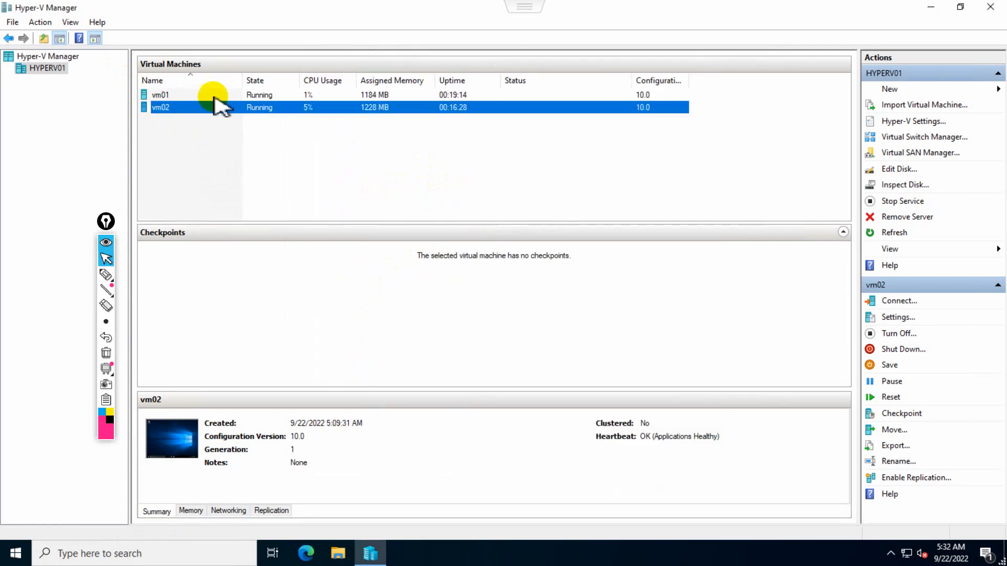
pyautogui.click(166, 95)
pyautogui.rightClick(170, 94)
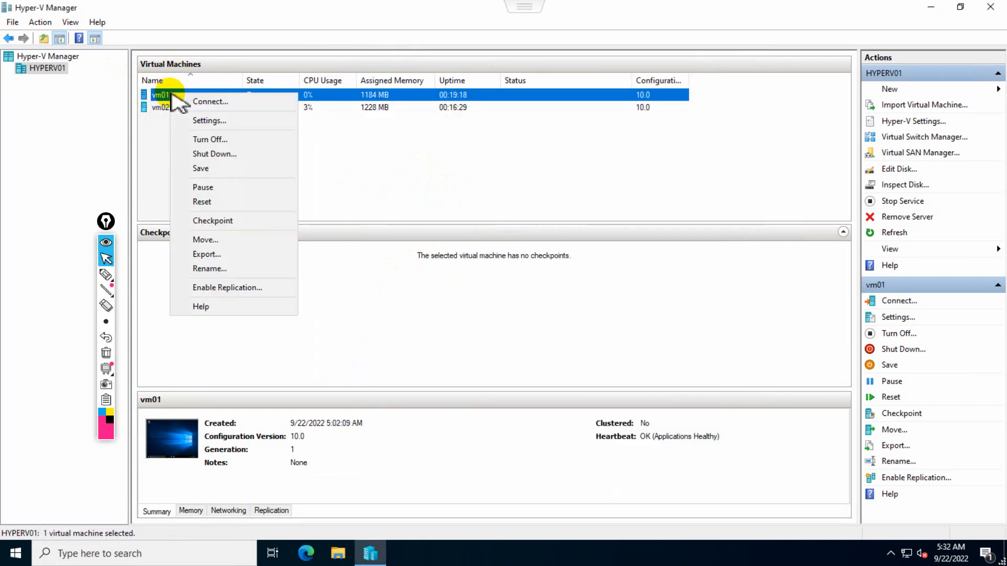
# Connect to vm01, allow network discovery, and make the console full screen.
pyautogui.click(202, 102)
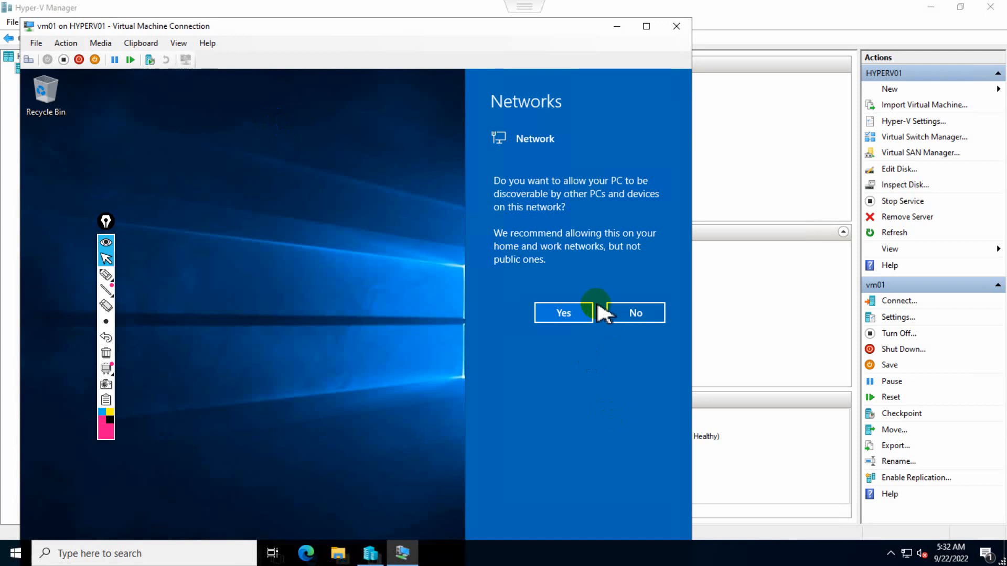
pyautogui.click(576, 313)
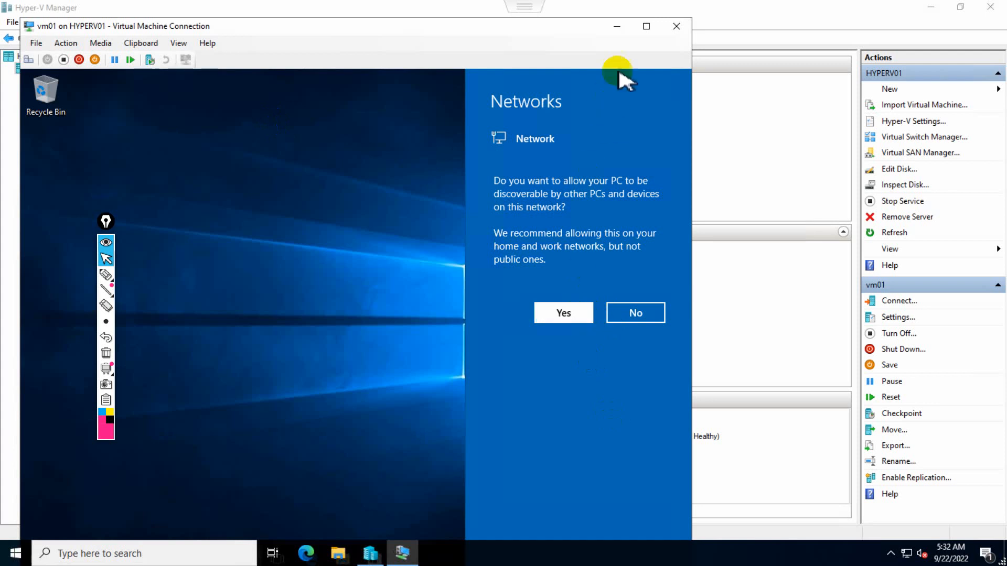
pyautogui.click(646, 26)
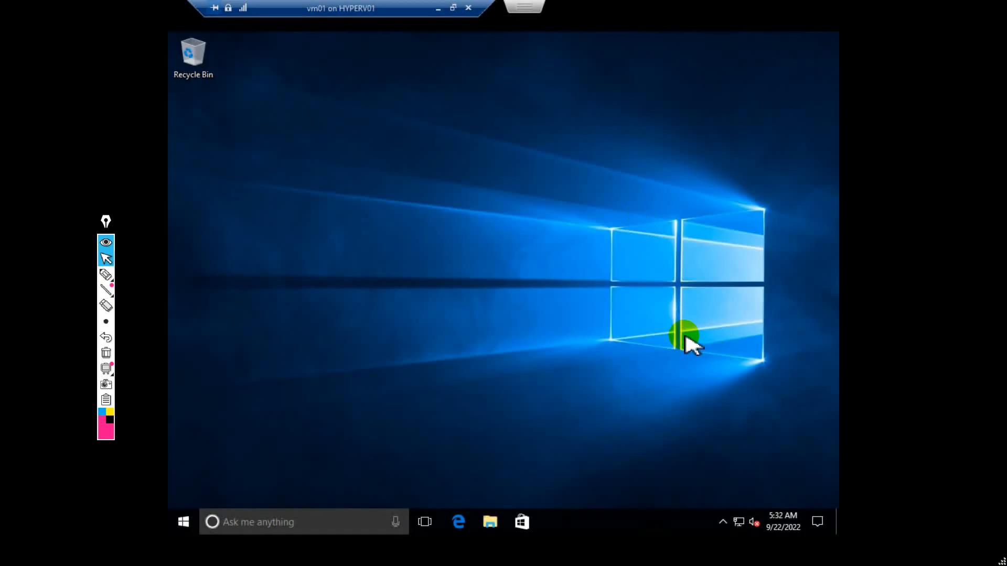
# Check vm01's Ethernet details in Network and Sharing Center showing IPv4 192.168.1.108, then close them.
pyautogui.rightClick(744, 526)
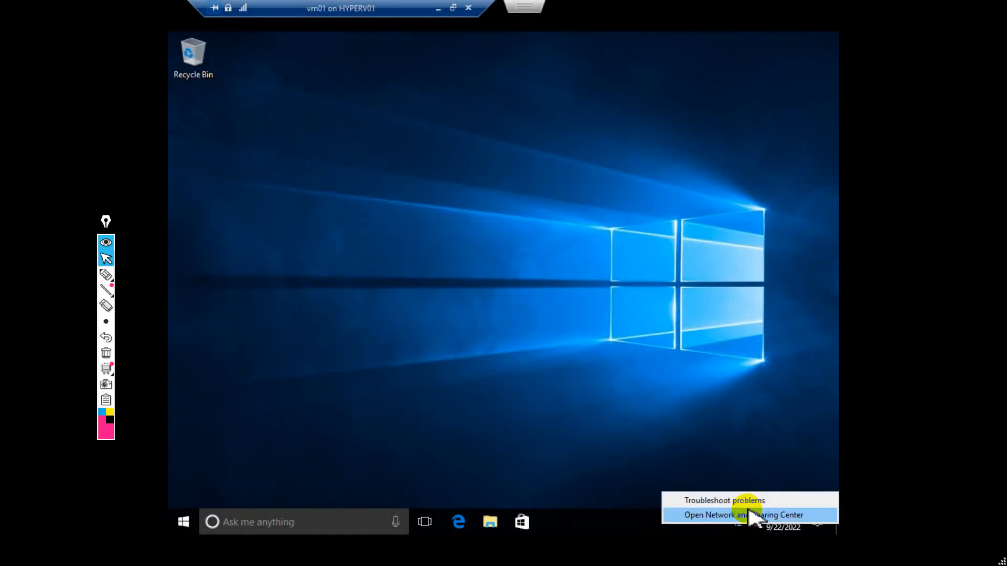
pyautogui.click(753, 513)
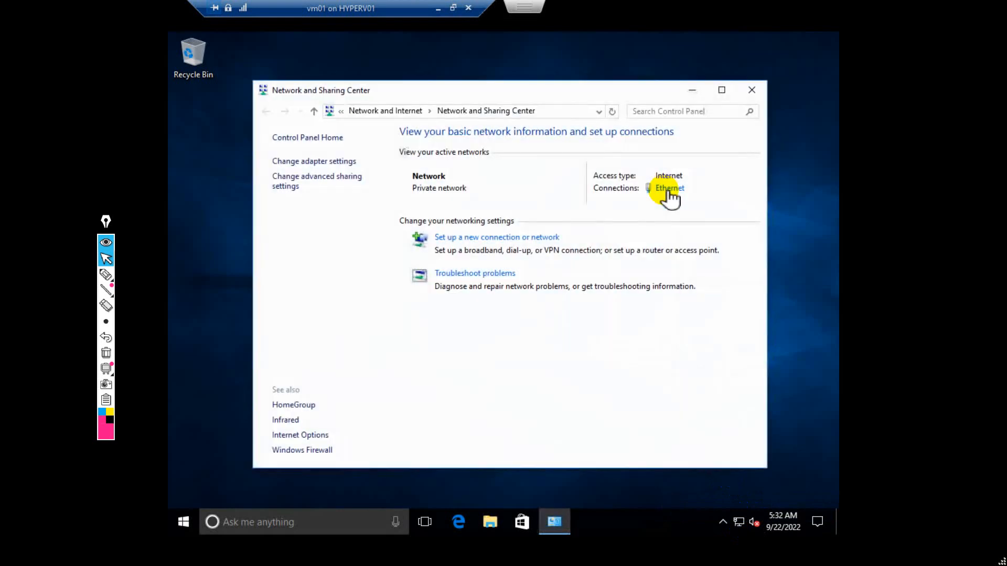
pyautogui.click(668, 190)
pyautogui.click(443, 270)
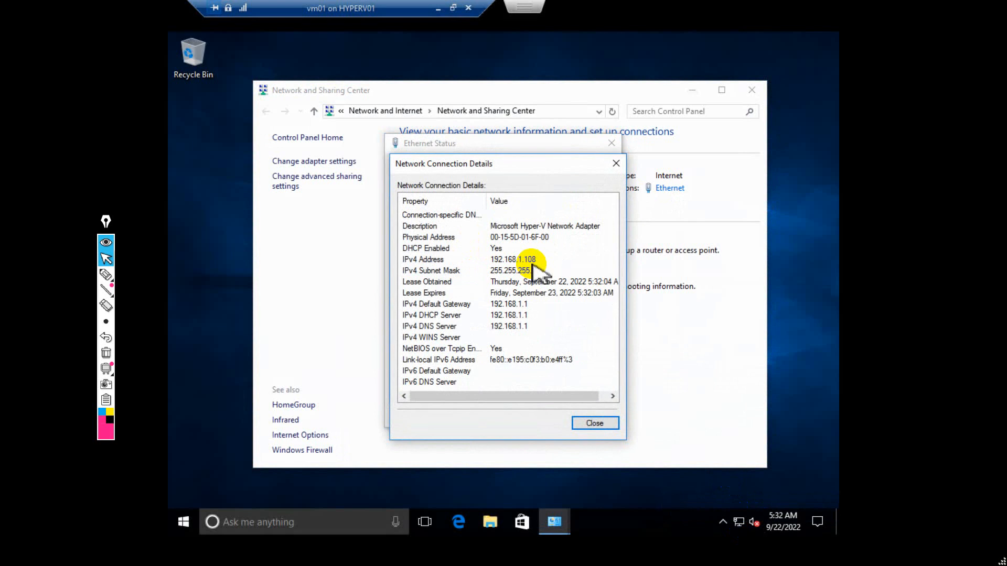
pyautogui.click(615, 160)
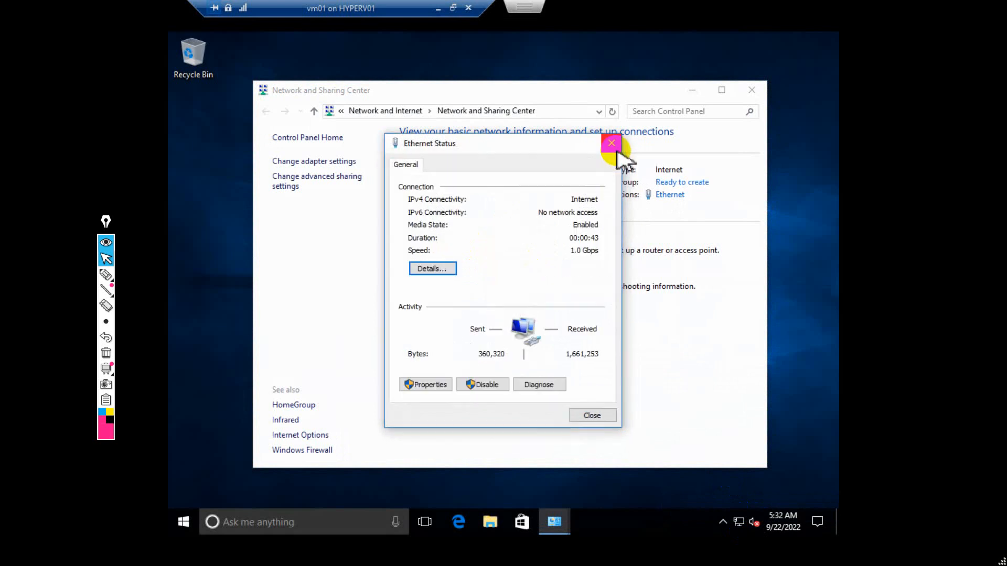
pyautogui.click(612, 143)
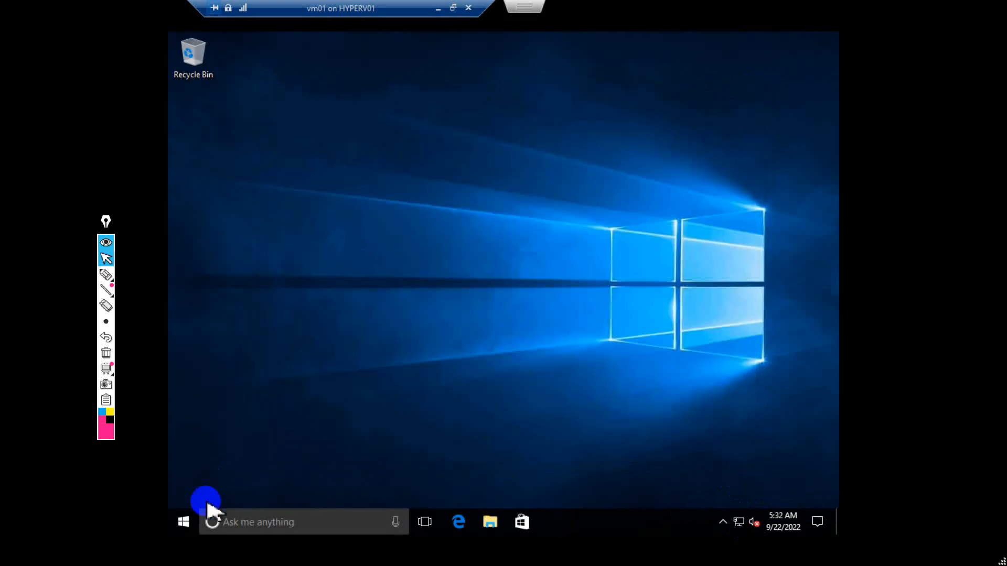
# Shut down vm01 via Start > Power, close its console window, and bring the Paint notes back.
pyautogui.click(196, 523)
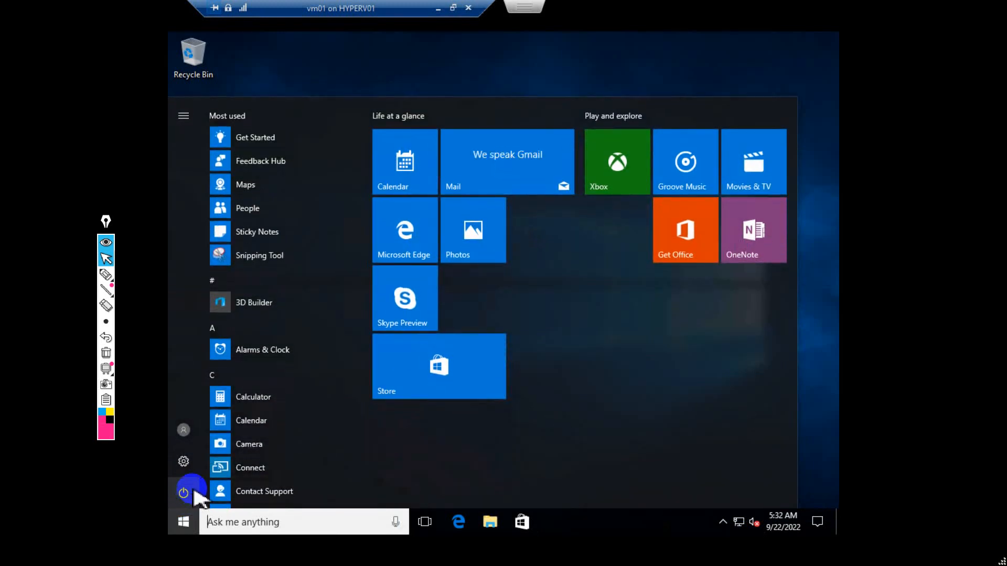
pyautogui.click(185, 492)
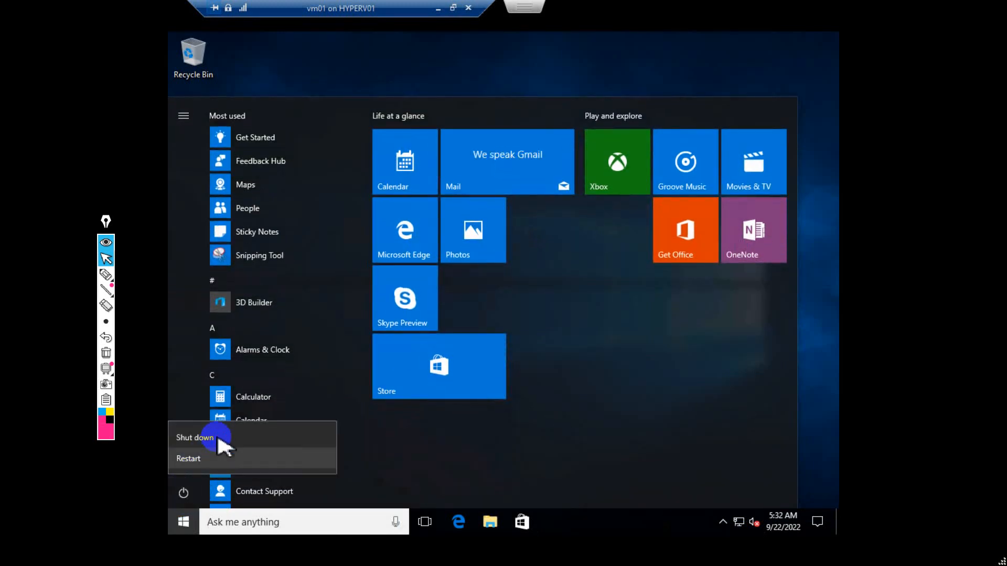
pyautogui.click(428, 310)
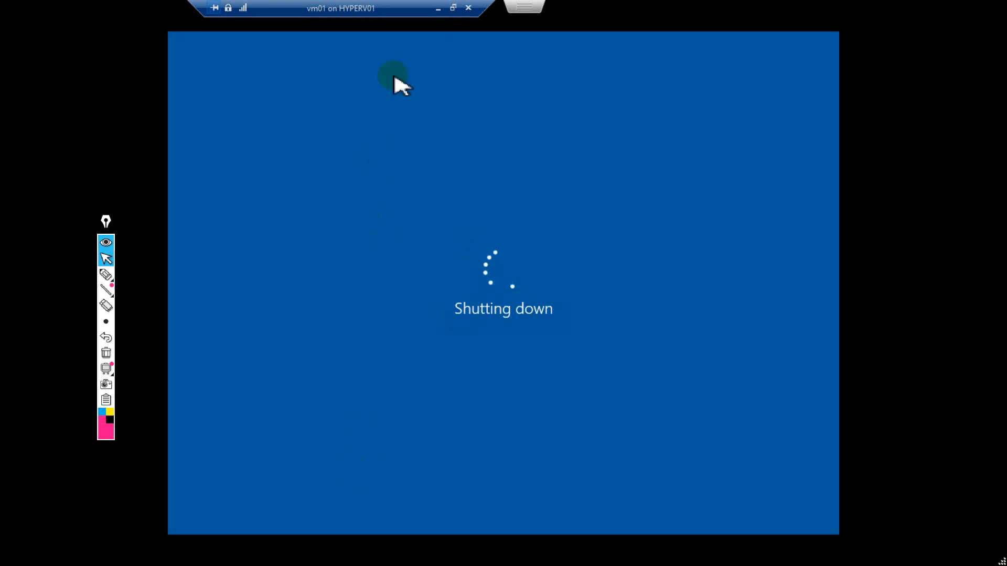
pyautogui.click(468, 8)
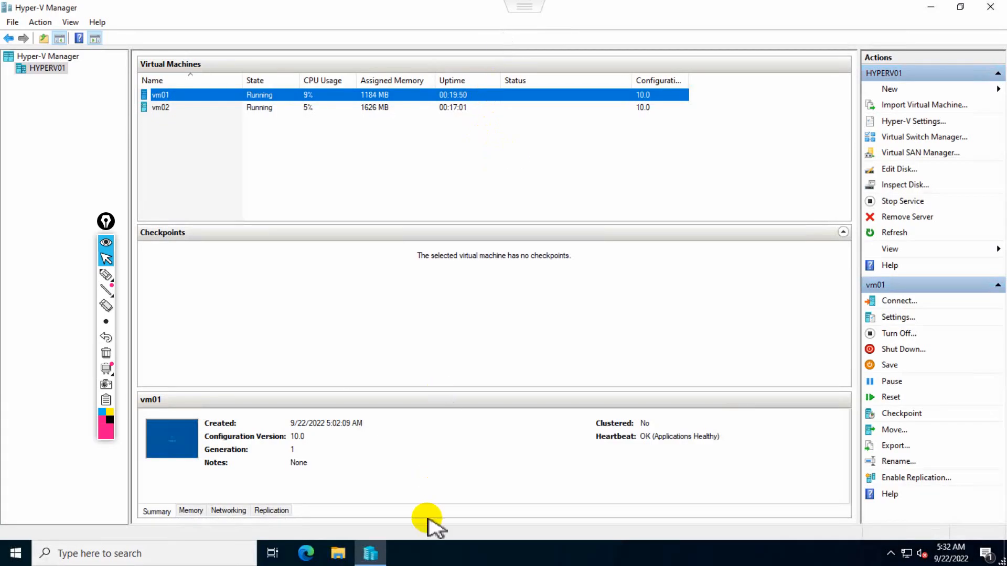
pyautogui.click(636, 9)
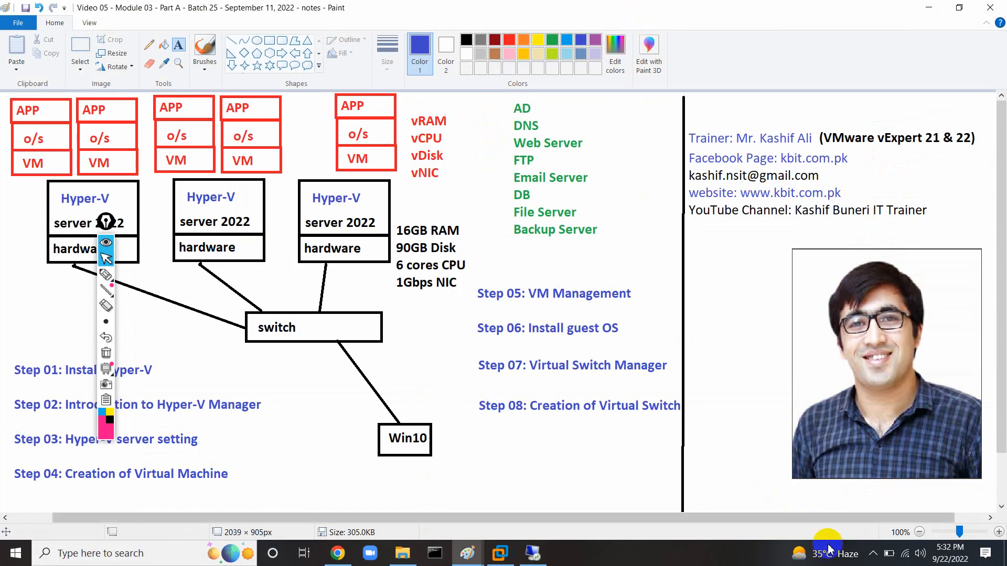